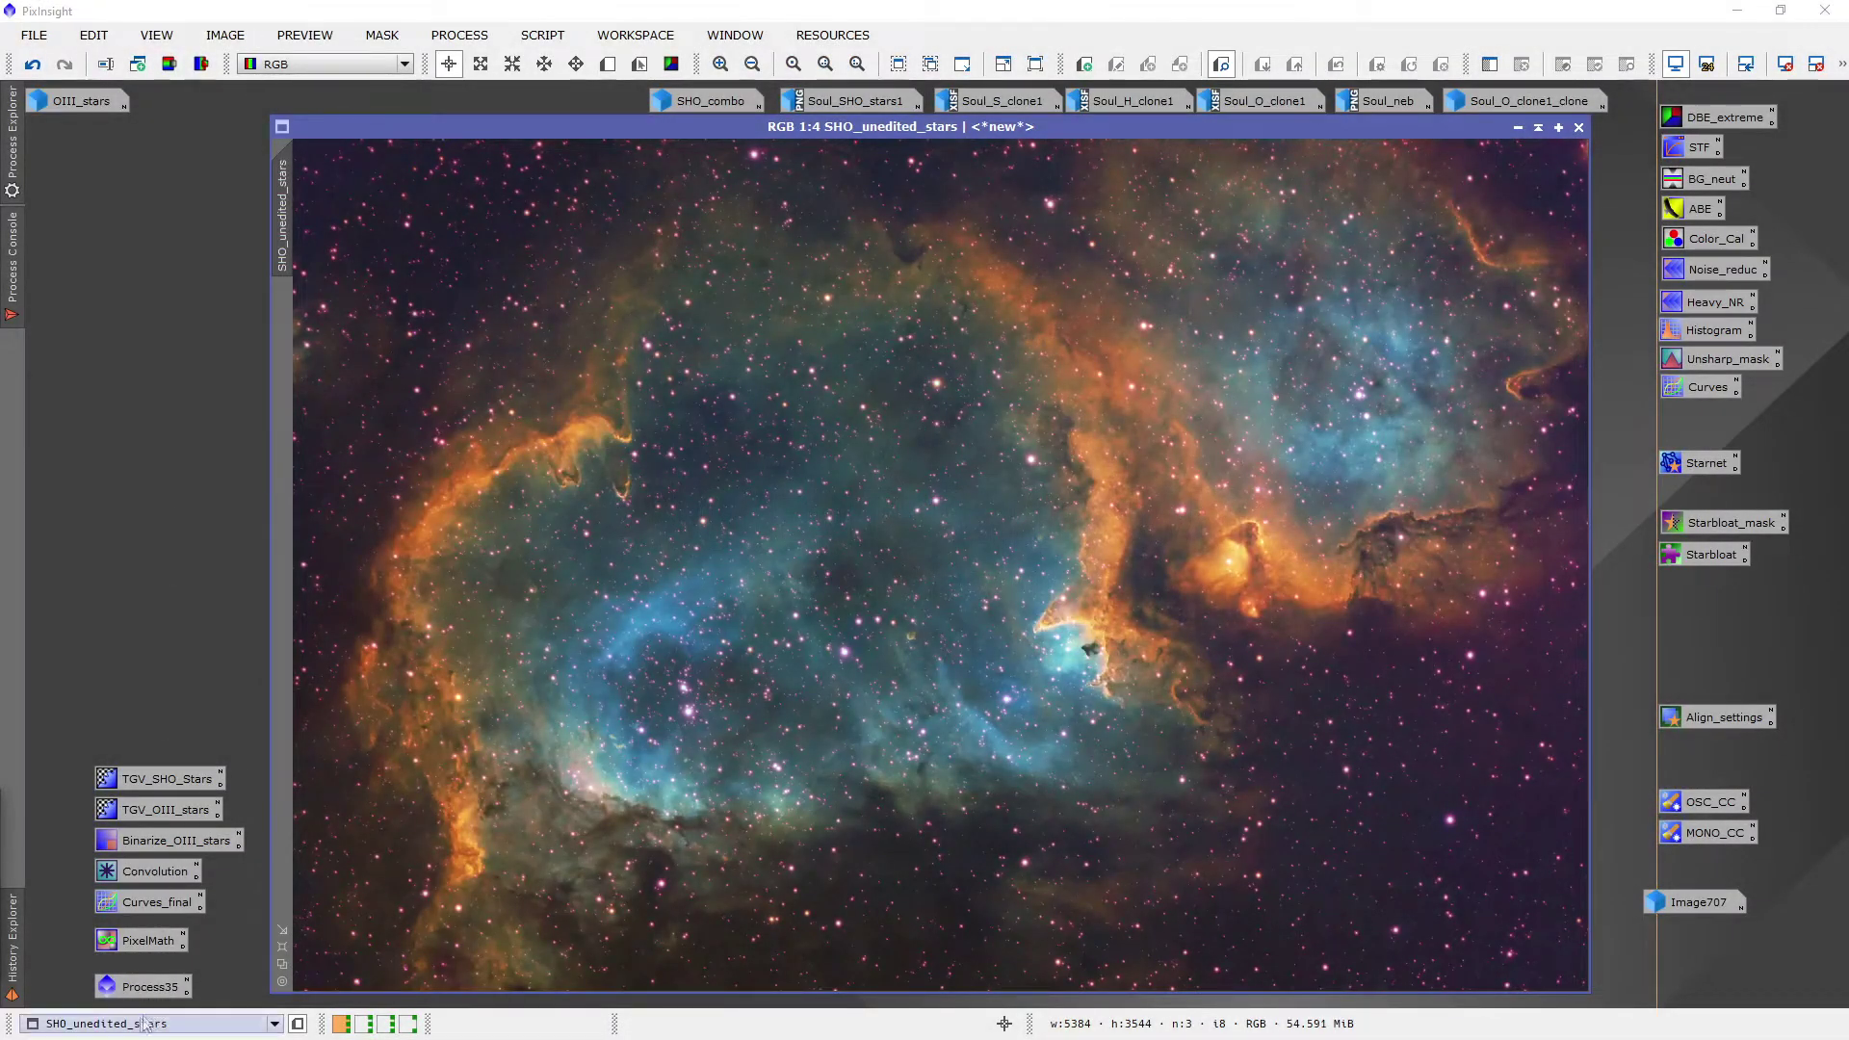
mouse_move(133, 1028)
scroll(133, 1029, "down", 1)
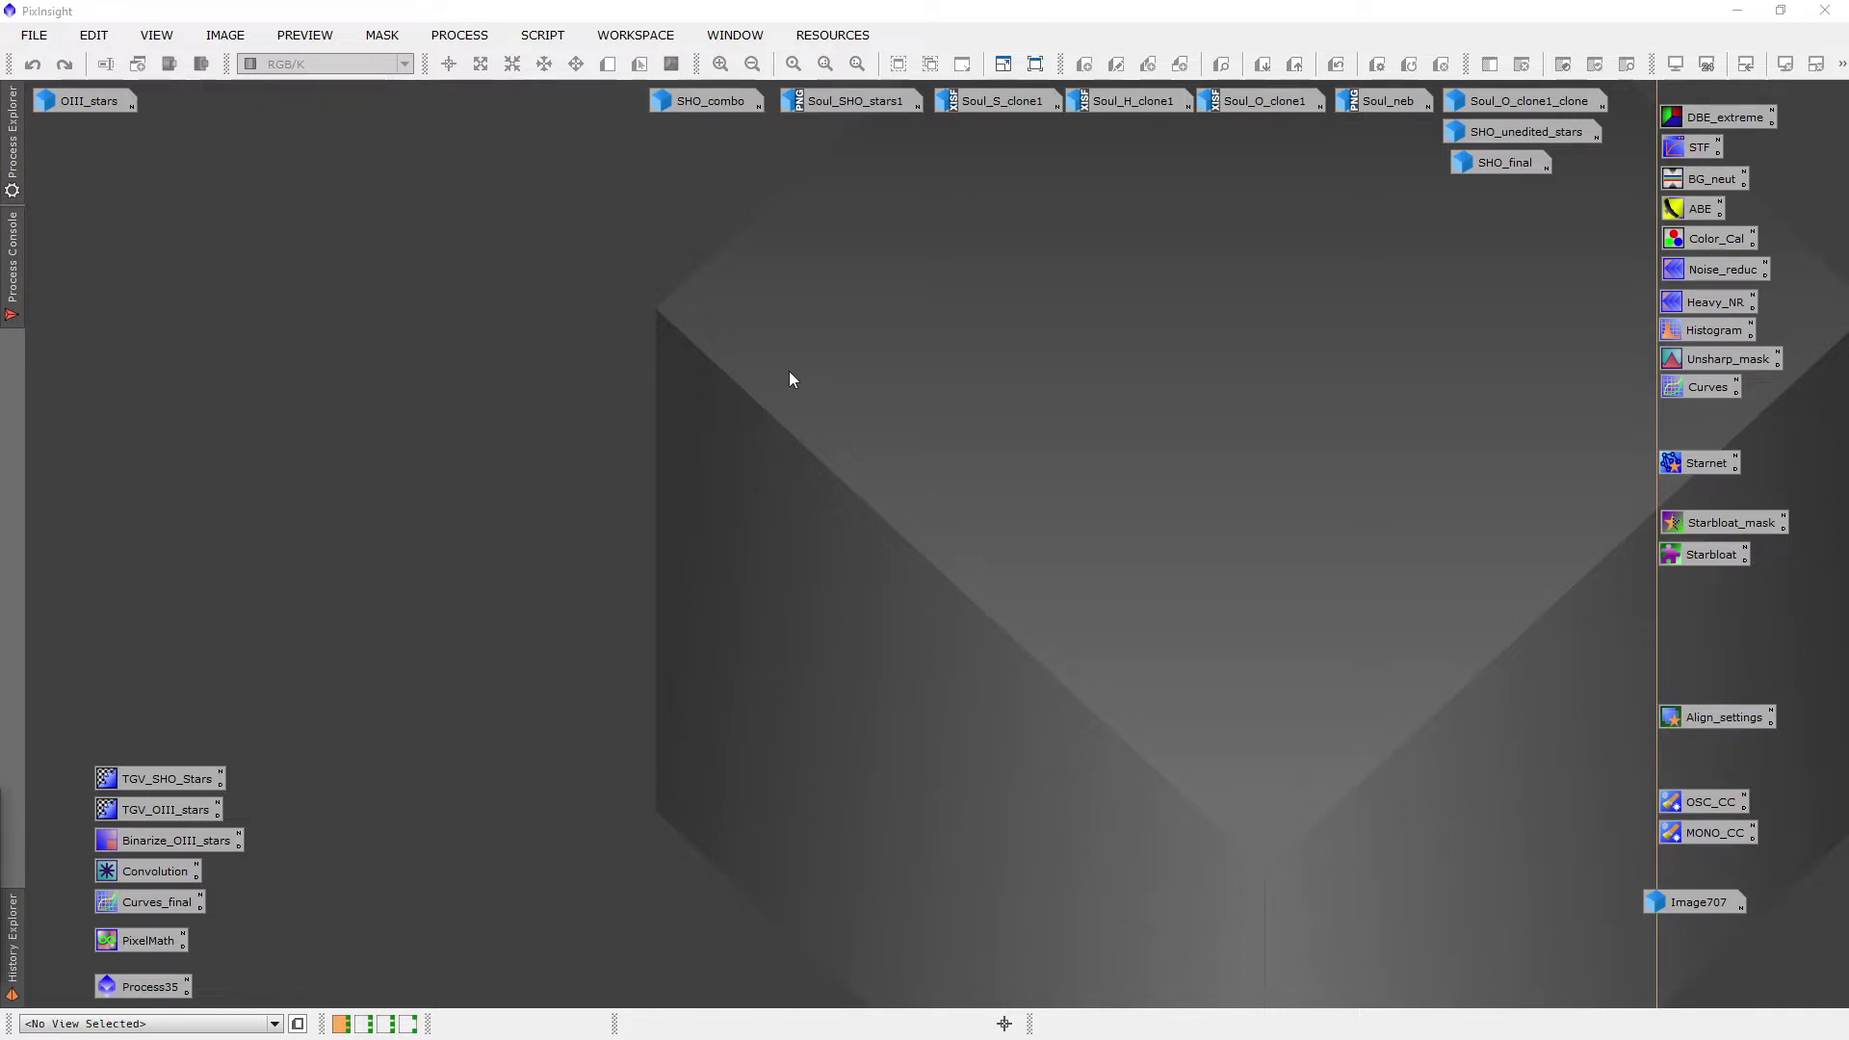
Open the SHO_combo image, redo its last undone edit, and minimize it again
double_click(714, 97)
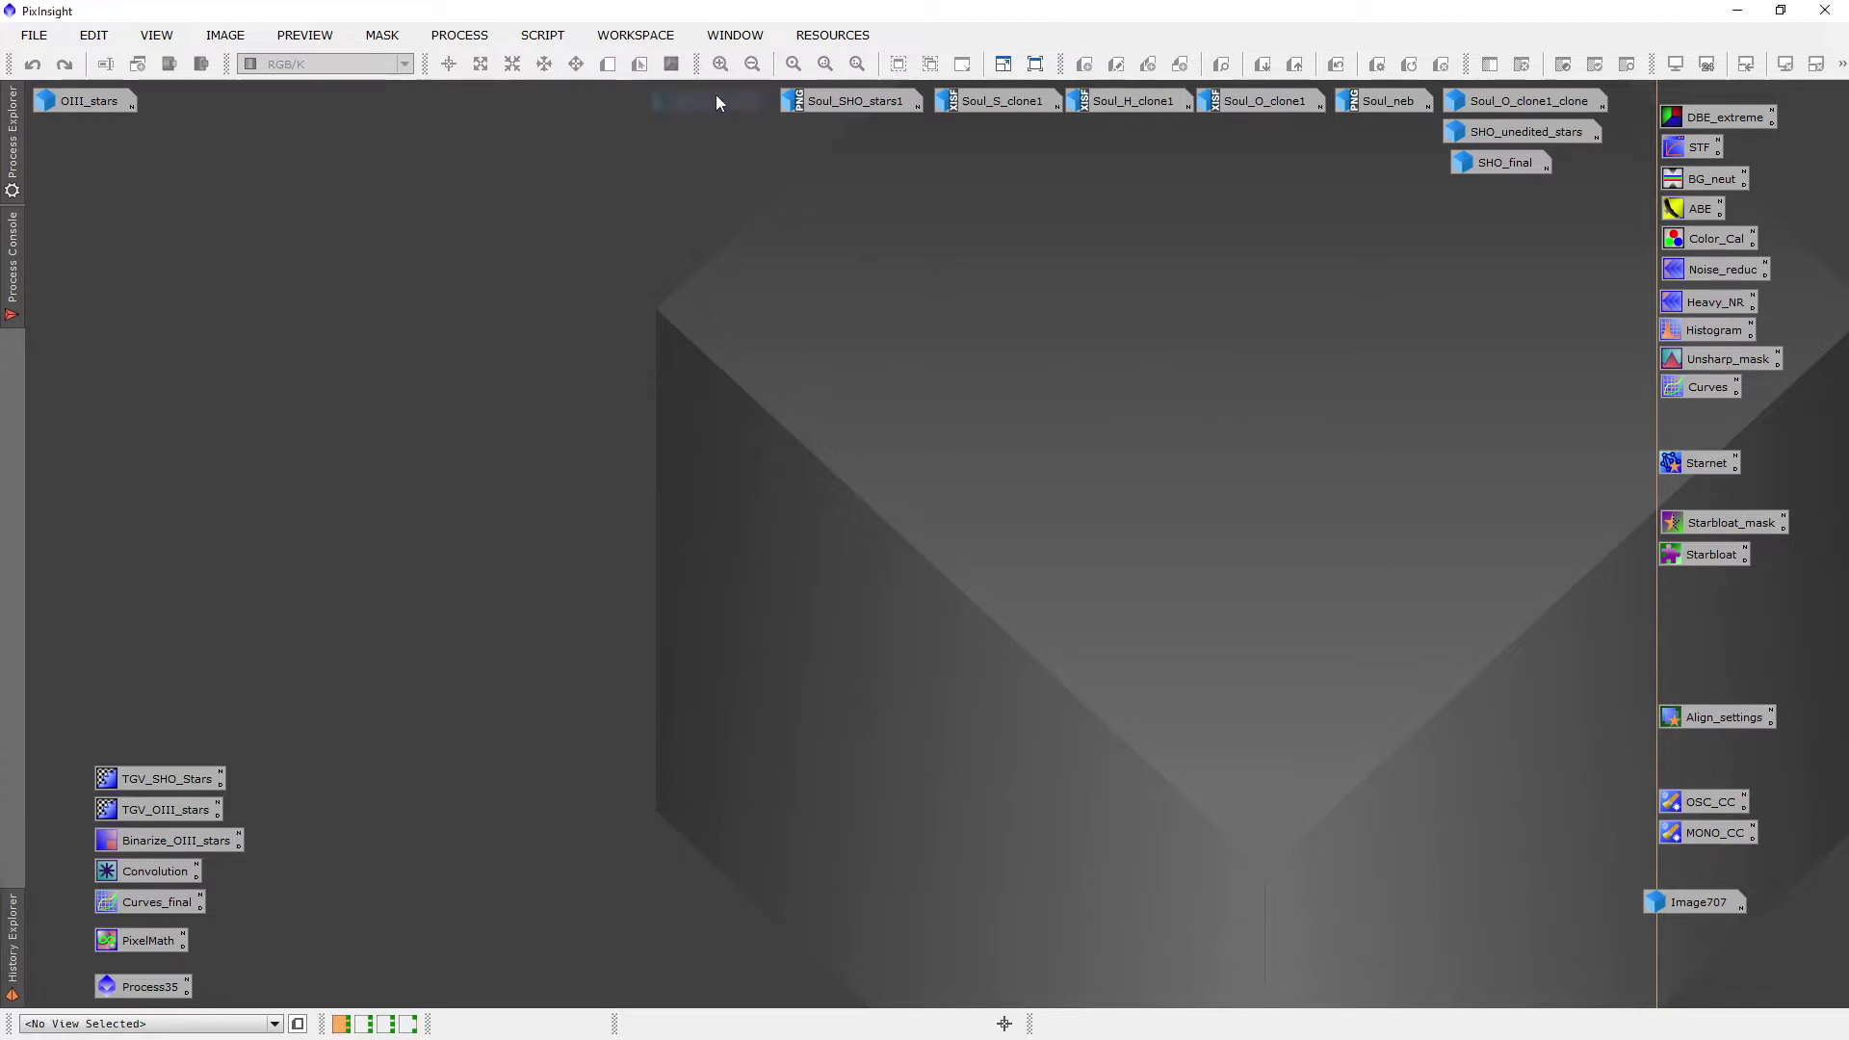
left_click(64, 63)
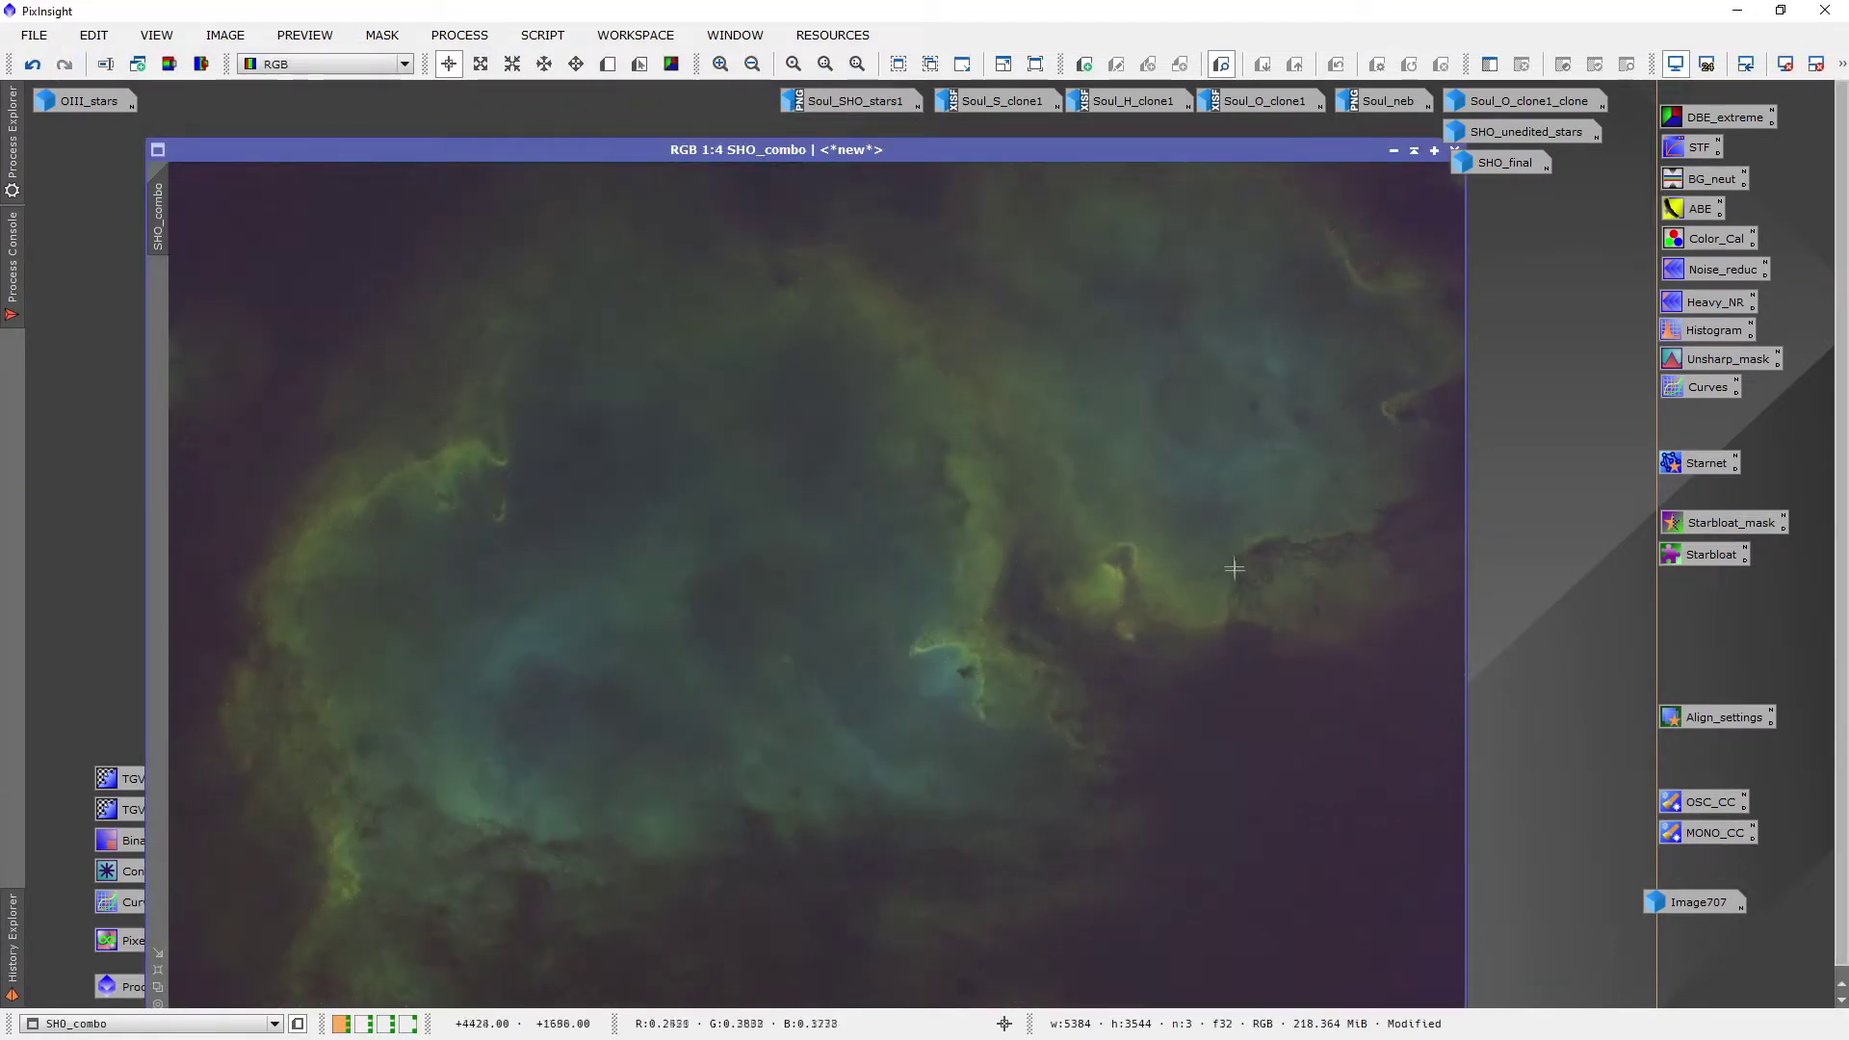
left_click(1392, 151)
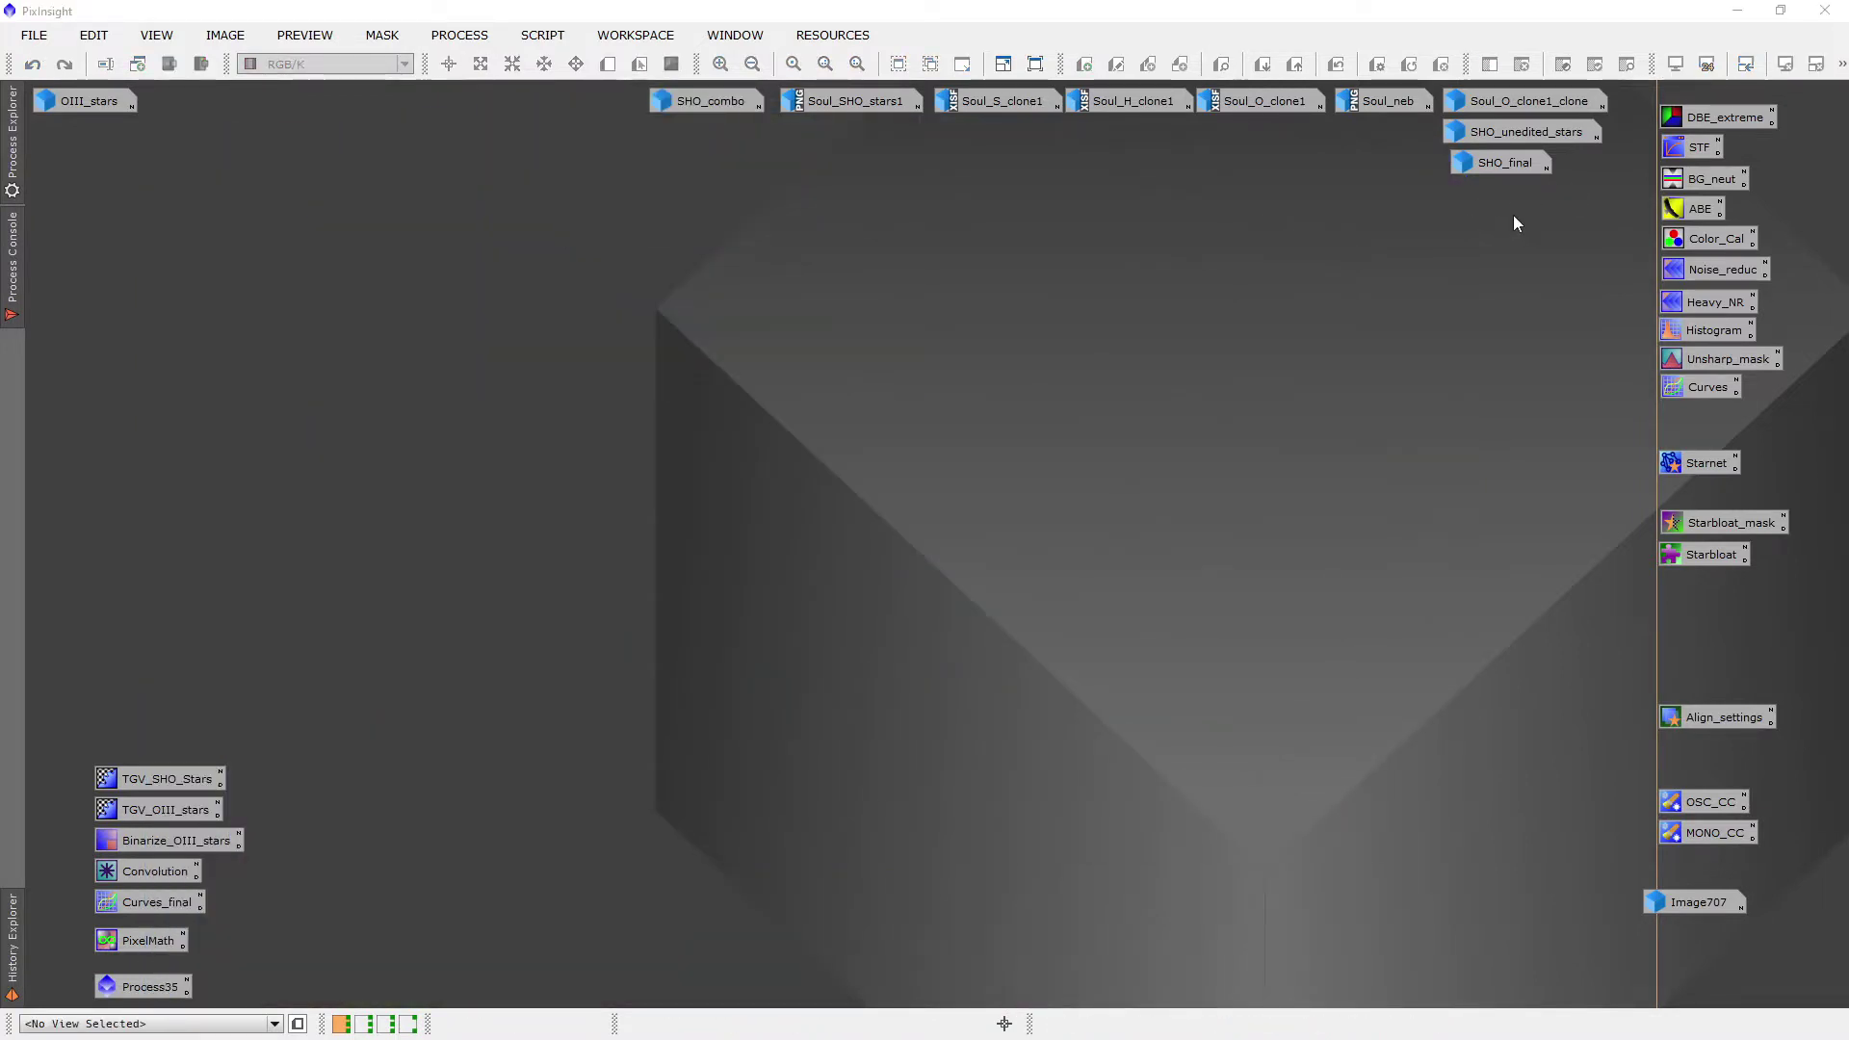
Open the starless Soul_neb image, look over the nebula, and minimize it again
left_click(1384, 109)
double_click(1381, 106)
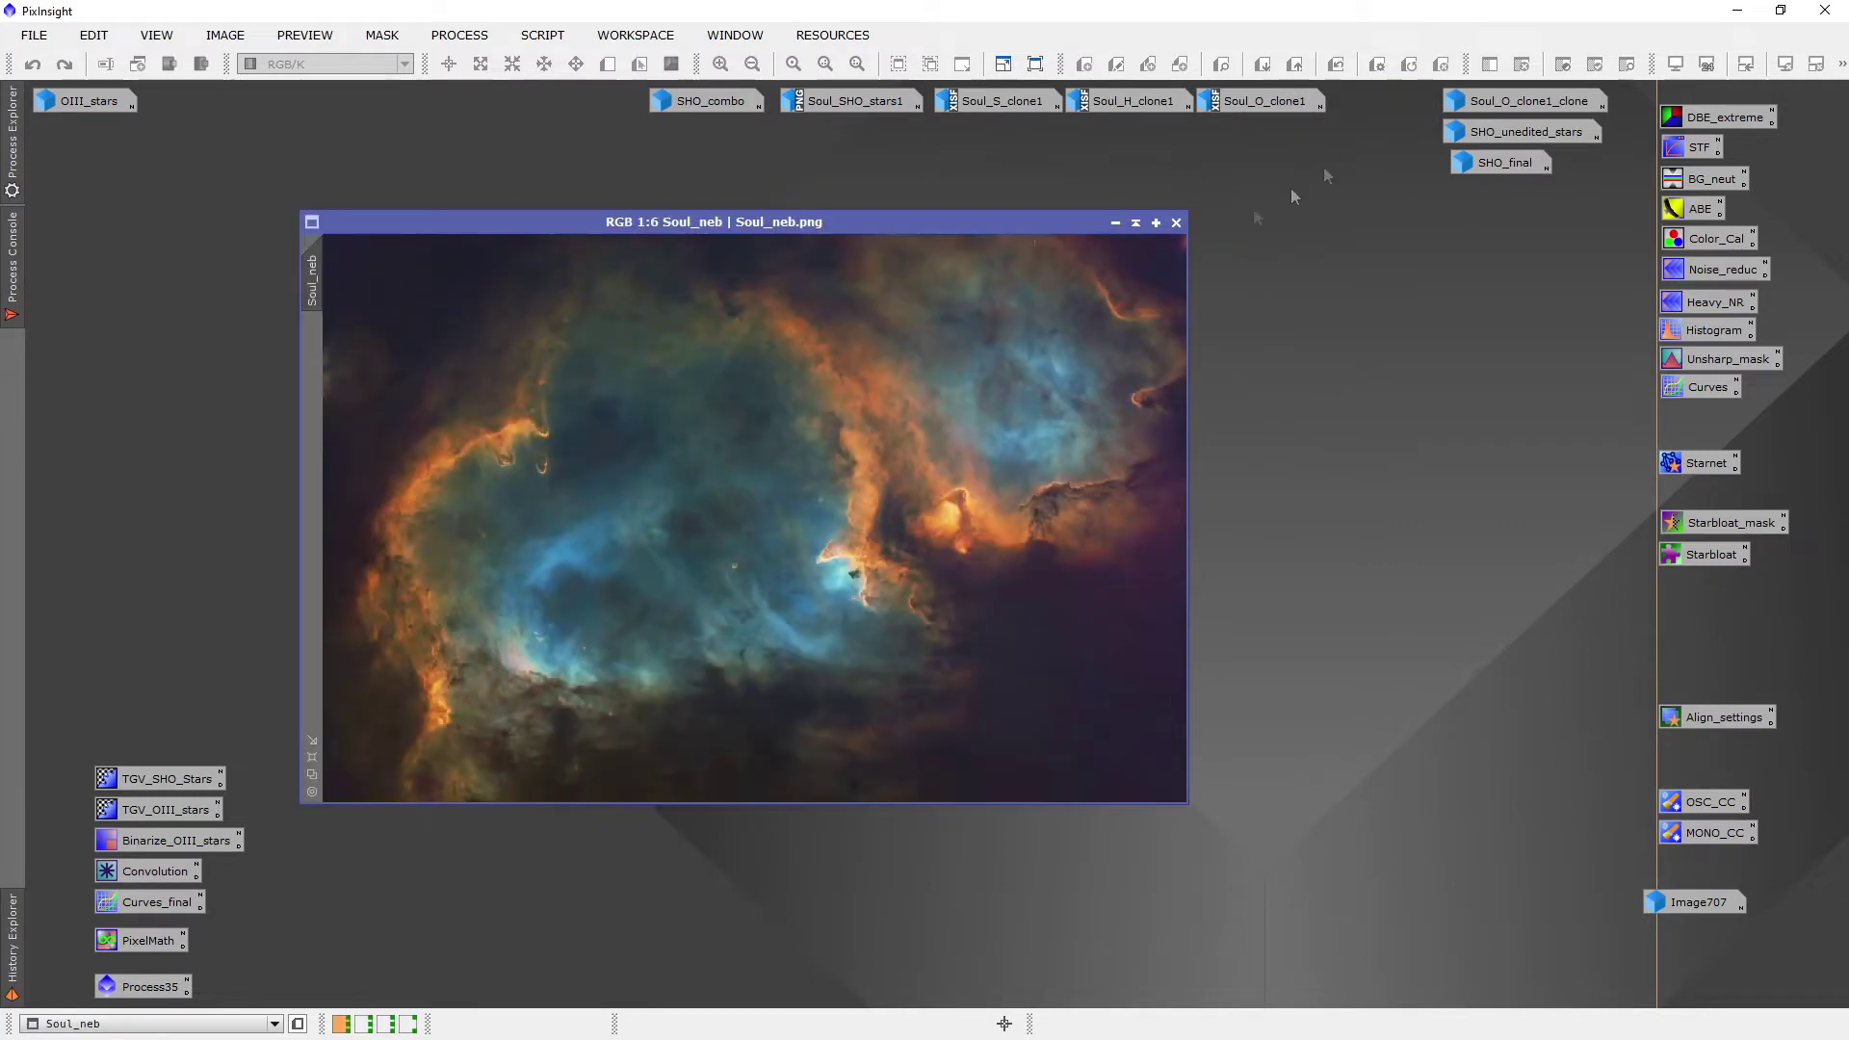
left_click_drag(916, 217, 968, 212)
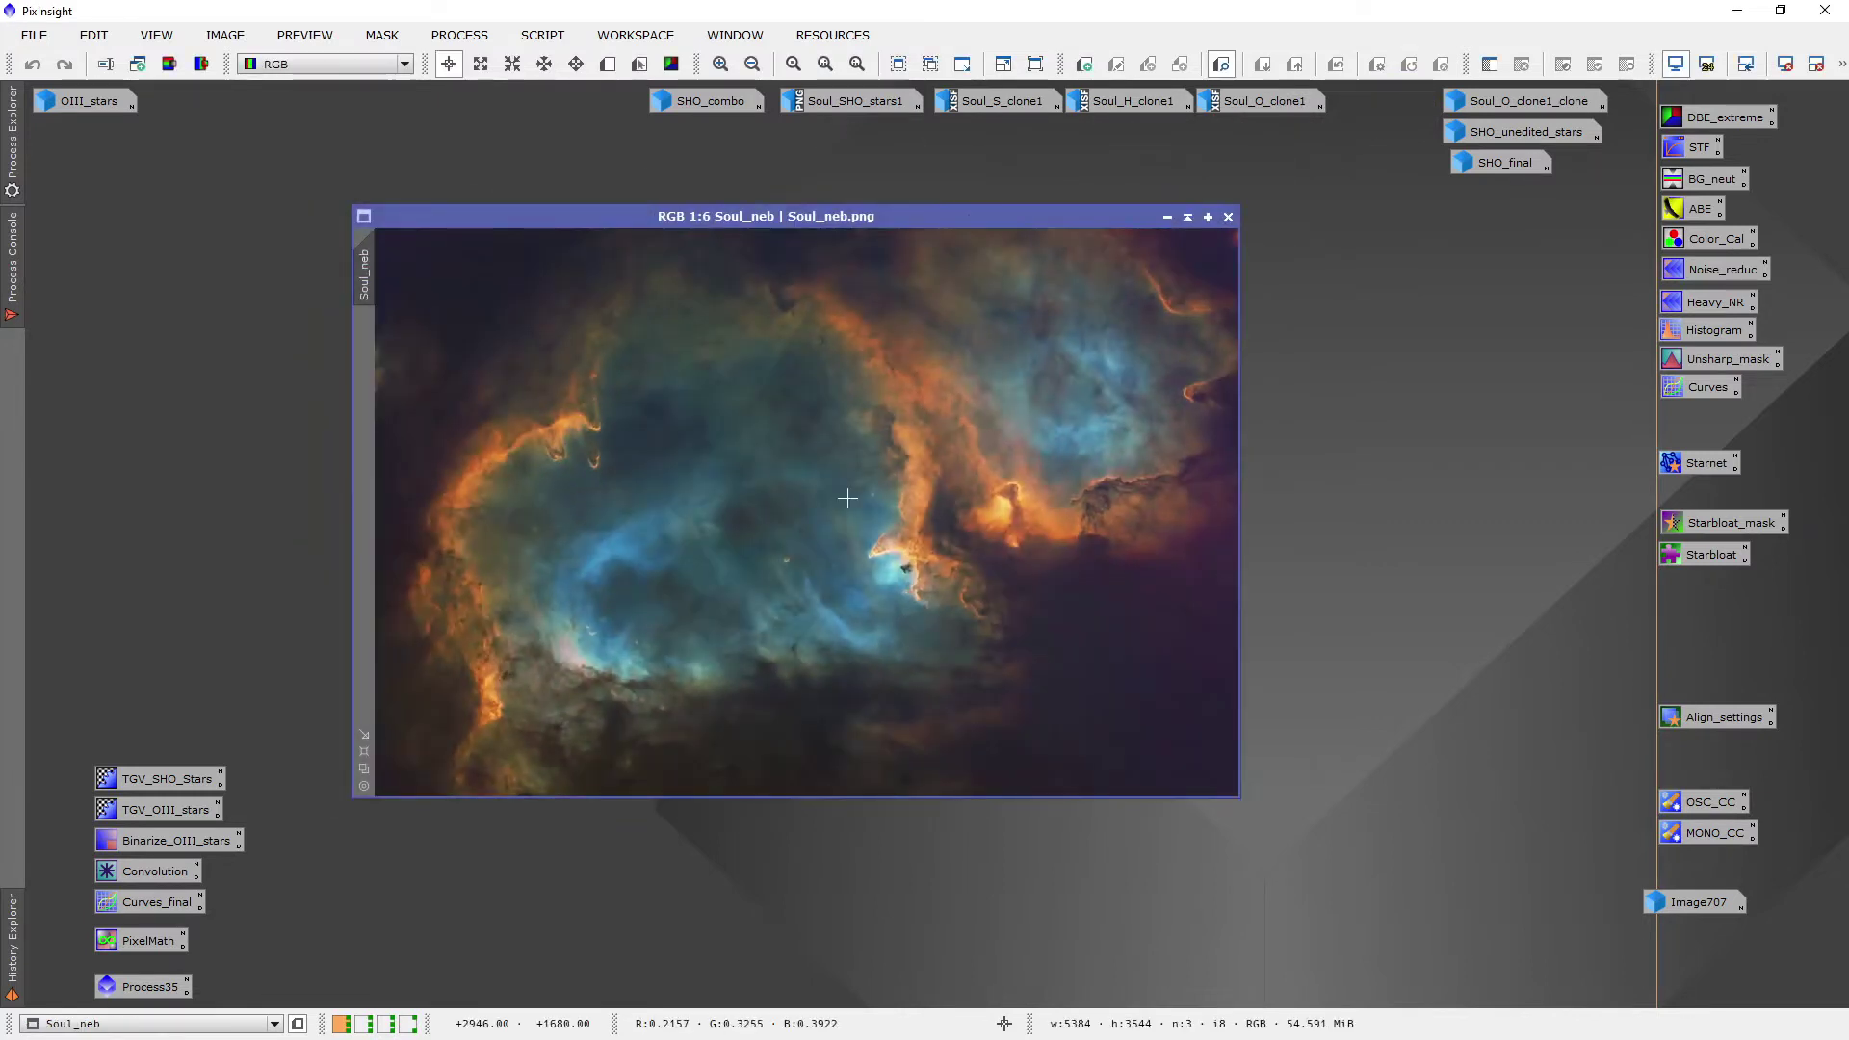
scroll(848, 498, "up", 1)
scroll(848, 498, "down", 1)
left_click(1166, 218)
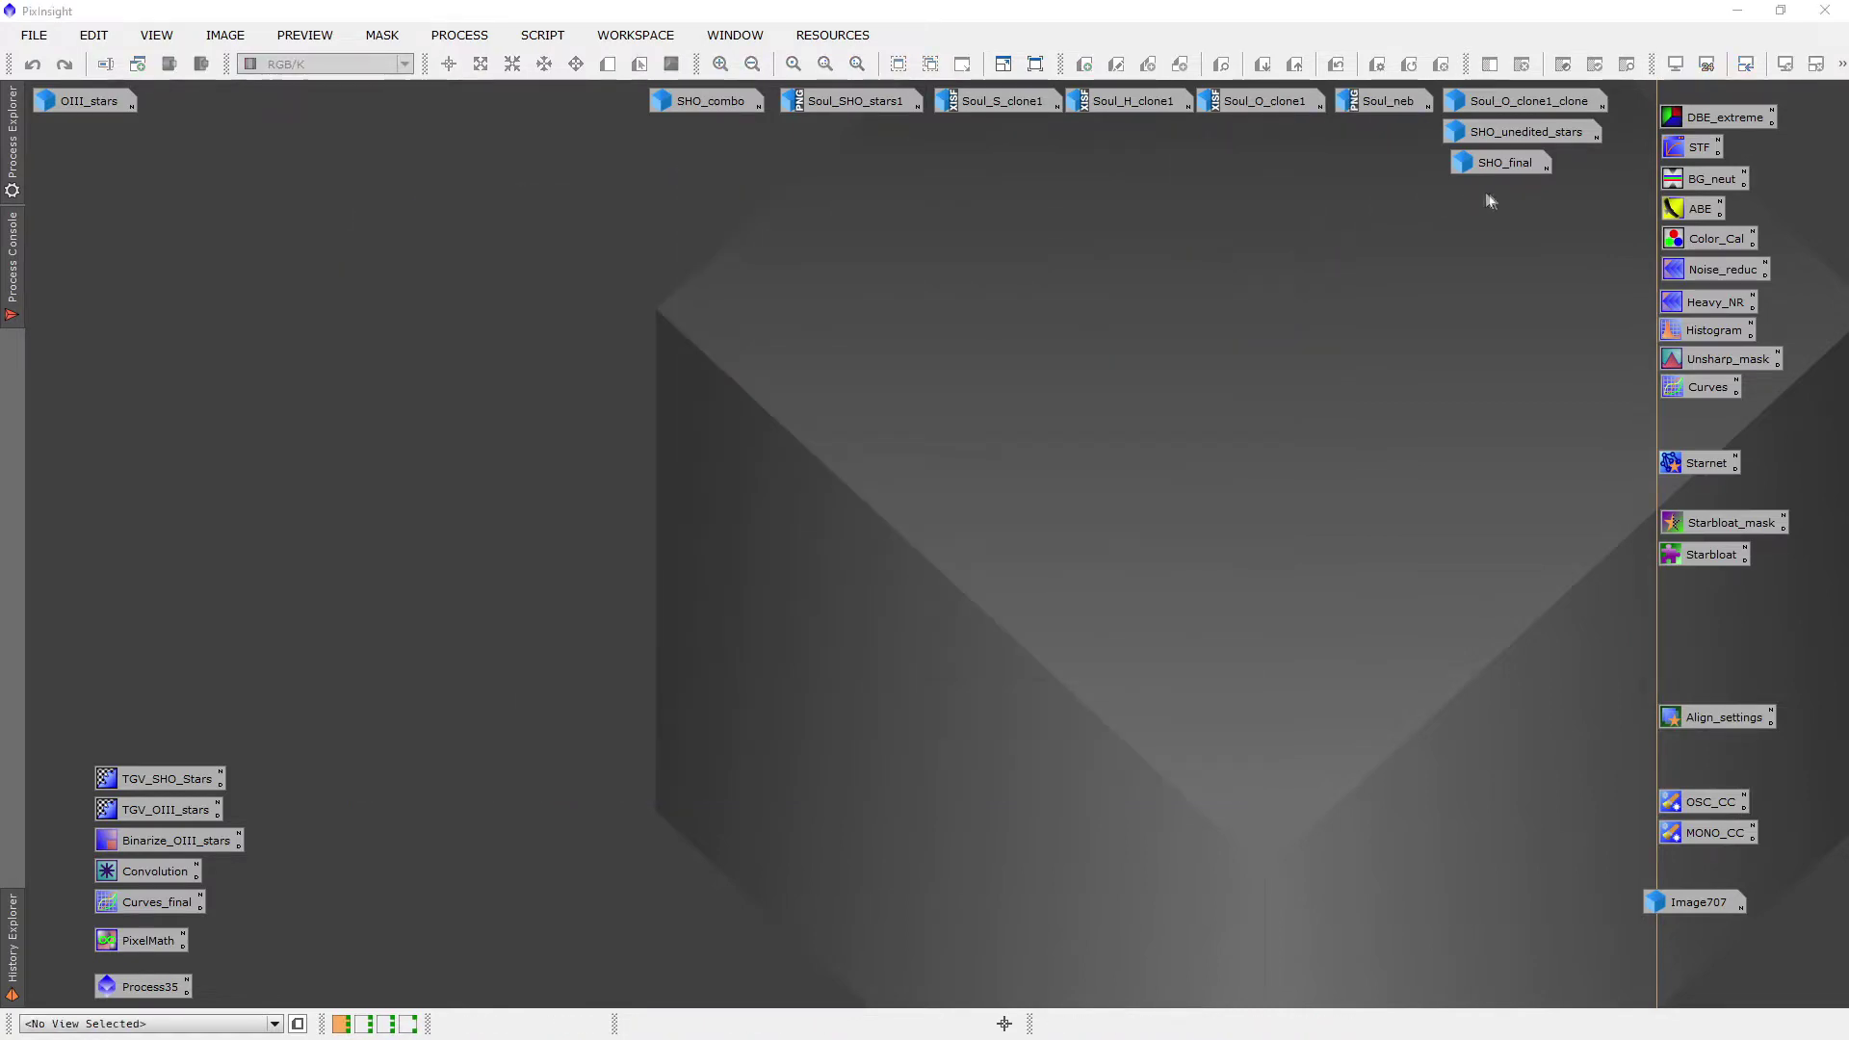
Compare the stars in SHO_unedited_stars with those in SHO_final, minimizing each image after viewing it
double_click(1528, 136)
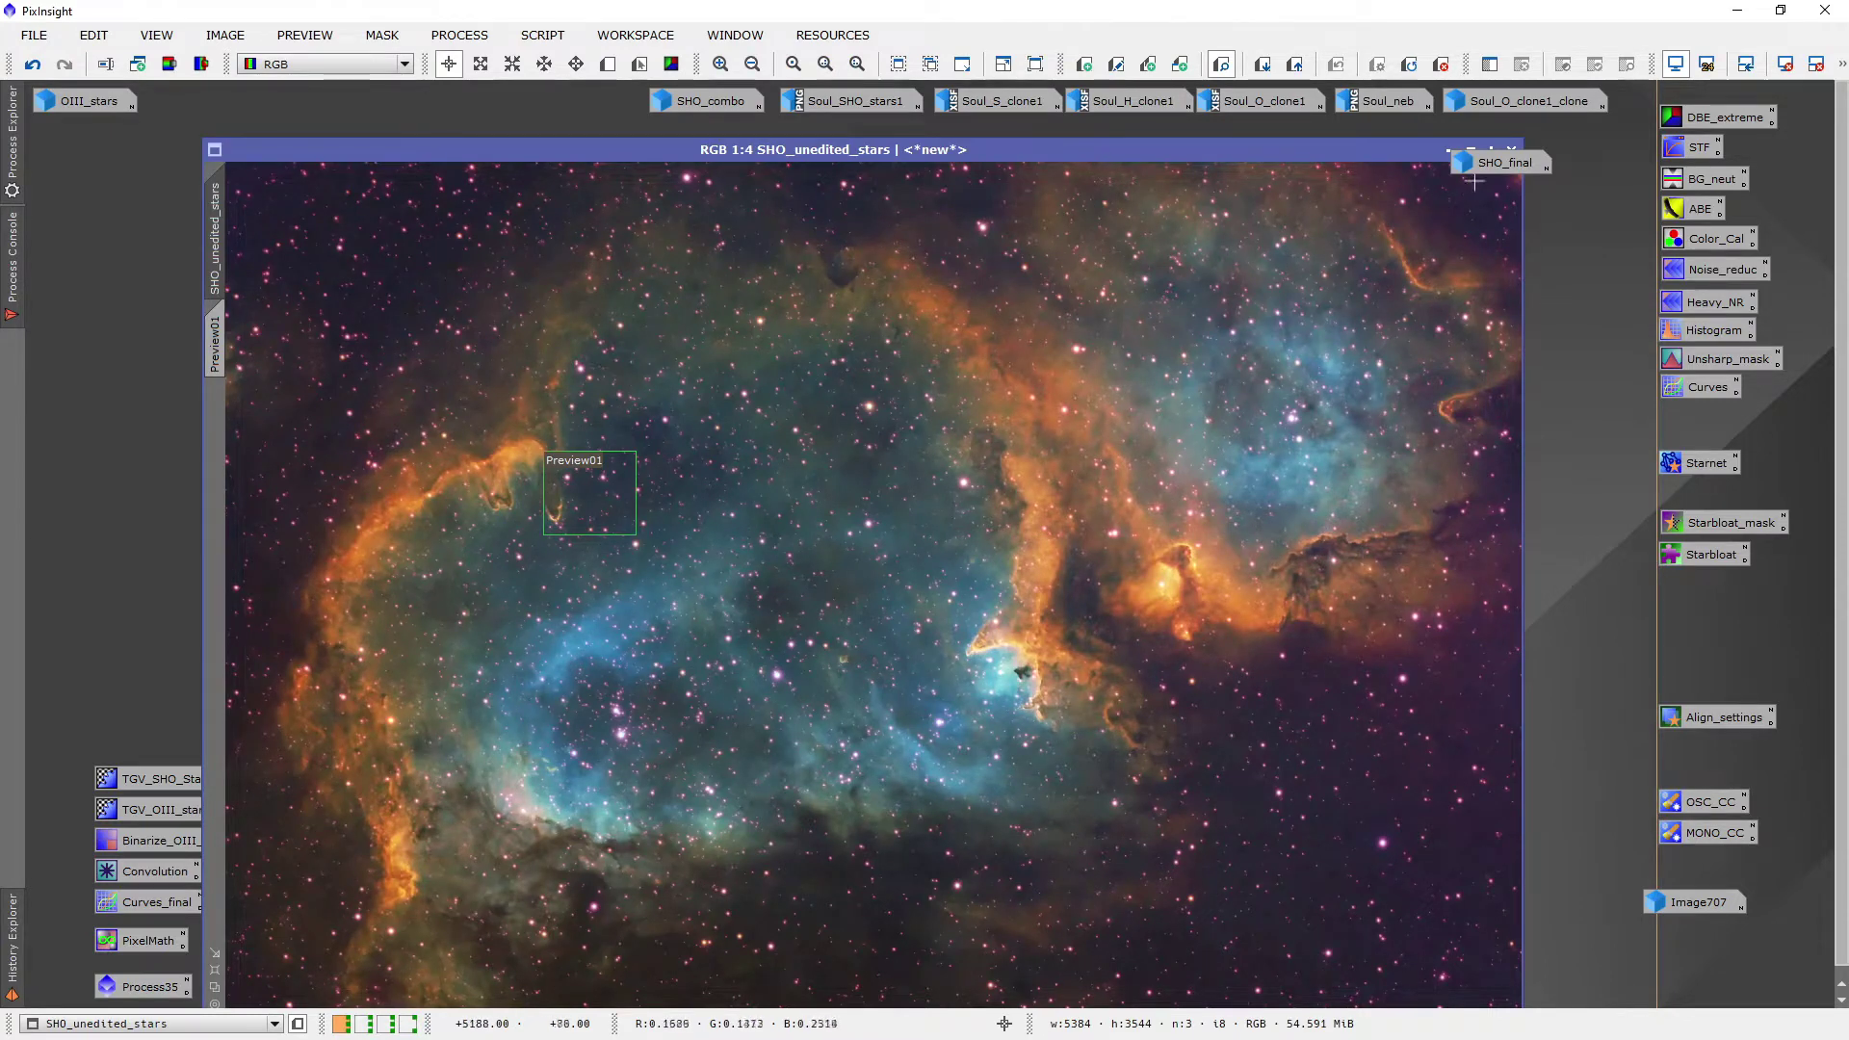
left_click(1451, 150)
double_click(1505, 164)
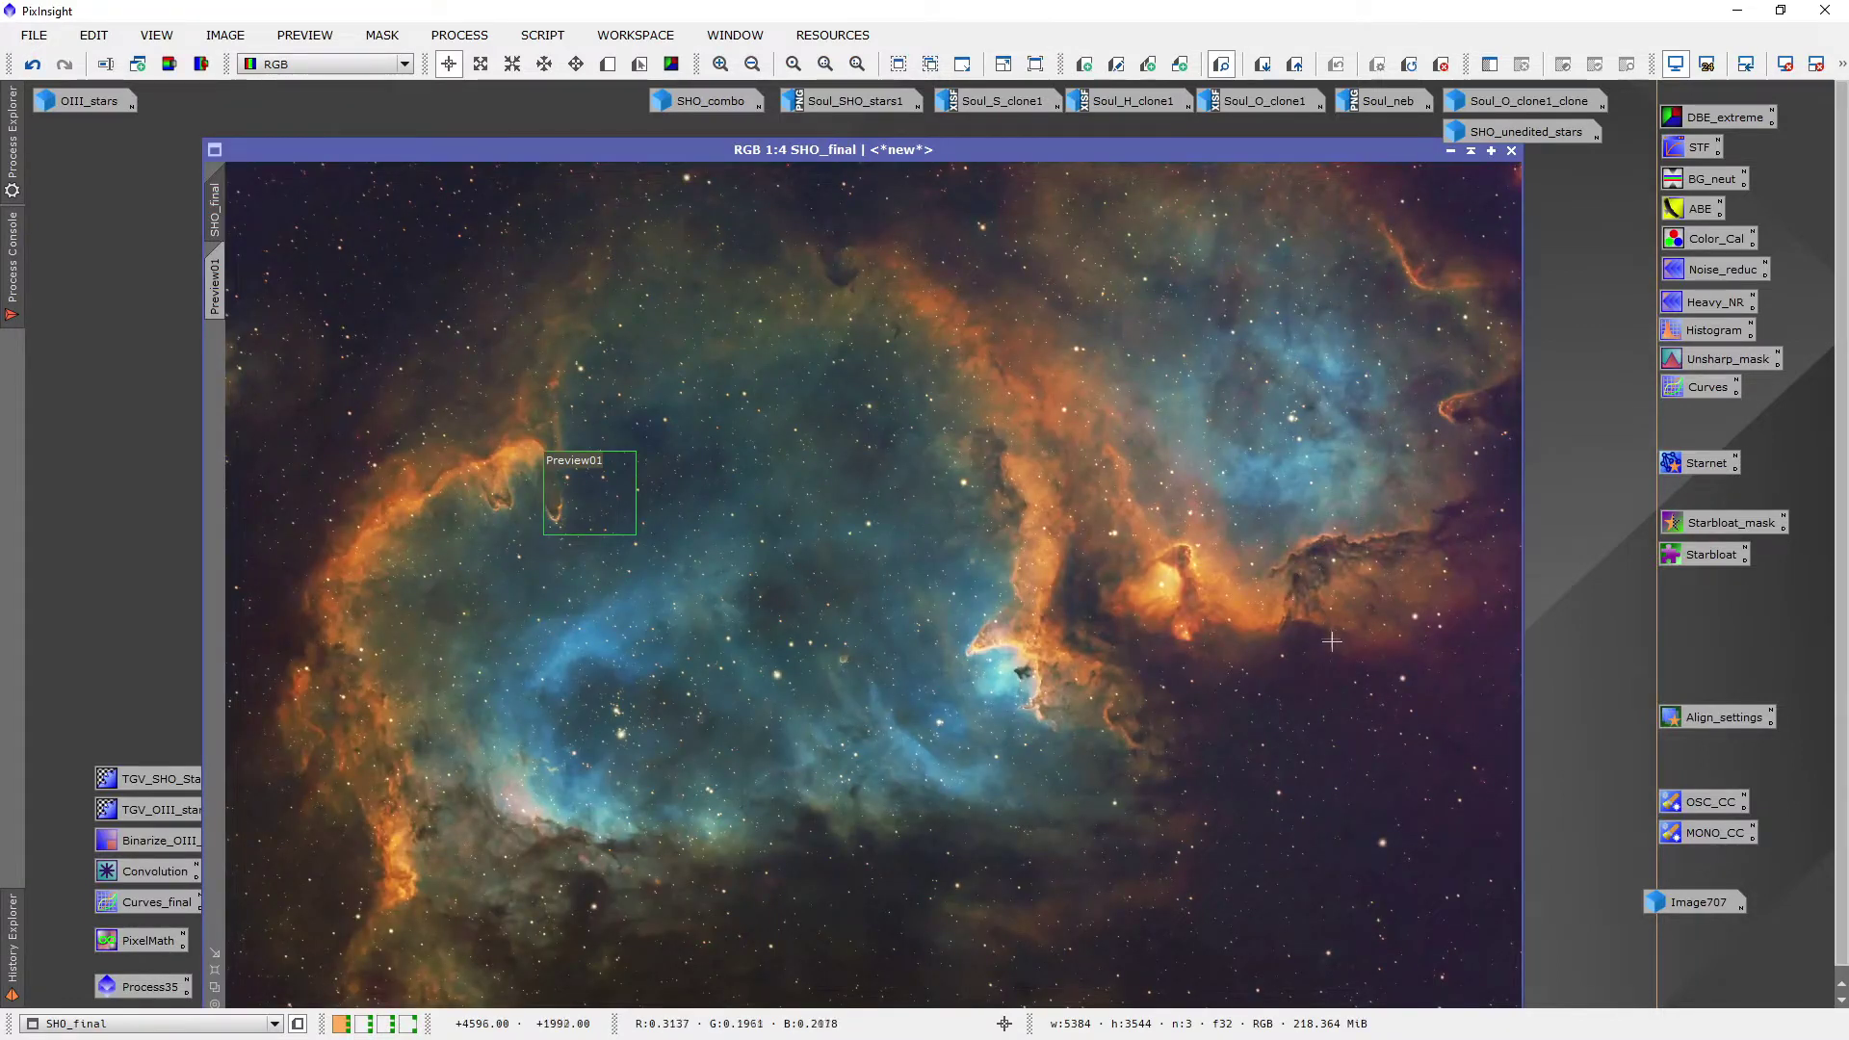
scroll(898, 571, "up", 4)
scroll(897, 568, "down", 5)
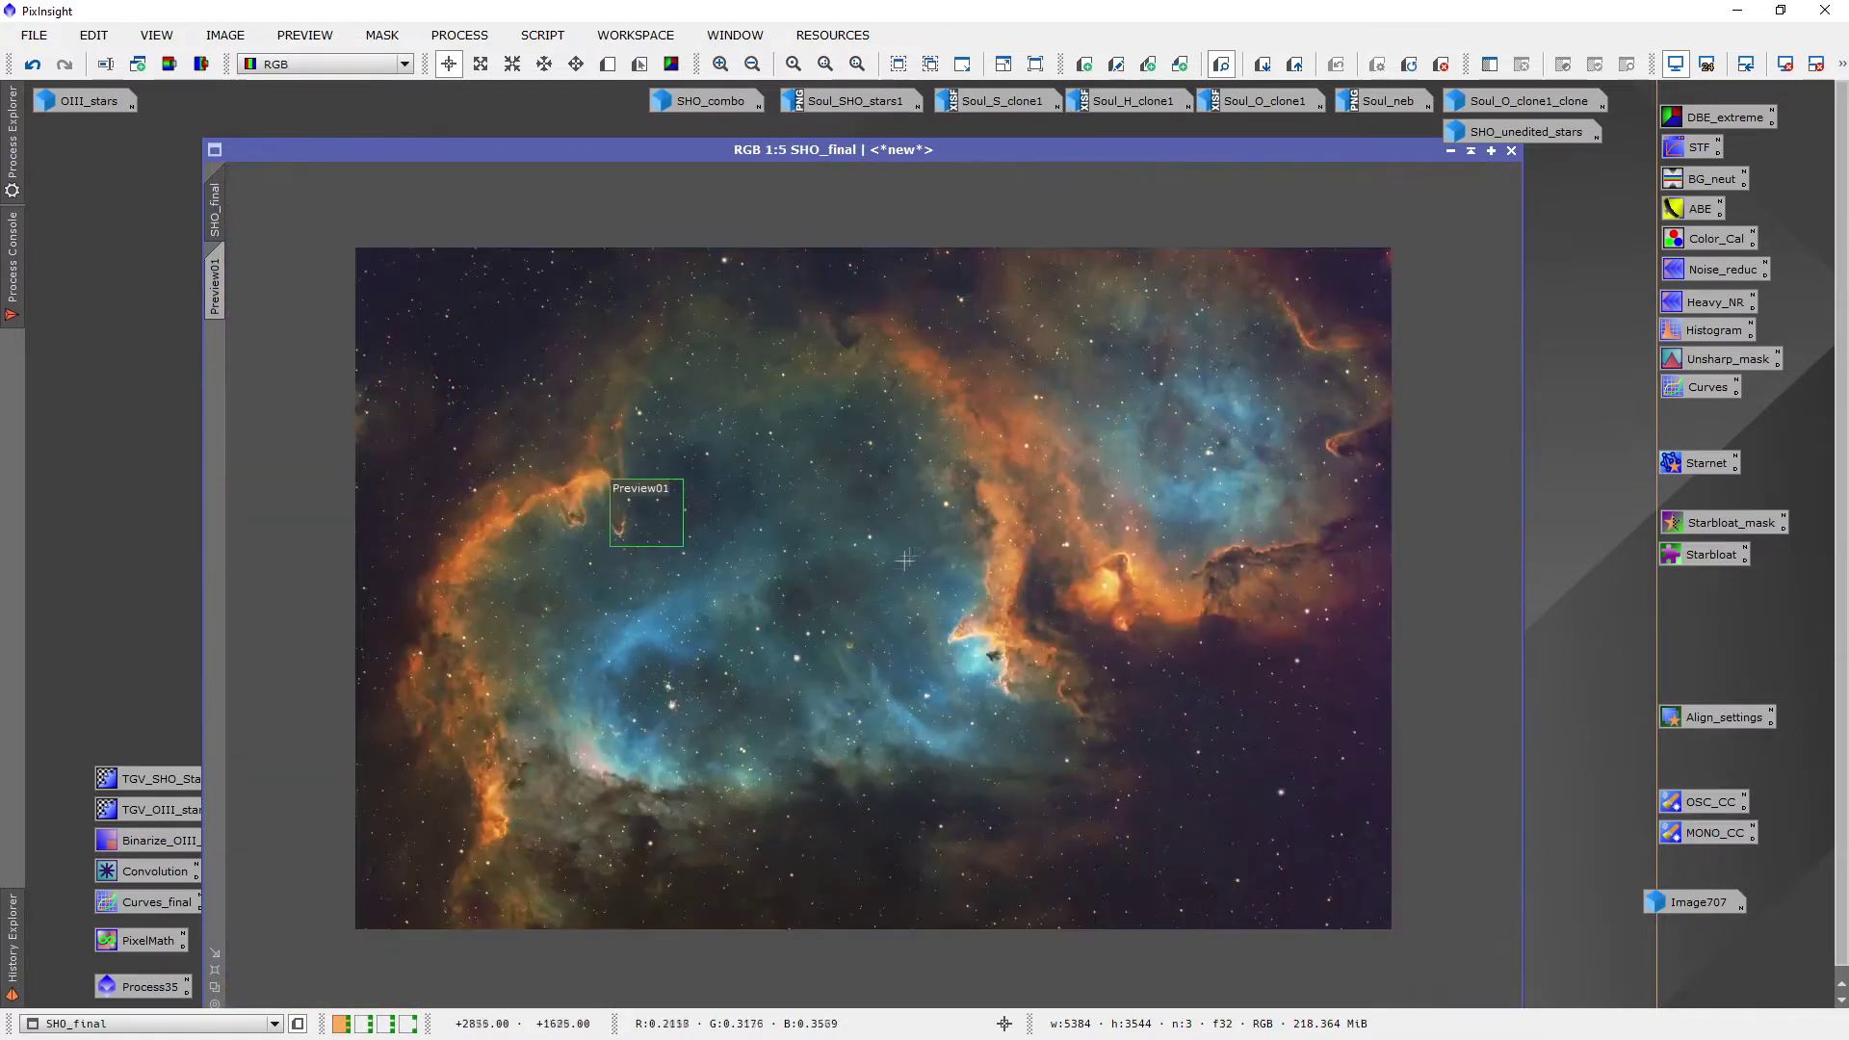
left_click(1450, 152)
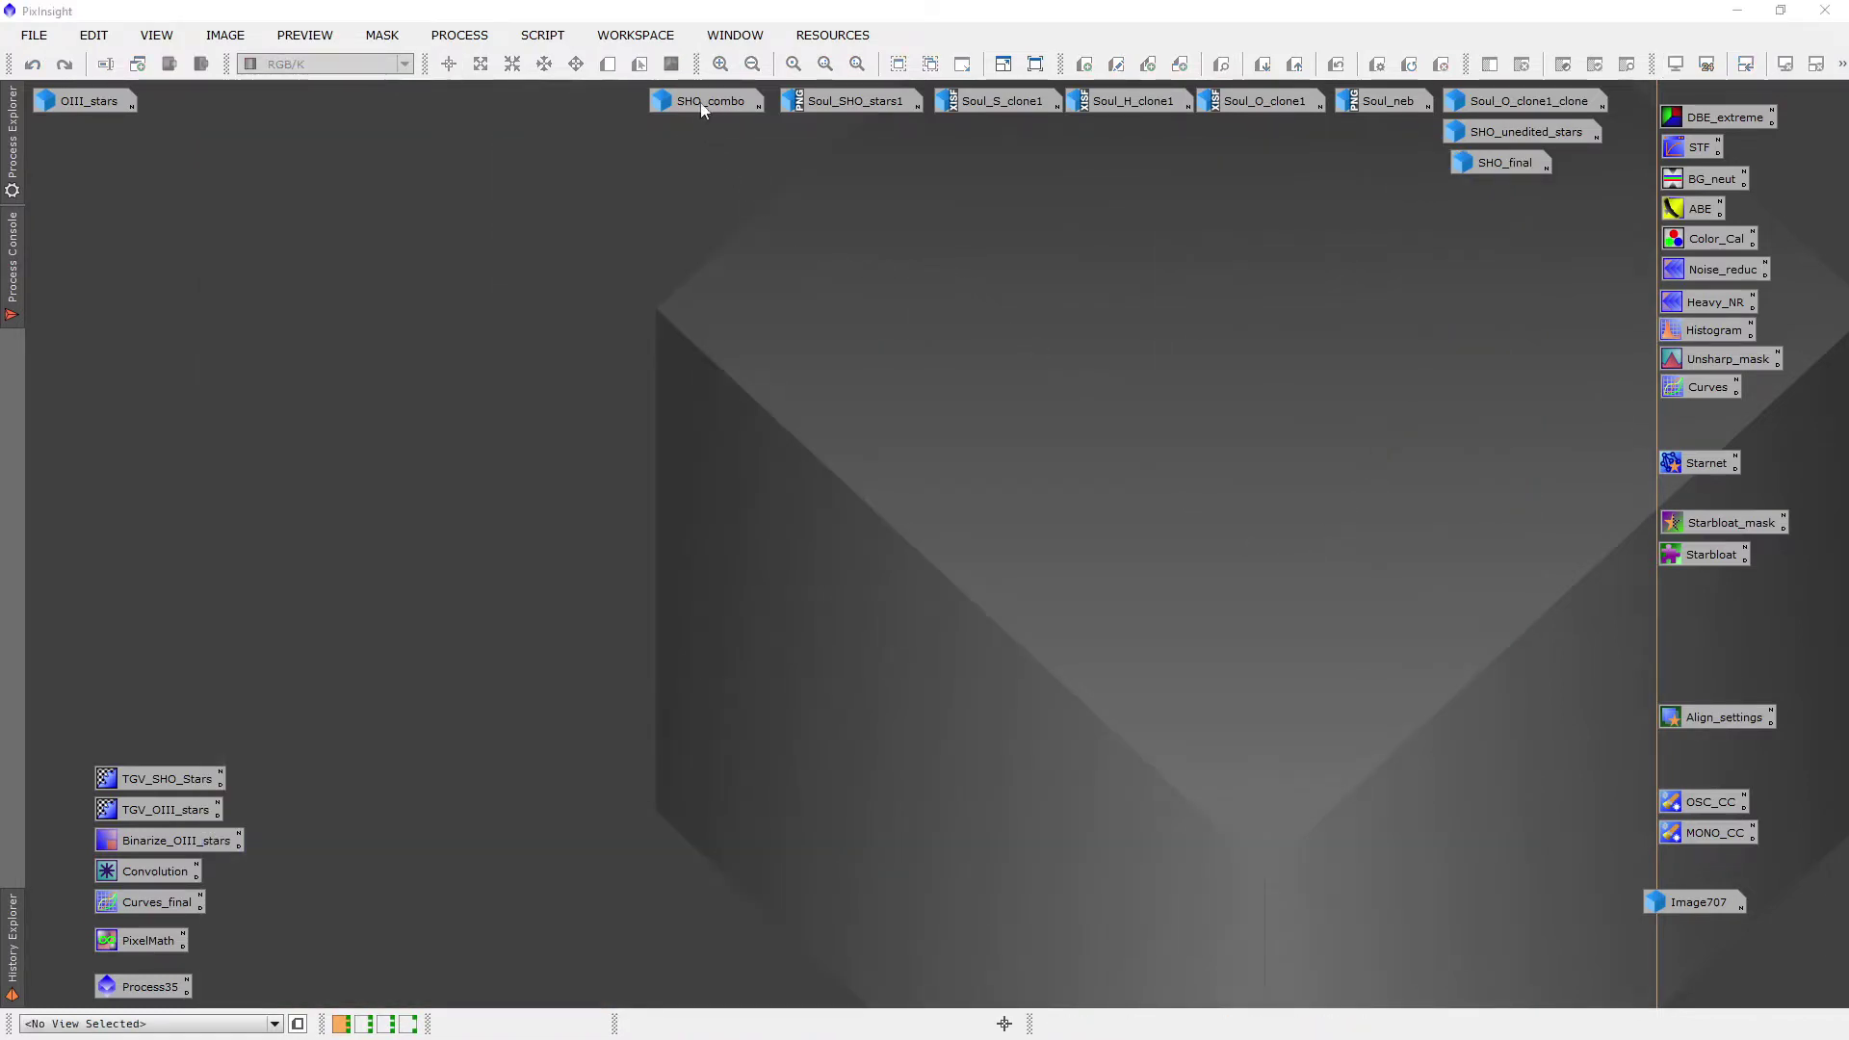
Open the Soul_SHO_stars1 image and examine its star colors and noise both up close and across the whole field
left_click(849, 103)
double_click(849, 103)
left_click_drag(823, 182, 994, 144)
scroll(879, 525, "up", 4)
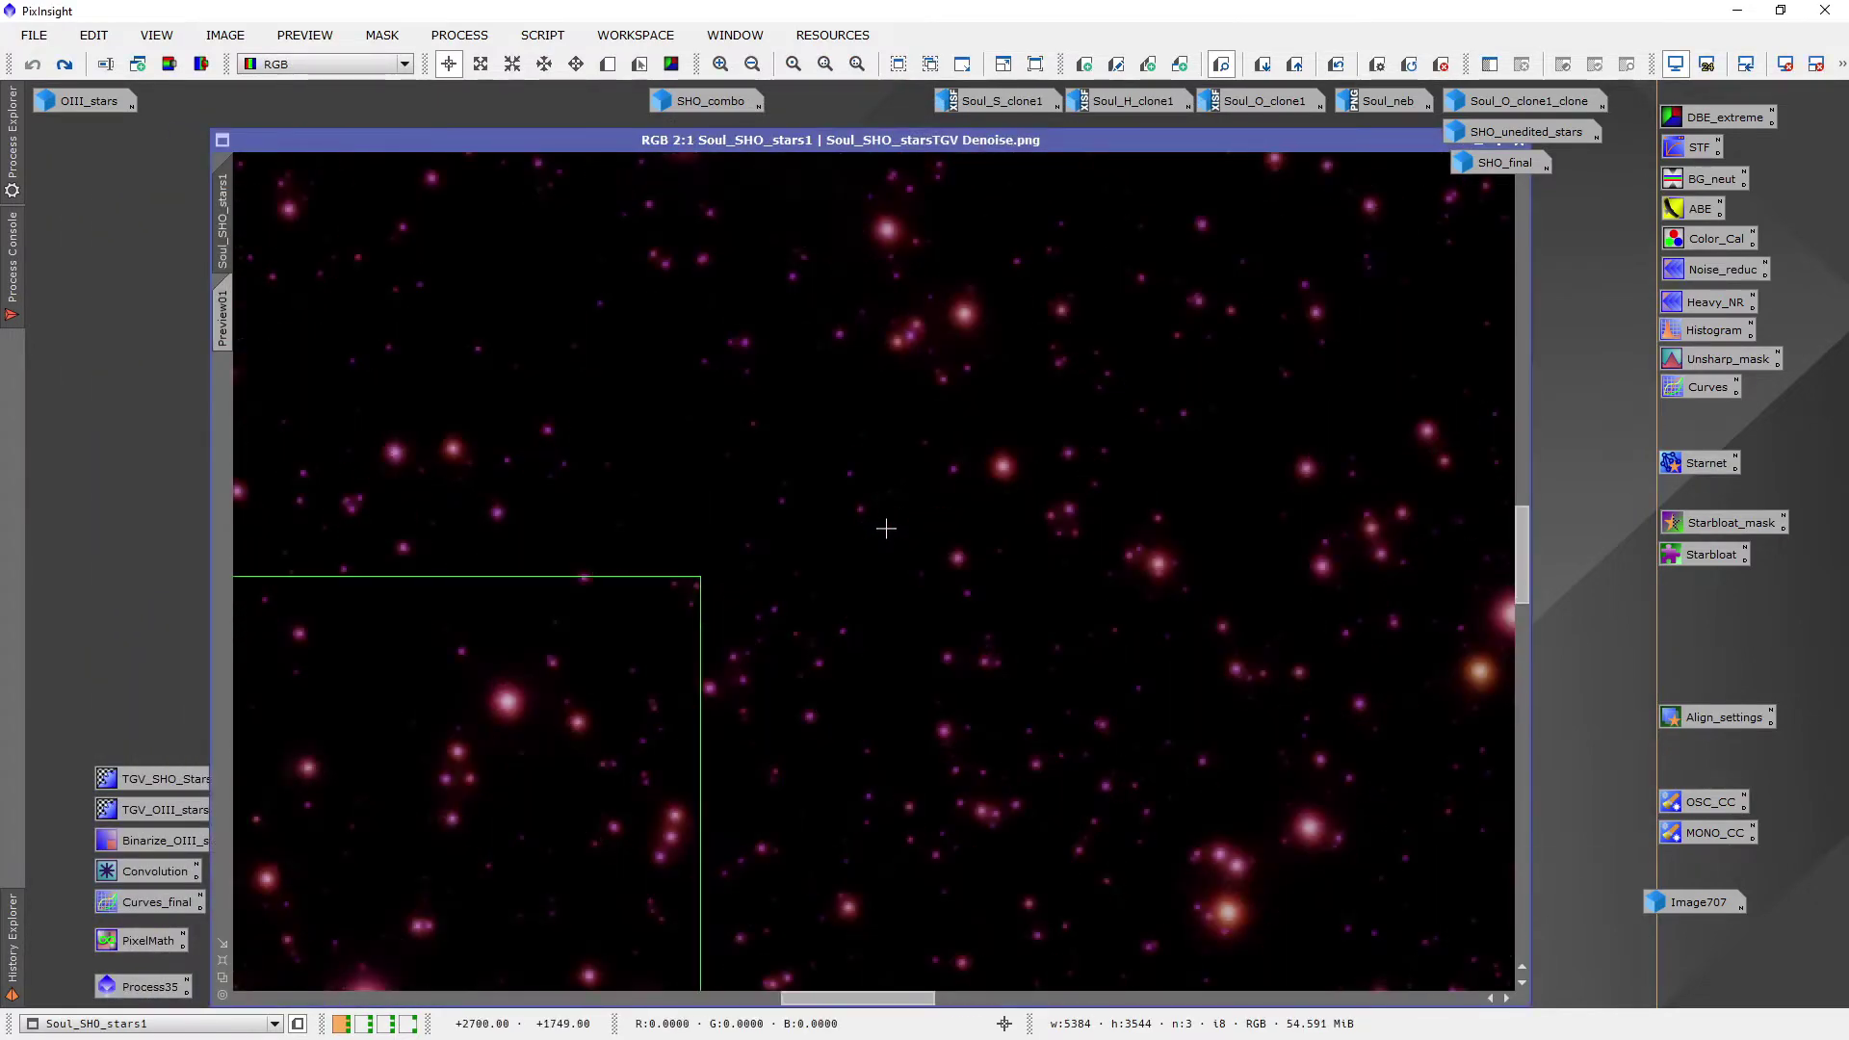
scroll(876, 519, "up", 1)
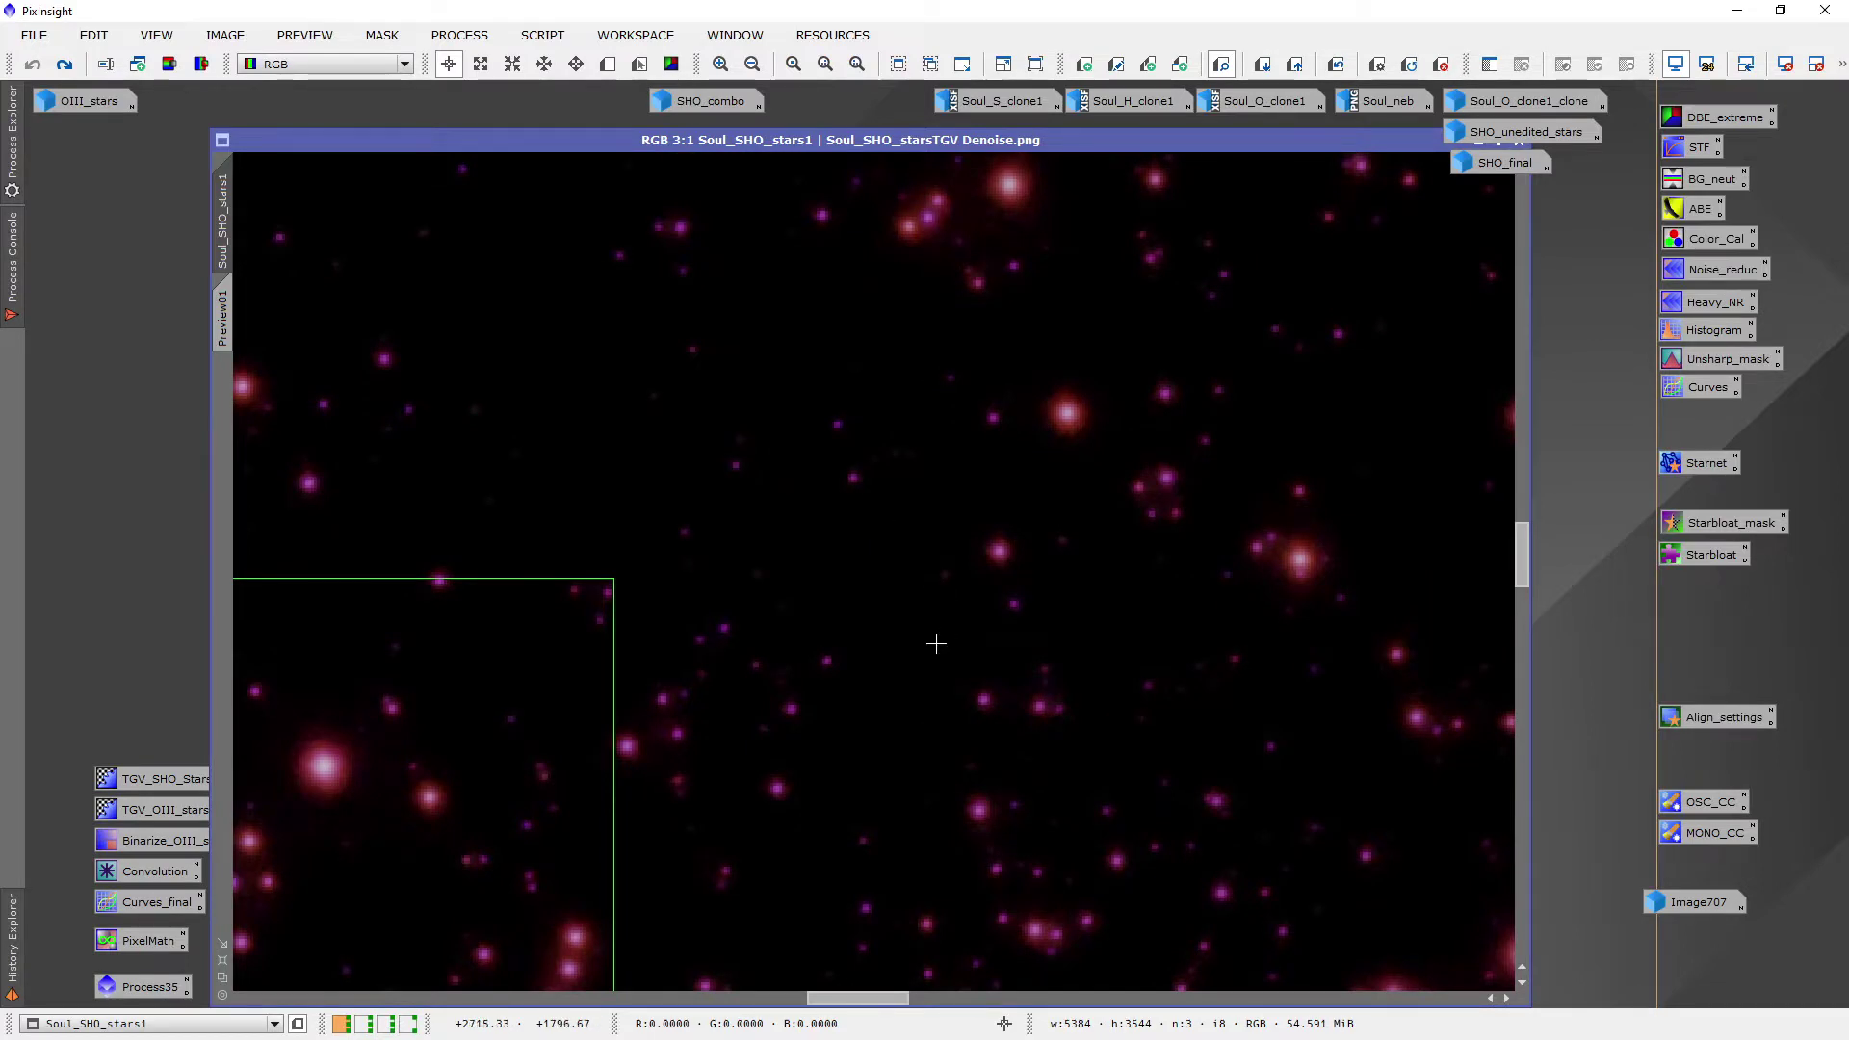
scroll(936, 643, "down", 1)
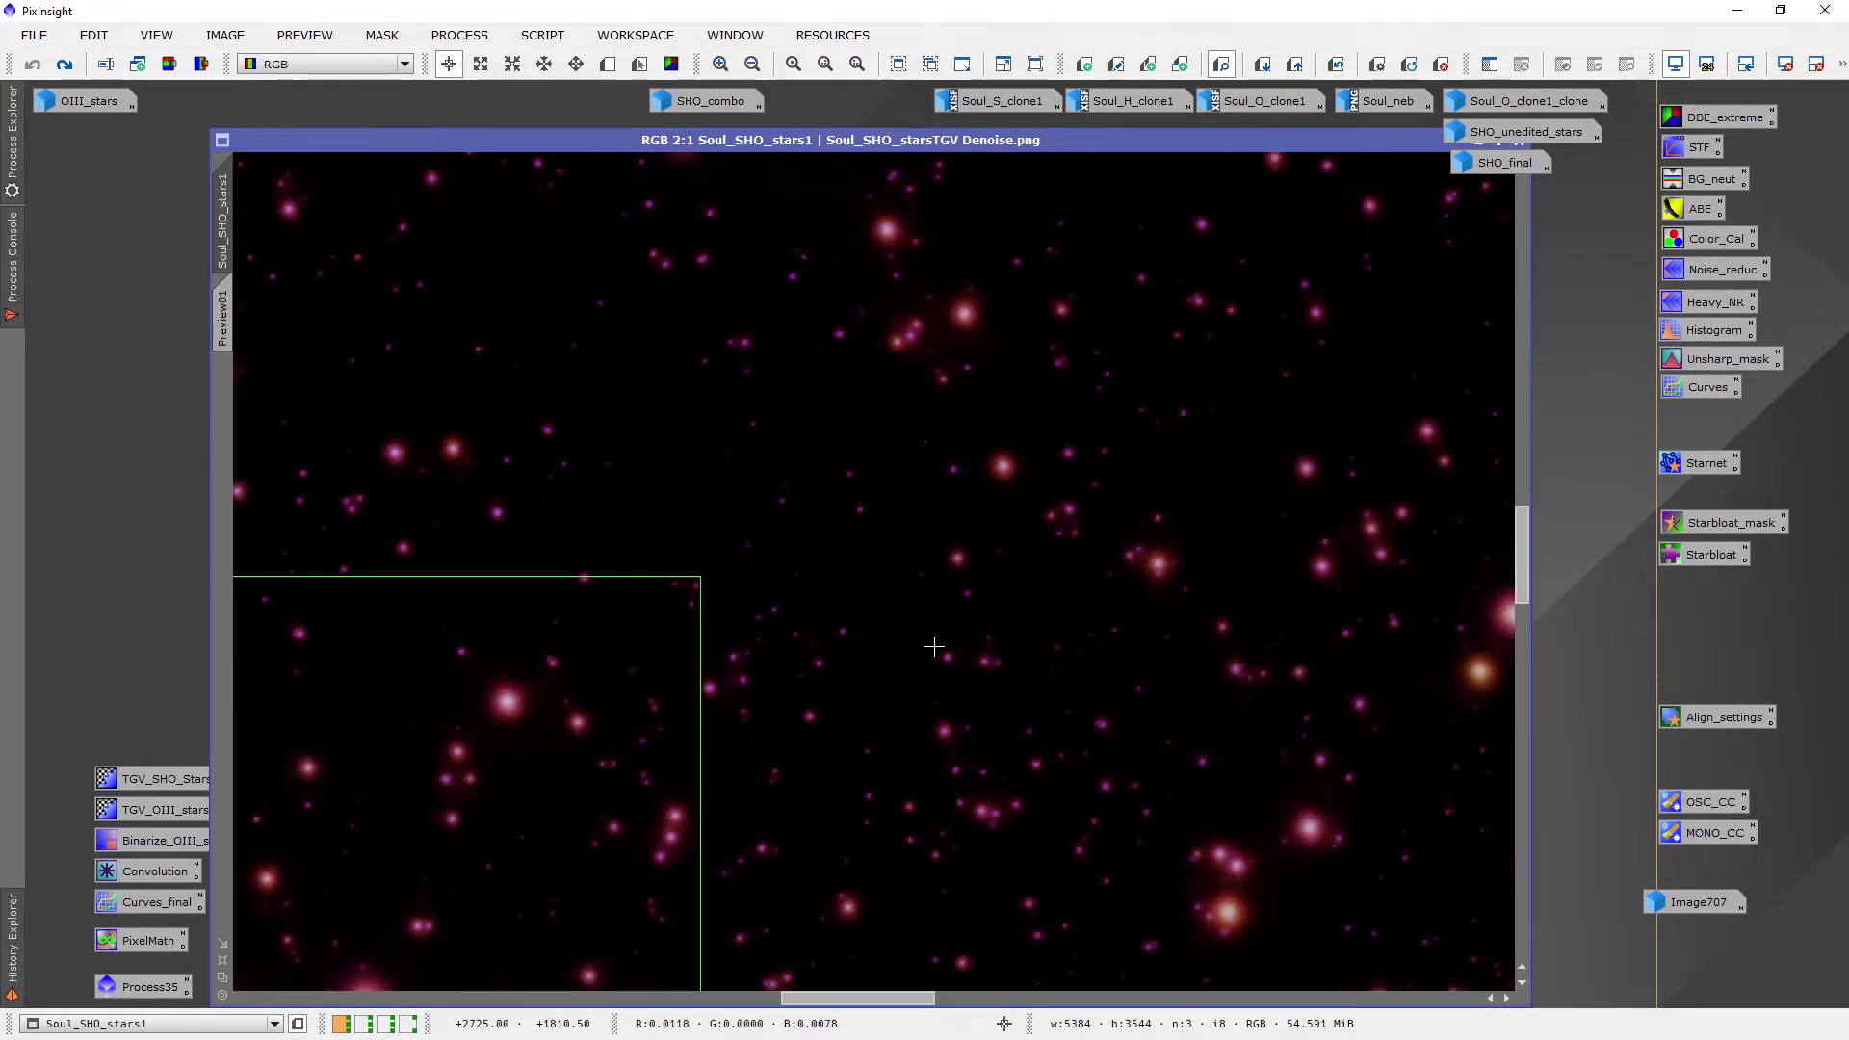
scroll(936, 665, "down", 1)
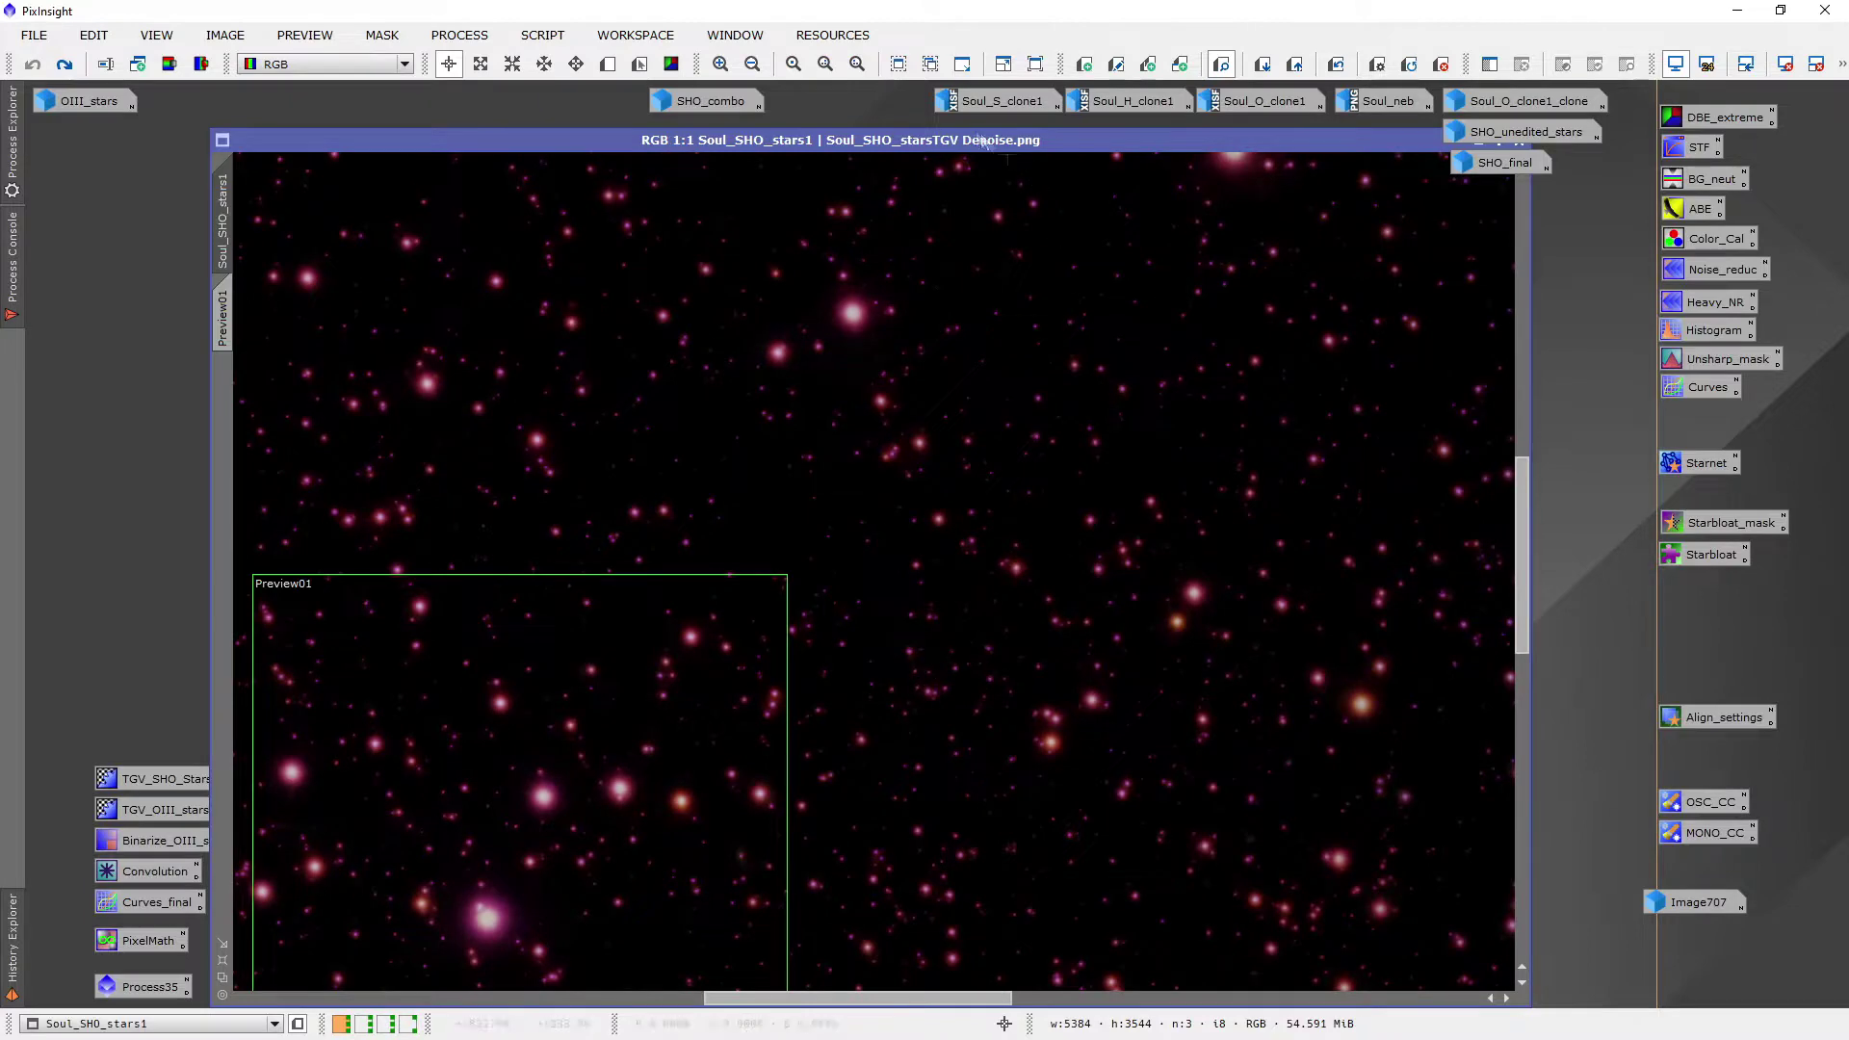
scroll(1065, 372, "down", 2)
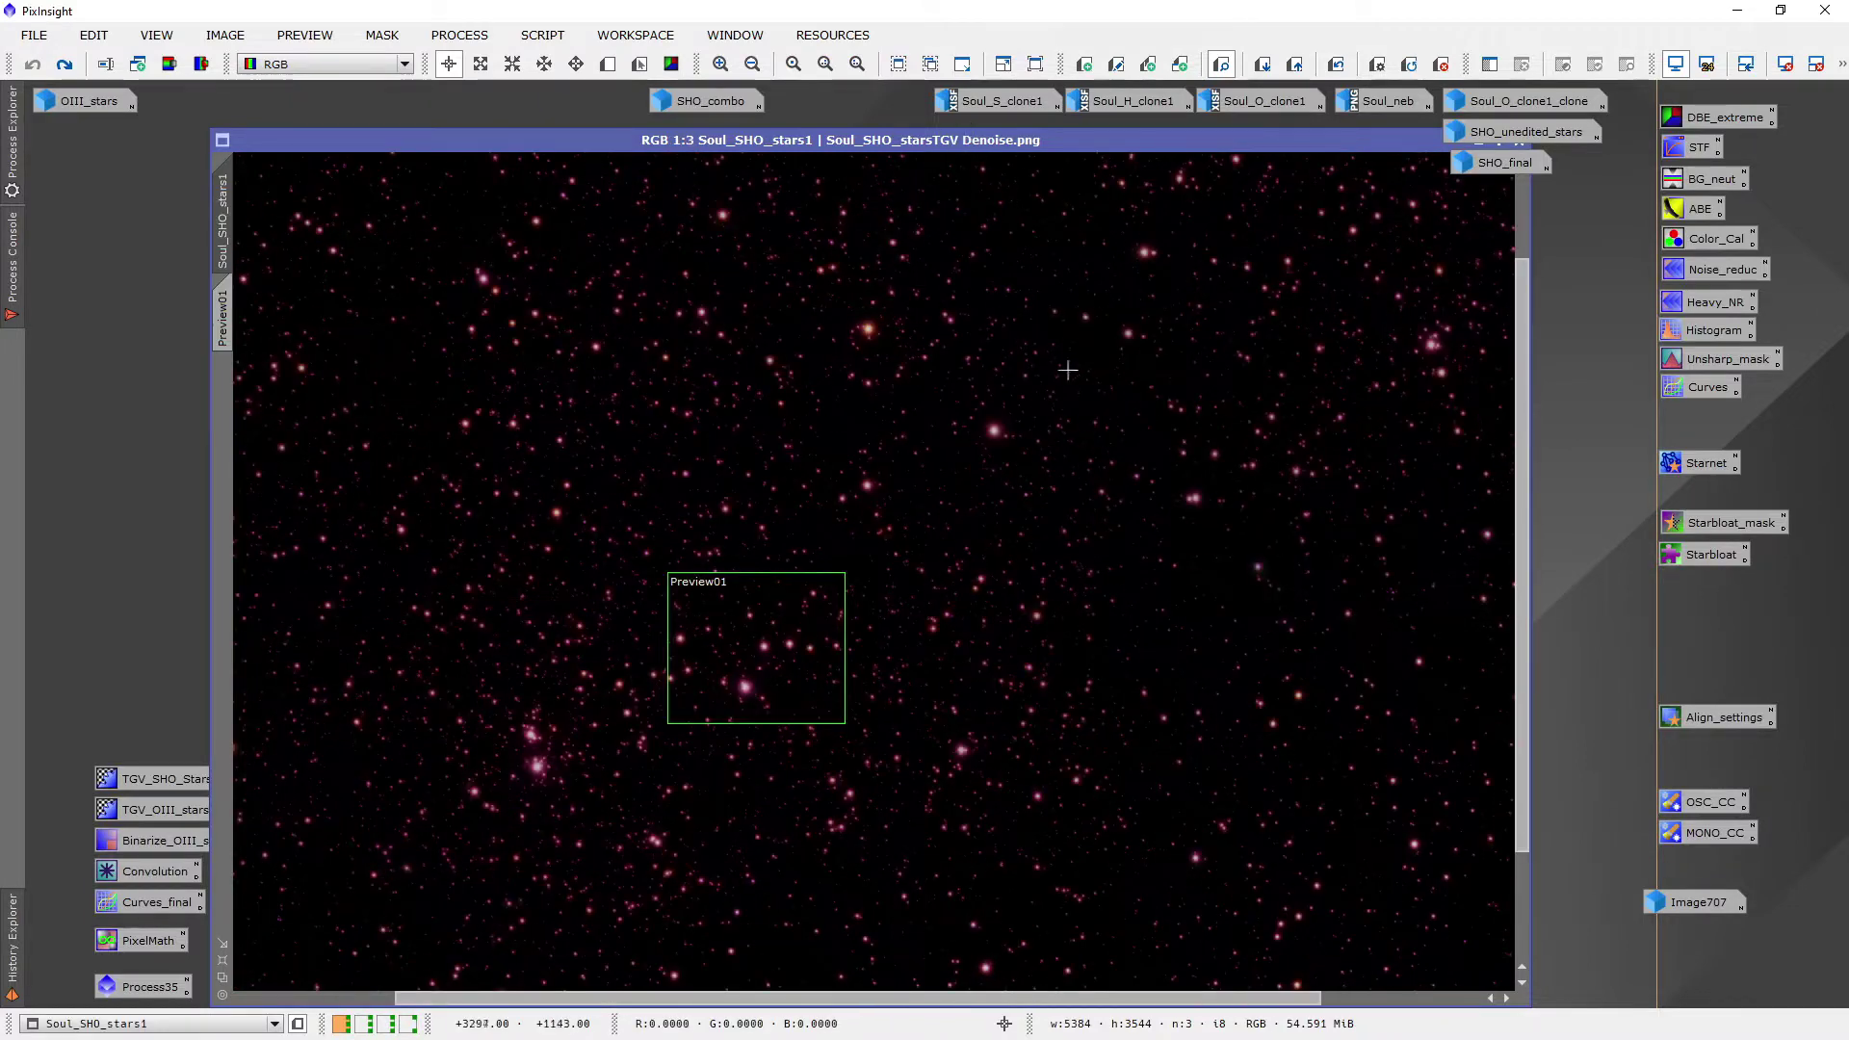
scroll(765, 665, "up", 1)
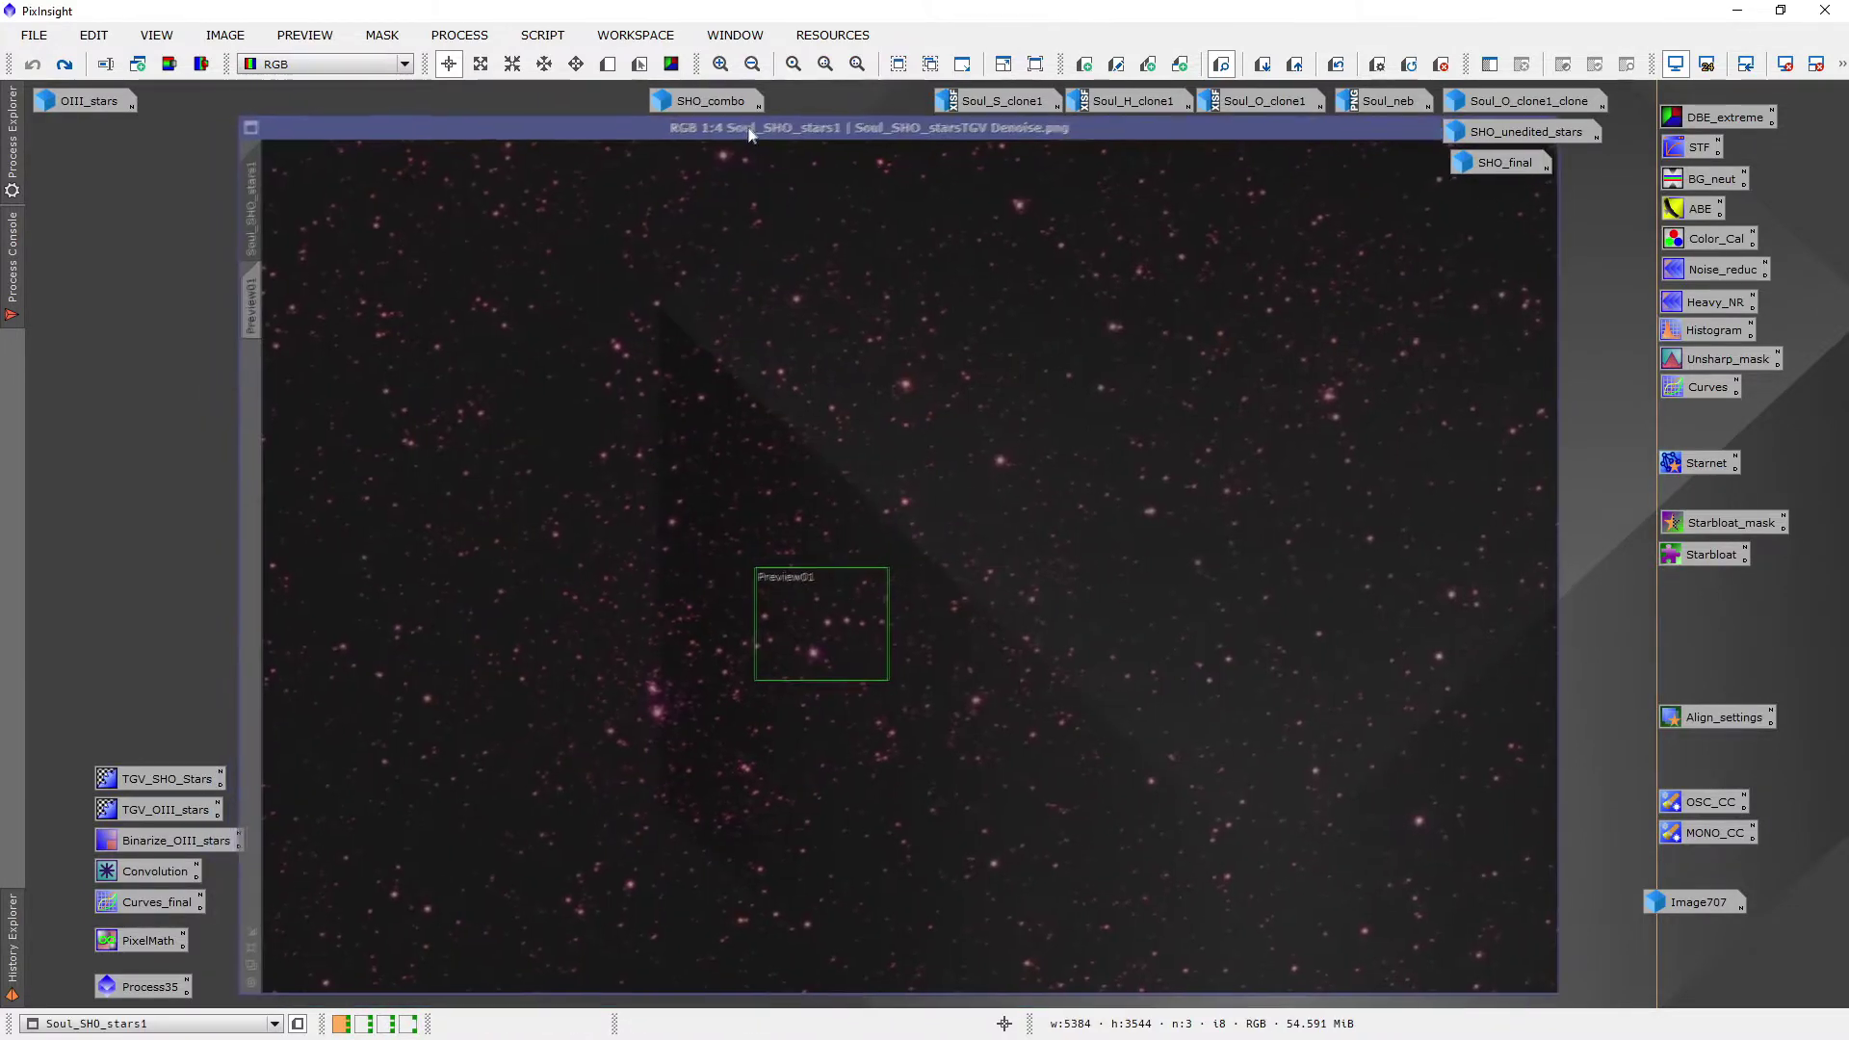
scroll(765, 665, "up", 1)
scroll(761, 664, "down", 2)
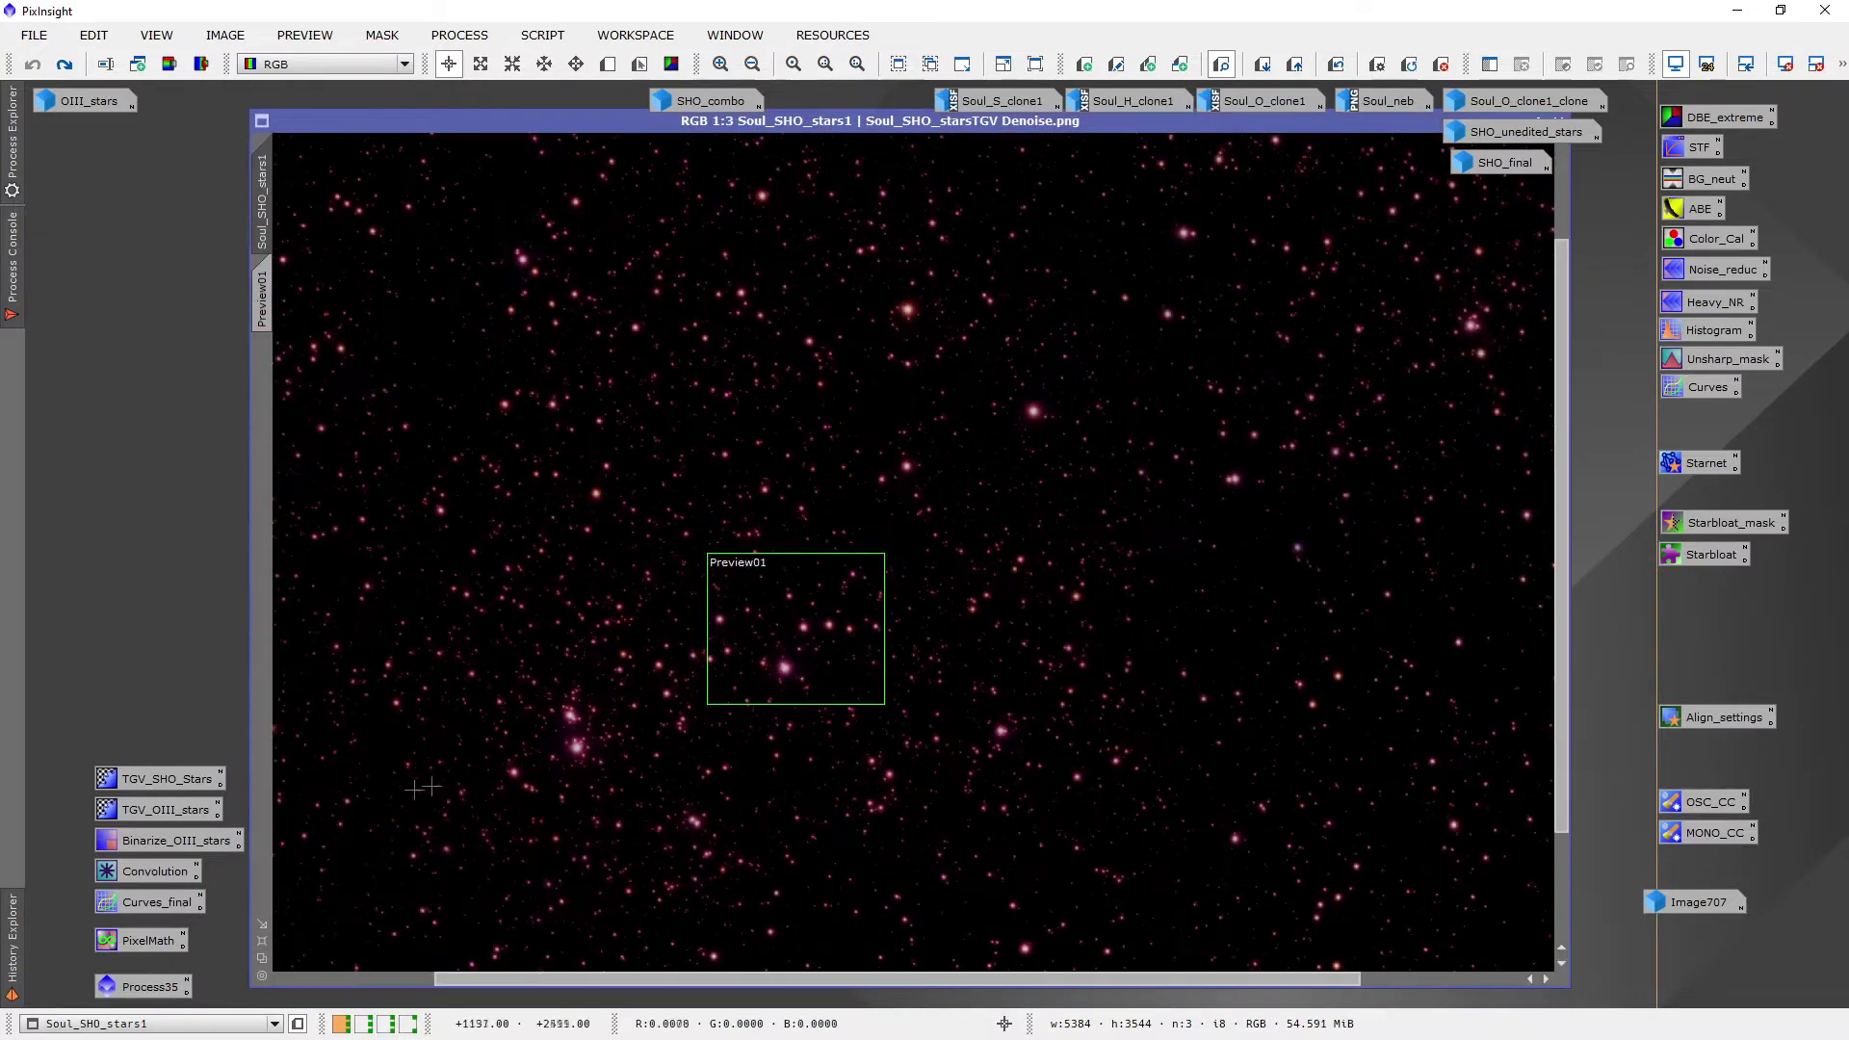
Apply TGVDenoise with the saved TGV_SHO_Stars settings to Soul_SHO_stars1 and close the process
double_click(166, 782)
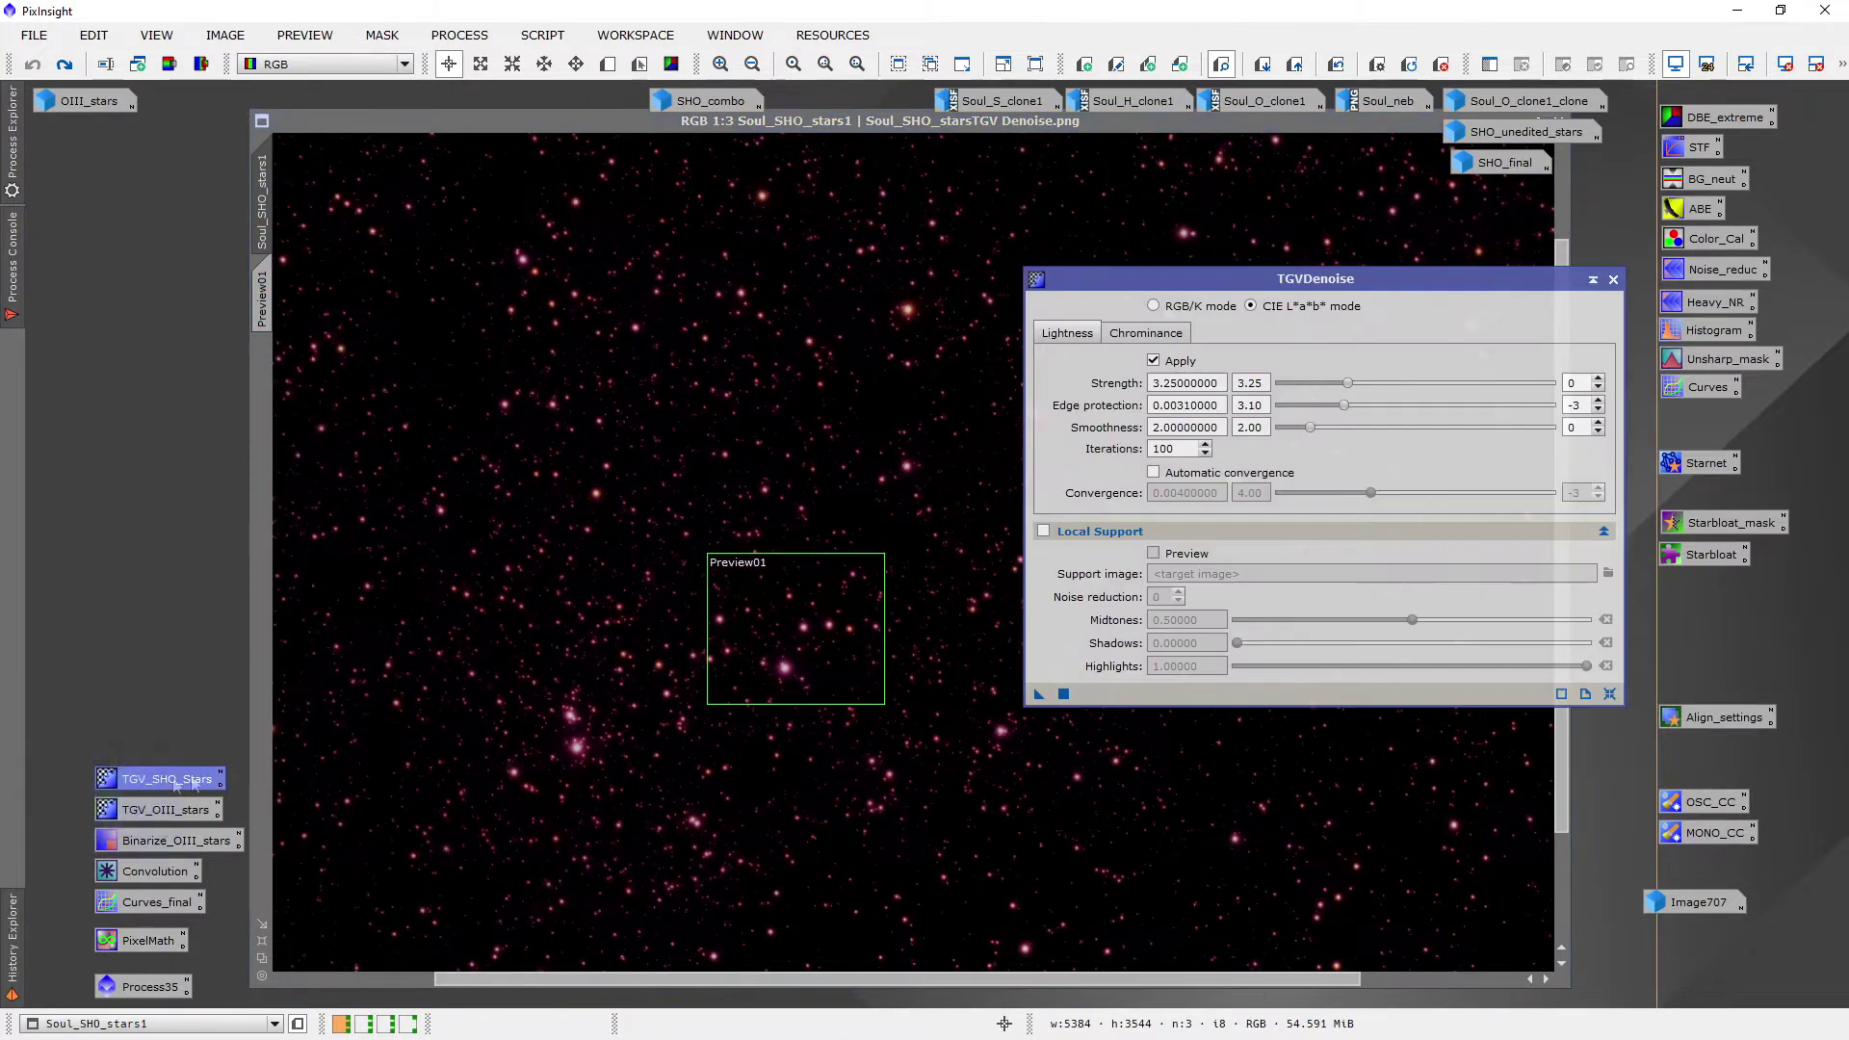
left_click_drag(1270, 279, 1167, 284)
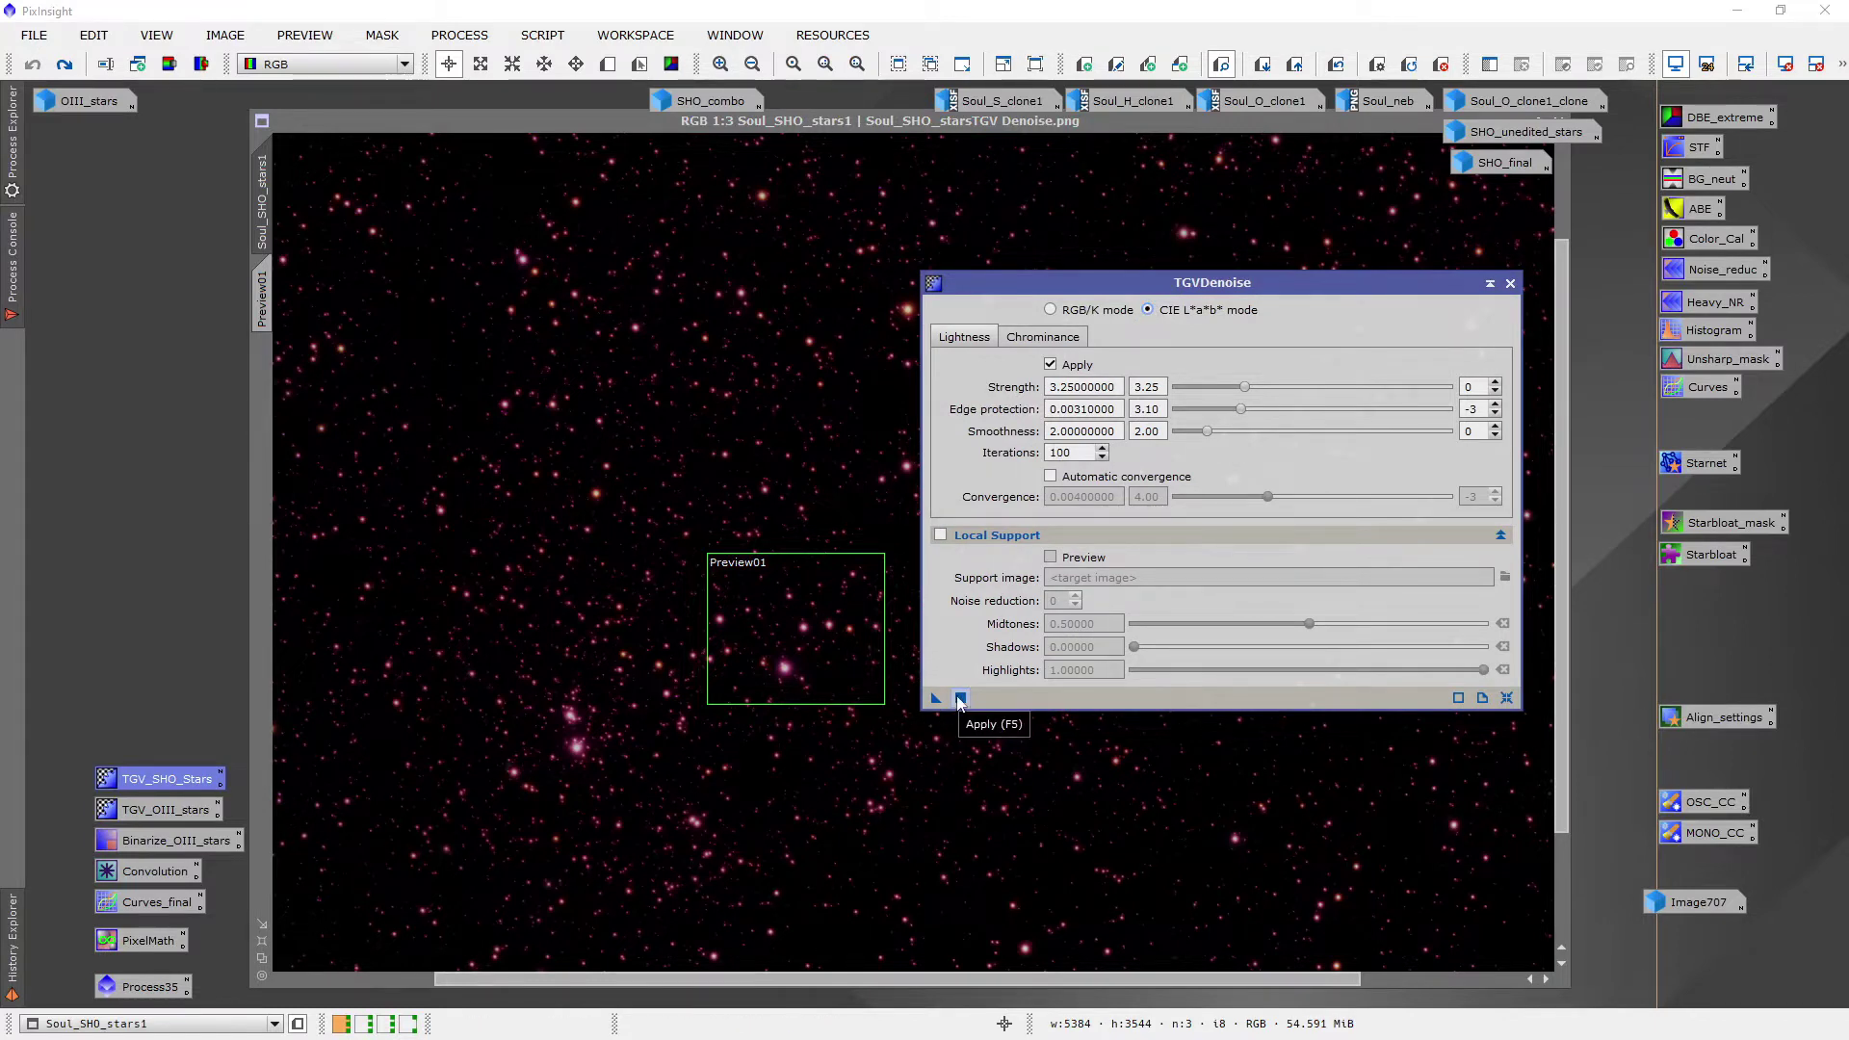
left_click_drag(960, 700, 452, 731)
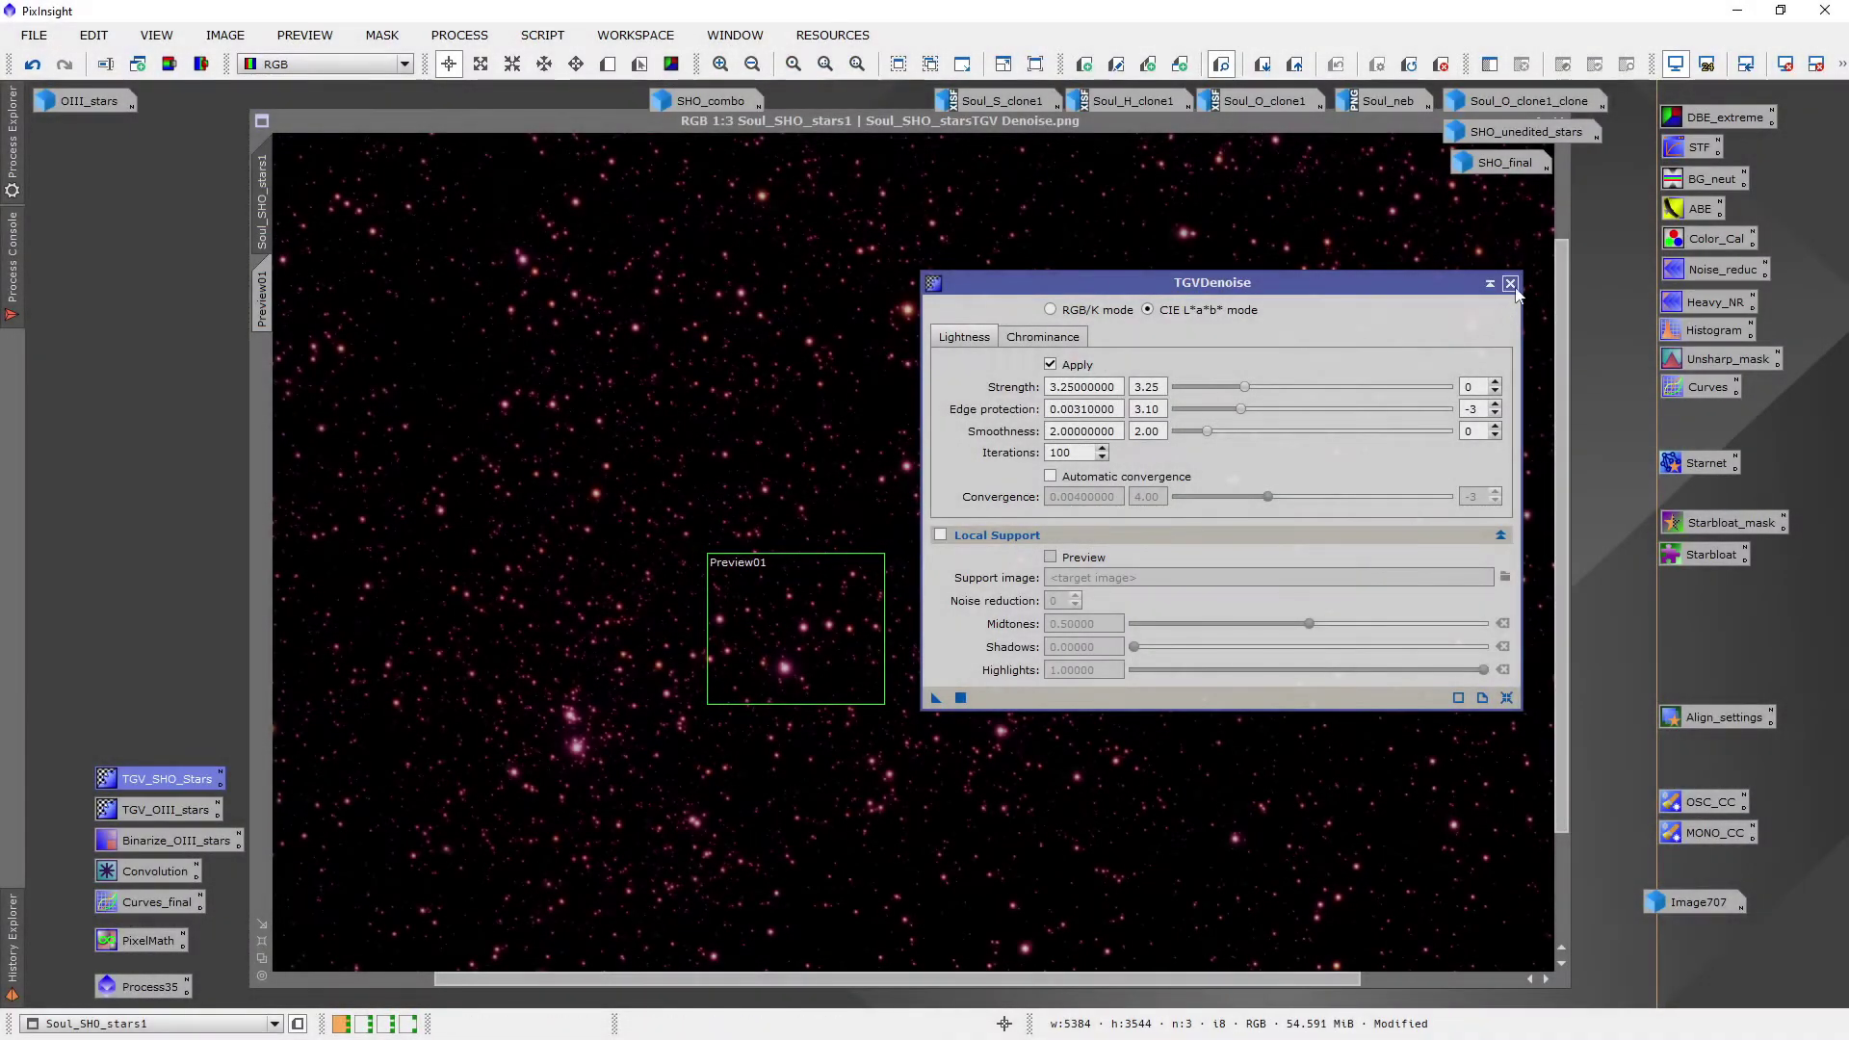
left_click(1514, 287)
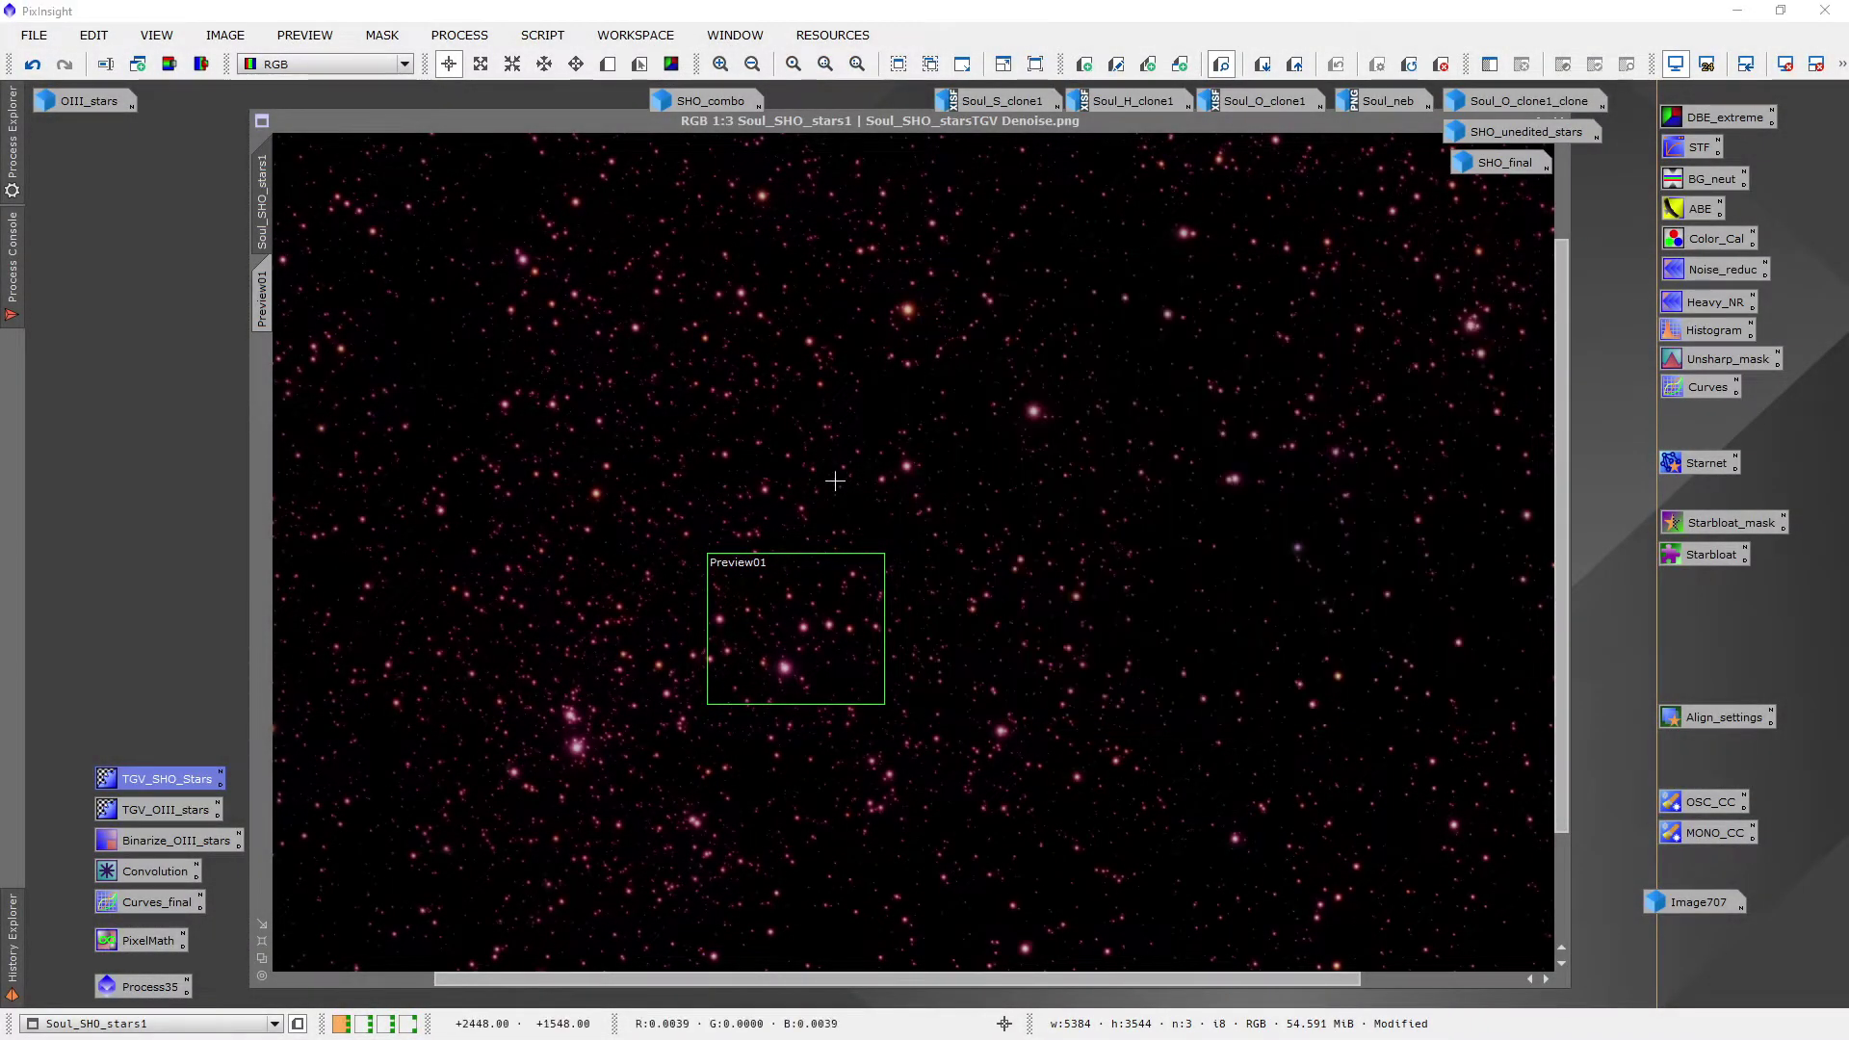
Compare the stars in Soul_SHO_stars1 before and after denoising by undoing and redoing TGVDenoise
scroll(838, 475, "up", 4)
scroll(761, 530, "down", 2)
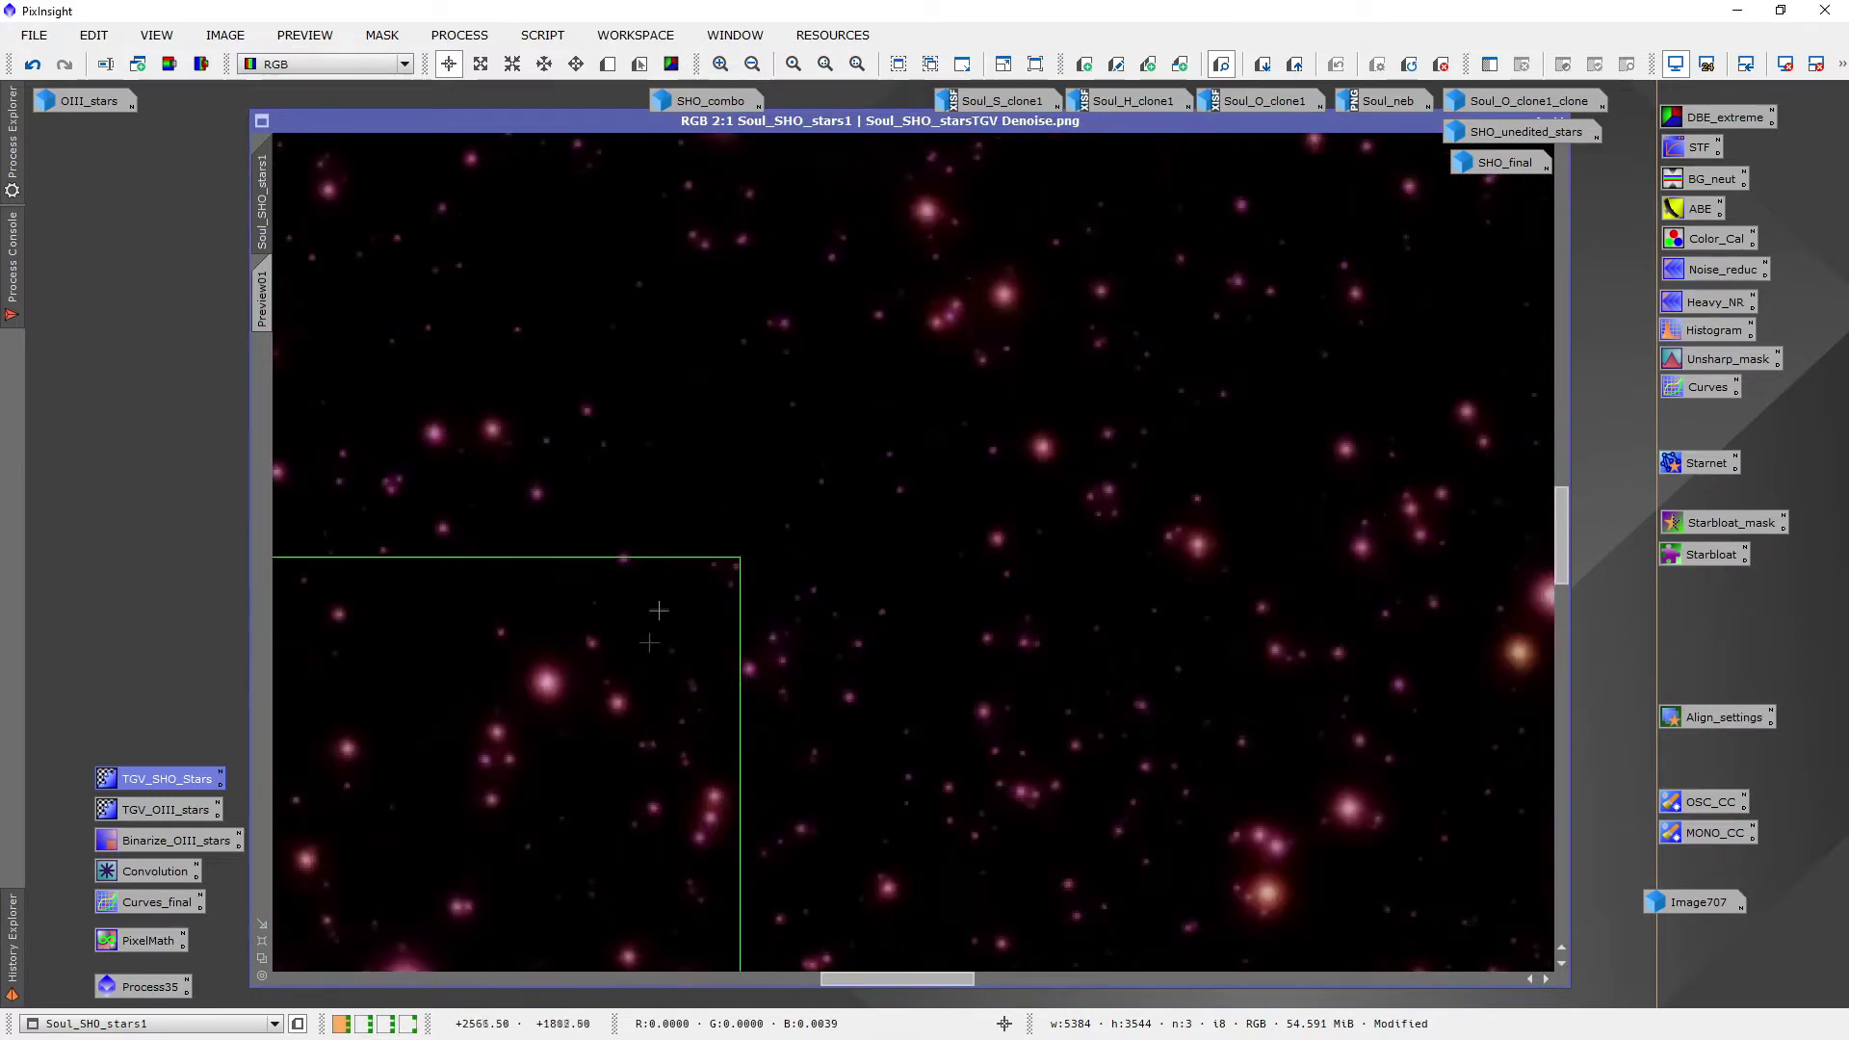
scroll(568, 773, "up", 2)
scroll(568, 774, "up", 1)
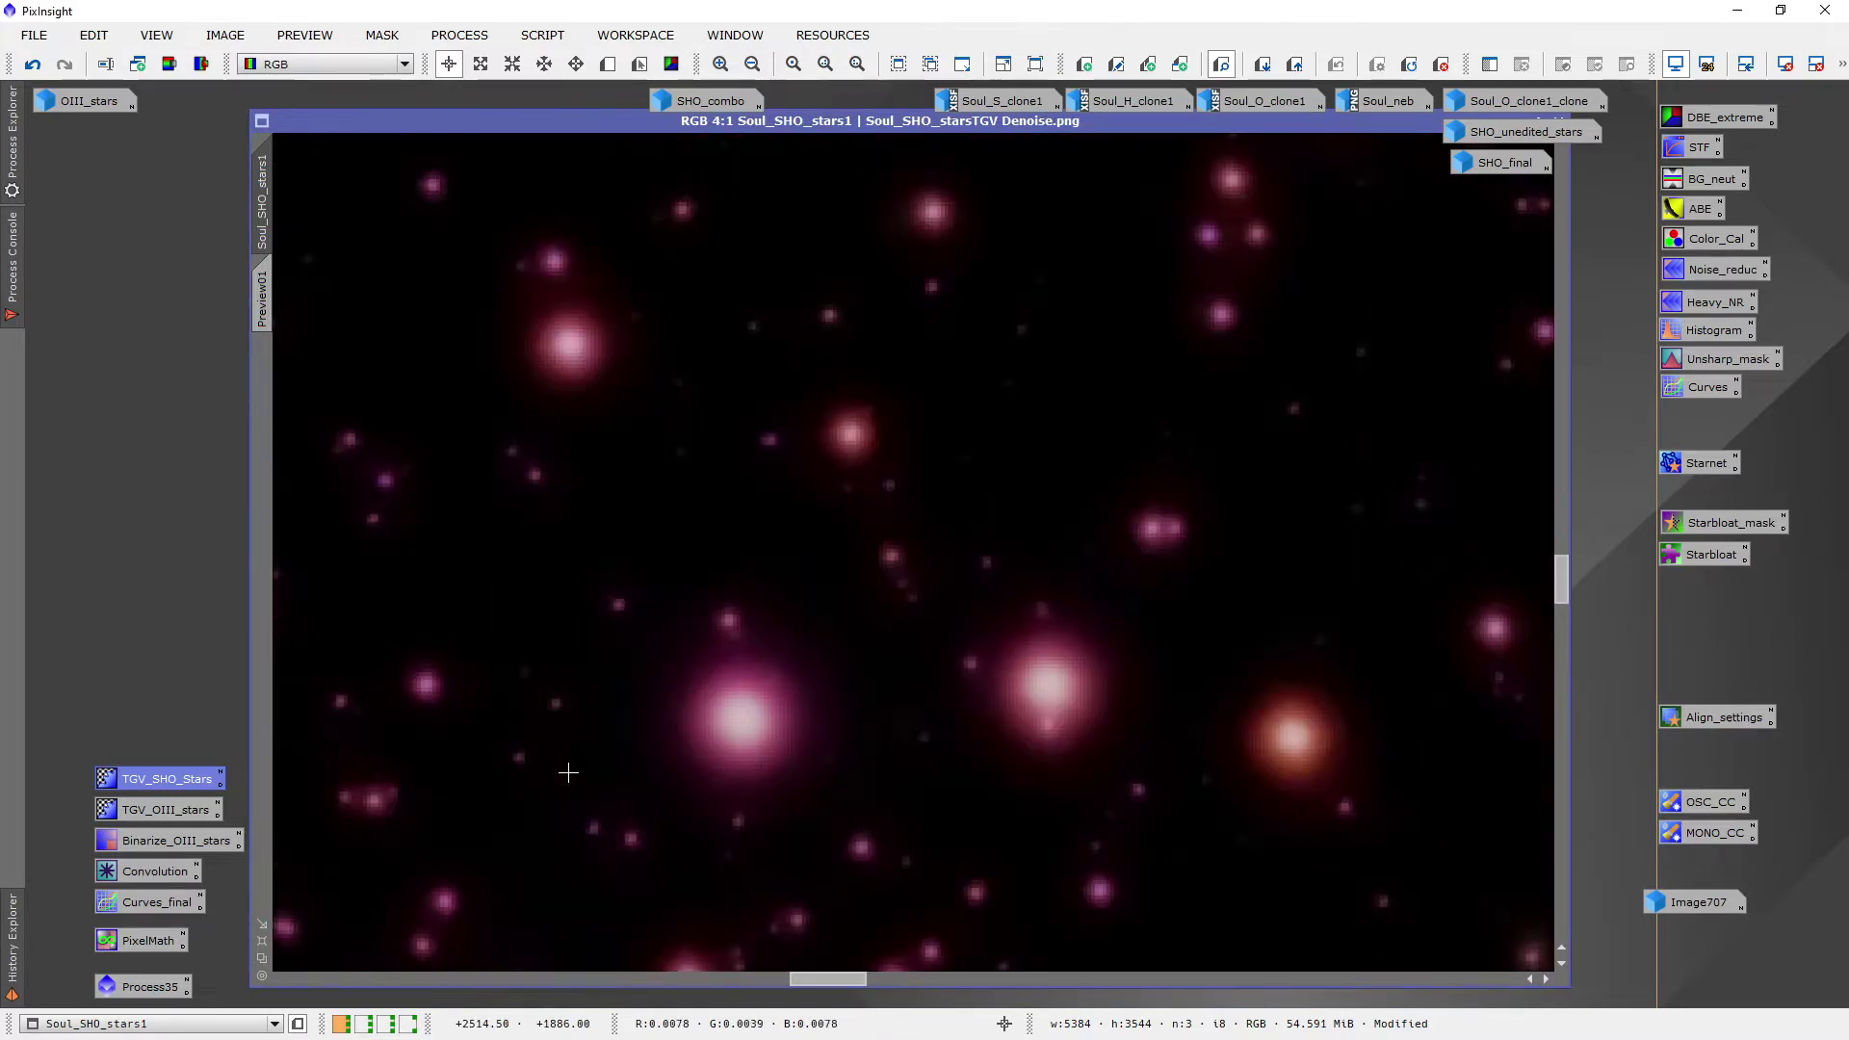
left_click(32, 68)
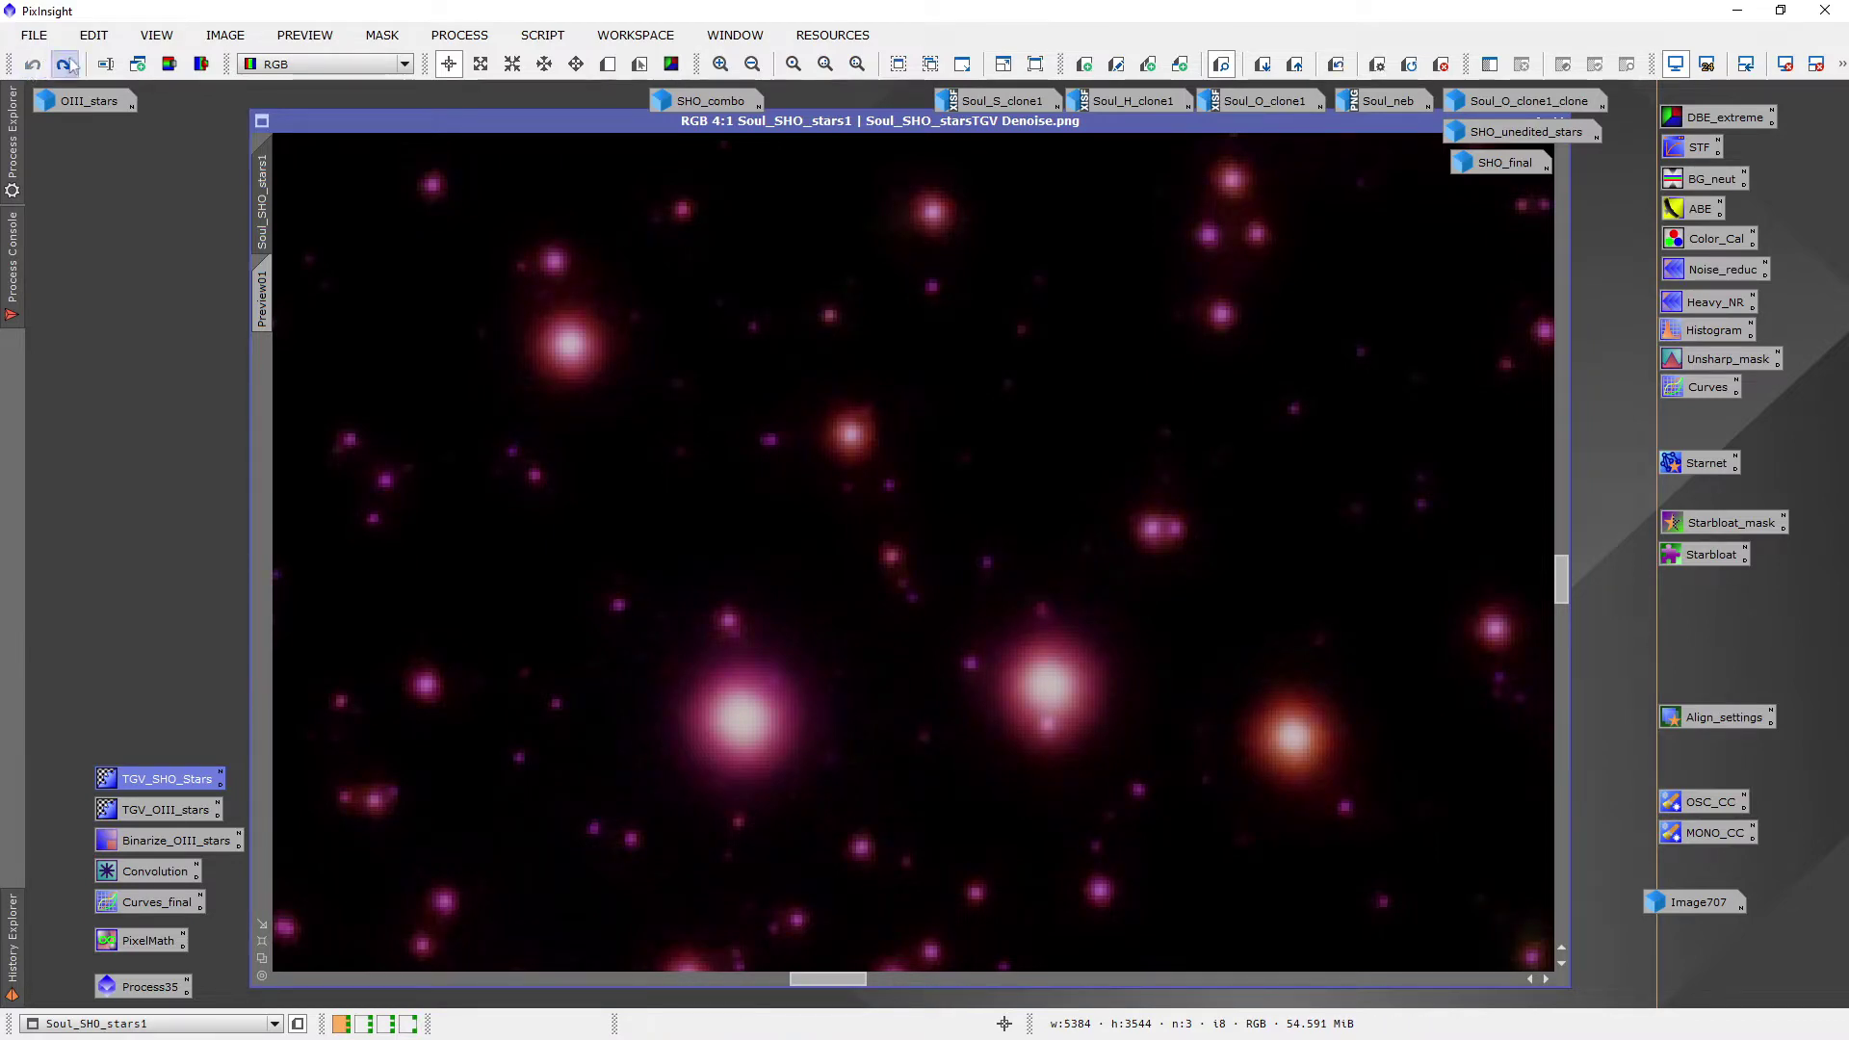
left_click(64, 64)
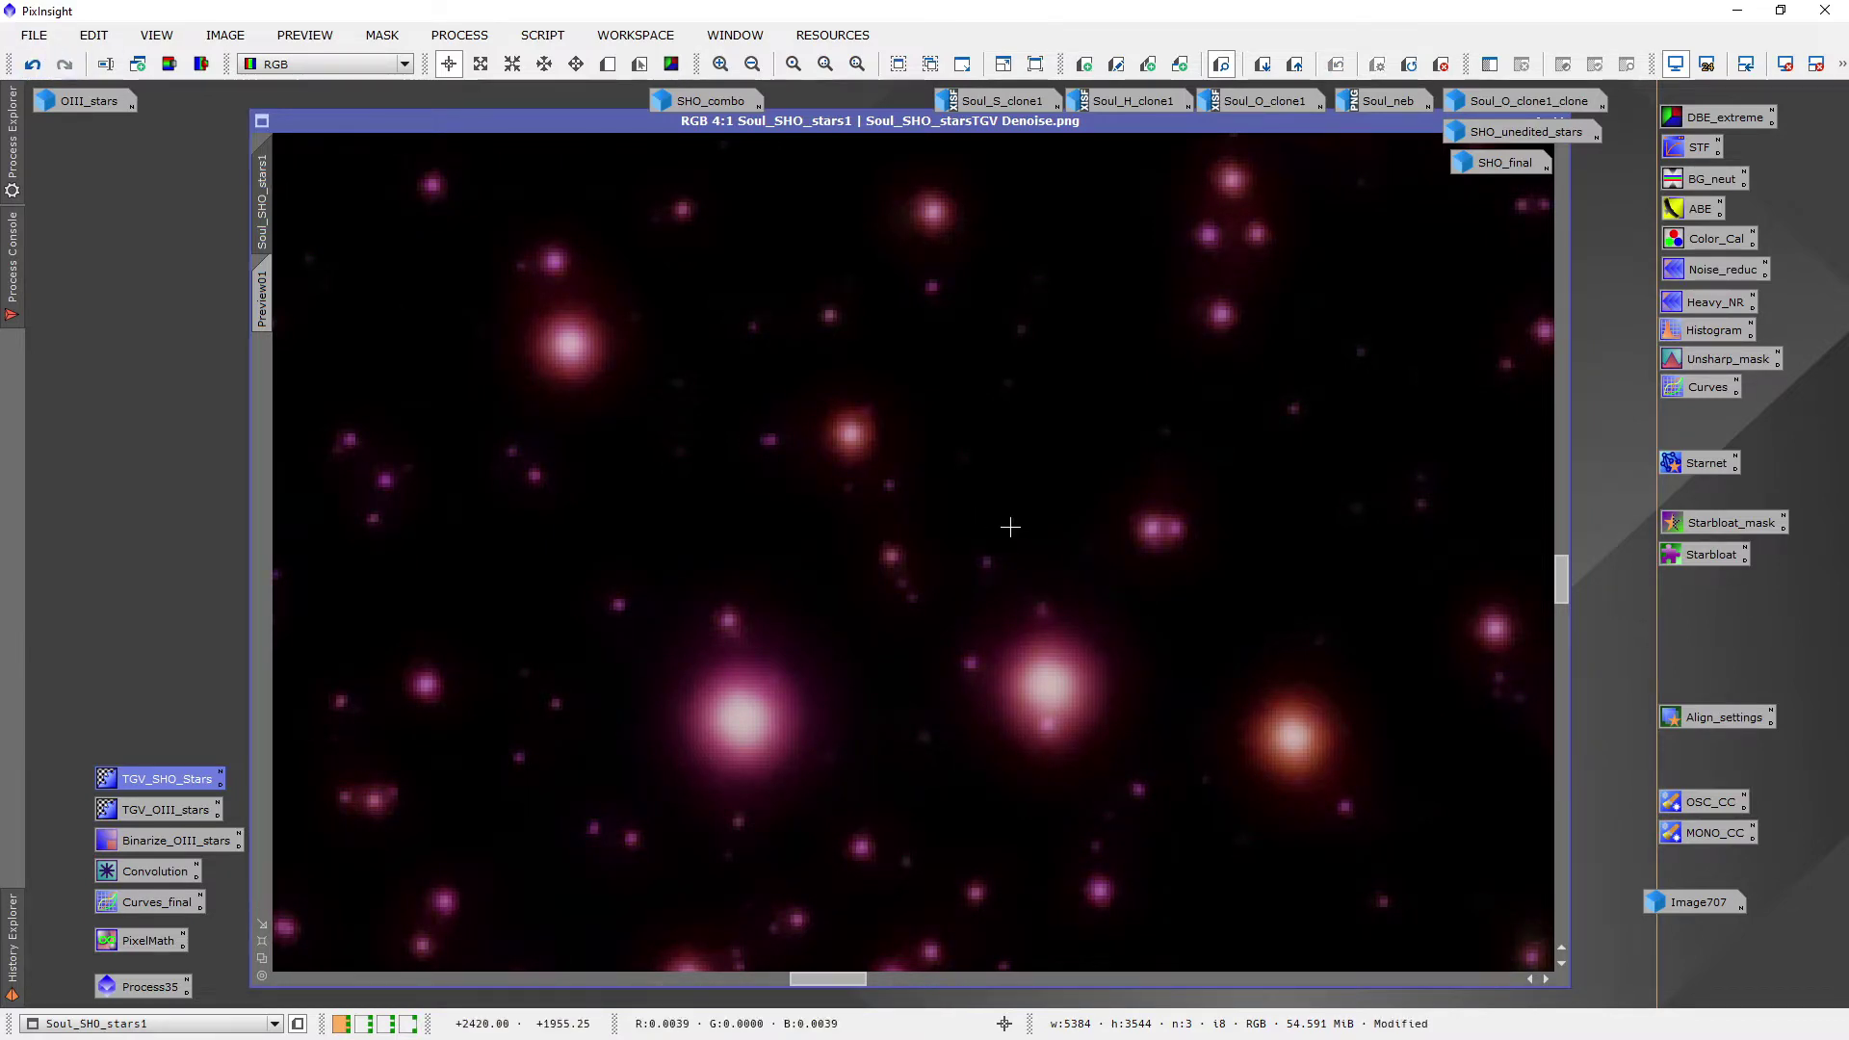
scroll(1001, 526, "down", 7)
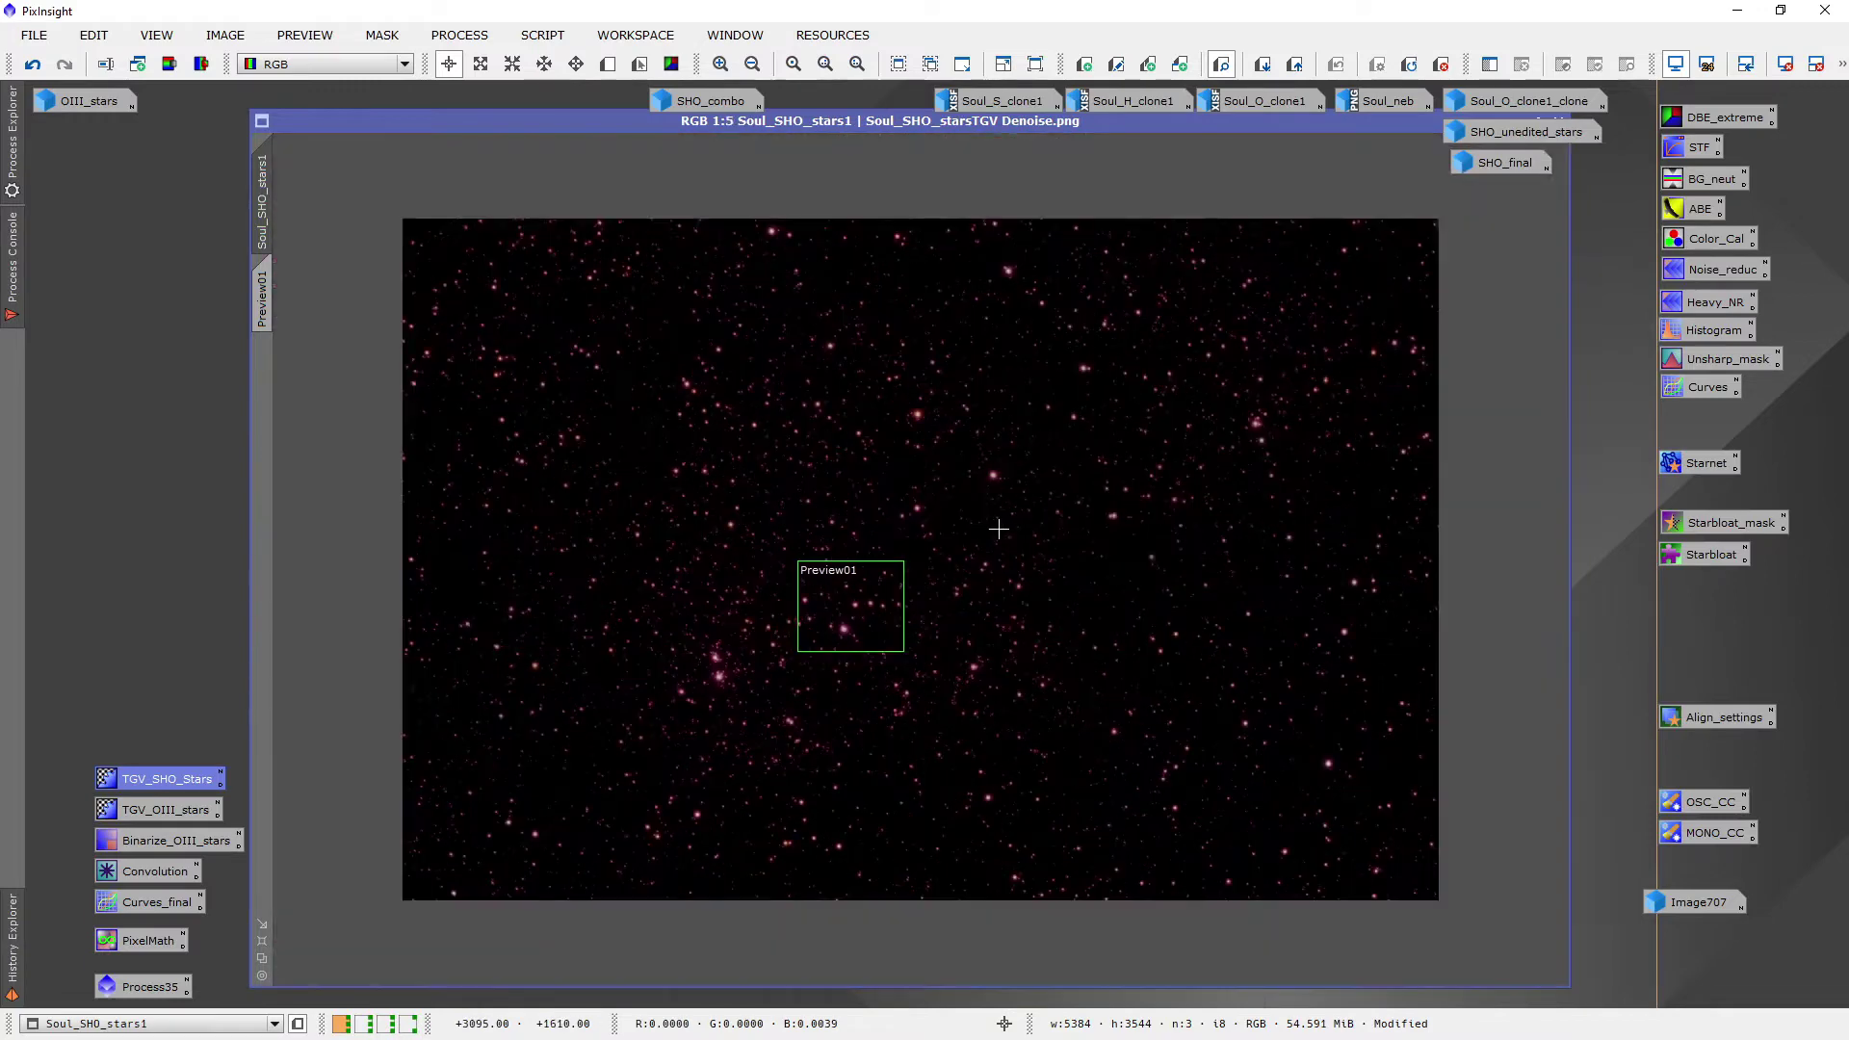
Examine the denoised star cluster near Preview01 in Soul_SHO_stars1 and minimize the image
left_click_drag(1293, 124, 1268, 153)
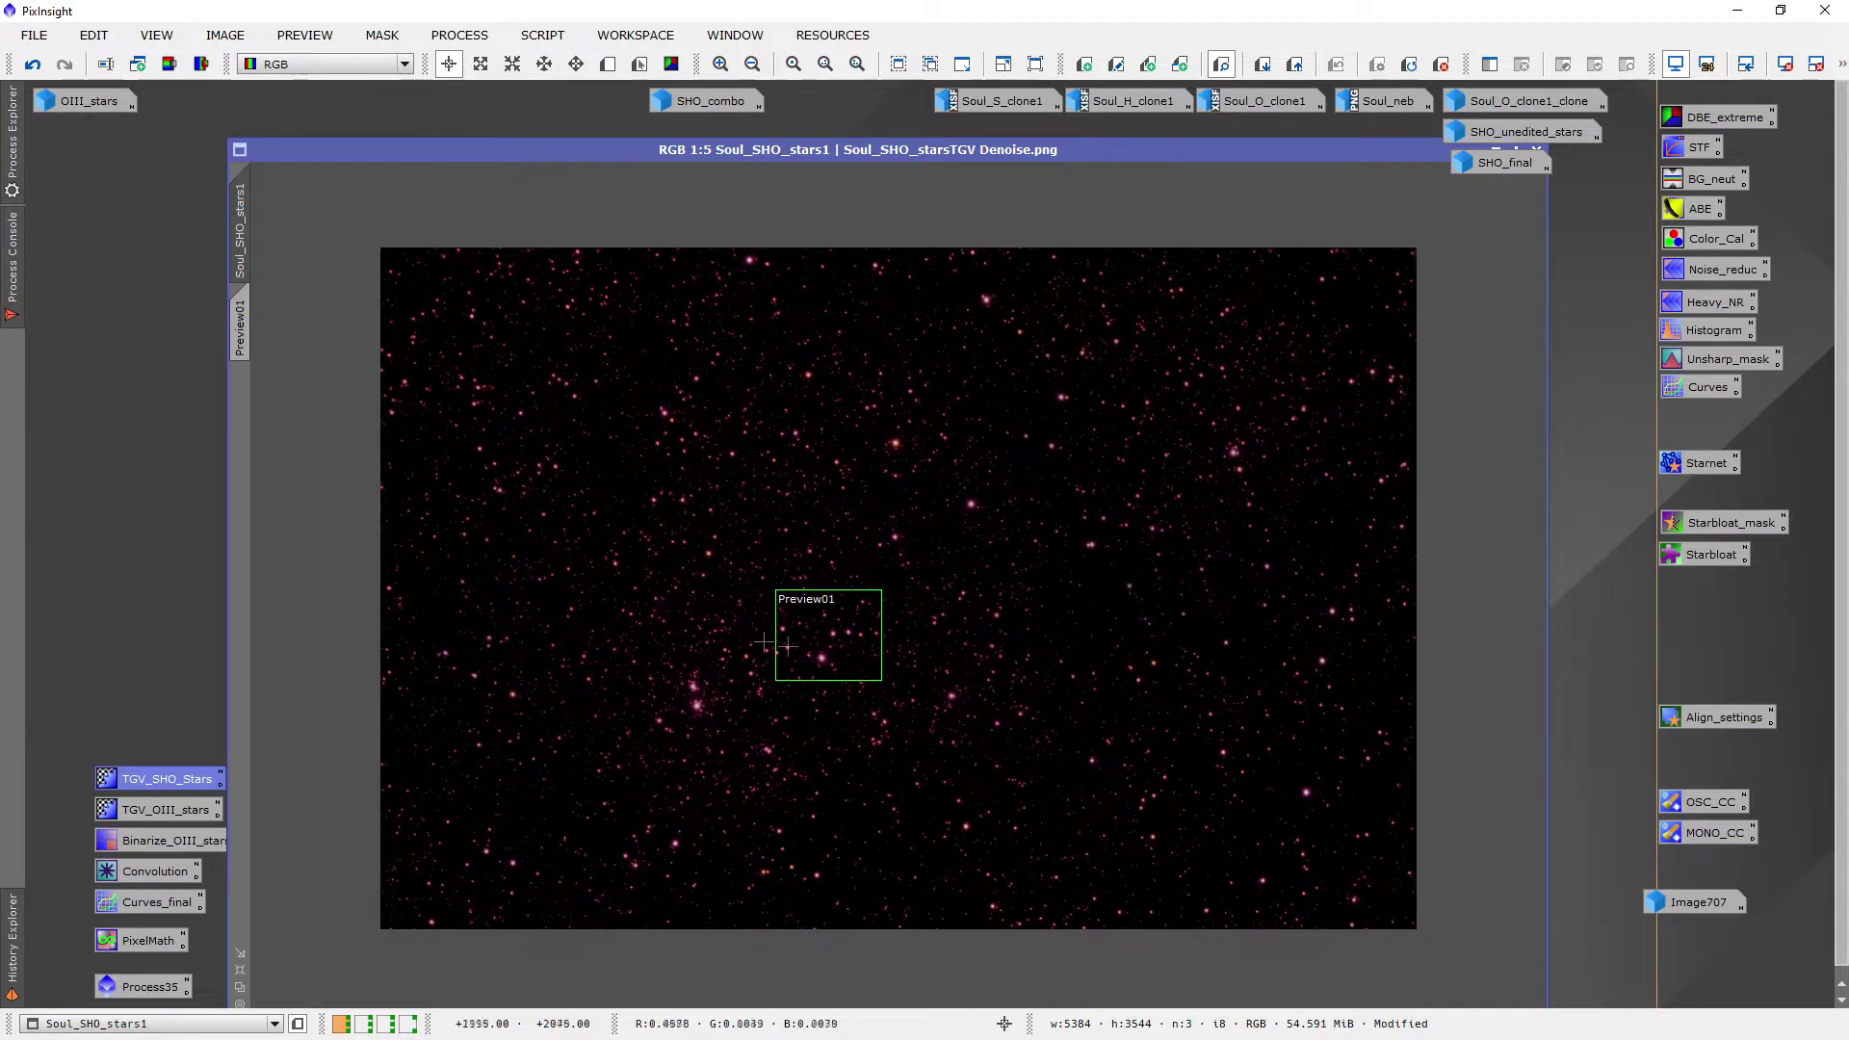
scroll(772, 635, "up", 4)
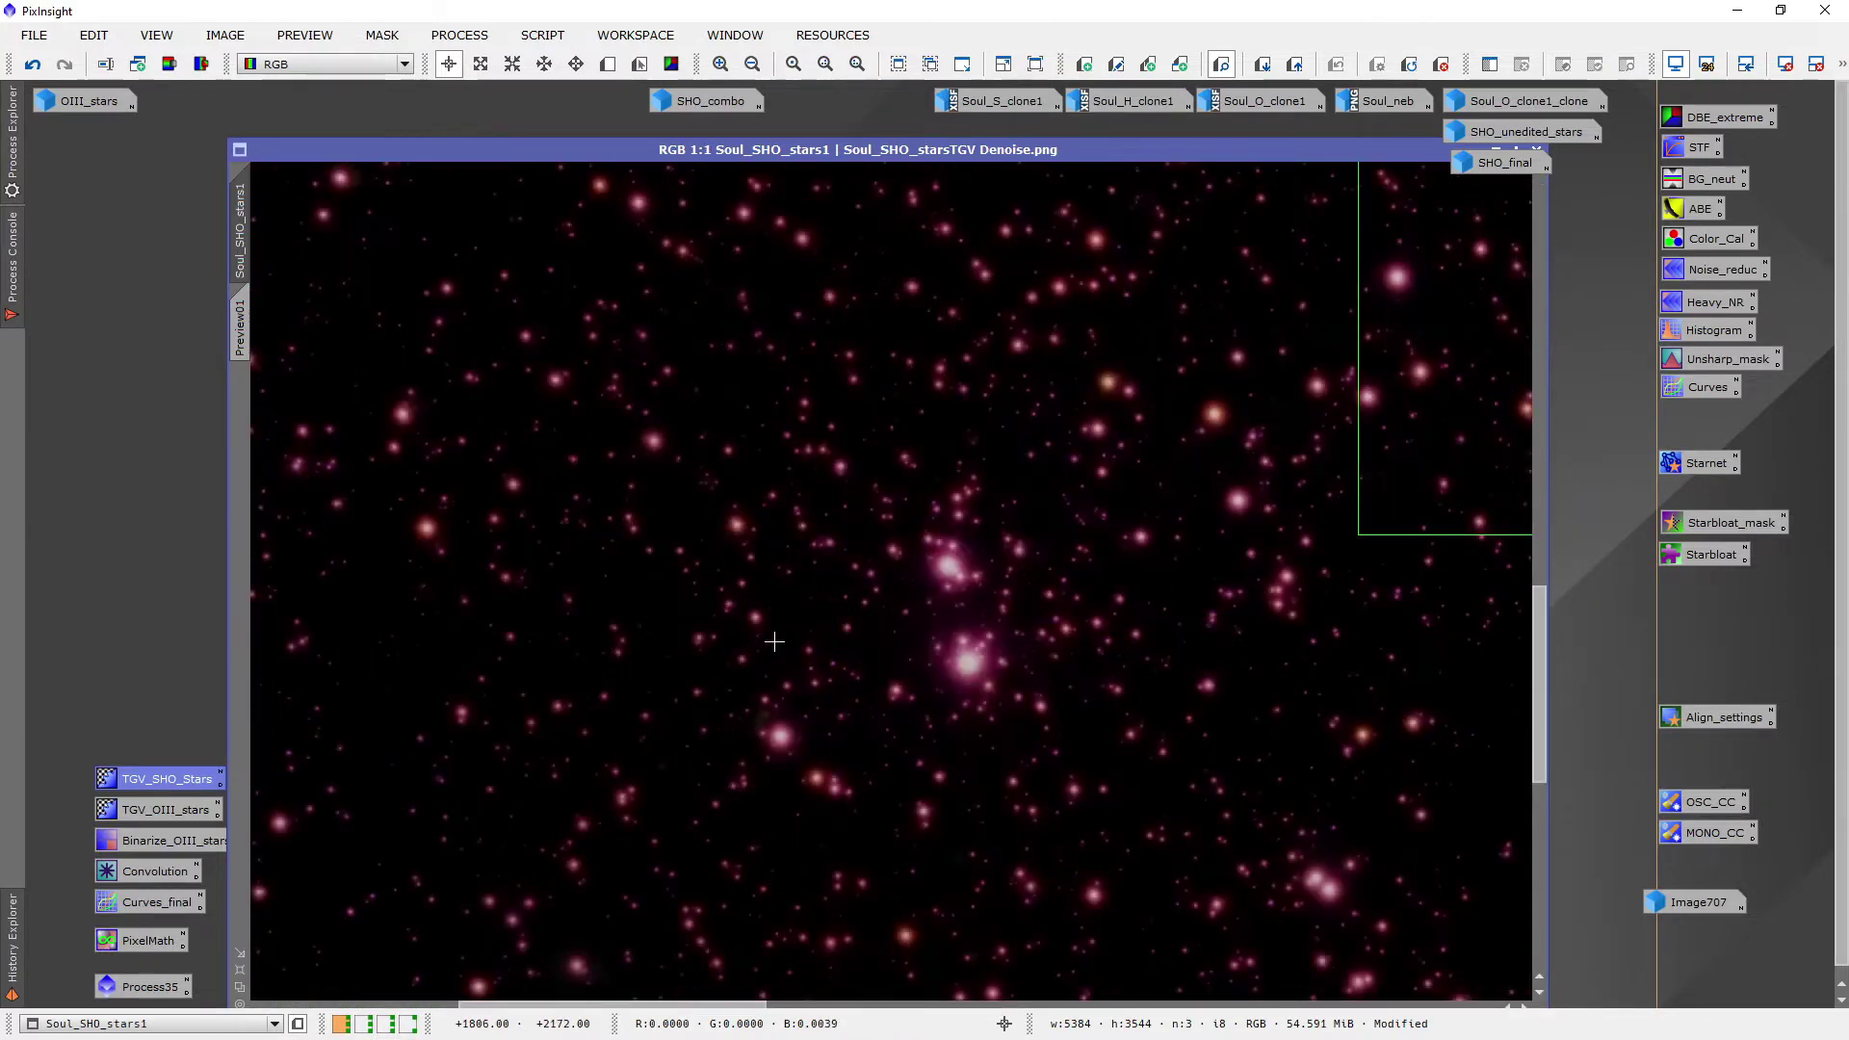
scroll(774, 641, "down", 4)
mouse_move(1337, 166)
left_mouse_down()
mouse_move(1217, 165)
mouse_move(1314, 173)
left_mouse_up()
left_click(1334, 164)
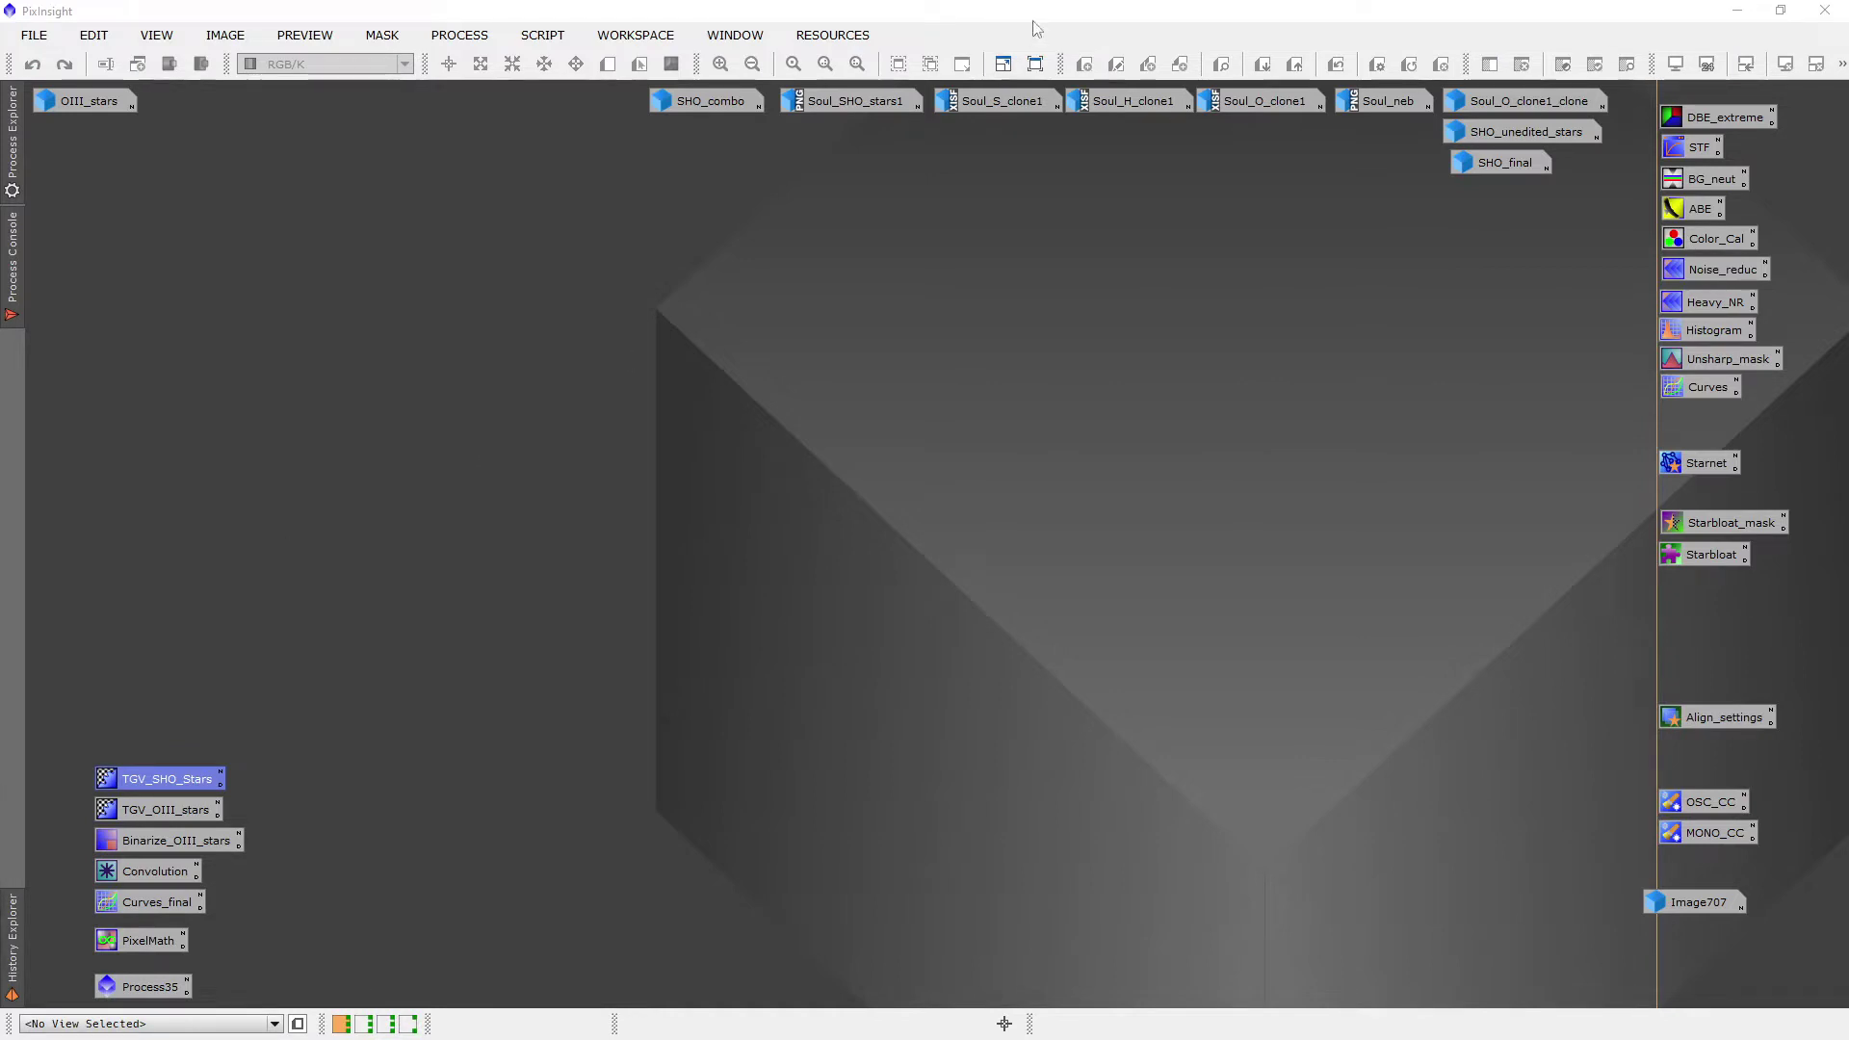
Open the Soul_S_clone1, Soul_H_clone1 and Soul_O_clone1 channel images and arrange them for comparing their stars
mouse_move(841, 109)
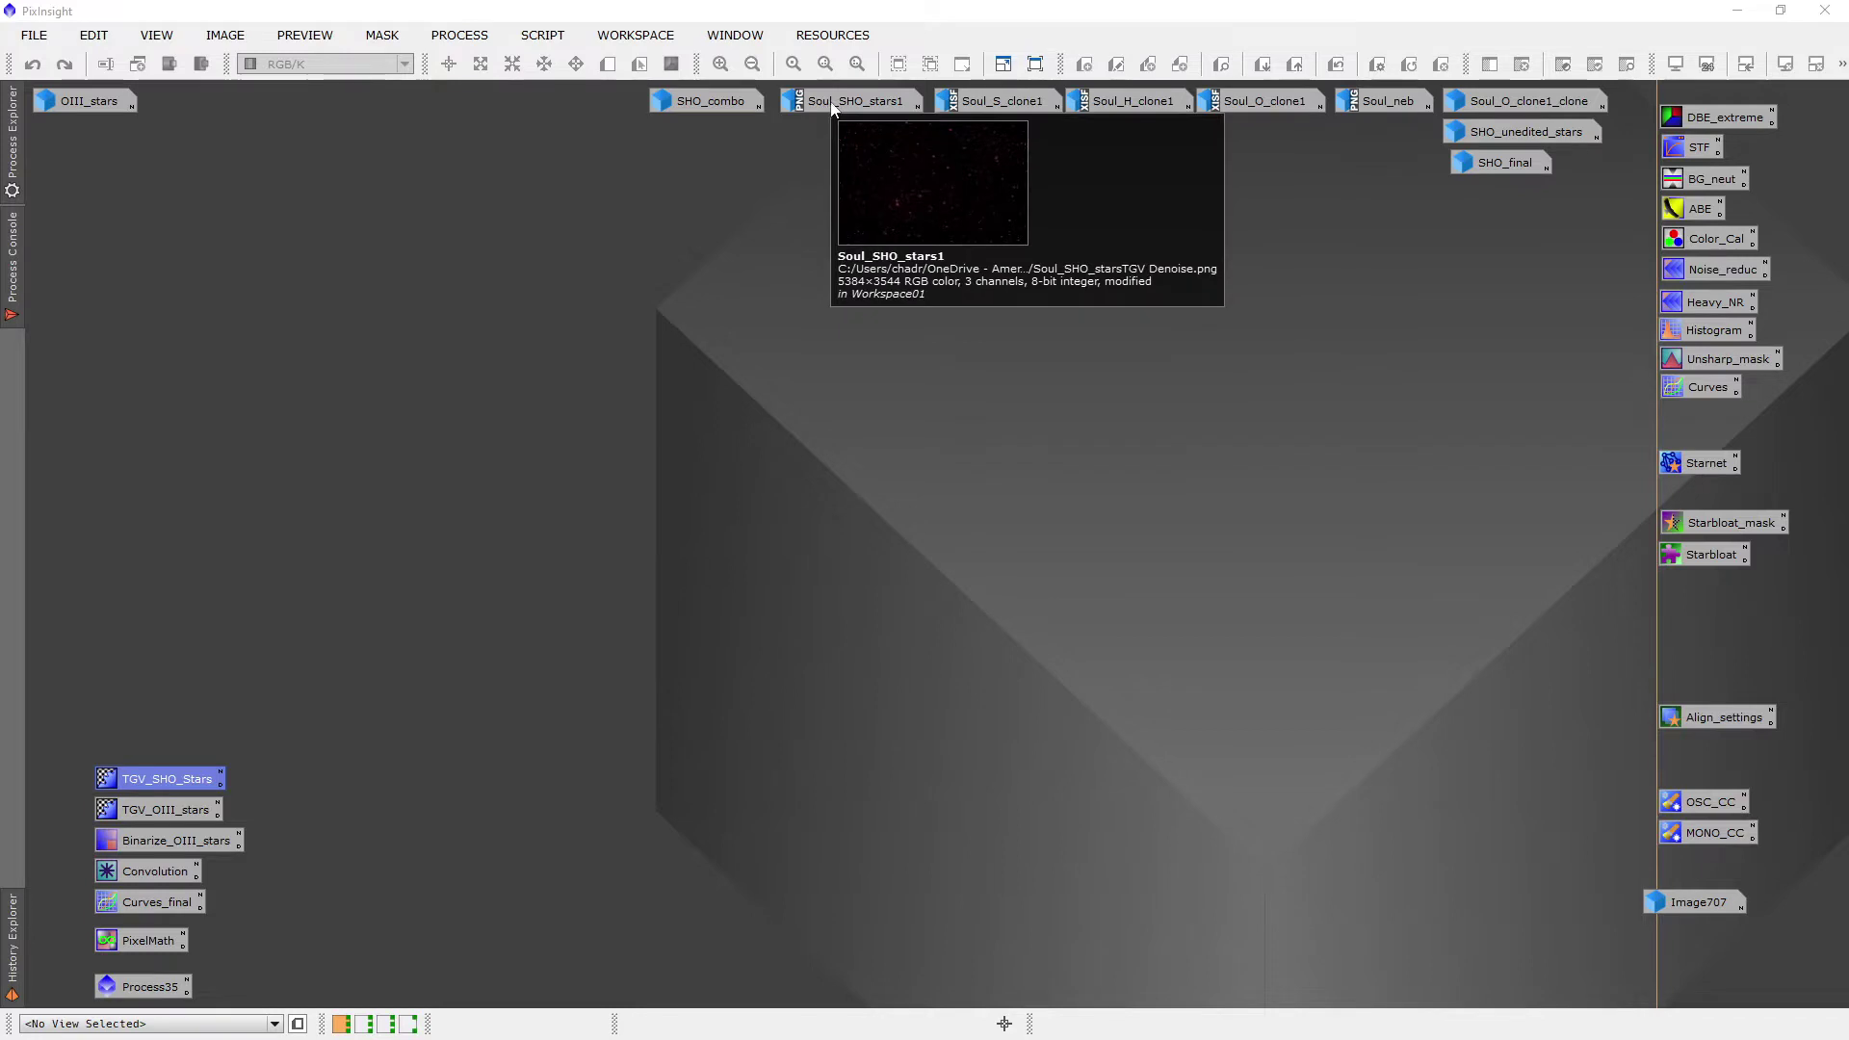
double_click(961, 100)
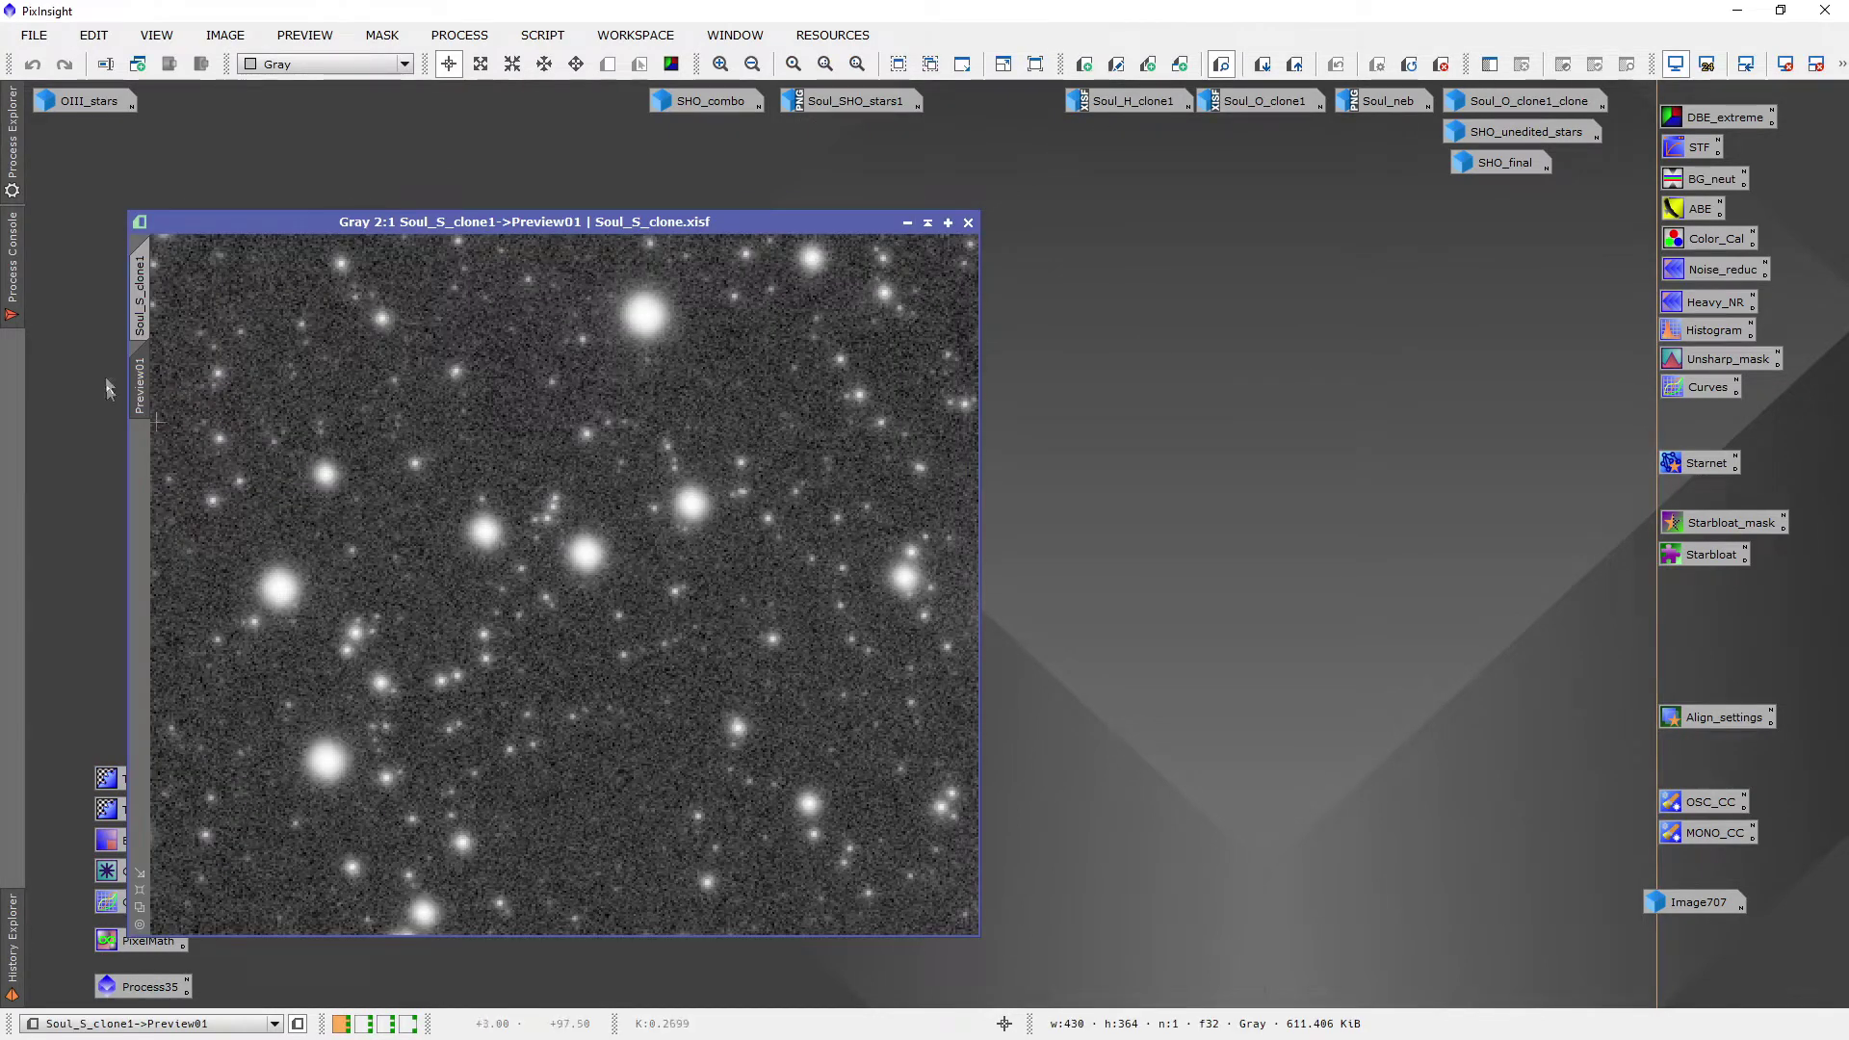
left_click(140, 298)
left_click(151, 377)
double_click(1133, 104)
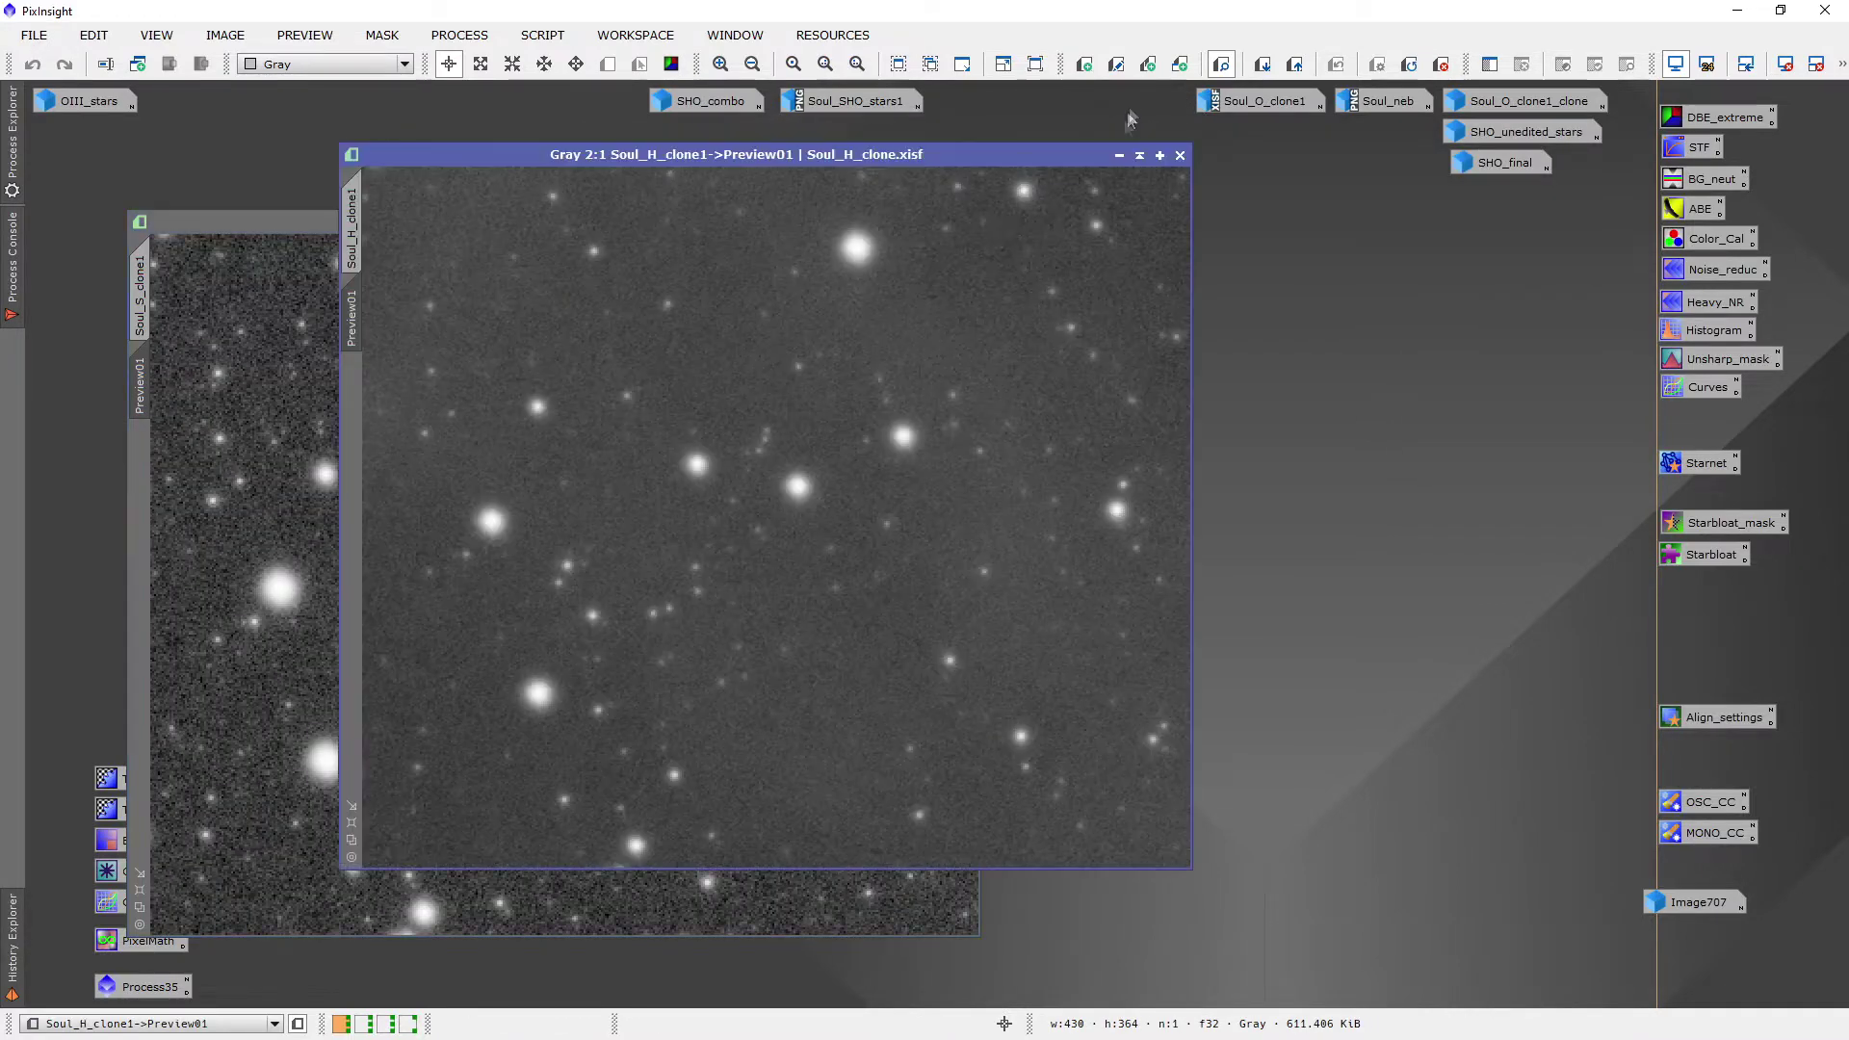
left_click_drag(916, 159, 968, 239)
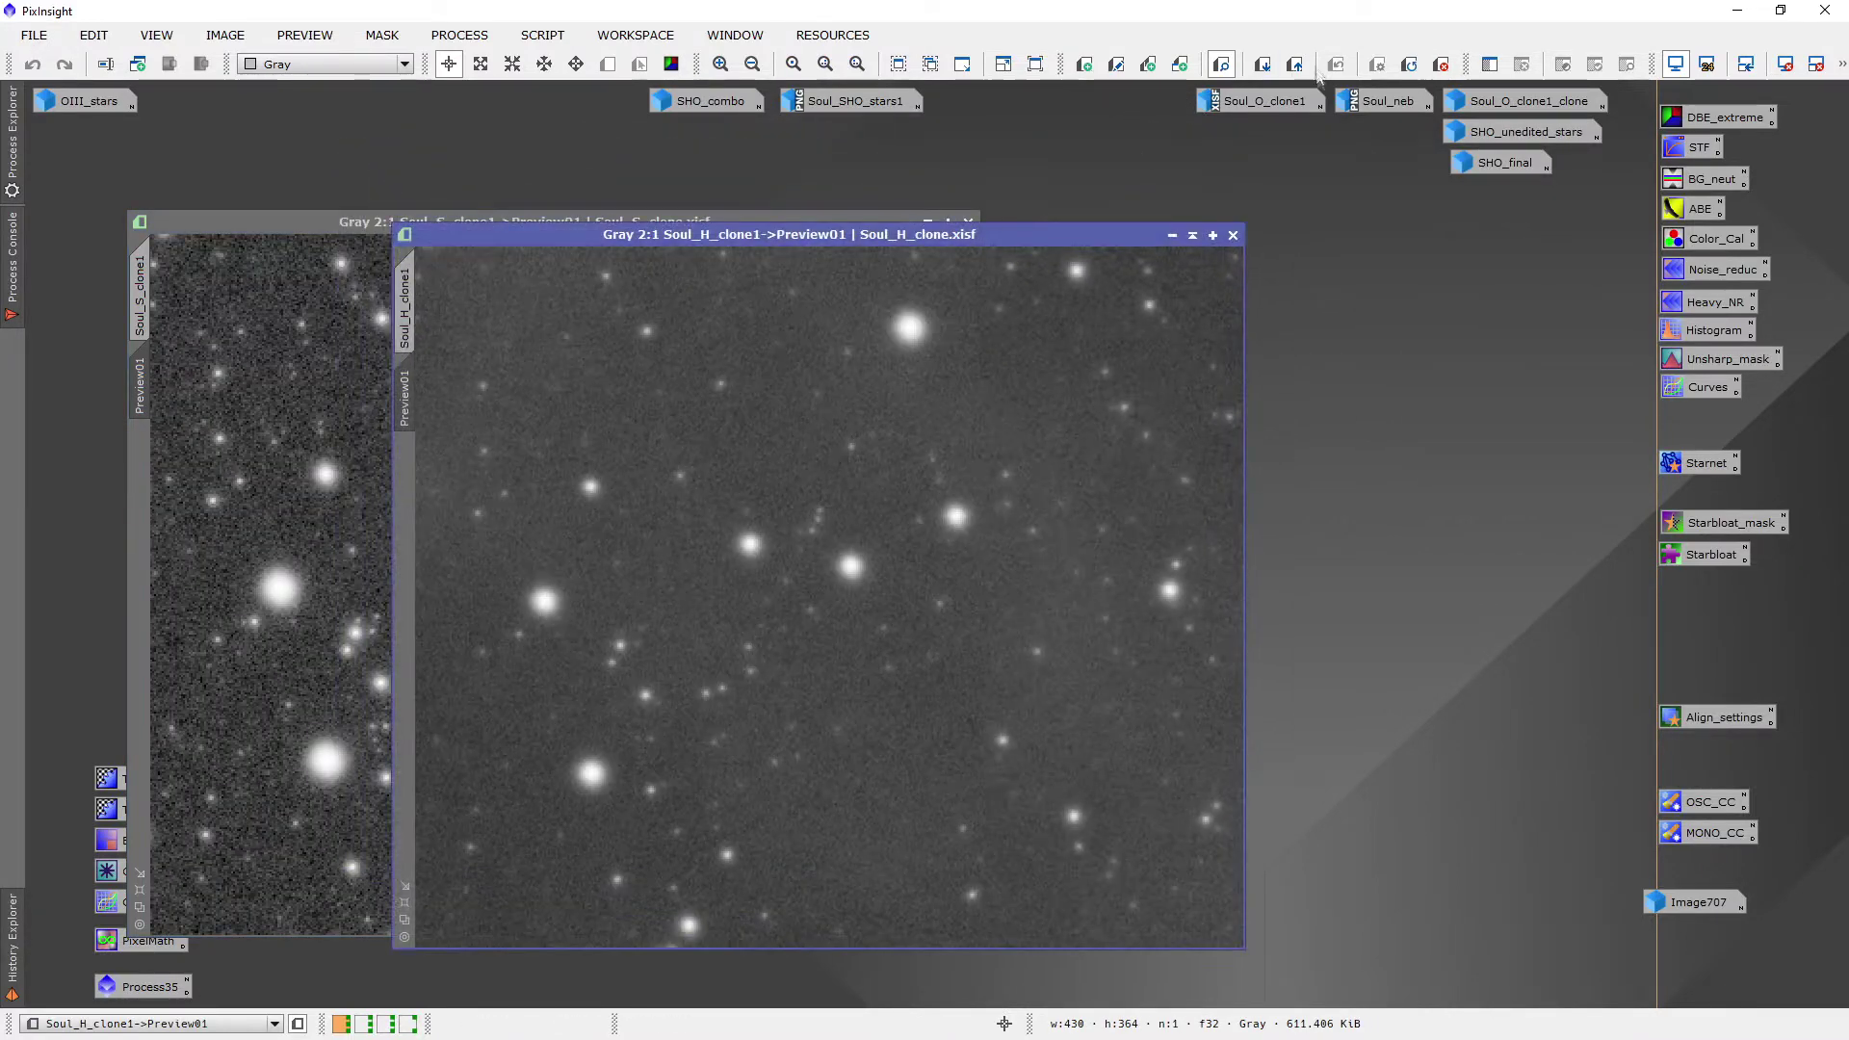
double_click(1276, 102)
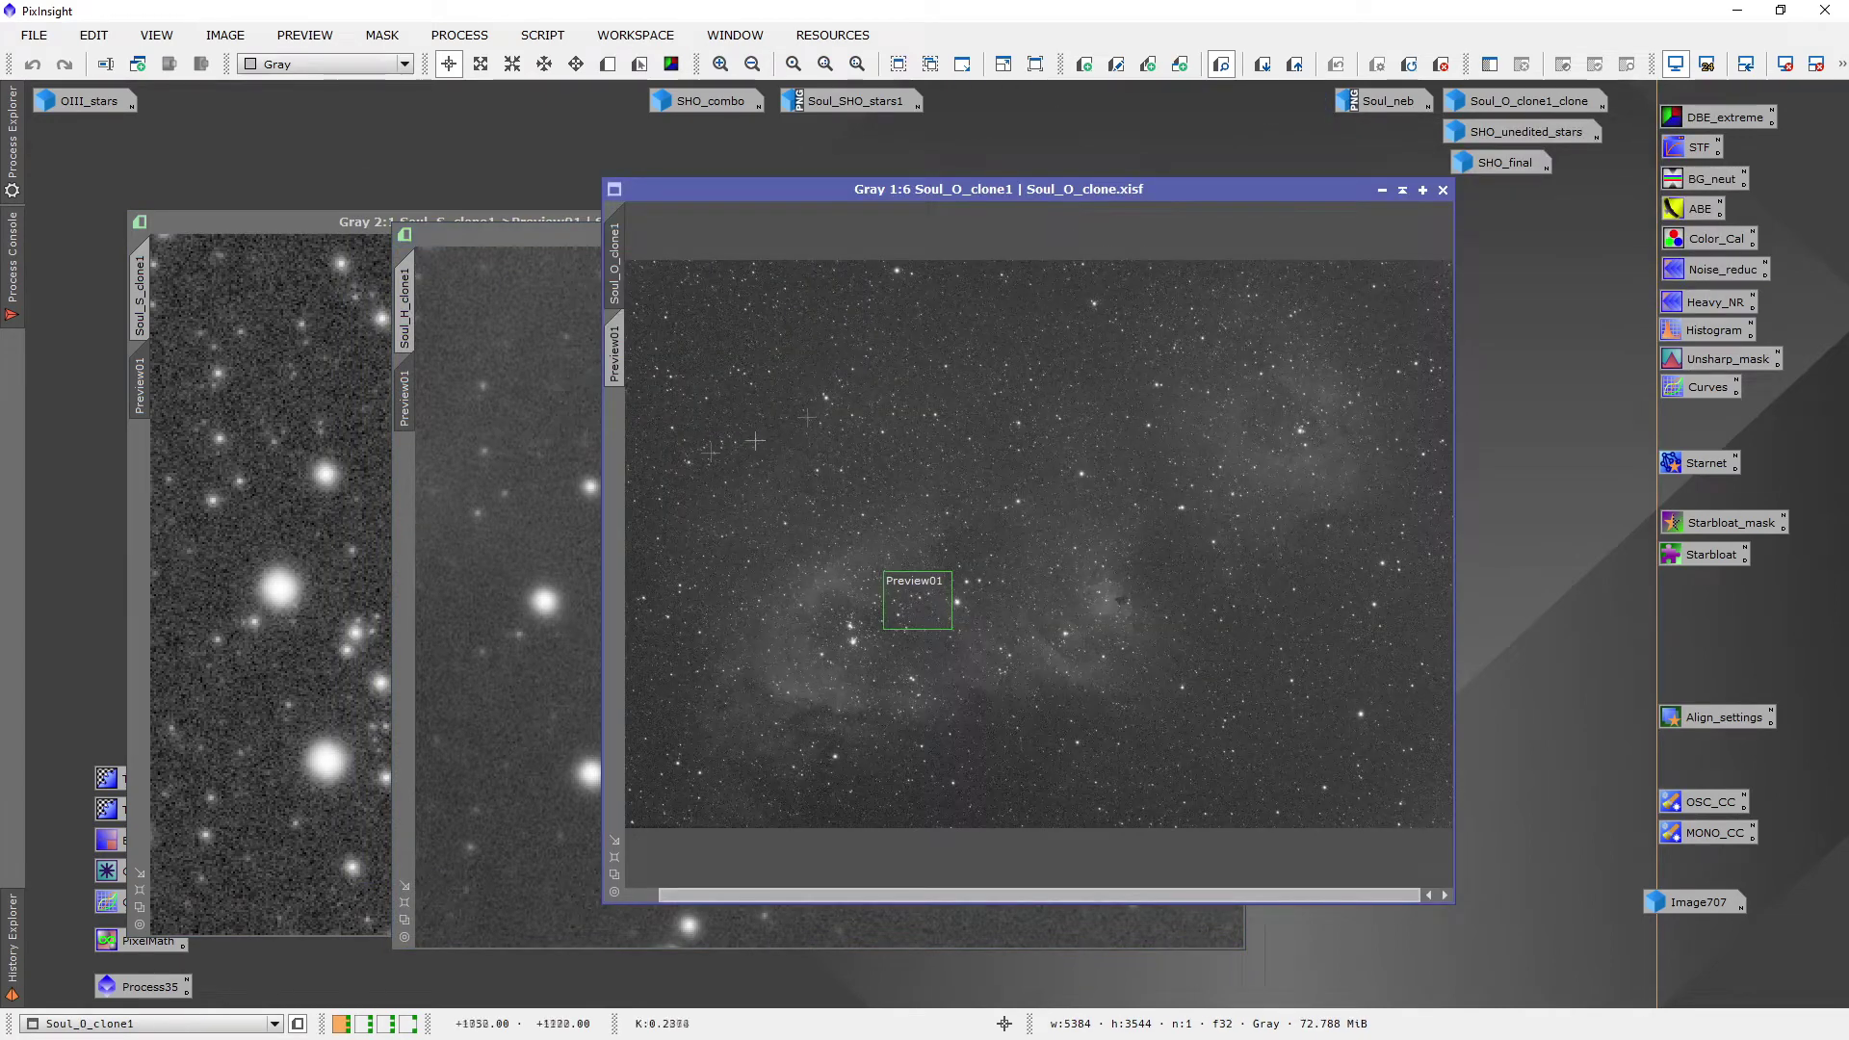
Show Preview01 of Soul_O_clone1 and compare its stars with the Soul_H_clone1 and Soul_S_clone1 previews, arranging the three images
left_click(614, 351)
left_click_drag(910, 188, 956, 251)
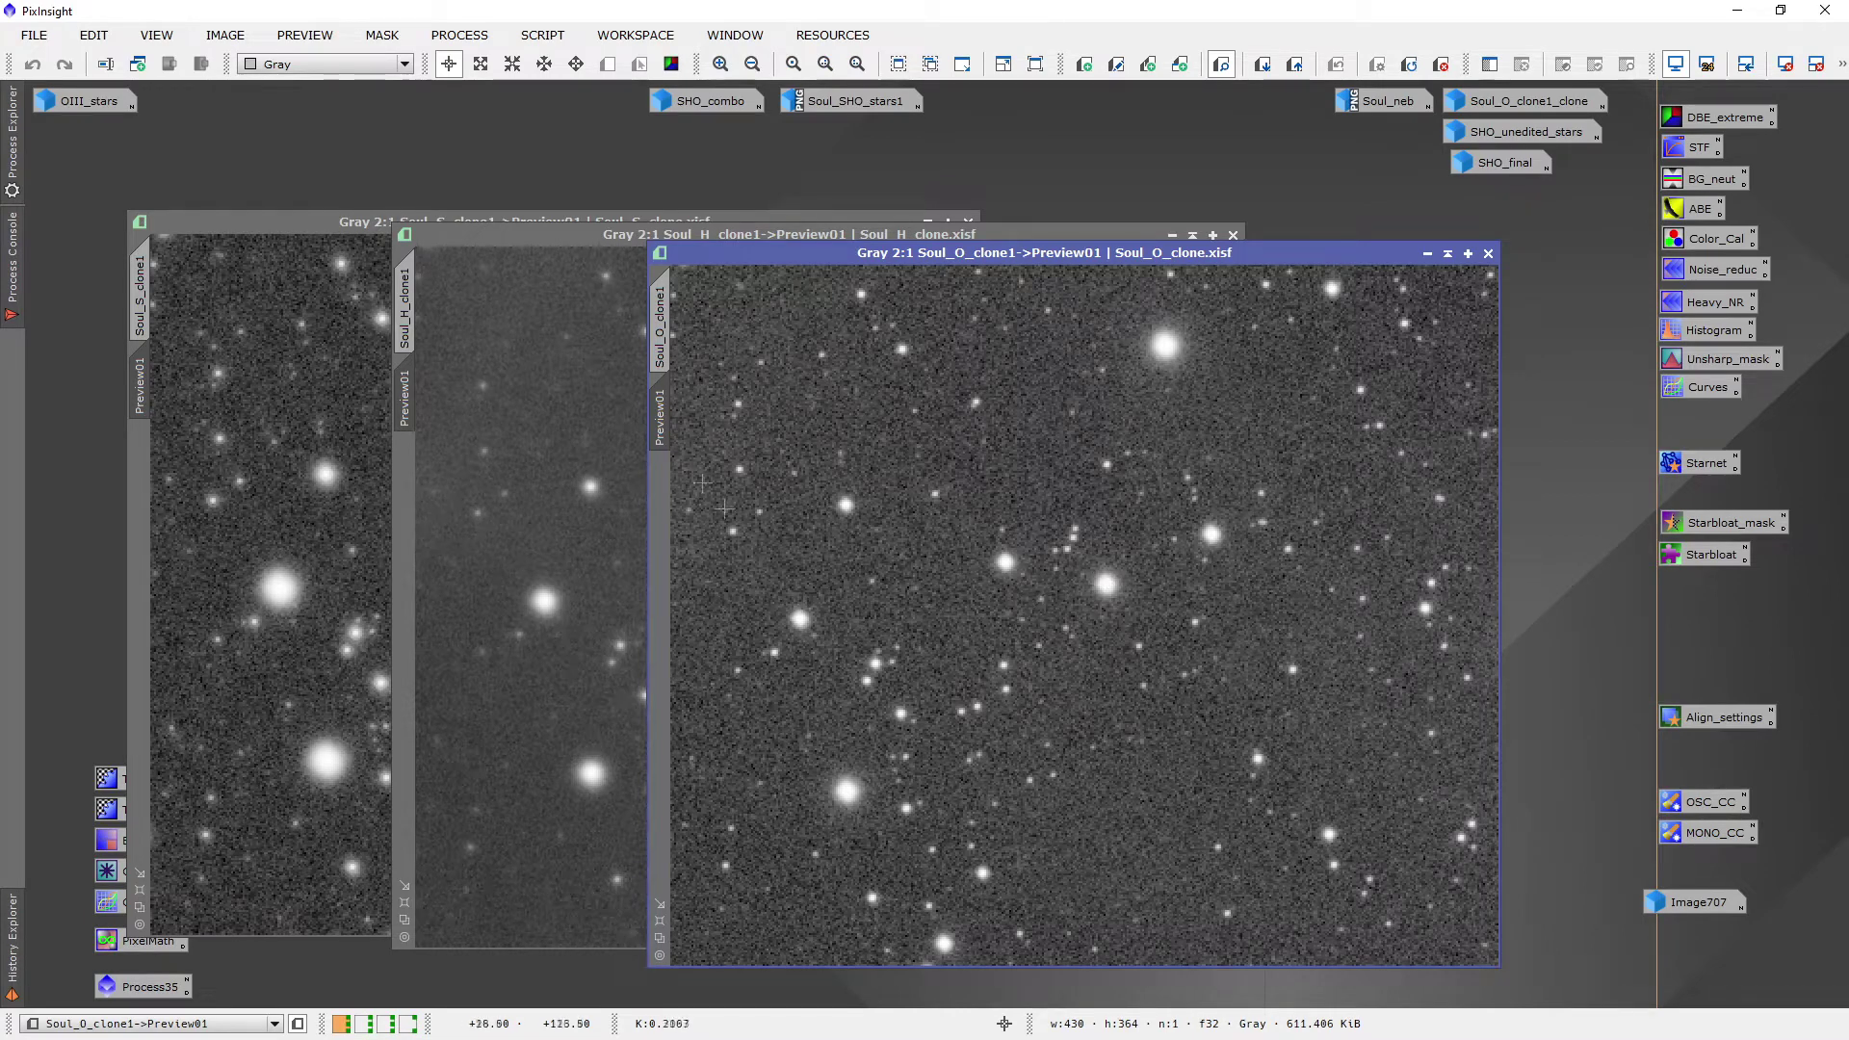
left_click_drag(803, 252, 957, 221)
left_click_drag(690, 235, 805, 244)
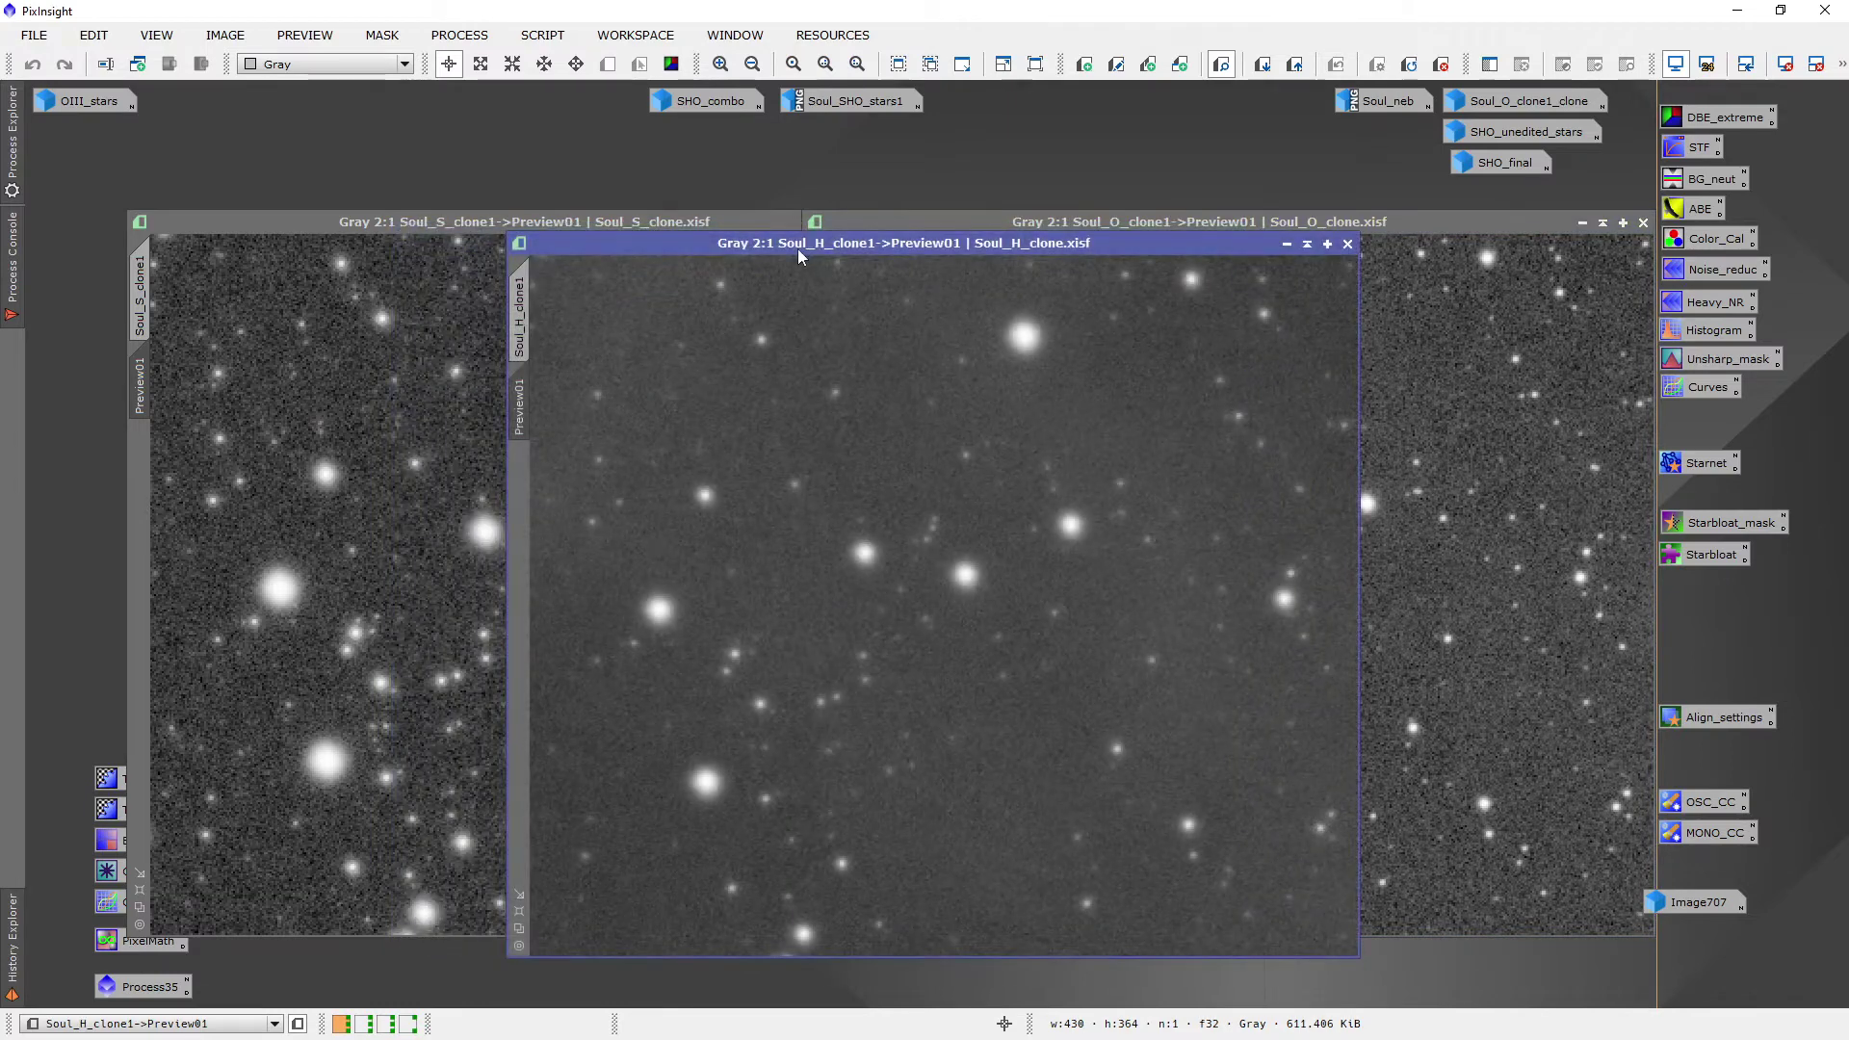
left_click_drag(395, 222, 527, 211)
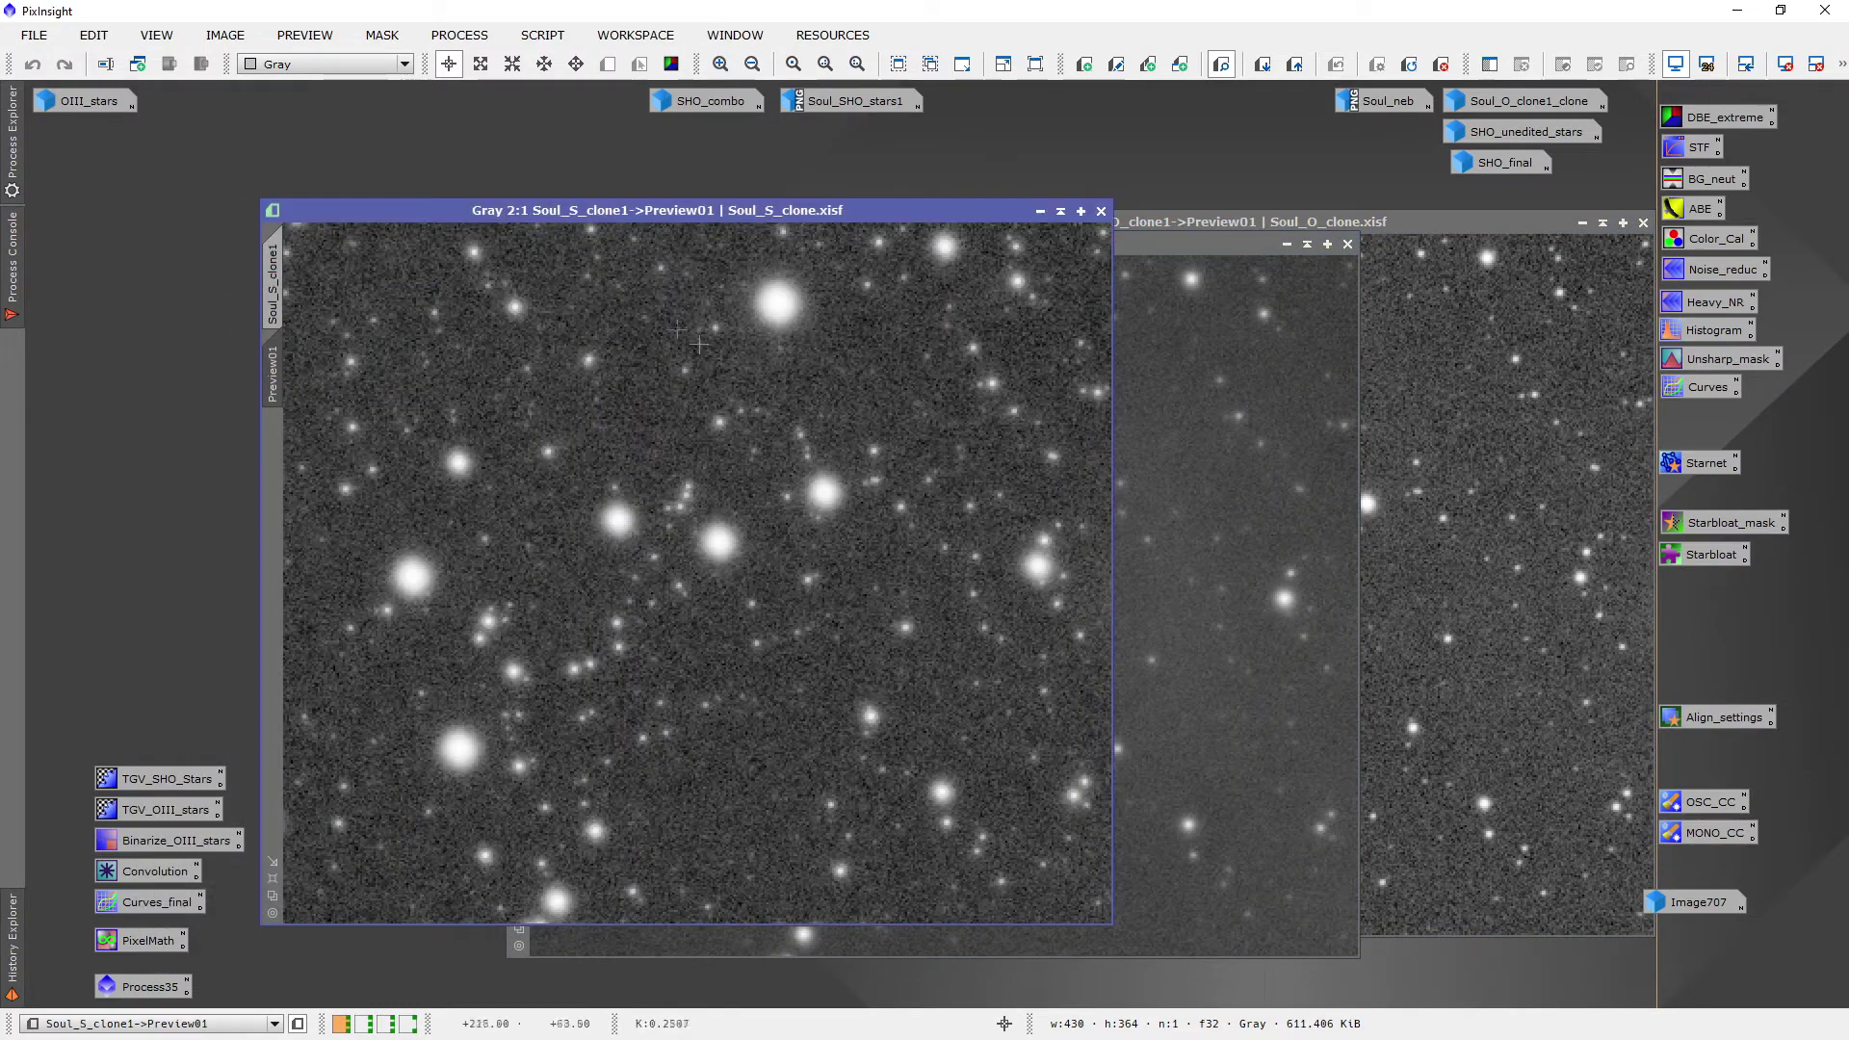
left_click_drag(1147, 241, 1038, 224)
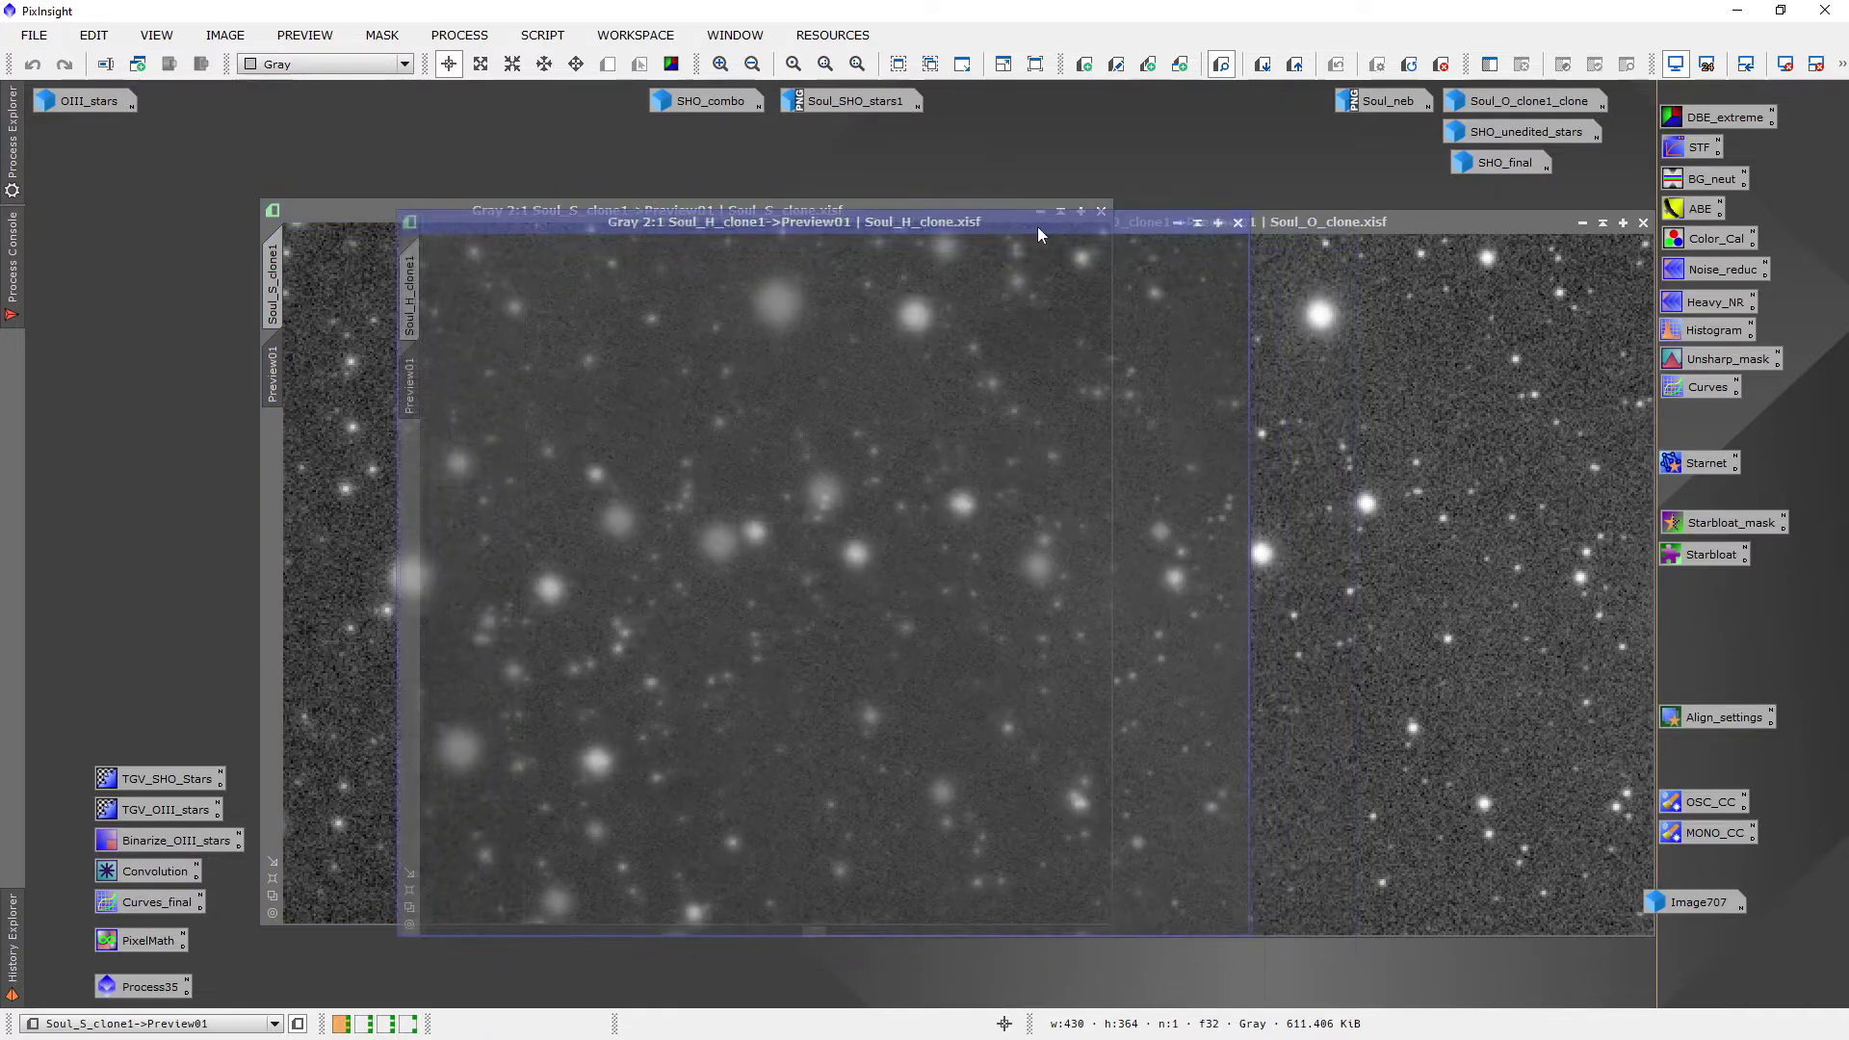
left_click(1348, 227)
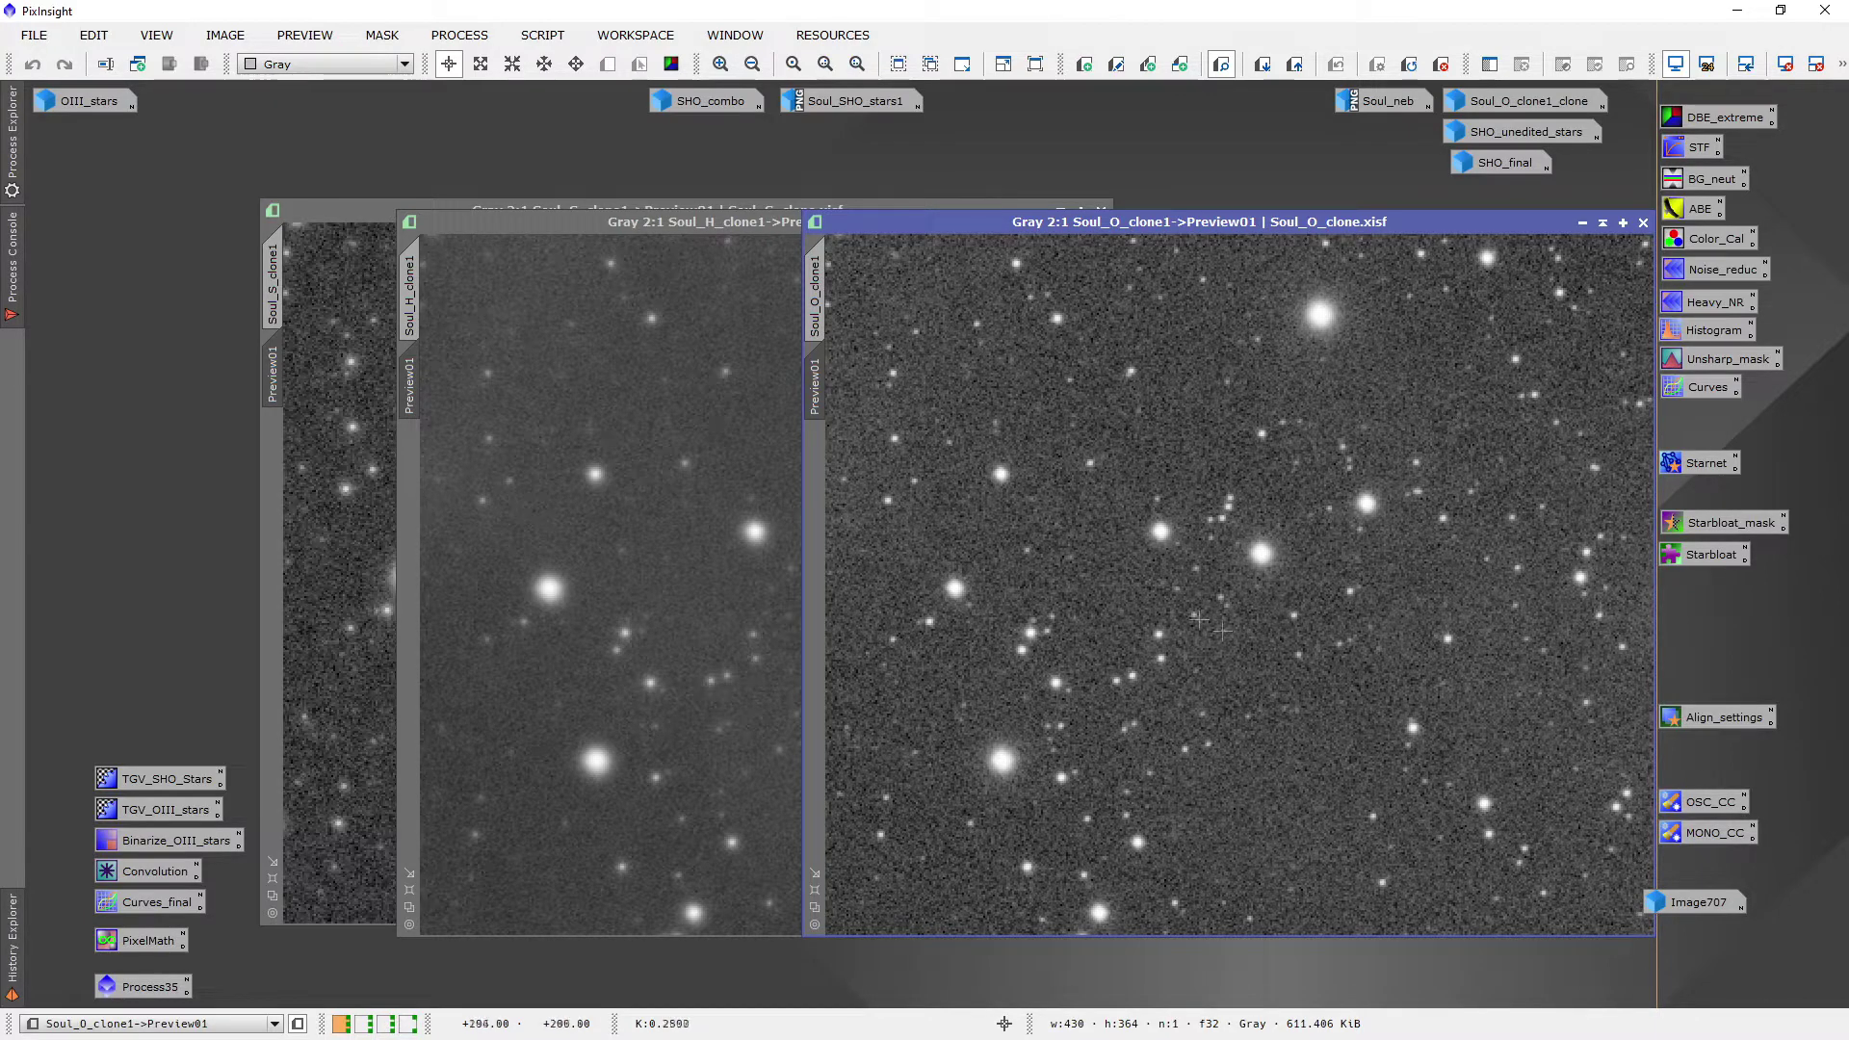
Examine the stars in several regions of the full Soul_O_clone1 image, outside Preview01
left_click(815, 294)
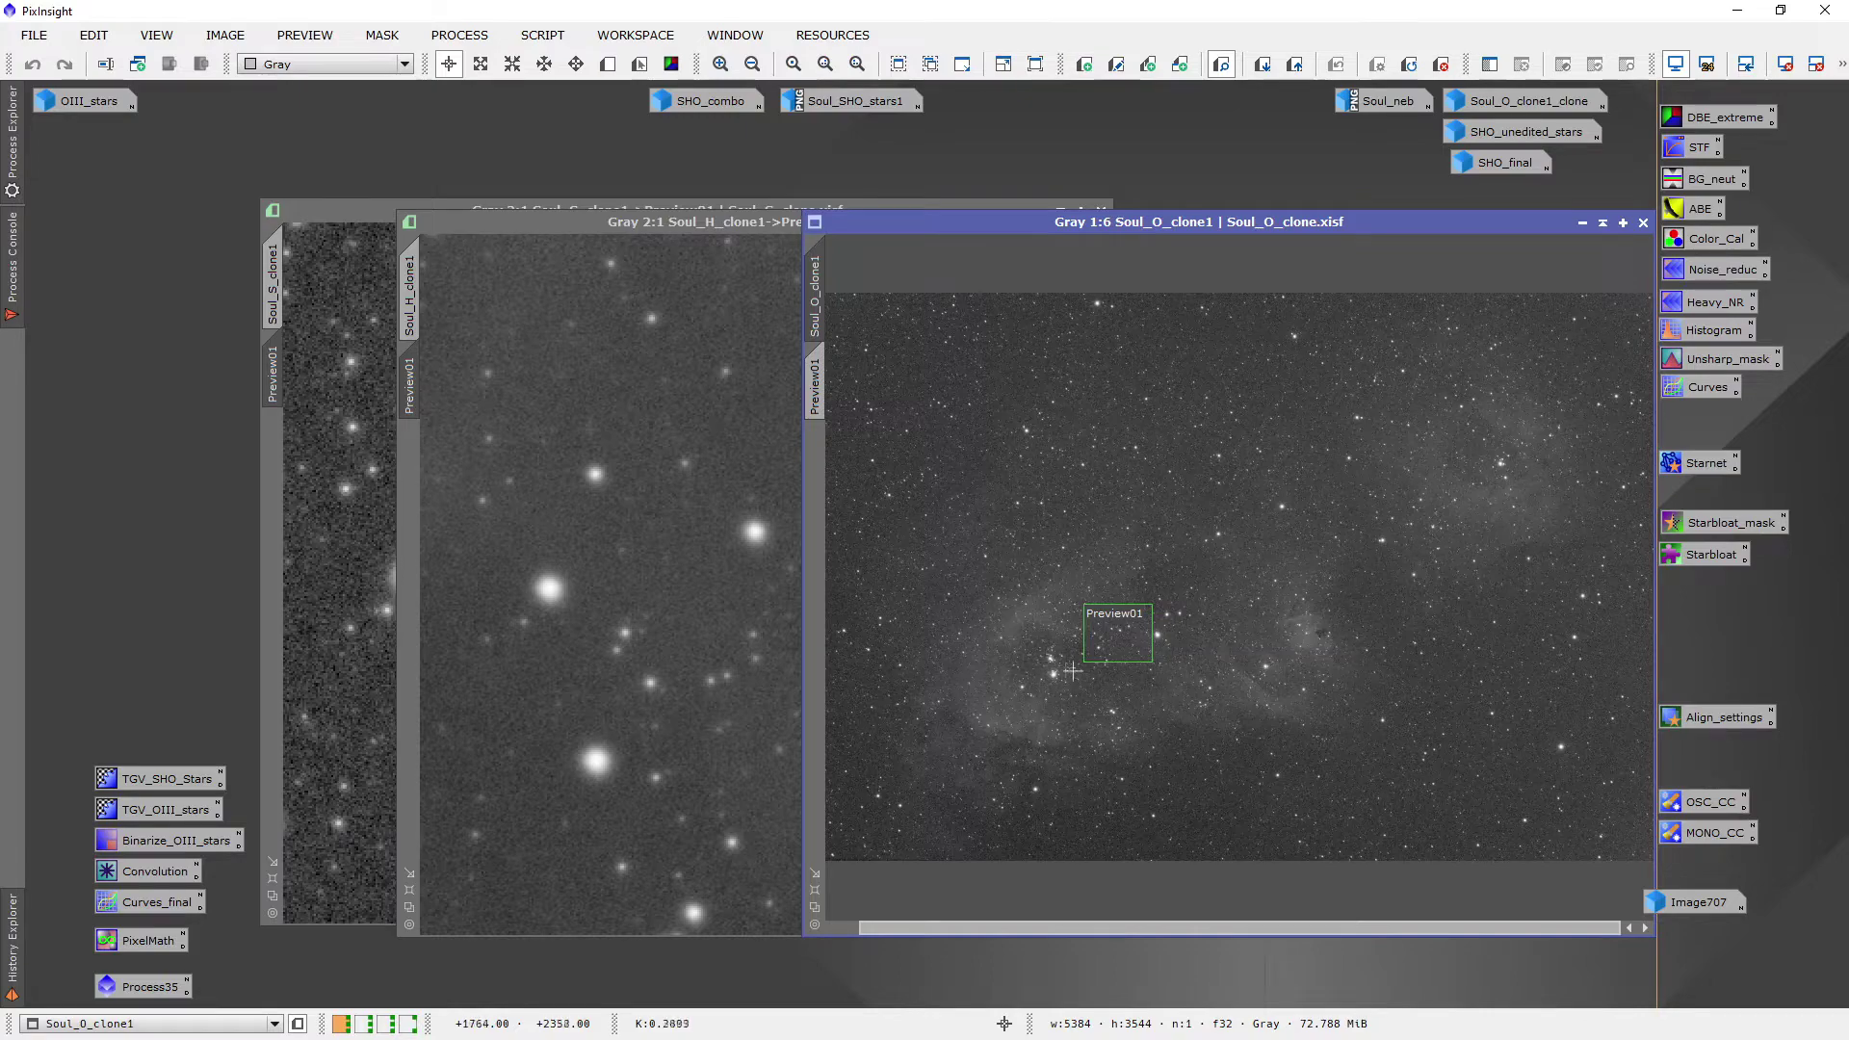
scroll(1056, 653, "up", 5)
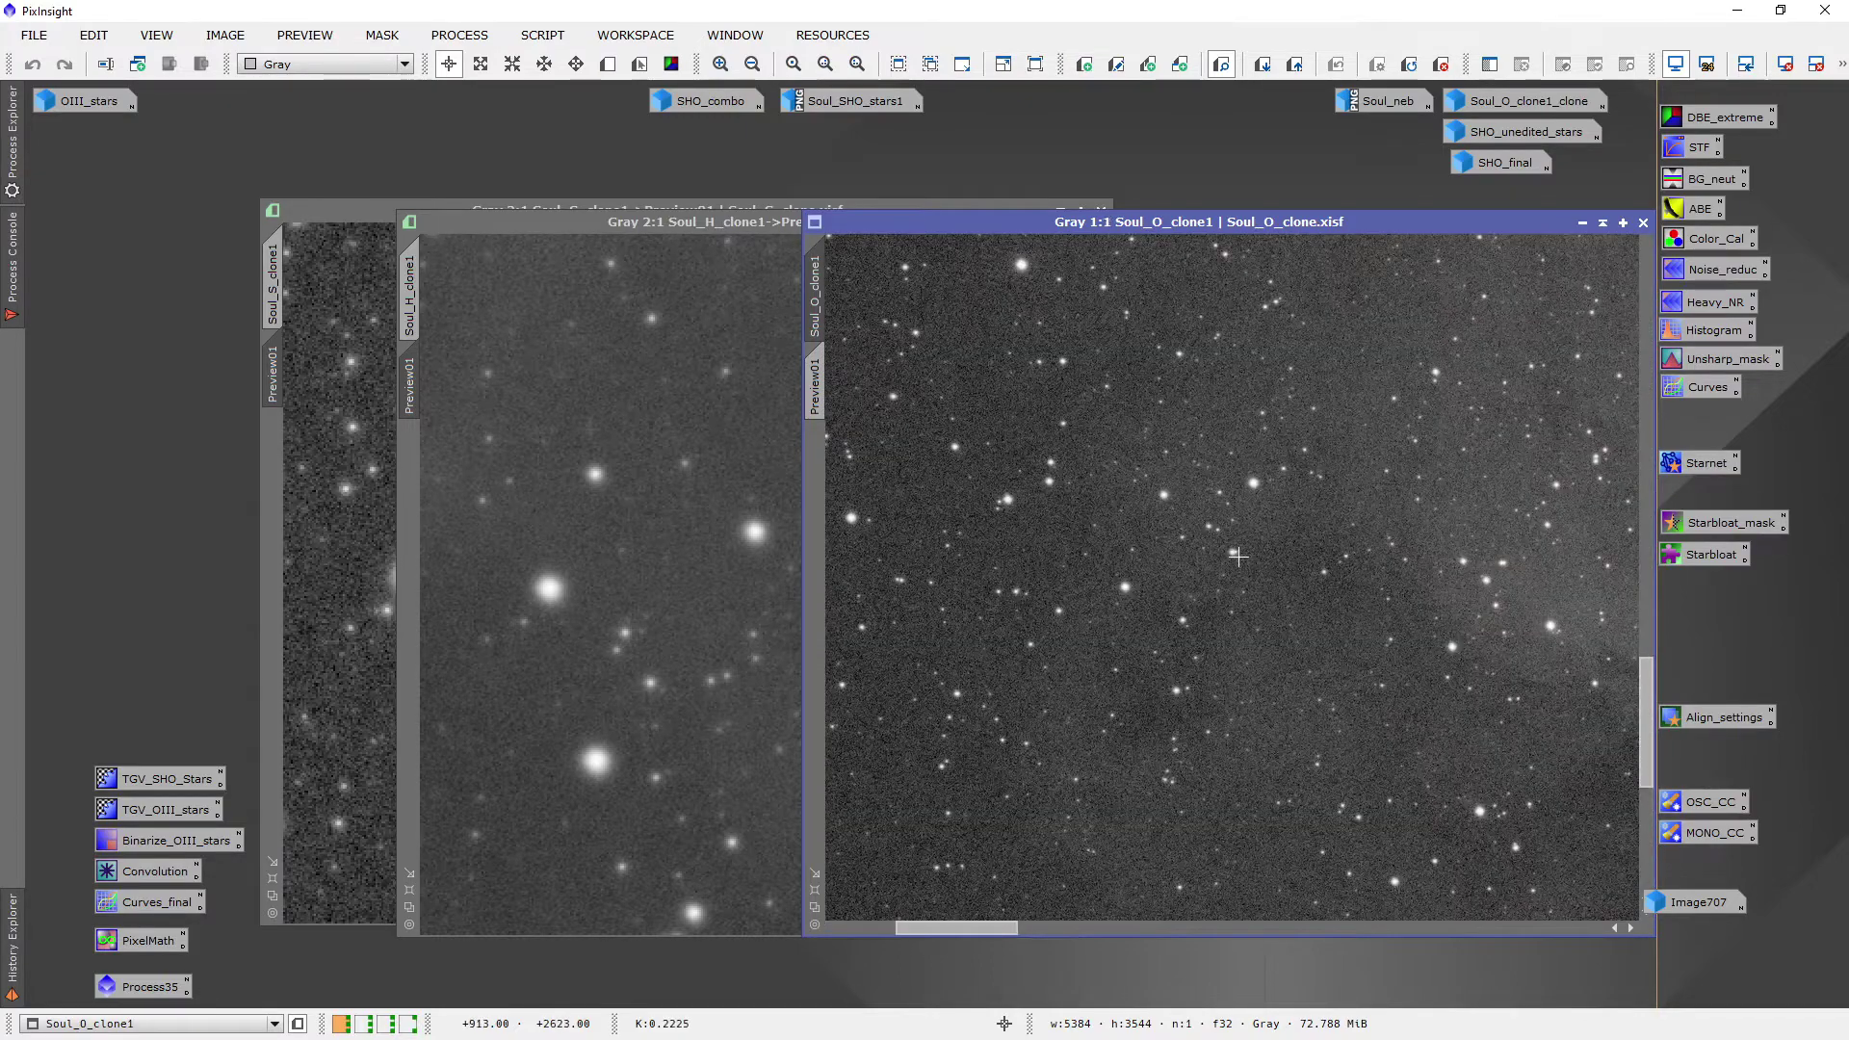
scroll(1199, 545, "down", 5)
scroll(1378, 452, "up", 4)
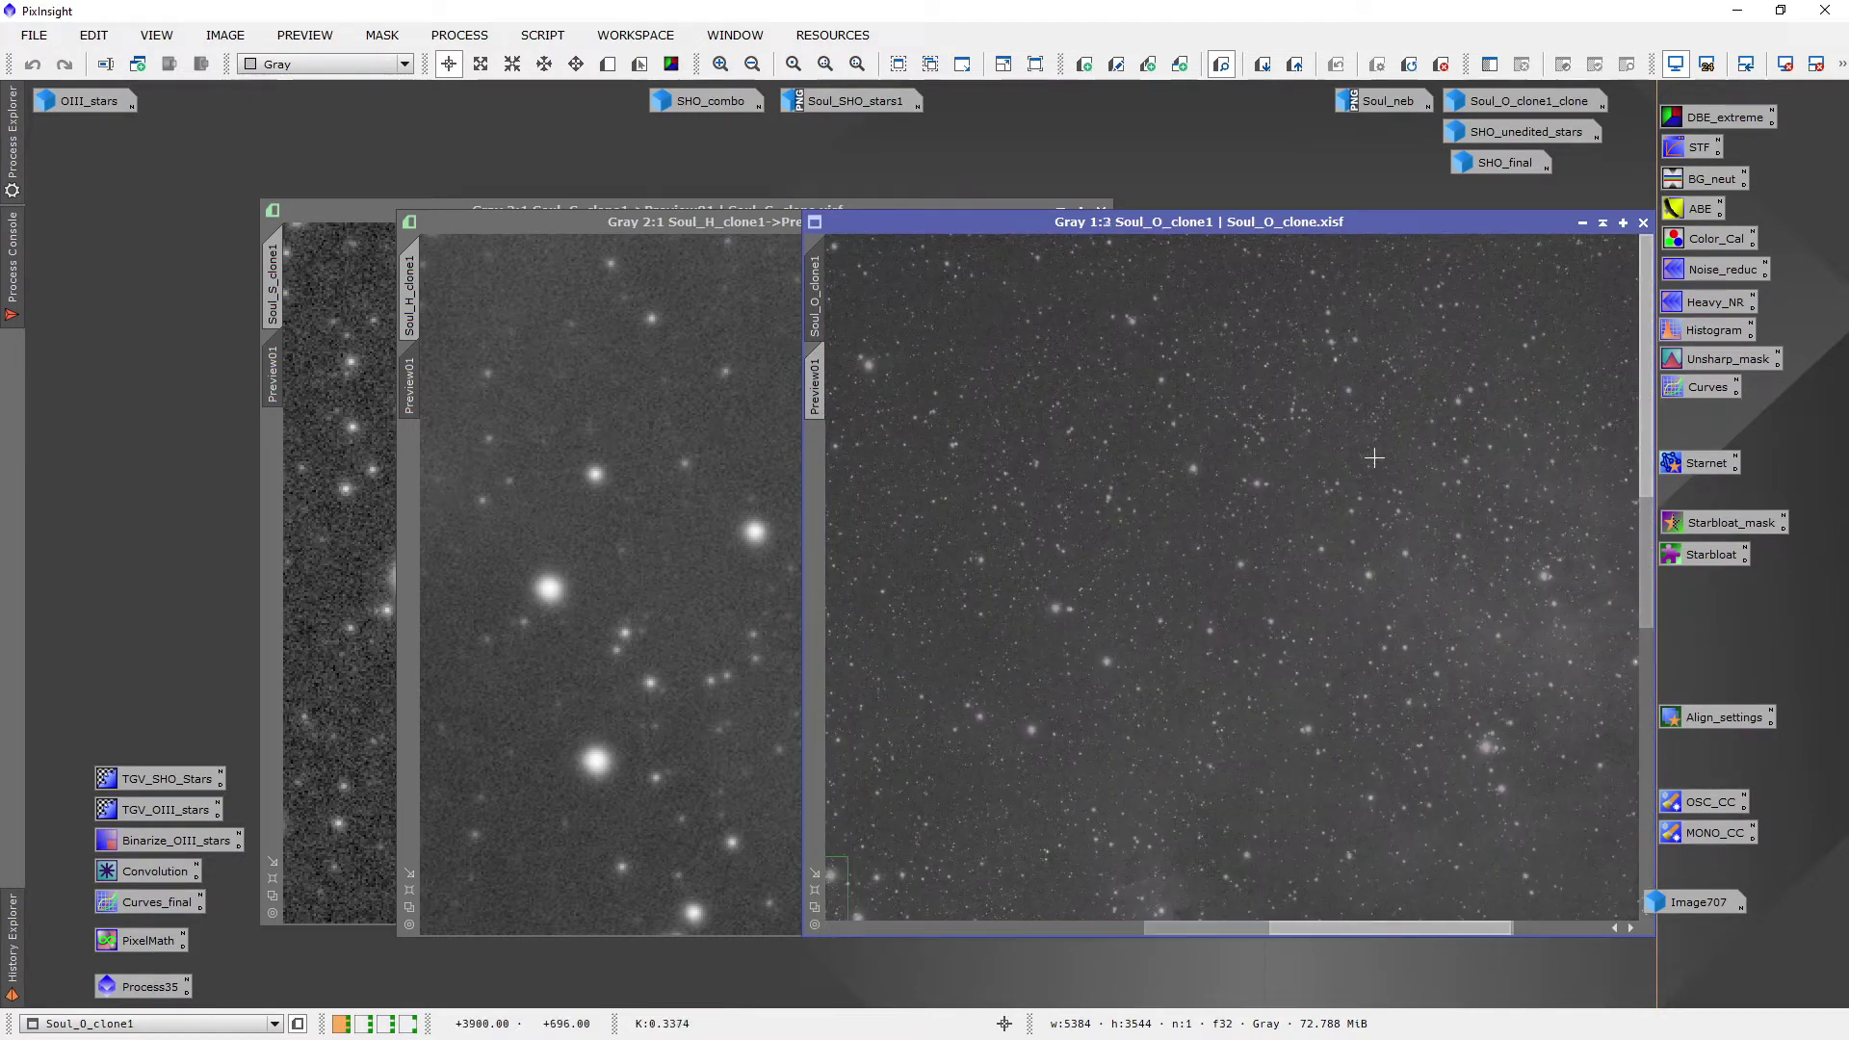
scroll(1319, 482, "down", 2)
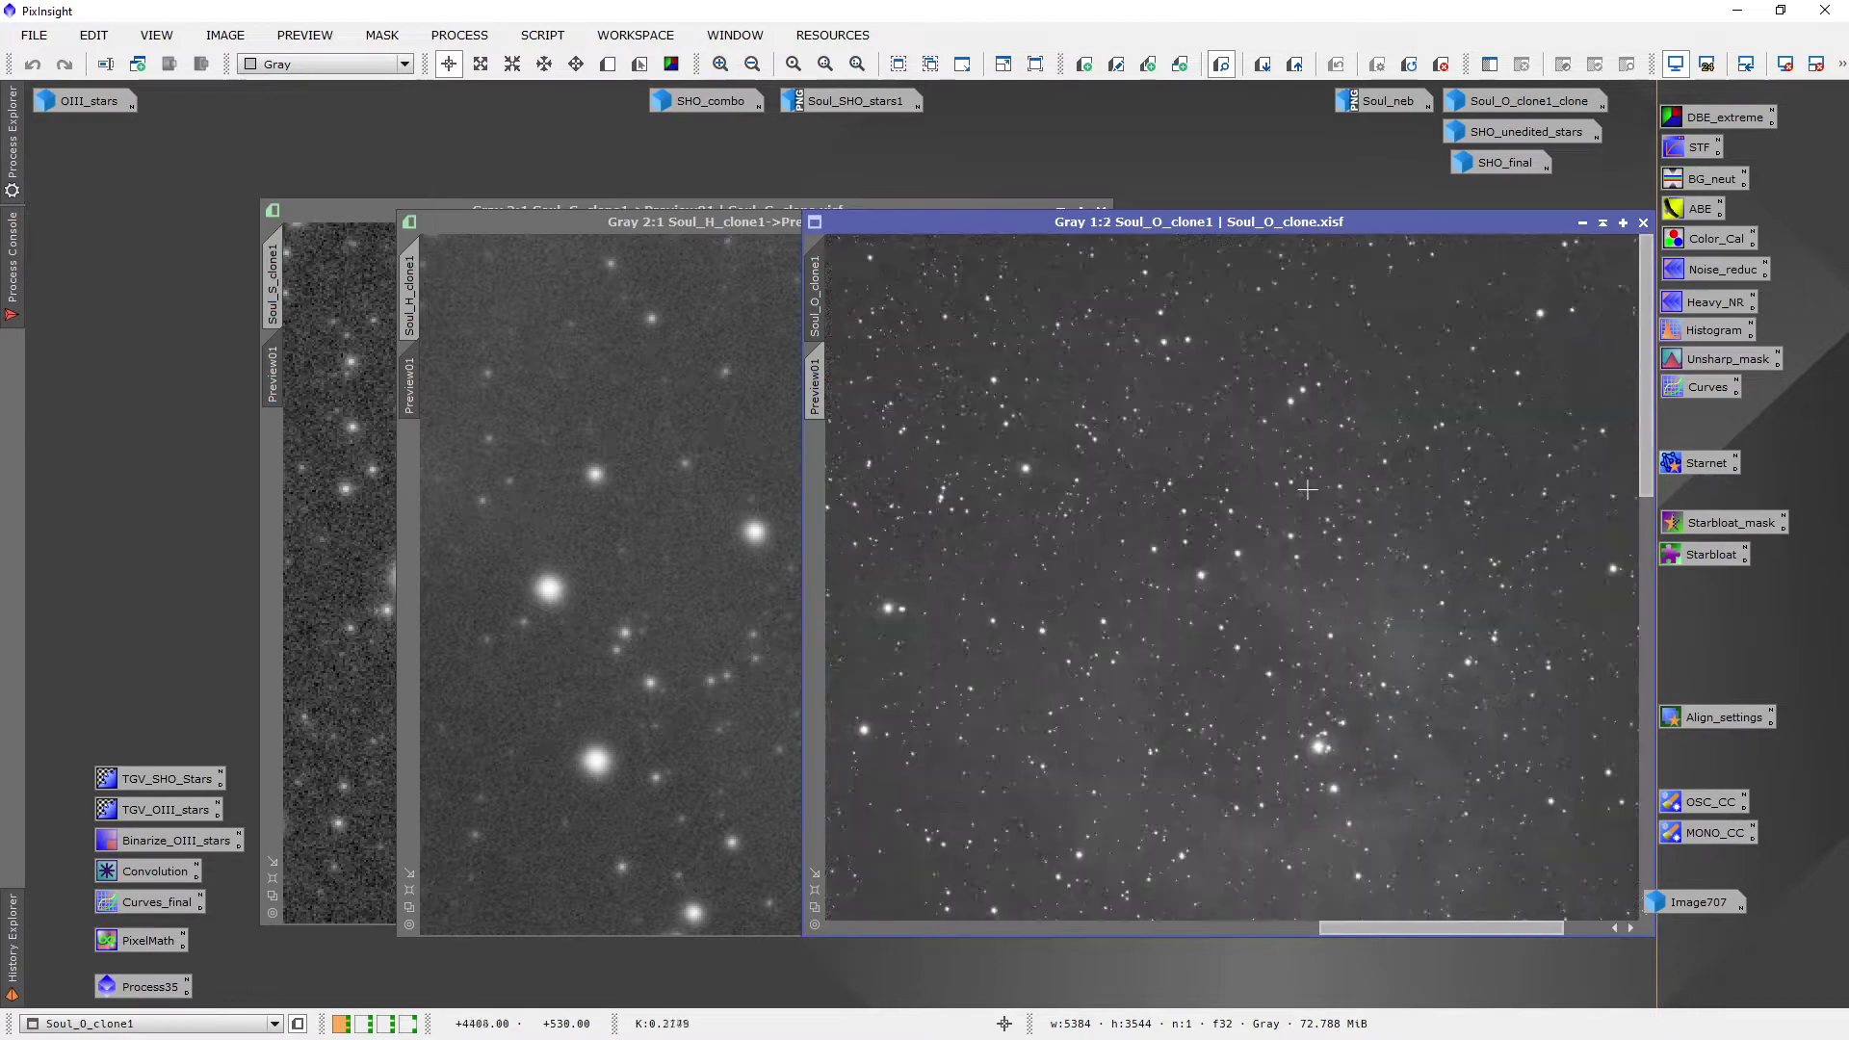
scroll(1163, 467, "up", 4)
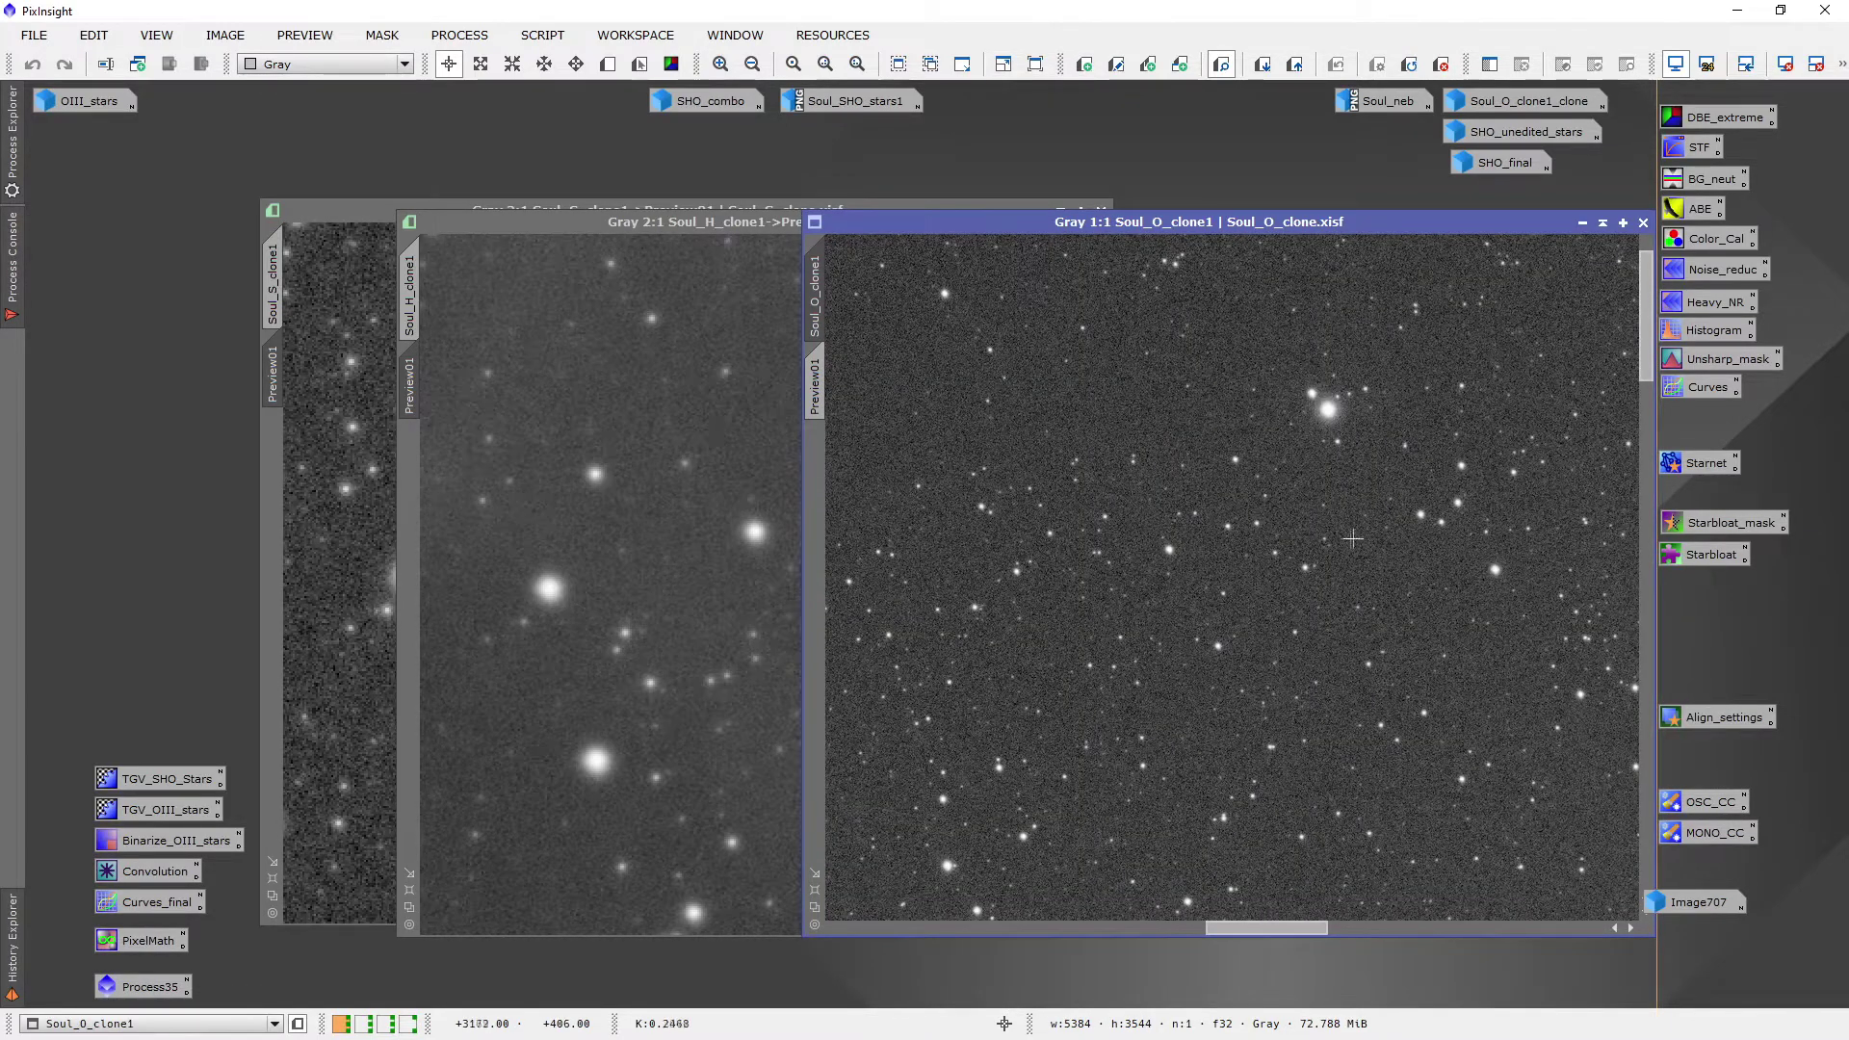
scroll(1334, 539, "down", 4)
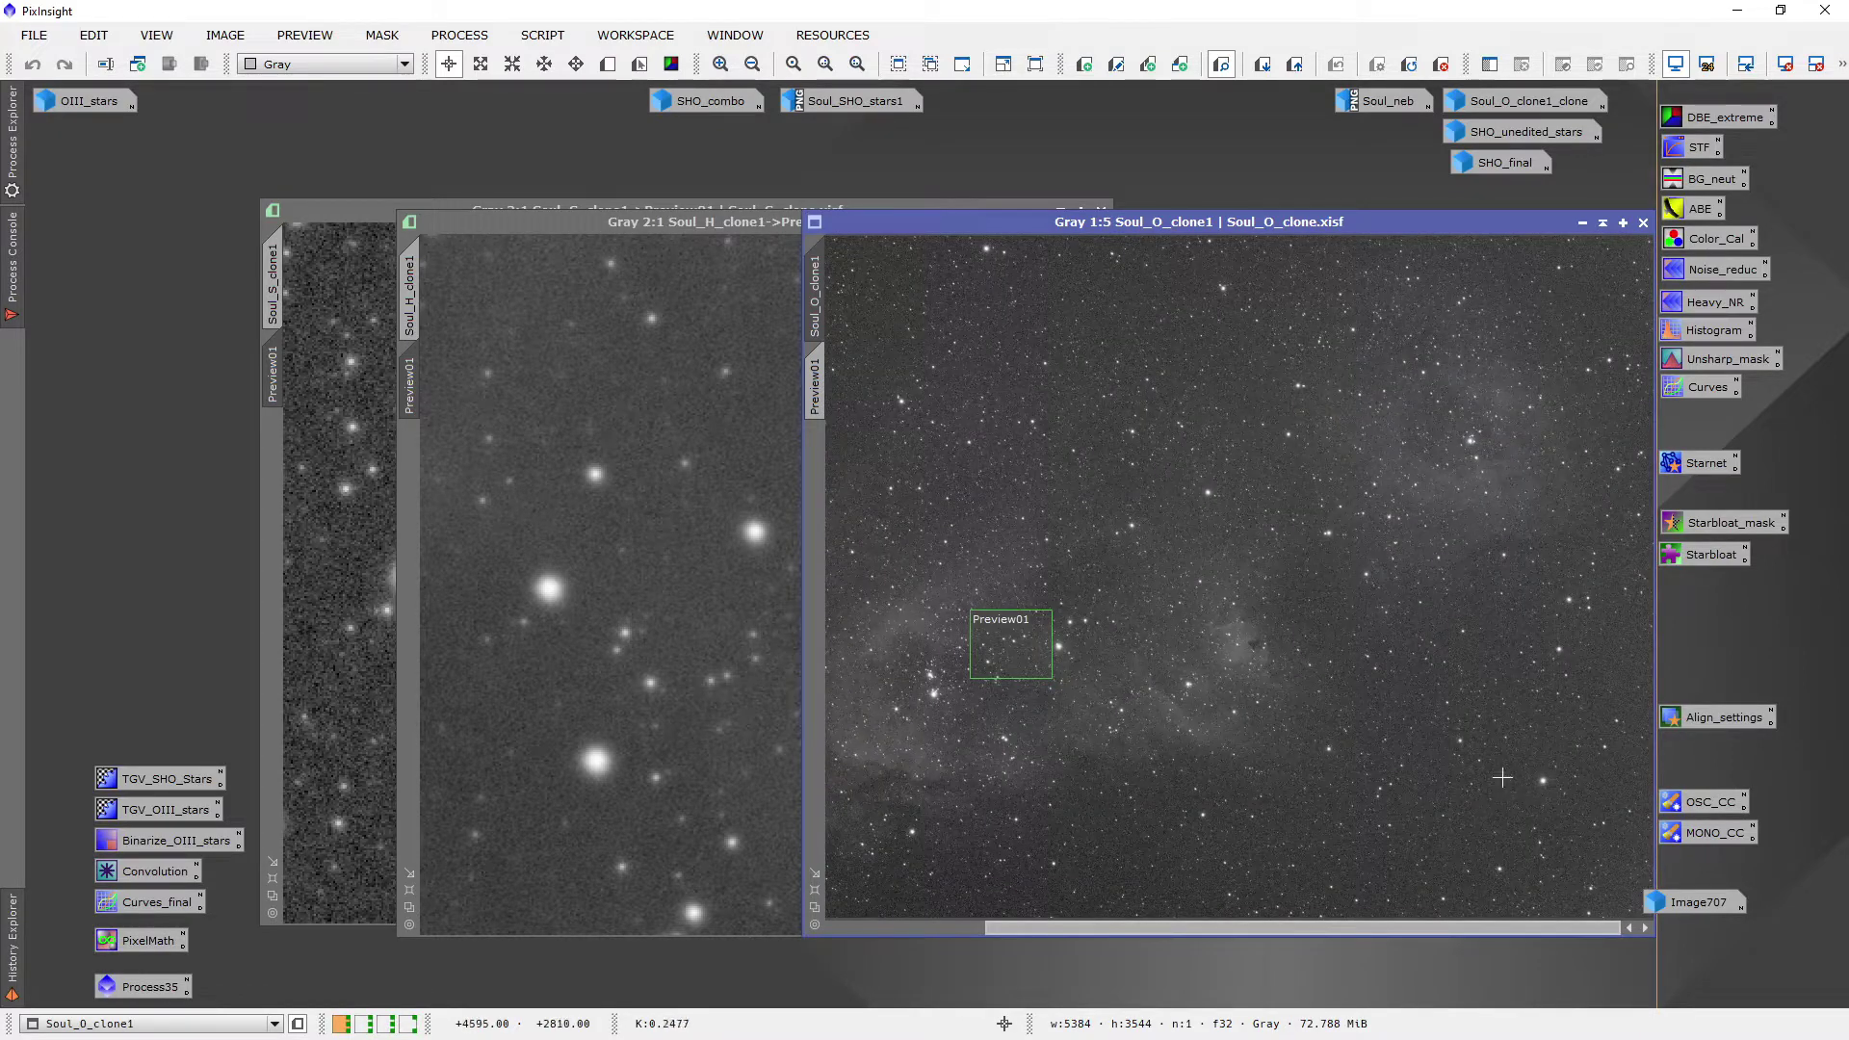
scroll(1180, 653, "down", 1)
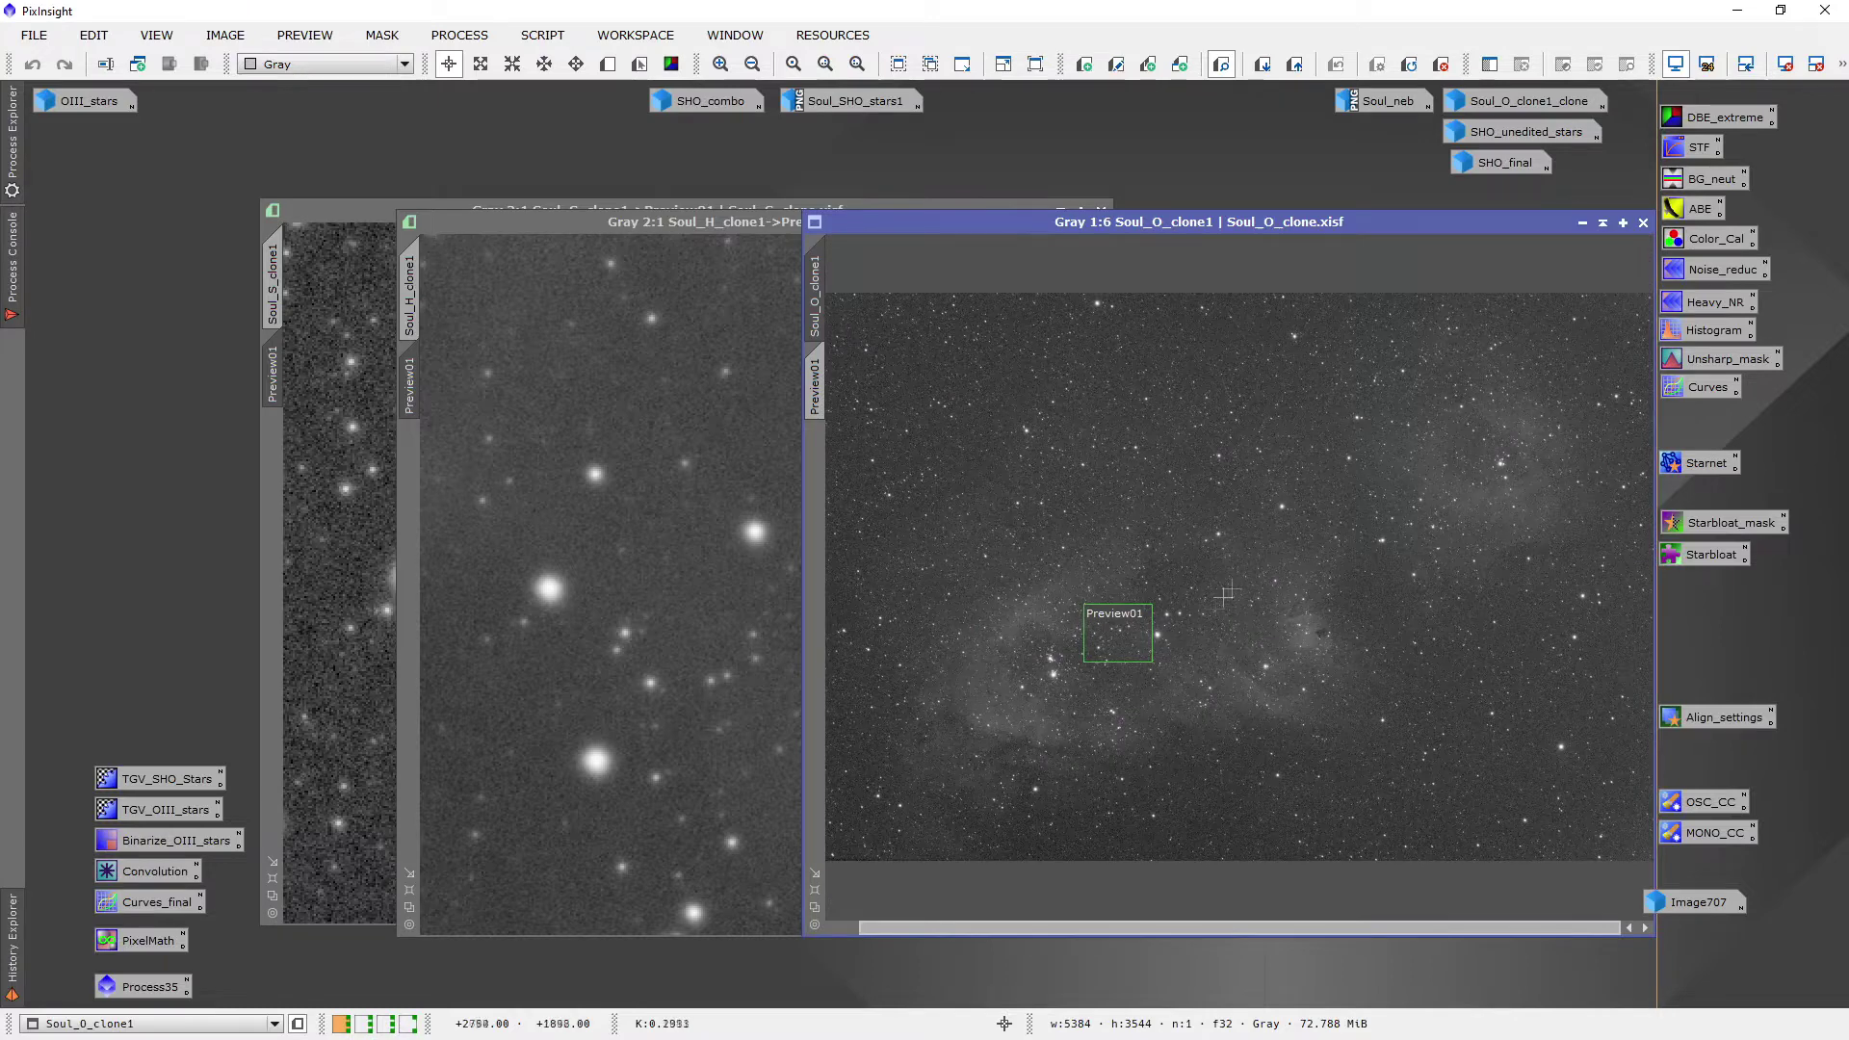
Minimize the Soul_H_clone1, Soul_S_clone1 and Soul_O_clone1 channel images to clear the workspace
left_click(731, 221)
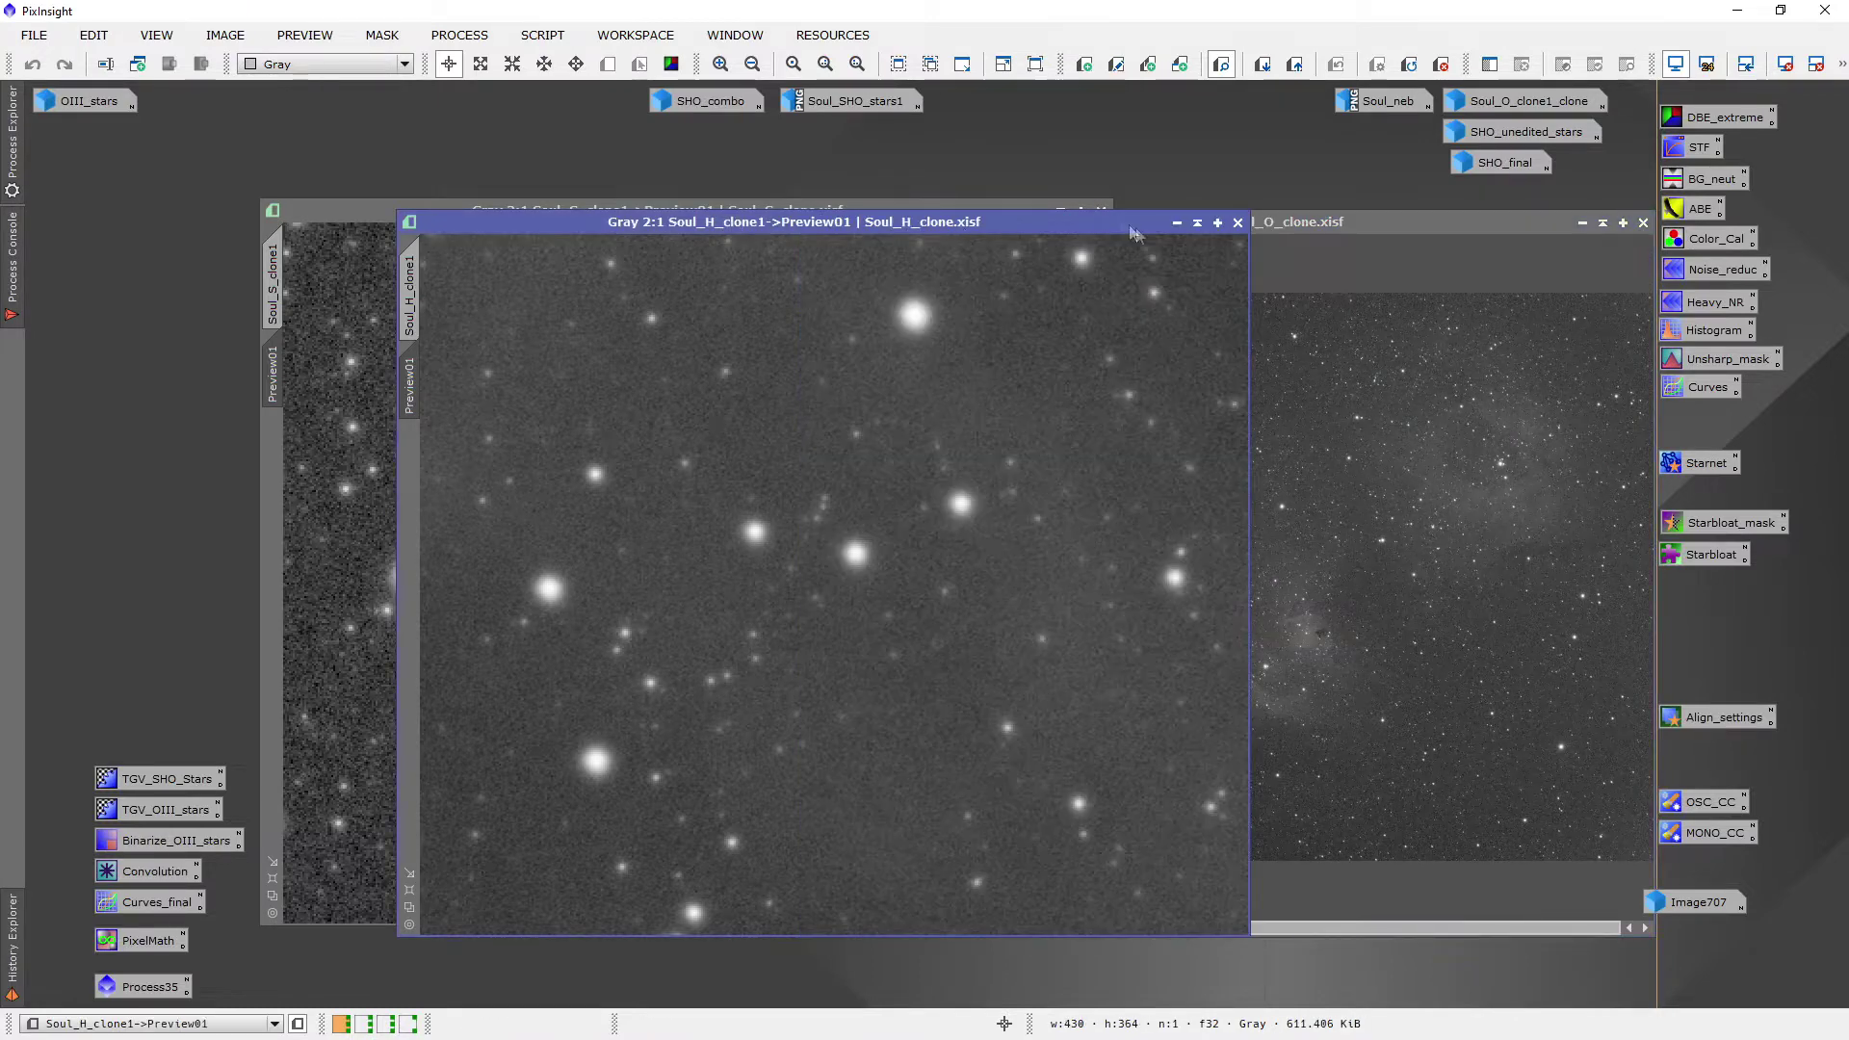
double_click(731, 221)
left_click(762, 211)
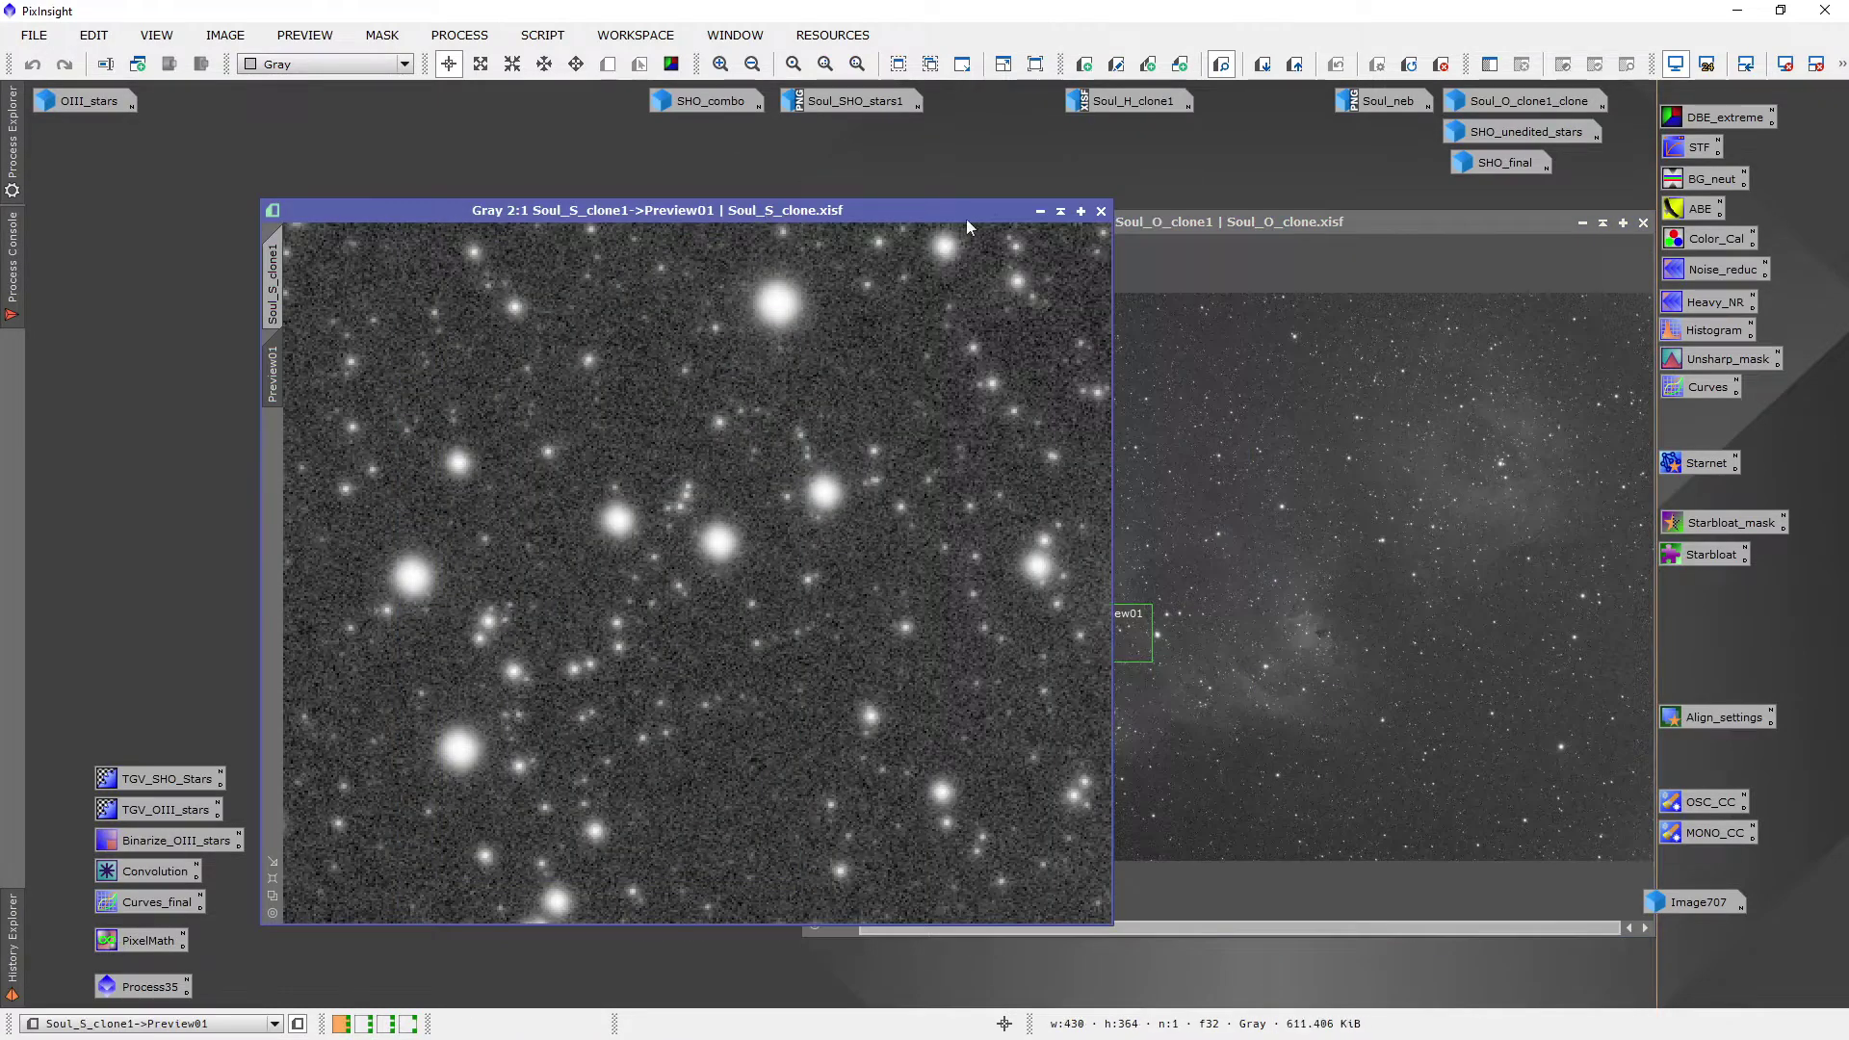
double_click(1026, 218)
left_click_drag(1180, 223, 910, 194)
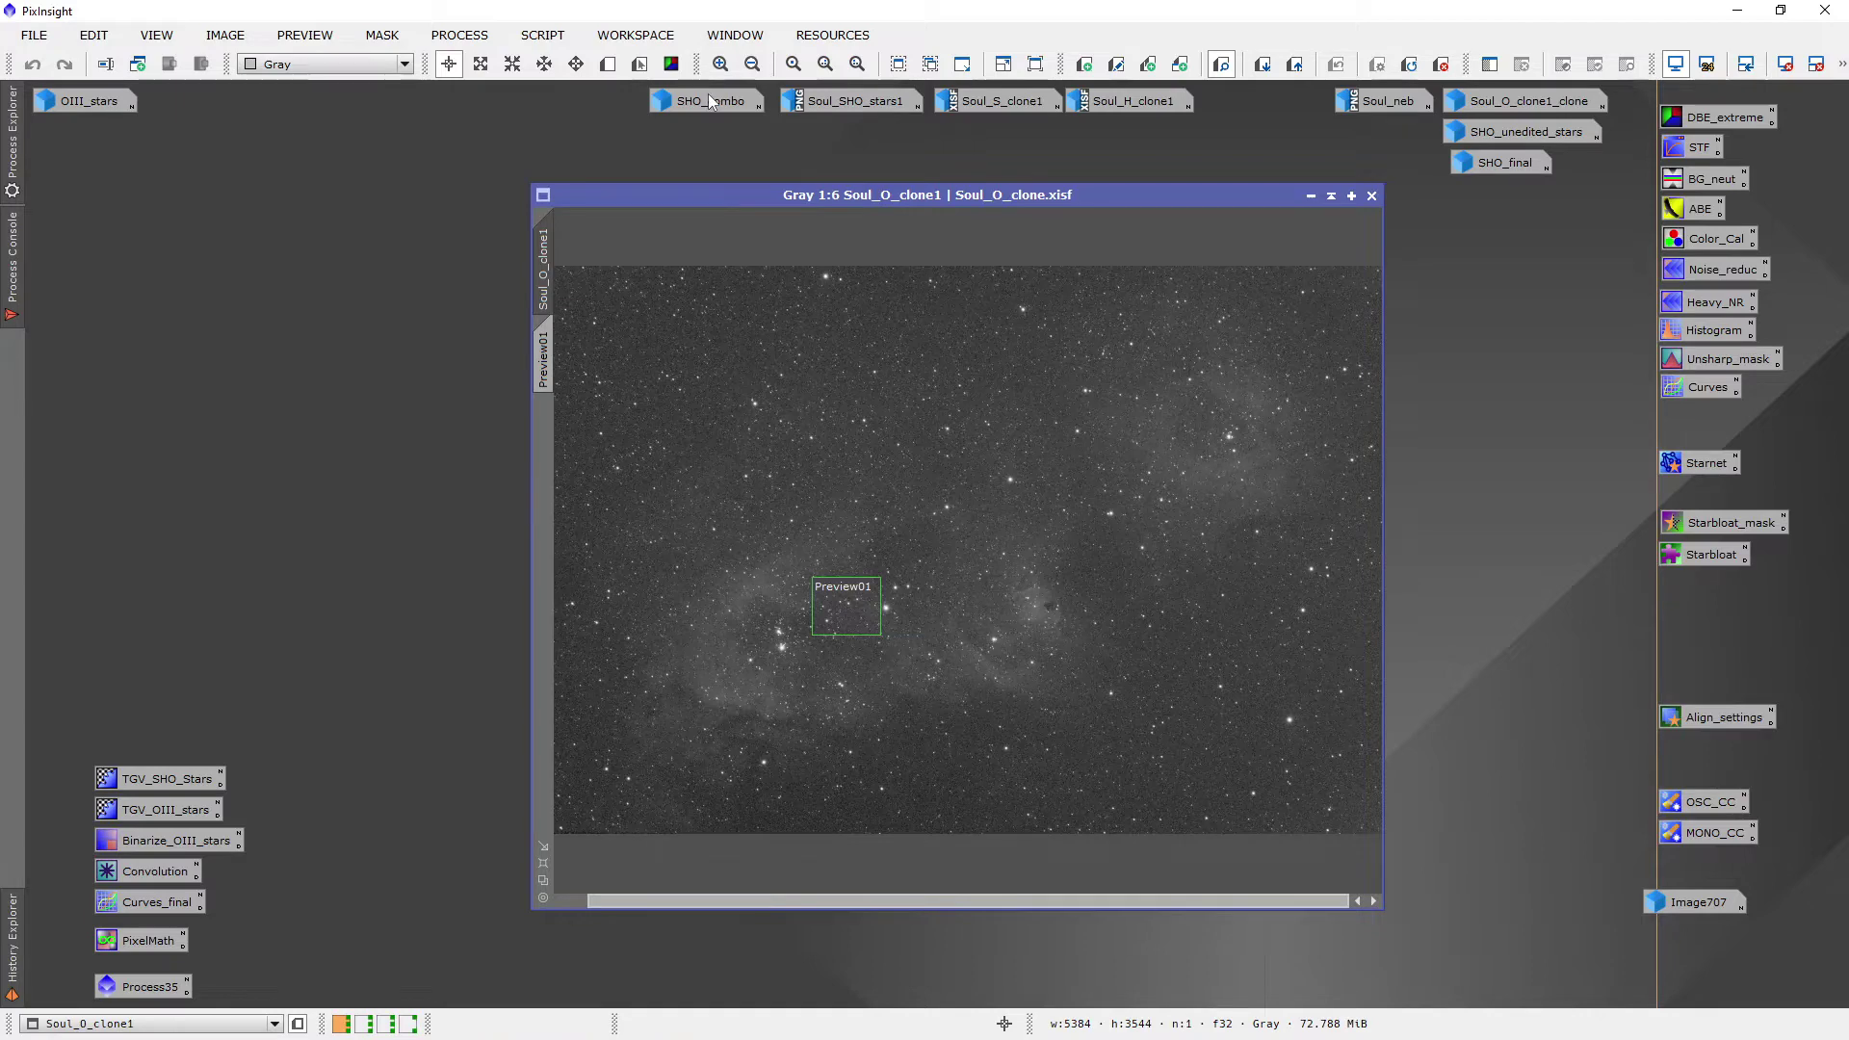
mouse_move(709, 100)
left_click(1311, 196)
Open the OIII_stars image and apply TGVDenoise to it with the saved TGV_OIII_stars settings
double_click(96, 102)
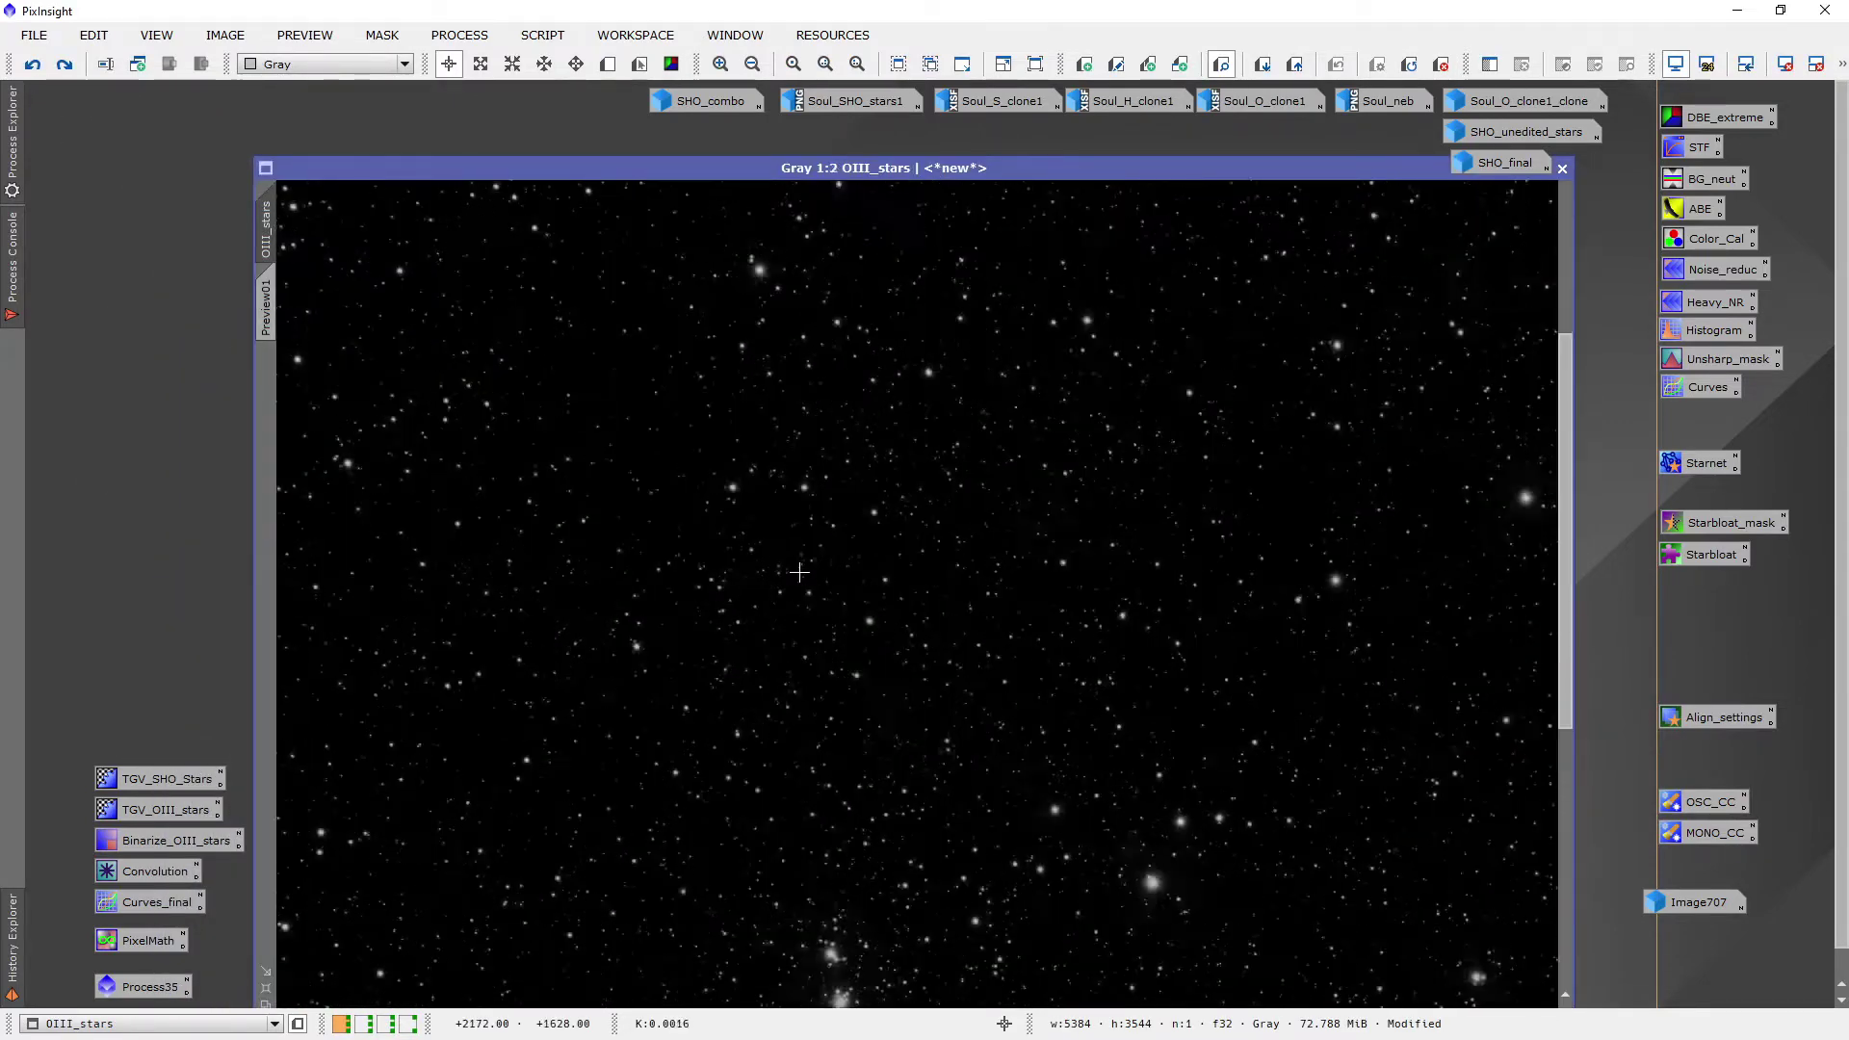
scroll(885, 379, "up", 3)
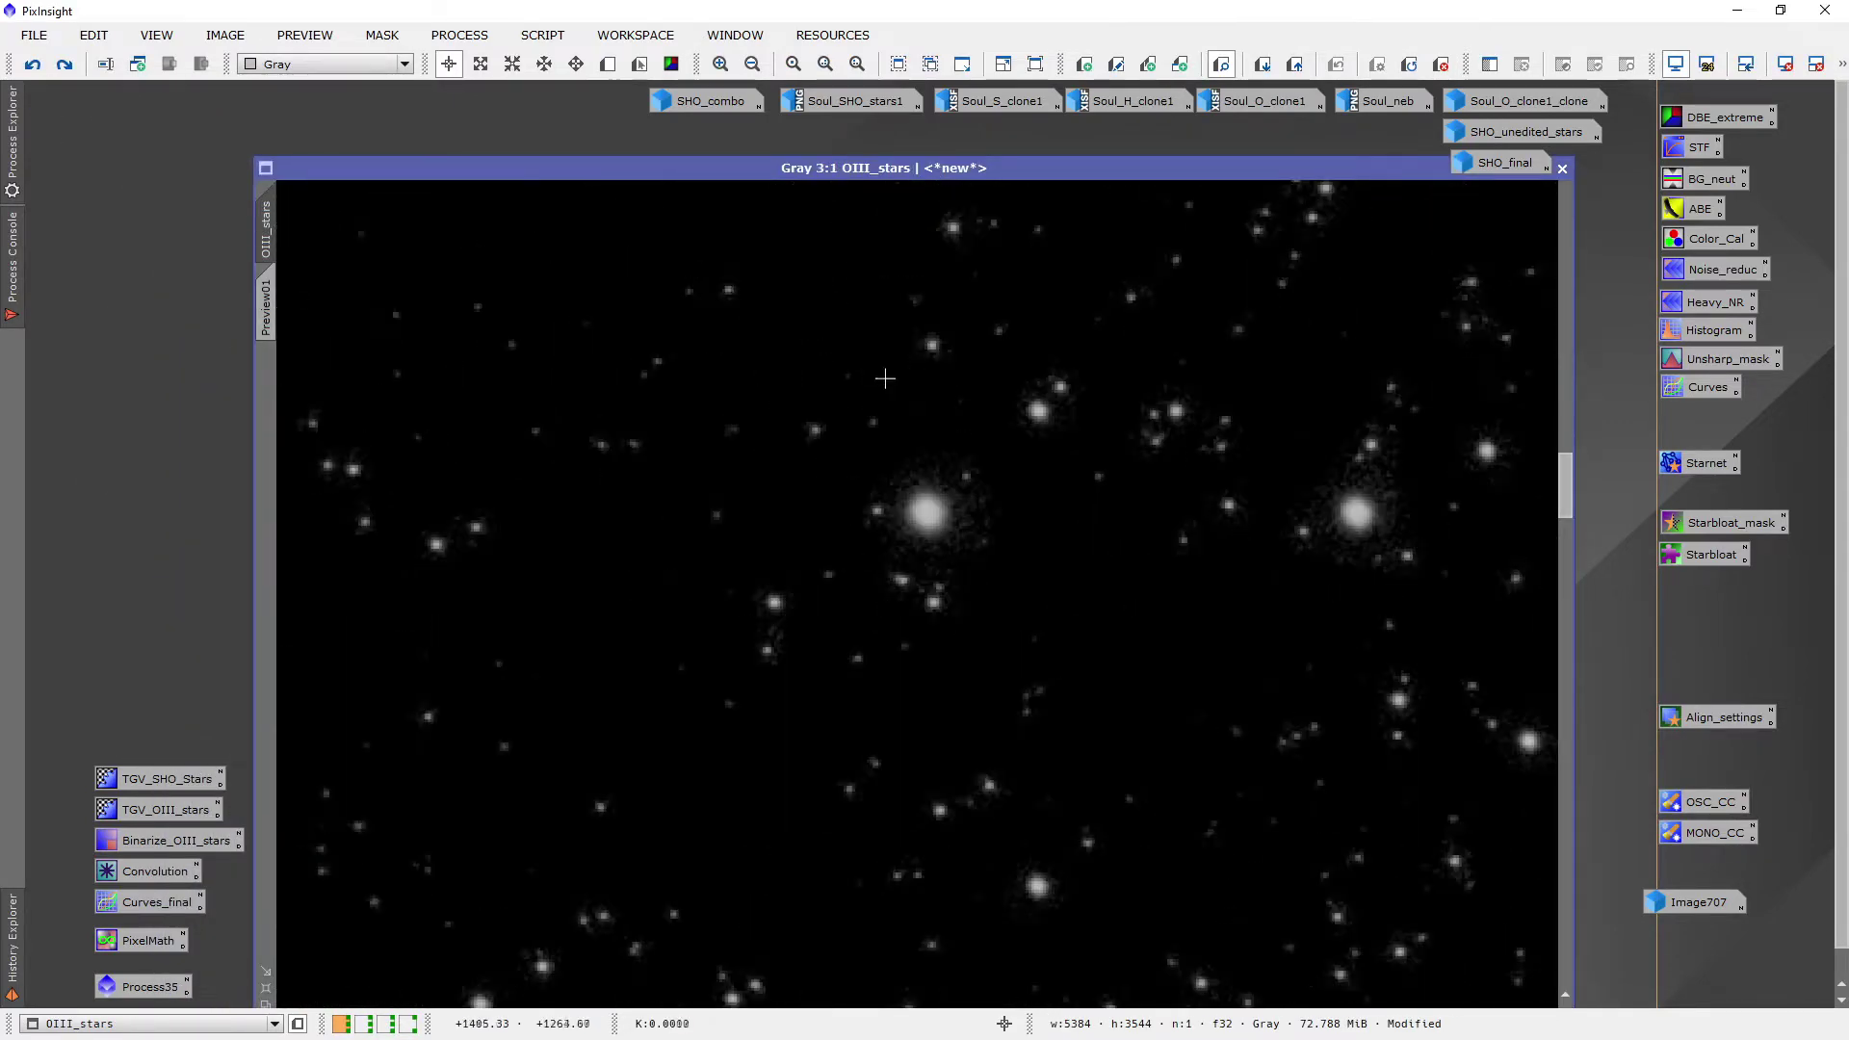
scroll(1020, 750, "up", 1)
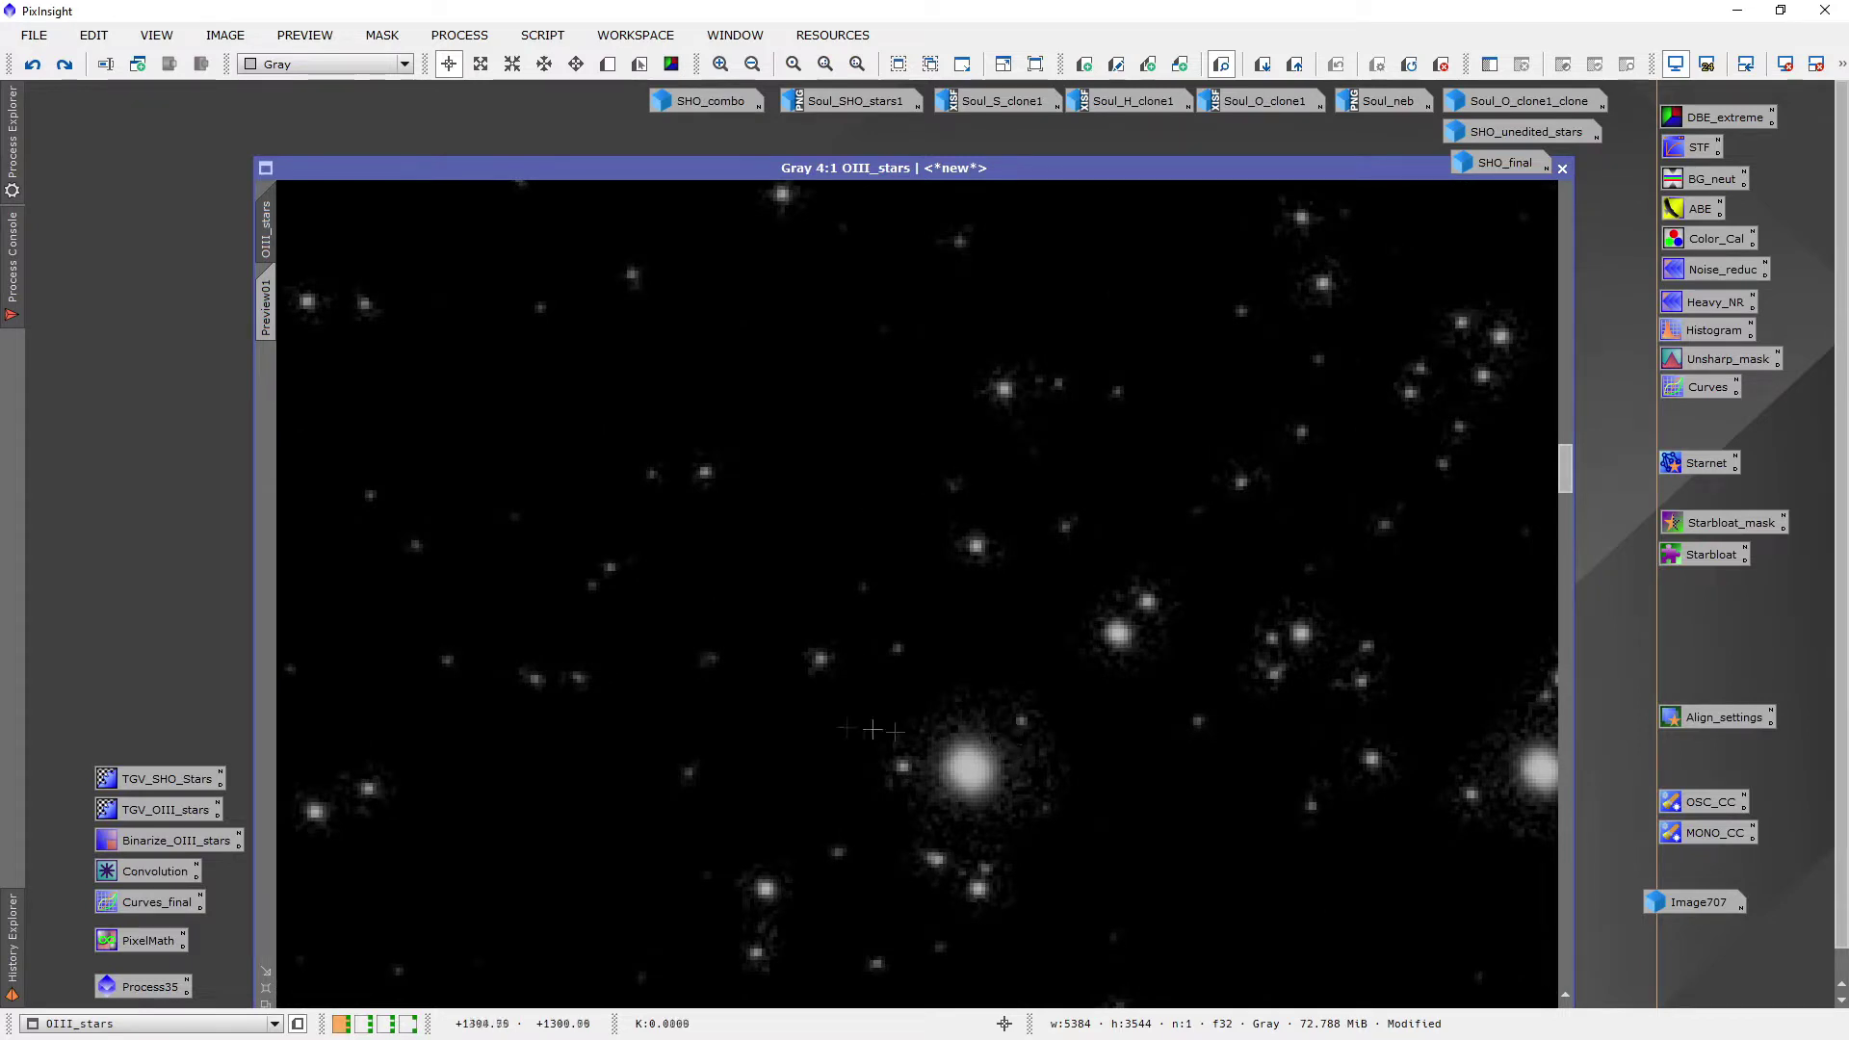
double_click(167, 812)
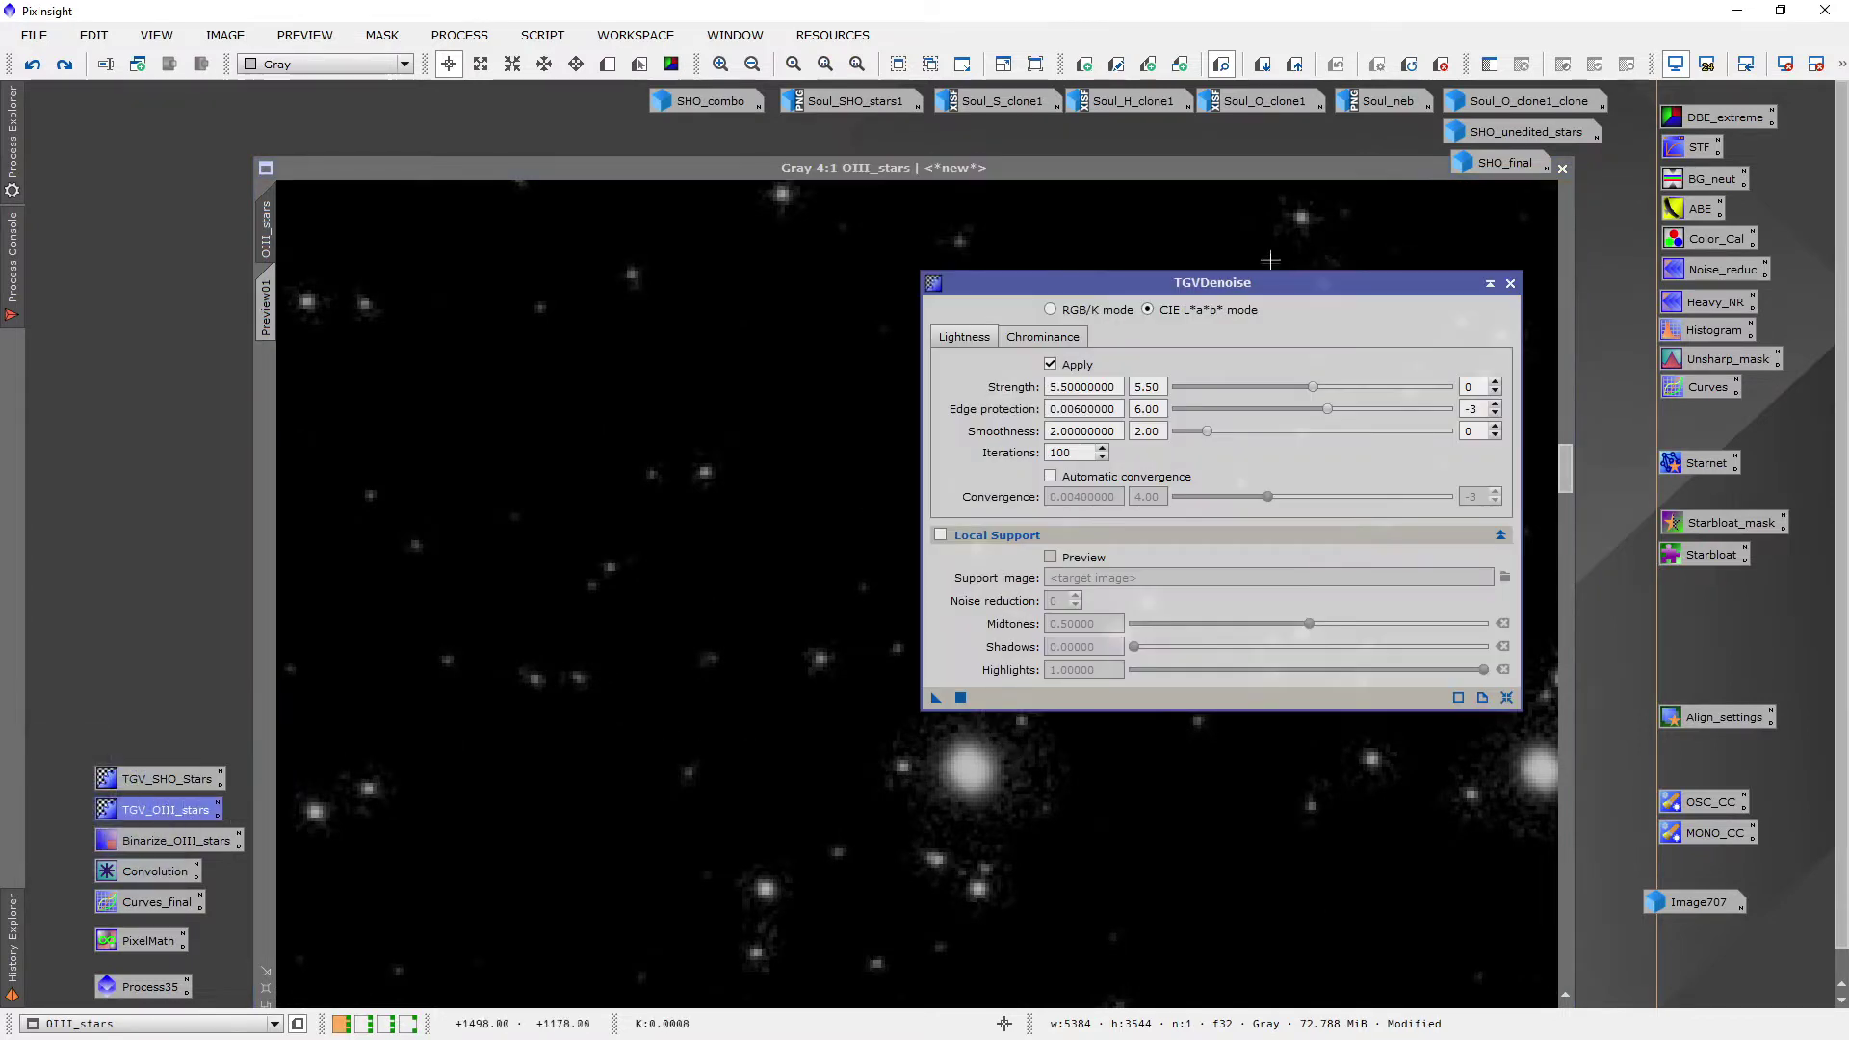
left_click_drag(1155, 282, 1285, 208)
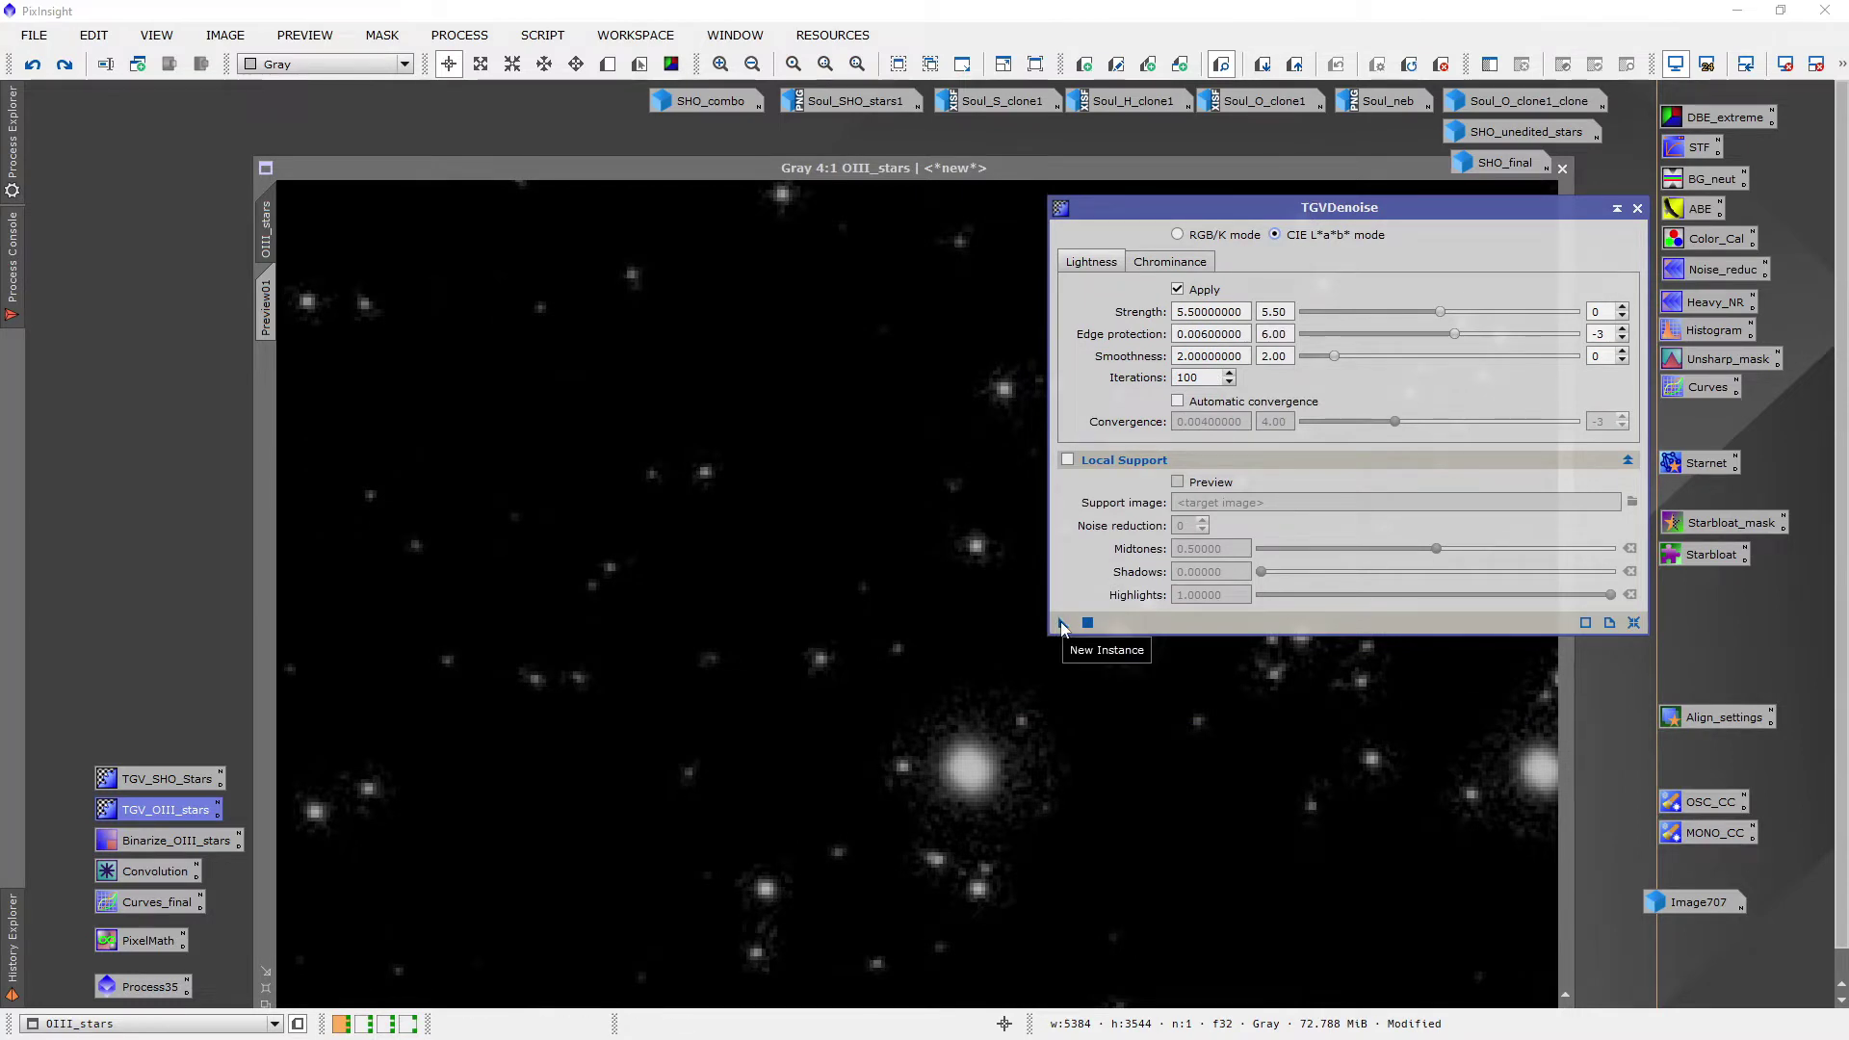
left_click_drag(1064, 627, 809, 703)
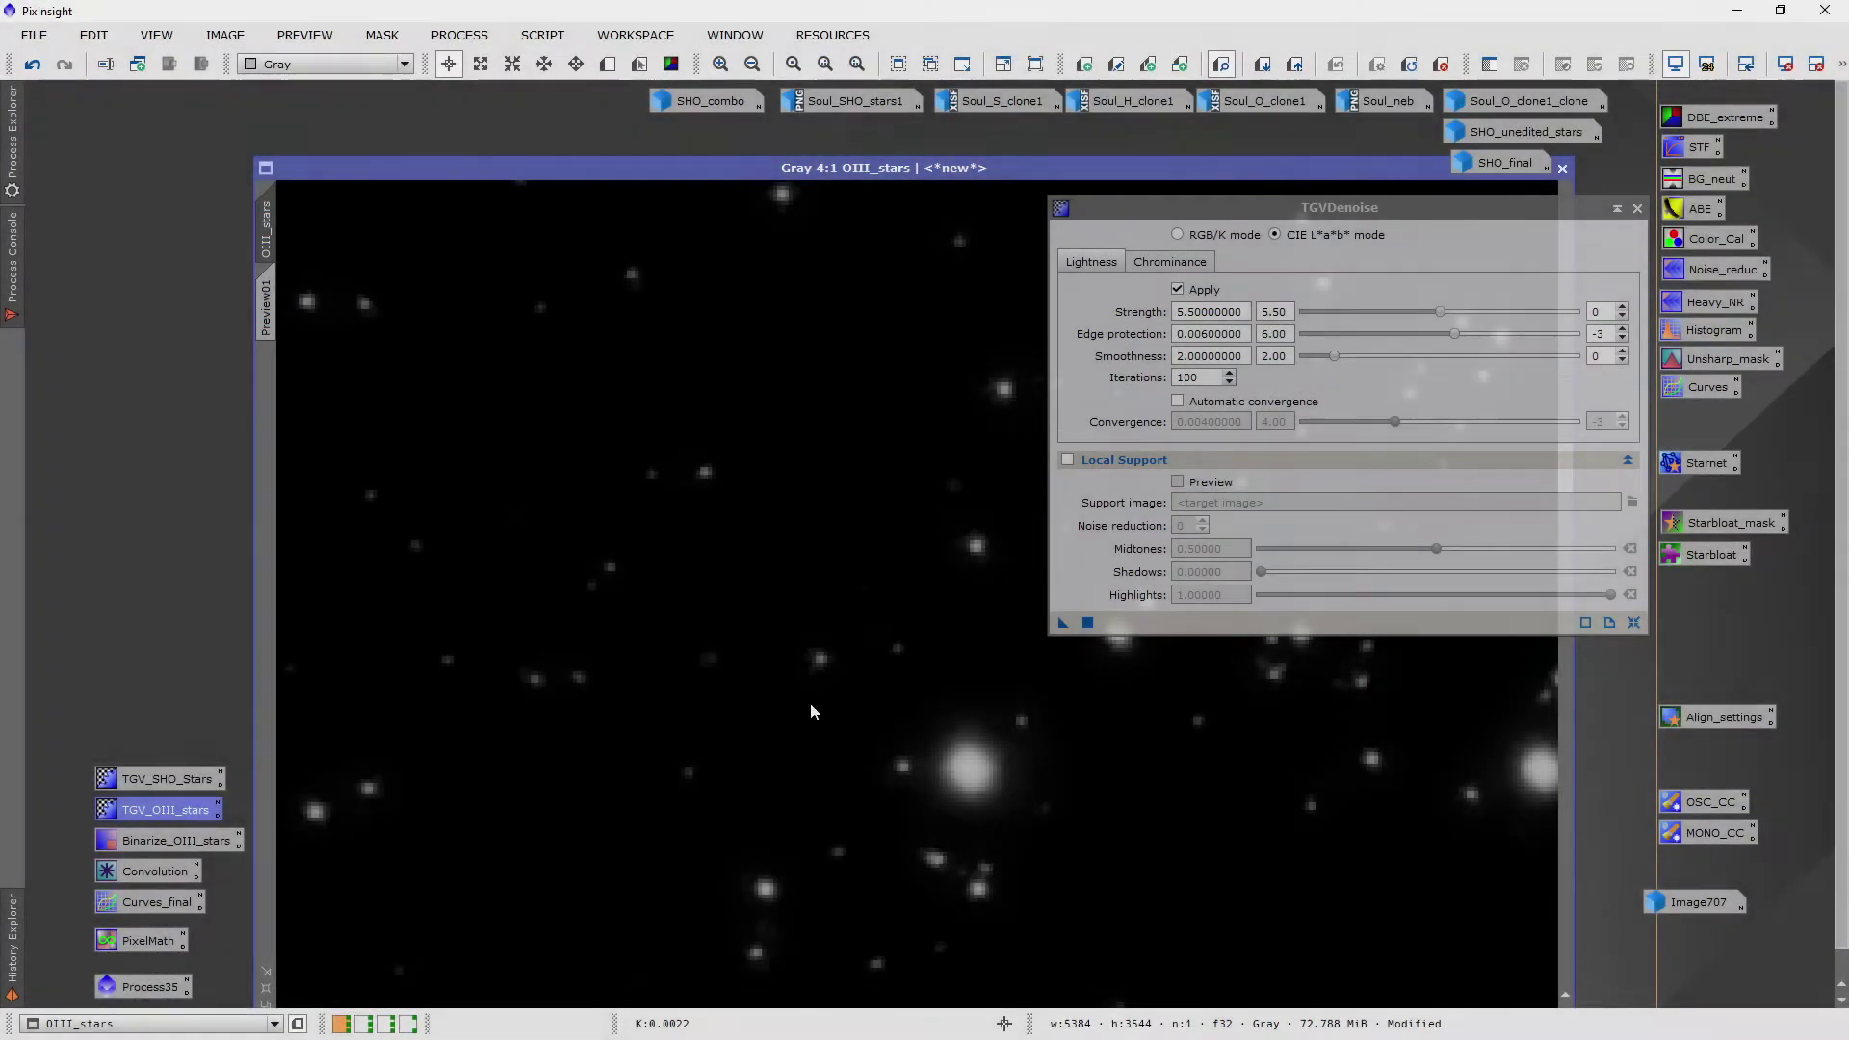
Inspect the denoised stars across OIII_stars, close TGVDenoise and reposition the image in the workspace
scroll(885, 749, "down", 4)
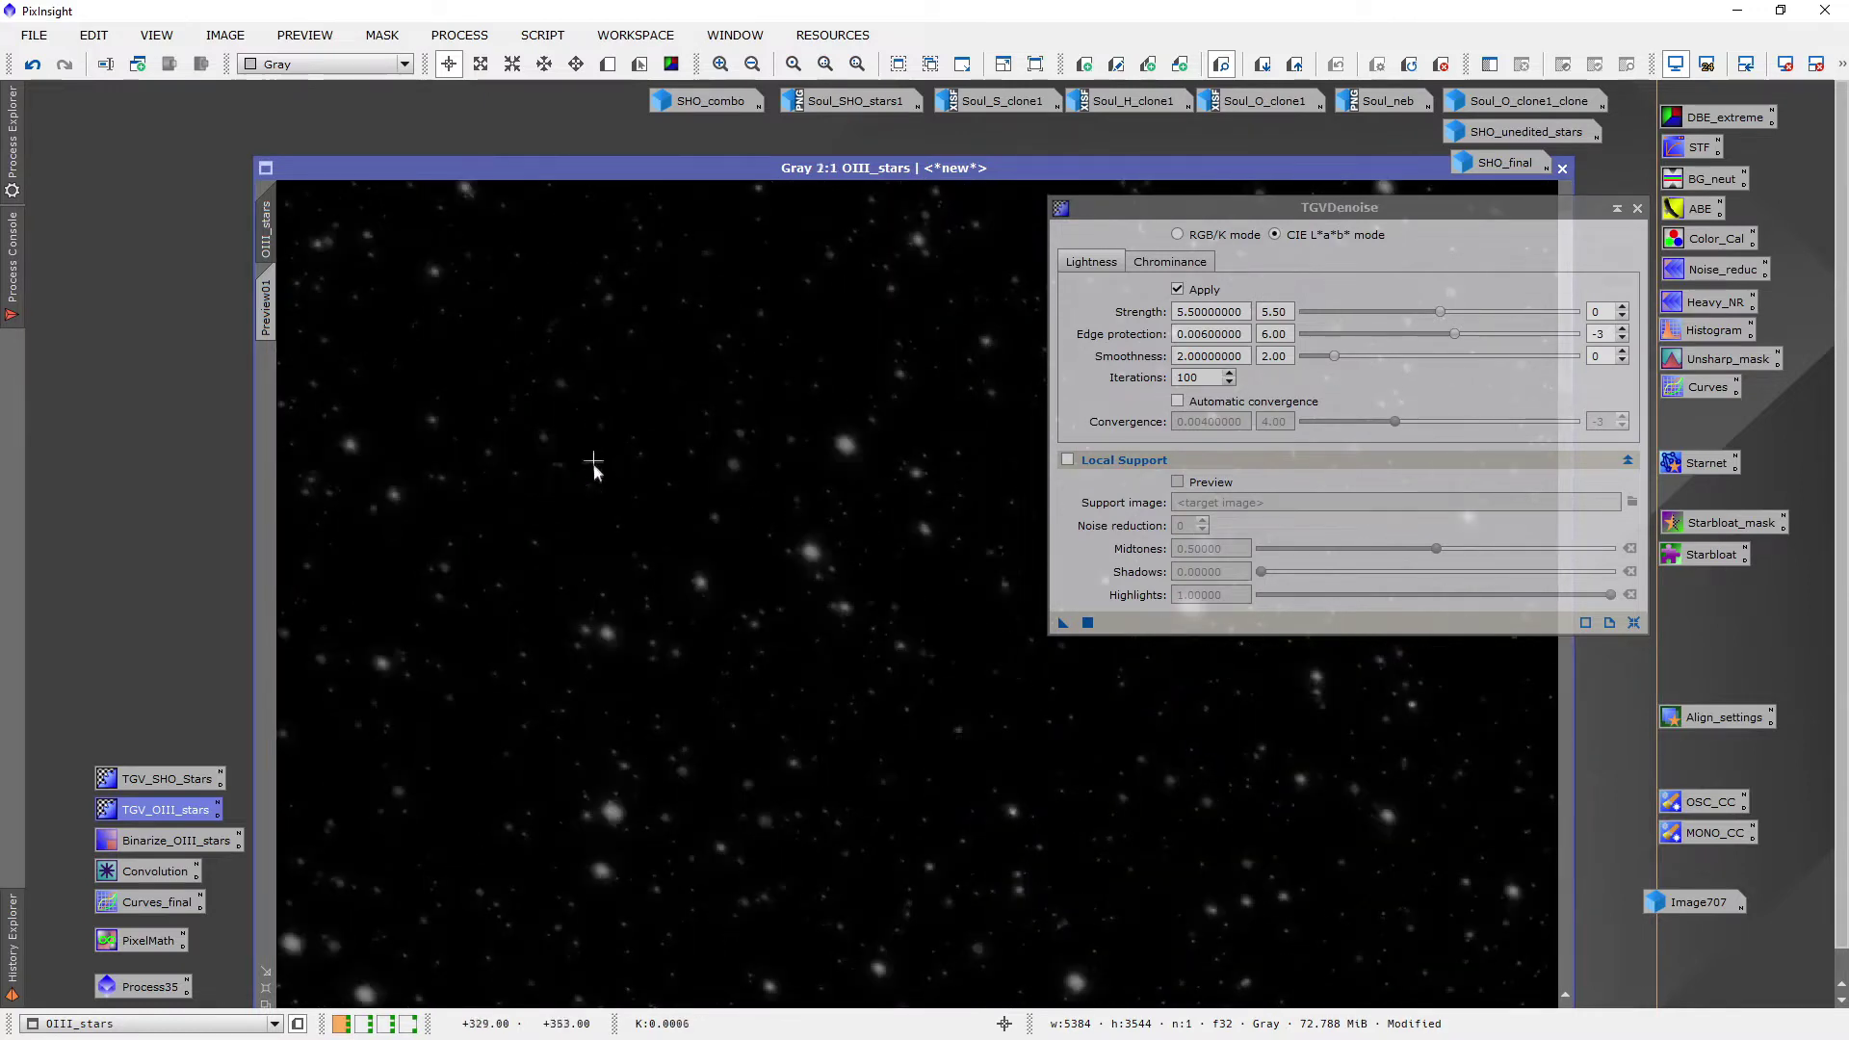
scroll(621, 588, "down", 1)
scroll(752, 459, "up", 3)
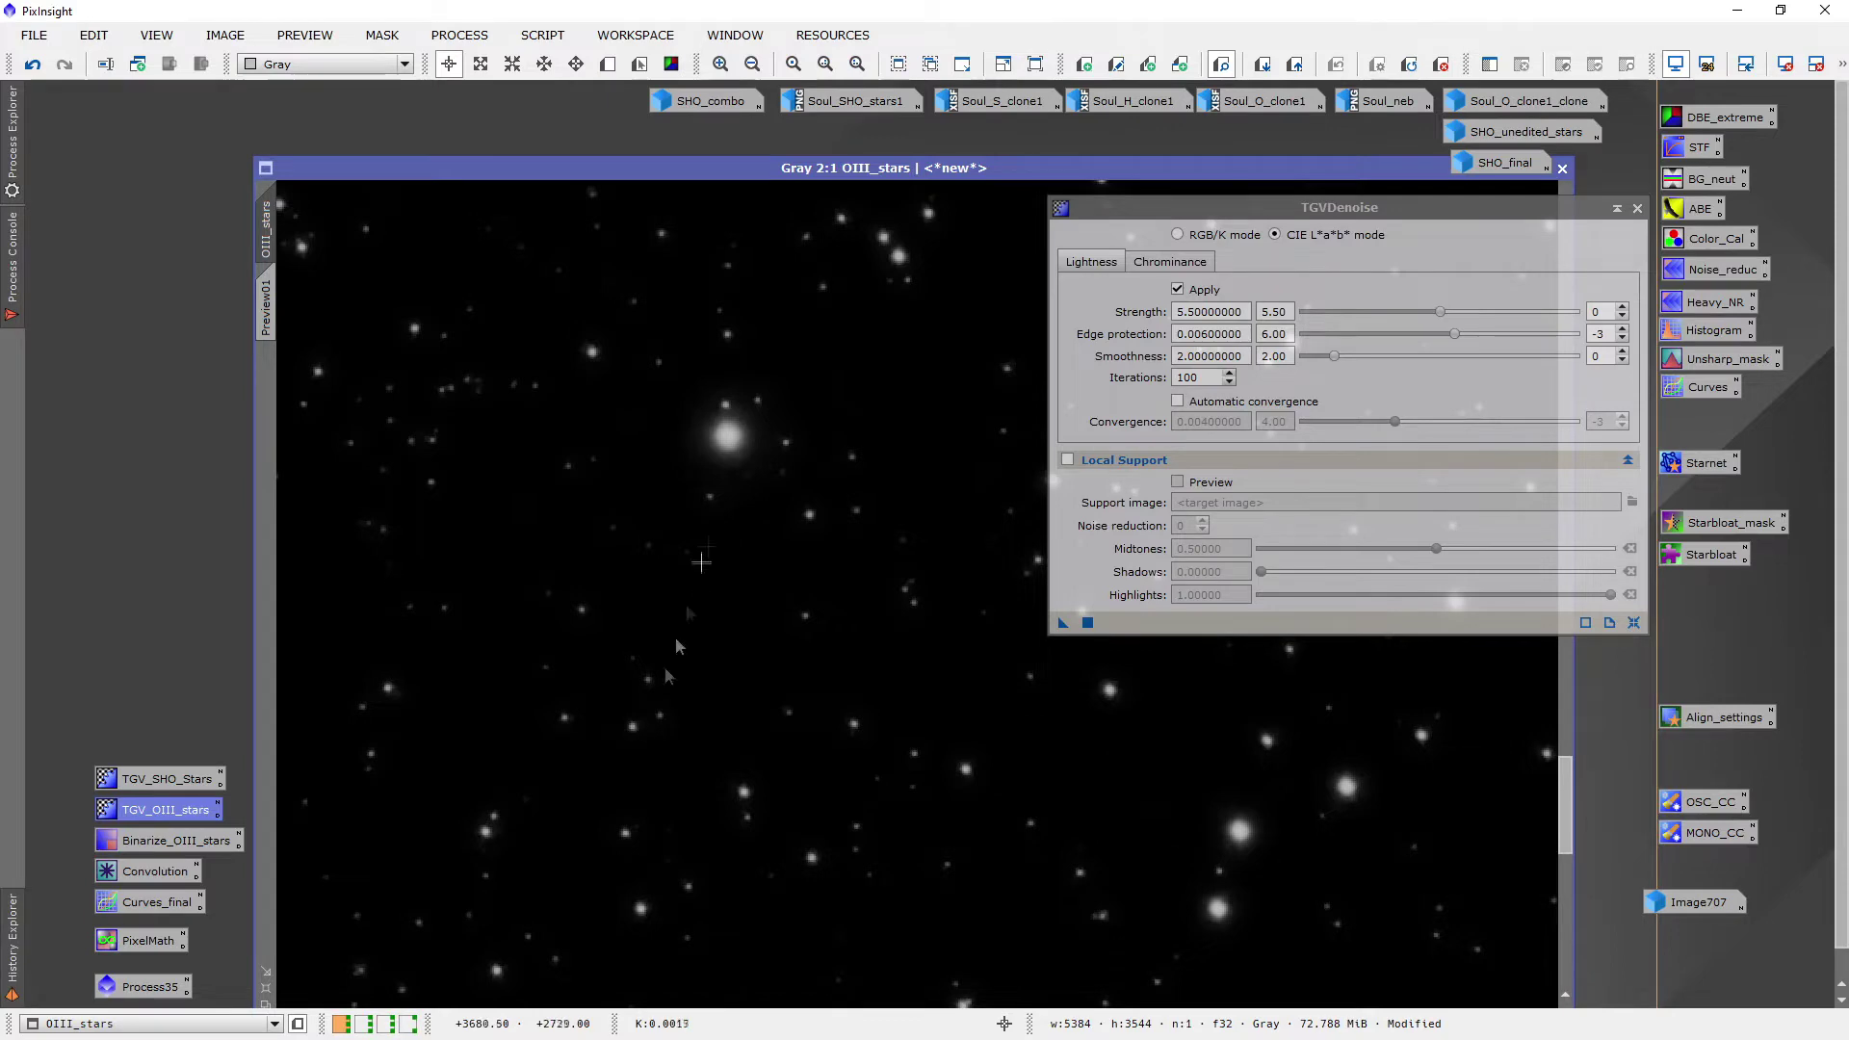
scroll(684, 722, "down", 4)
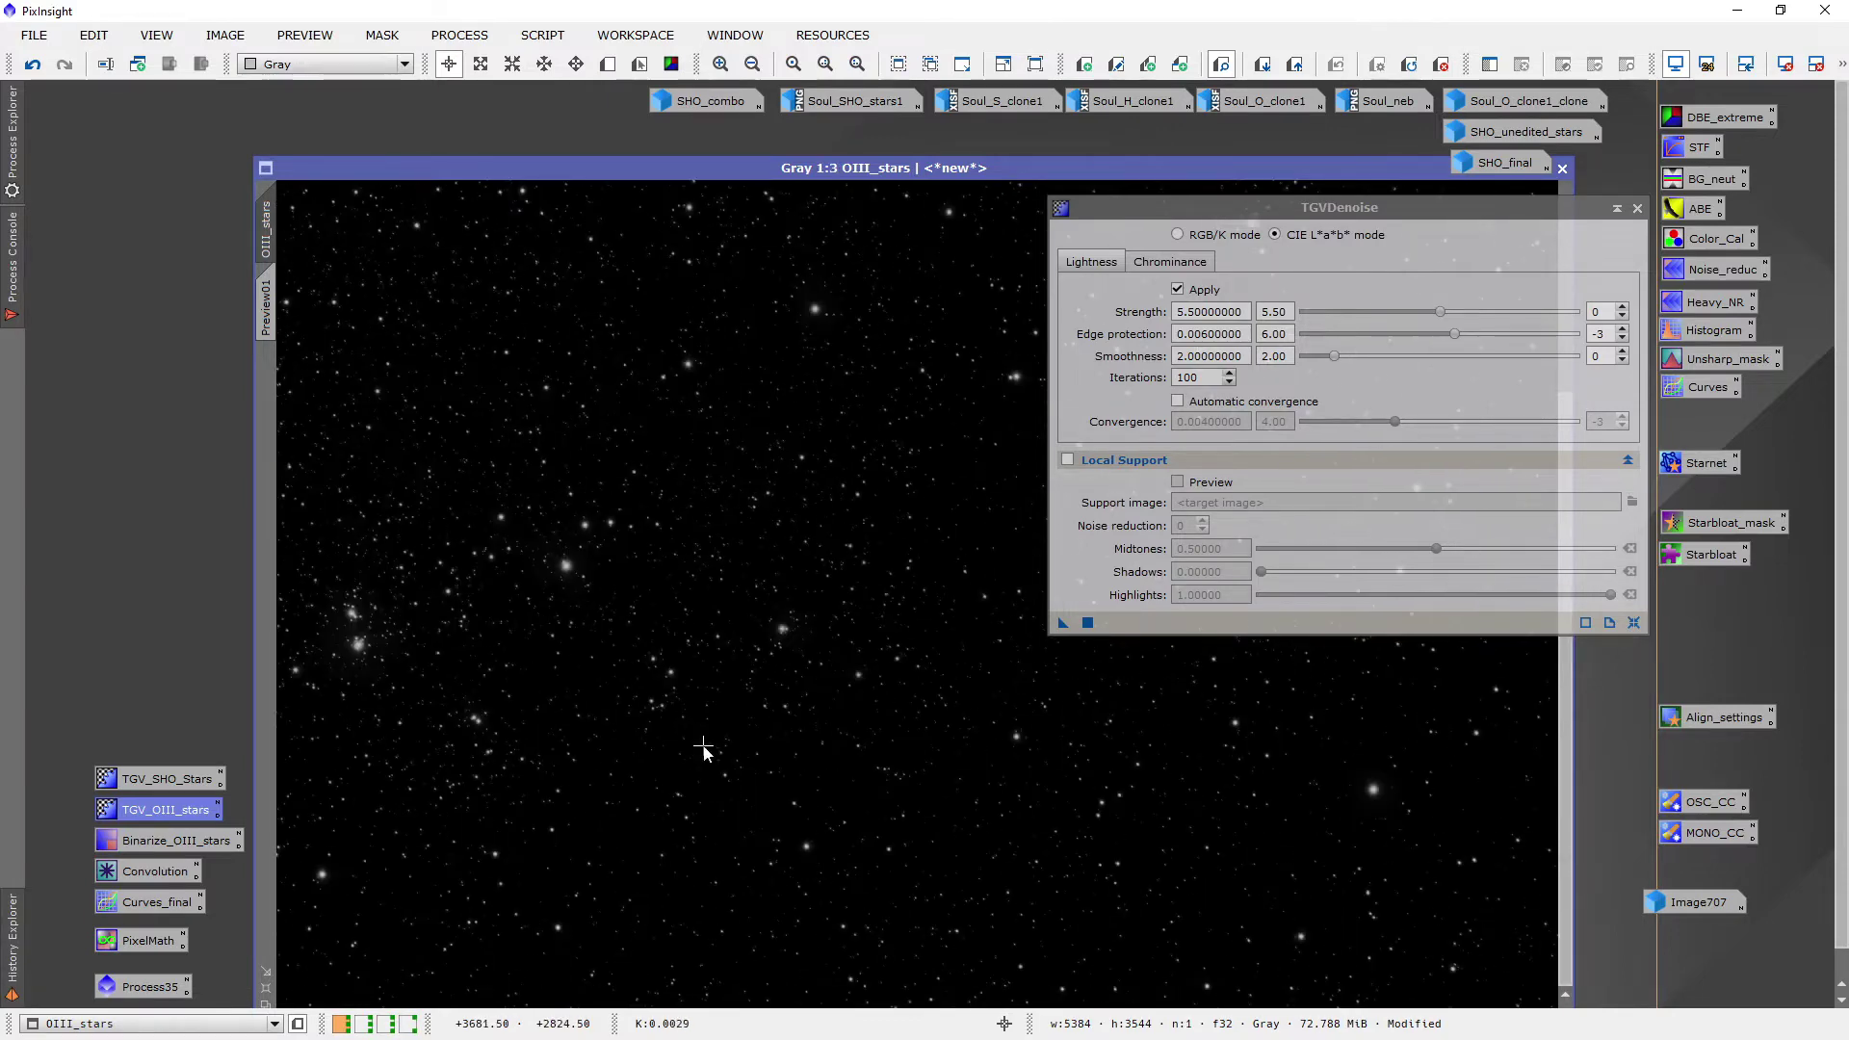
left_click(1637, 208)
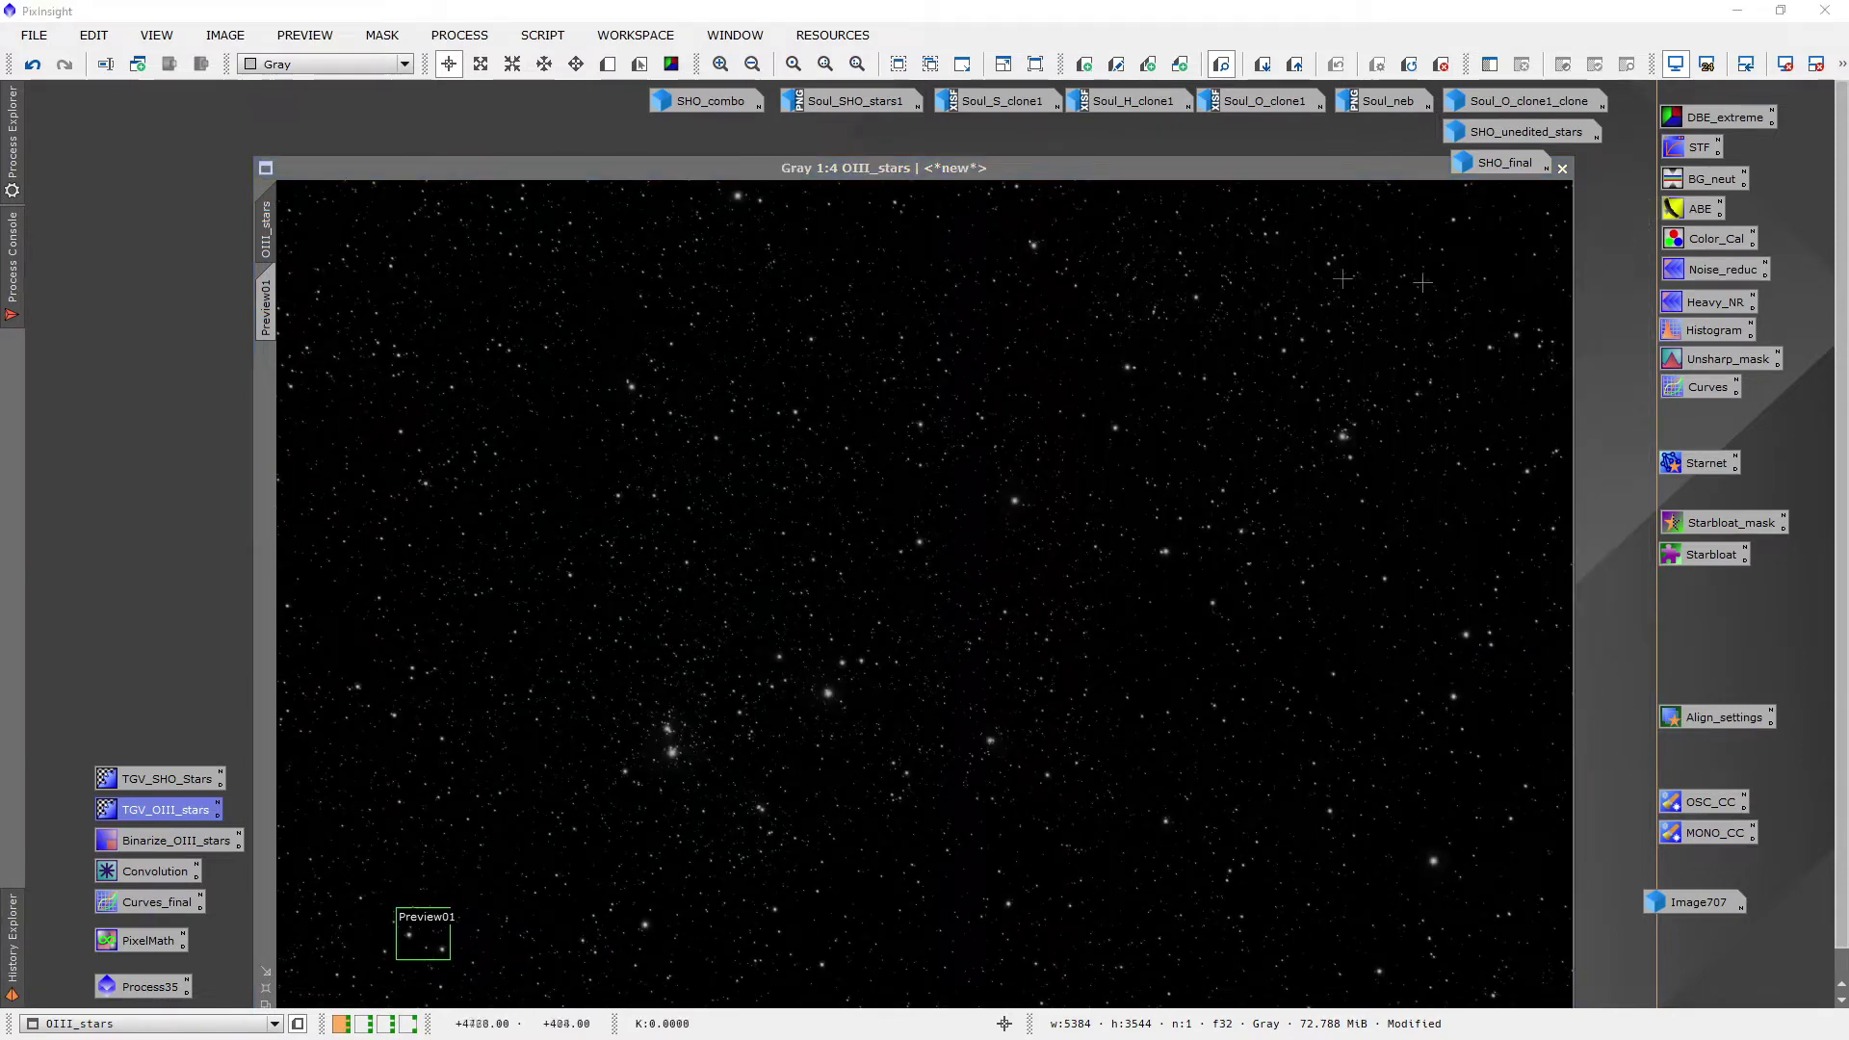
left_click_drag(946, 173, 956, 117)
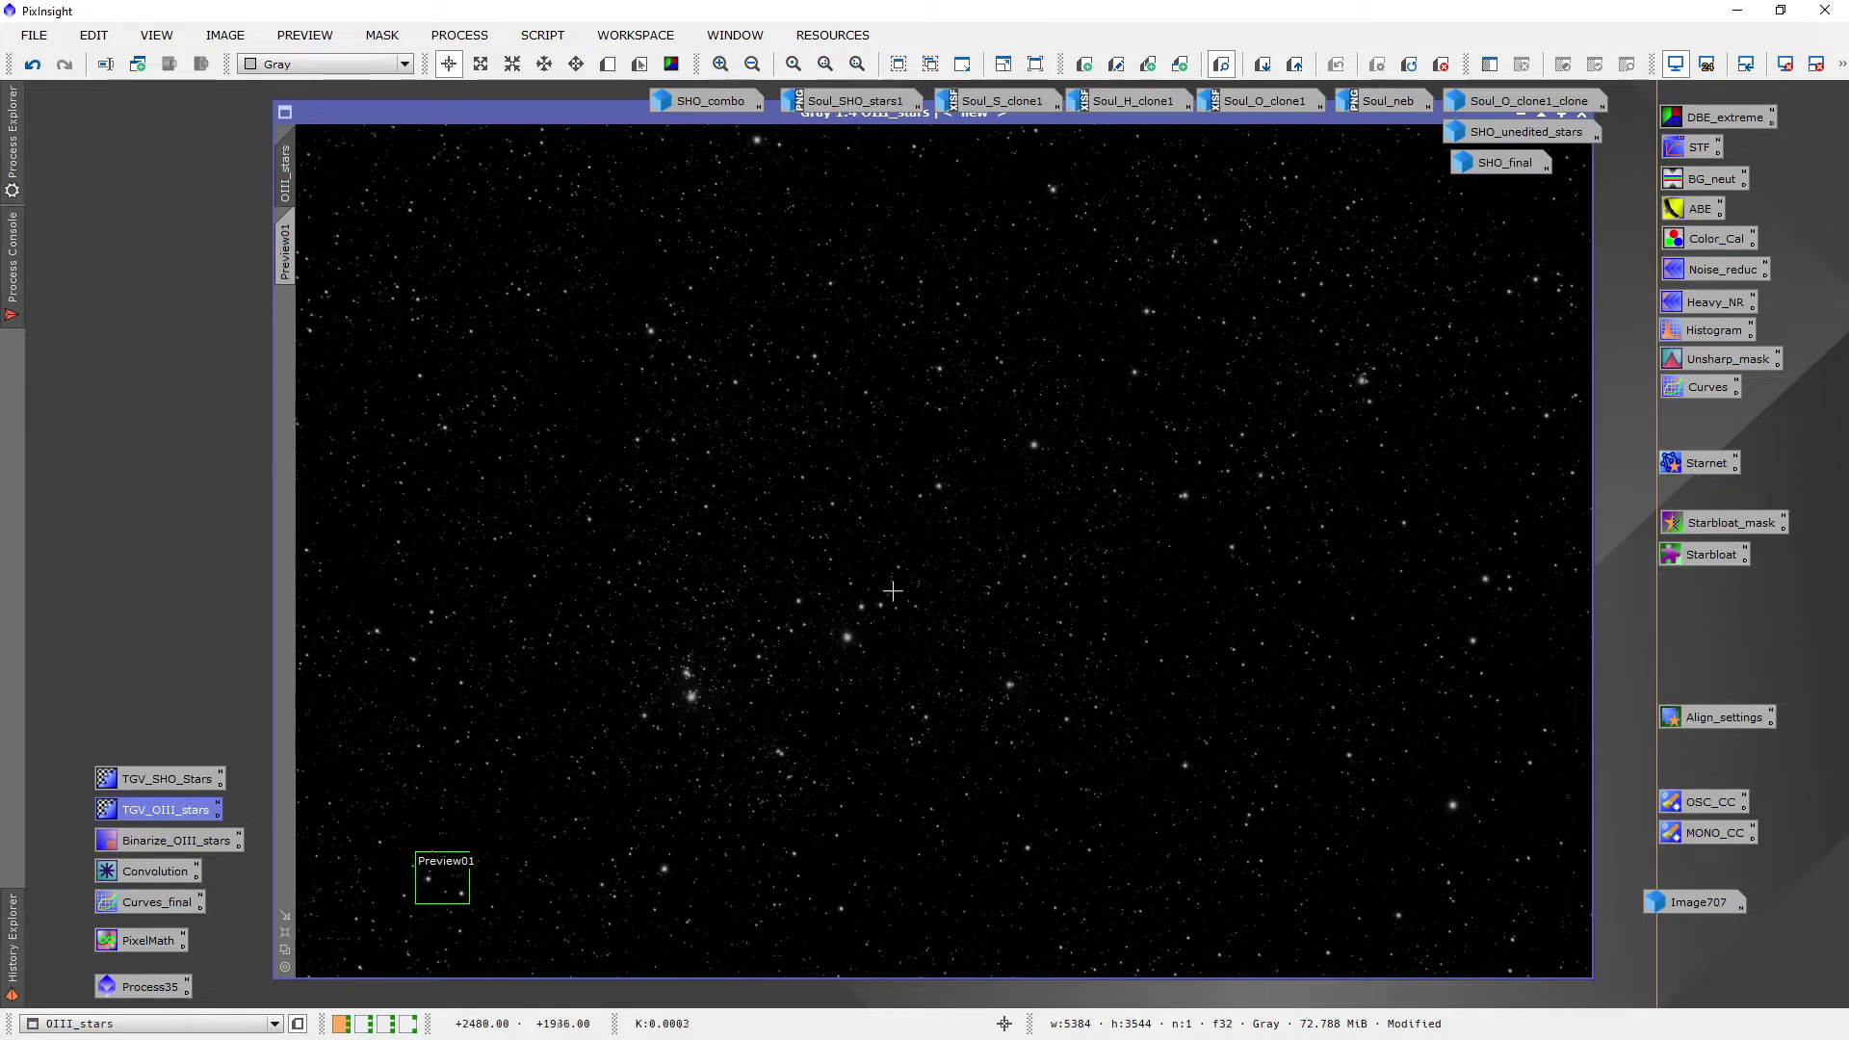
mouse_move(1188, 126)
left_mouse_down()
mouse_move(1184, 163)
mouse_move(1171, 153)
left_mouse_up()
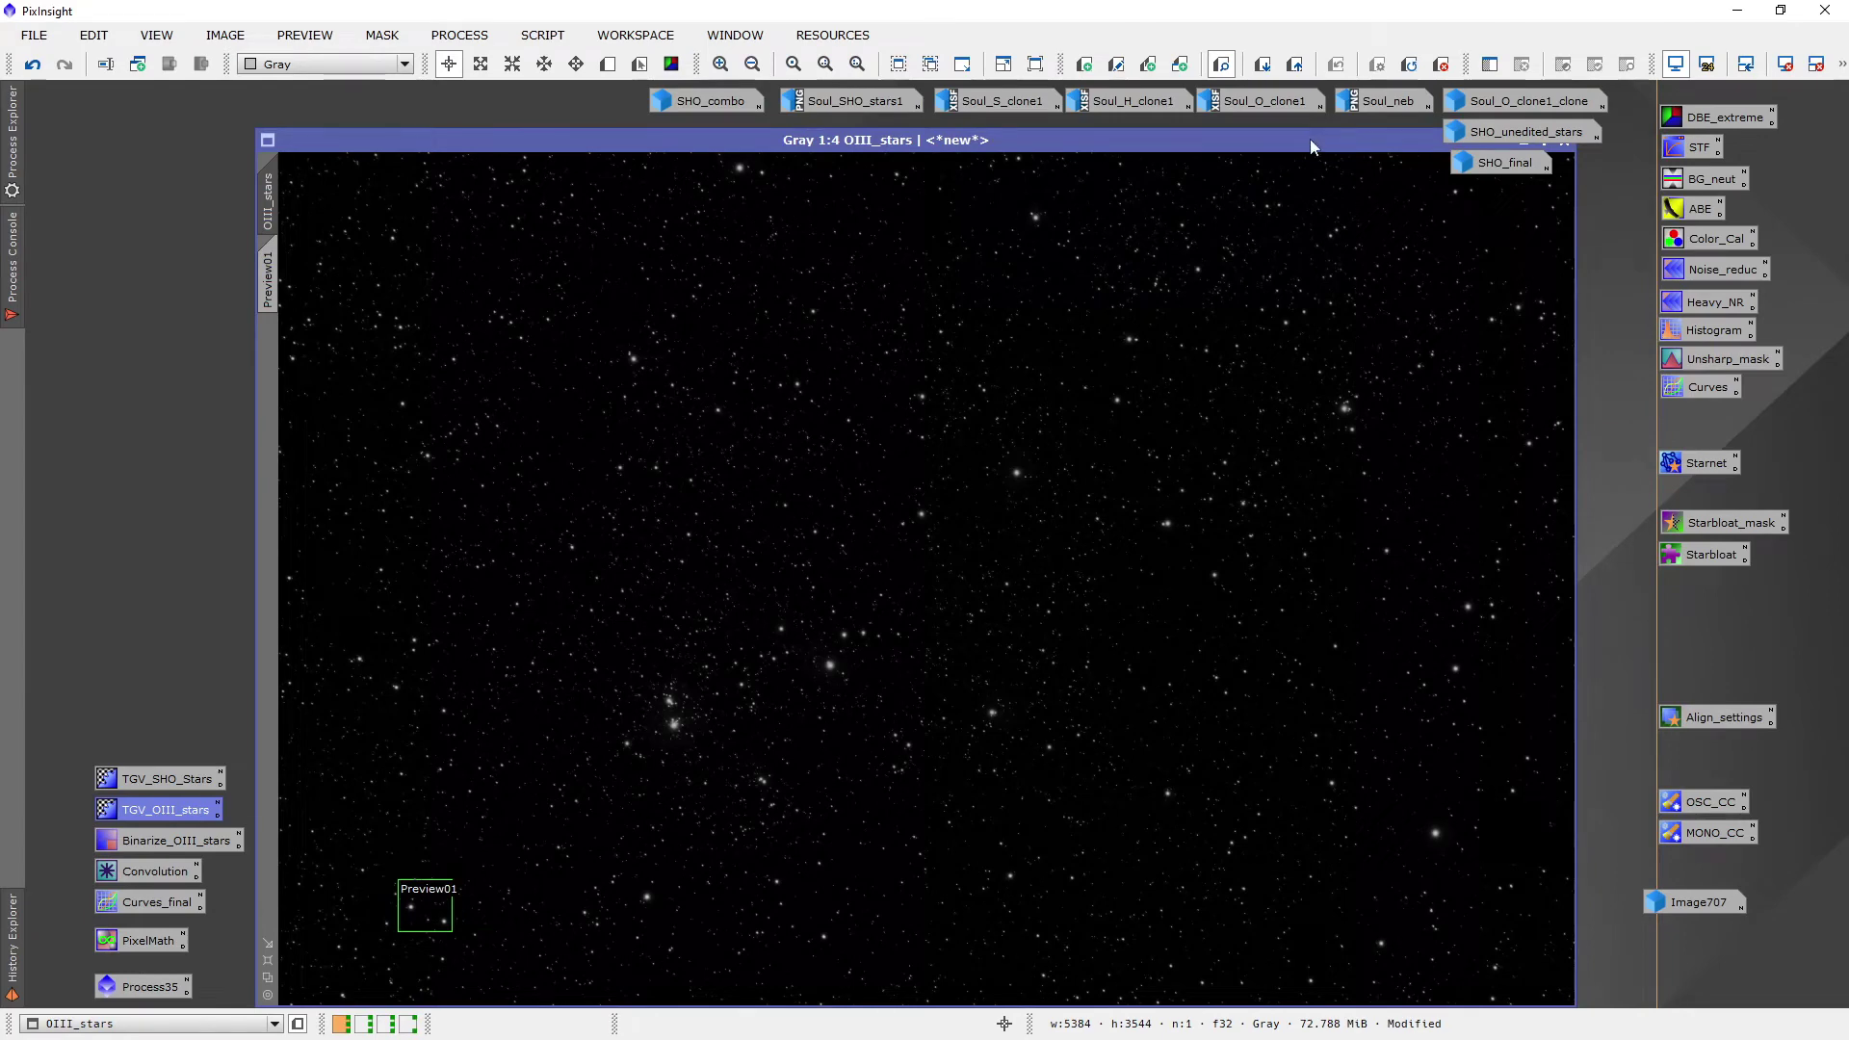
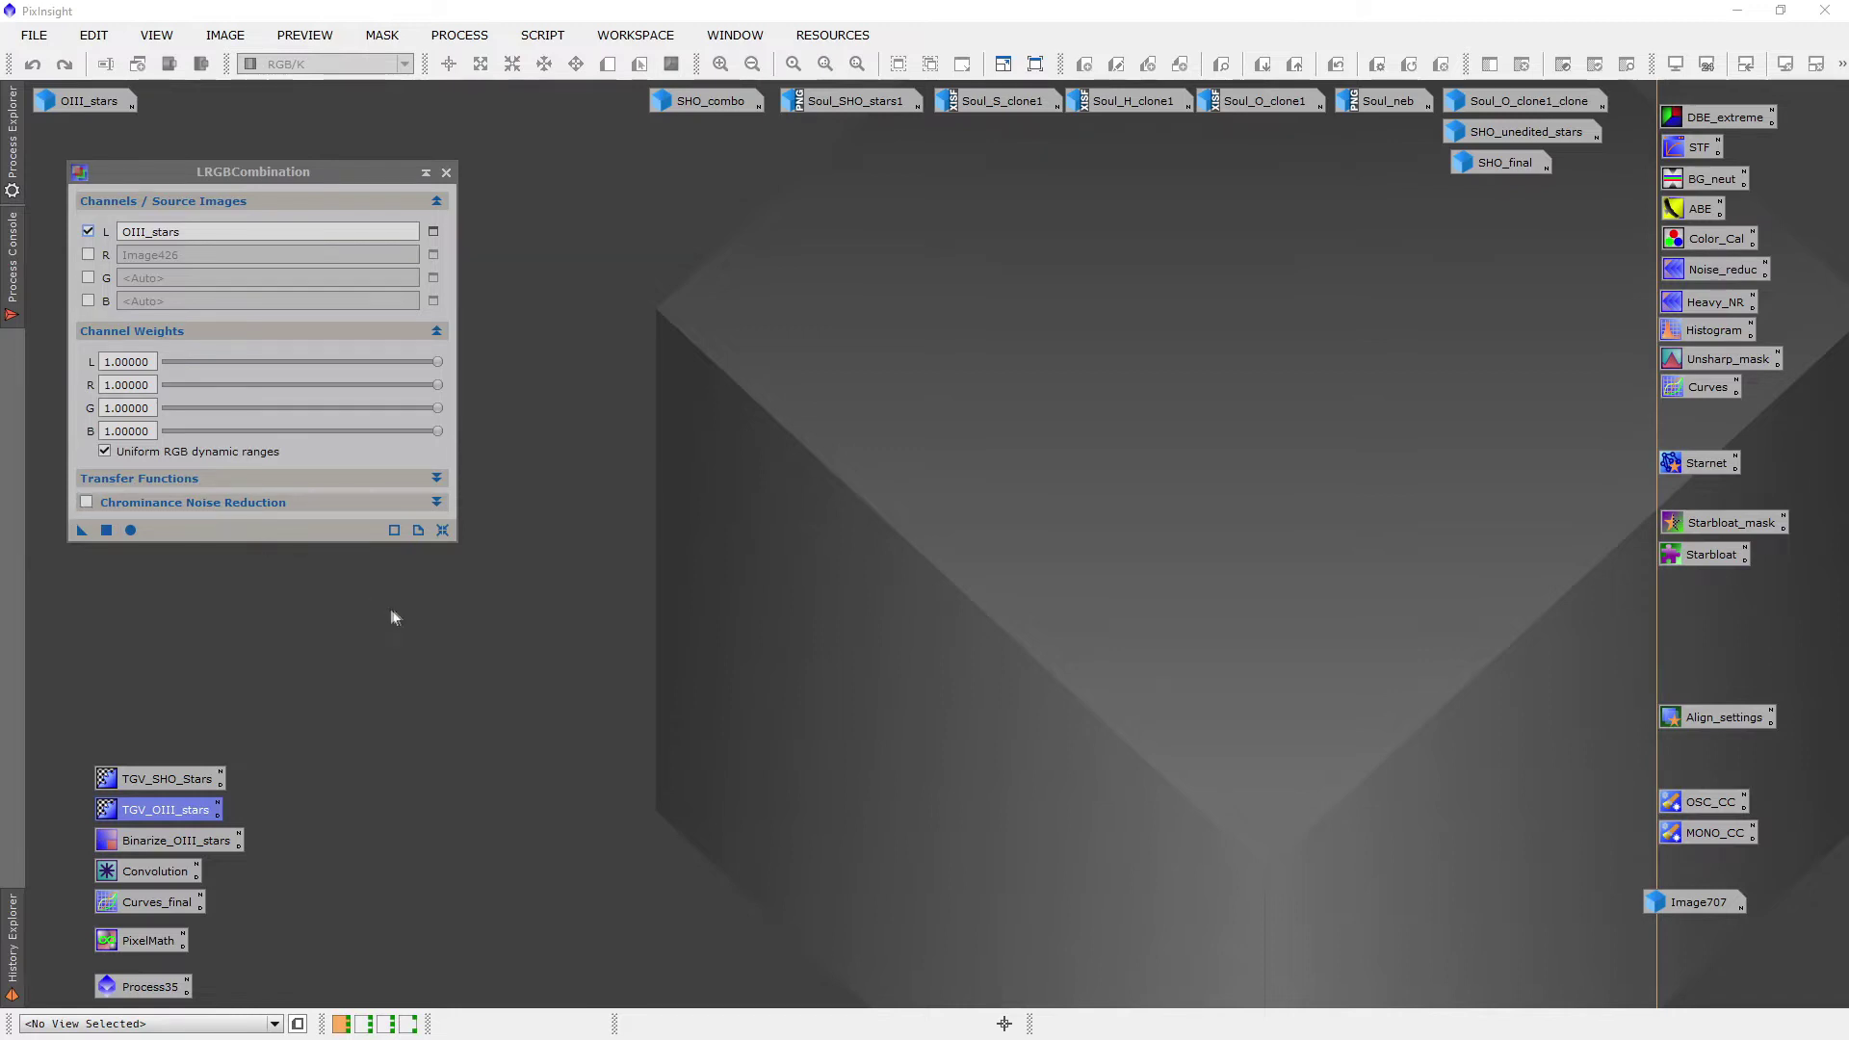
Open Soul_SHO_stars1 and apply LRGBCombination to it with OIII_stars as the luminance channel only
double_click(863, 101)
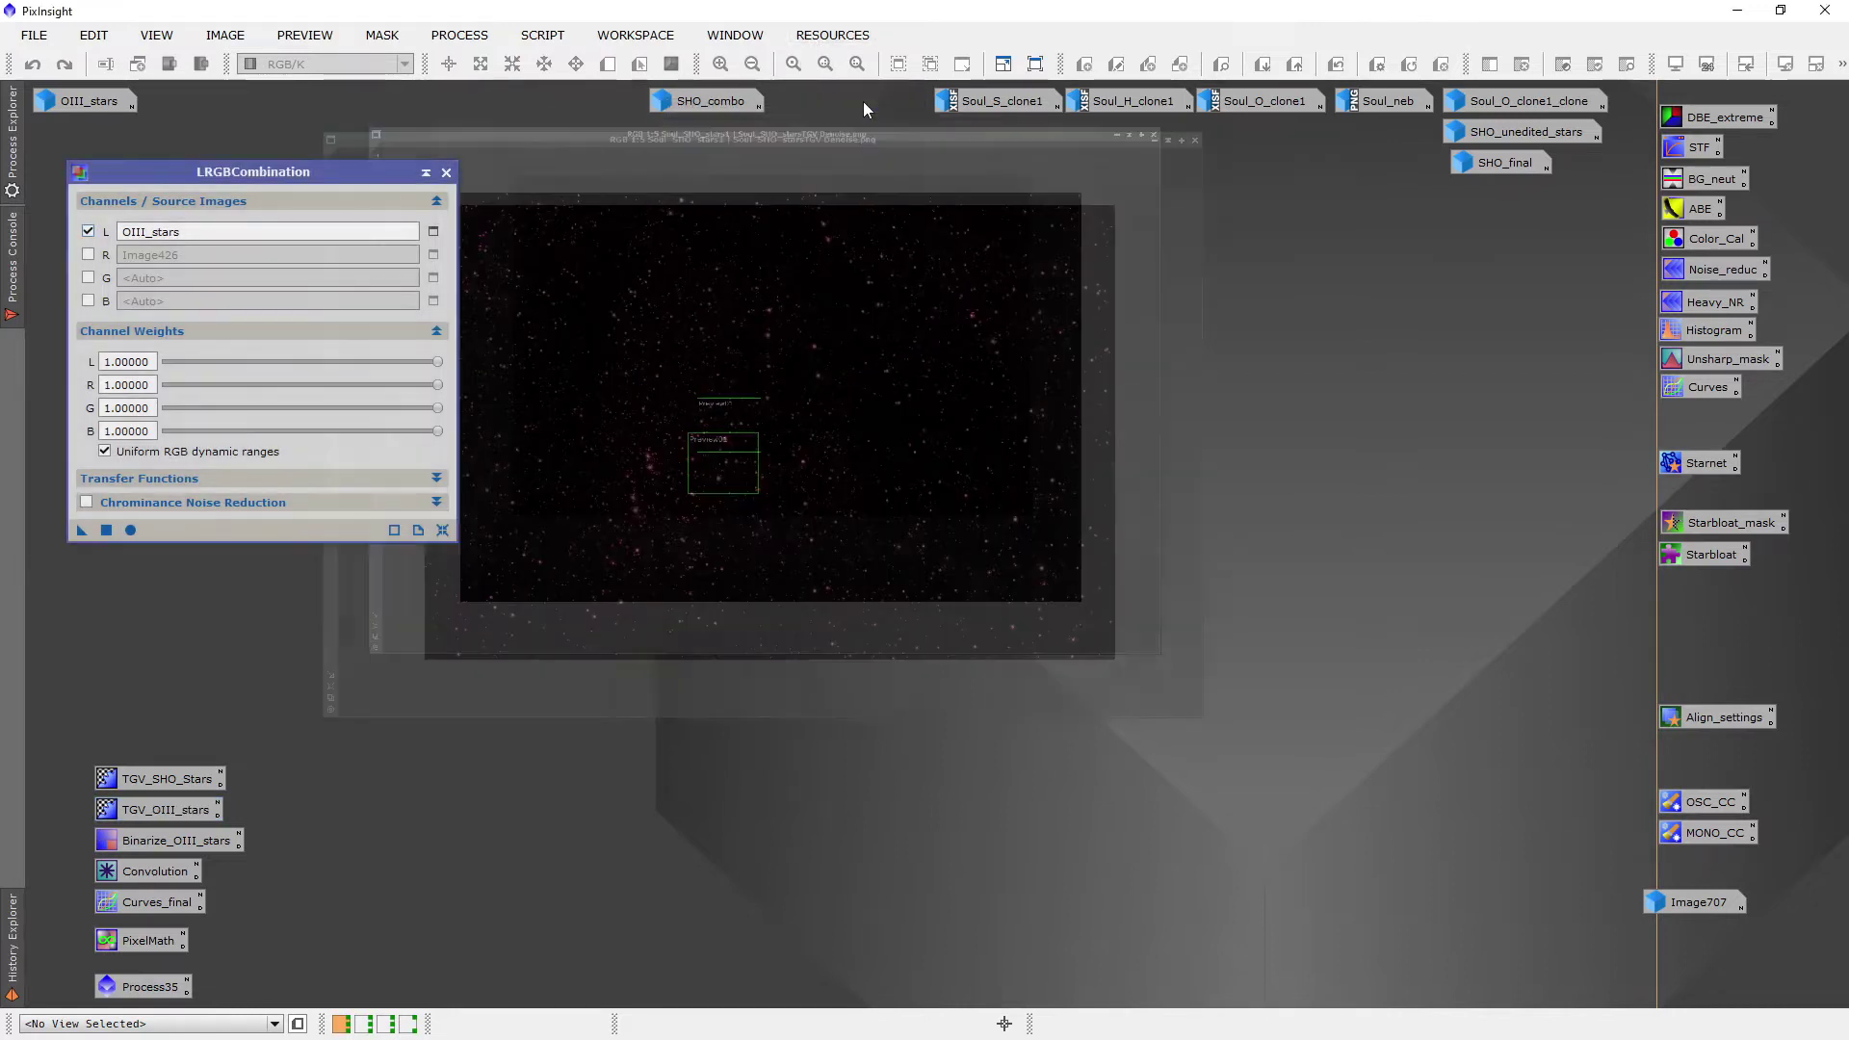
scroll(905, 597, "up", 3)
scroll(905, 597, "up", 1)
scroll(903, 598, "down", 4)
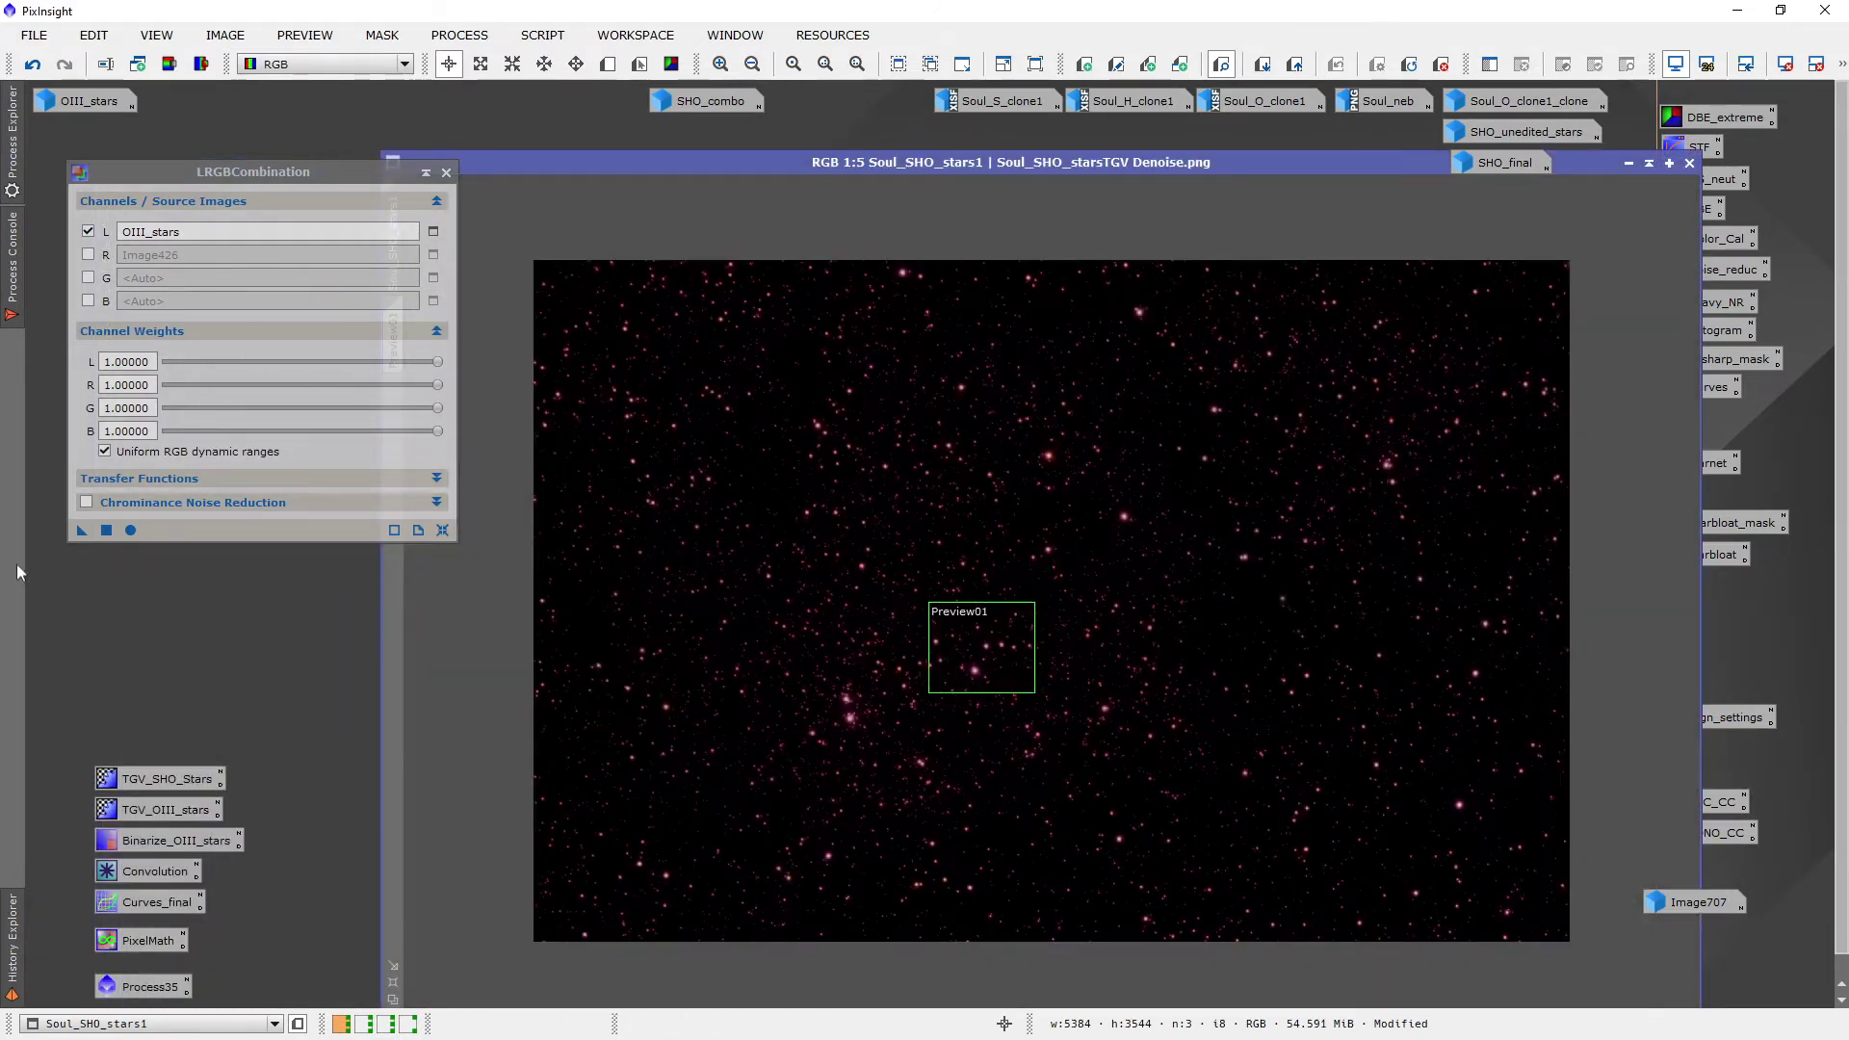
left_click_drag(82, 530, 792, 551)
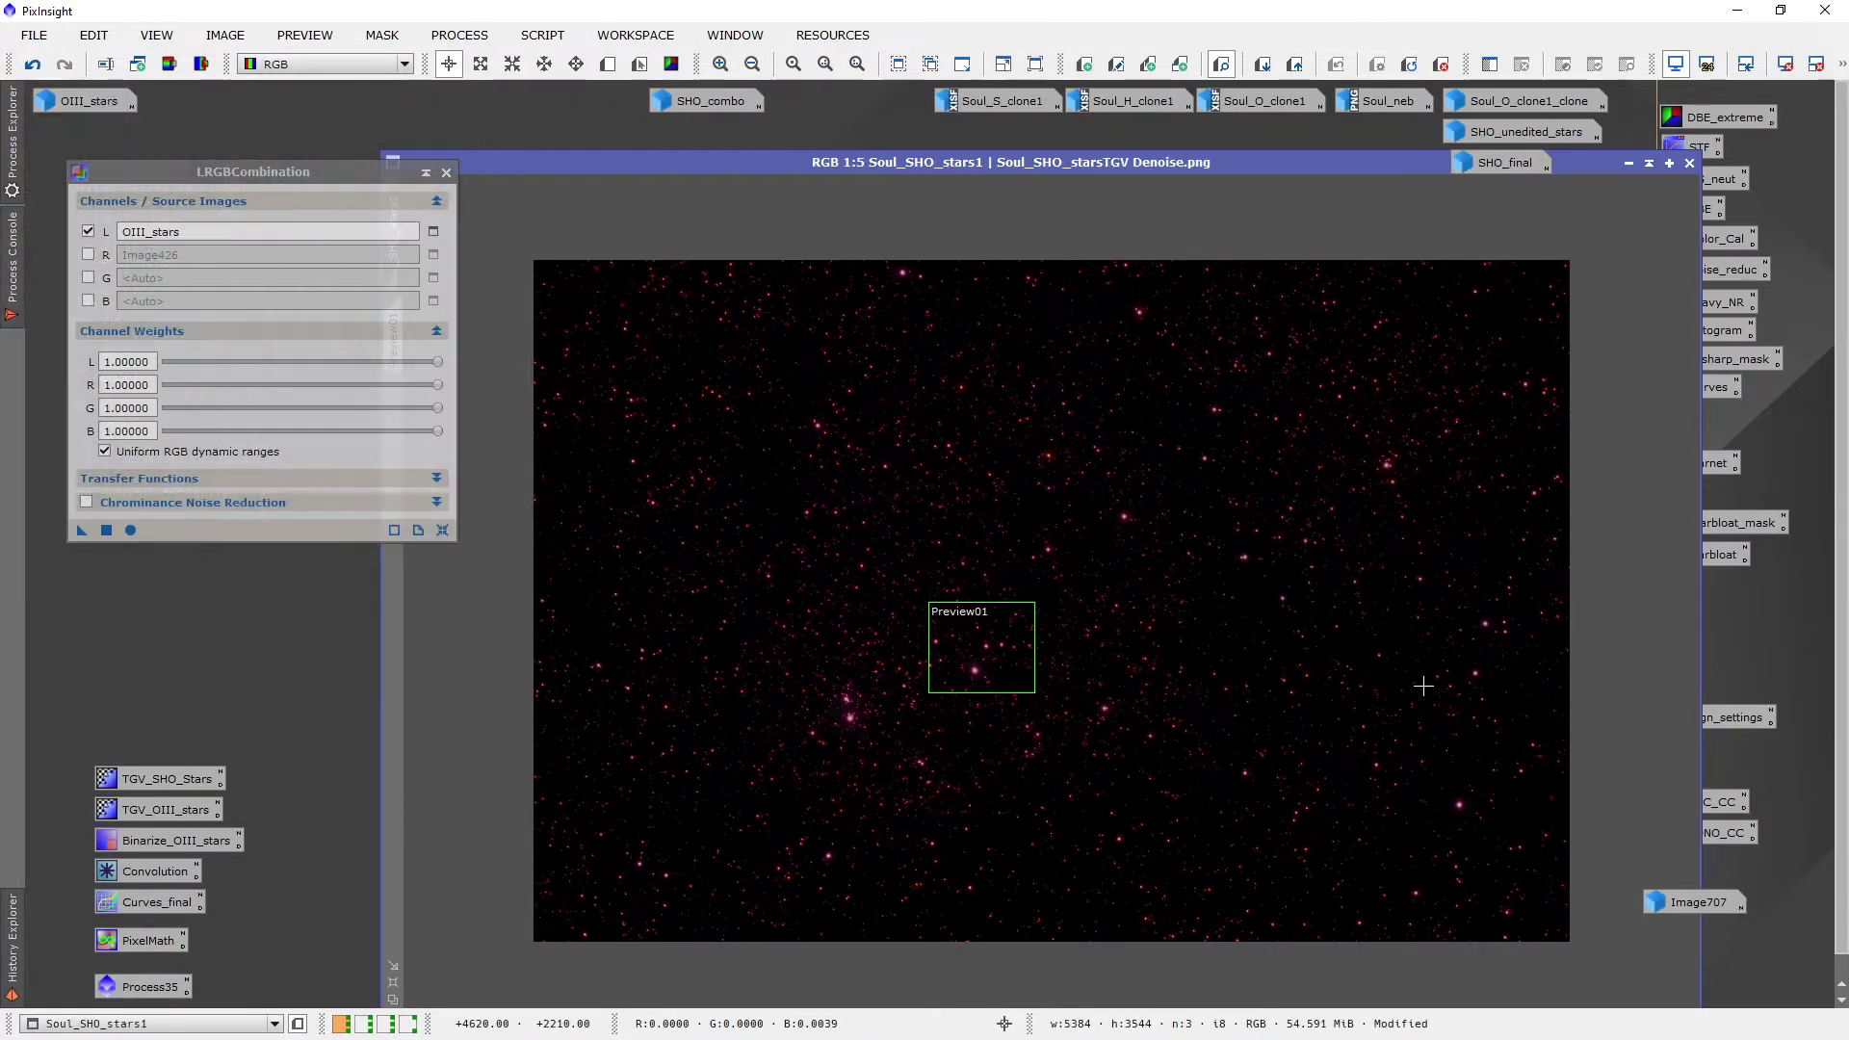
Examine the size and halos of the stars in Soul_SHO_stars1 around Preview01 after the luminance combination
left_click_drag(765, 164, 729, 142)
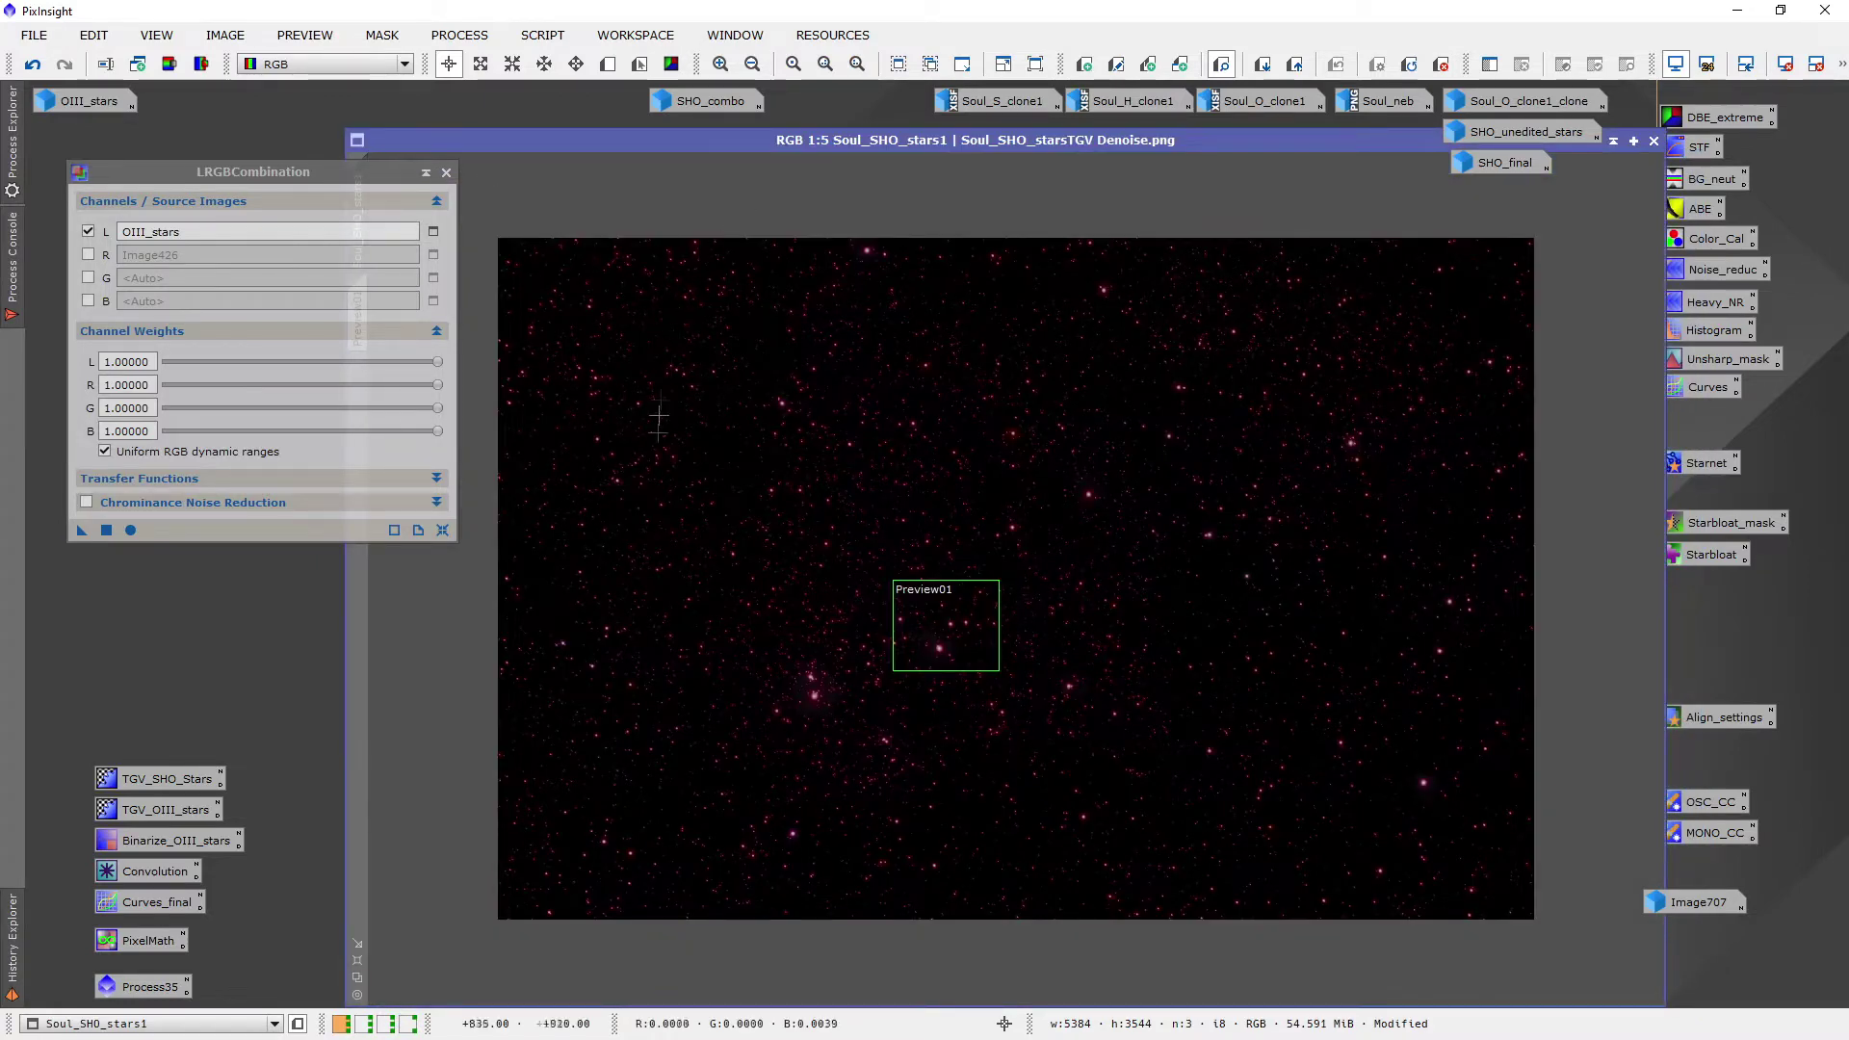
scroll(784, 582, "up", 5)
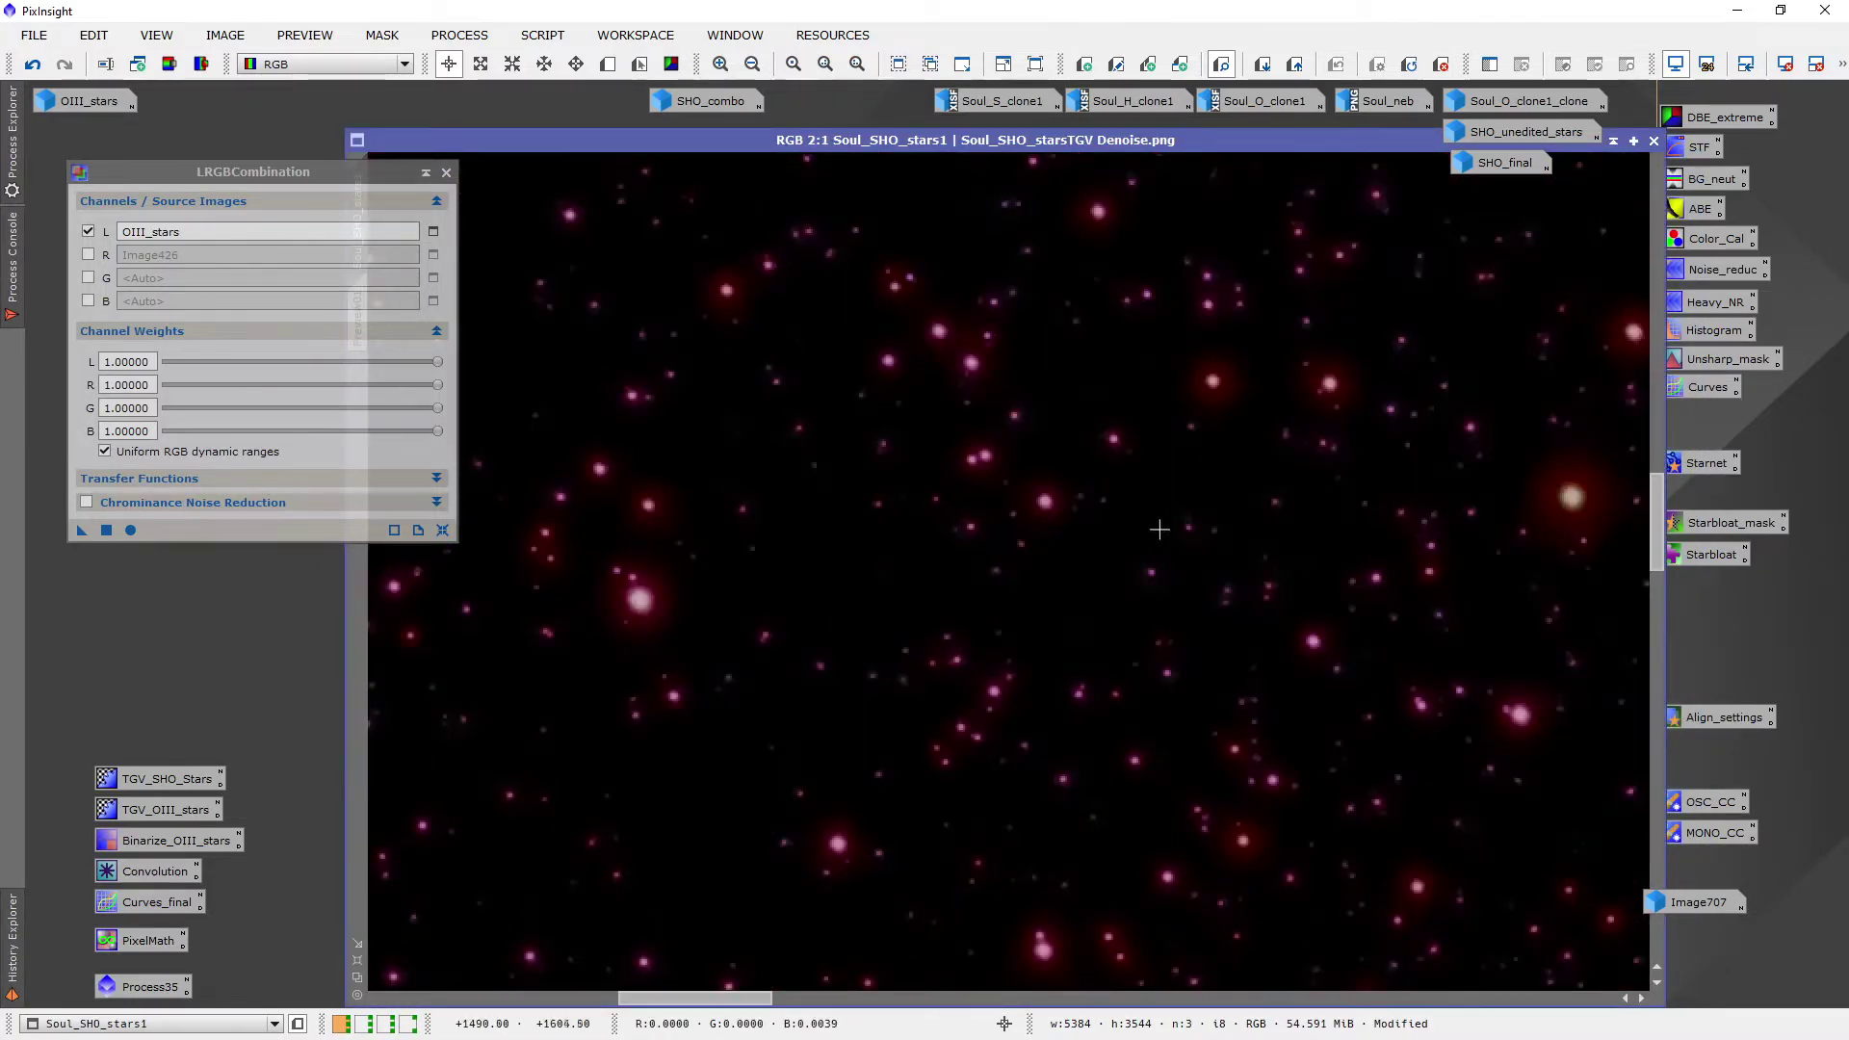
scroll(1185, 578, "down", 1)
scroll(1344, 724, "up", 2)
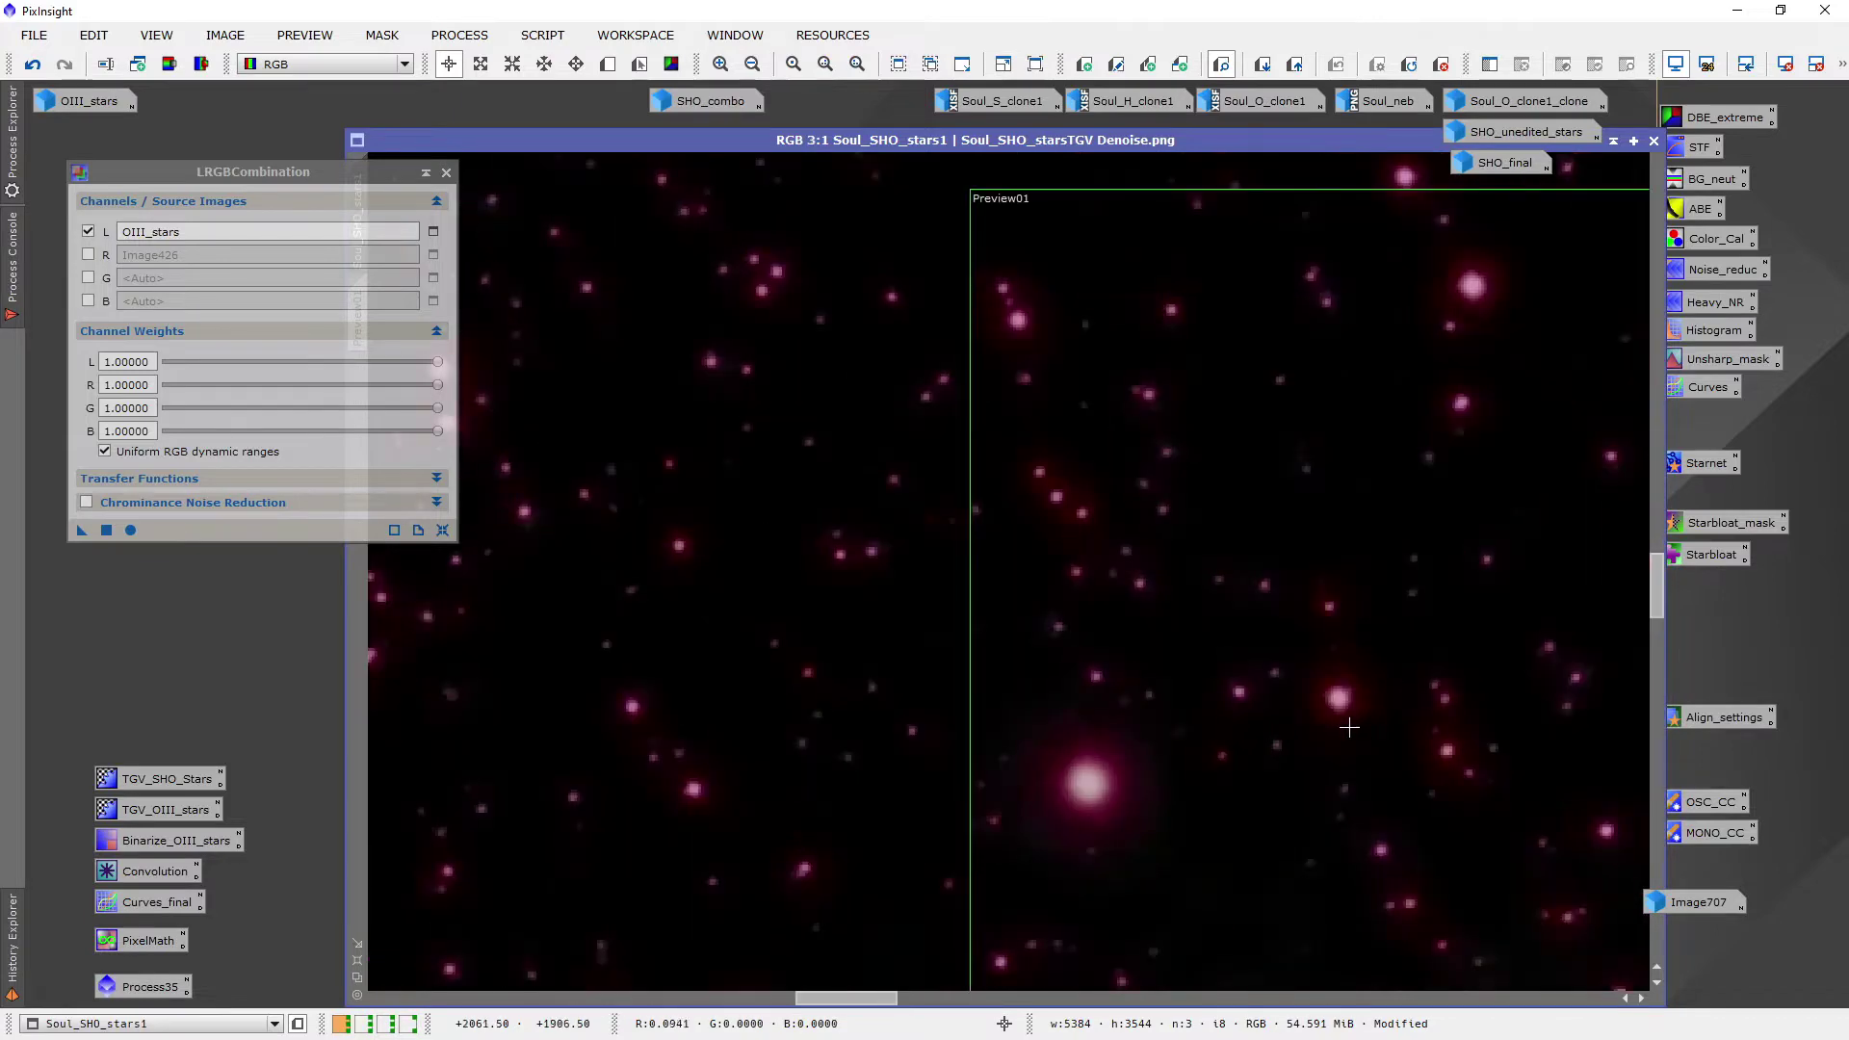
scroll(1344, 724, "up", 1)
scroll(1328, 713, "down", 1)
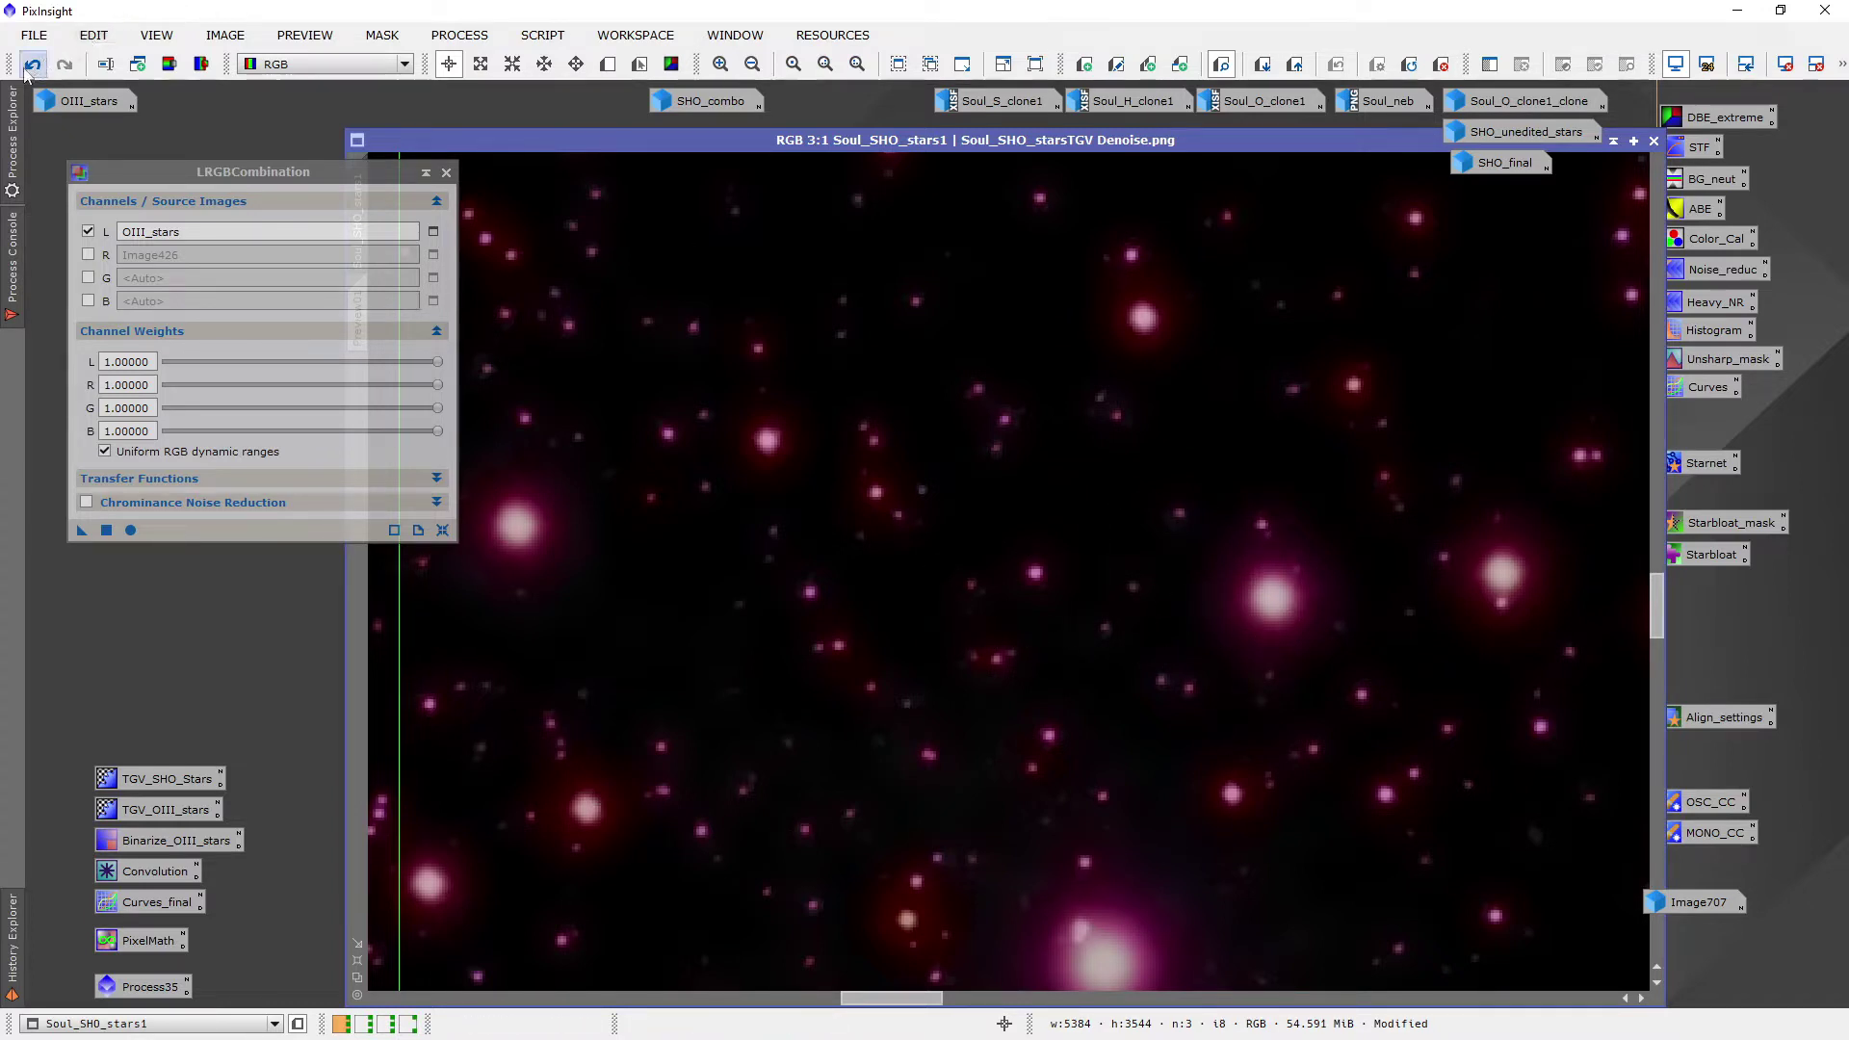
Compare the star brightness and color in Soul_SHO_stars1 before and after the LRGBCombination, and check the stars around Preview01
left_click(28, 69)
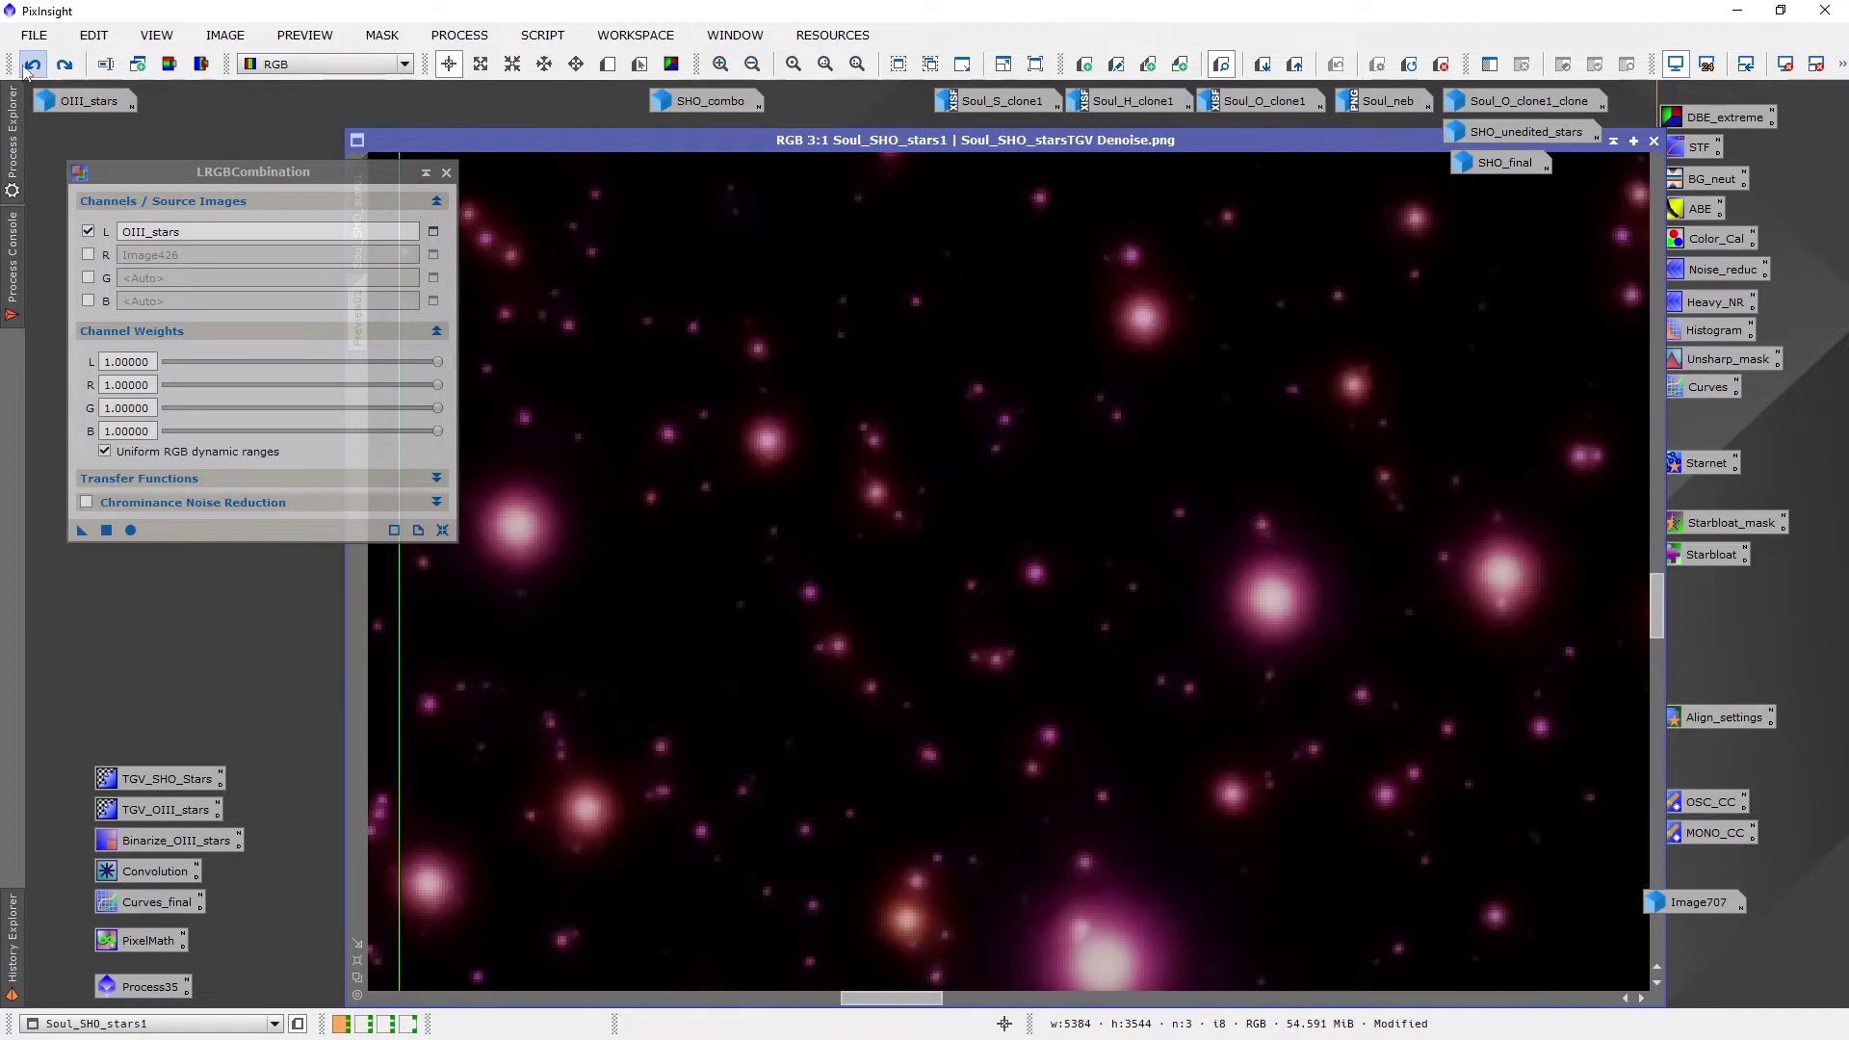
left_click(68, 67)
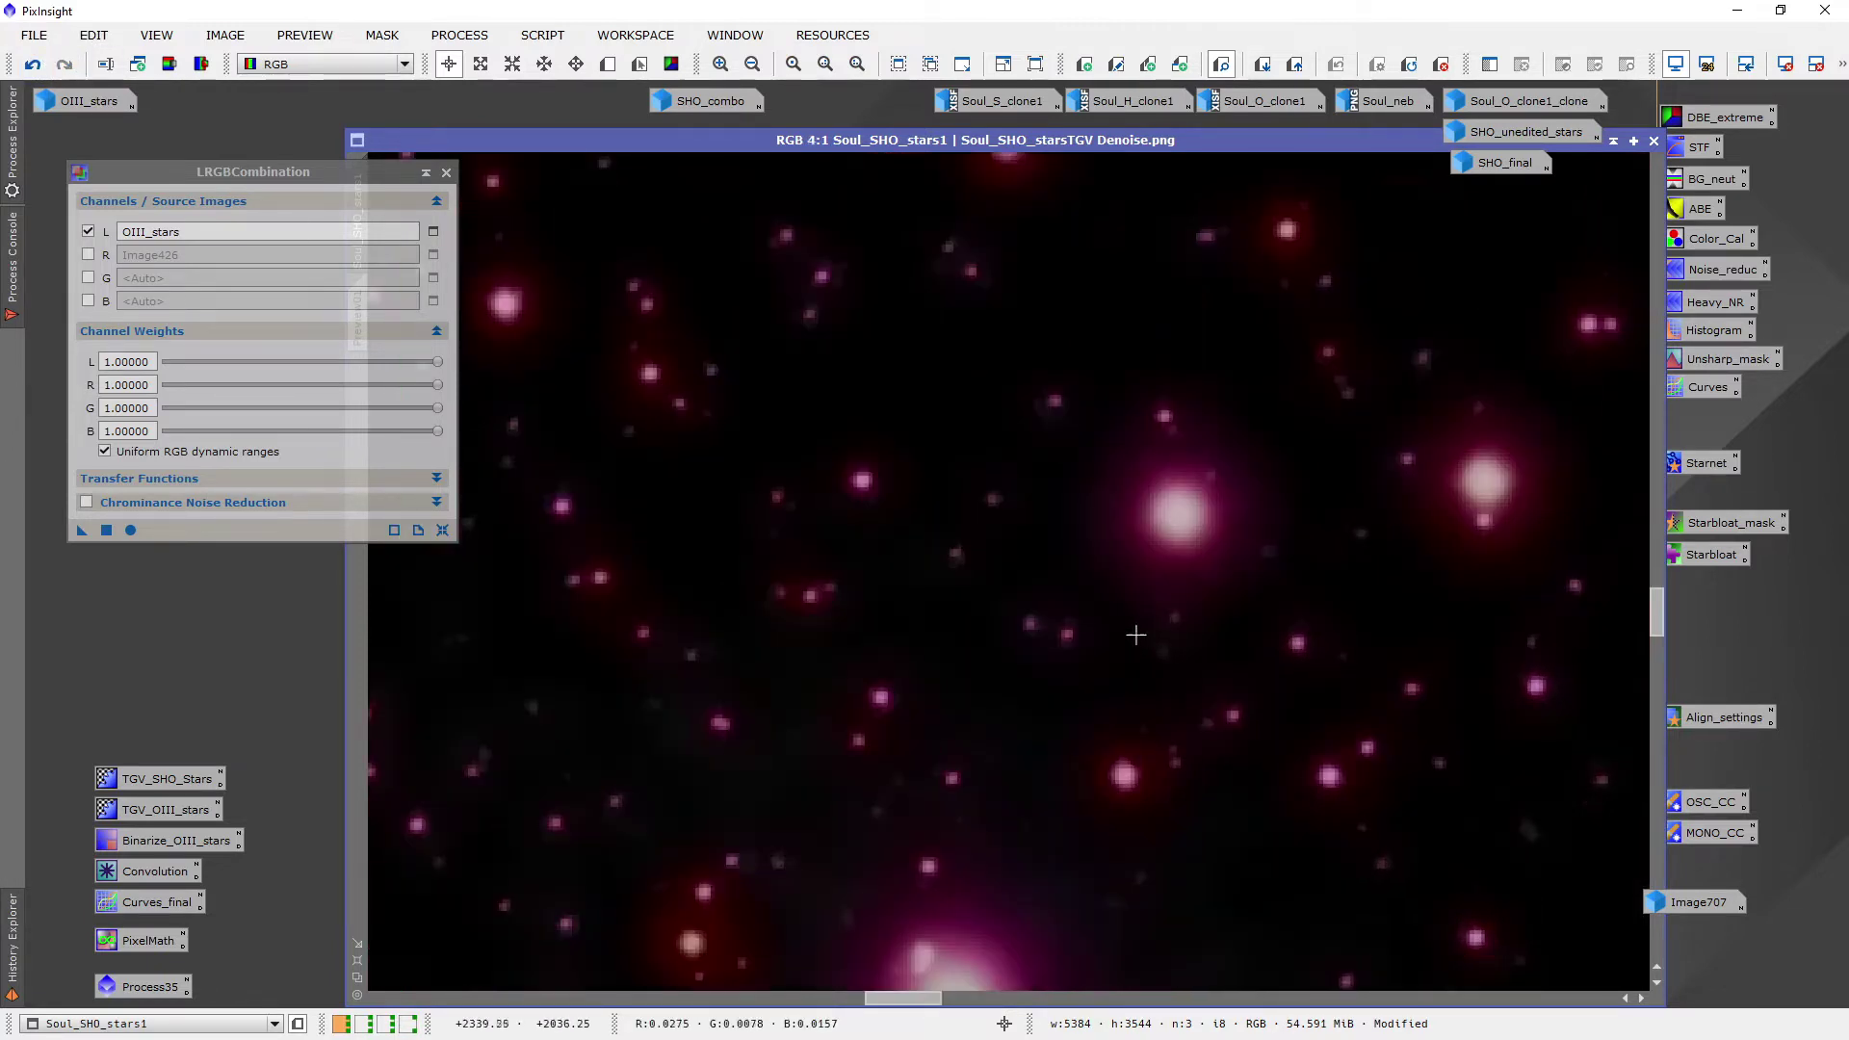
scroll(1136, 636, "down", 1)
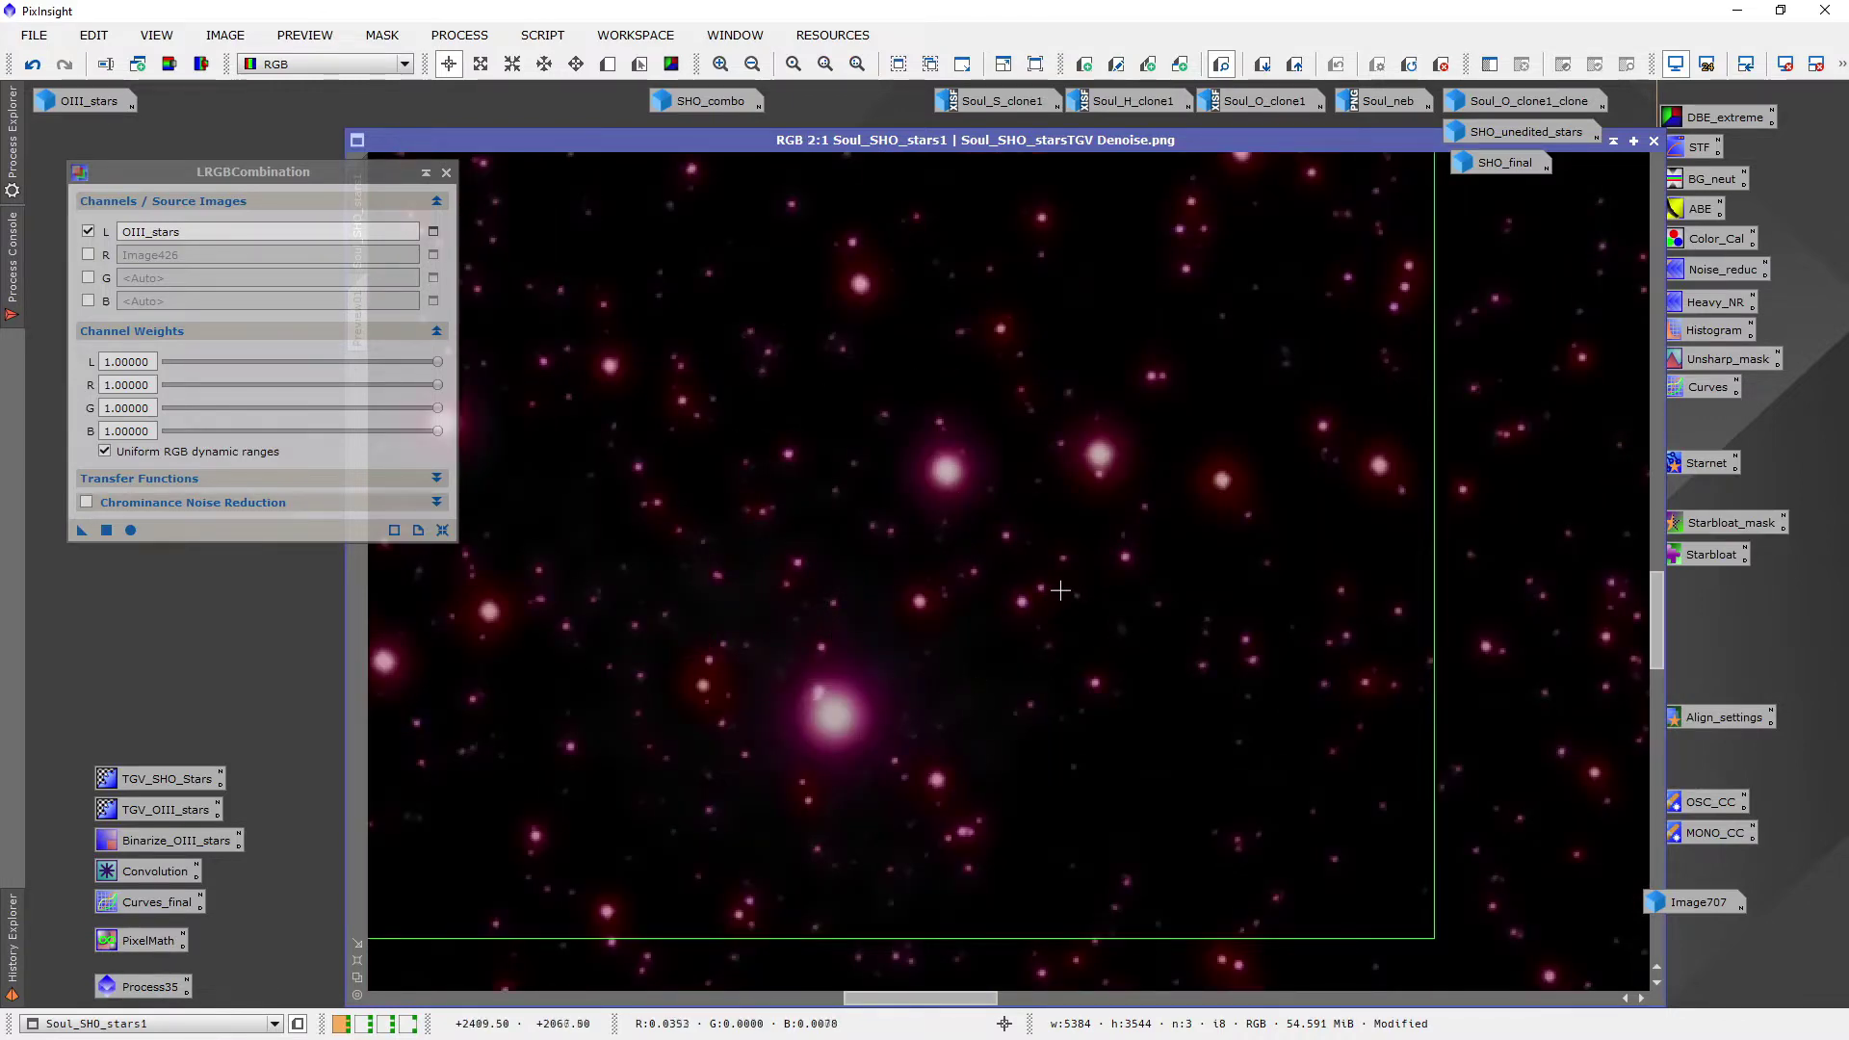
scroll(1060, 590, "down", 2)
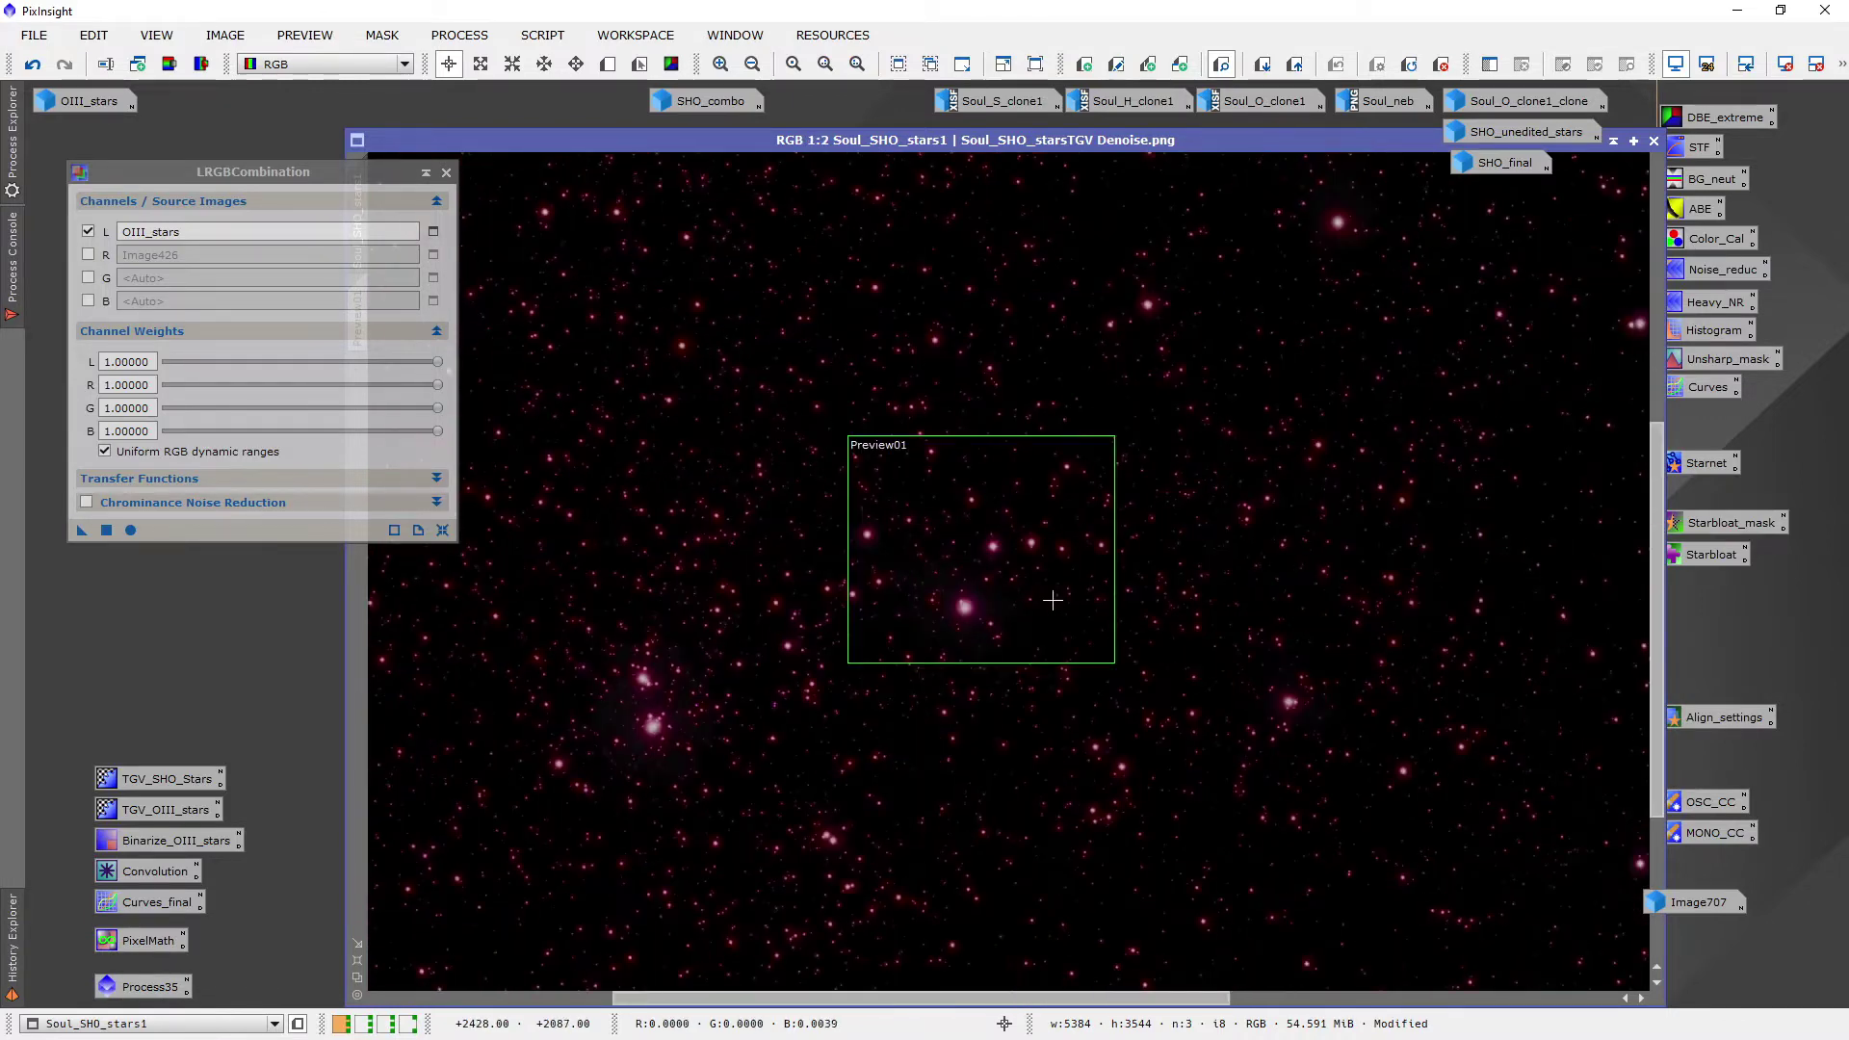
Close LRGBCombination and iconize the Soul_SHO_stars1 image
left_click(446, 173)
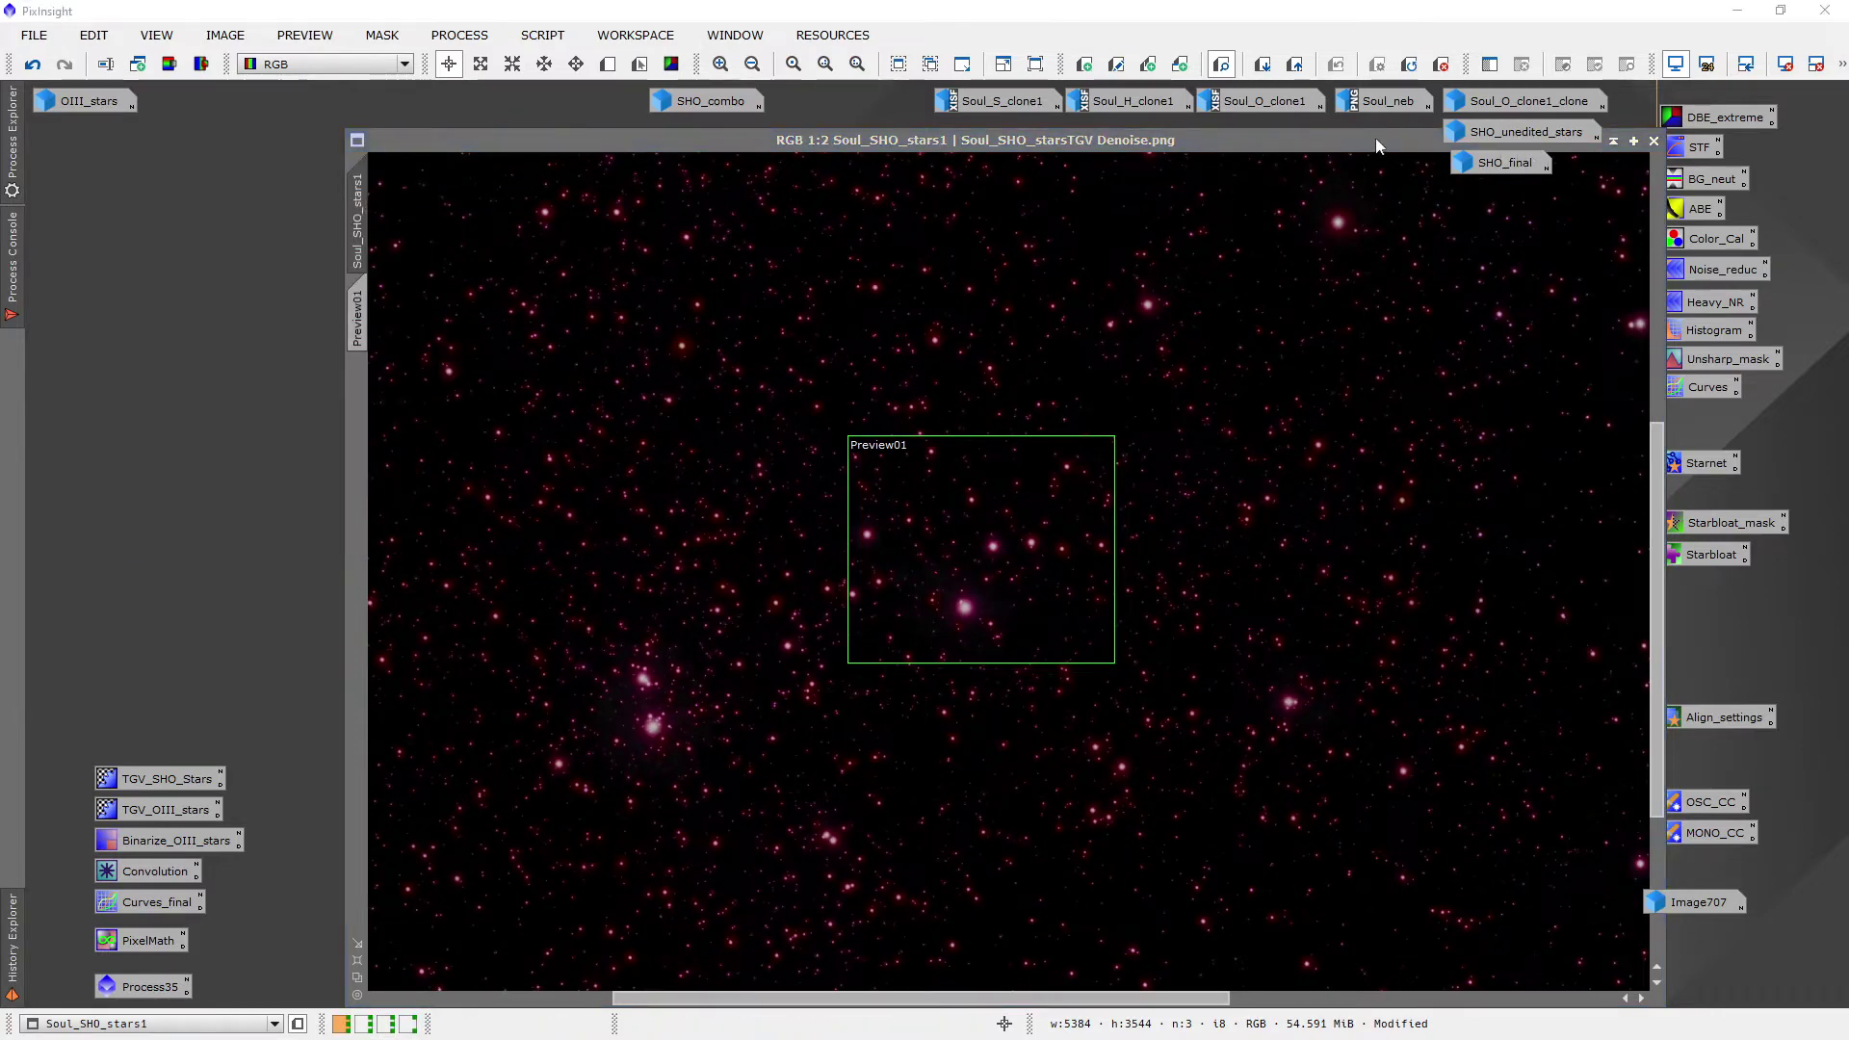
left_click_drag(1375, 140, 1232, 198)
left_click(1385, 189)
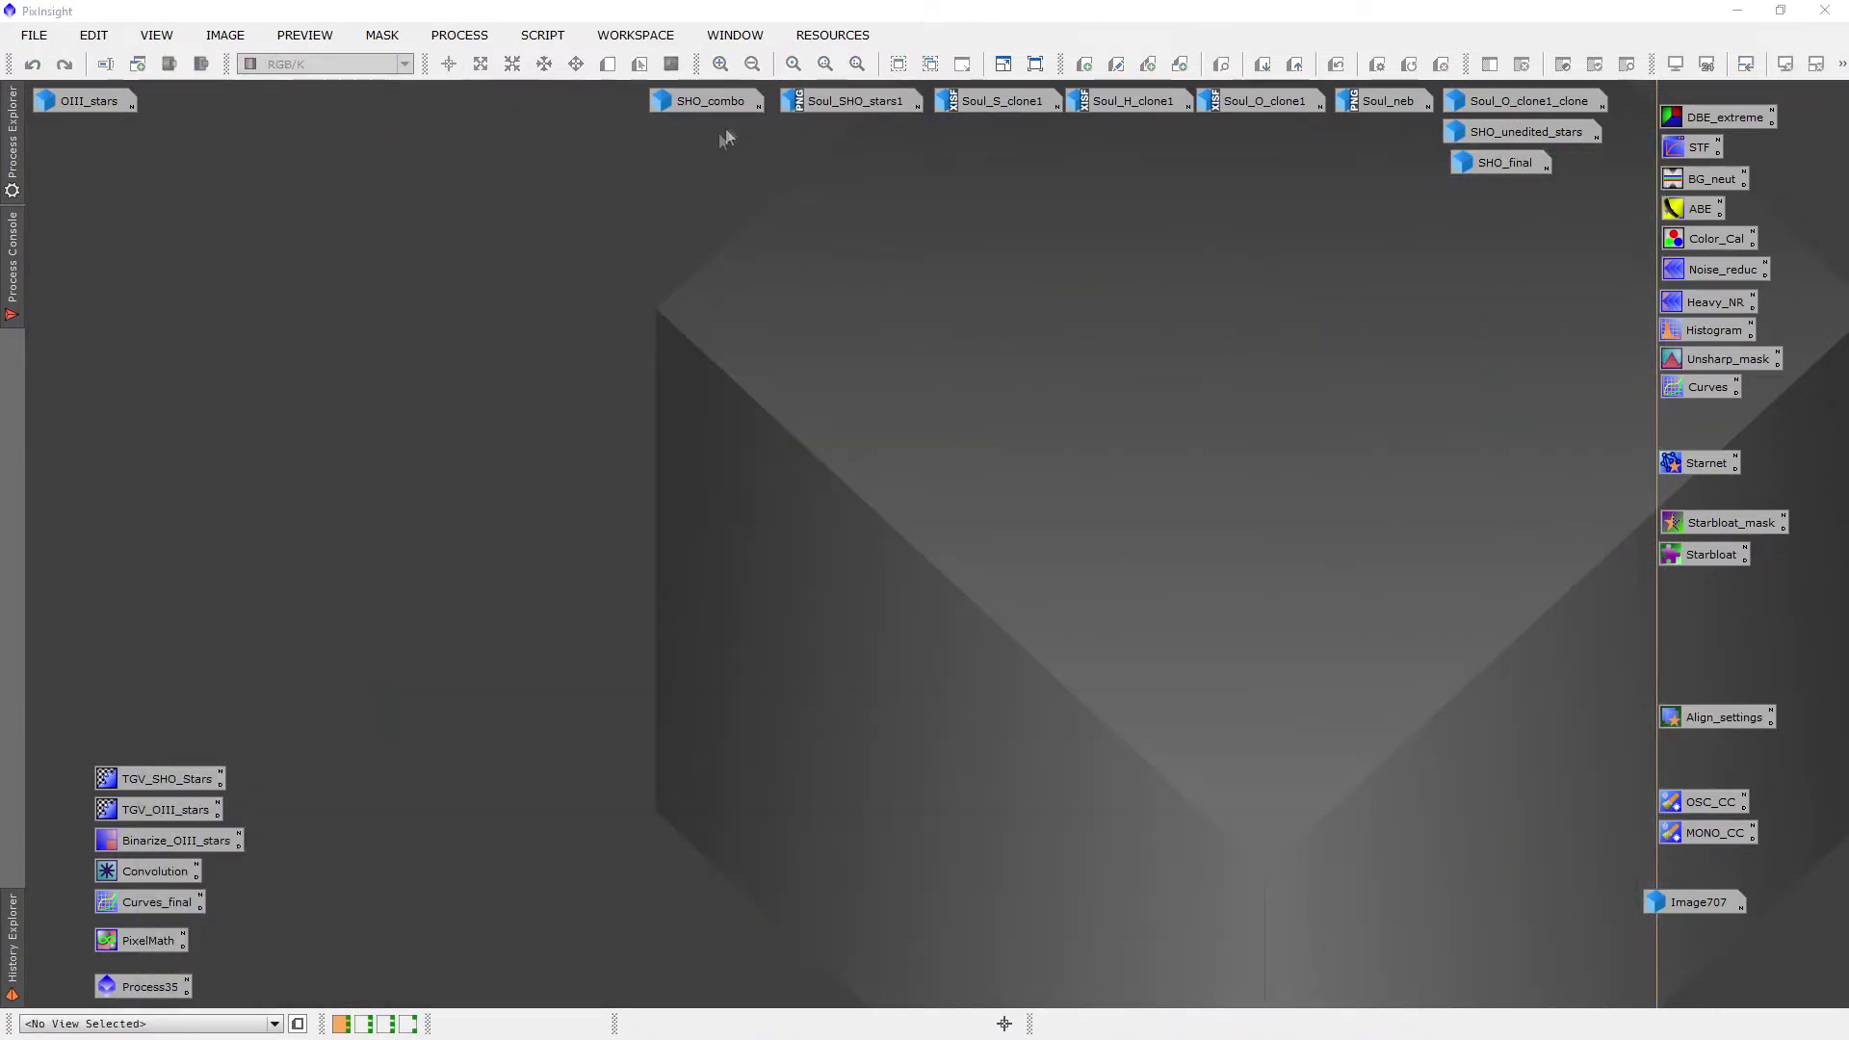
Open OIII_stars, duplicate it as a separate image, iconize the original and position the clone in the workspace
double_click(106, 108)
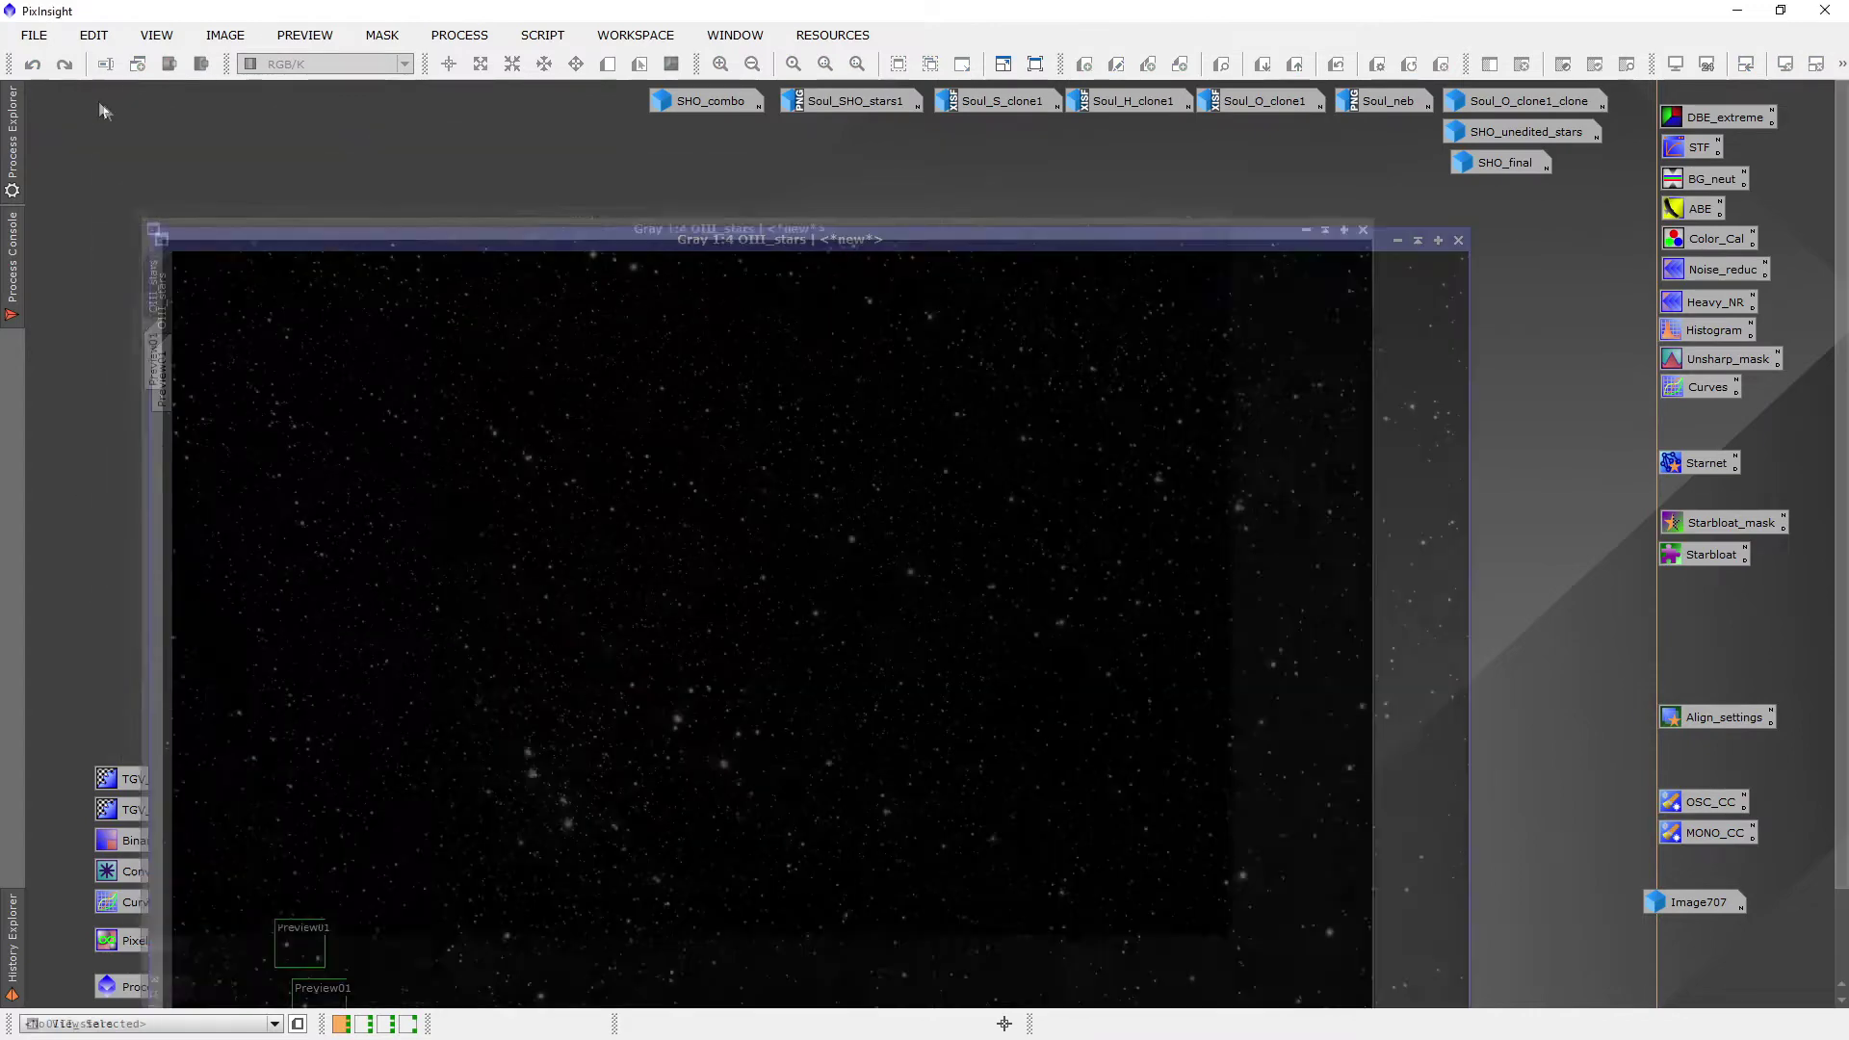
left_click_drag(590, 243, 804, 144)
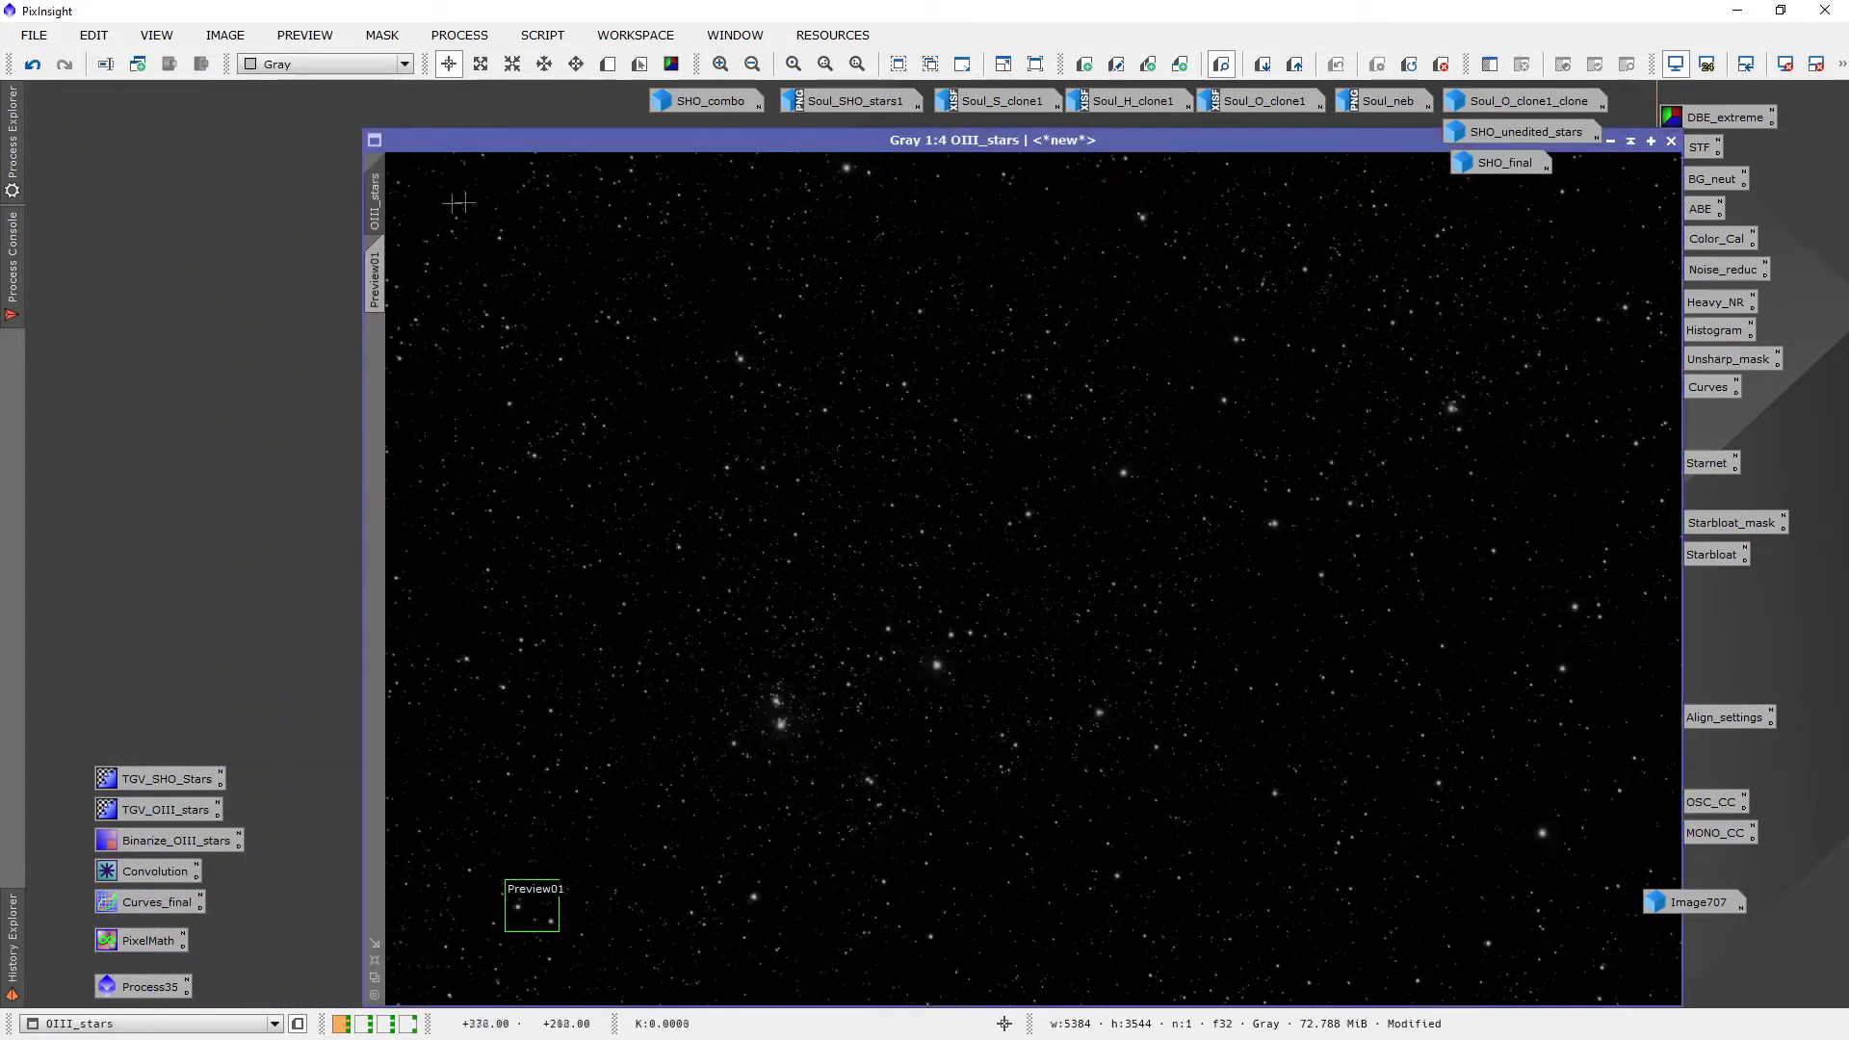
left_click_drag(378, 200, 204, 245)
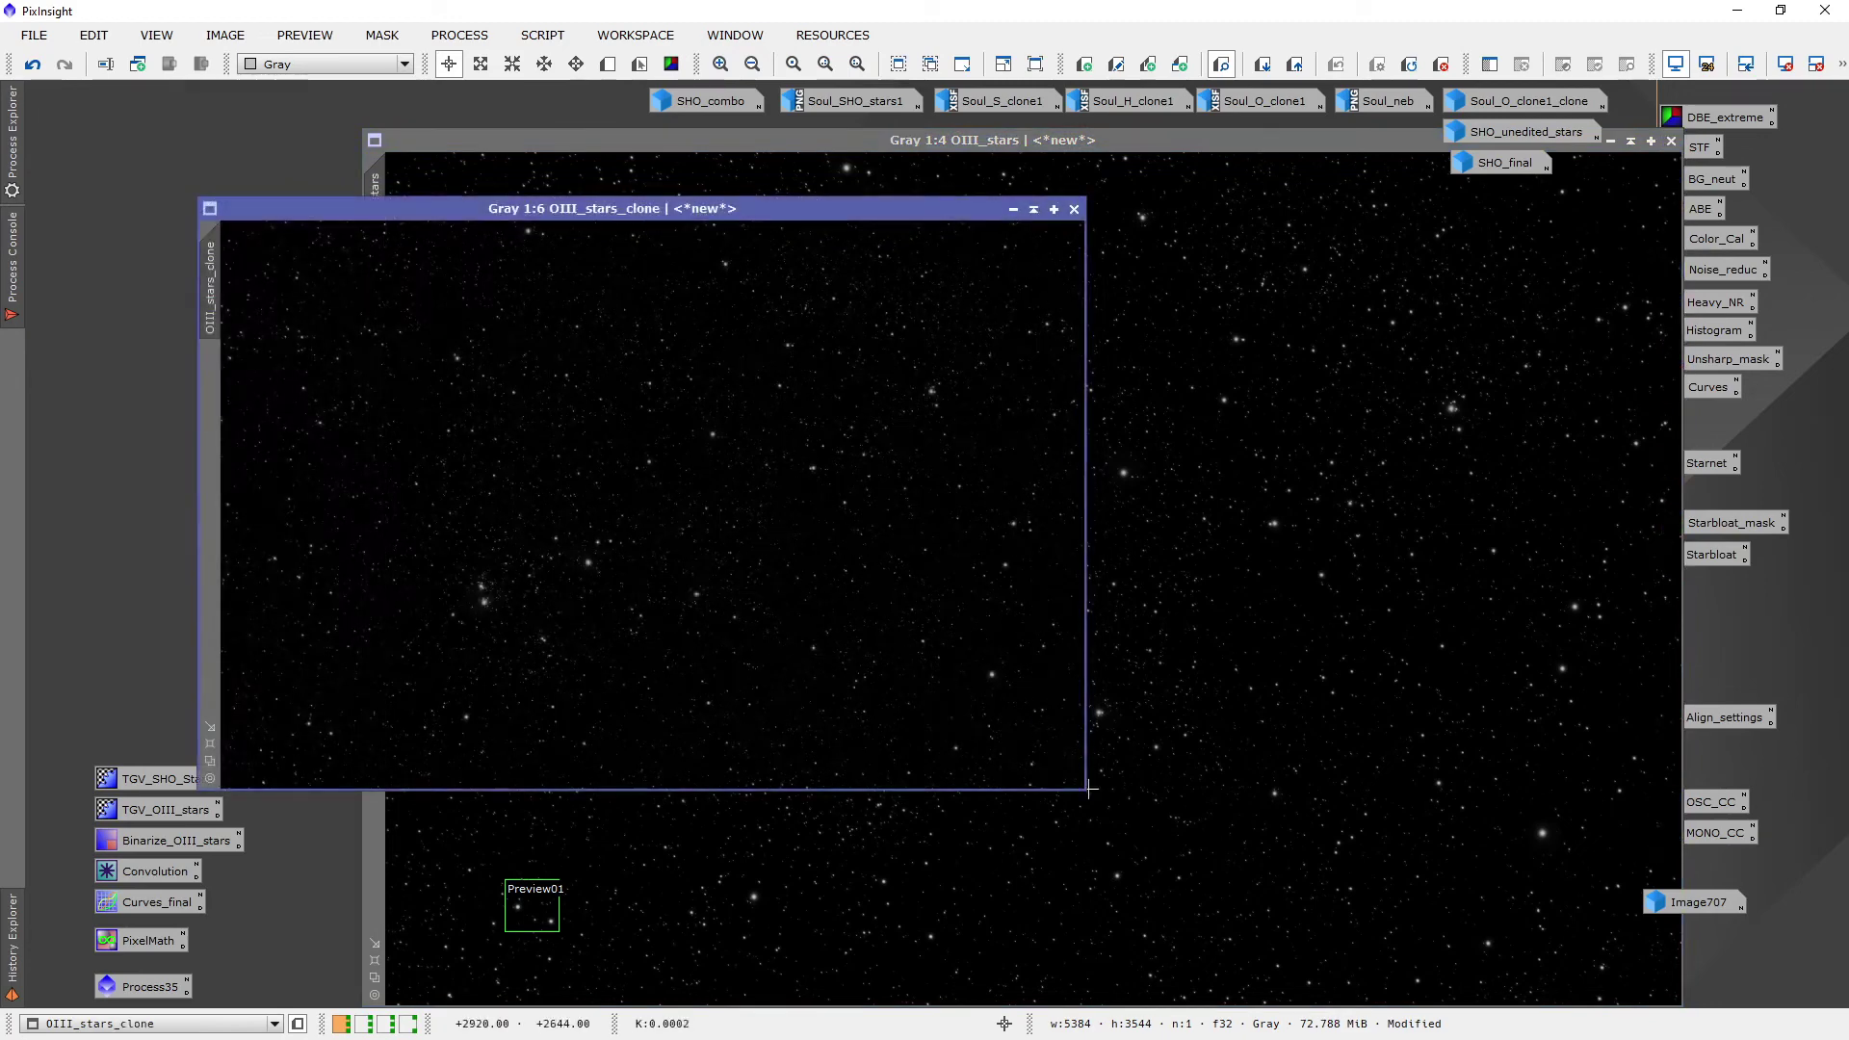
left_click(1610, 143)
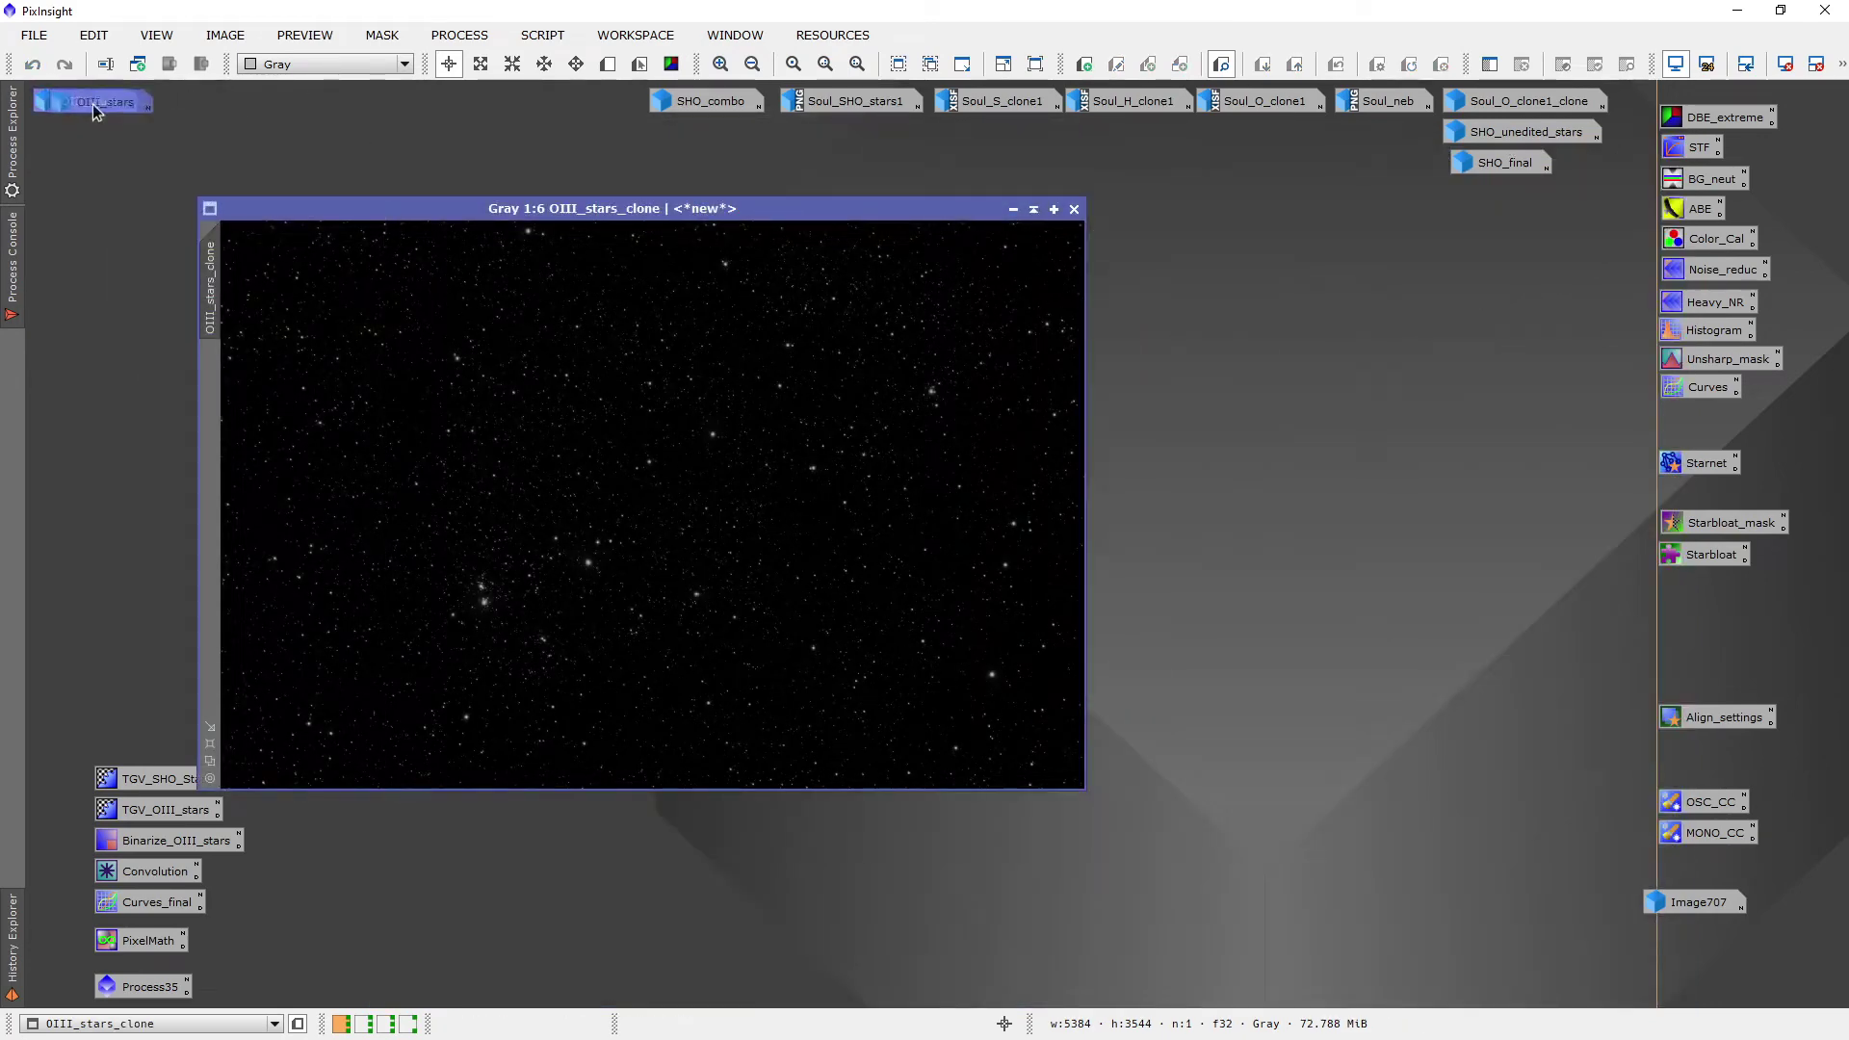
left_click_drag(351, 211, 544, 183)
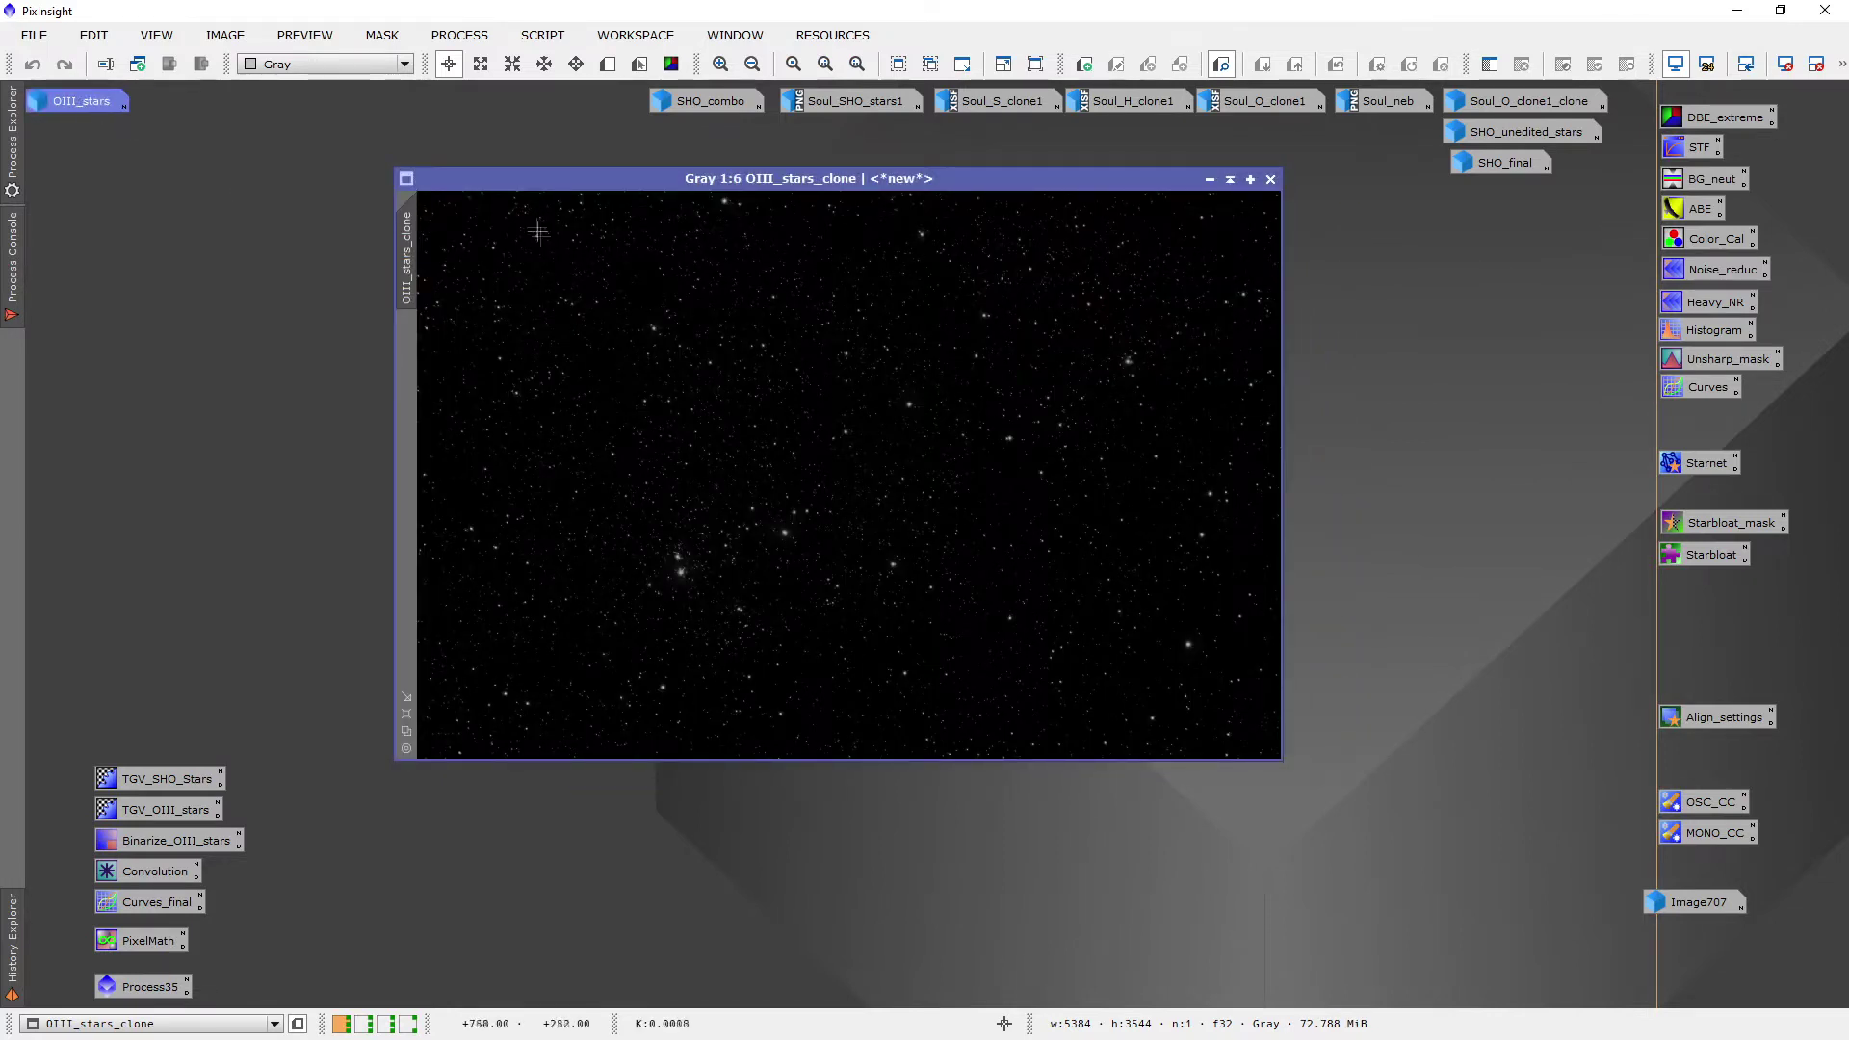
scroll(772, 466, "up", 2)
scroll(773, 468, "up", 3)
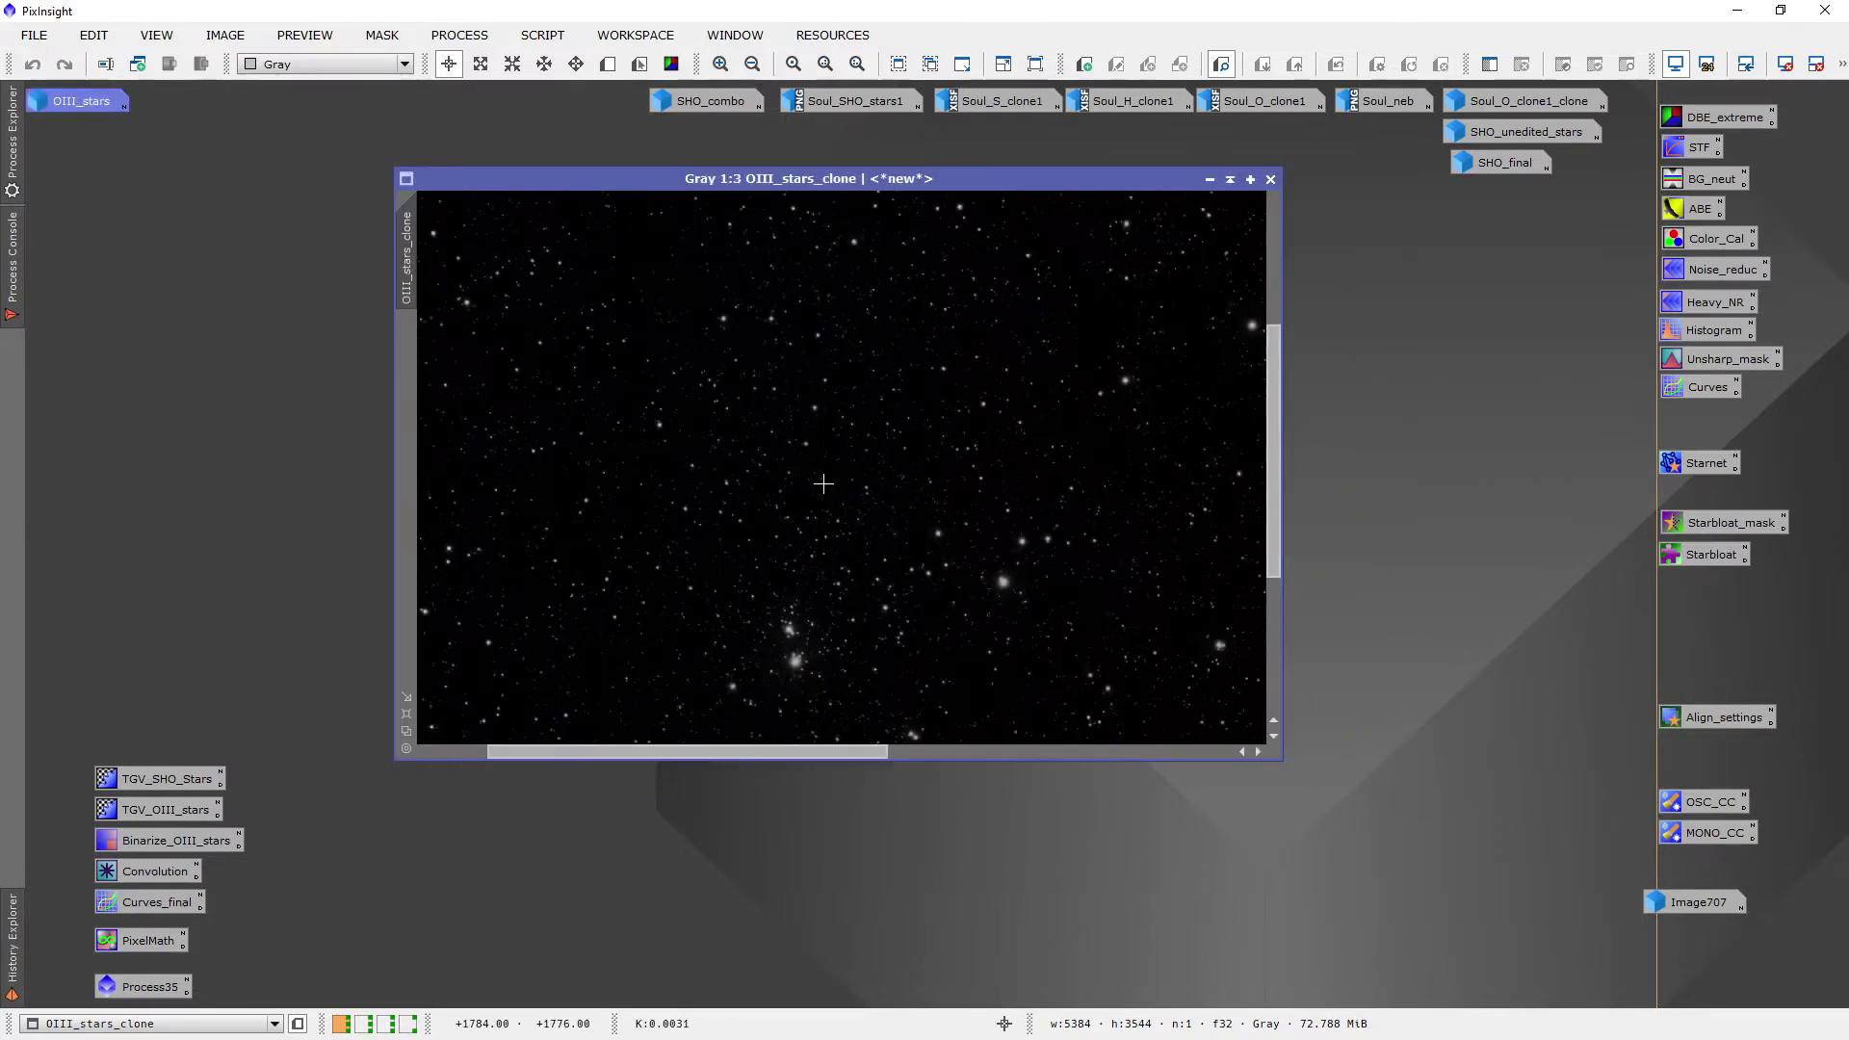
scroll(824, 484, "down", 3)
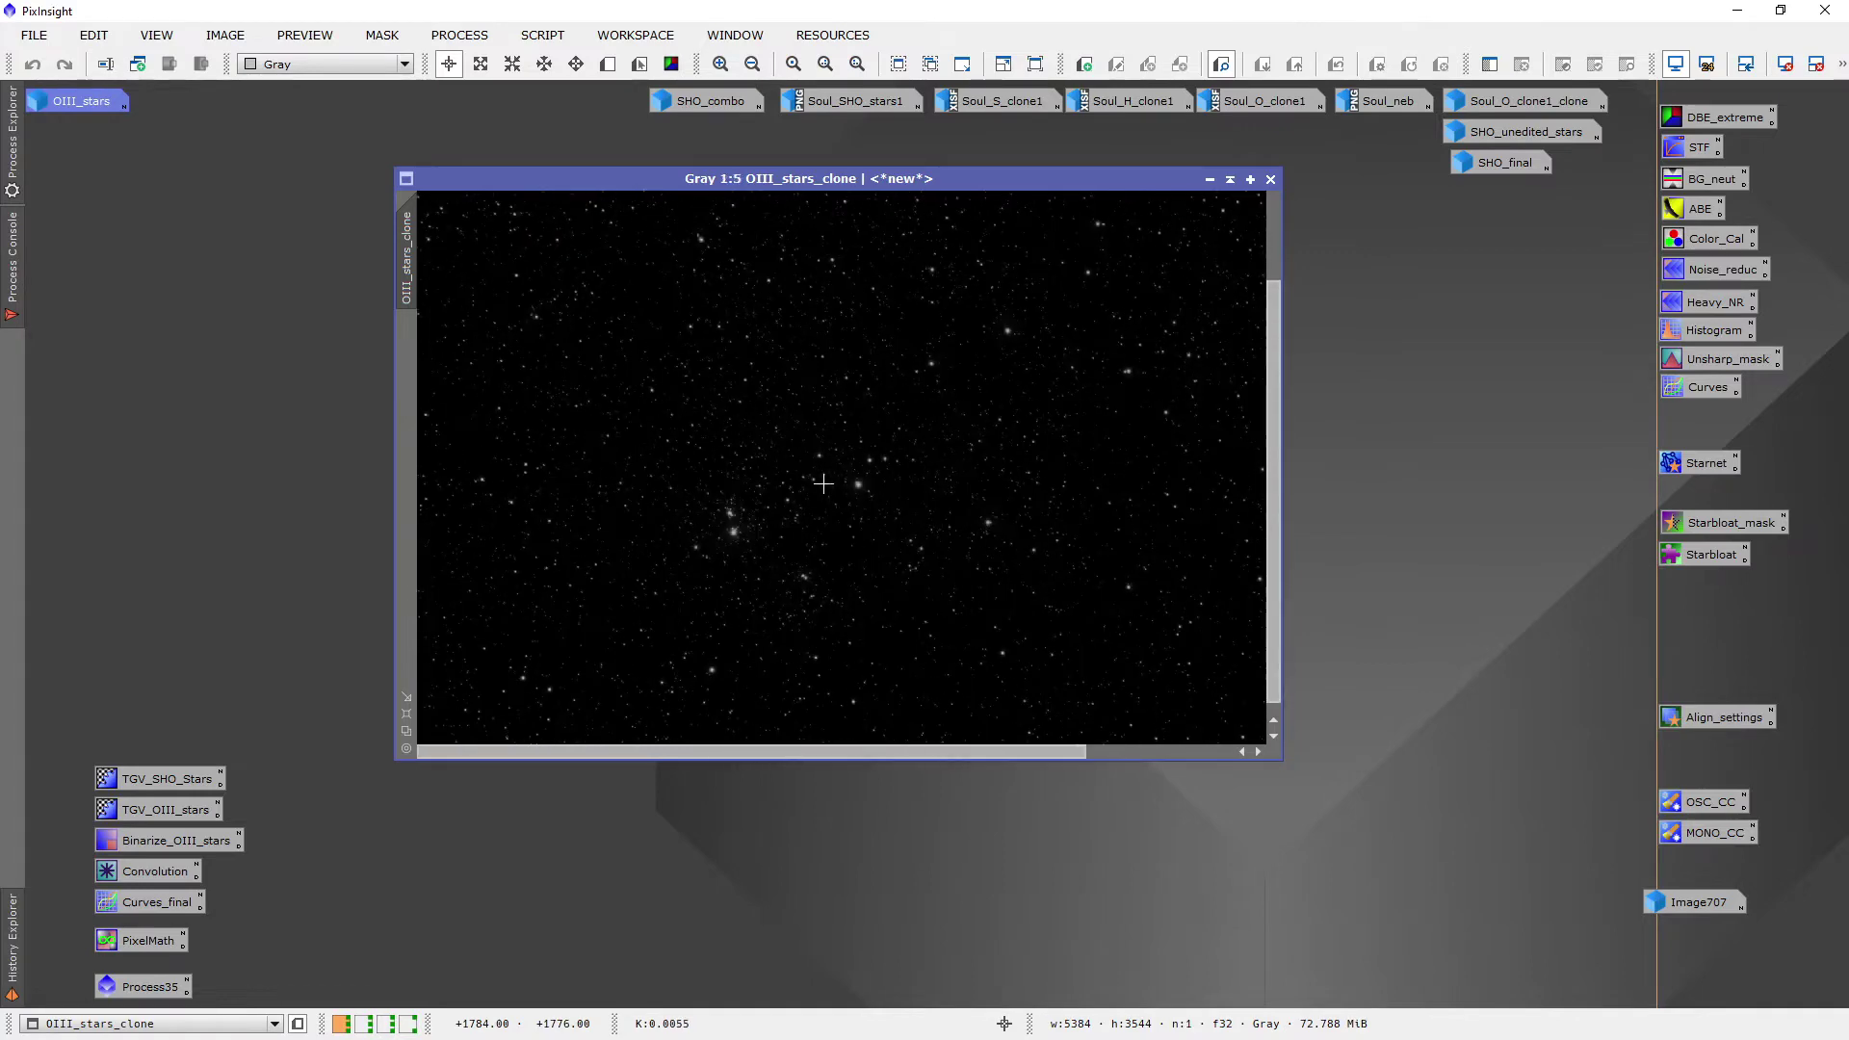
Load the saved Binarize_OIII_stars settings, define a preview around the bright star pair in the clone and show its real-time preview
left_click(459, 36)
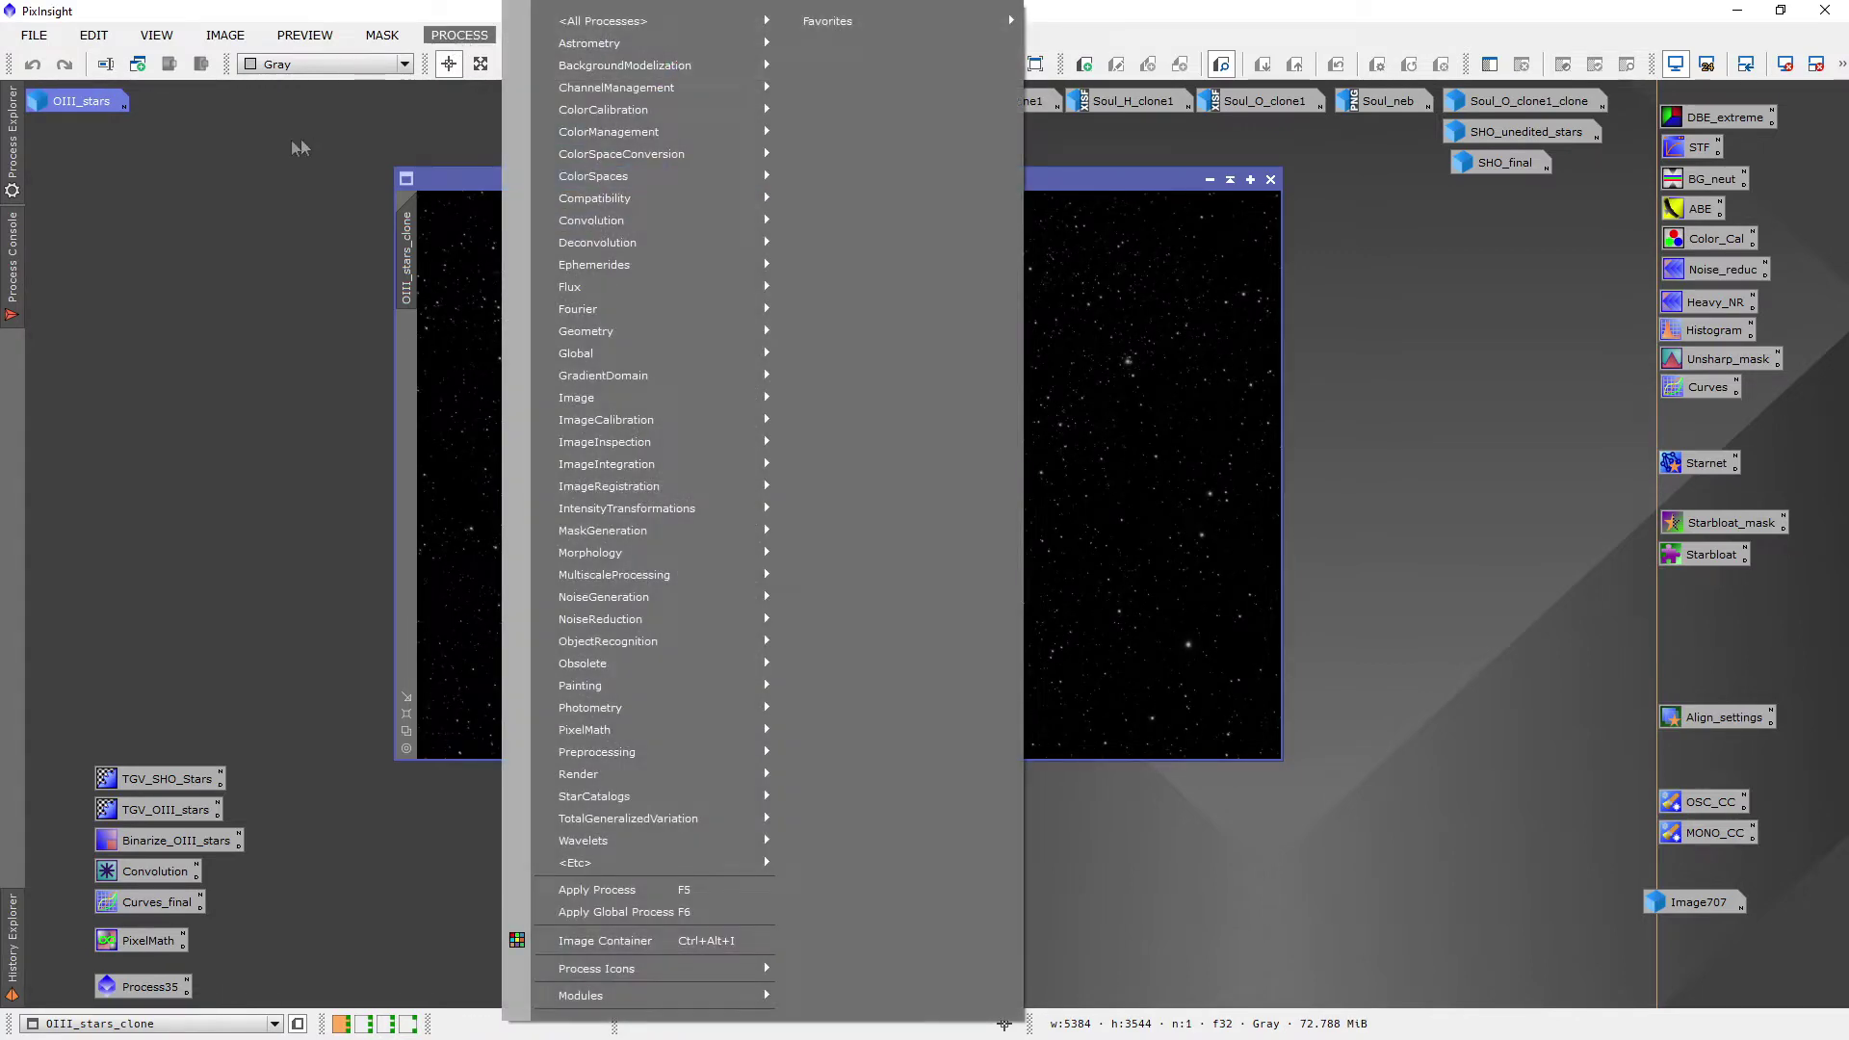
key("Escape")
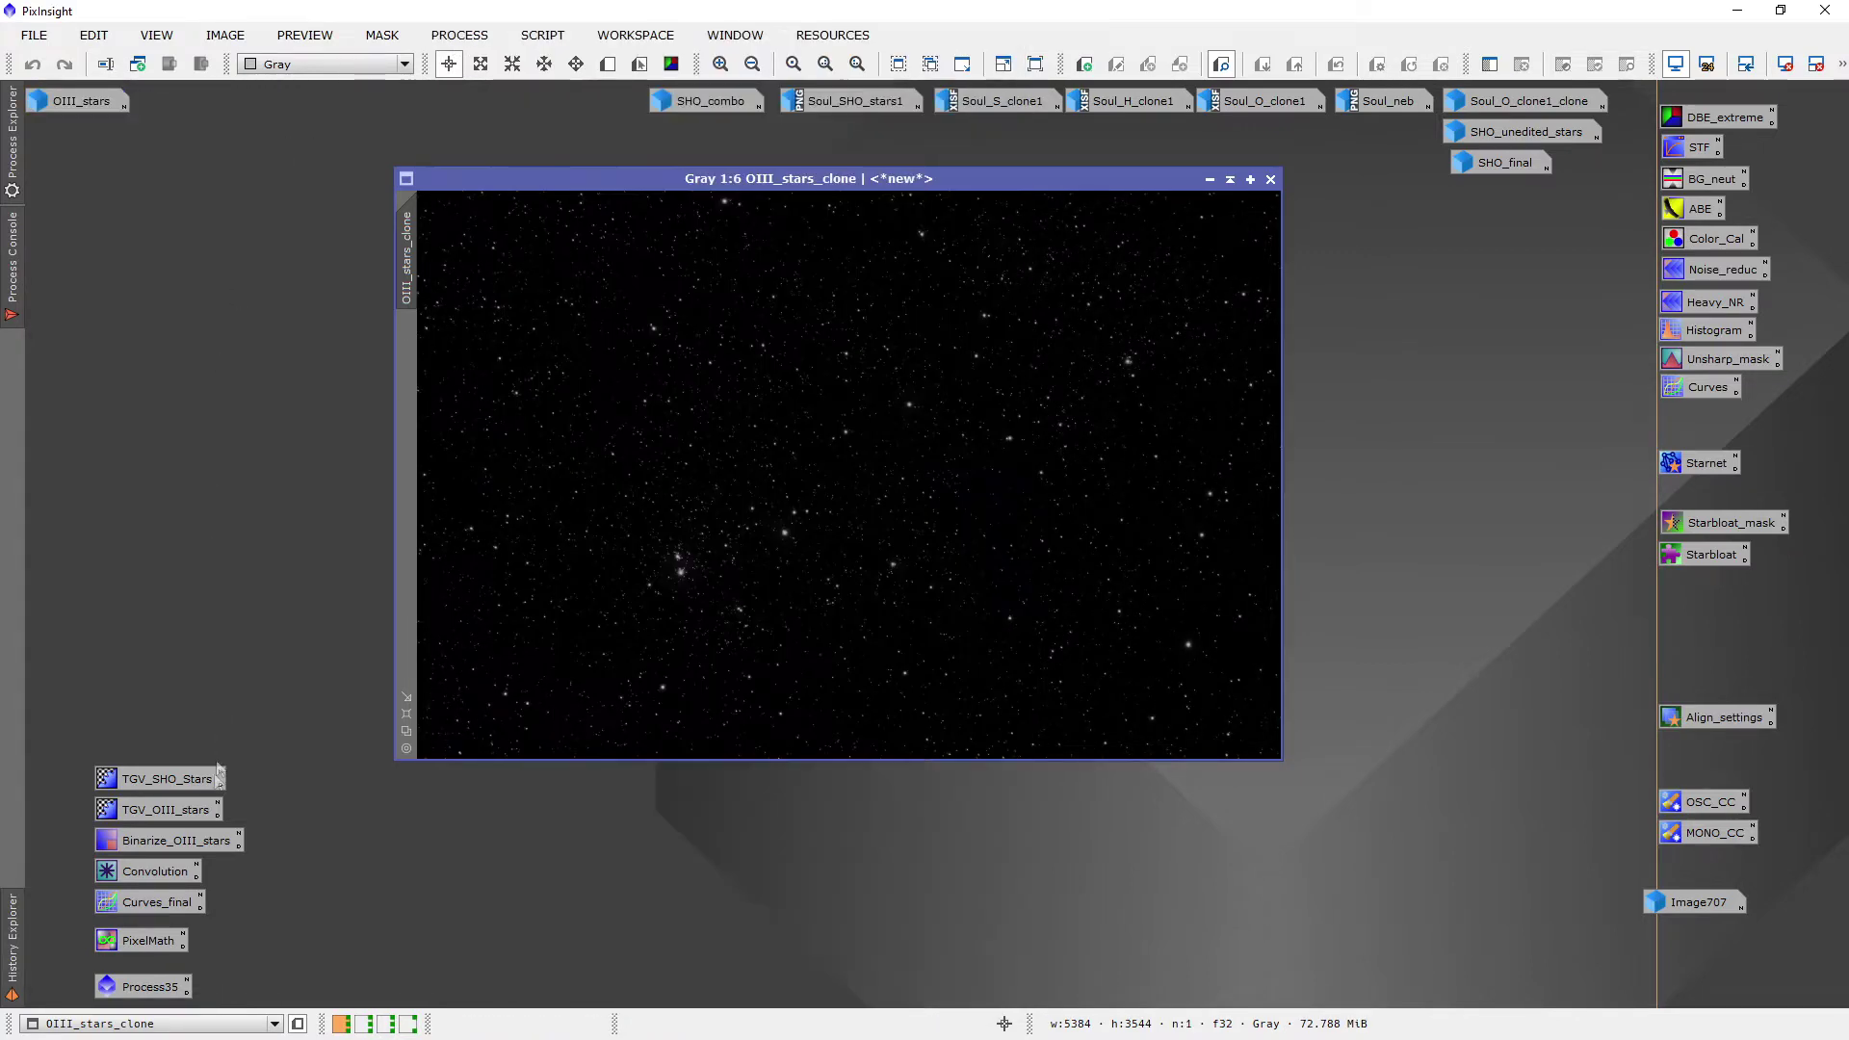
double_click(146, 846)
left_click_drag(1377, 439, 1294, 515)
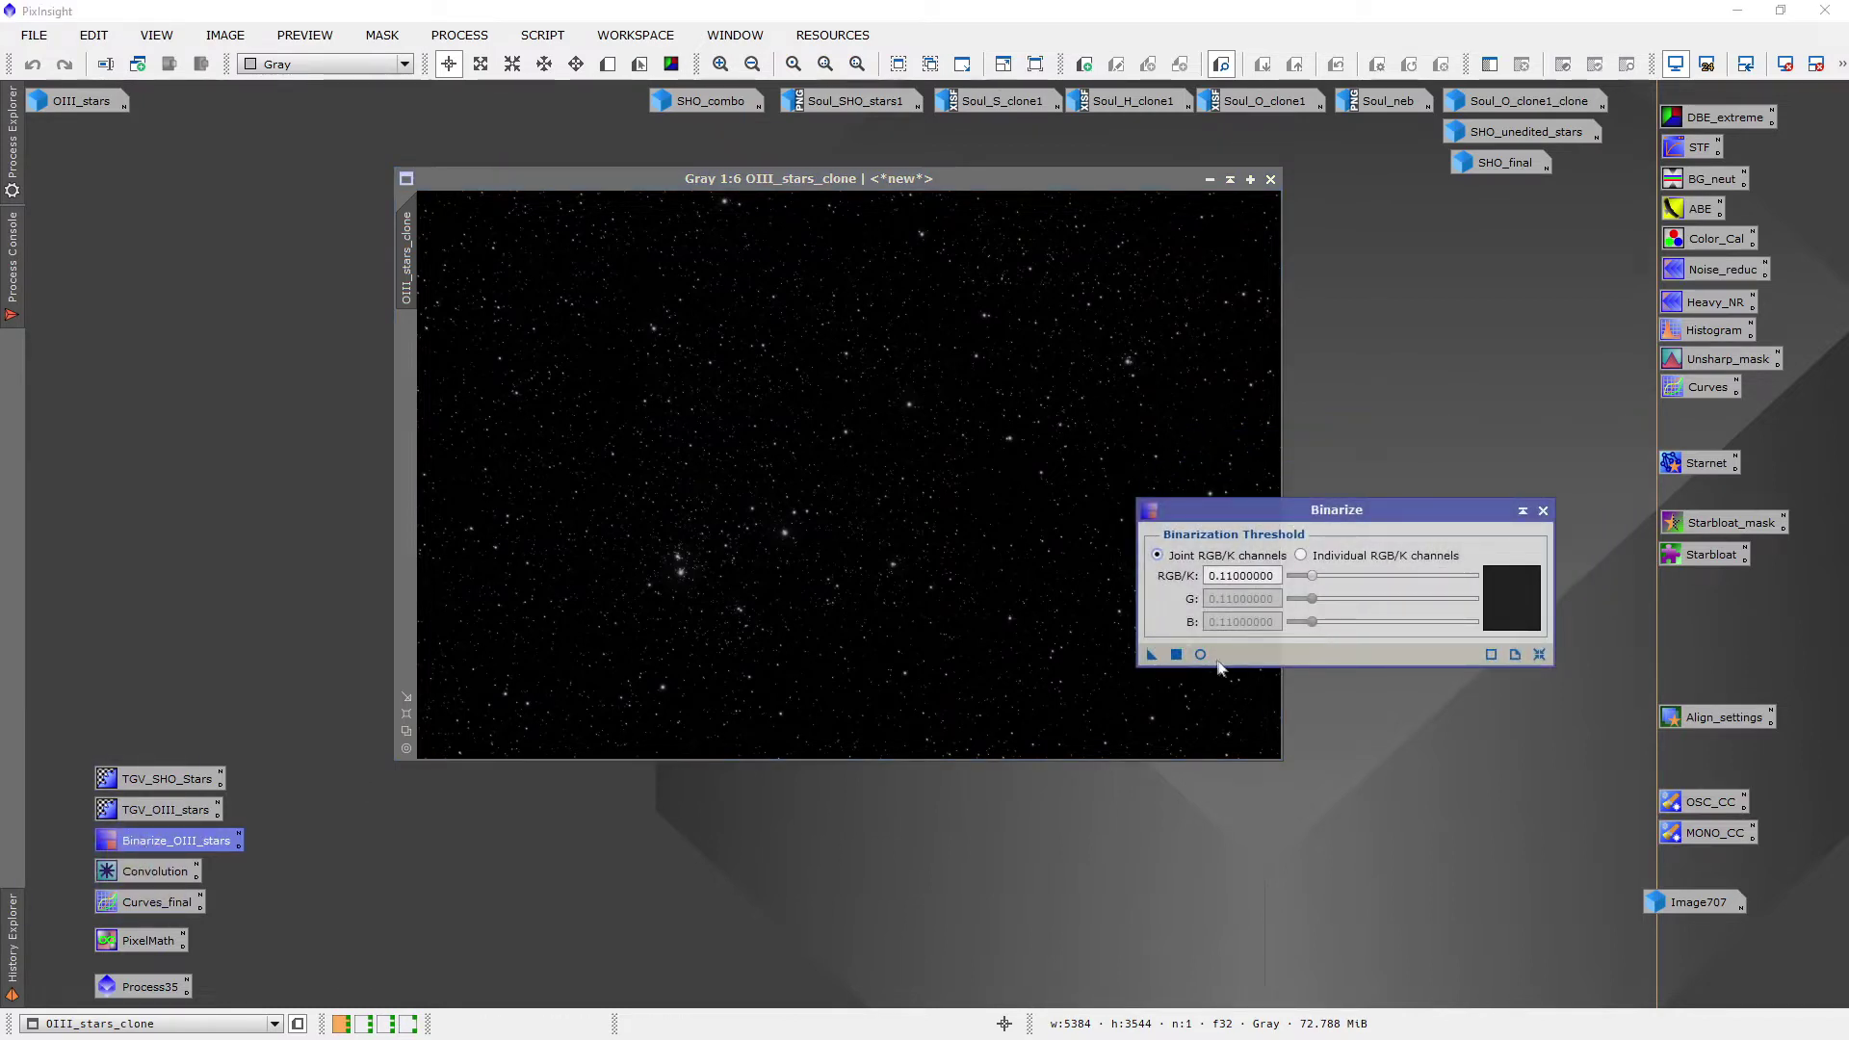
left_click(608, 63)
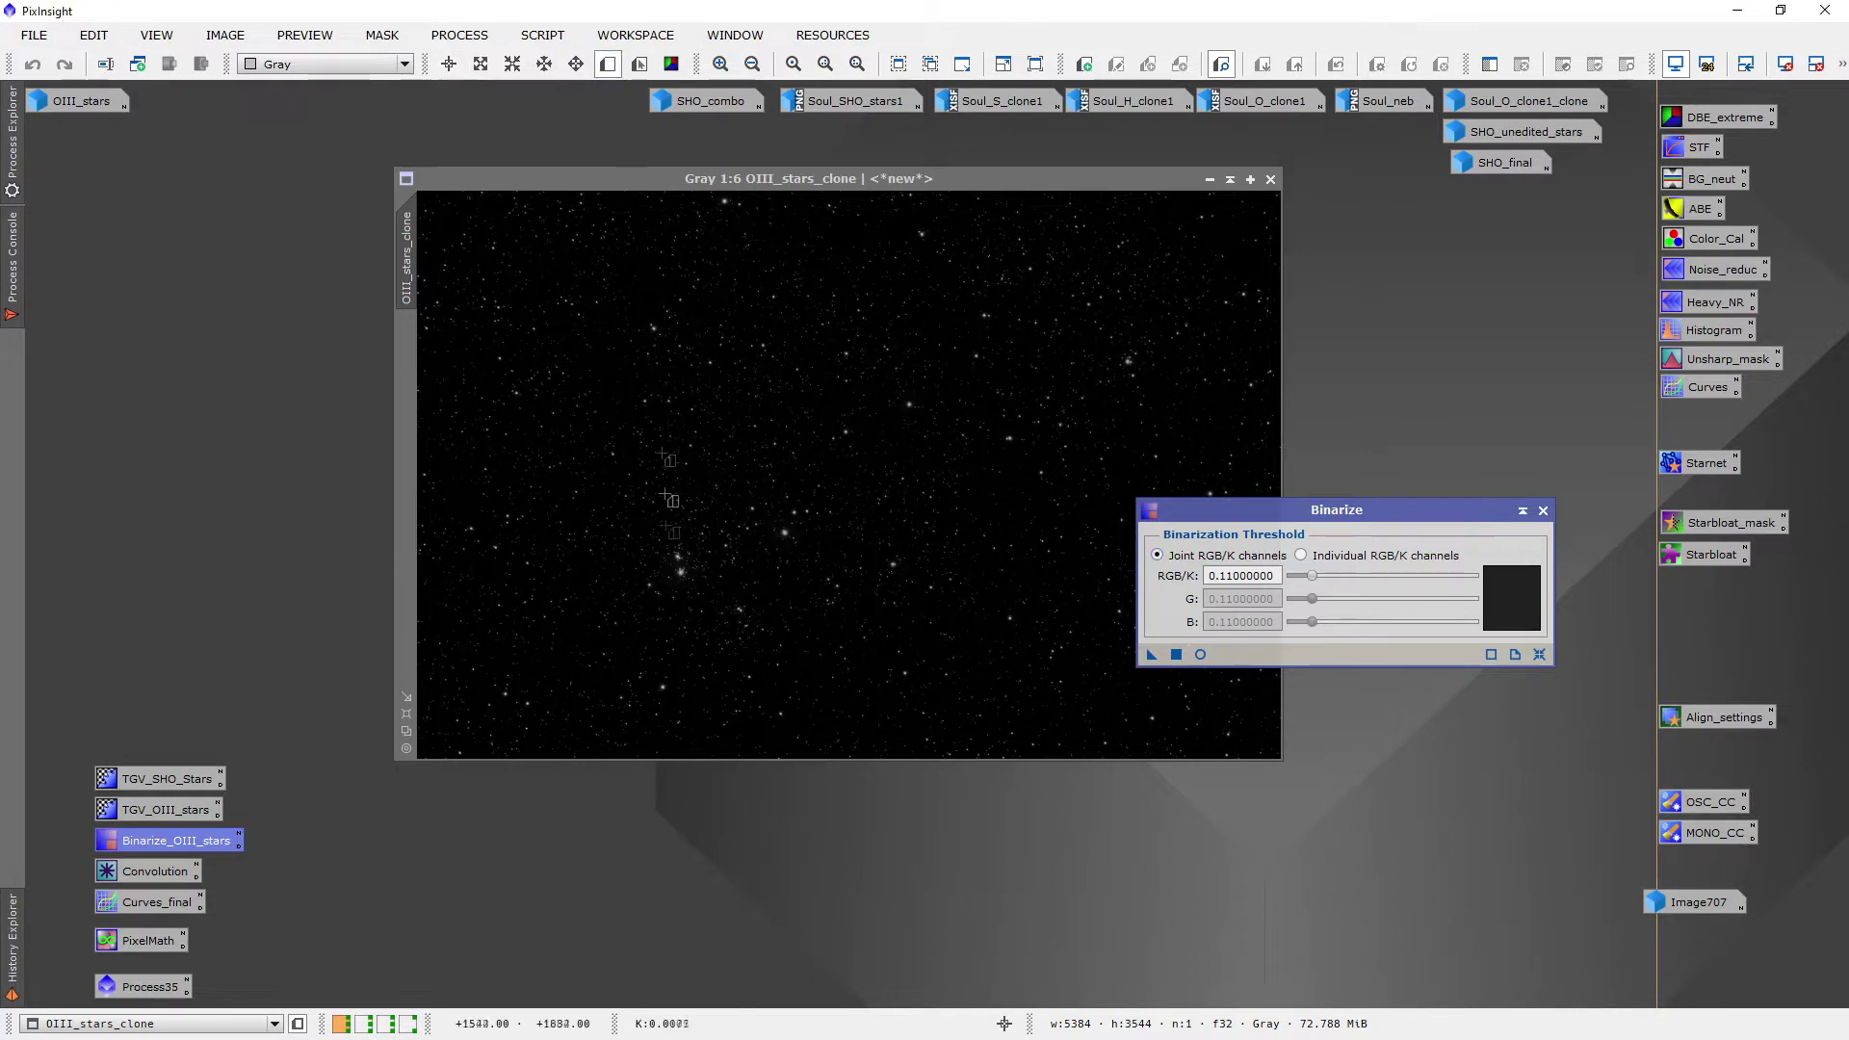
left_click_drag(598, 508, 776, 623)
left_click(408, 362)
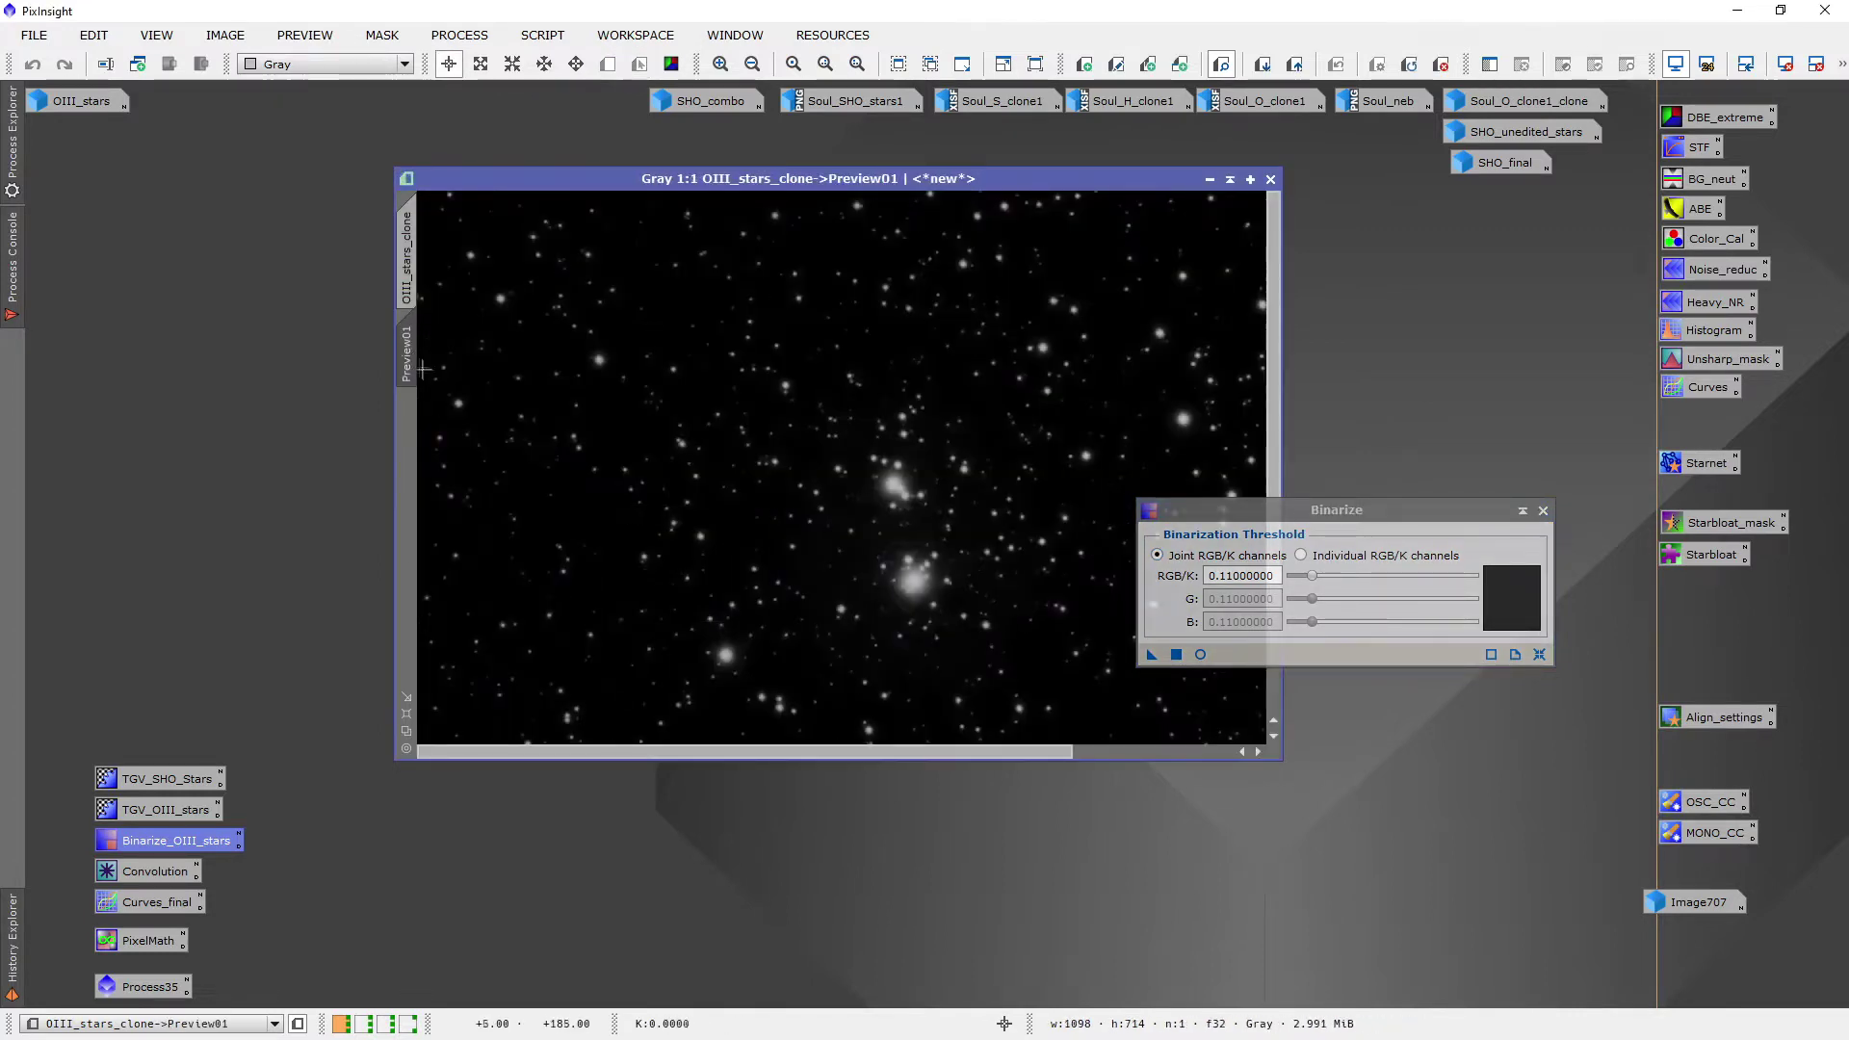
left_click(1201, 654)
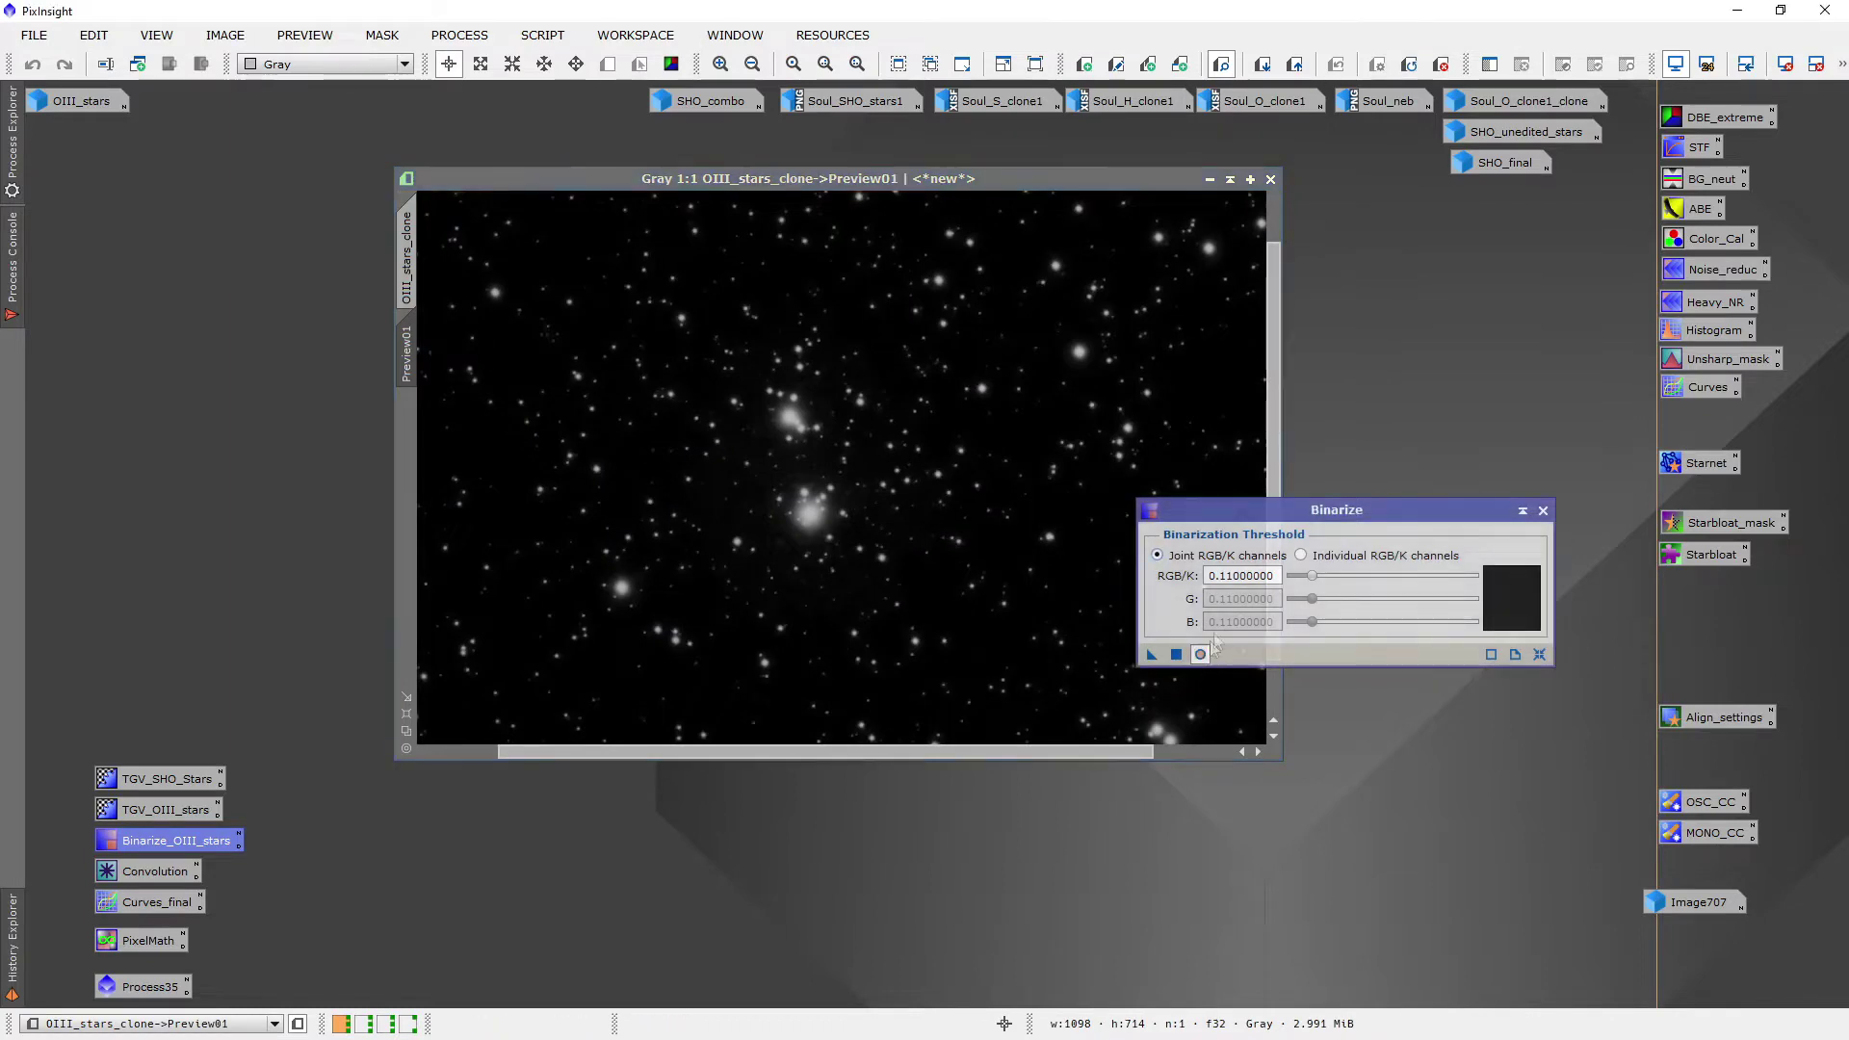
left_click_drag(1252, 509, 1461, 493)
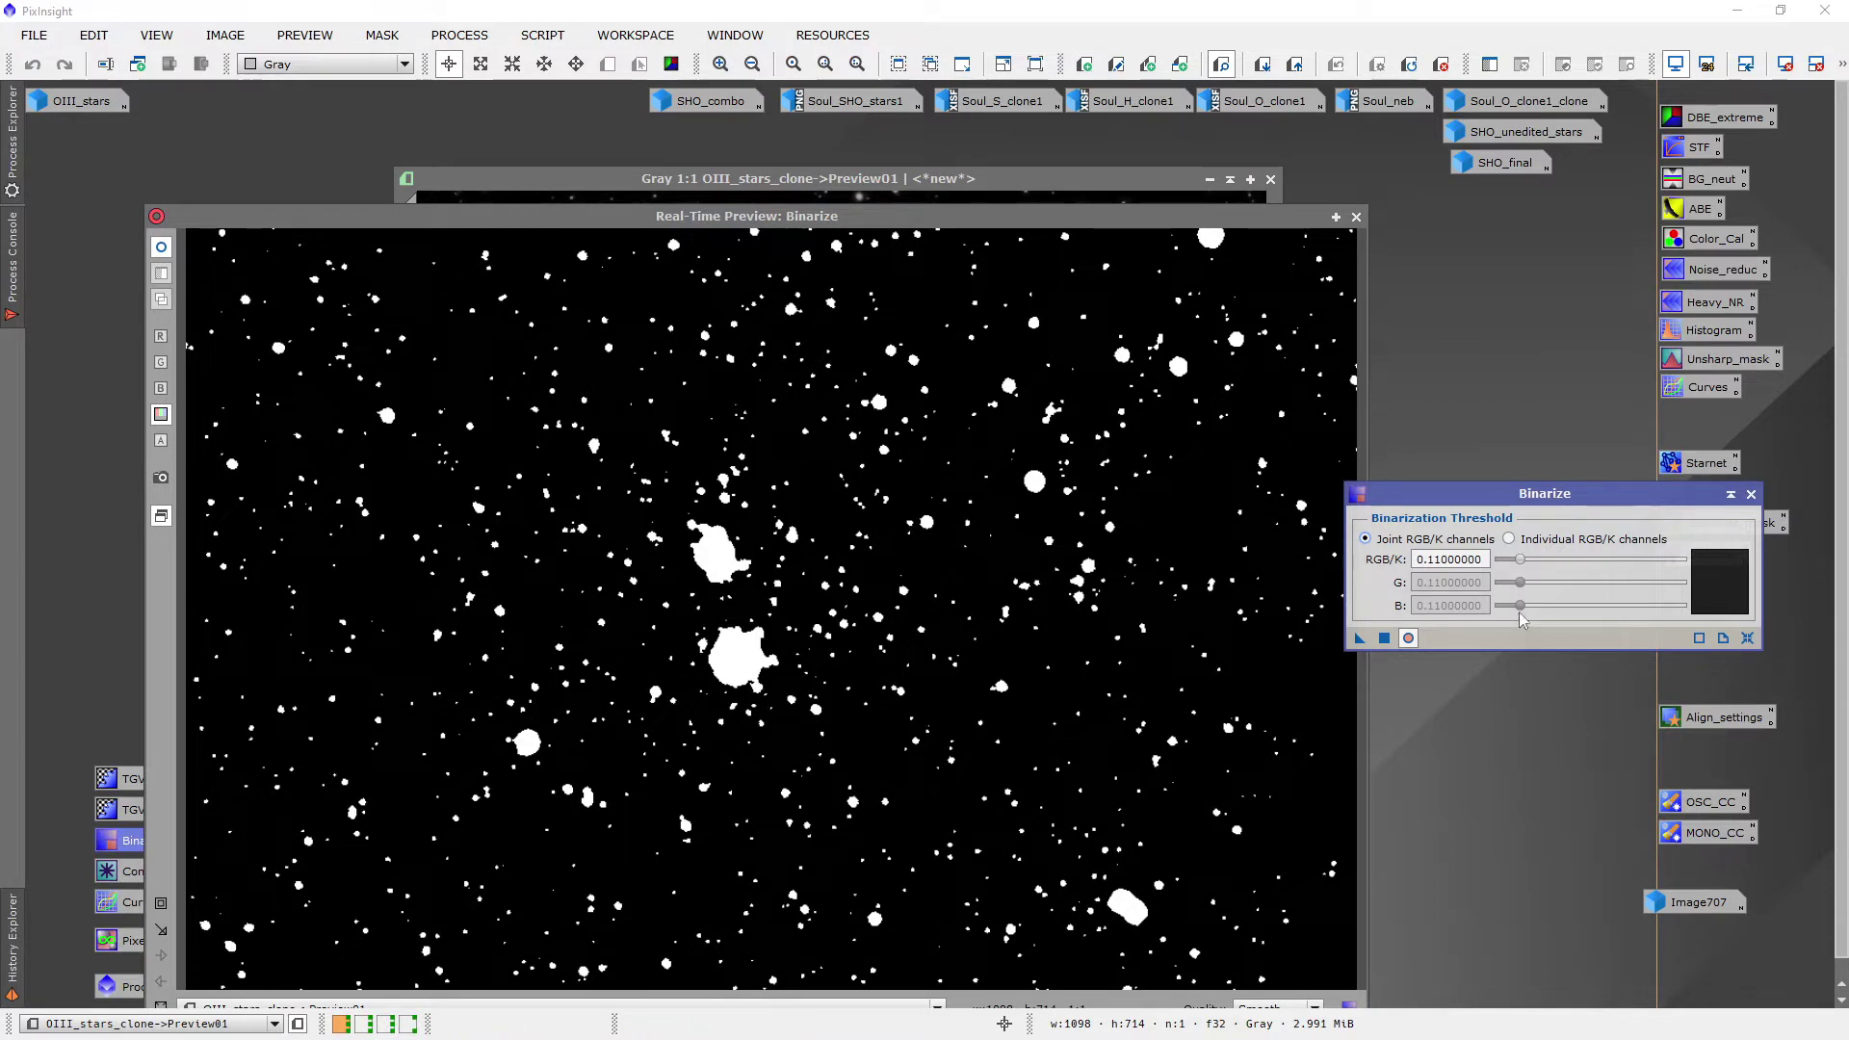
Try a joint Binarize threshold of 0.13 and compare the real-time preview with the original stars
mouse_move(1522, 561)
left_mouse_down()
mouse_move(1568, 570)
mouse_move(1524, 570)
left_mouse_up()
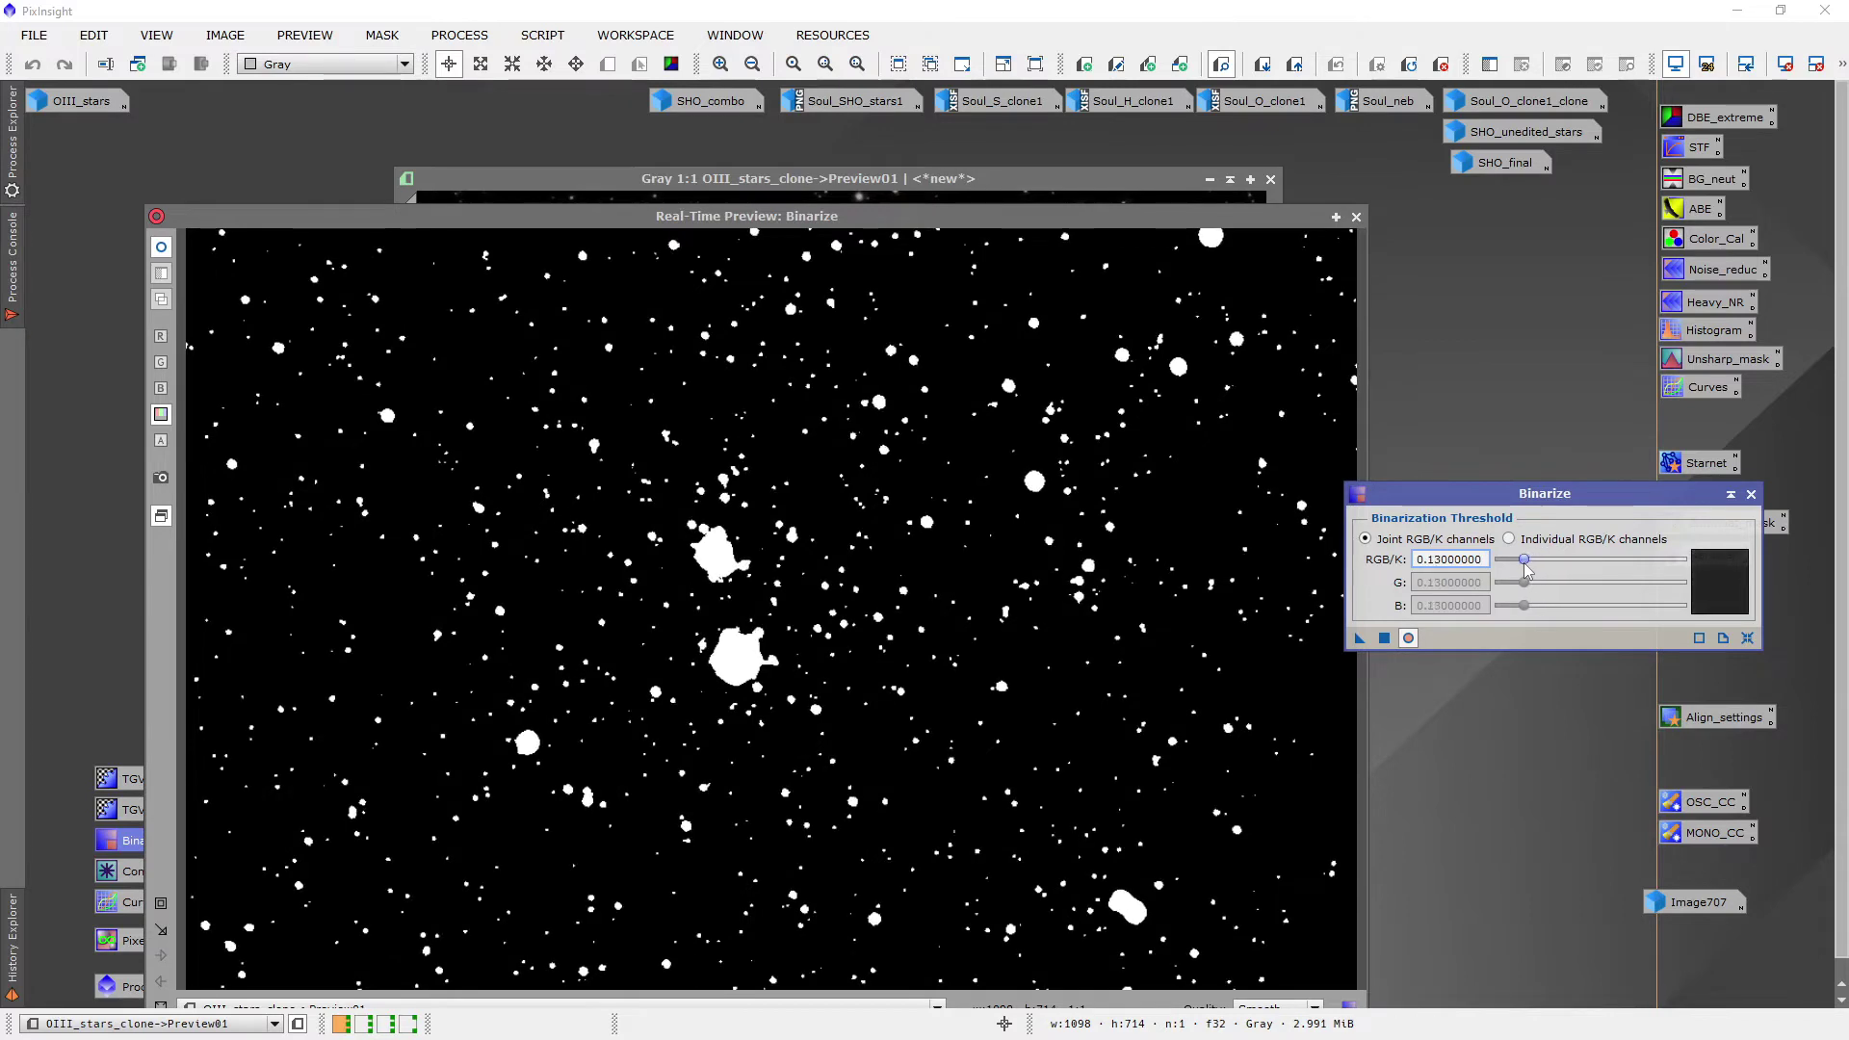
left_click(162, 250)
left_click(162, 251)
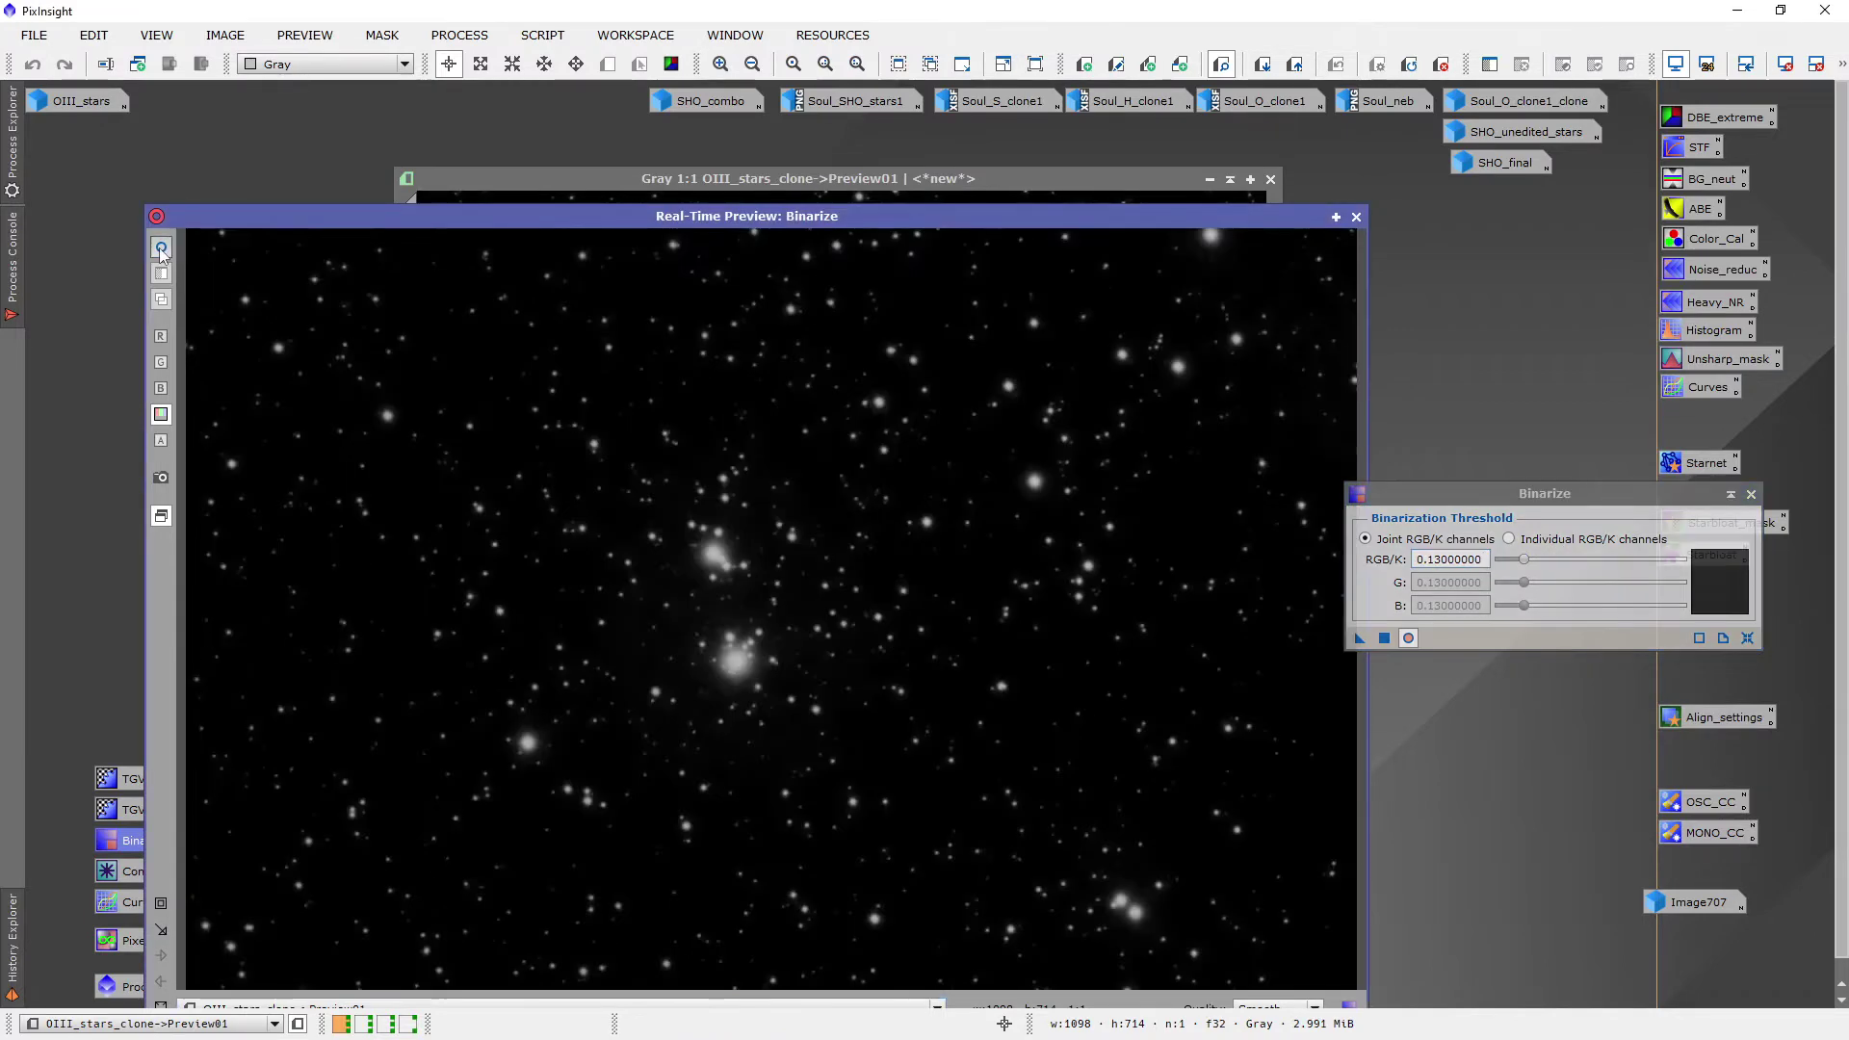
left_click(162, 250)
left_click(162, 250)
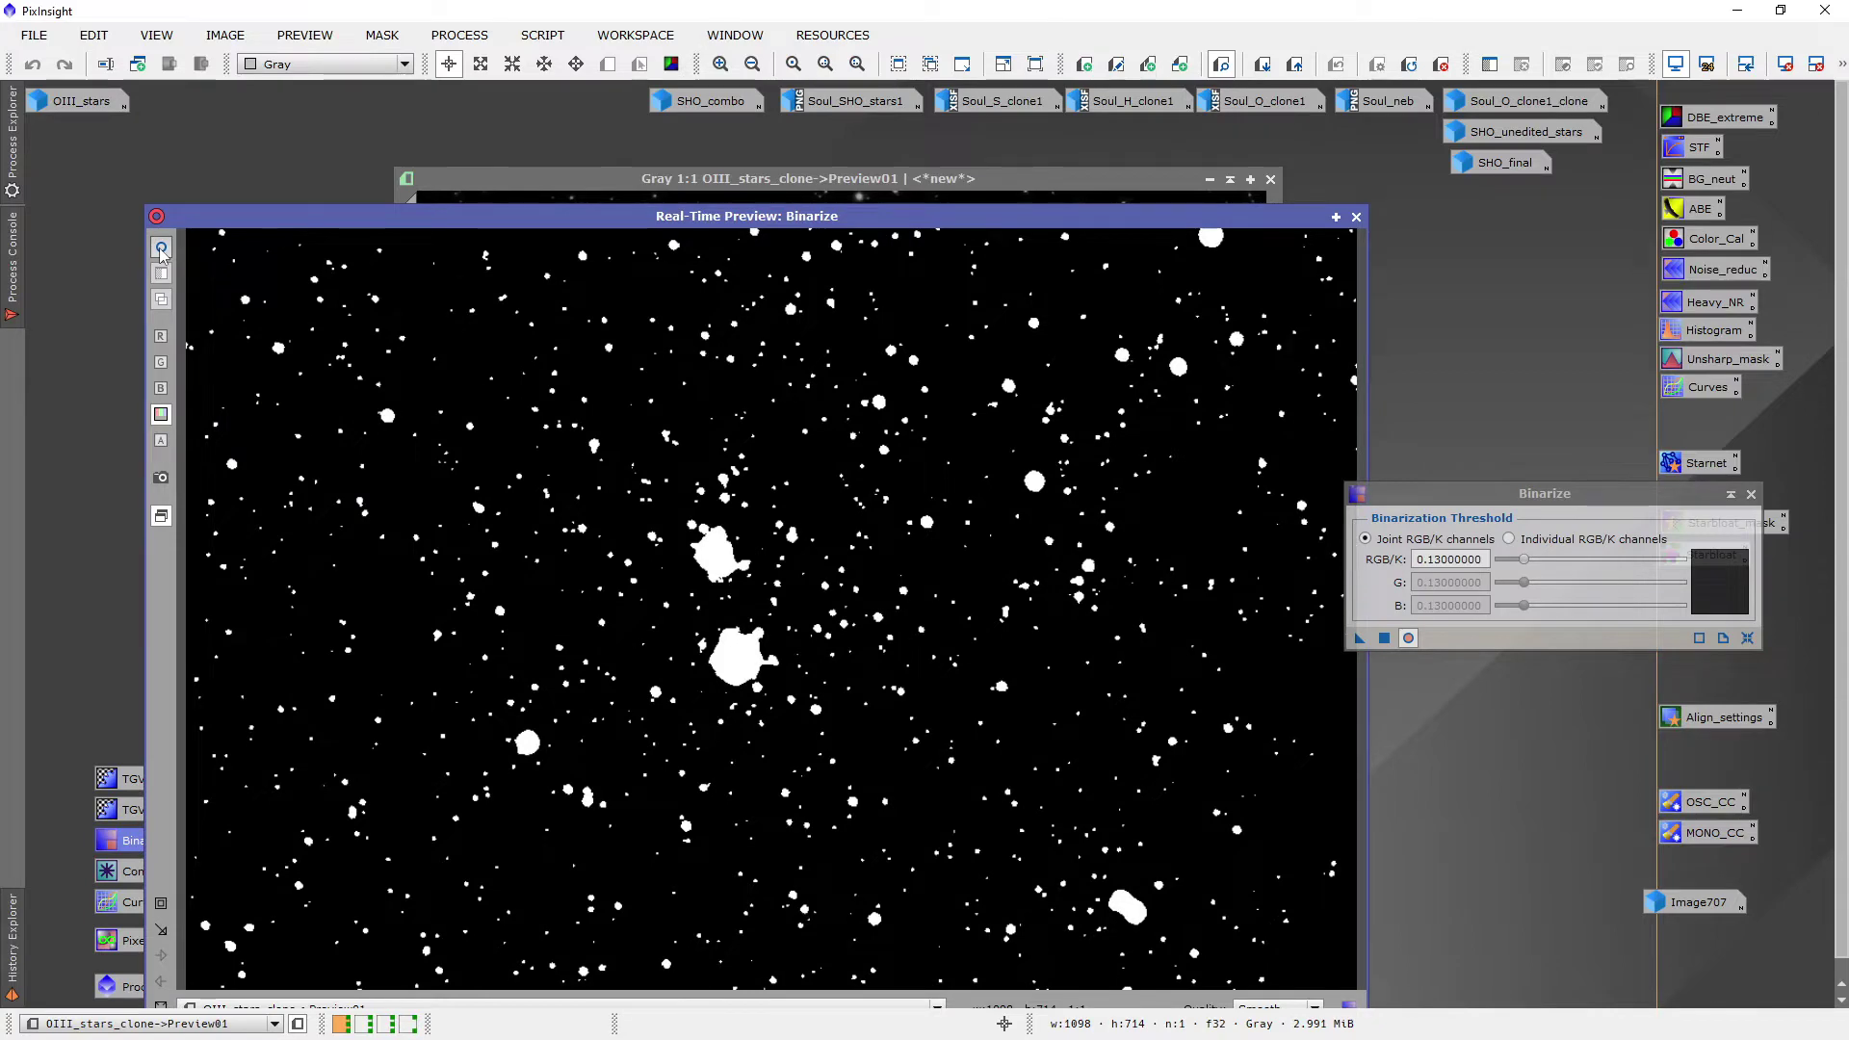
left_click(161, 250)
left_click(161, 250)
left_click(161, 251)
left_click(162, 250)
left_click(162, 250)
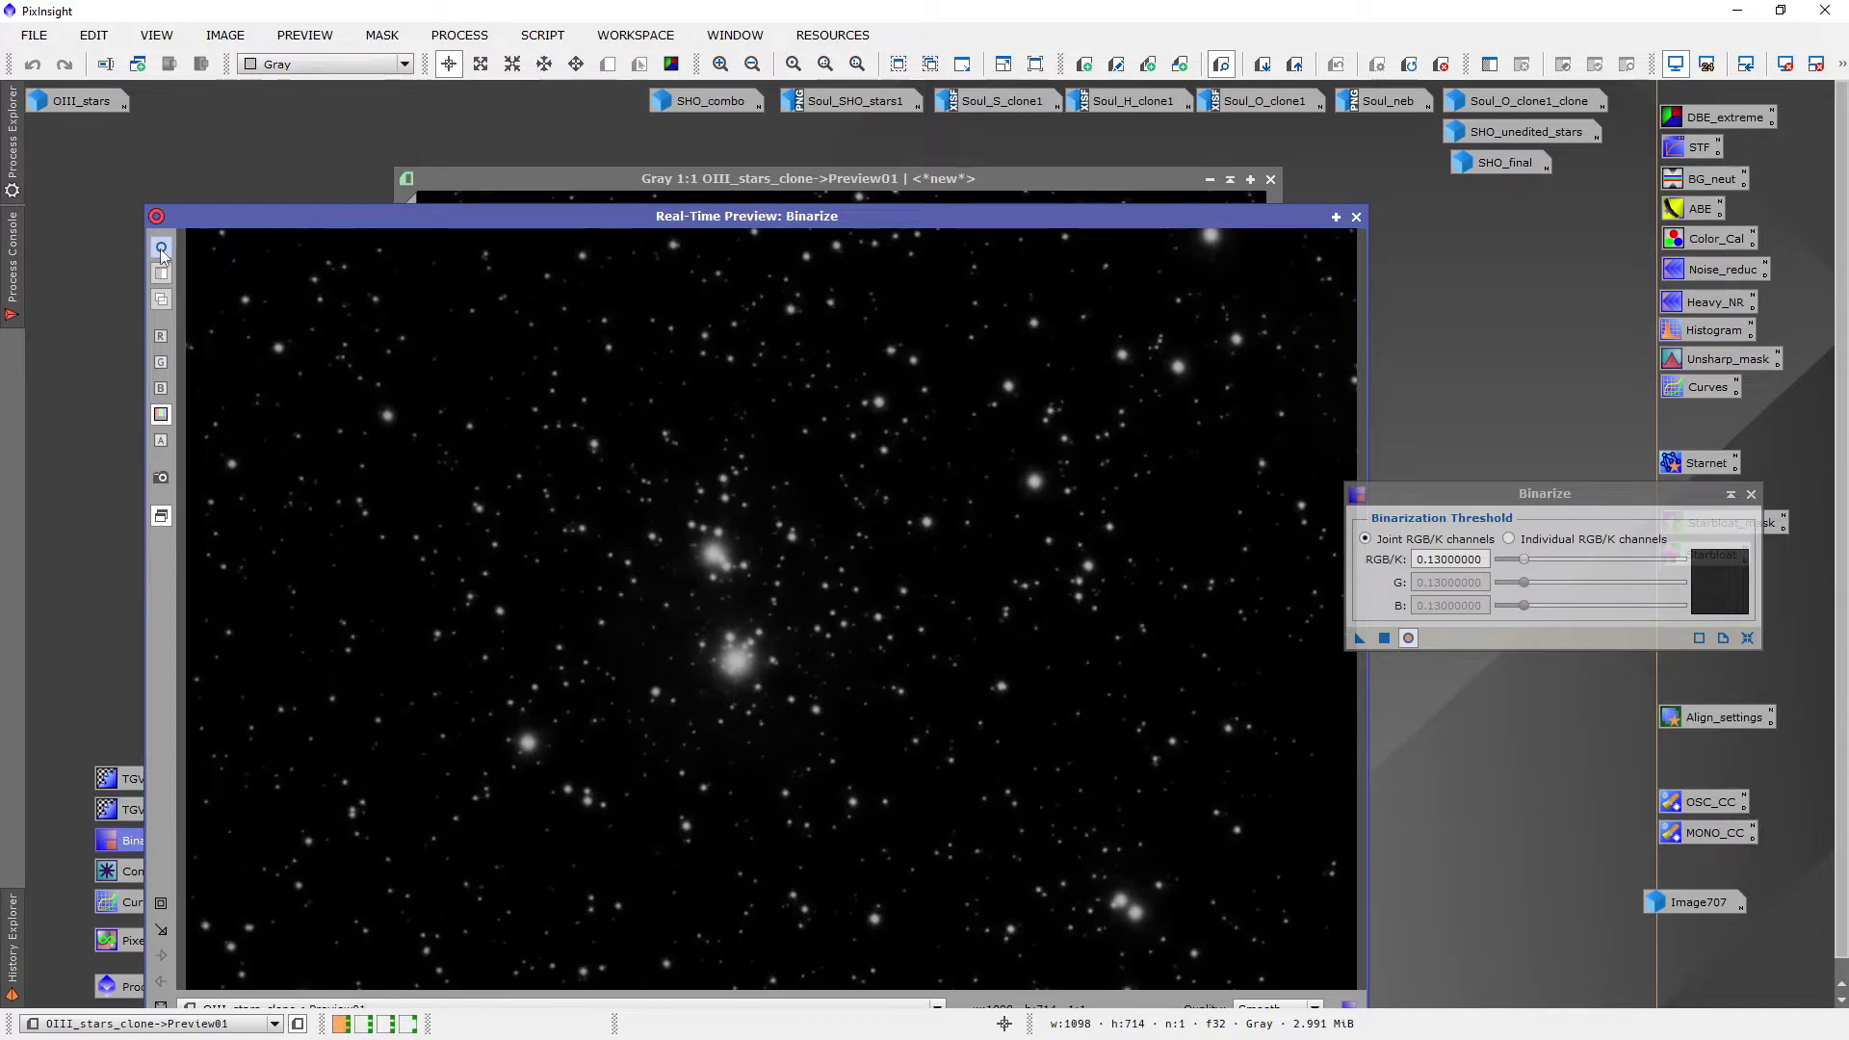
left_click(162, 250)
Set the joint Binarize threshold to 0.17 and compare the binarized preview with the original stars
left_click_drag(1528, 564, 1536, 566)
left_click(162, 251)
left_click(162, 251)
left_click(162, 250)
left_click(162, 251)
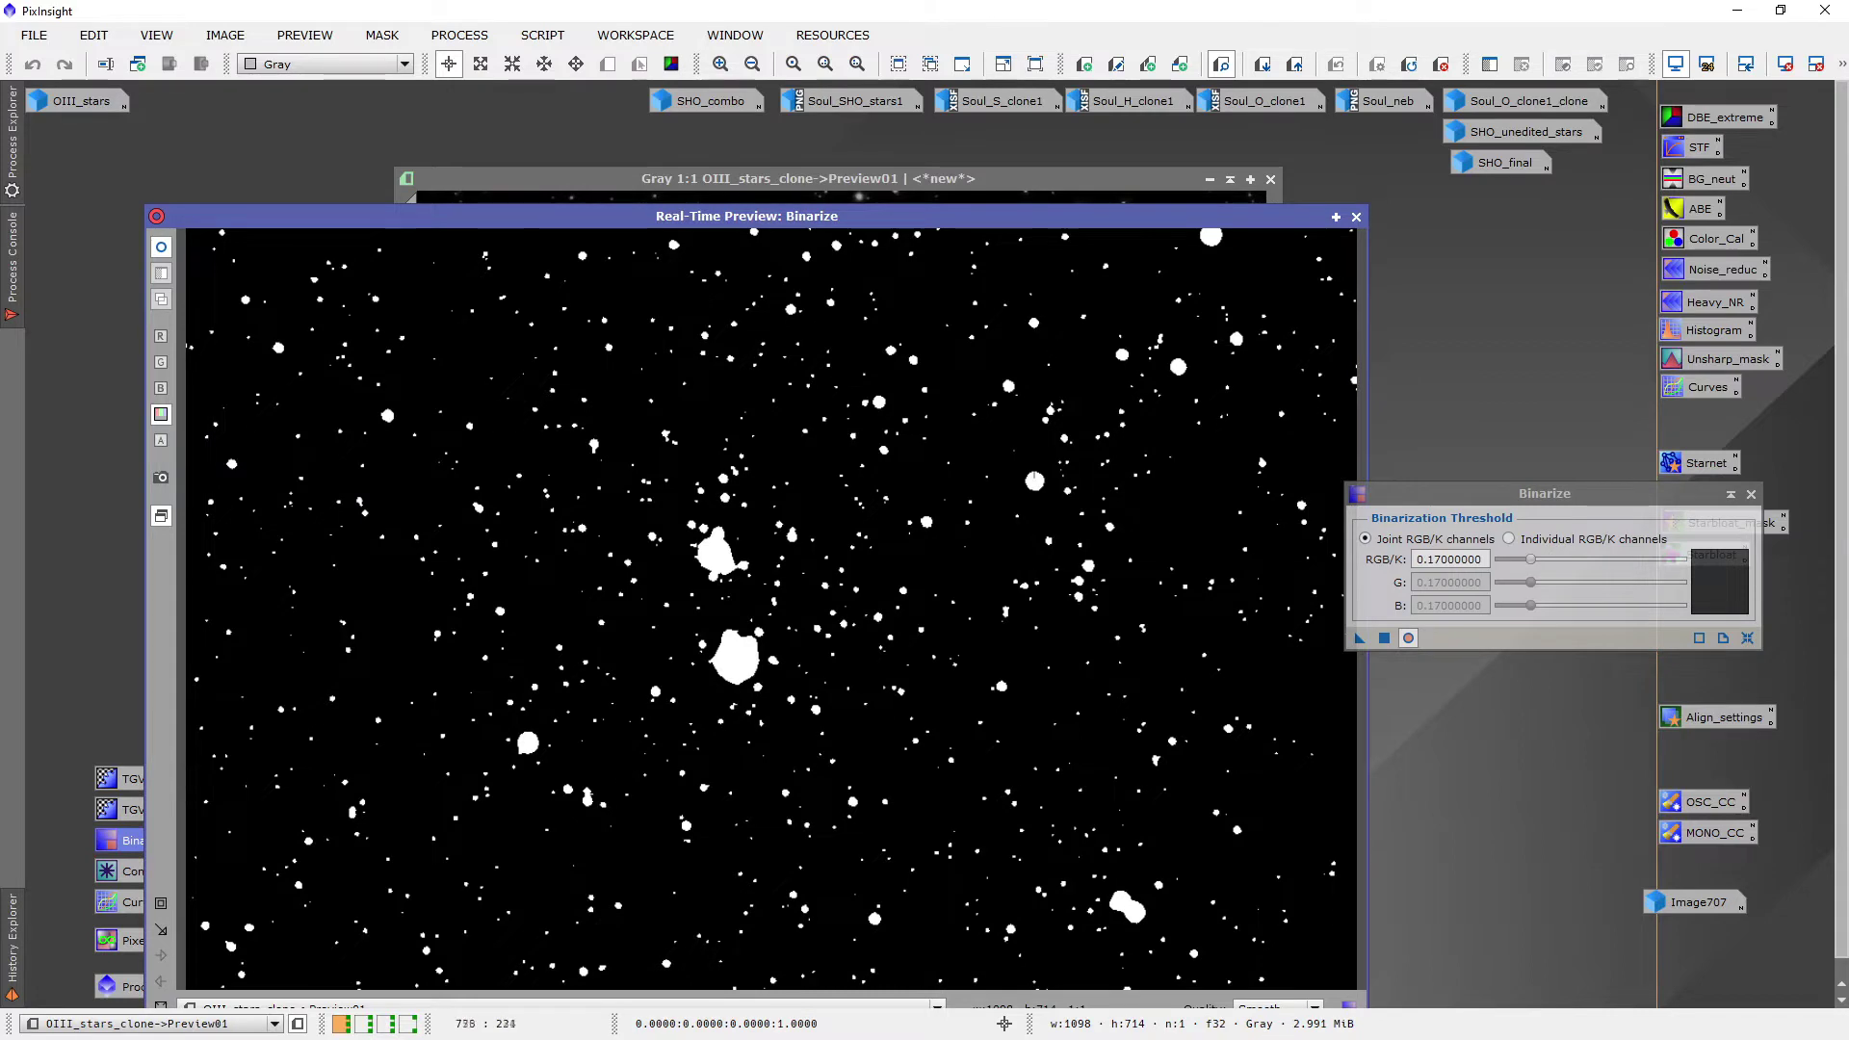
left_click(161, 250)
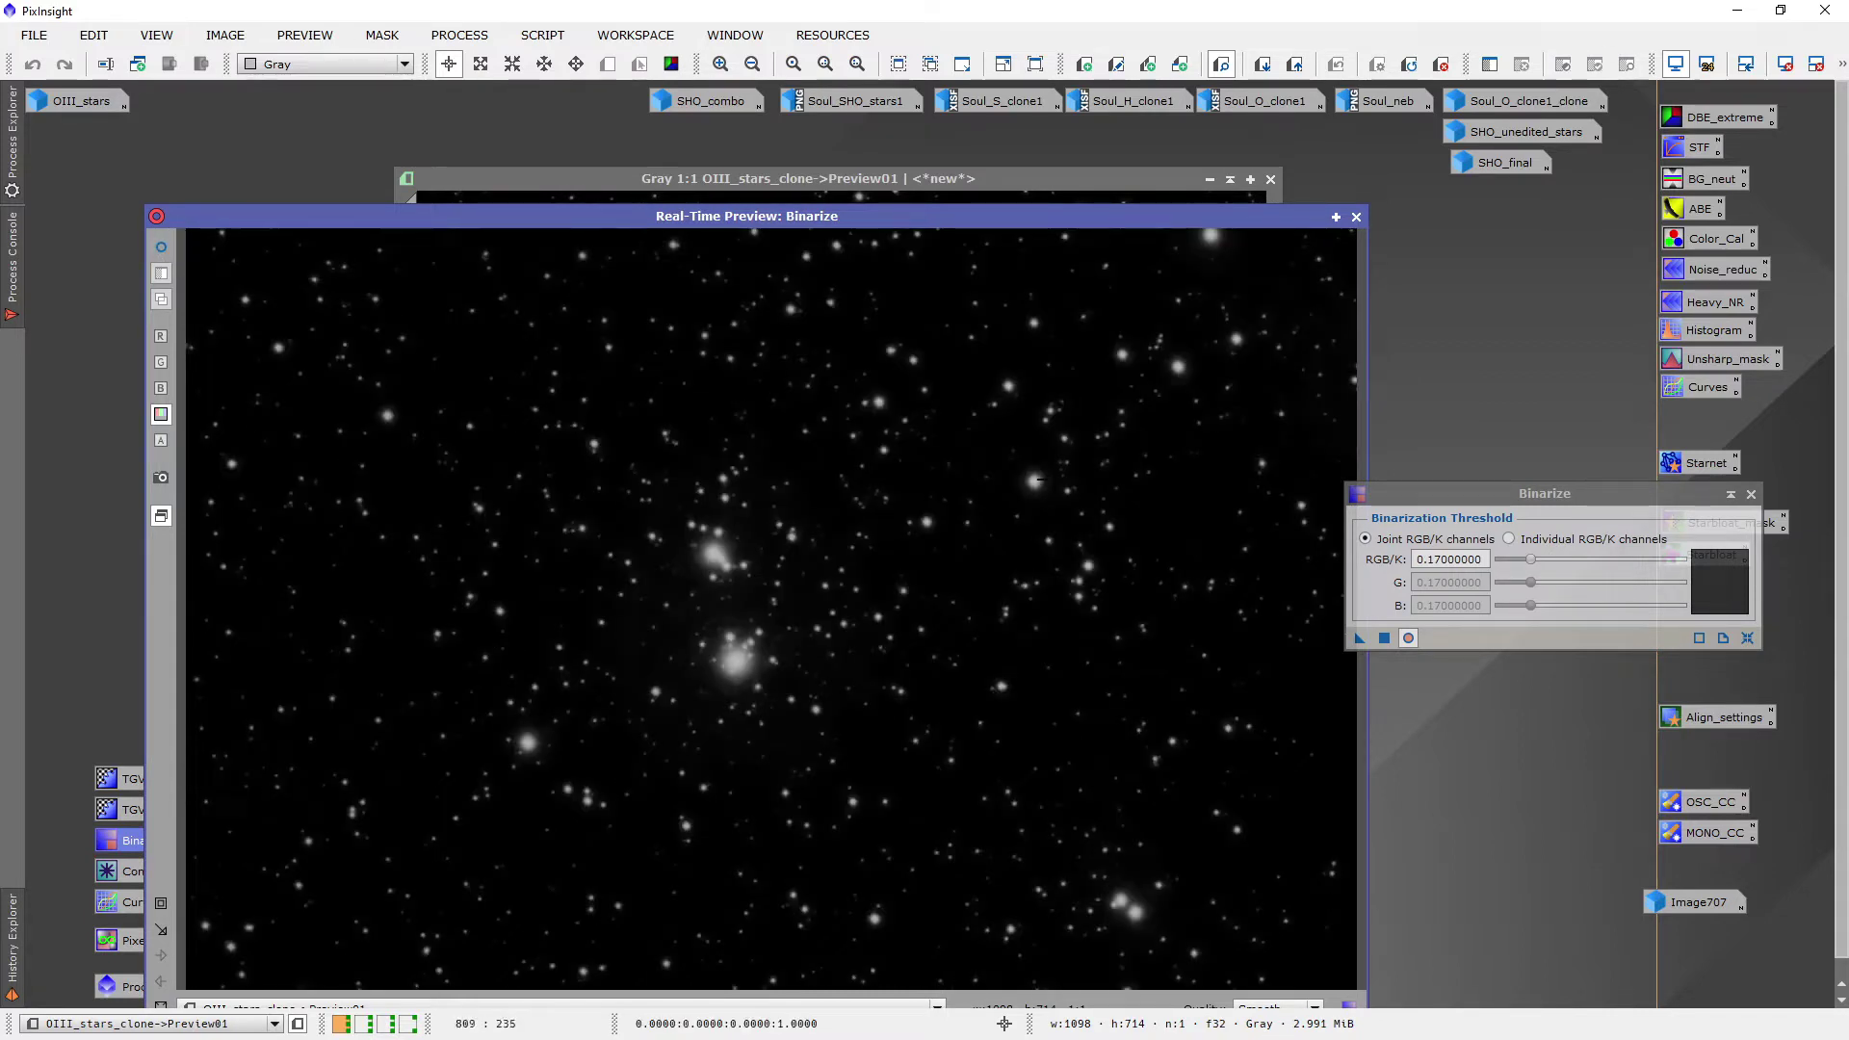
left_click(161, 246)
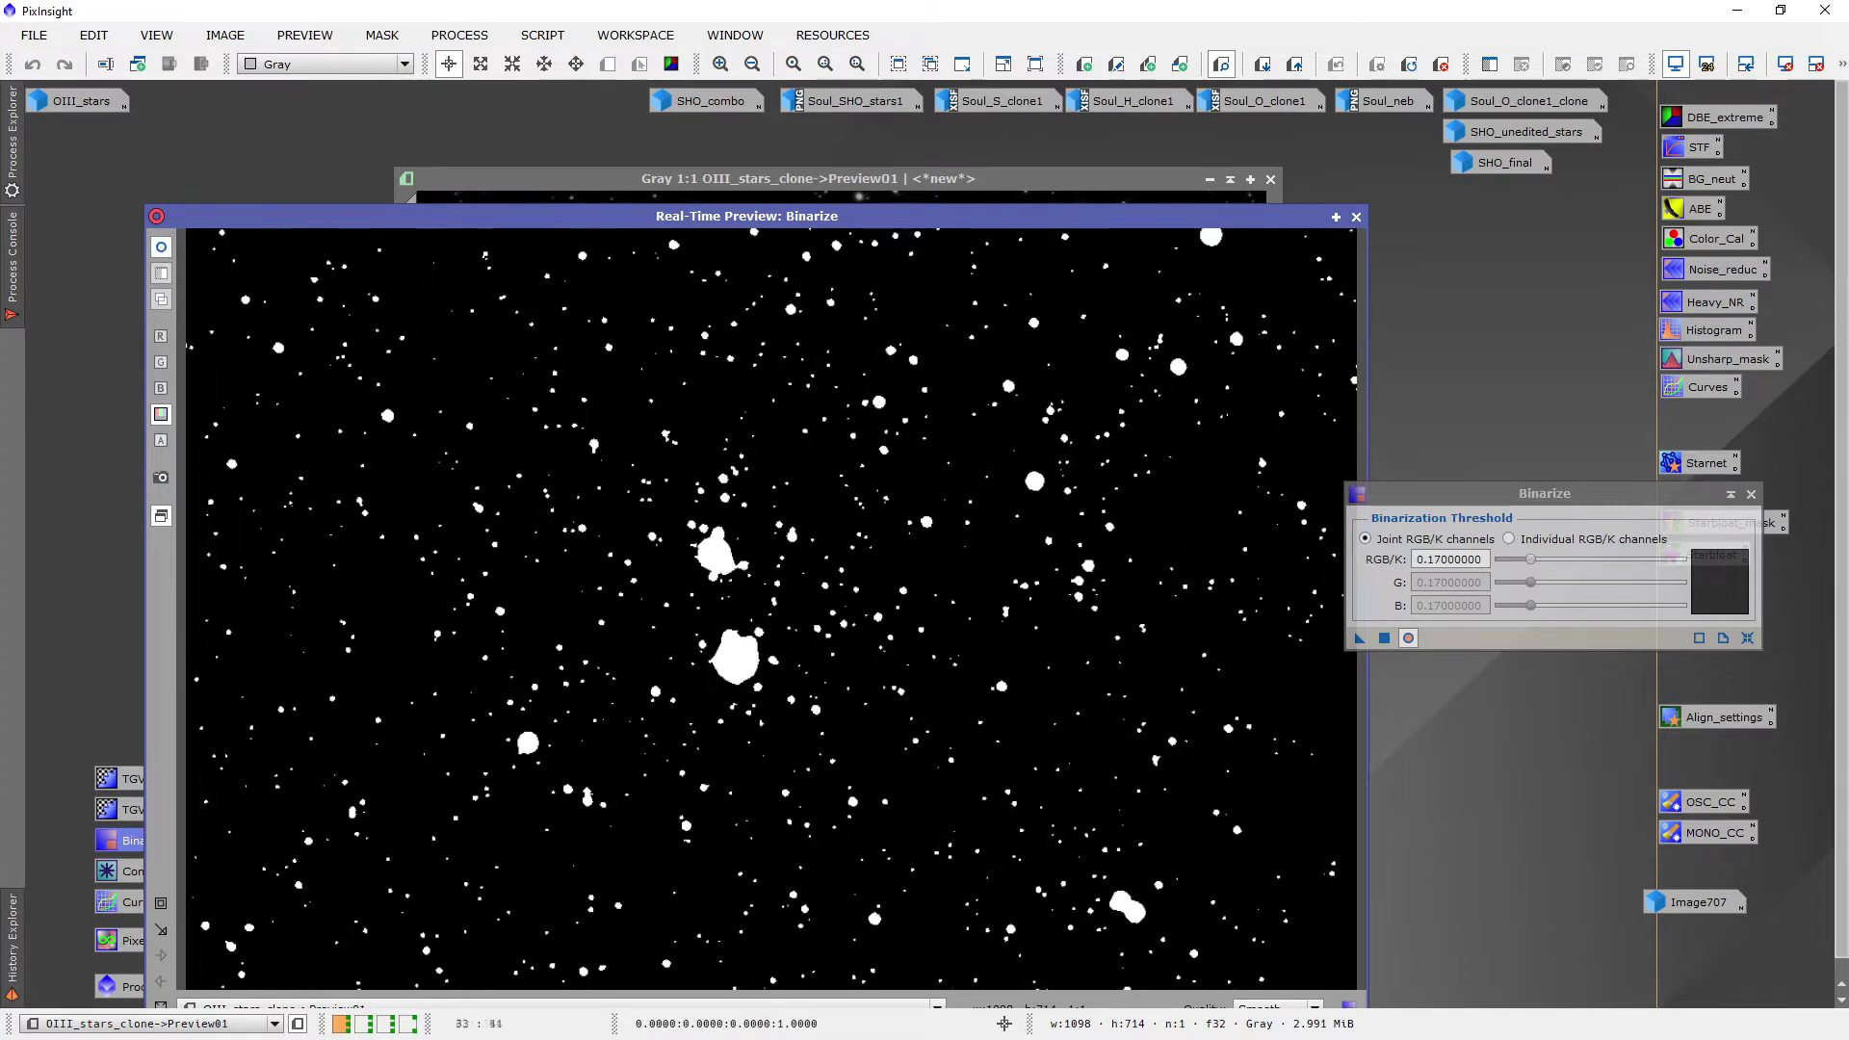
Close the real-time preview and apply Binarize with the 0.17 threshold to the entire OIII_stars_clone image
left_click(1356, 217)
left_click(407, 240)
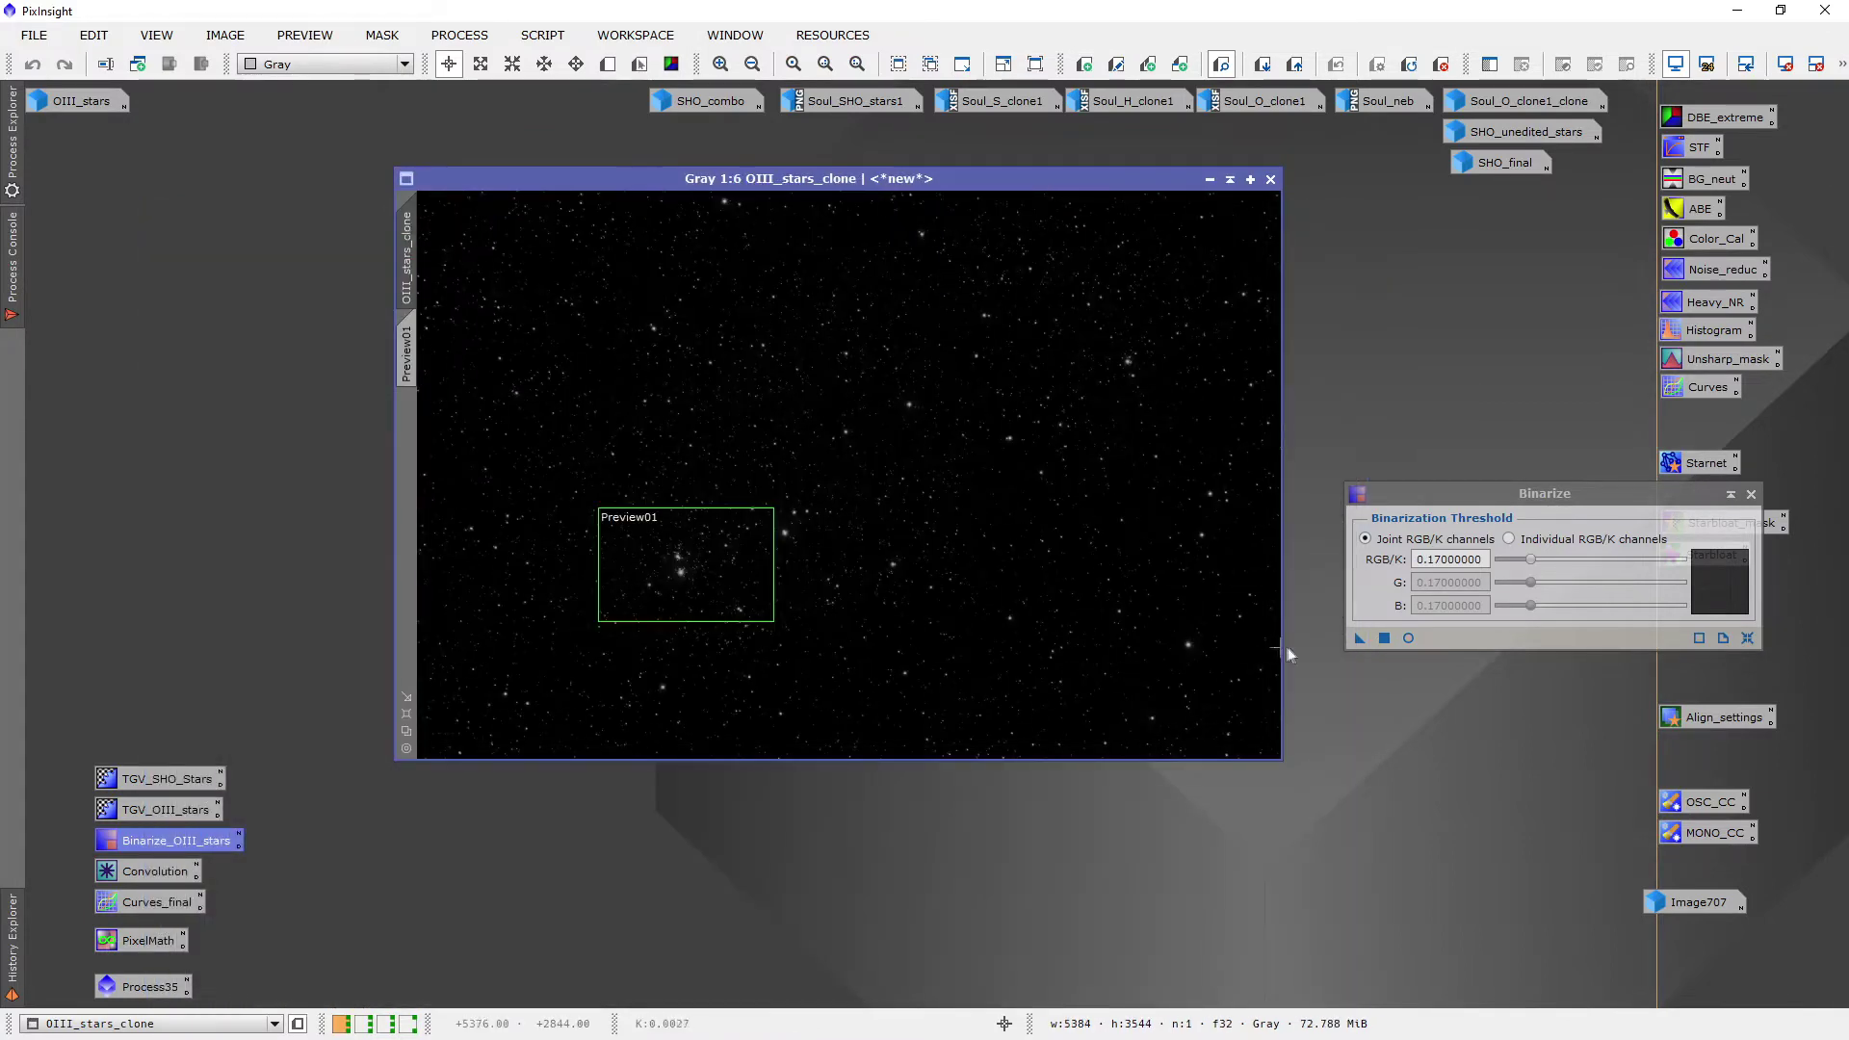
left_click_drag(1360, 638, 1050, 570)
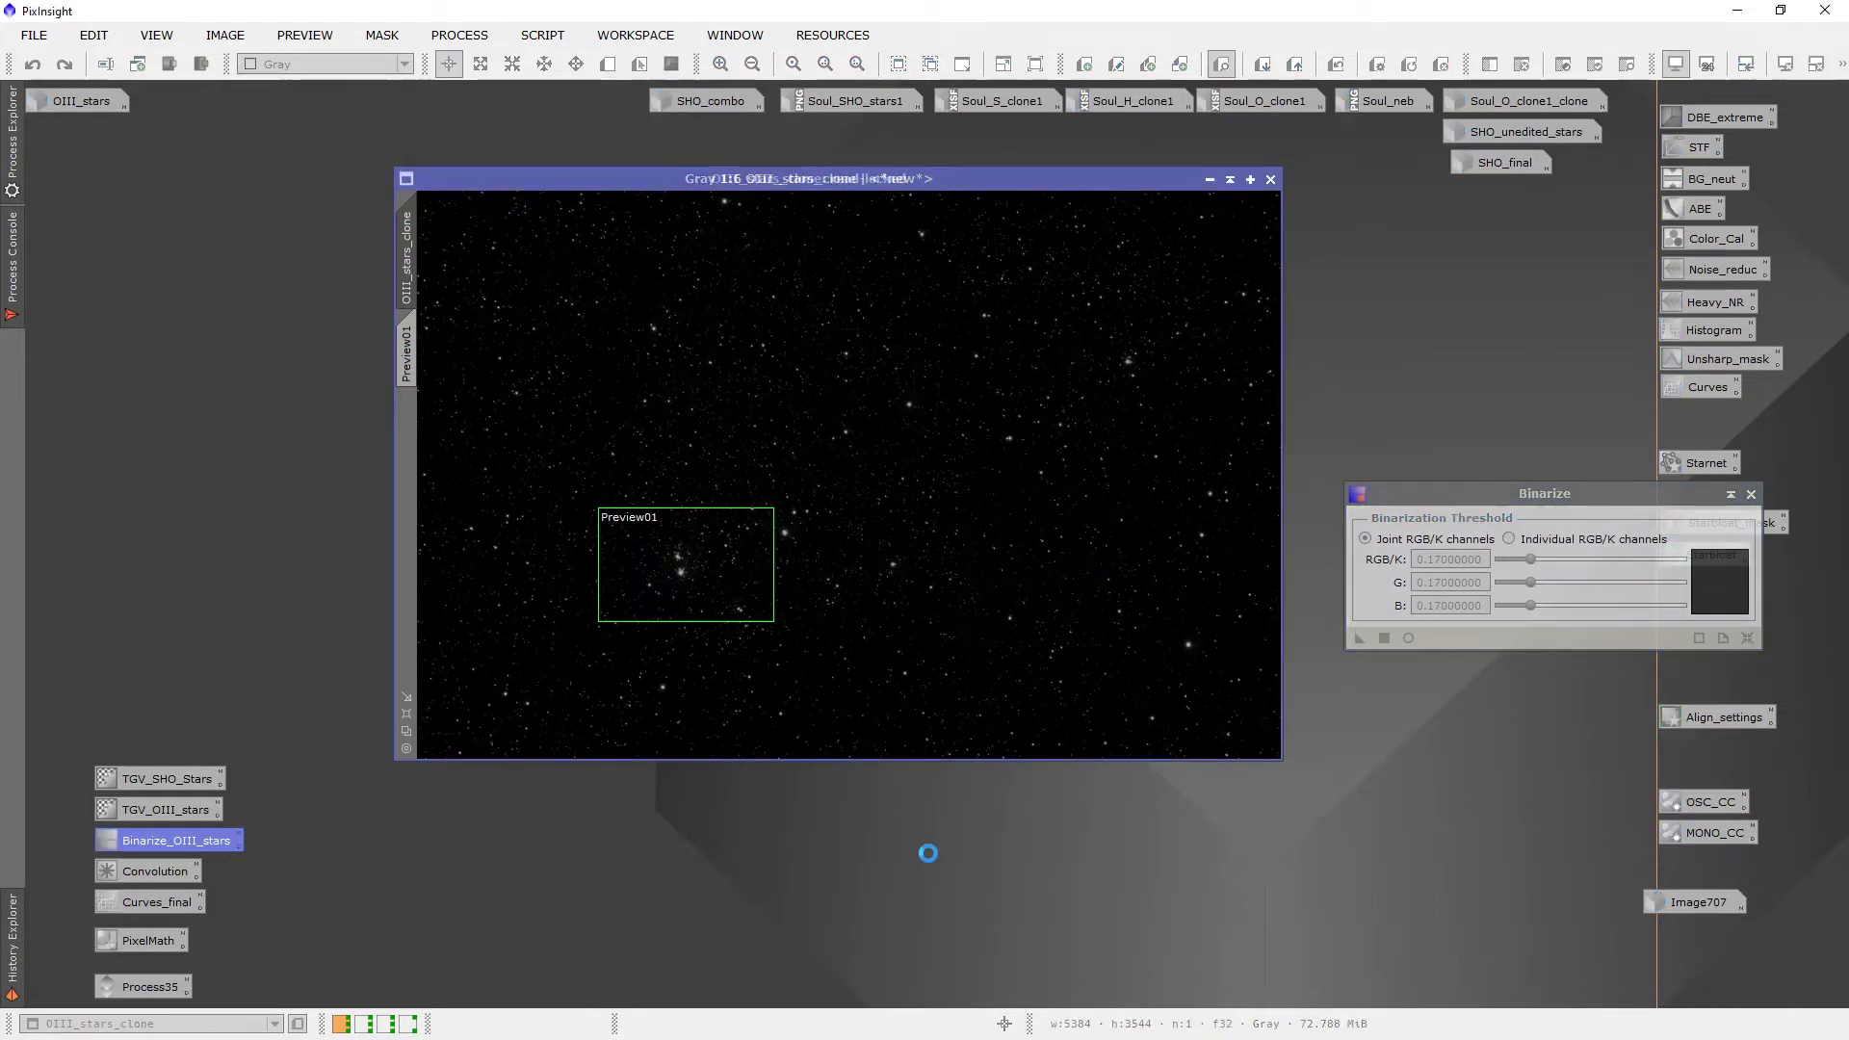
Examine the edges and shapes of the binarized stars across OIII_stars_clone and close up in Preview01
scroll(780, 453, "up", 7)
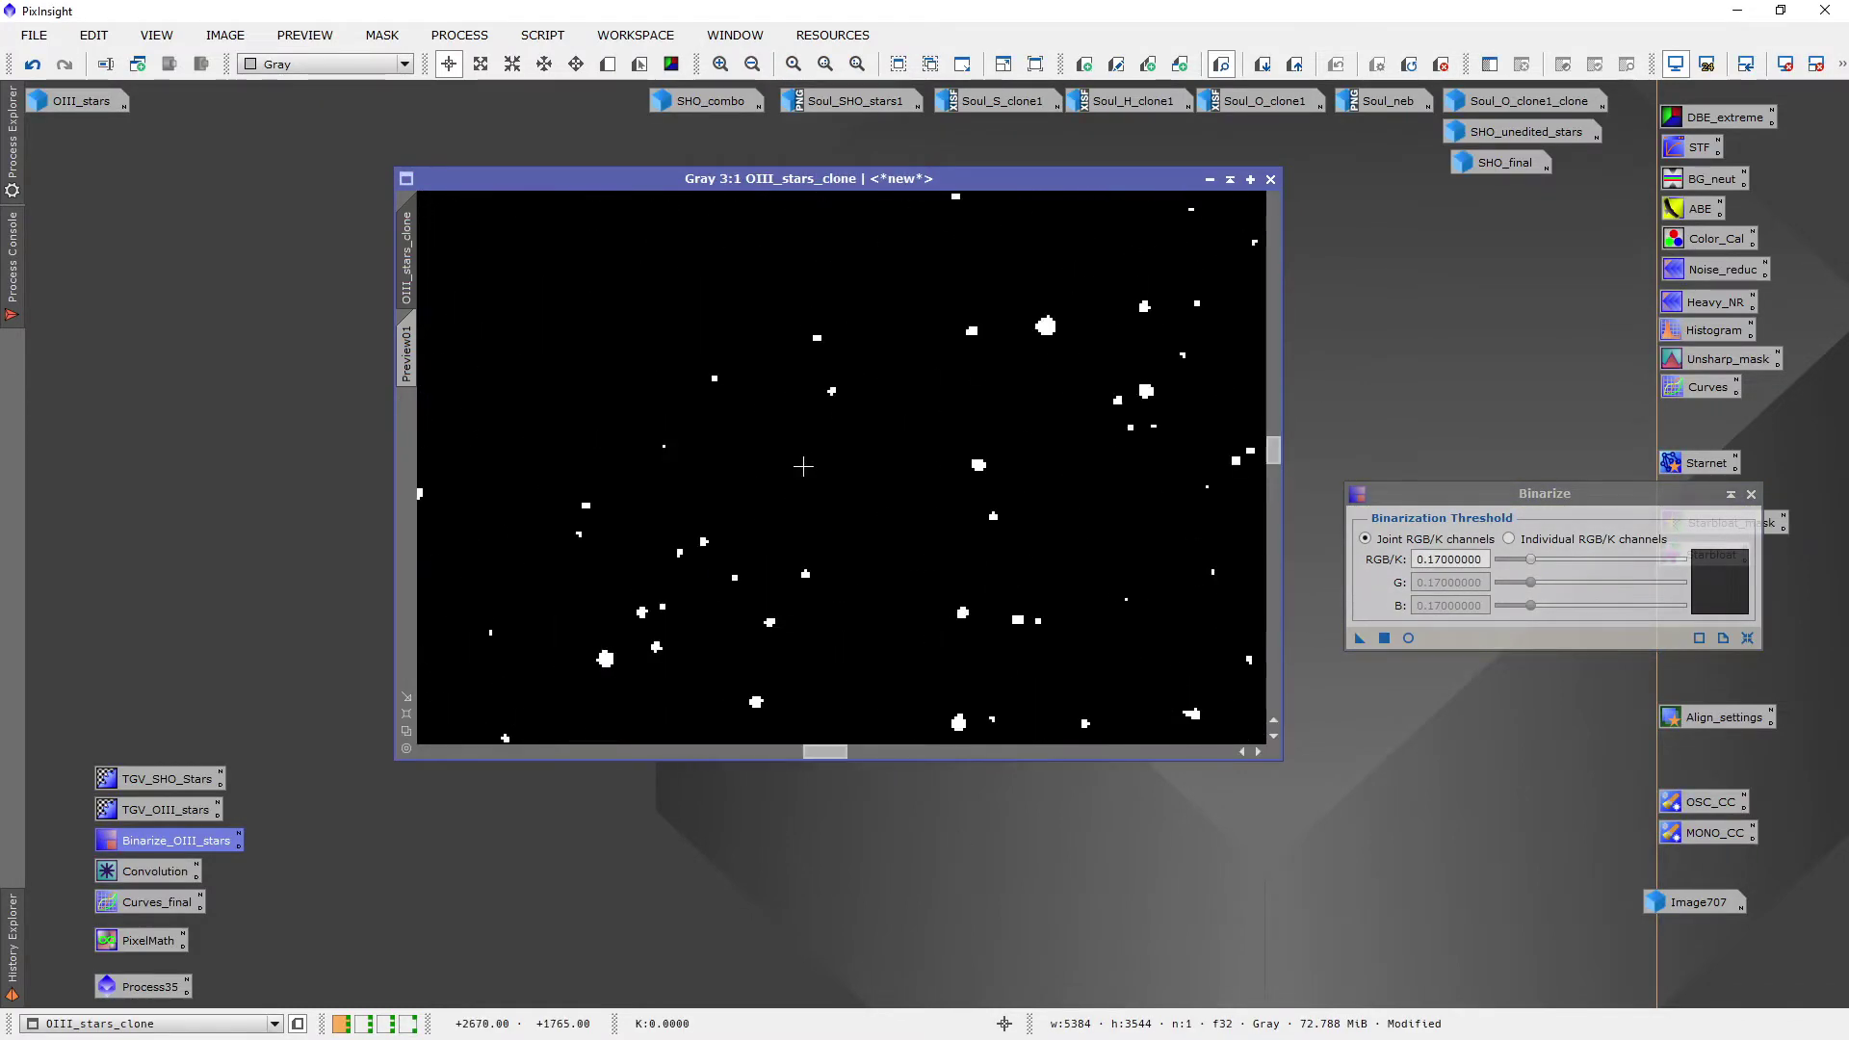
scroll(971, 511, "down", 7)
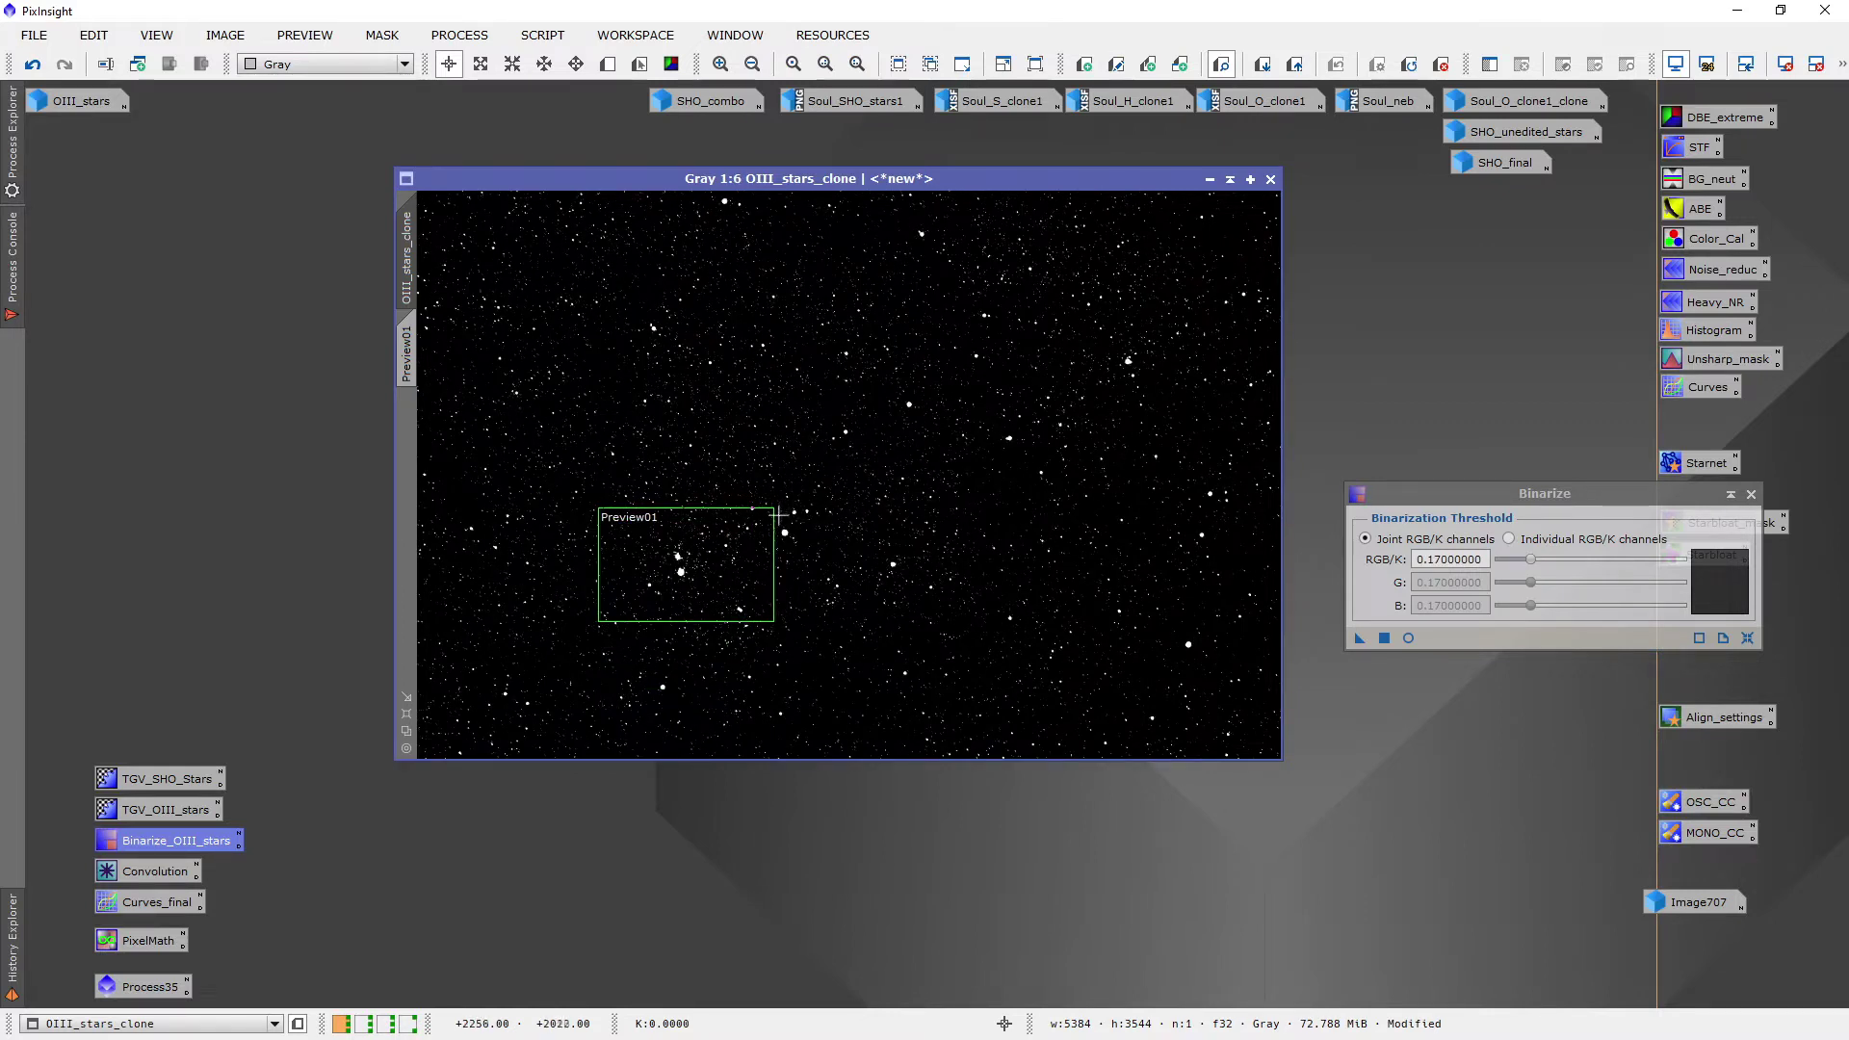
left_click(405, 354)
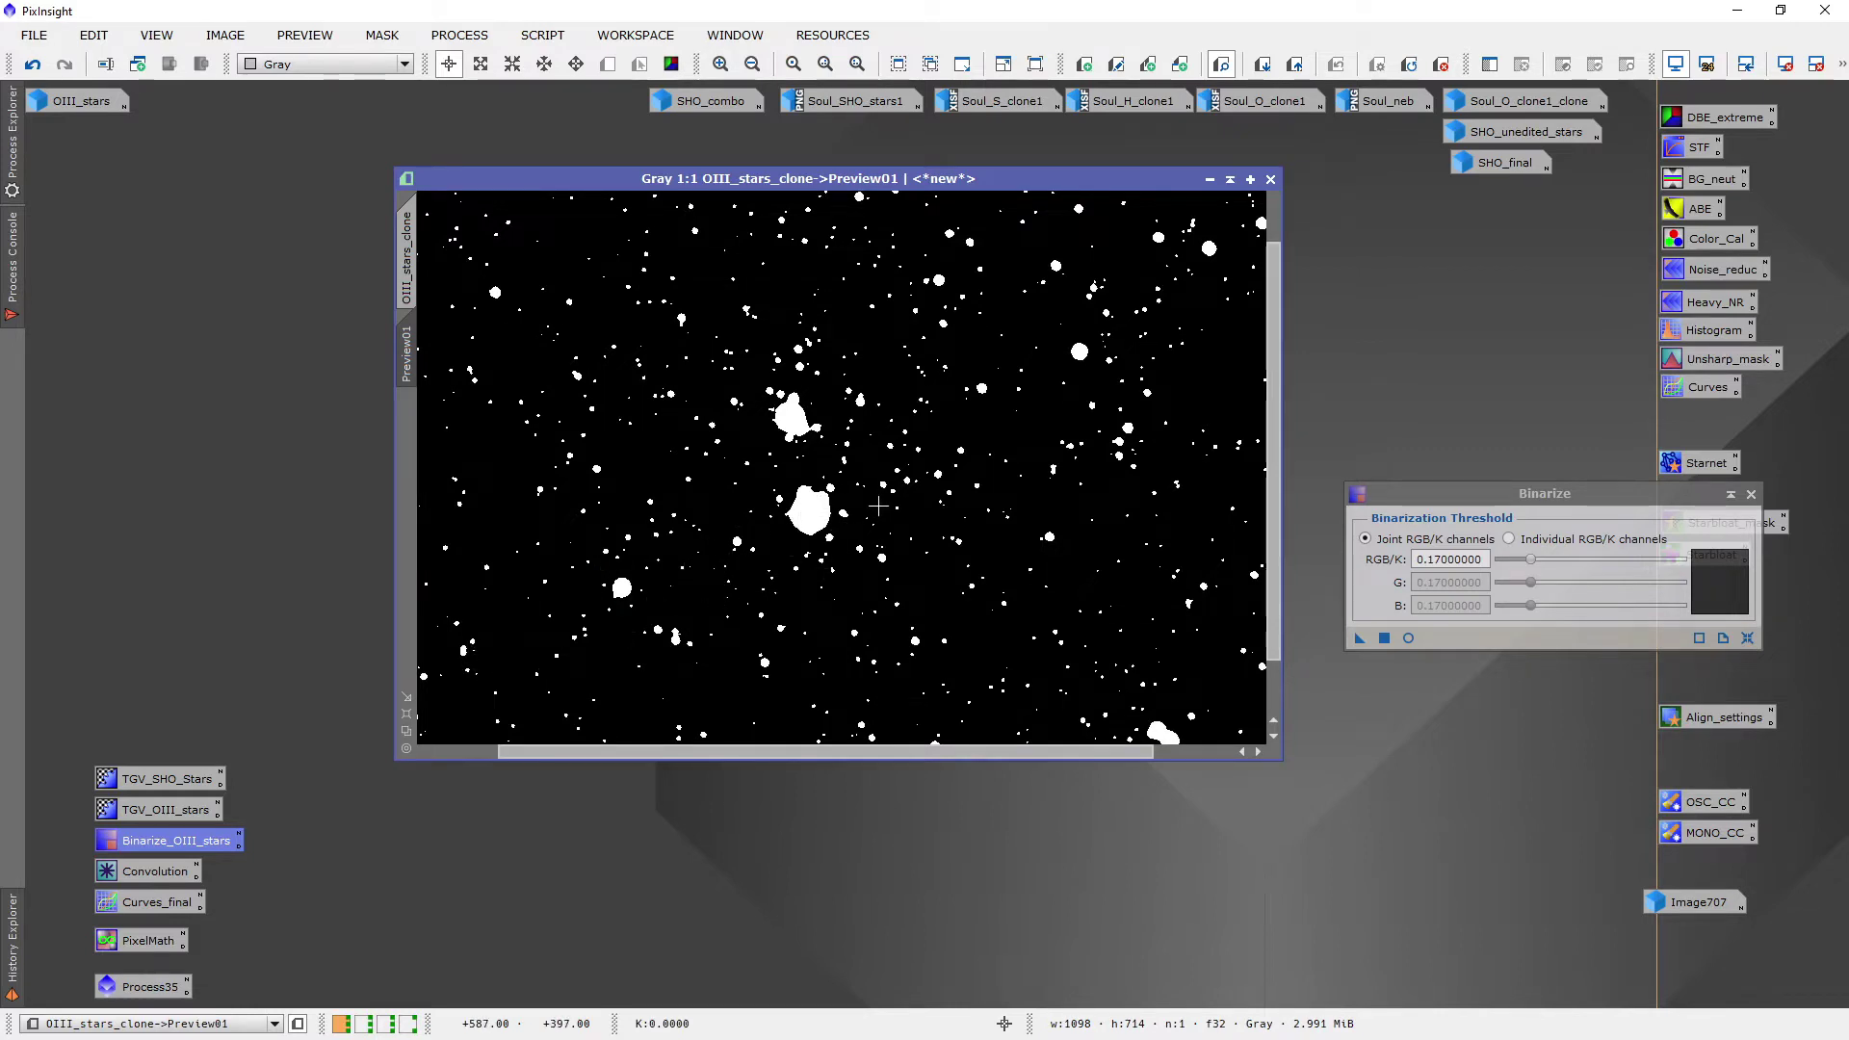
scroll(878, 506, "up", 1)
scroll(862, 505, "up", 1)
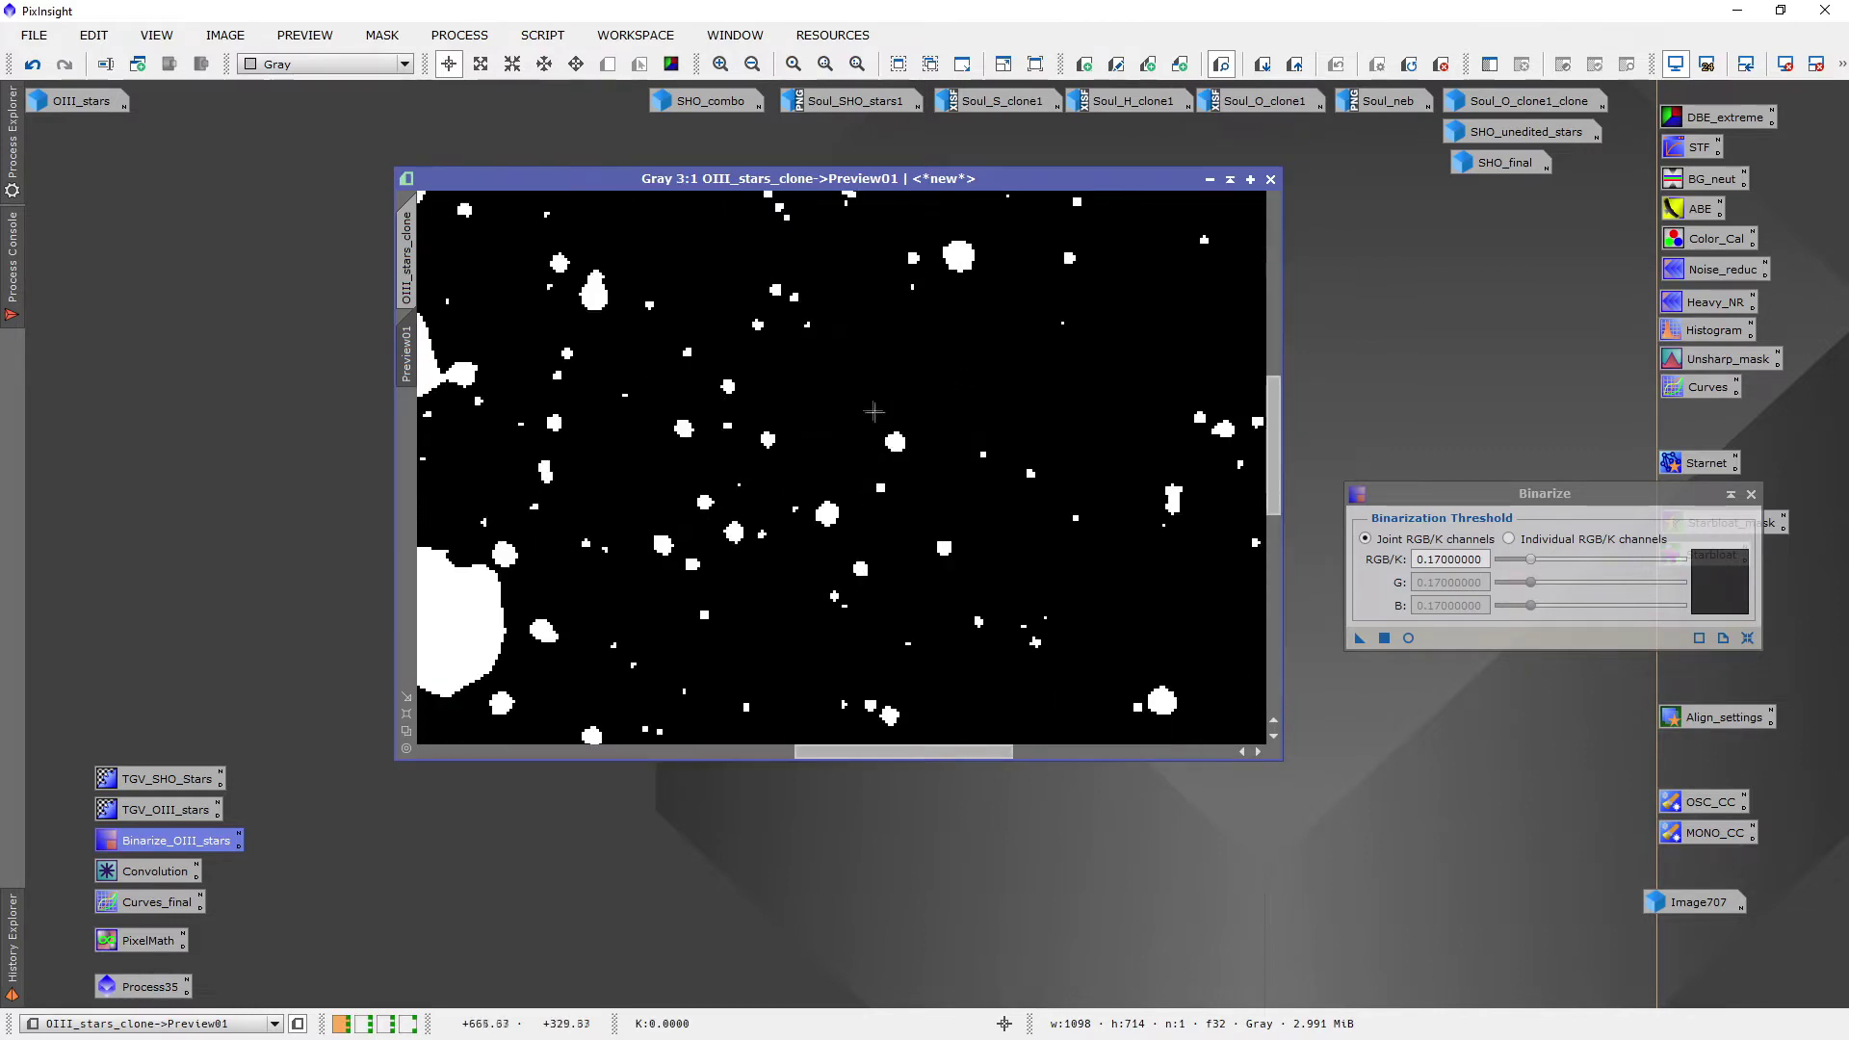
scroll(917, 398, "down", 3)
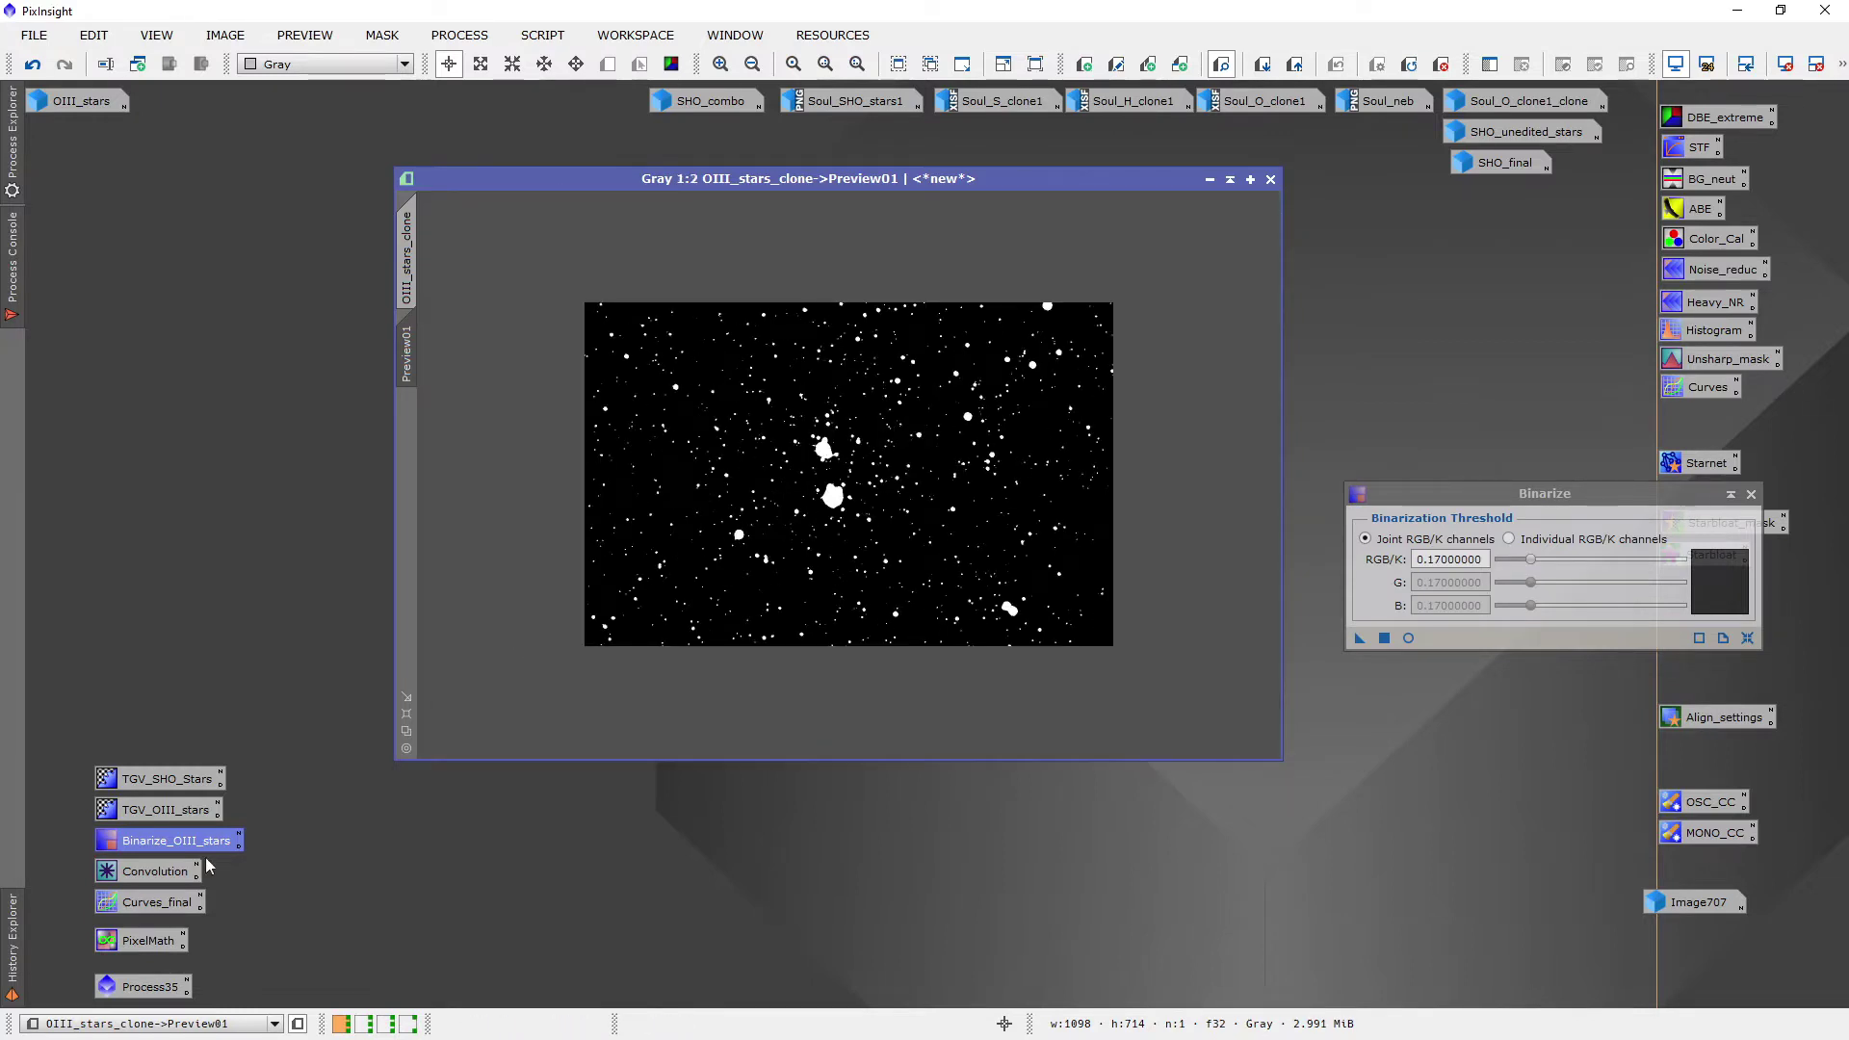
Load the saved Convolution settings and show their real-time preview on Preview01 of the binarized clone
left_click(145, 873)
double_click(144, 873)
left_click_drag(1404, 320, 1343, 318)
left_click(1141, 520)
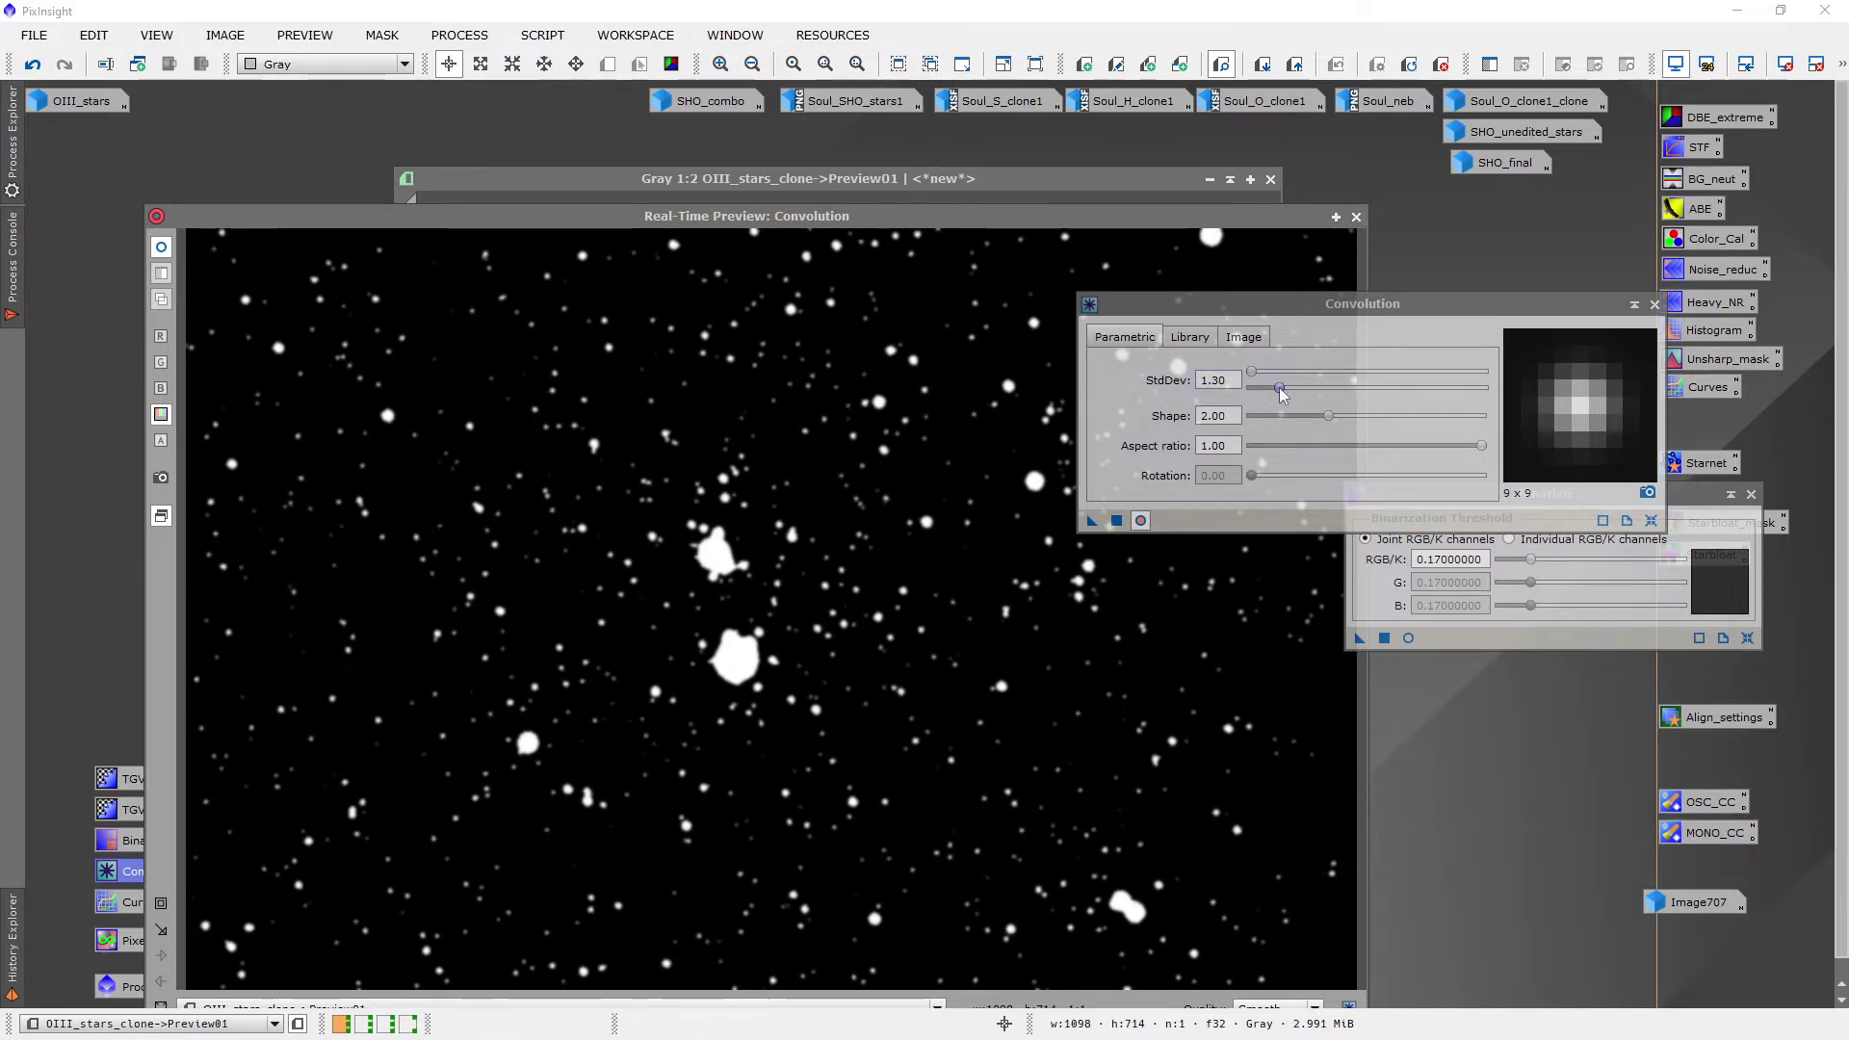
Close the real-time preview, apply Convolution with StdDev 1.30 to the entire OIII_stars_clone image and inspect the softened stars
left_click(1356, 217)
left_click(407, 265)
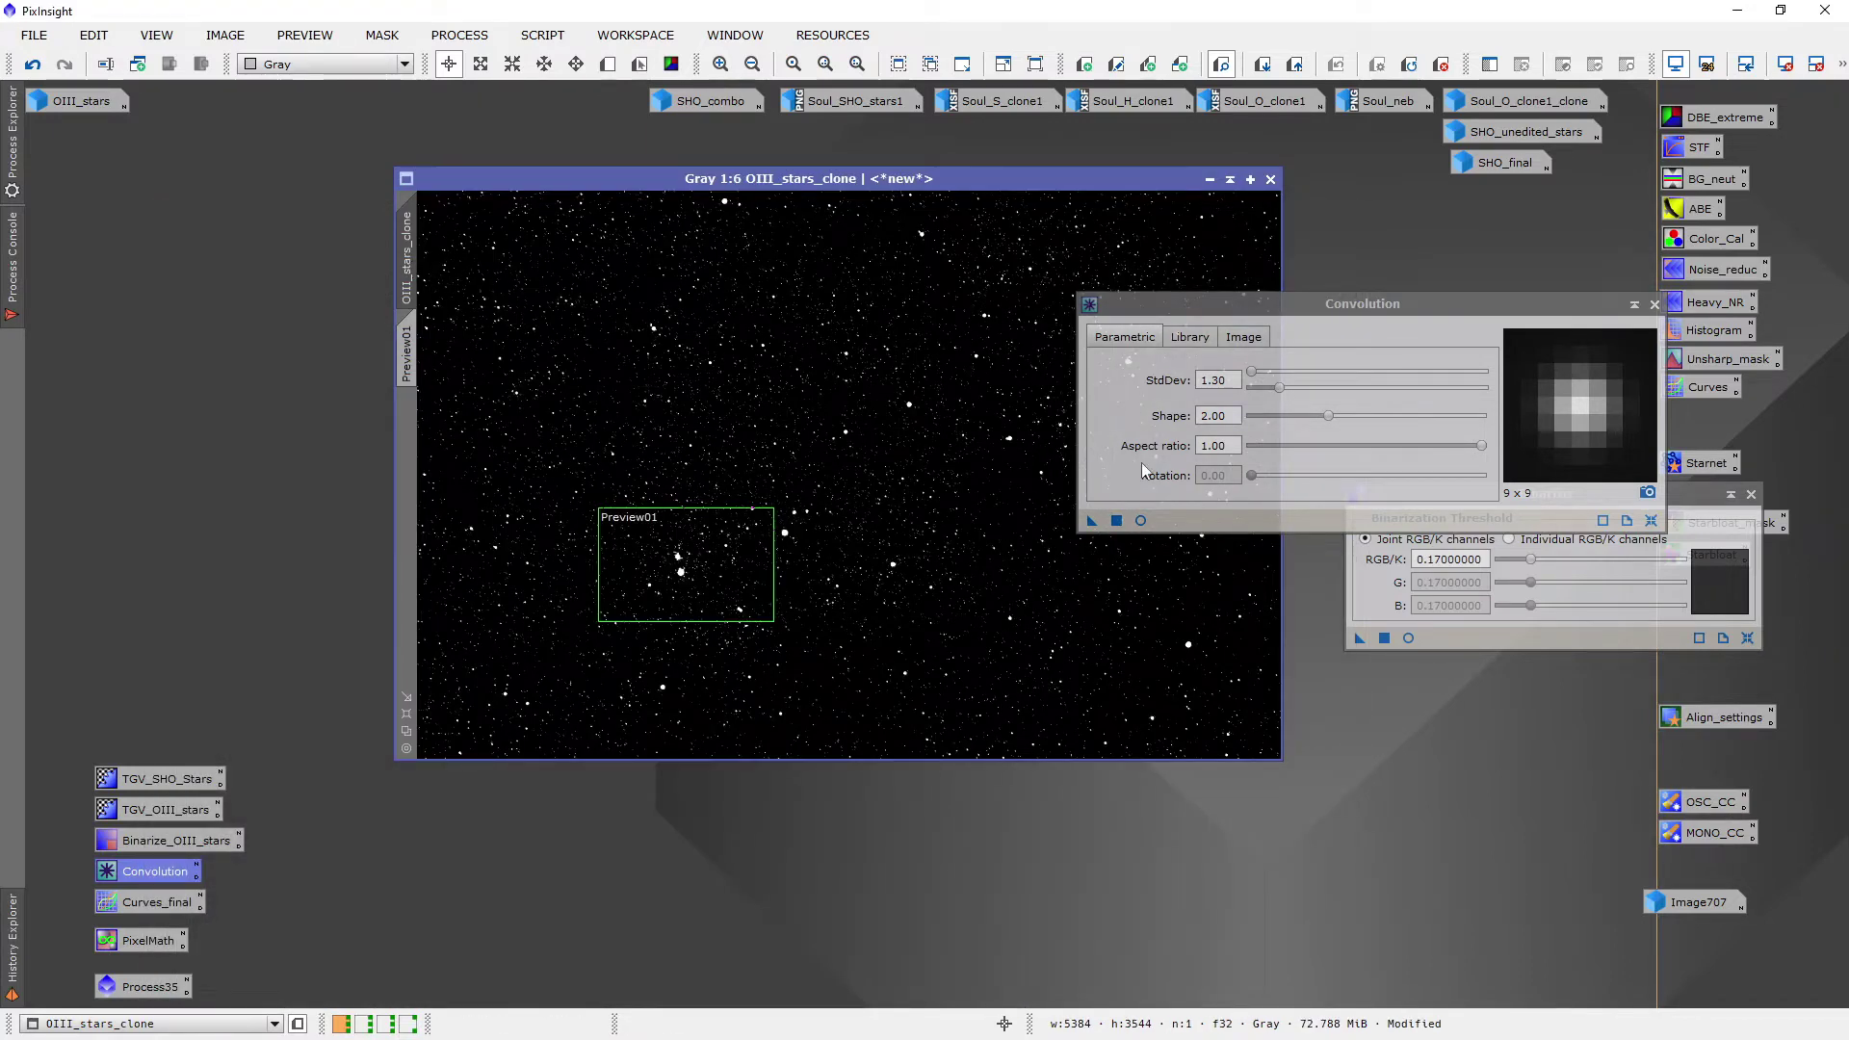
left_click(1116, 520)
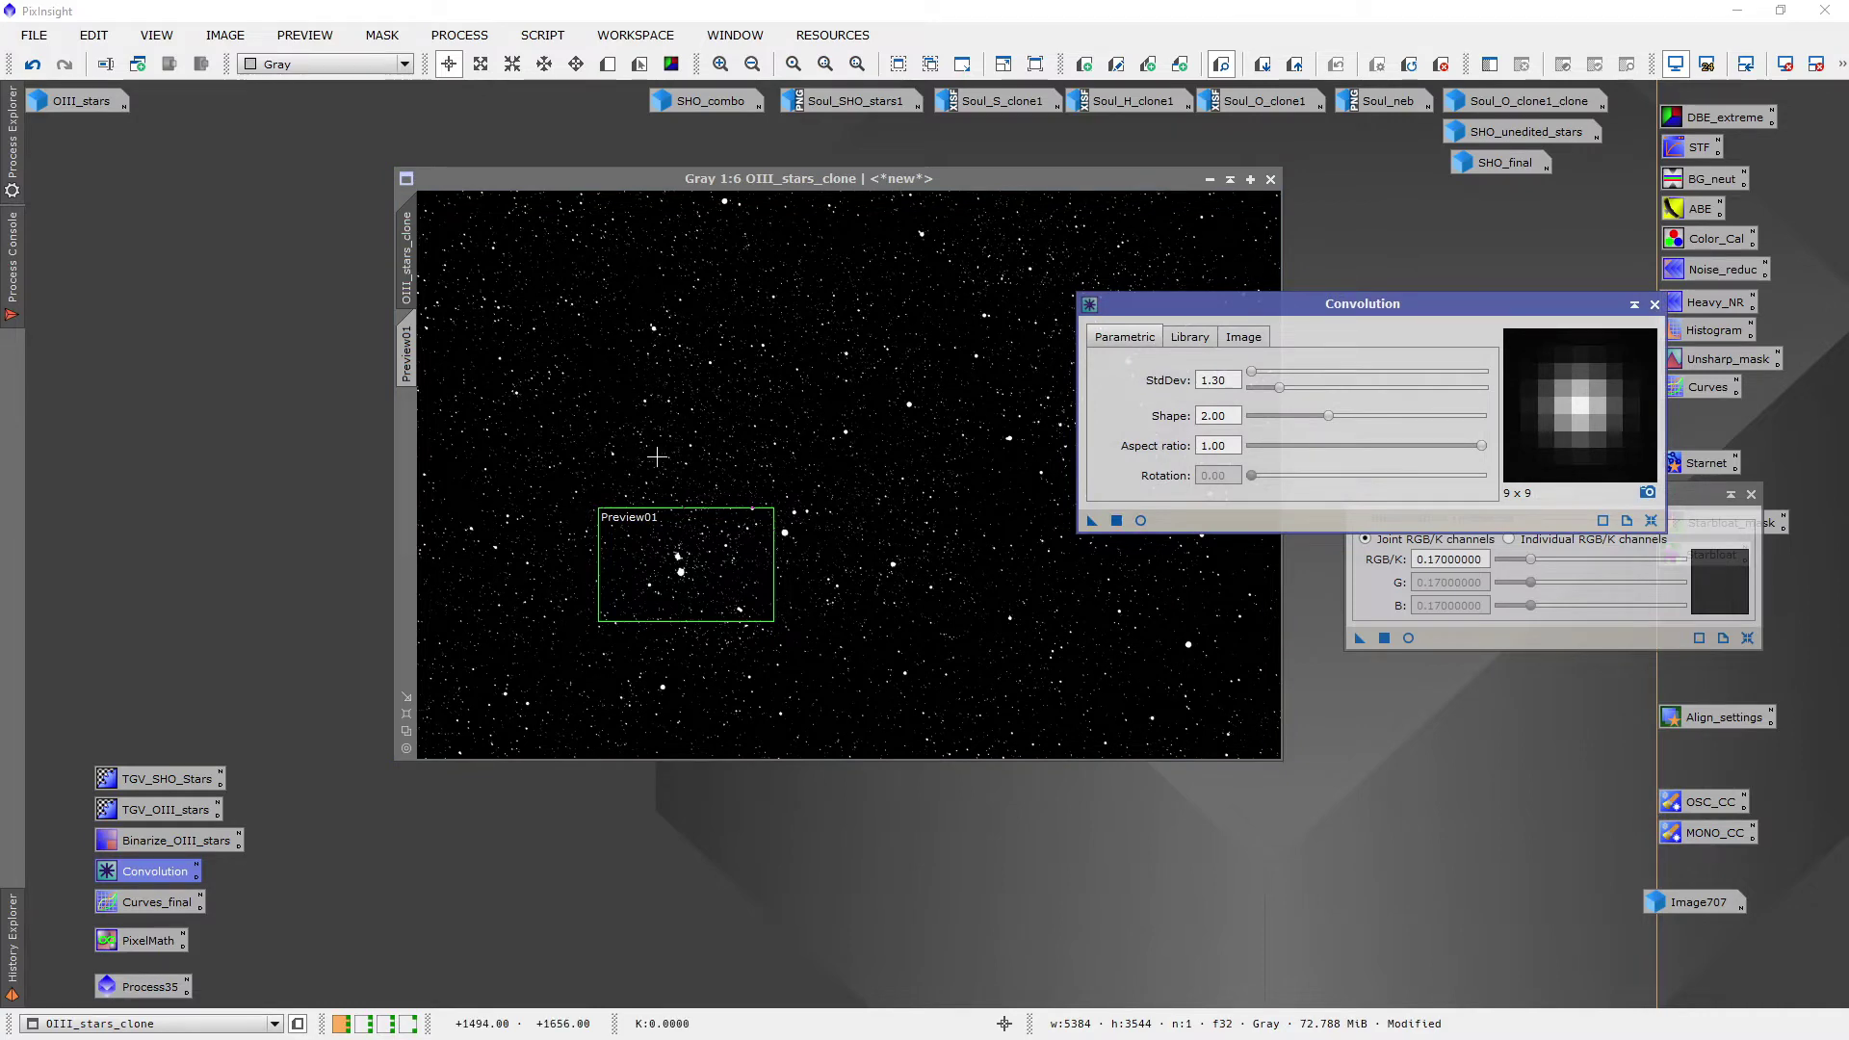
scroll(702, 449, "up", 6)
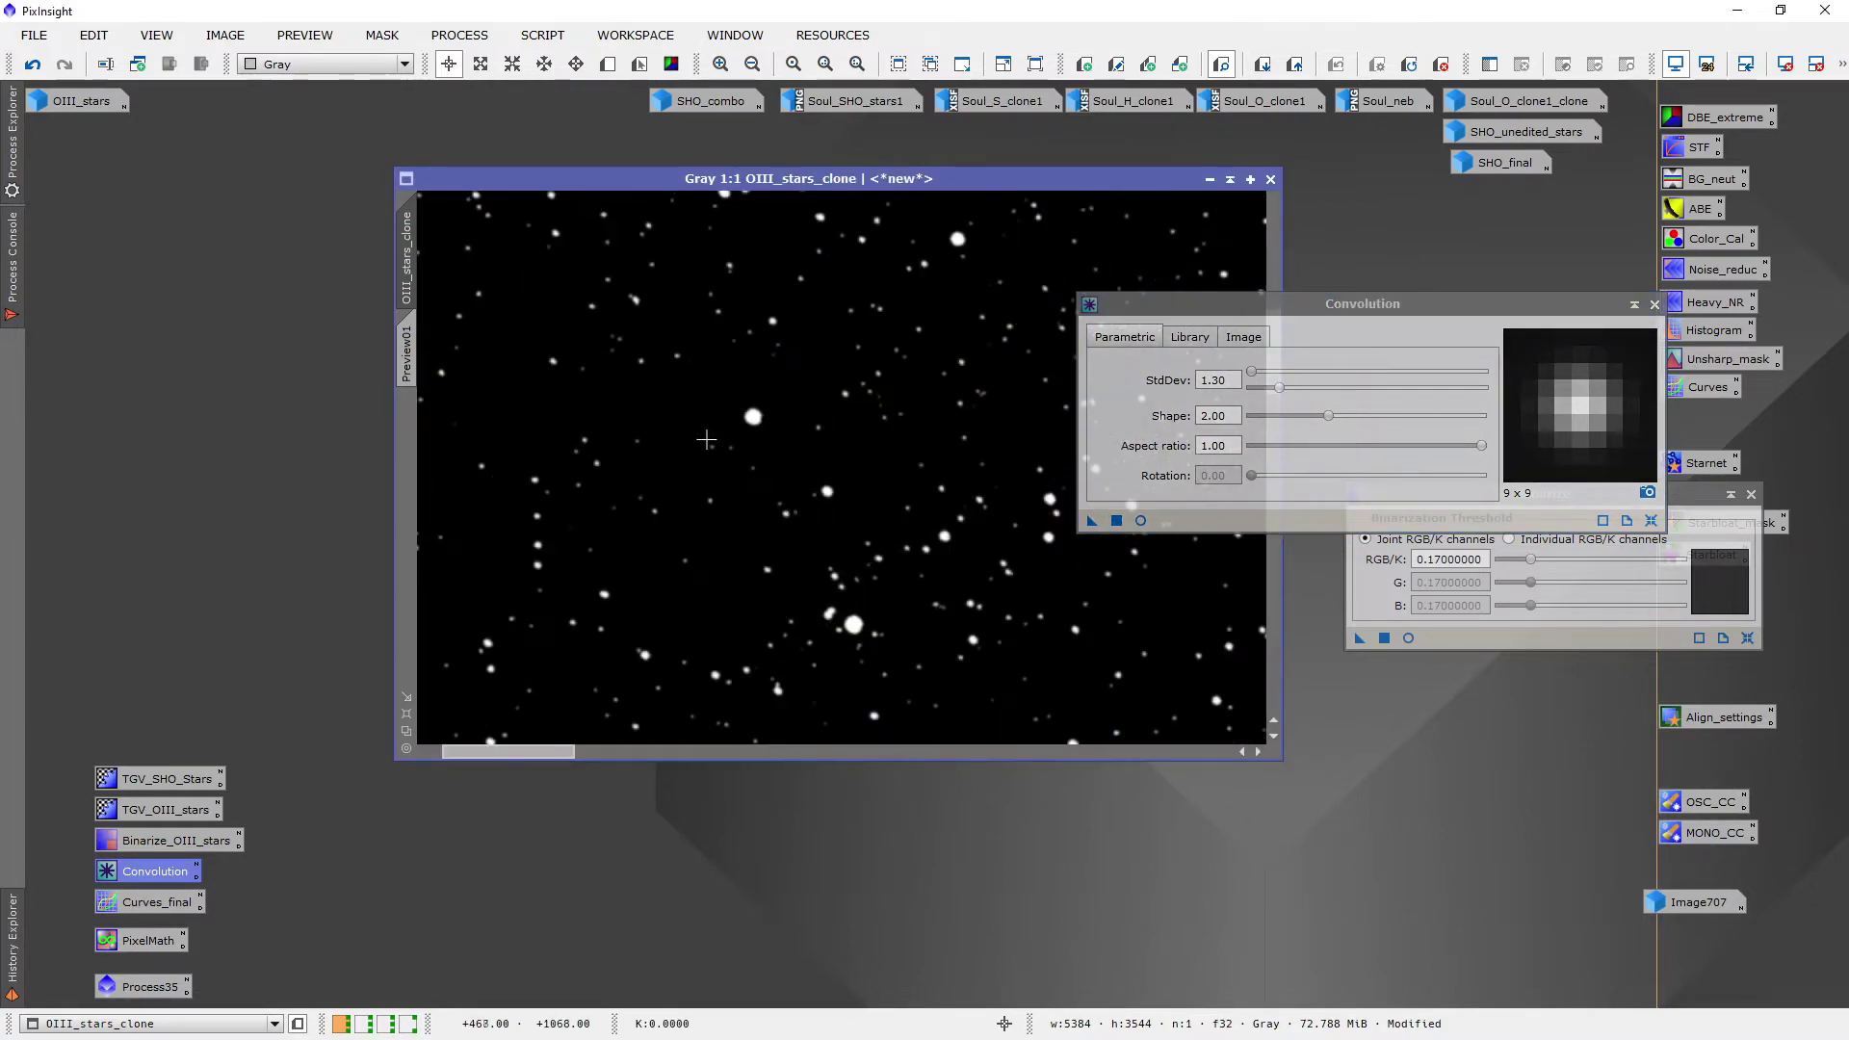
scroll(912, 469, "down", 5)
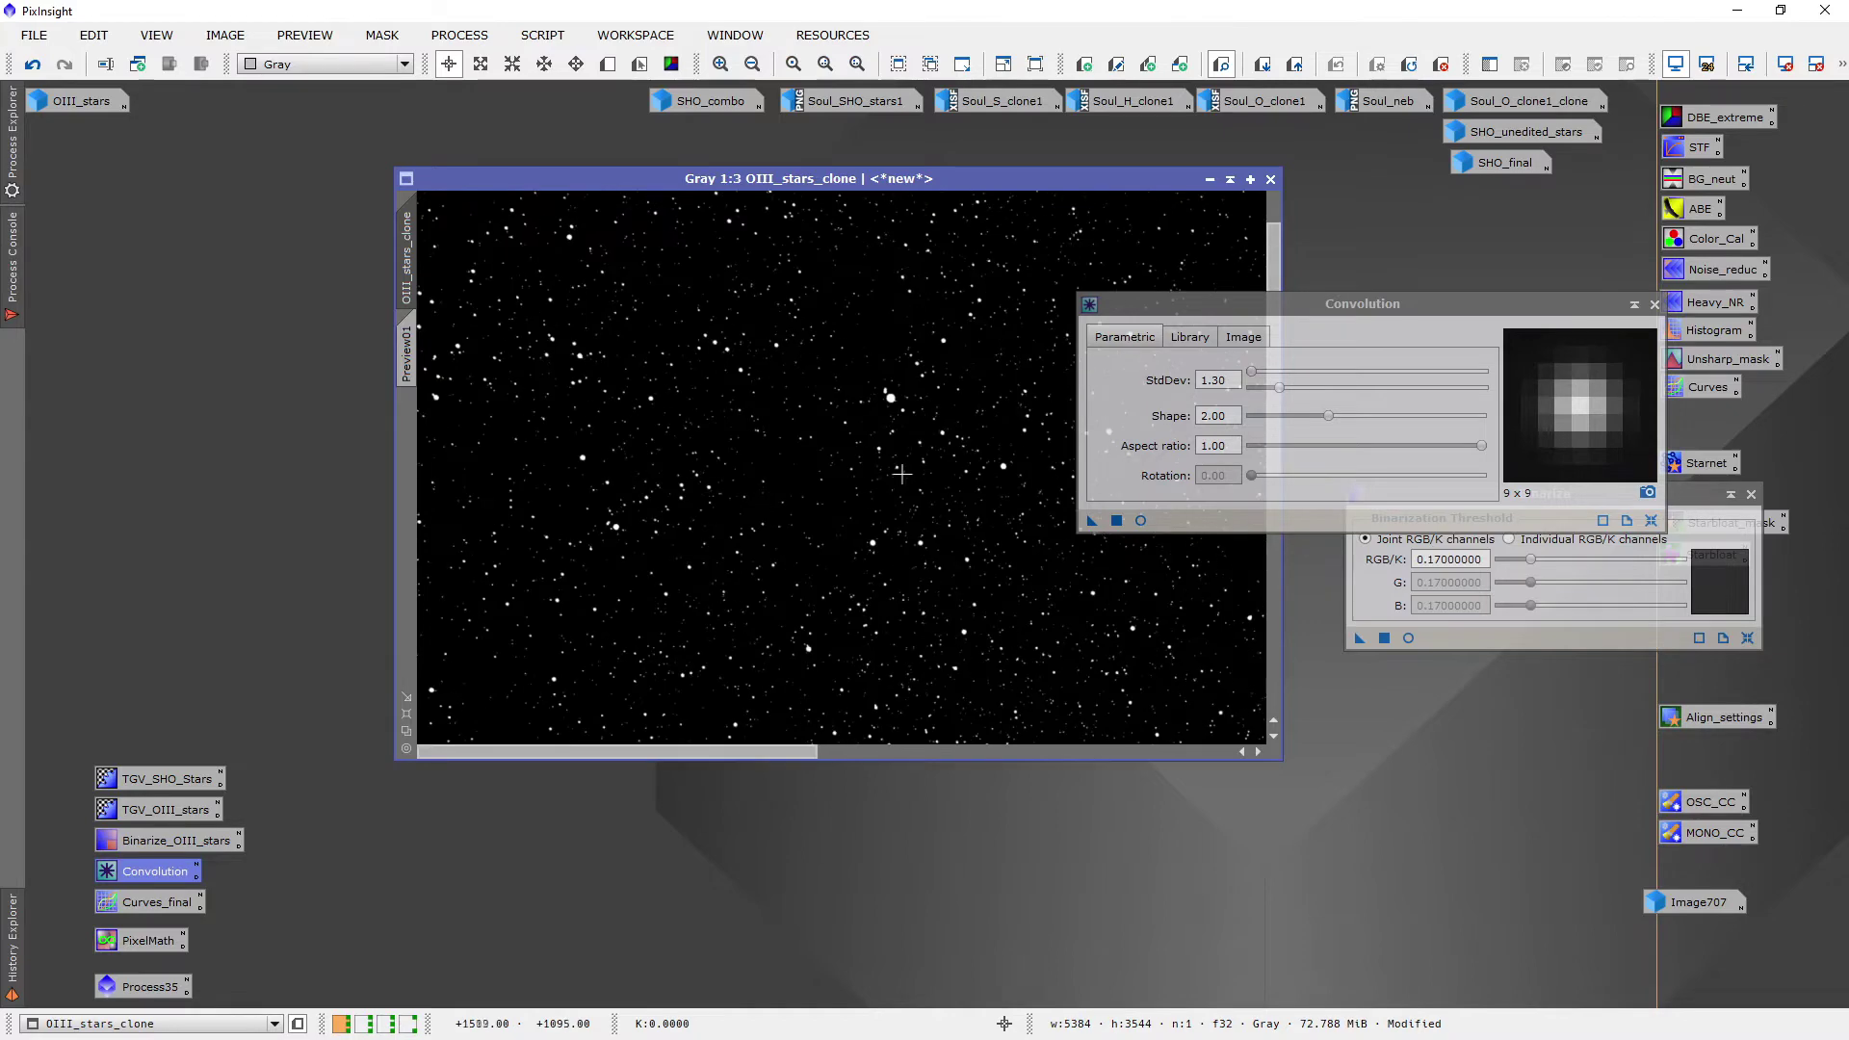
scroll(918, 498, "up", 4)
scroll(916, 489, "down", 5)
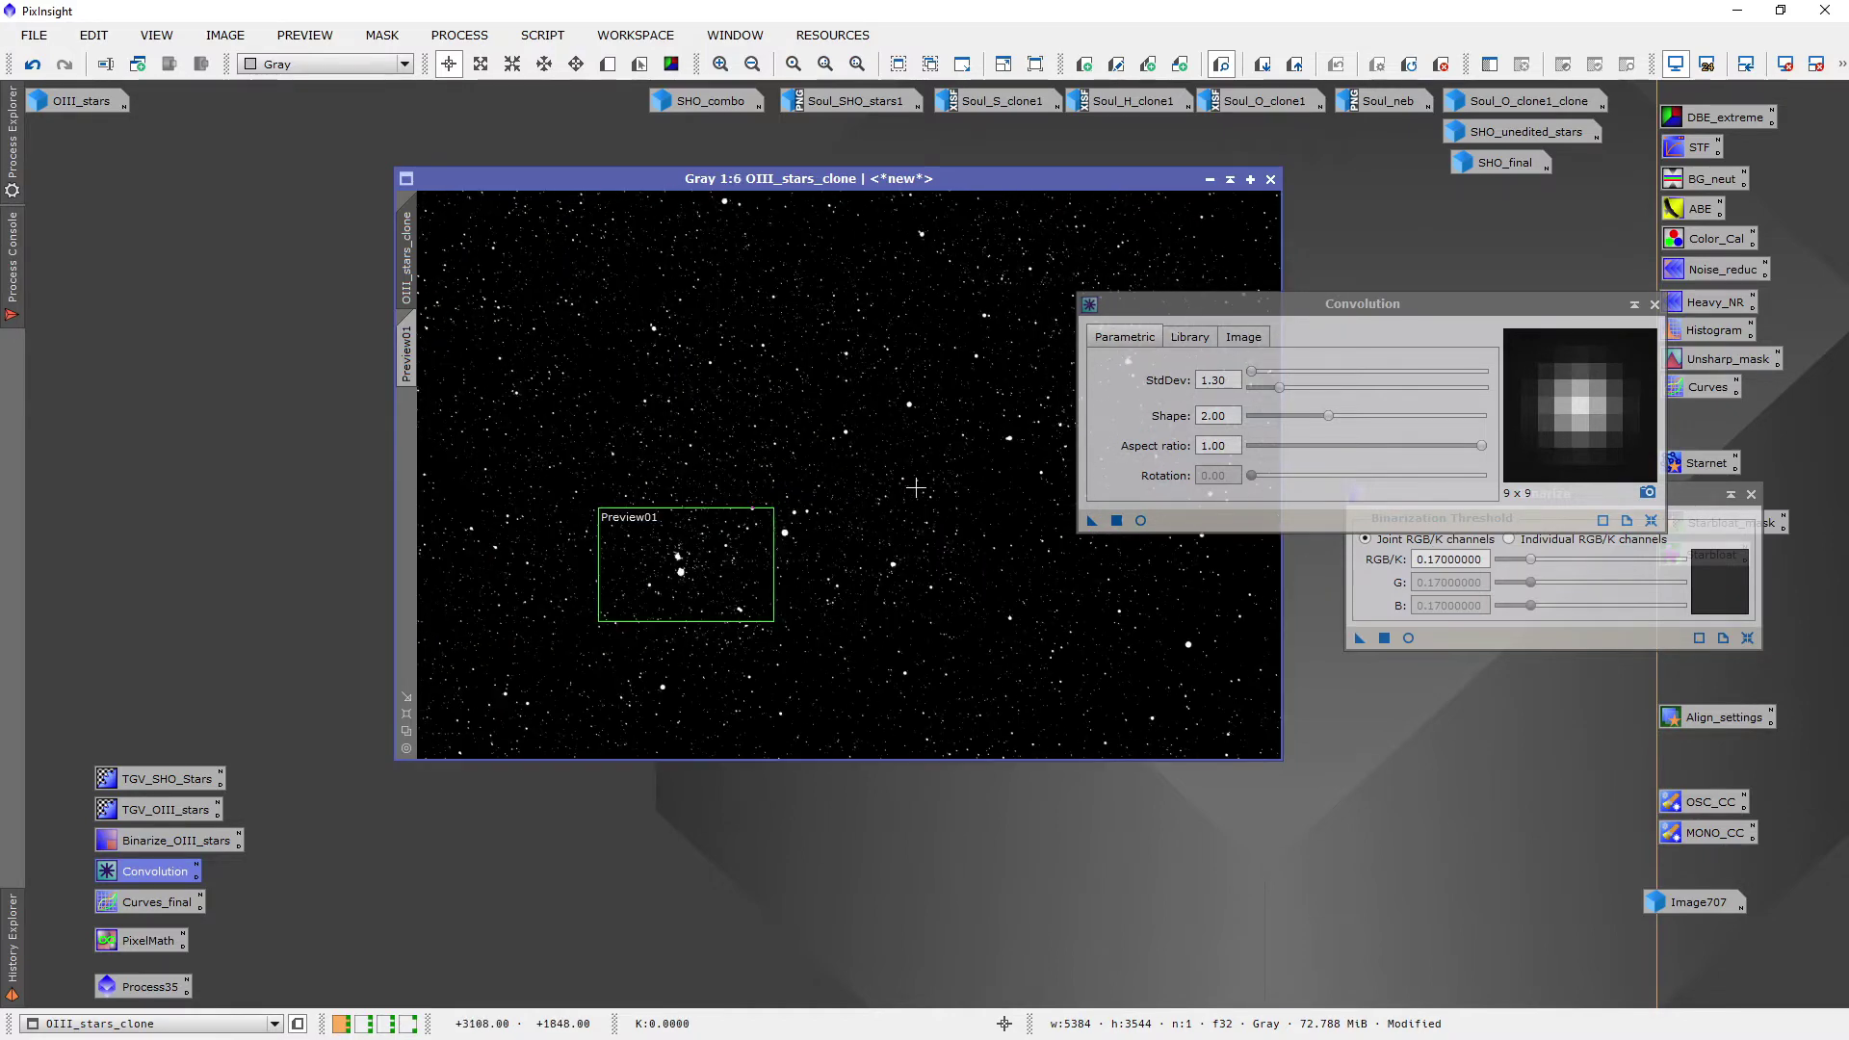
Bring up Soul_SHO_stars1 alongside OIII_stars_clone and apply OIII_stars_clone to it as a mask
left_click(1210, 180)
double_click(853, 107)
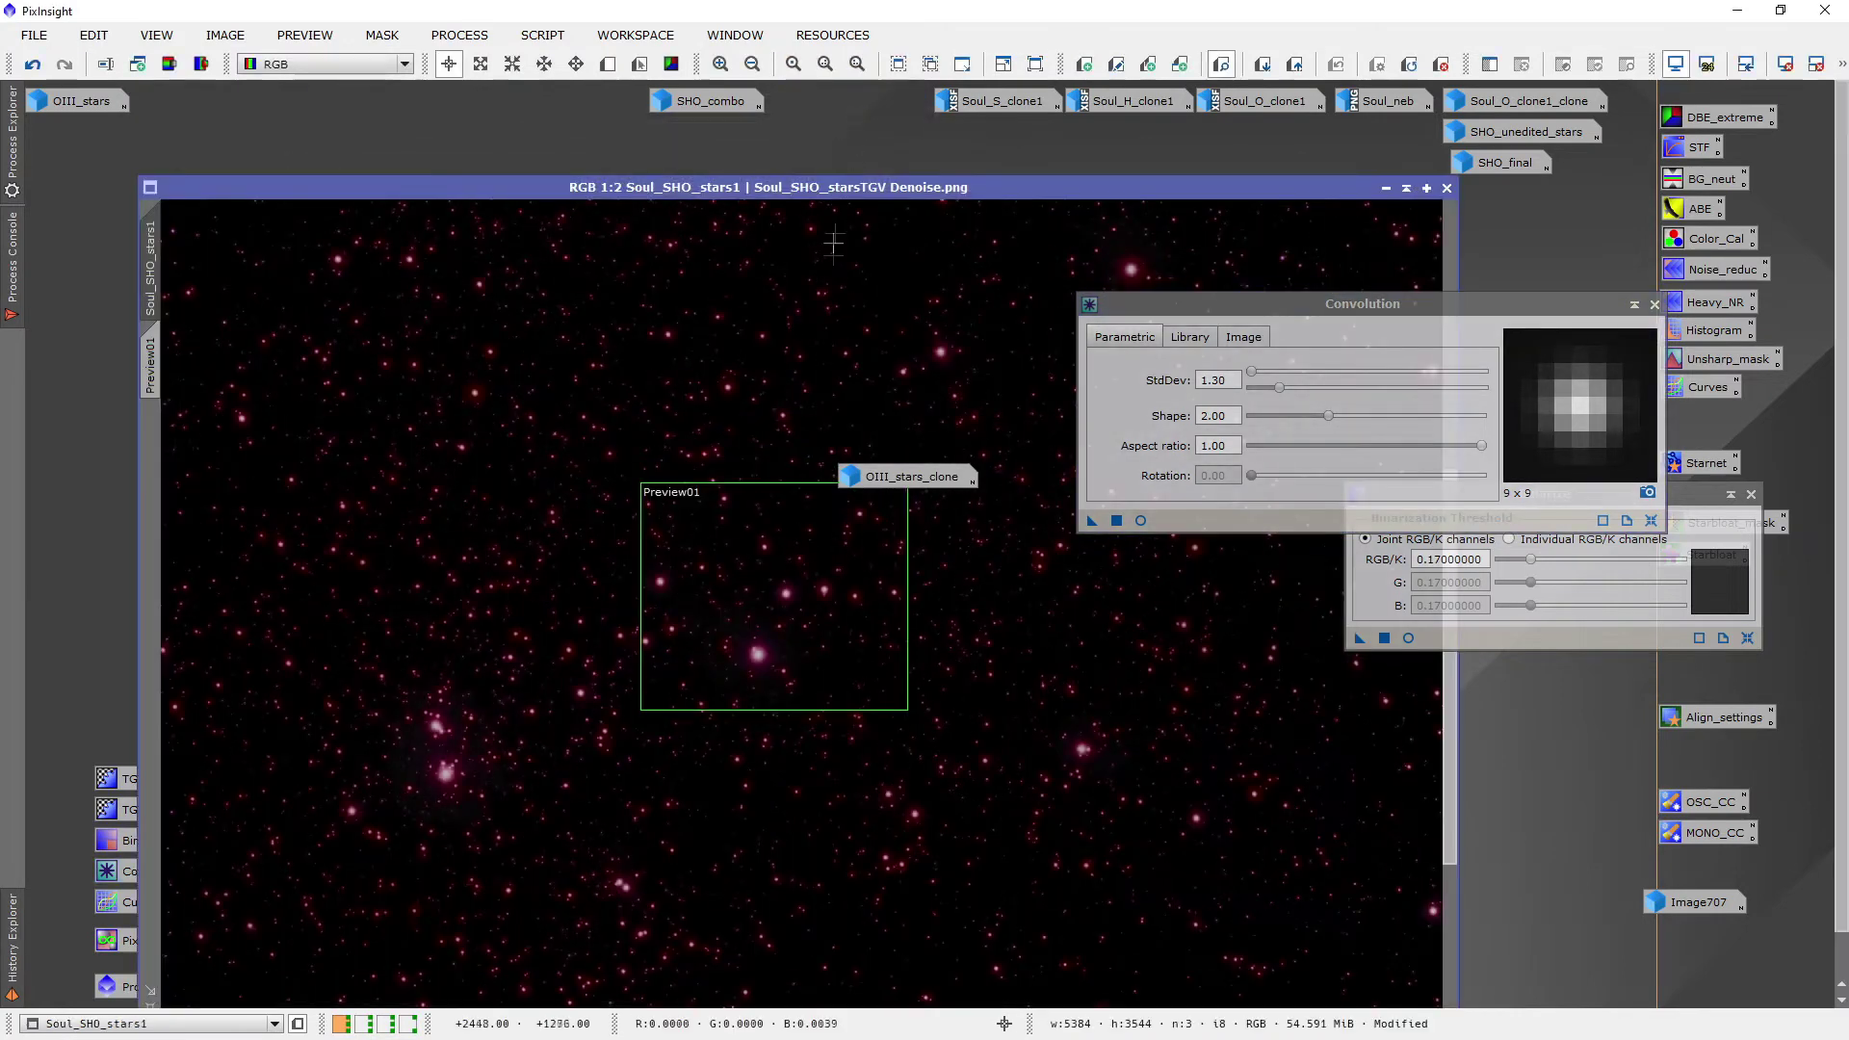
left_click_drag(897, 182, 960, 140)
double_click(909, 475)
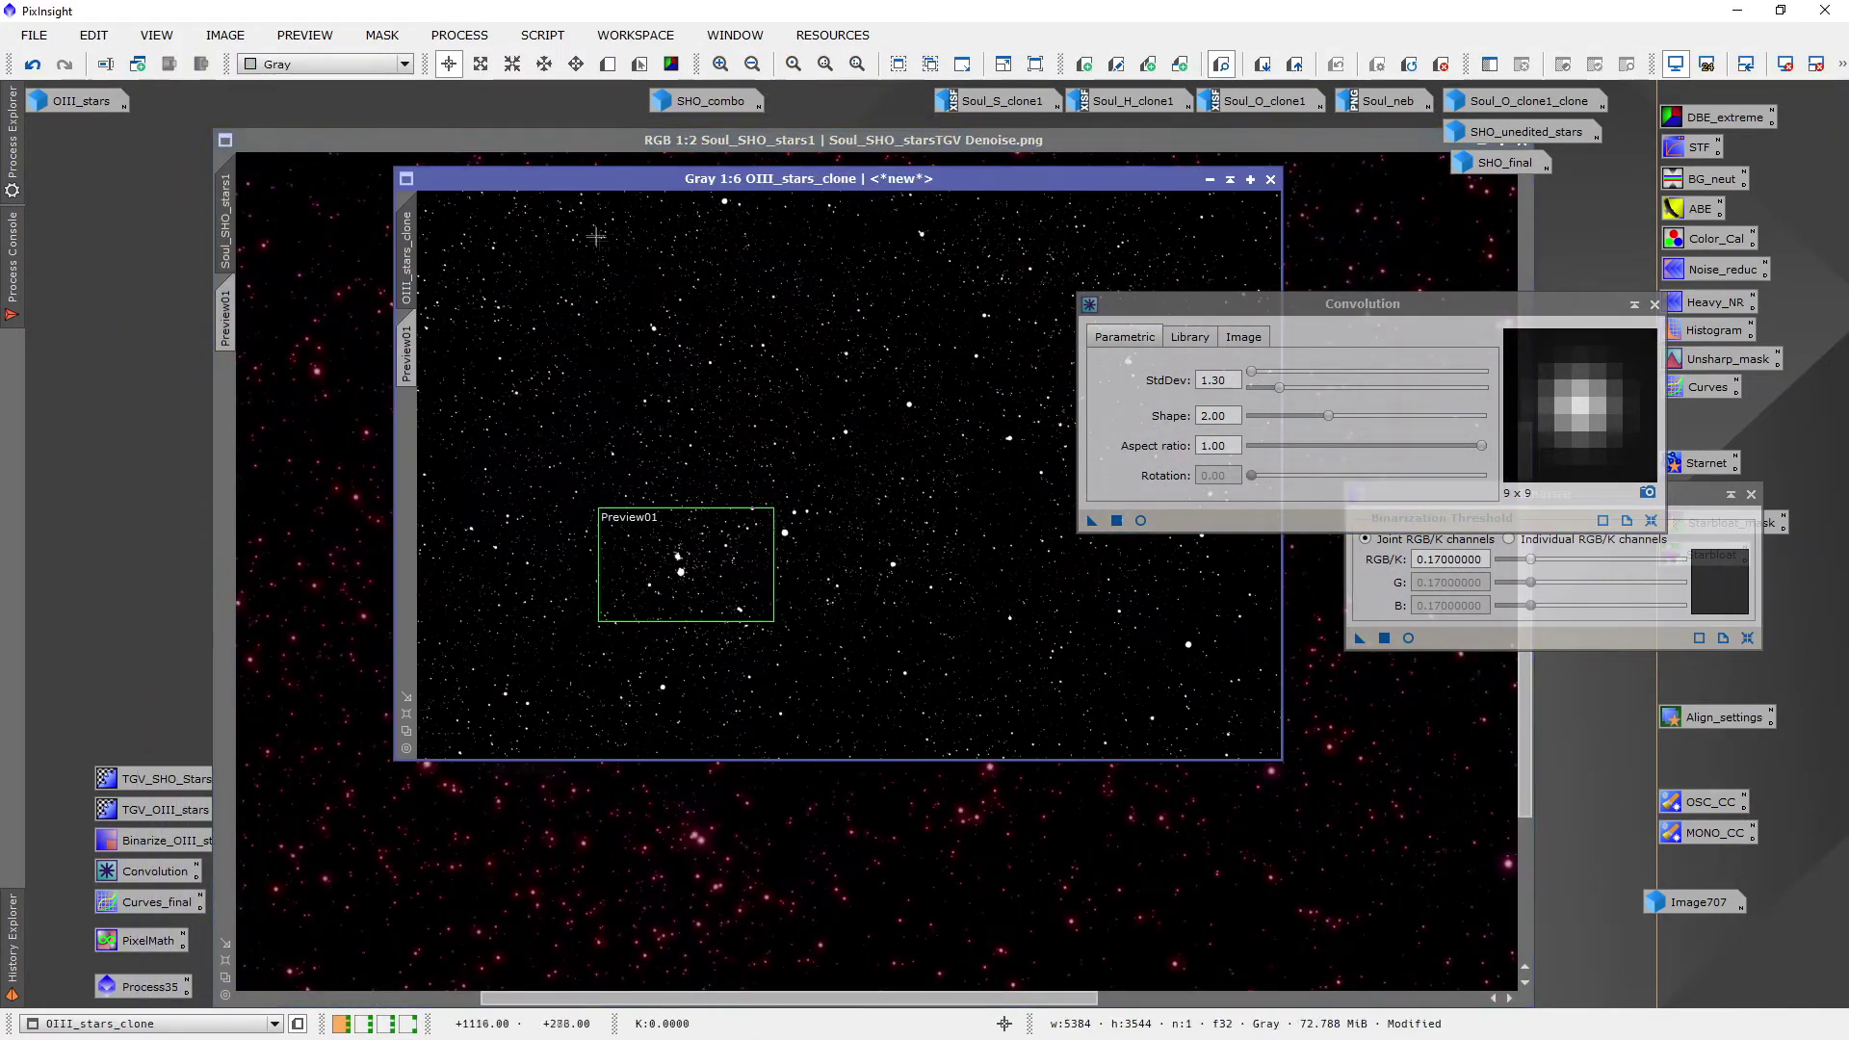
left_click_drag(559, 182, 516, 256)
left_click_drag(376, 313, 349, 169)
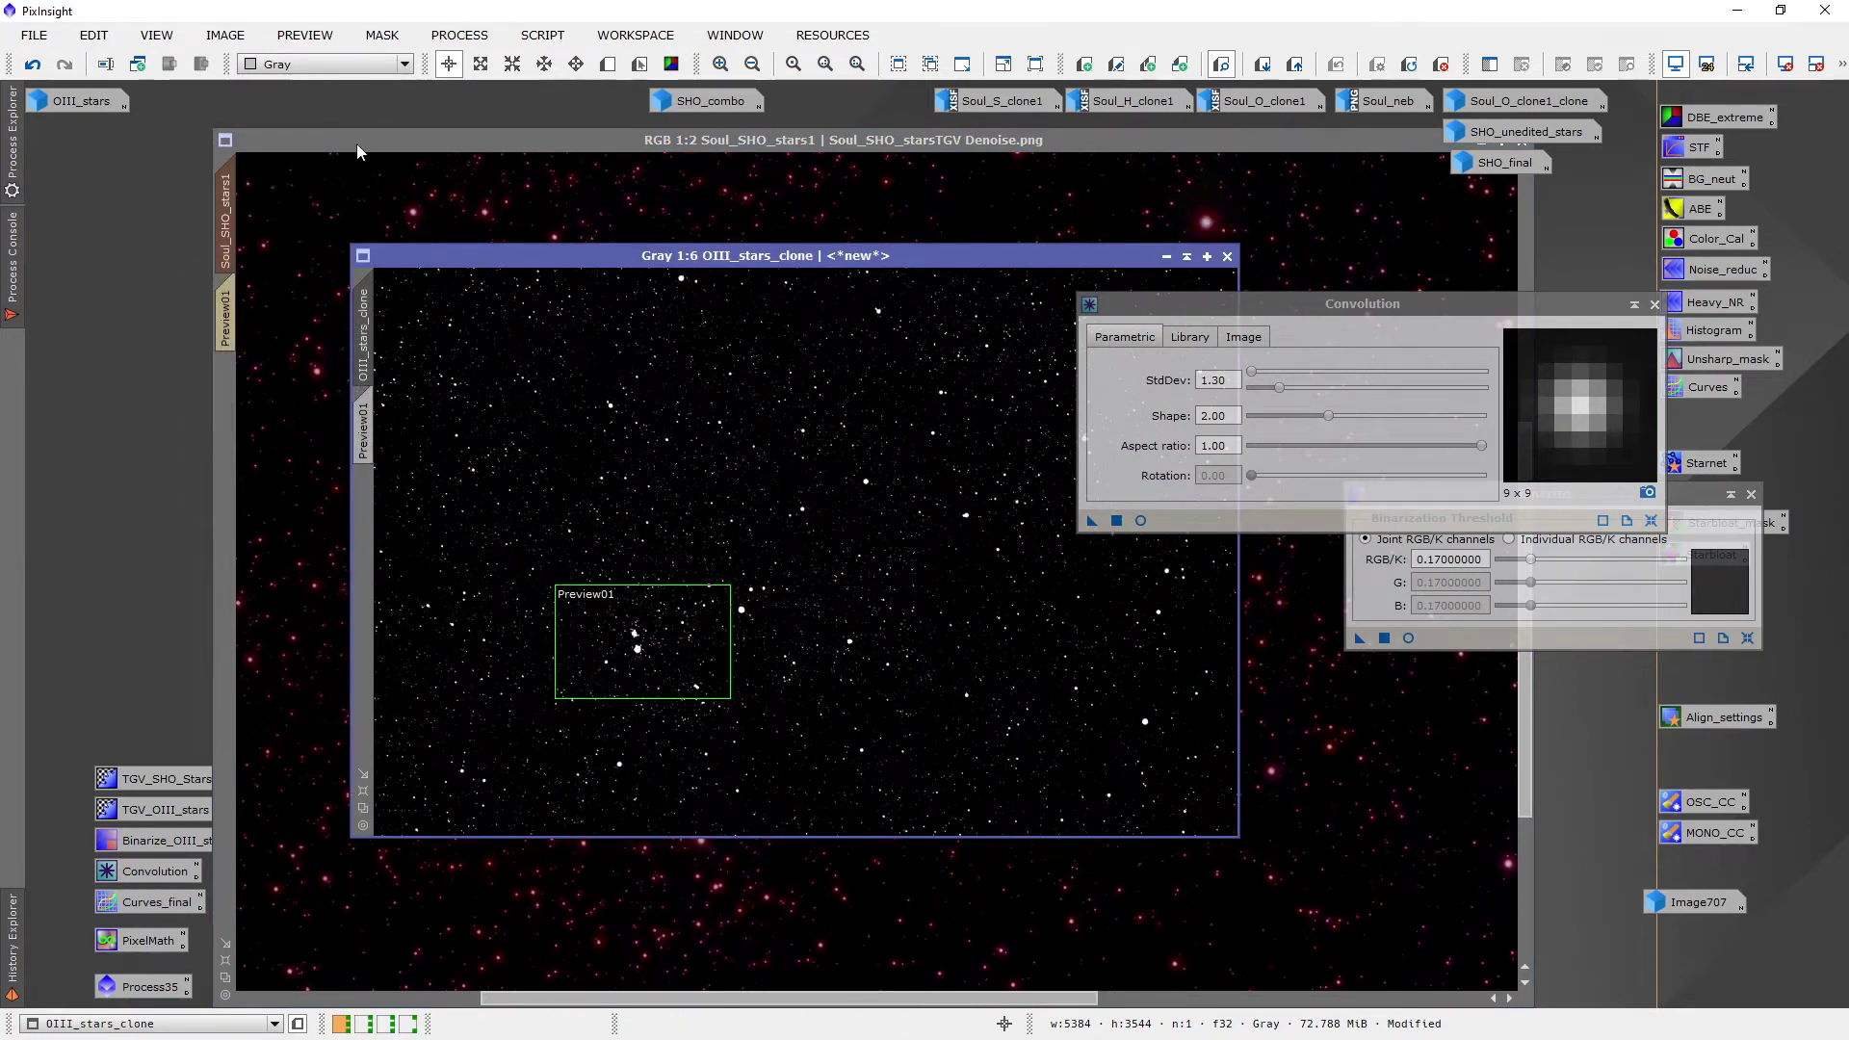
left_click(356, 142)
left_click(1626, 65)
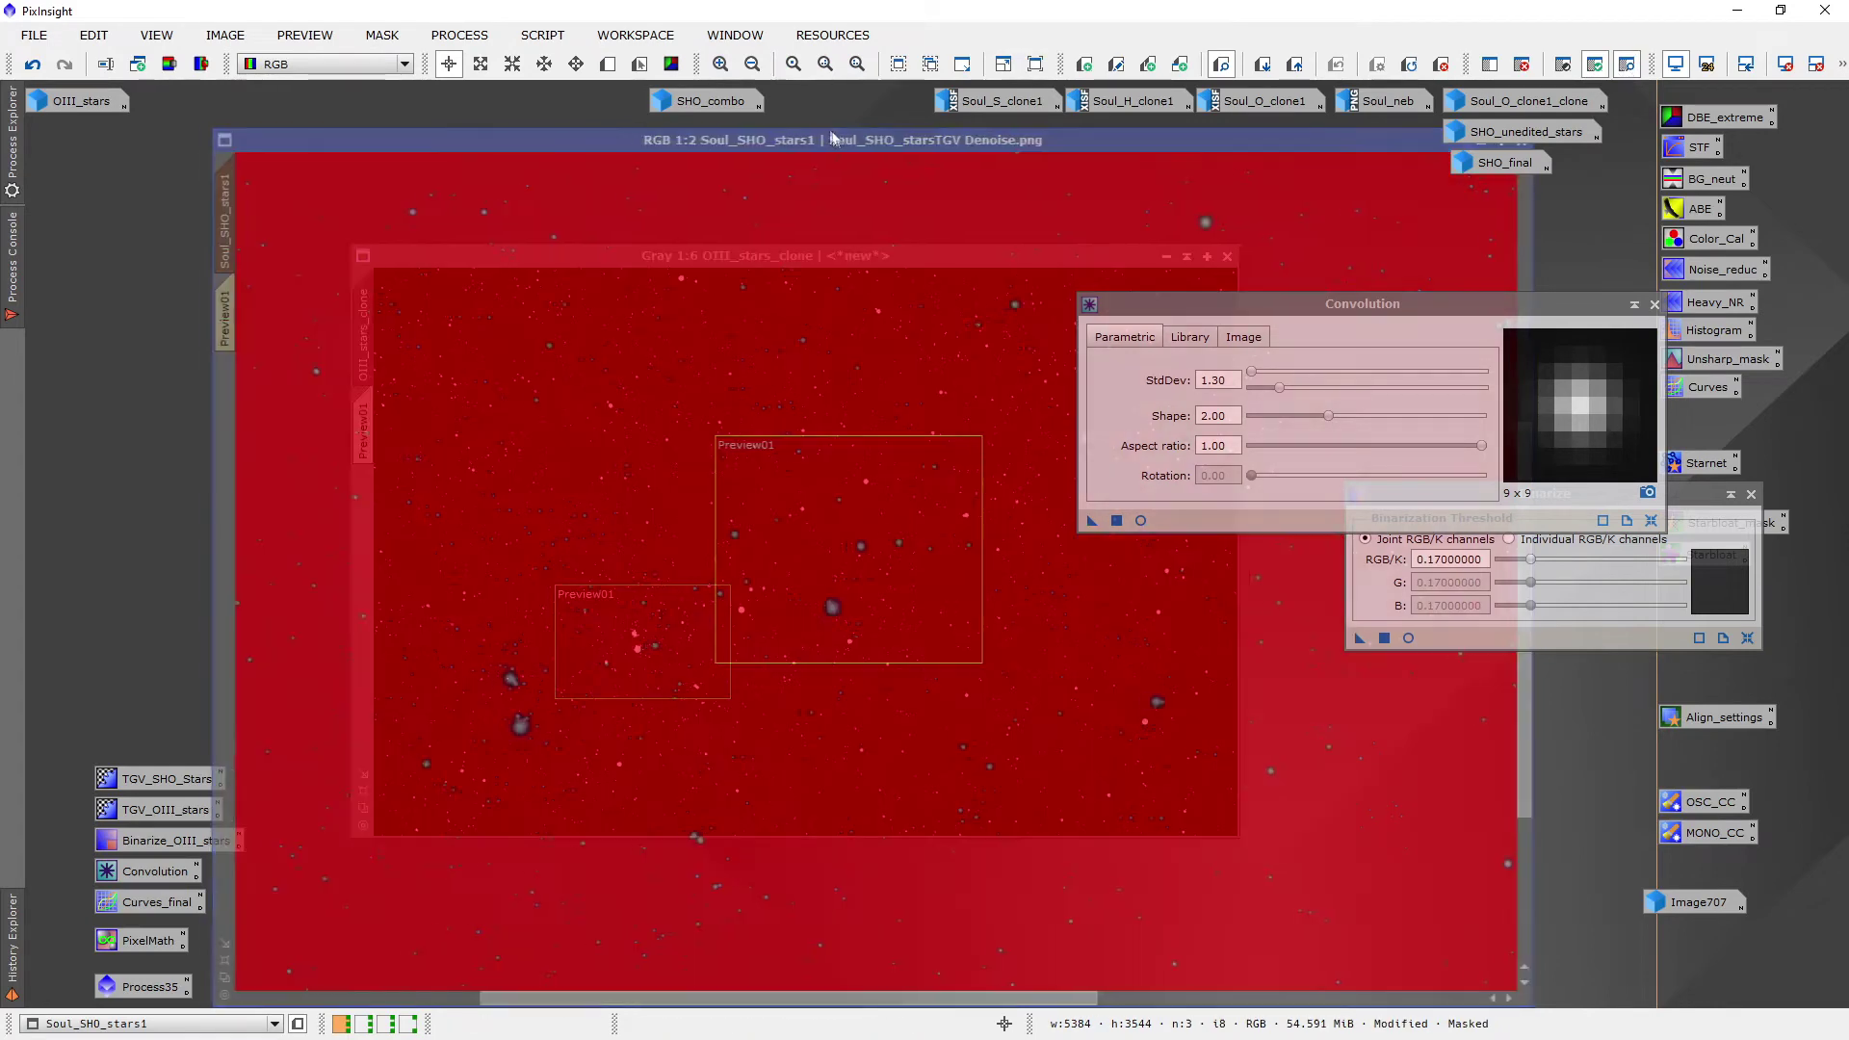
Invert the star mask on Soul_SHO_stars1 and check its coverage around the bright stars
left_click_drag(840, 141, 817, 129)
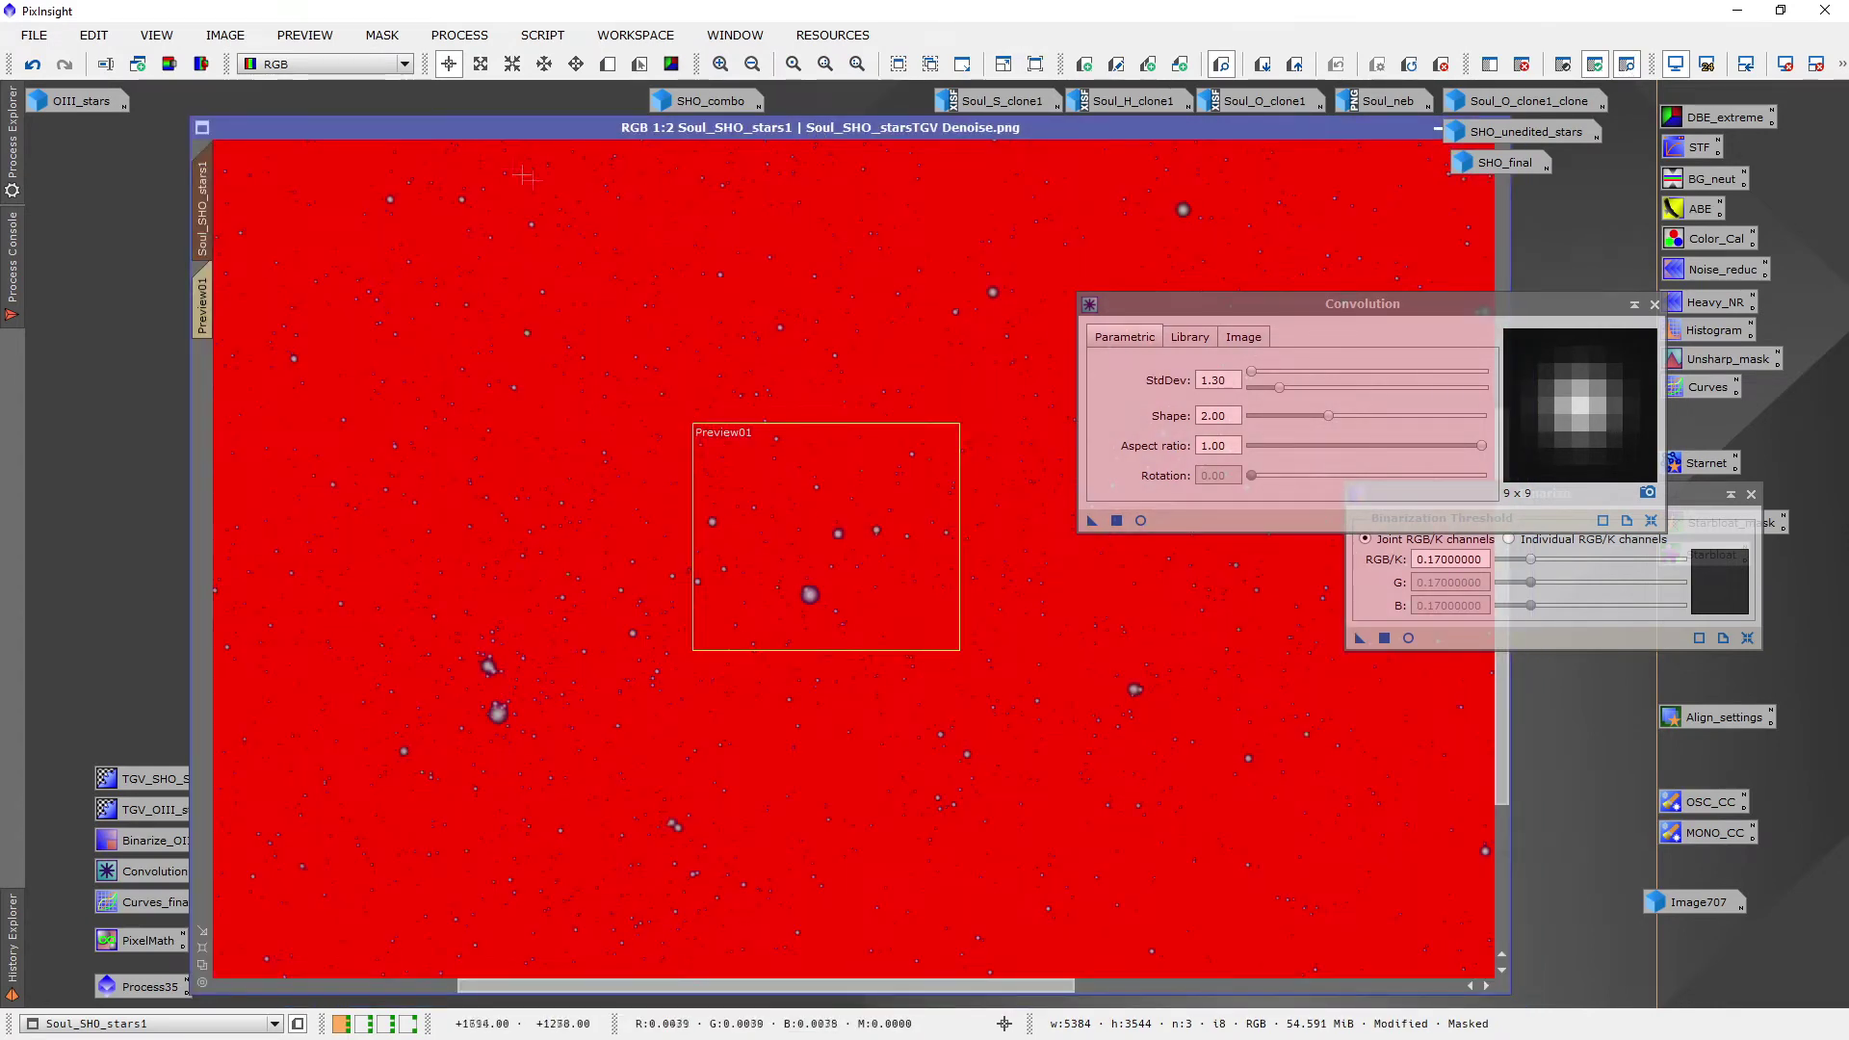
scroll(813, 597, "up", 3)
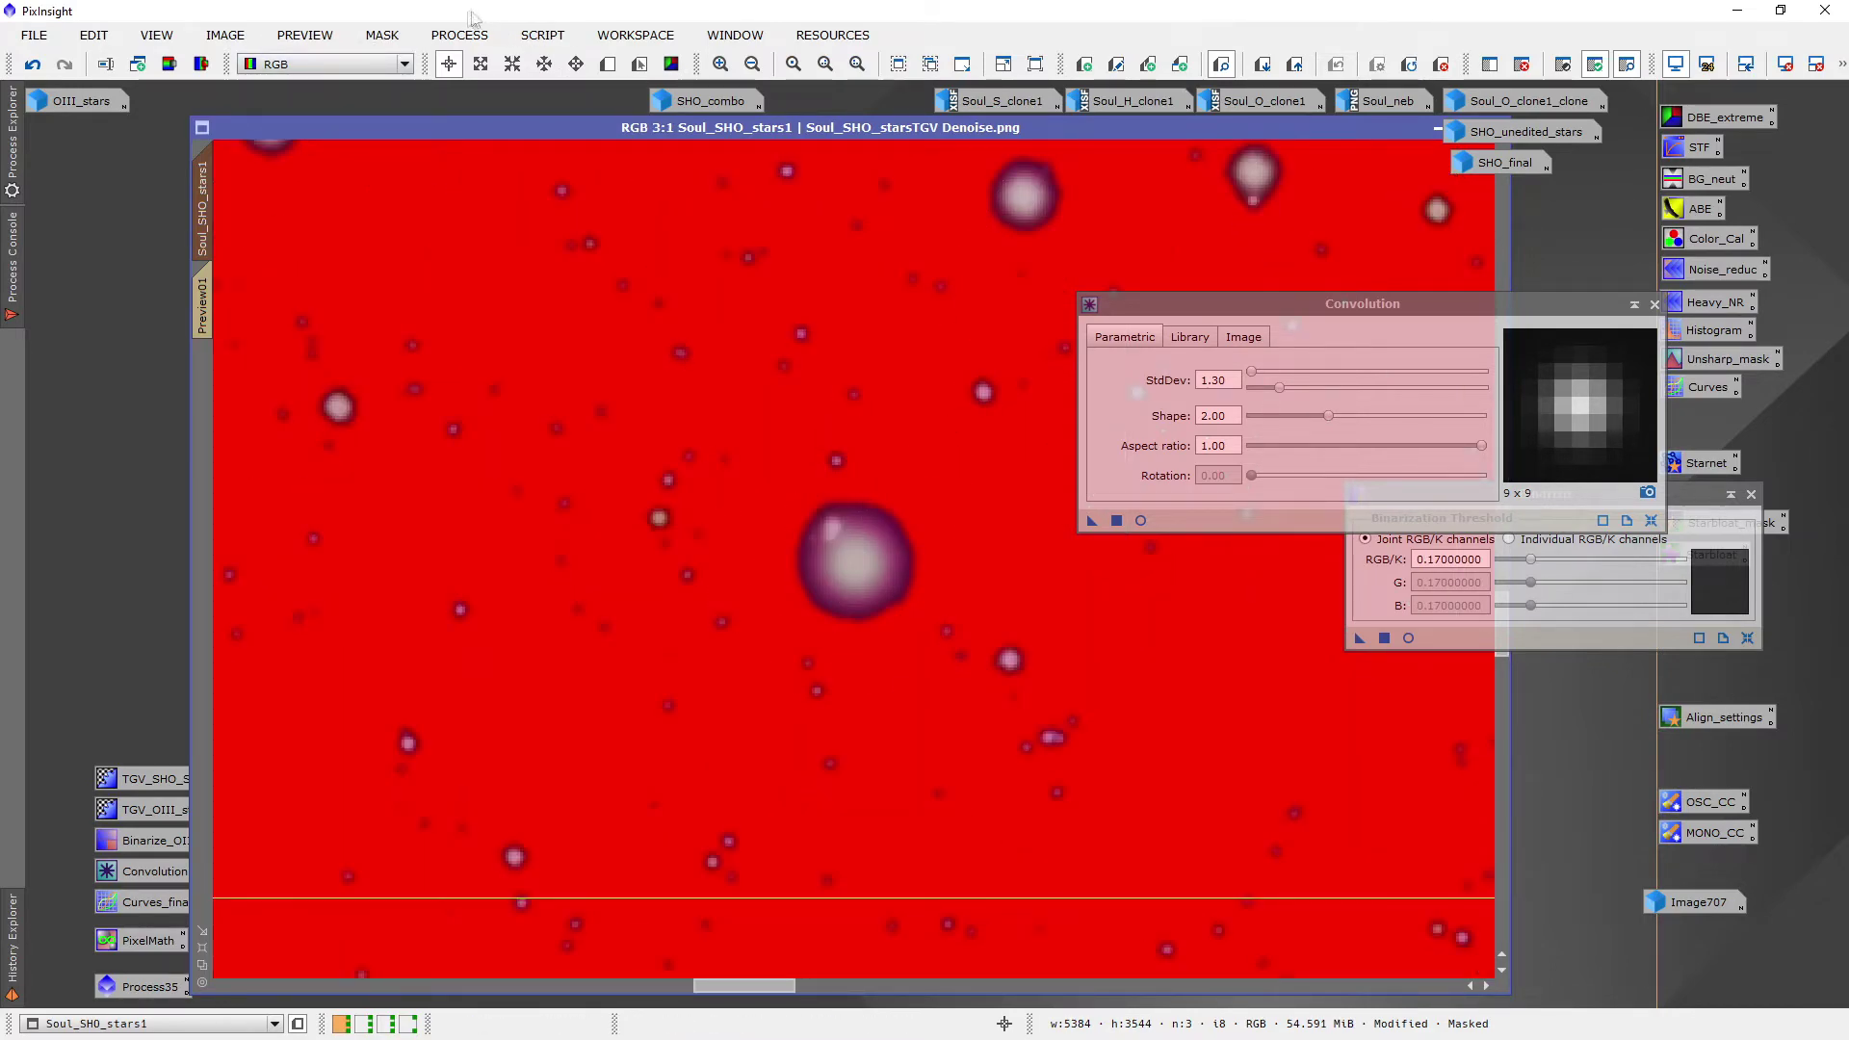
left_click(384, 40)
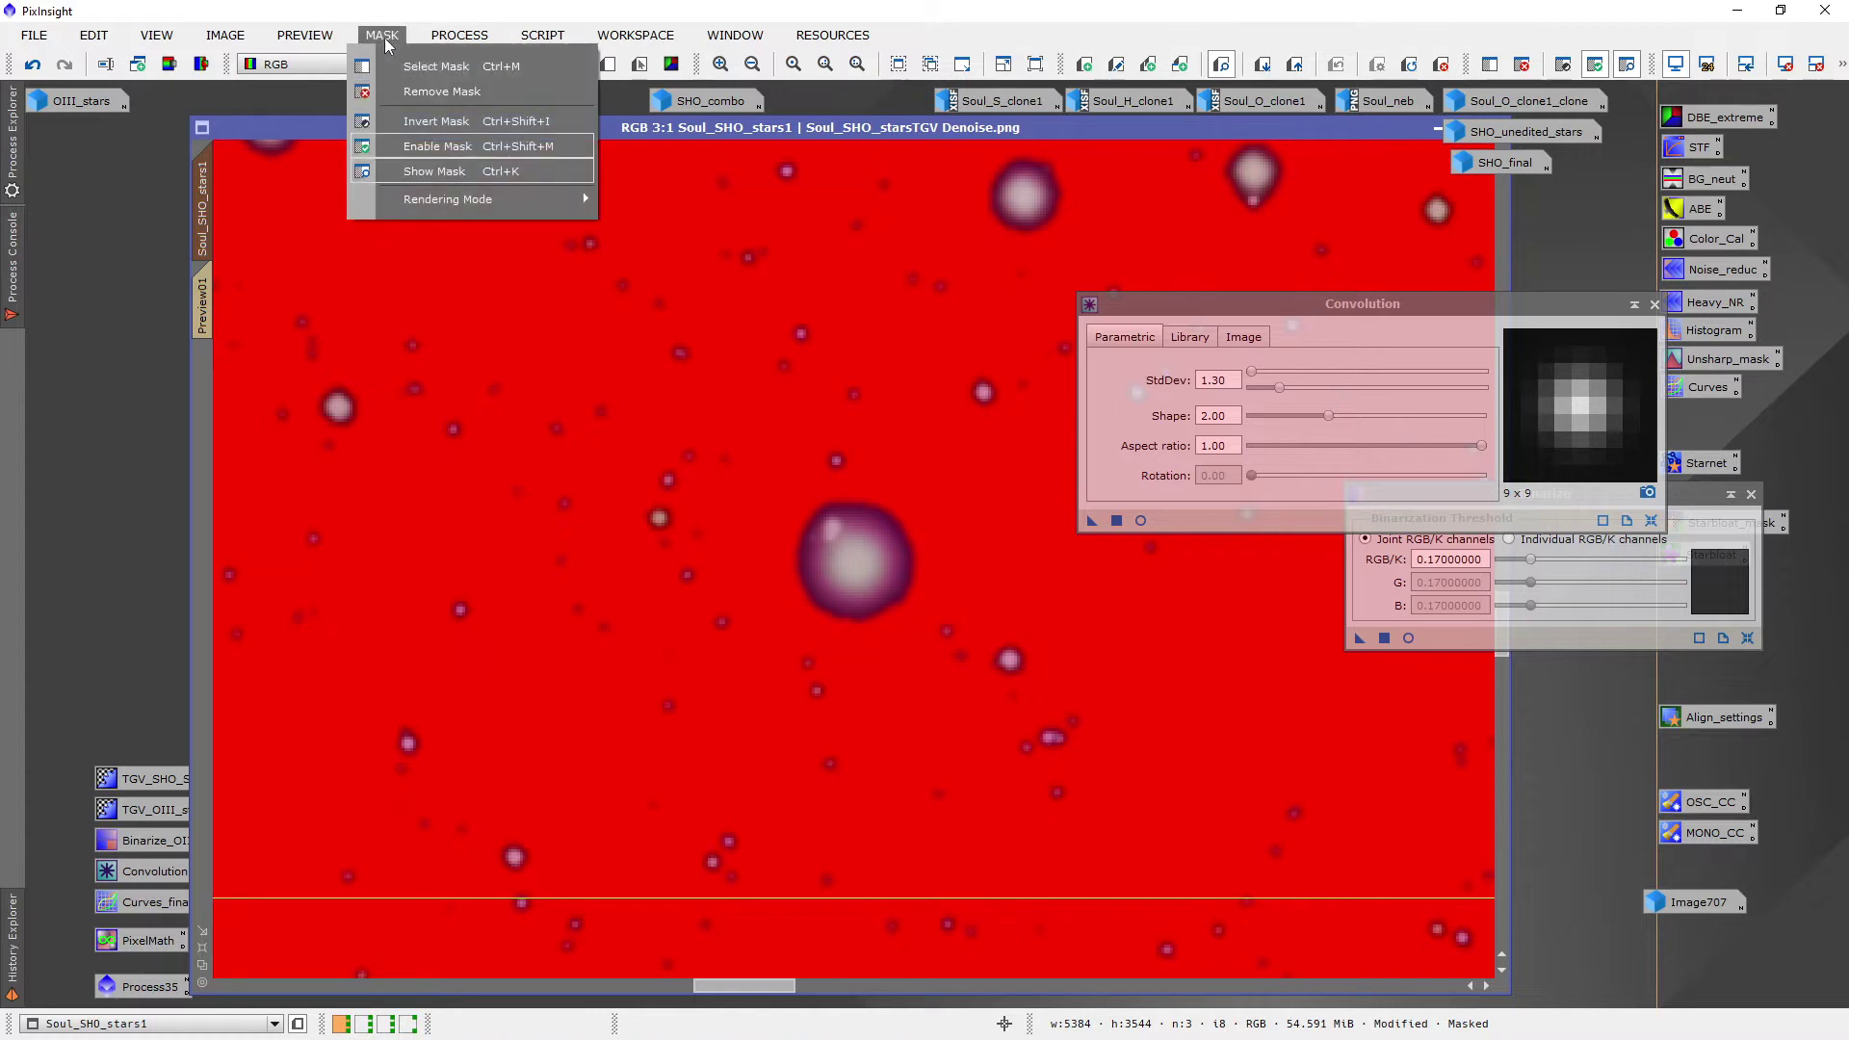
left_click(437, 120)
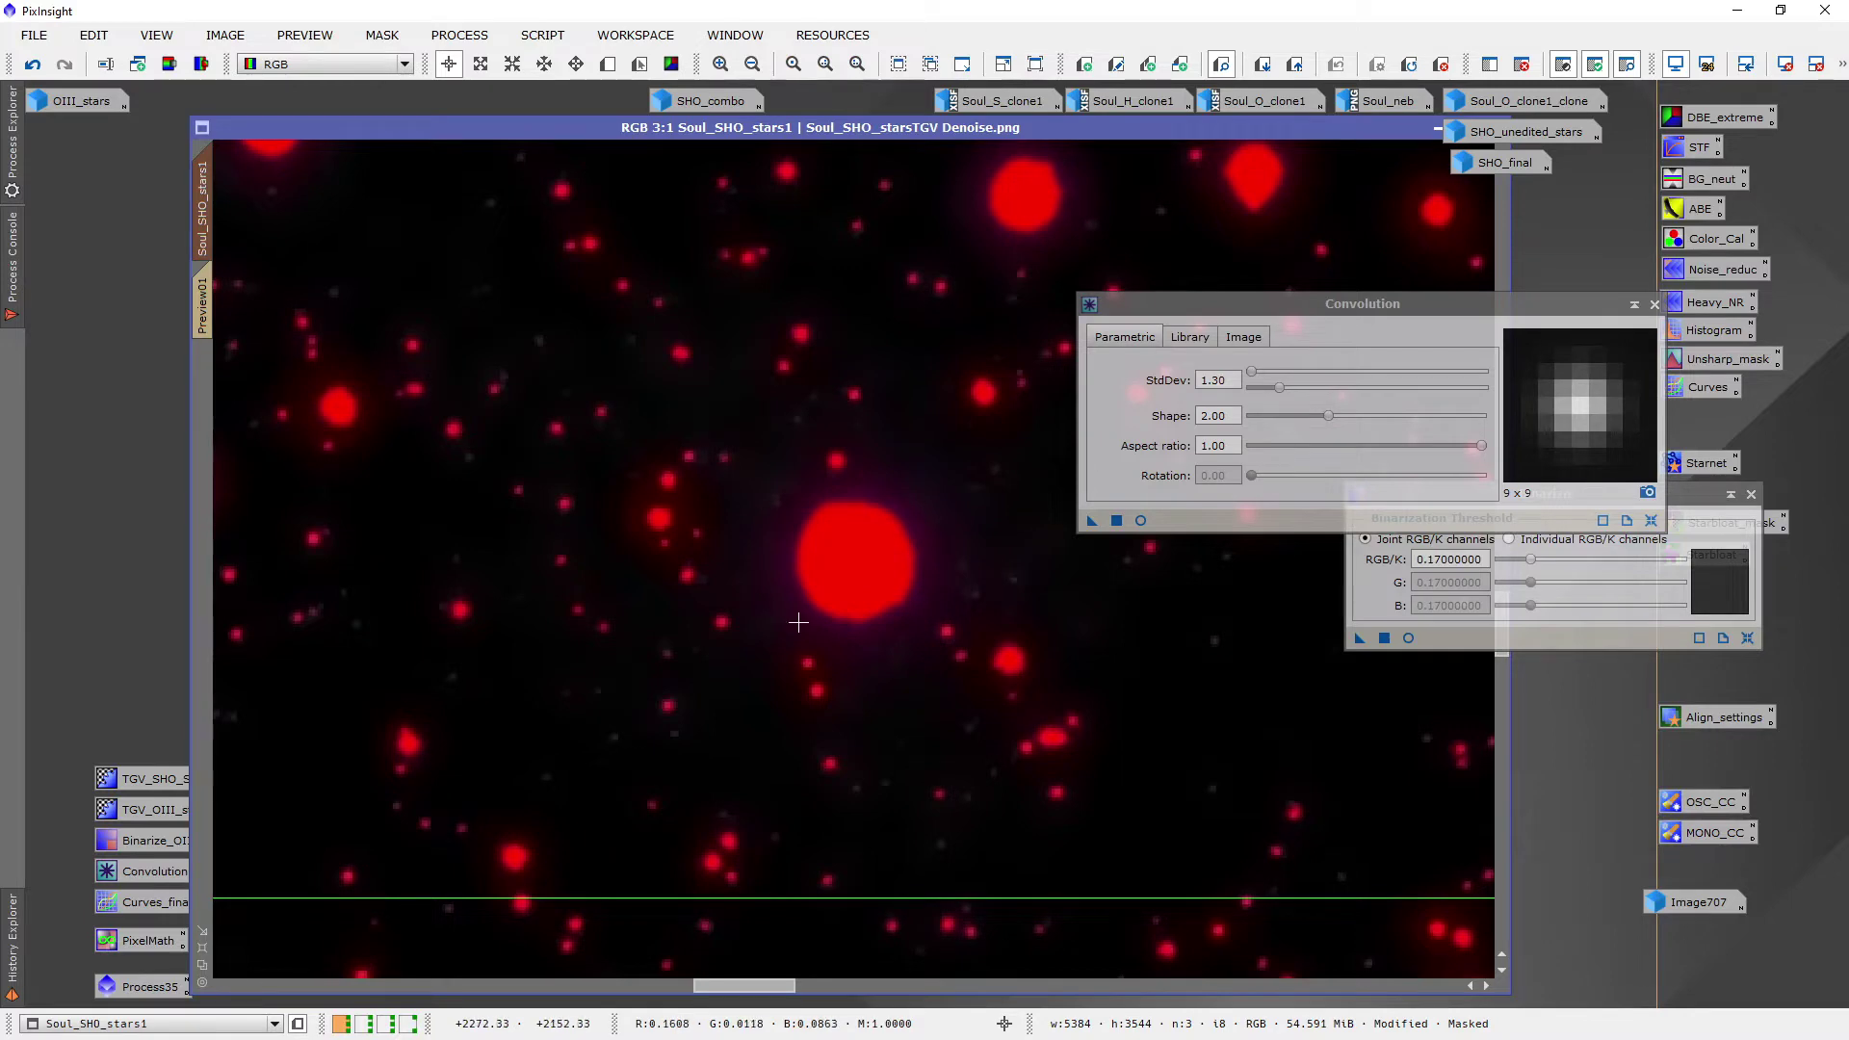
scroll(799, 623, "down", 3)
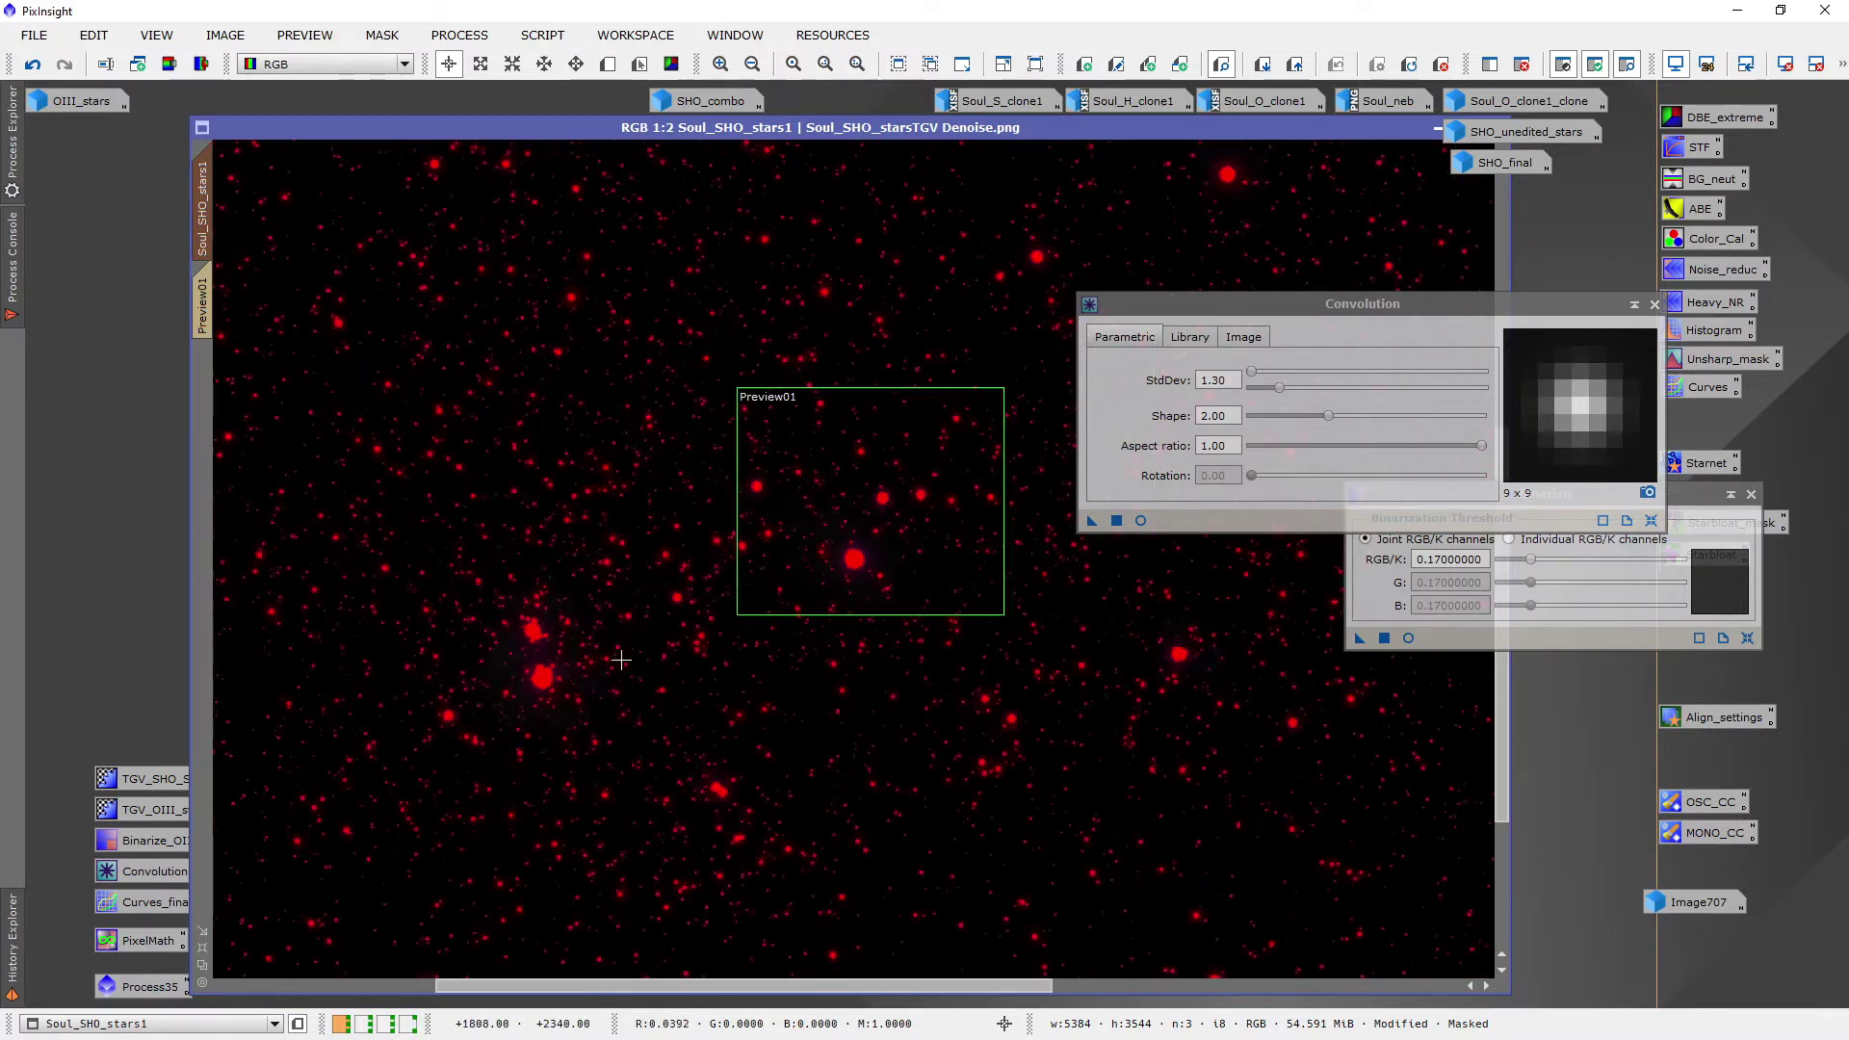
scroll(620, 660, "up", 1)
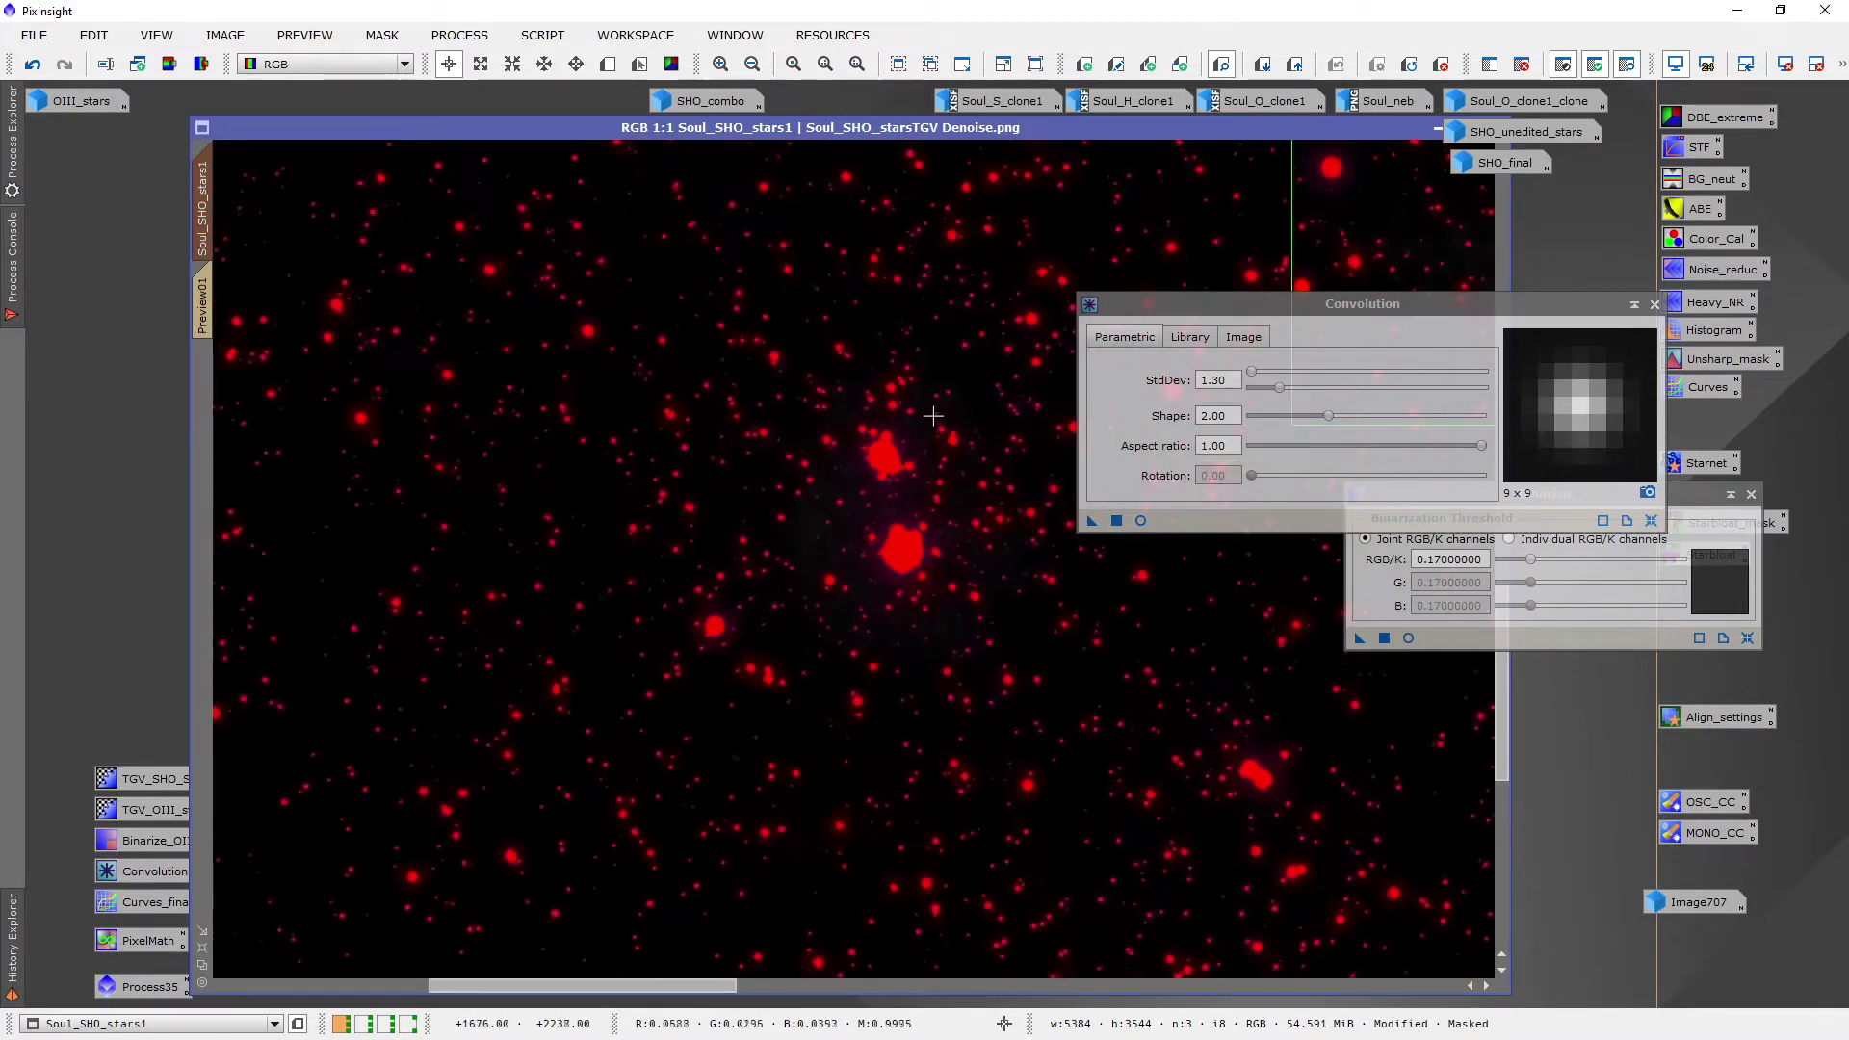
scroll(932, 416, "up", 1)
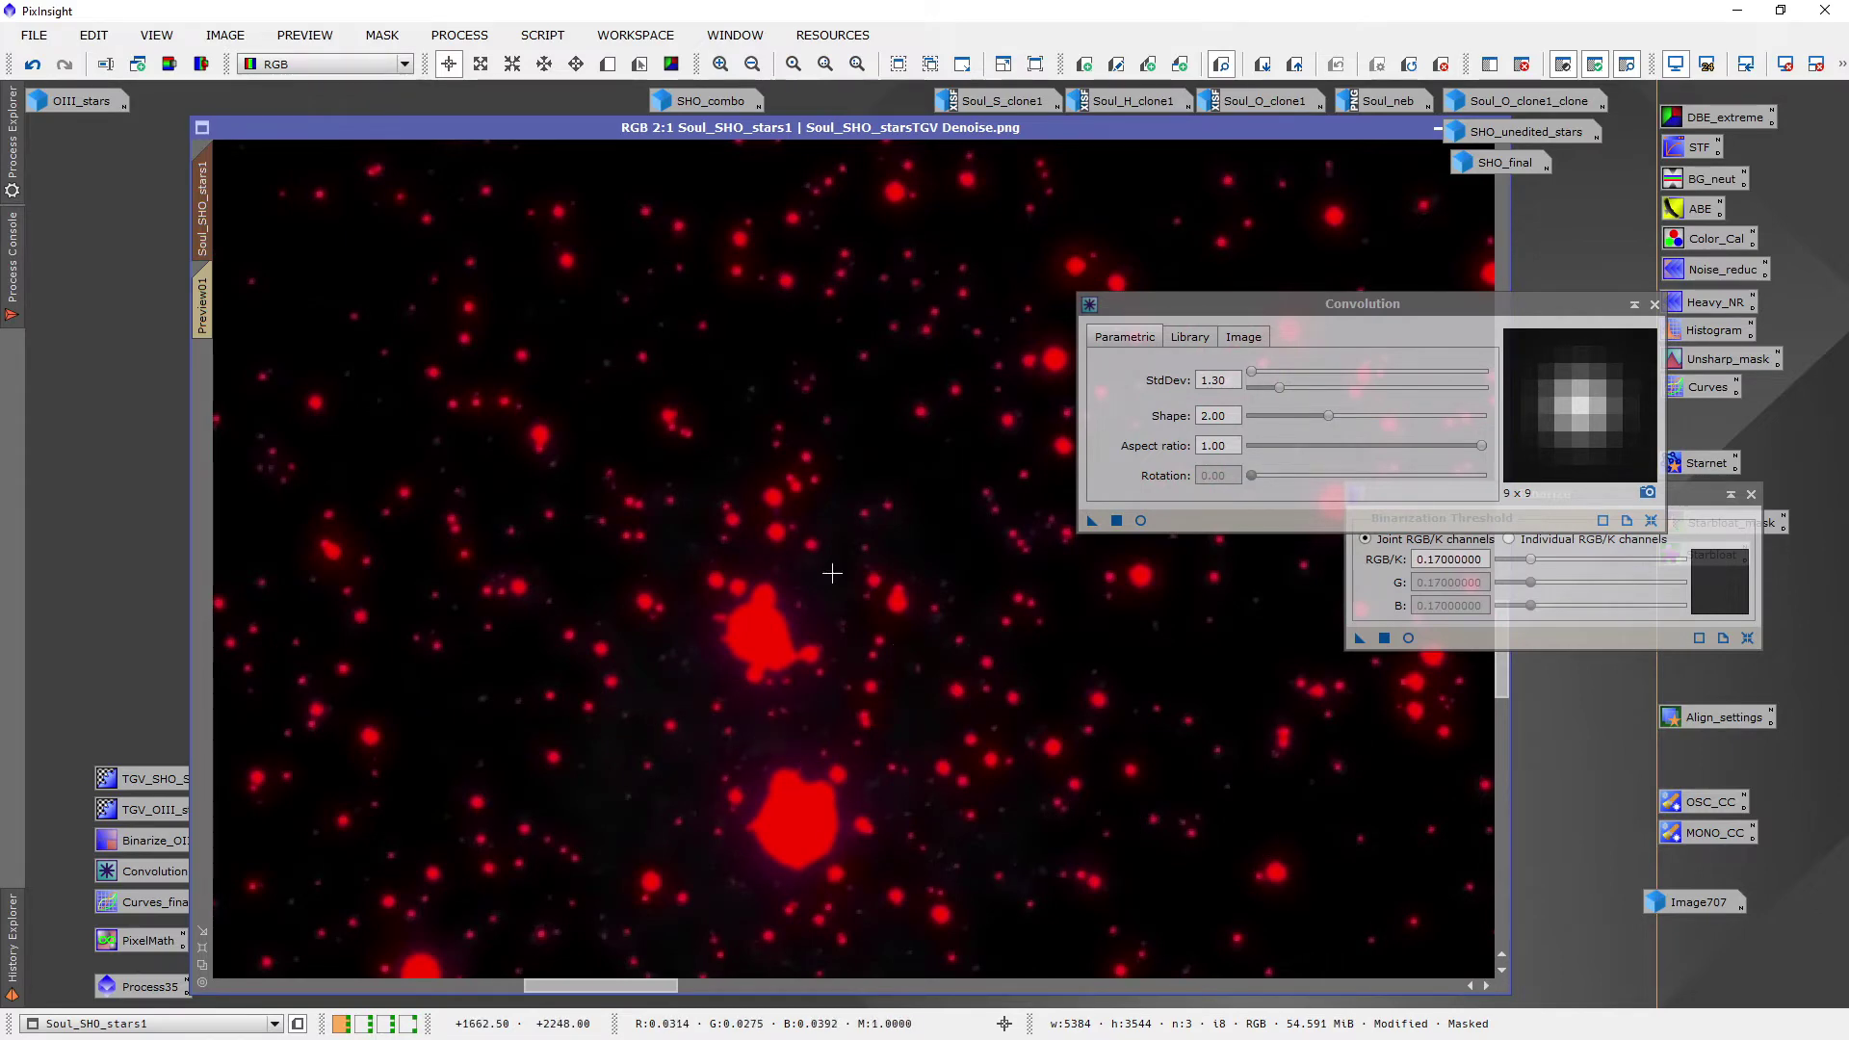
scroll(827, 585, "down", 1)
scroll(827, 585, "down", 3)
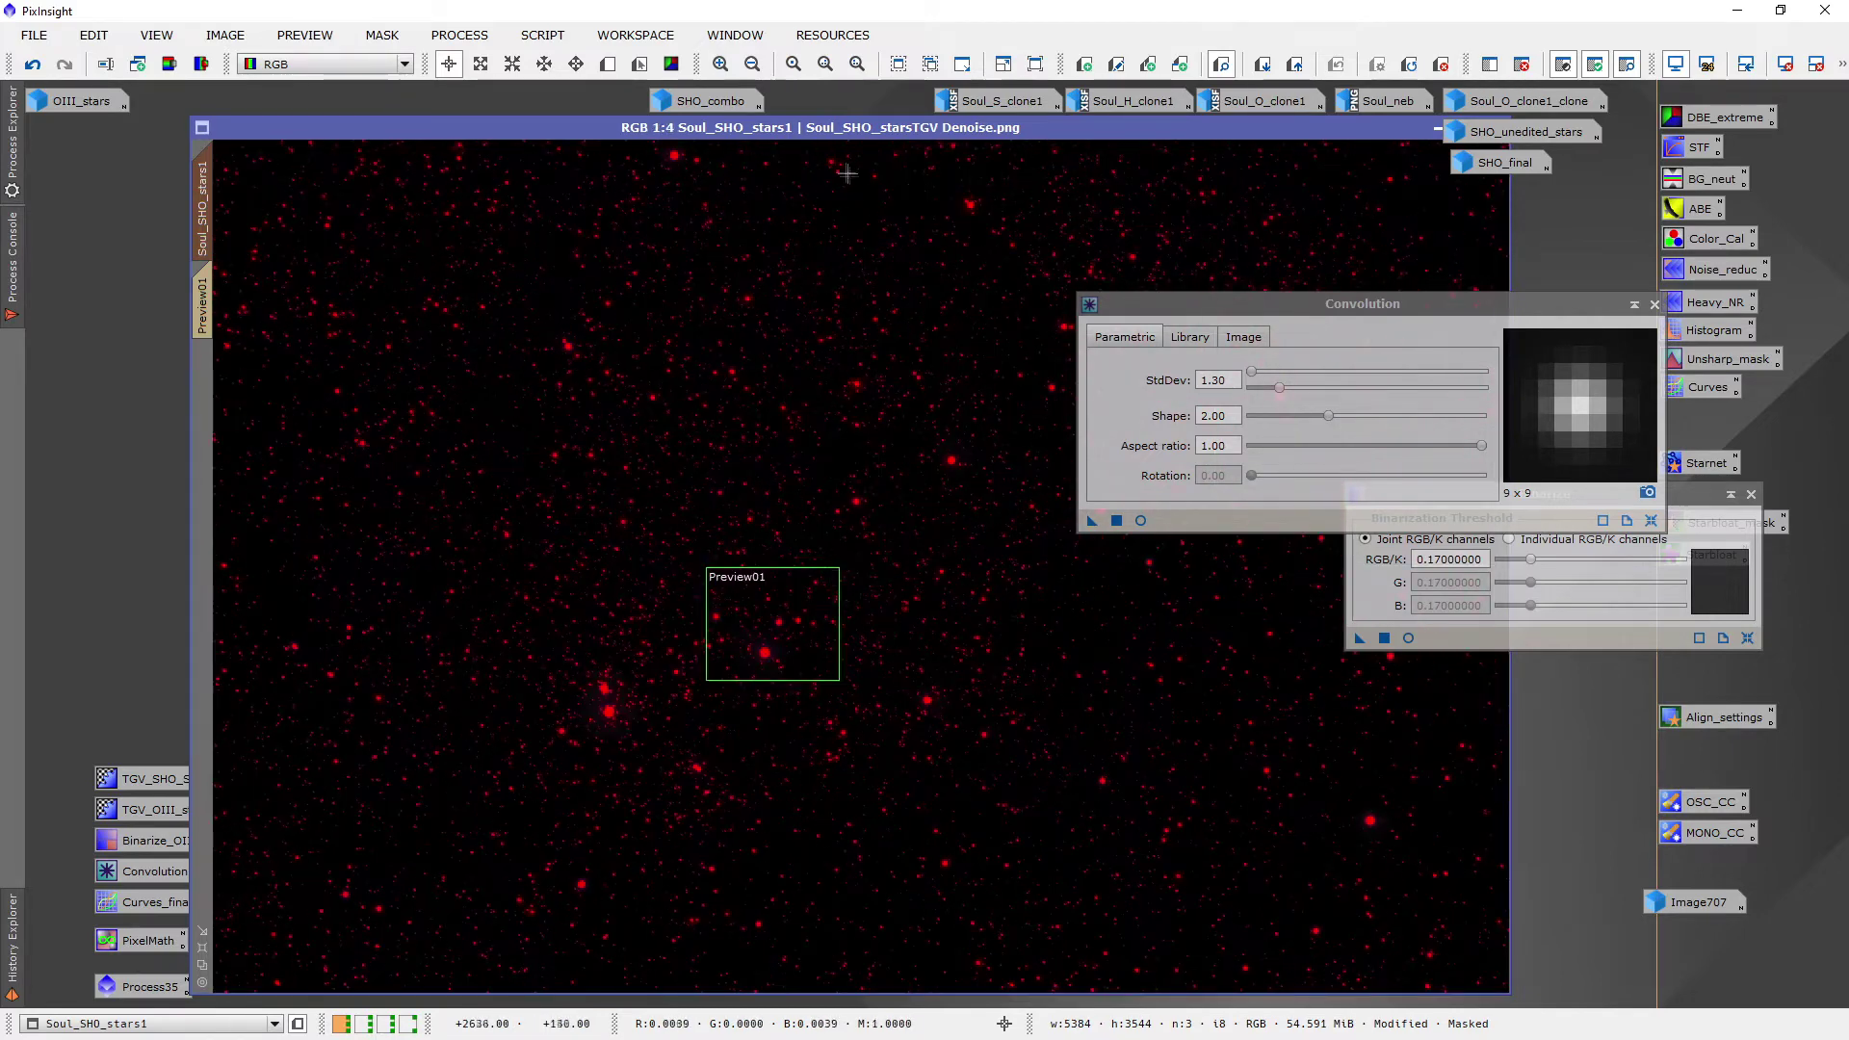
Load the saved Curves_final process, reset its curve and add RGB/K anchor points on the diagonal at about 0.75, 0.50 and 0.25
left_click_drag(847, 140, 925, 125)
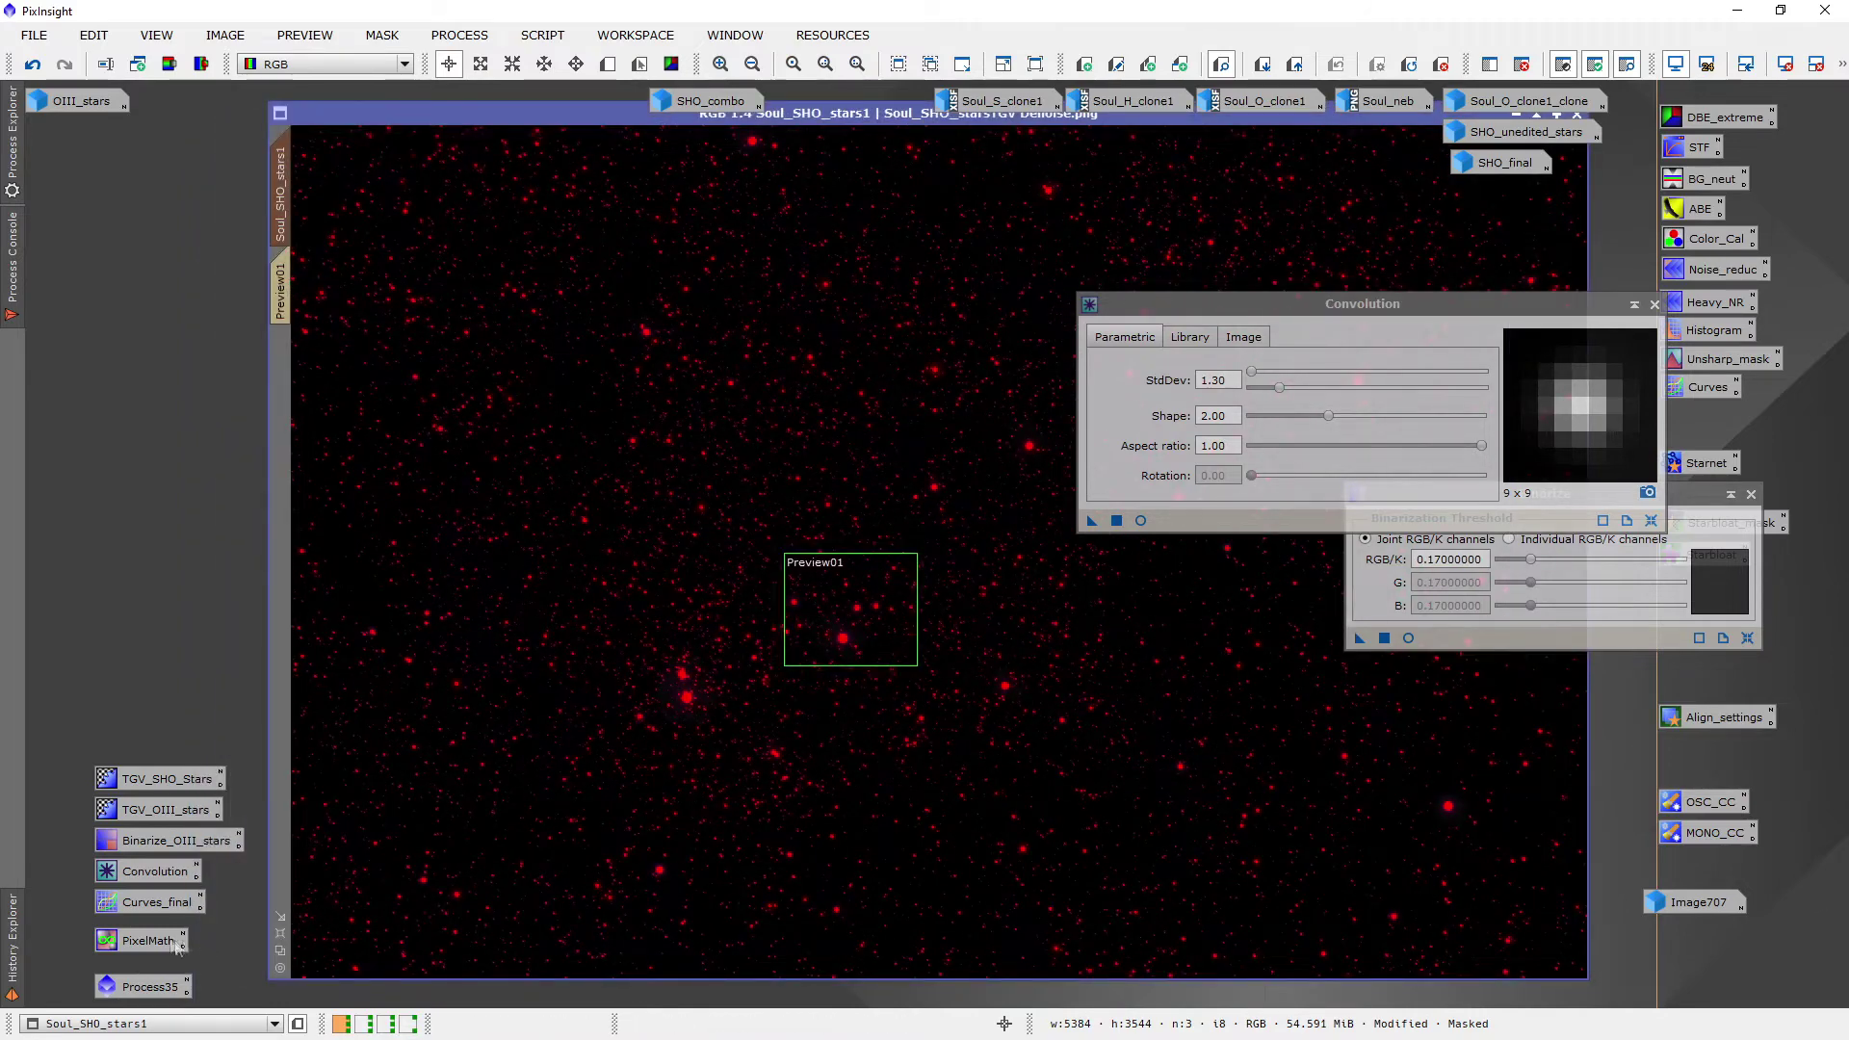
double_click(154, 905)
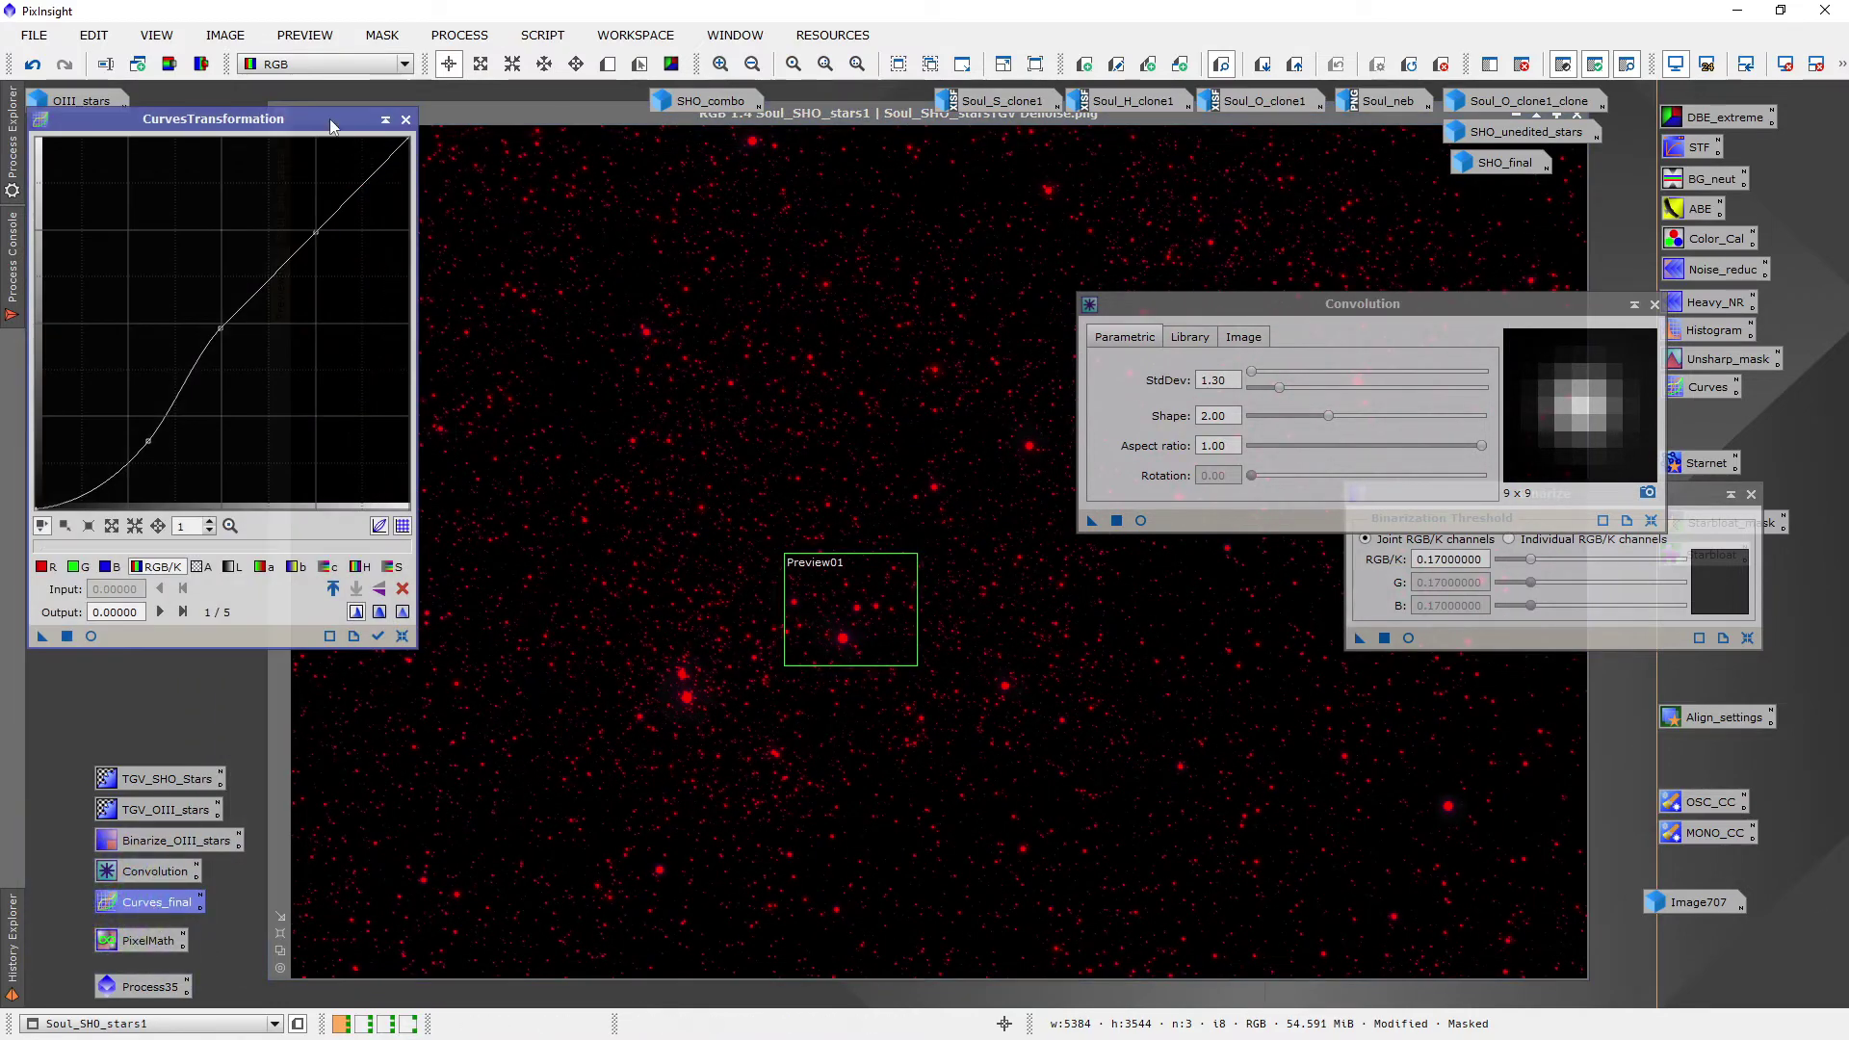
left_click_drag(330, 119, 573, 209)
left_click(650, 720)
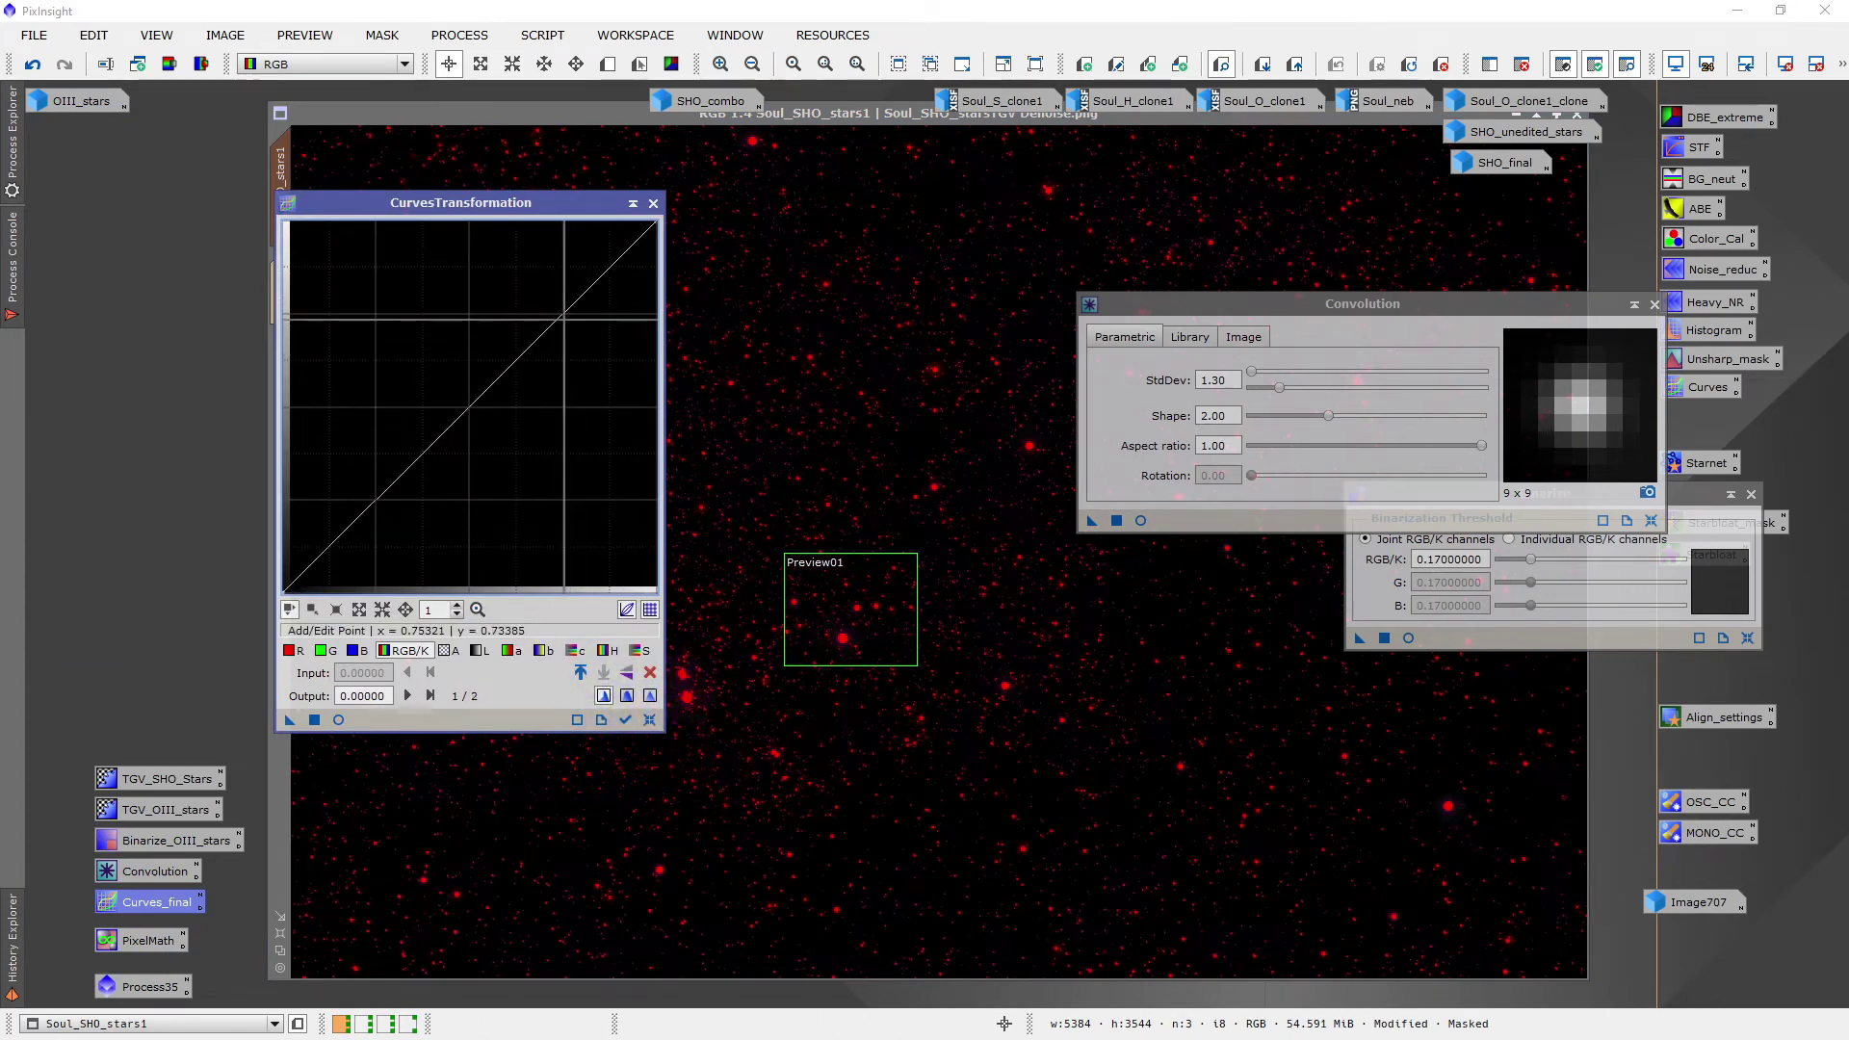
left_click(561, 314)
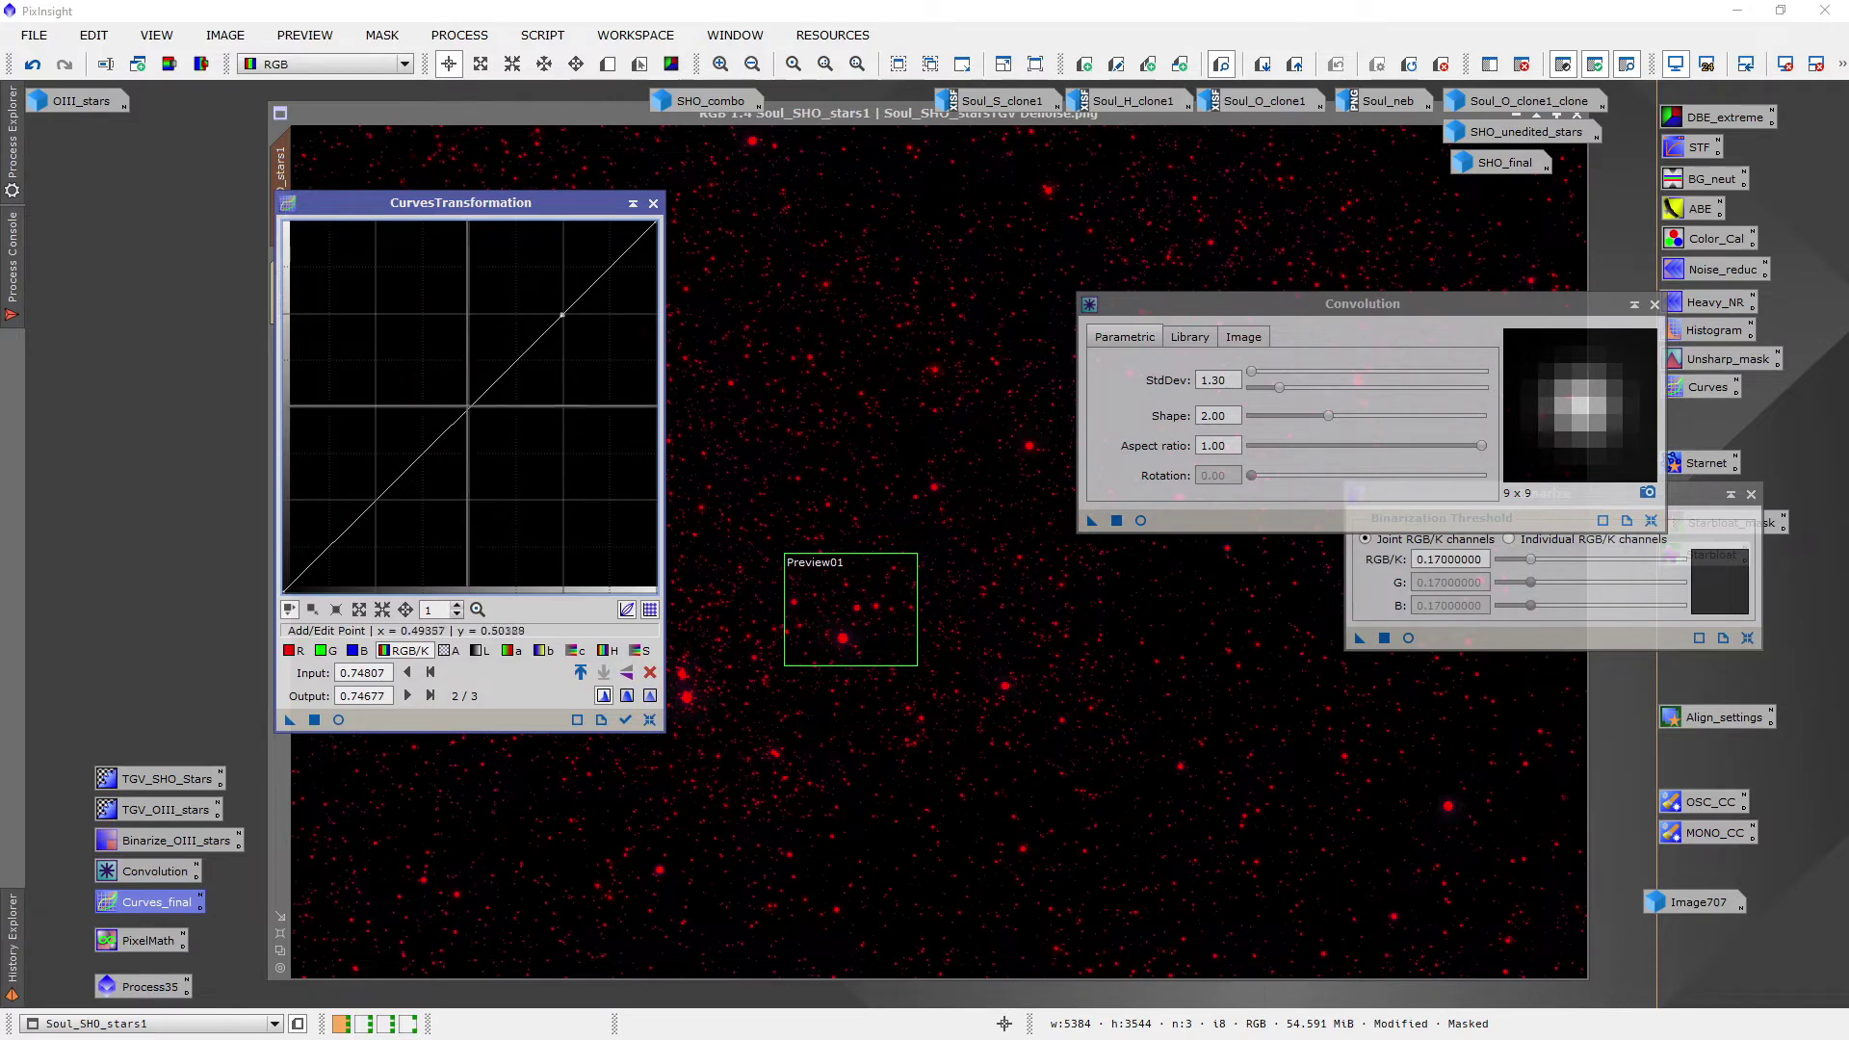
left_click(469, 406)
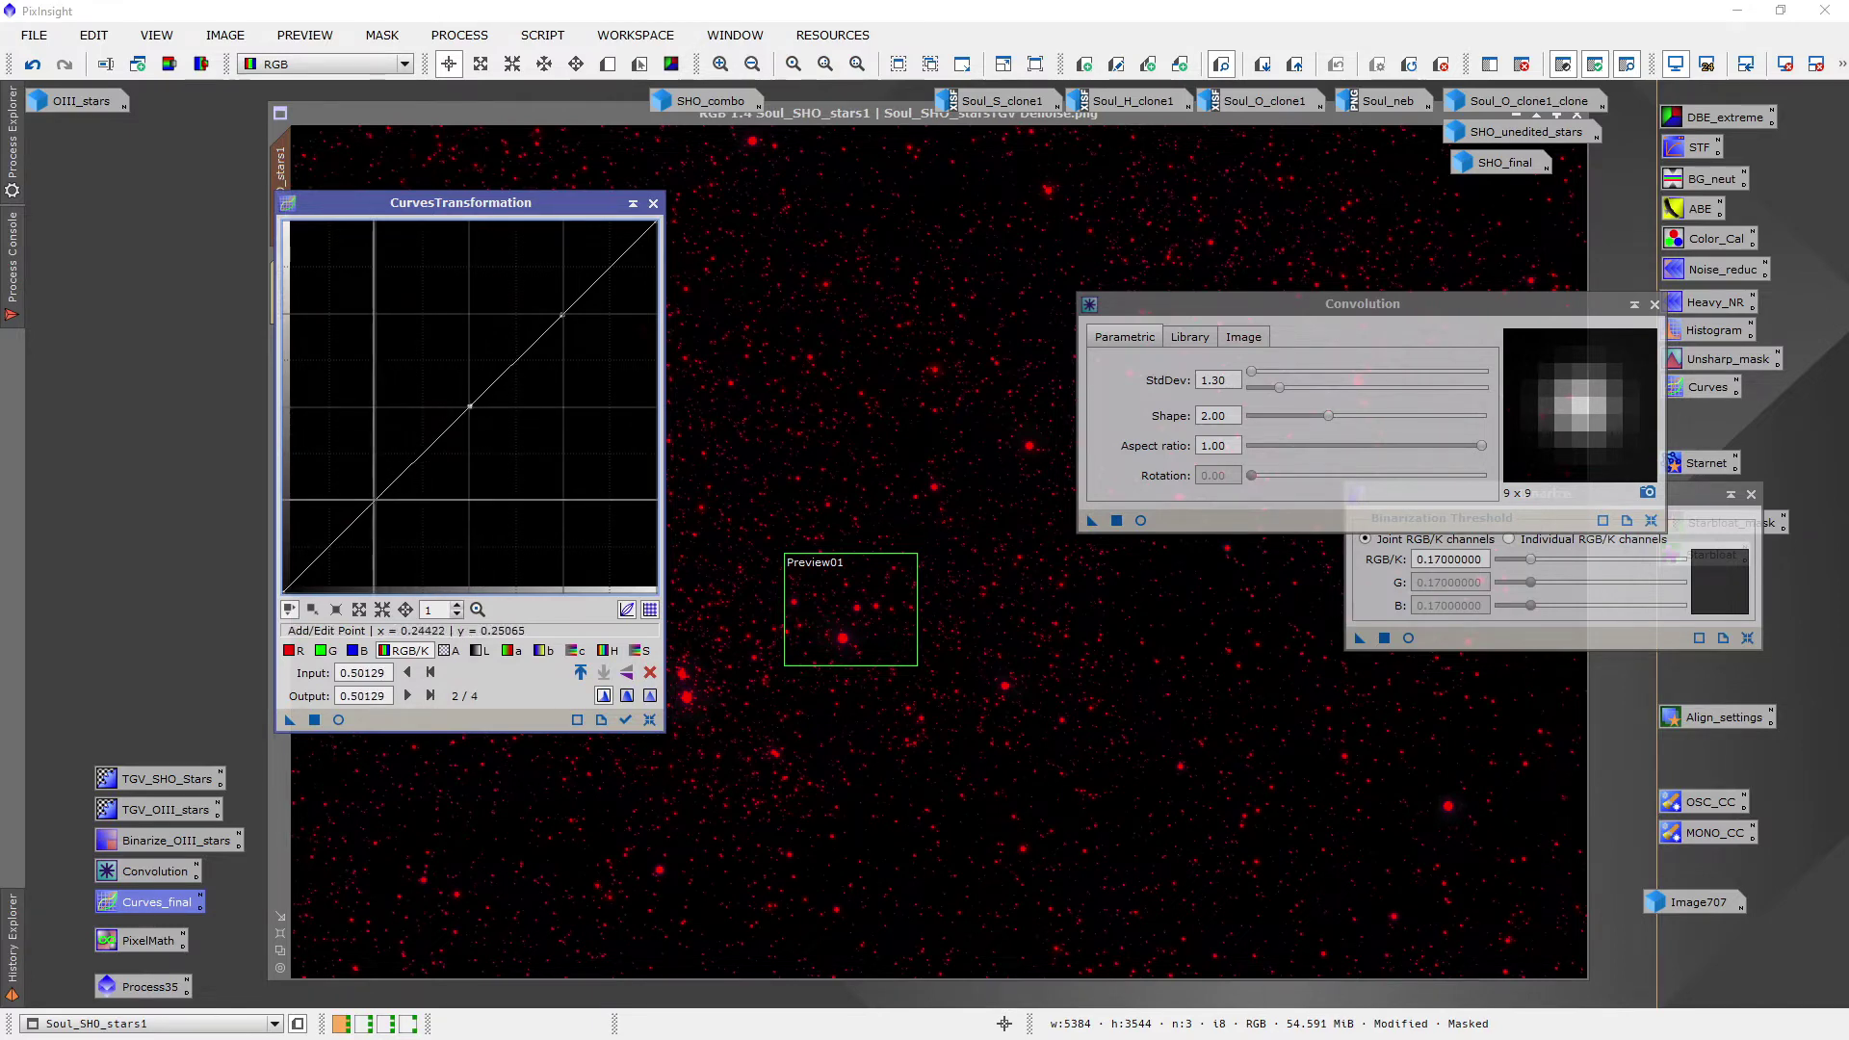
left_click(374, 499)
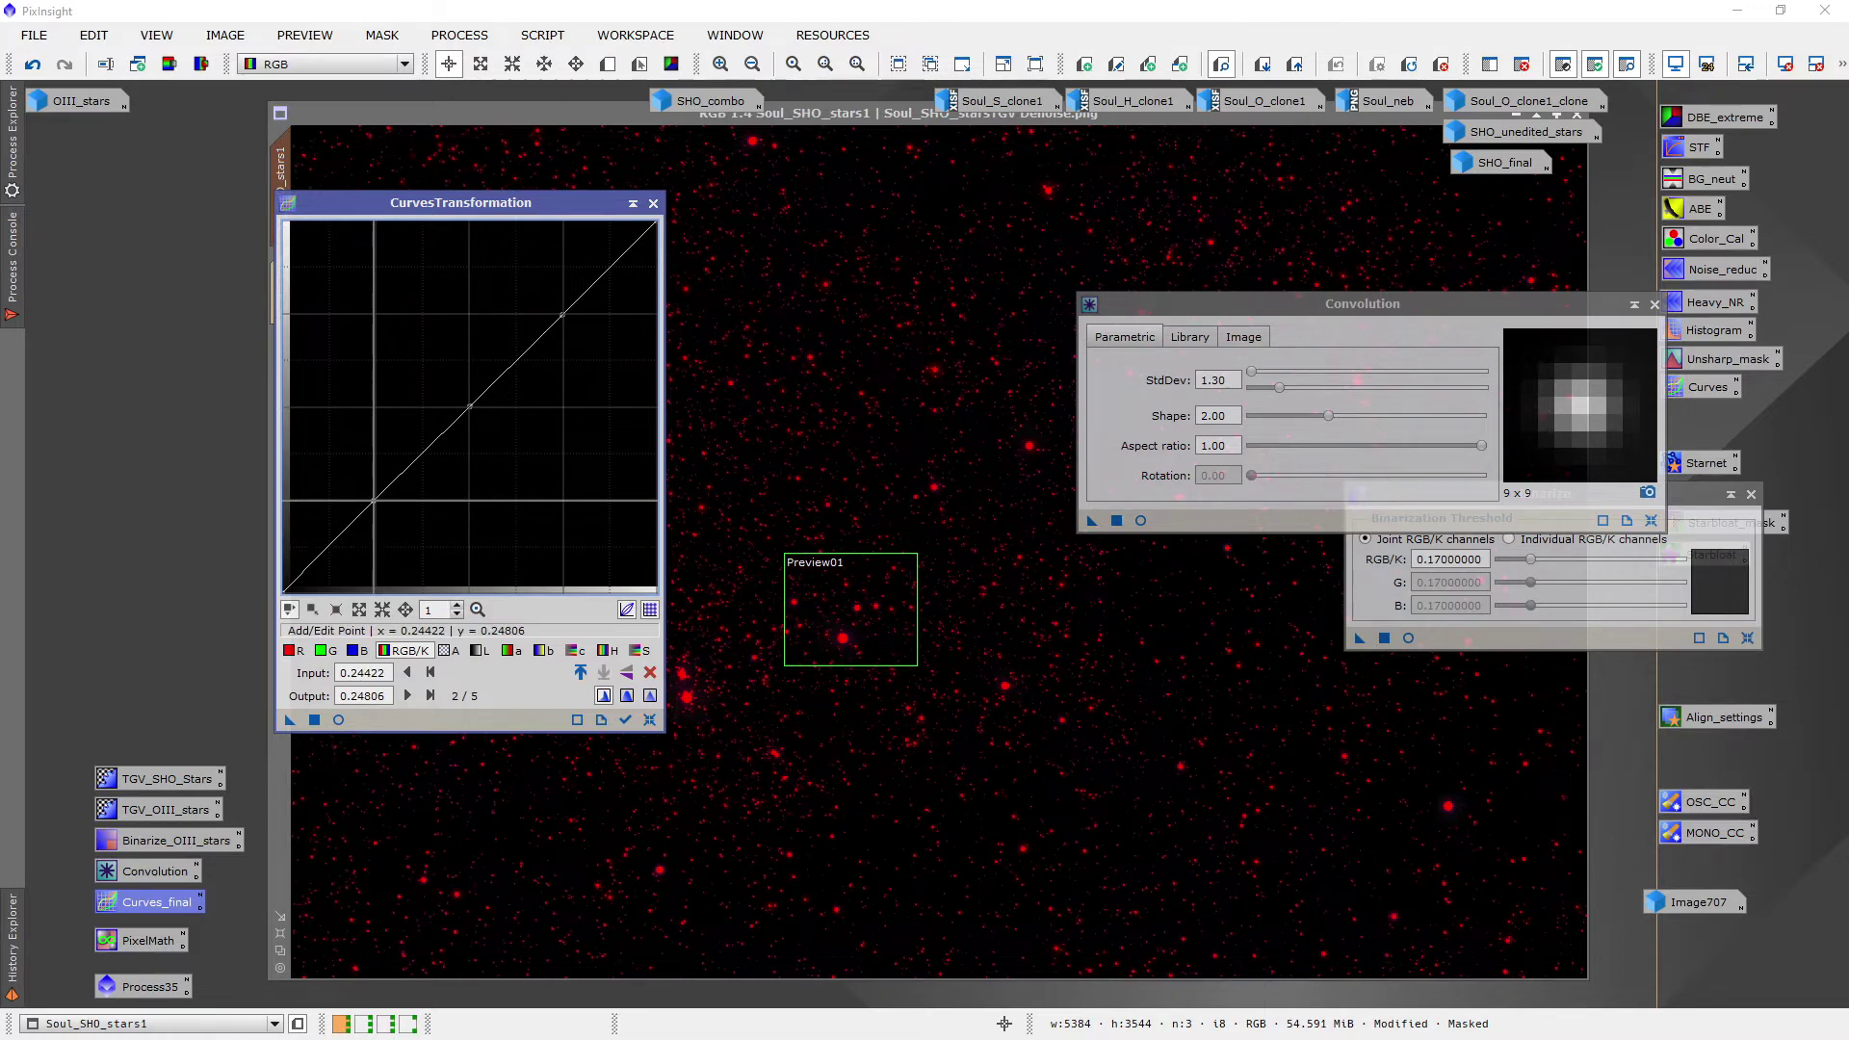
left_click_drag(501, 202, 325, 198)
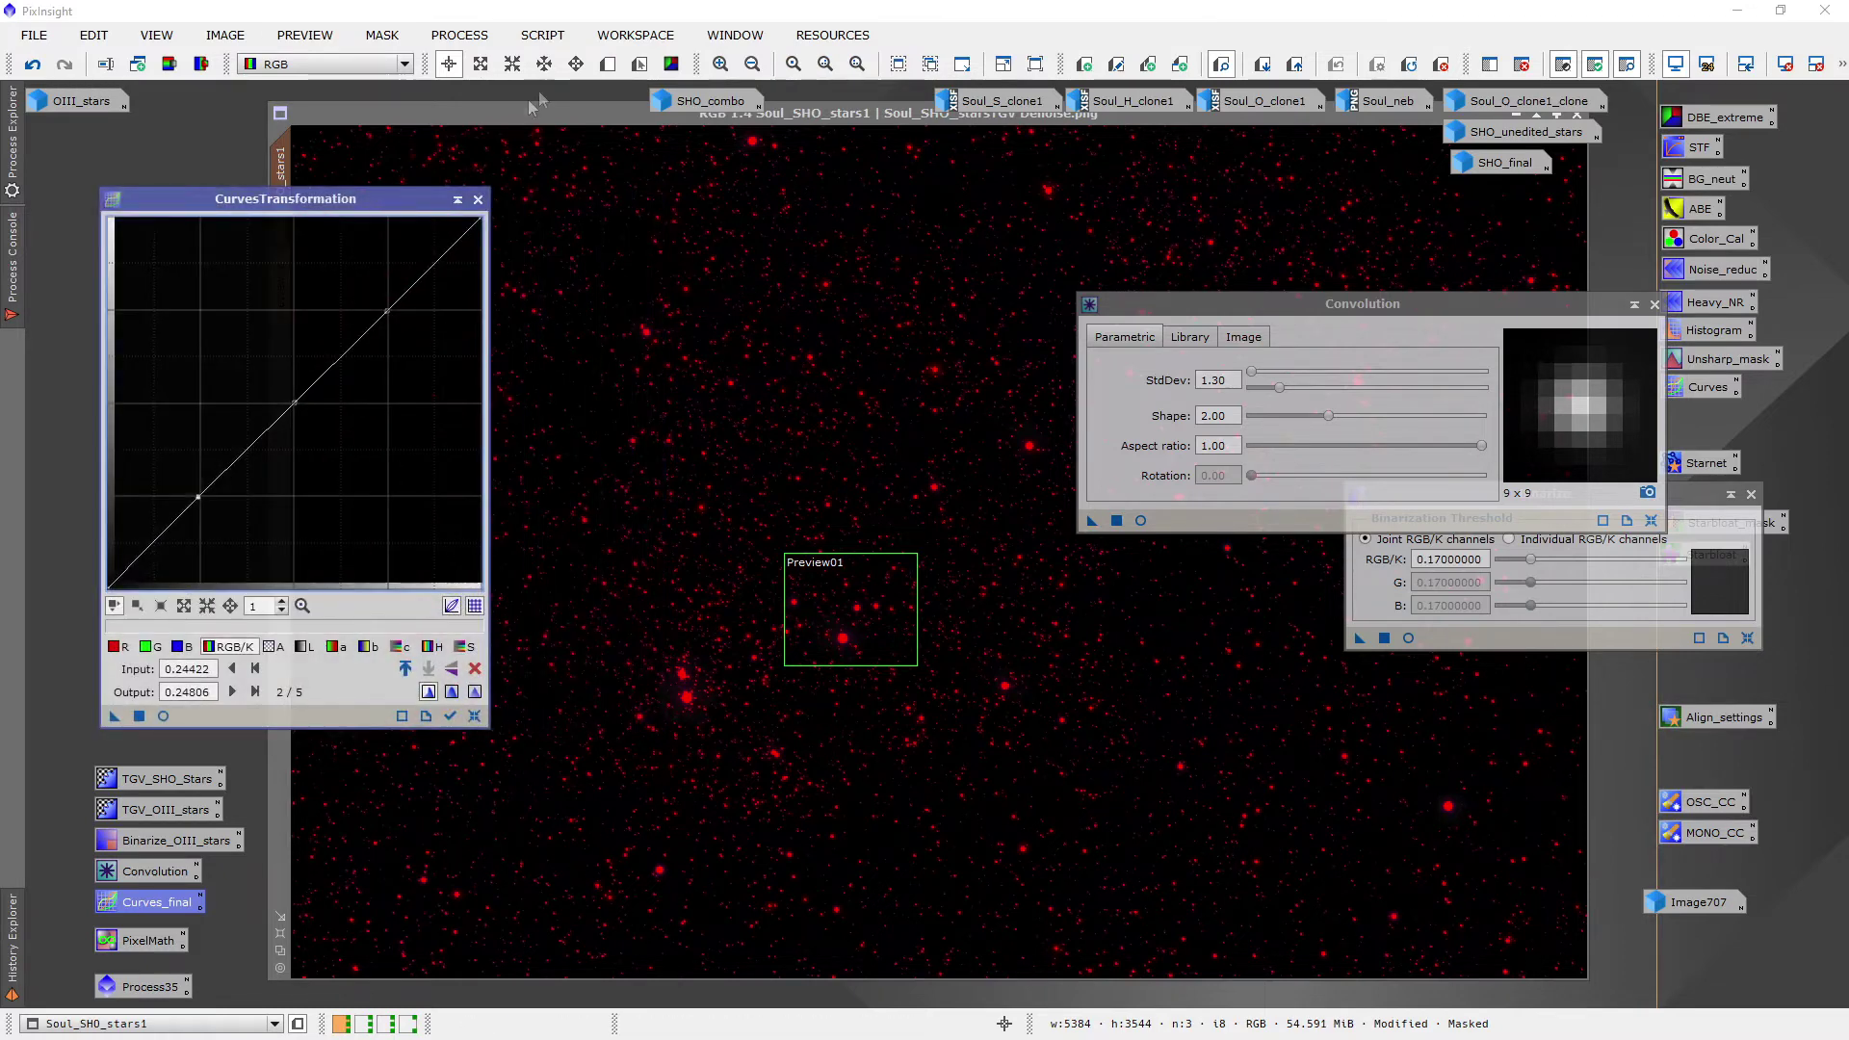
Show Preview01 of Soul_SHO_stars1, close Convolution and Binarize, and start the CurvesTransformation real-time preview
left_click(597, 112)
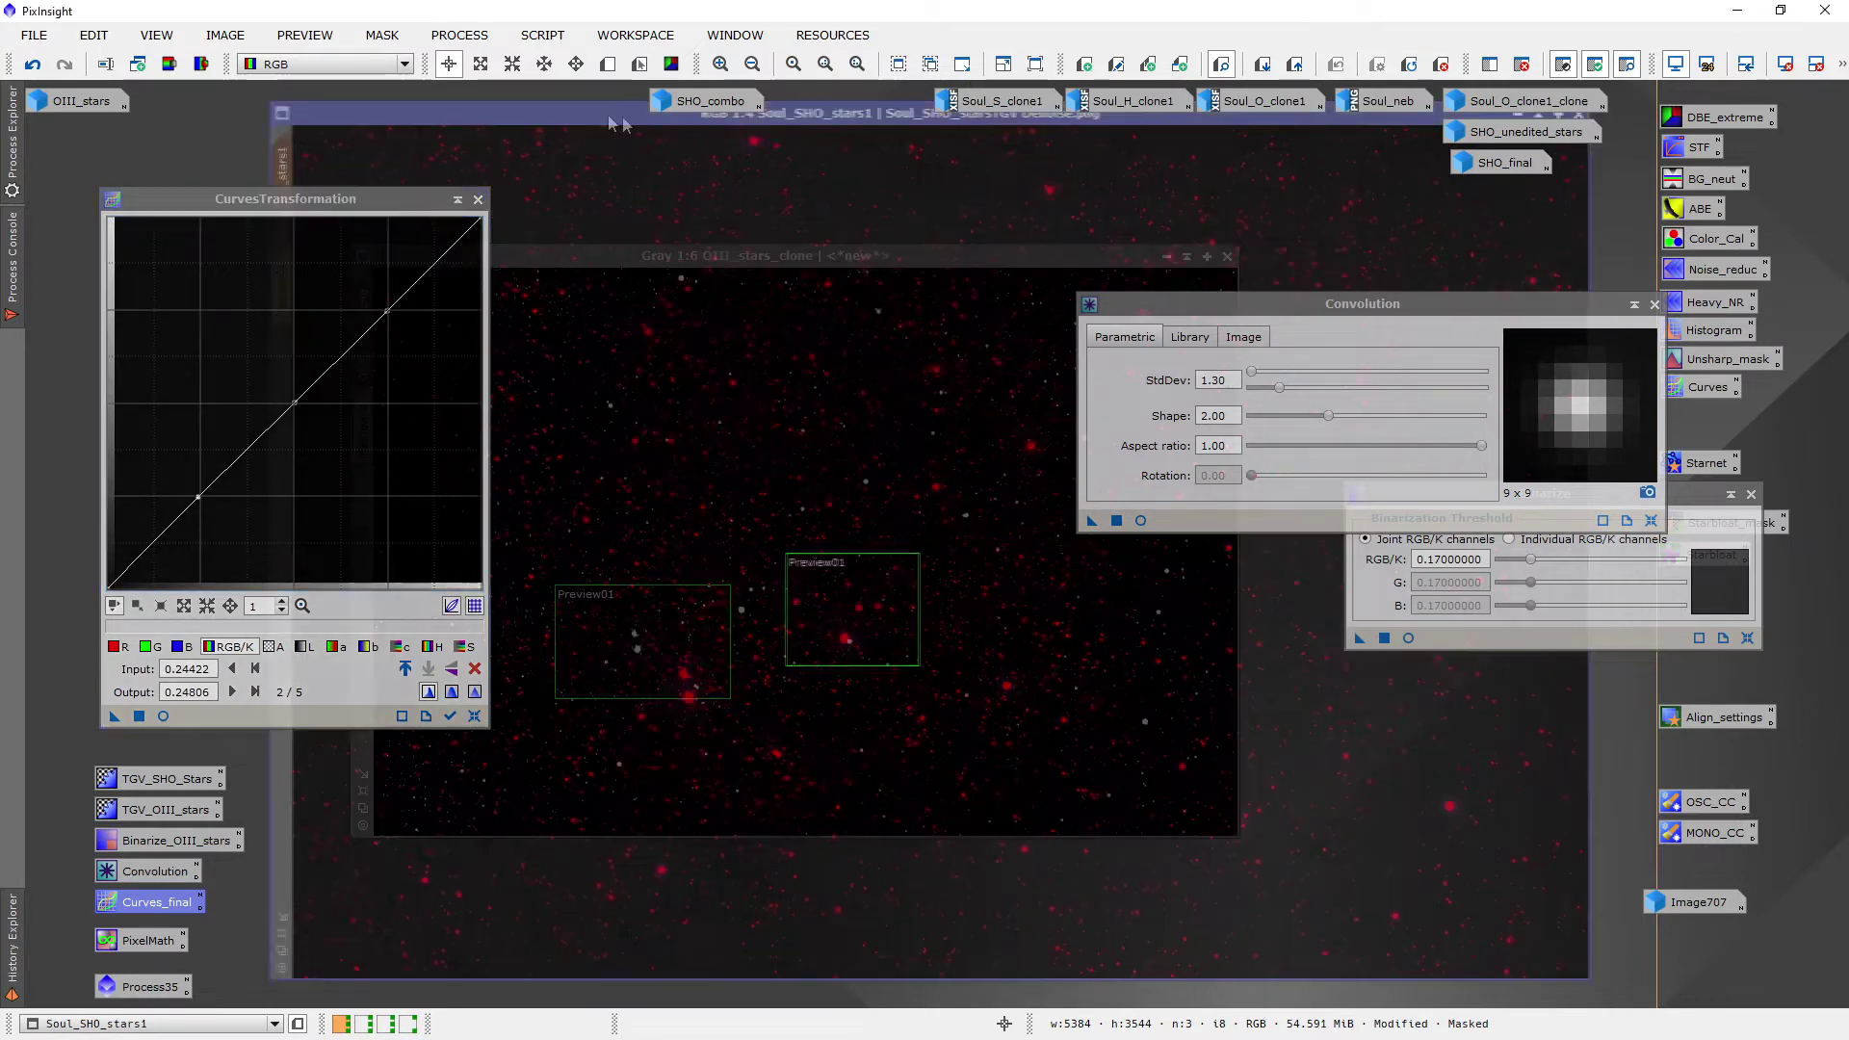
double_click(612, 123)
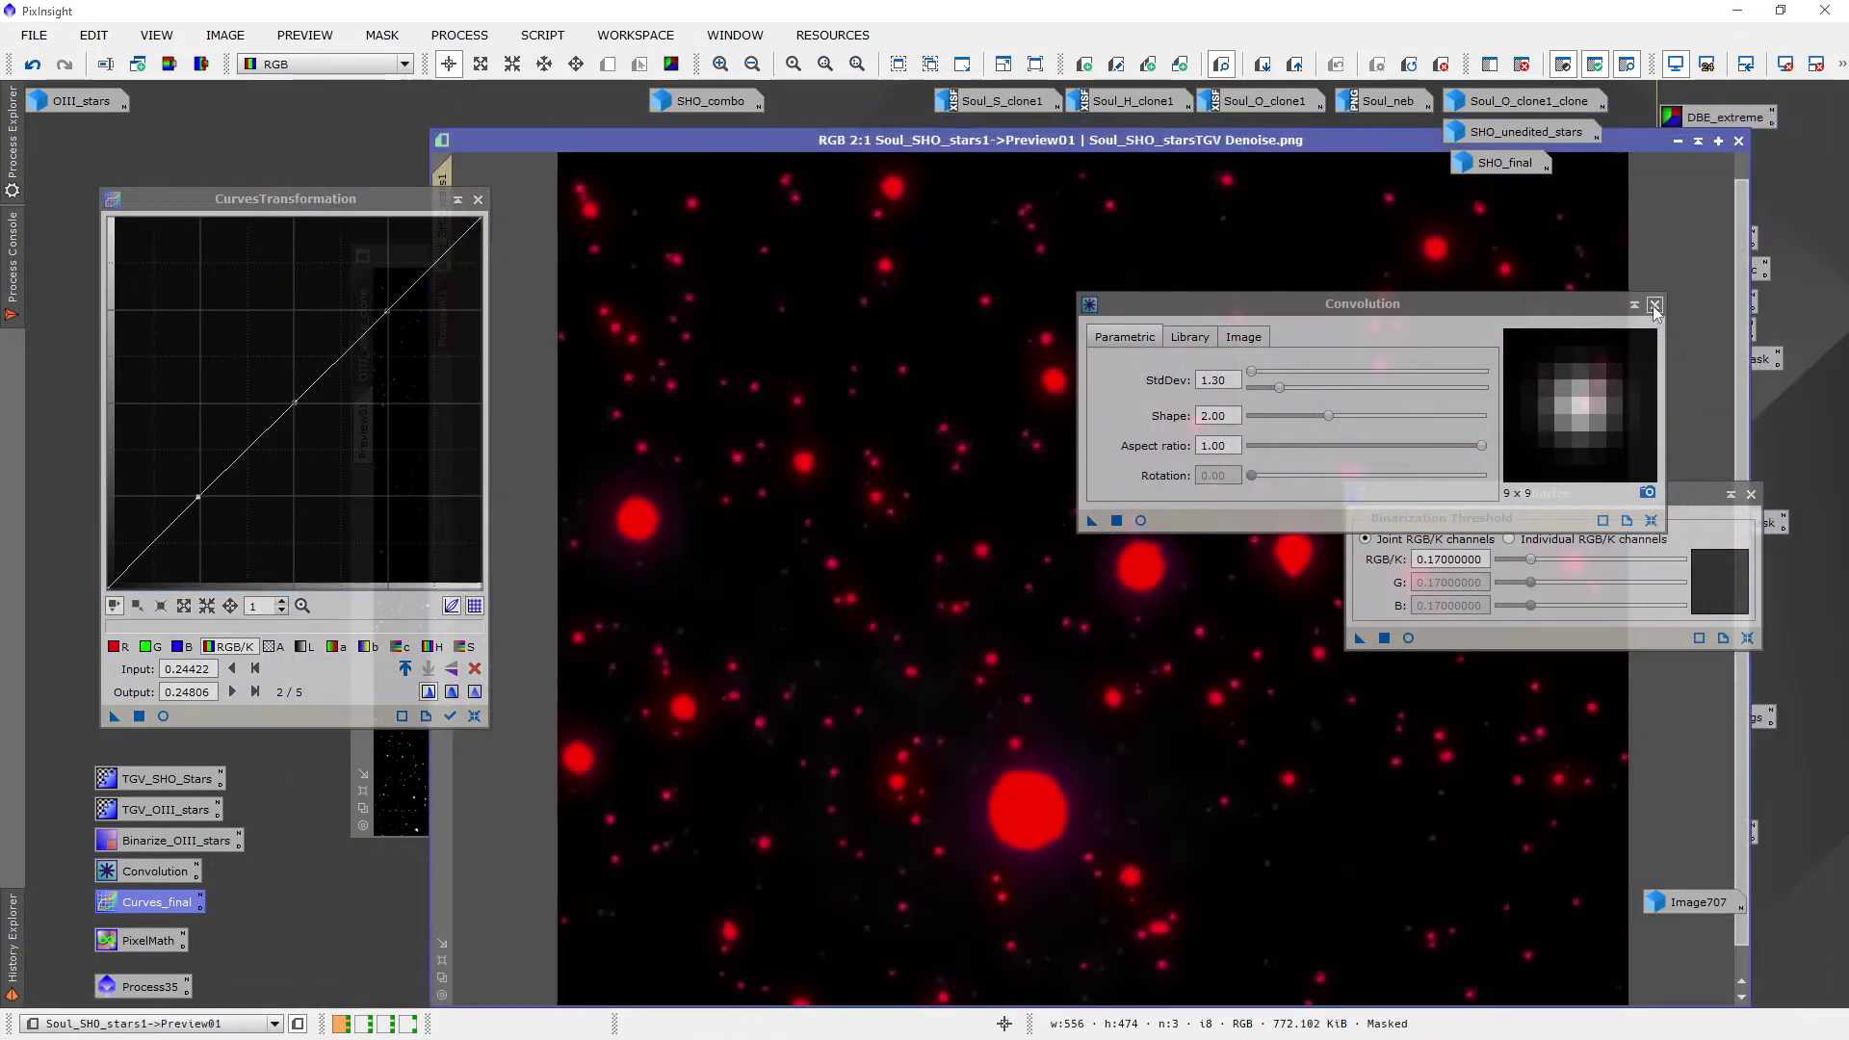
left_click(1654, 304)
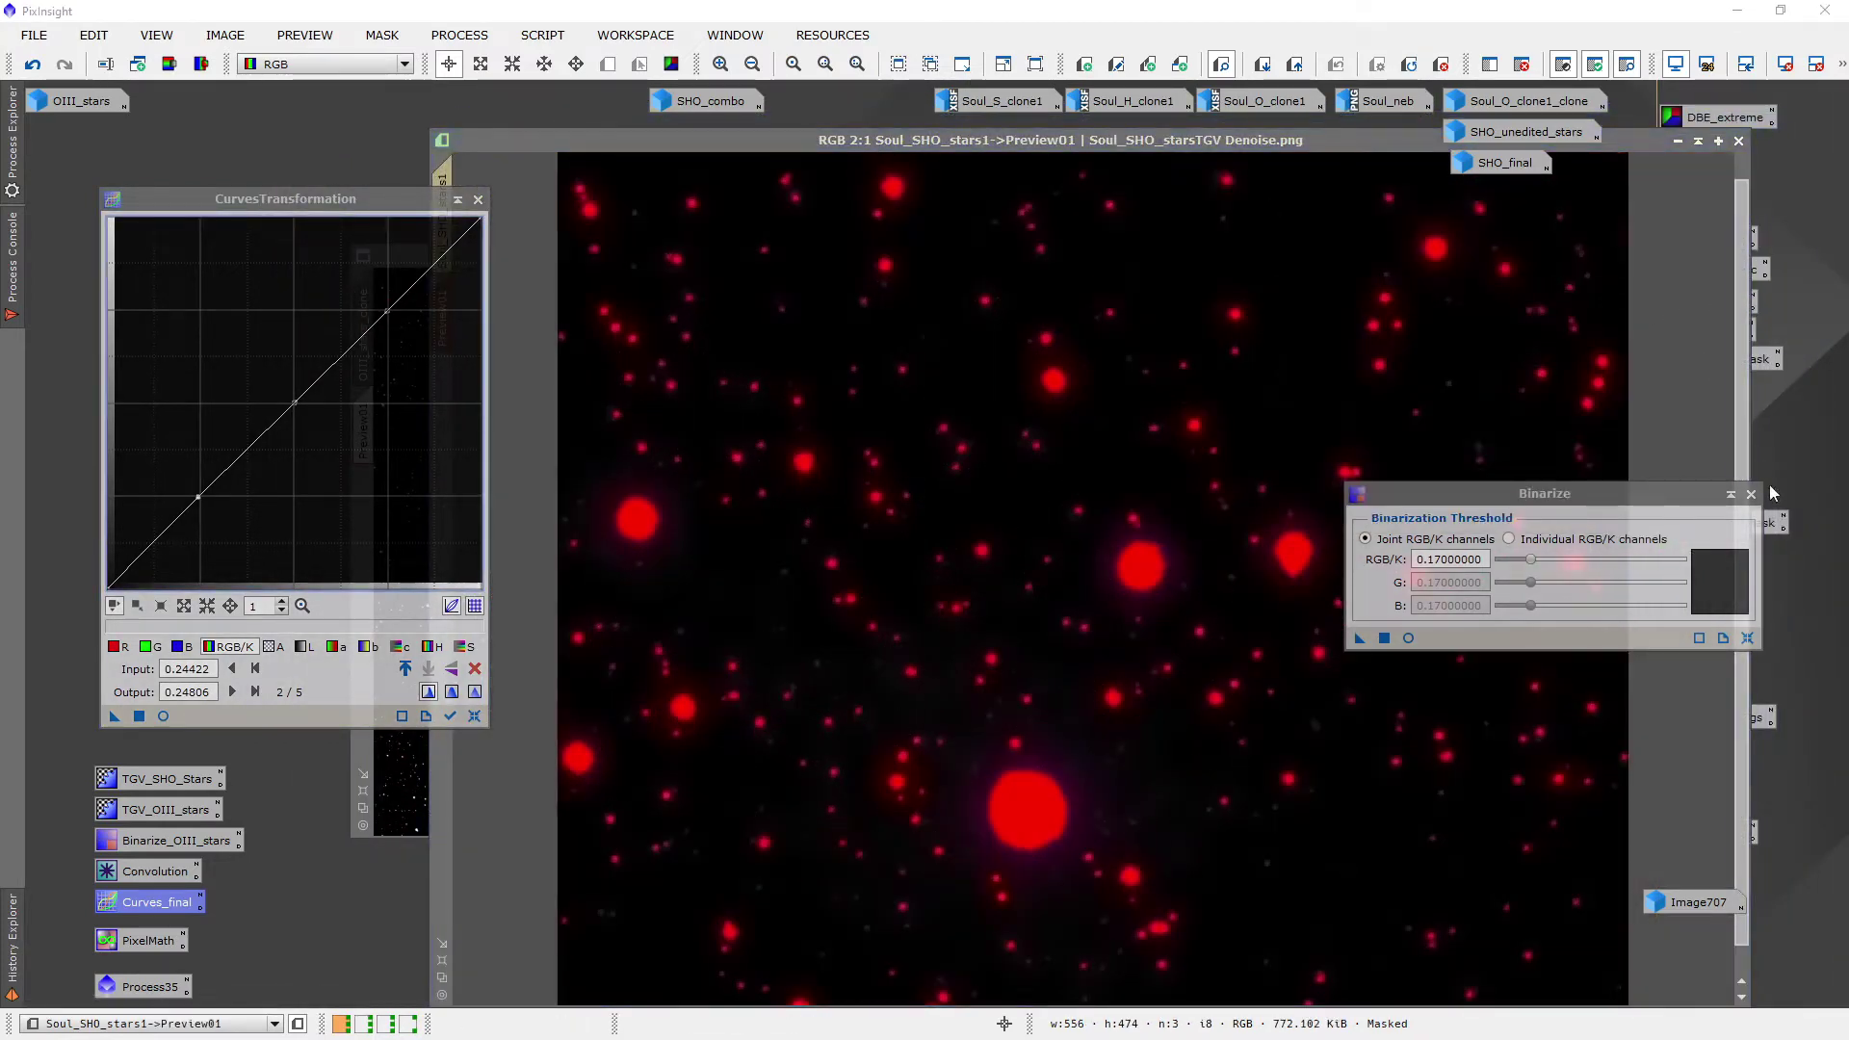
left_click(1751, 494)
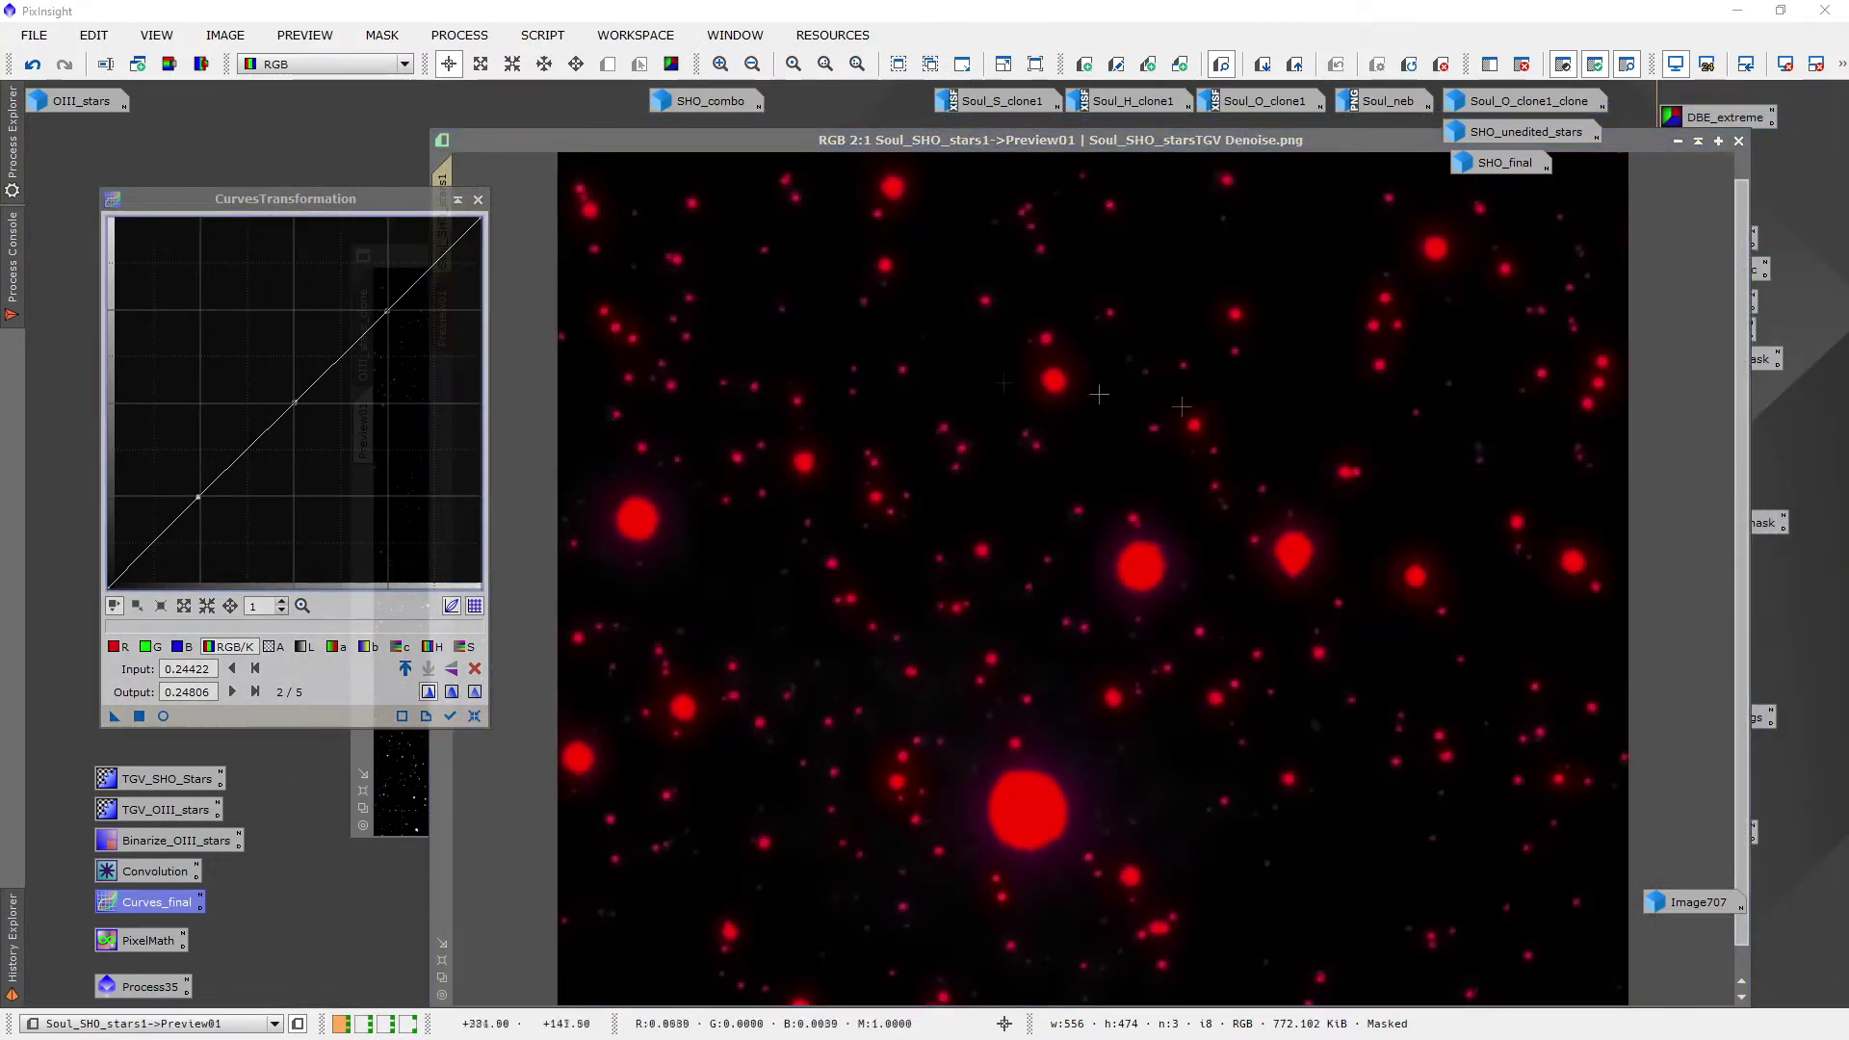
left_click(163, 716)
left_click_drag(830, 227, 1092, 182)
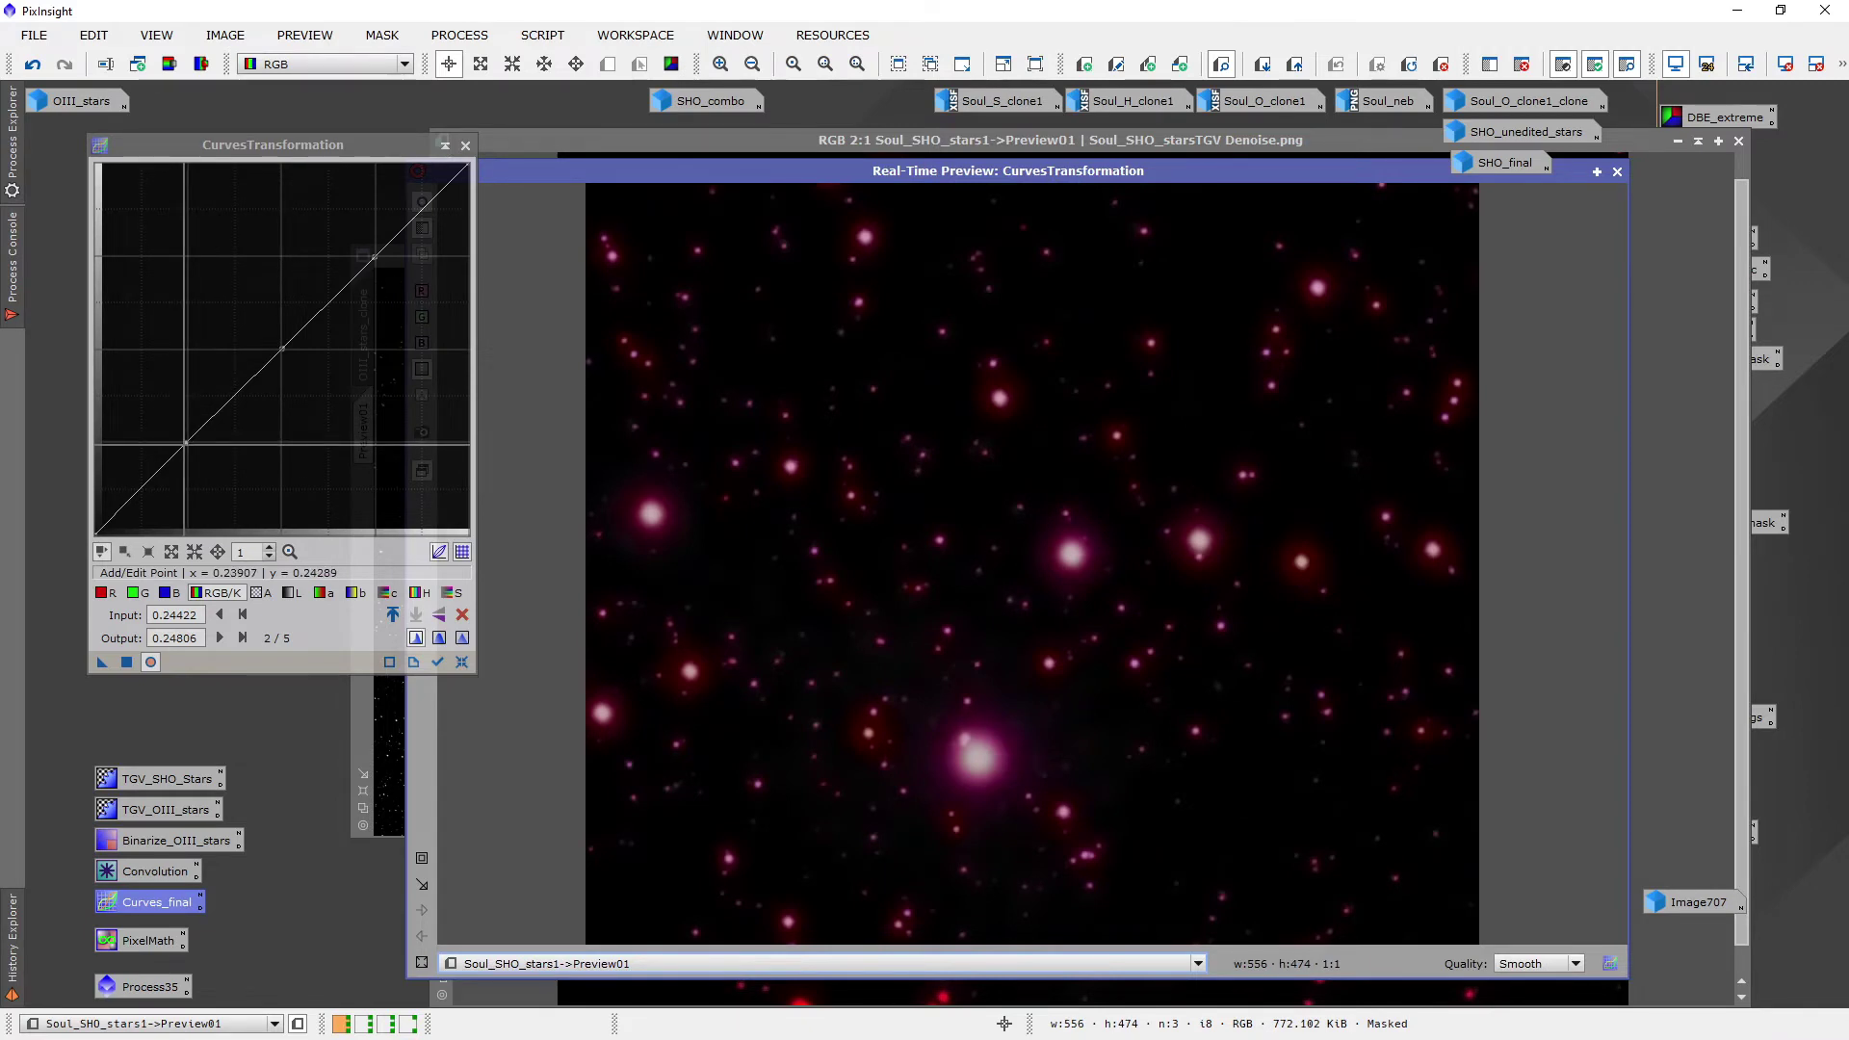
Move the lowest RGB/K anchor point to input 0.28535 and output 0.18605, comparing the star halos with and without the curve
left_click_drag(186, 444, 200, 463)
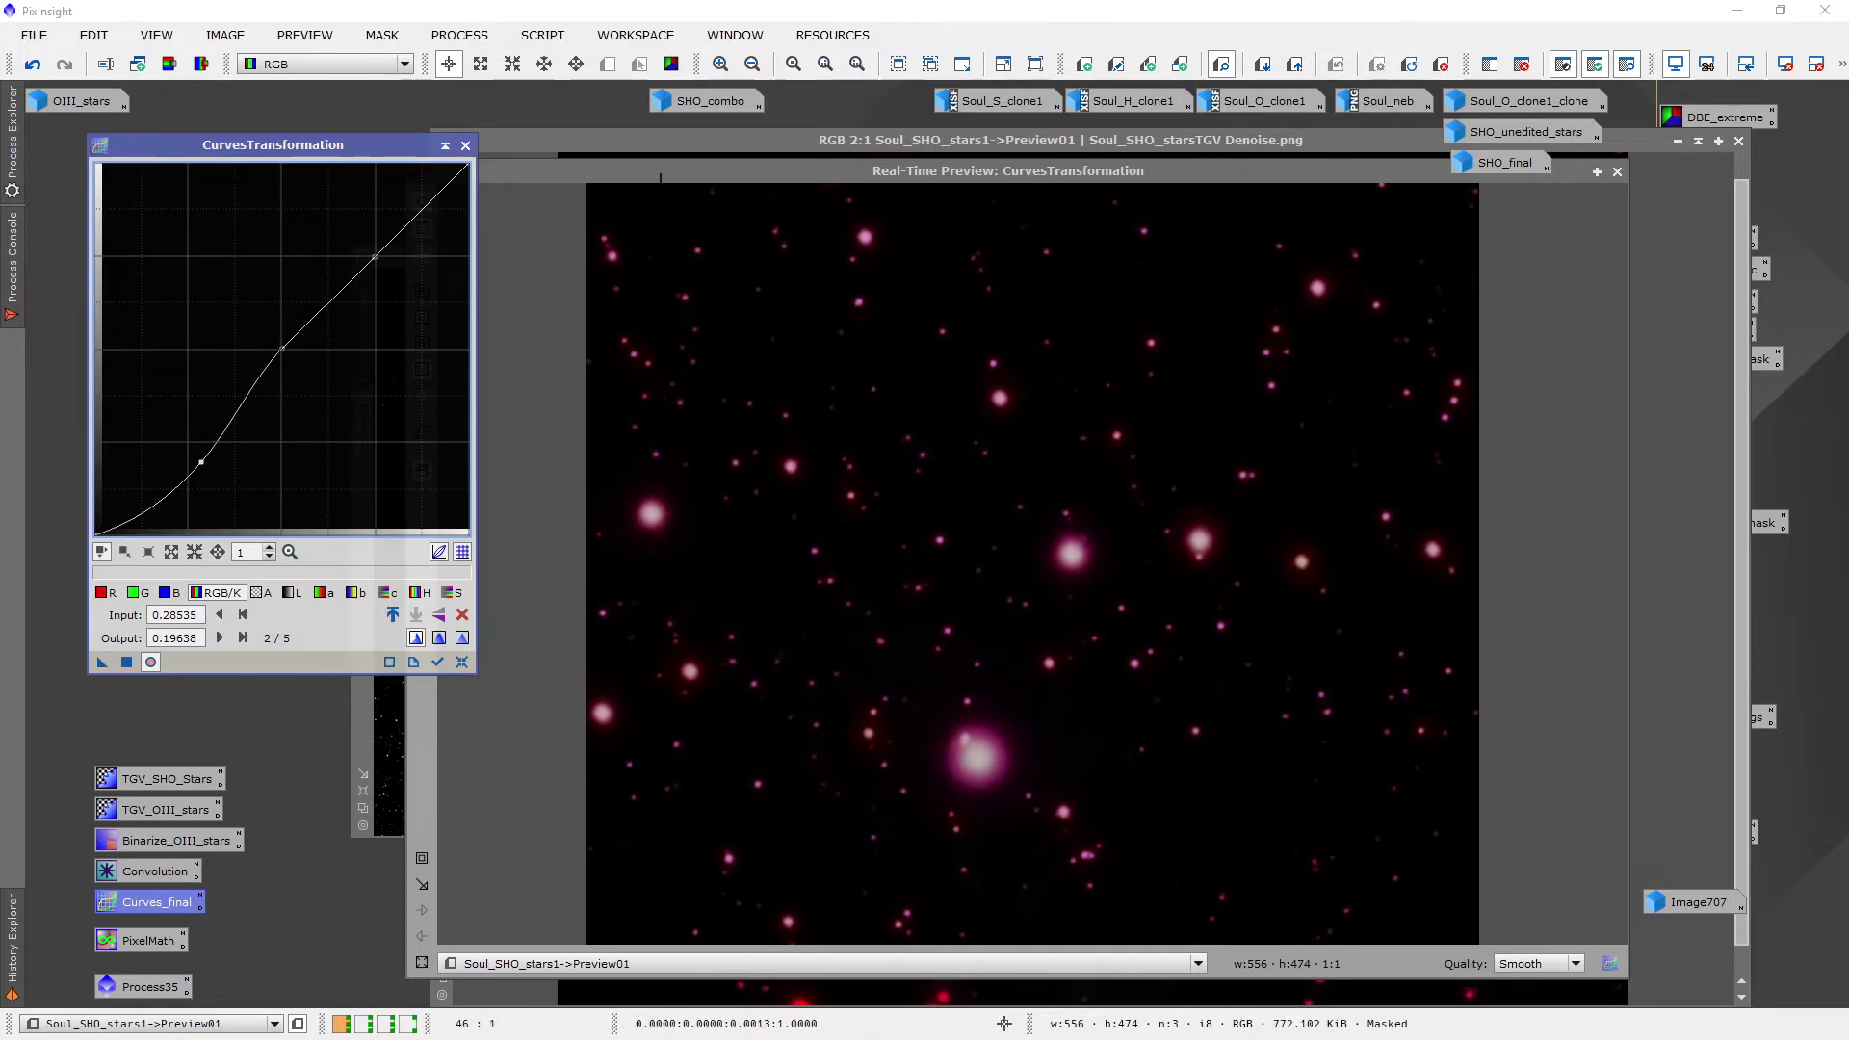
left_click(539, 197)
left_click(509, 198)
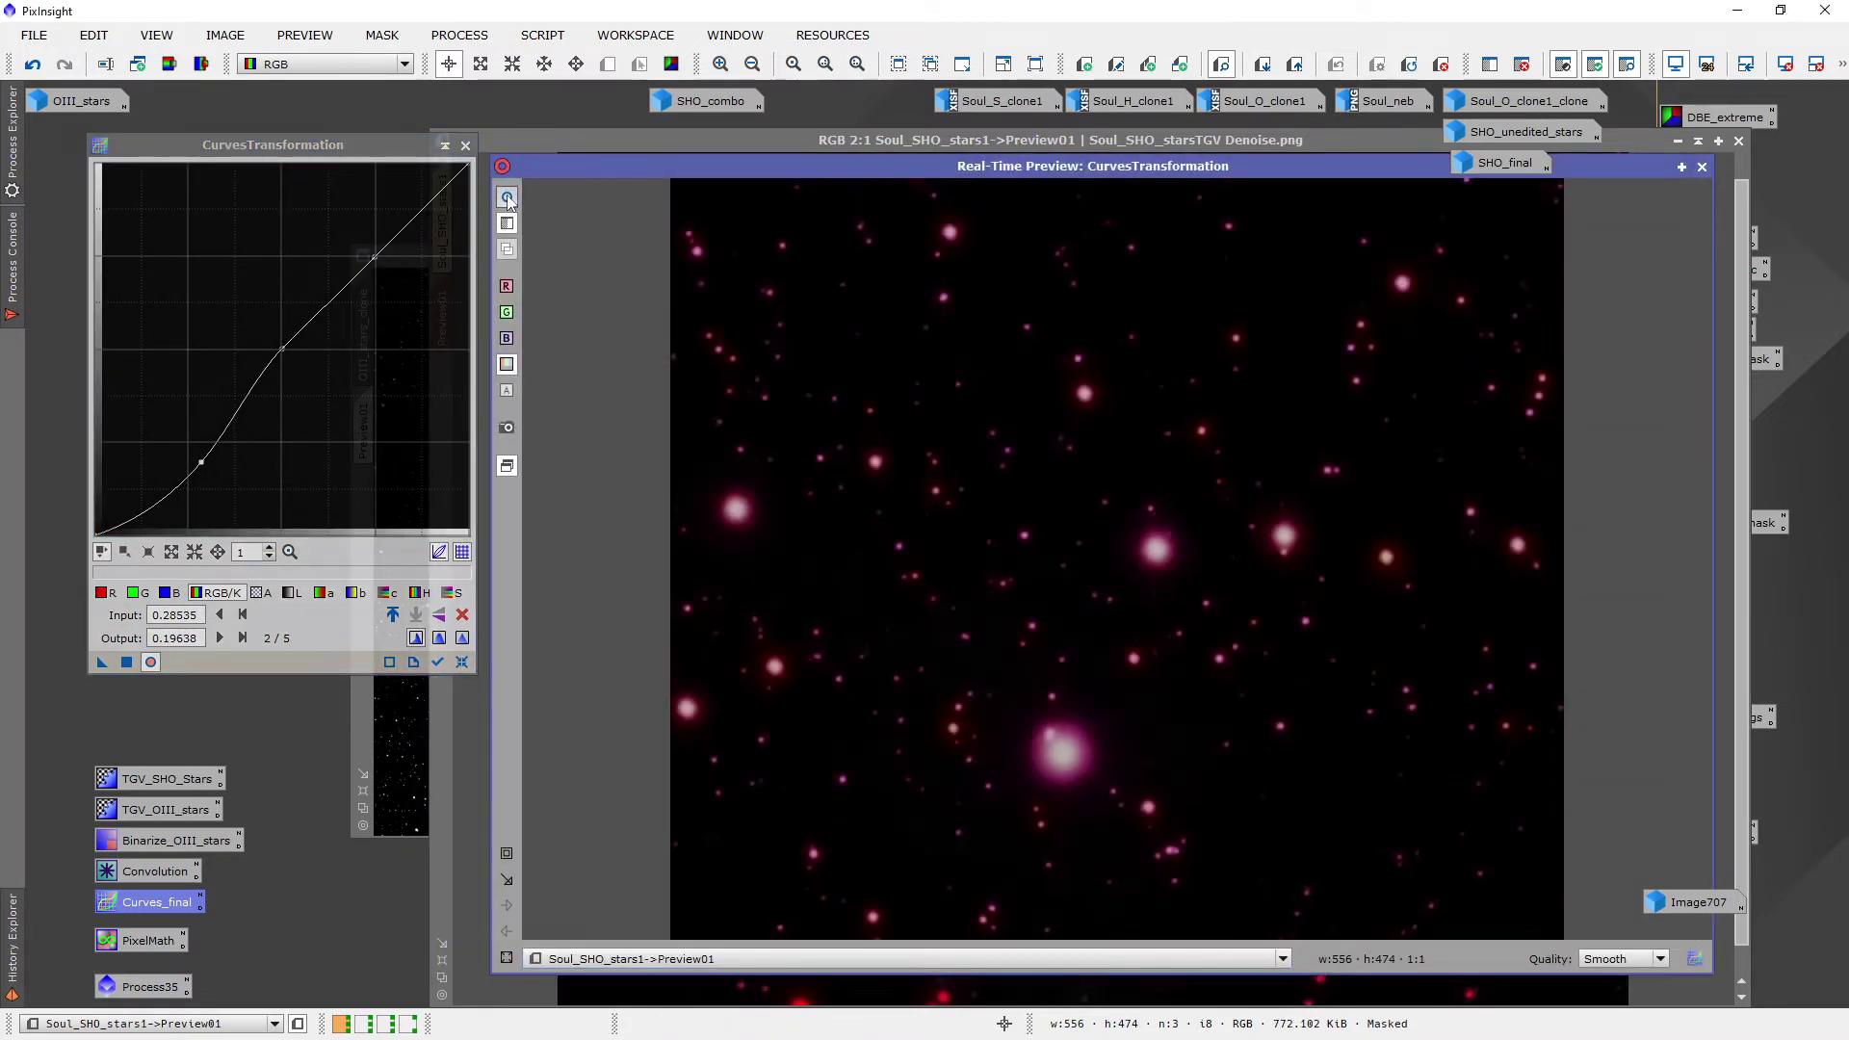
left_click(508, 198)
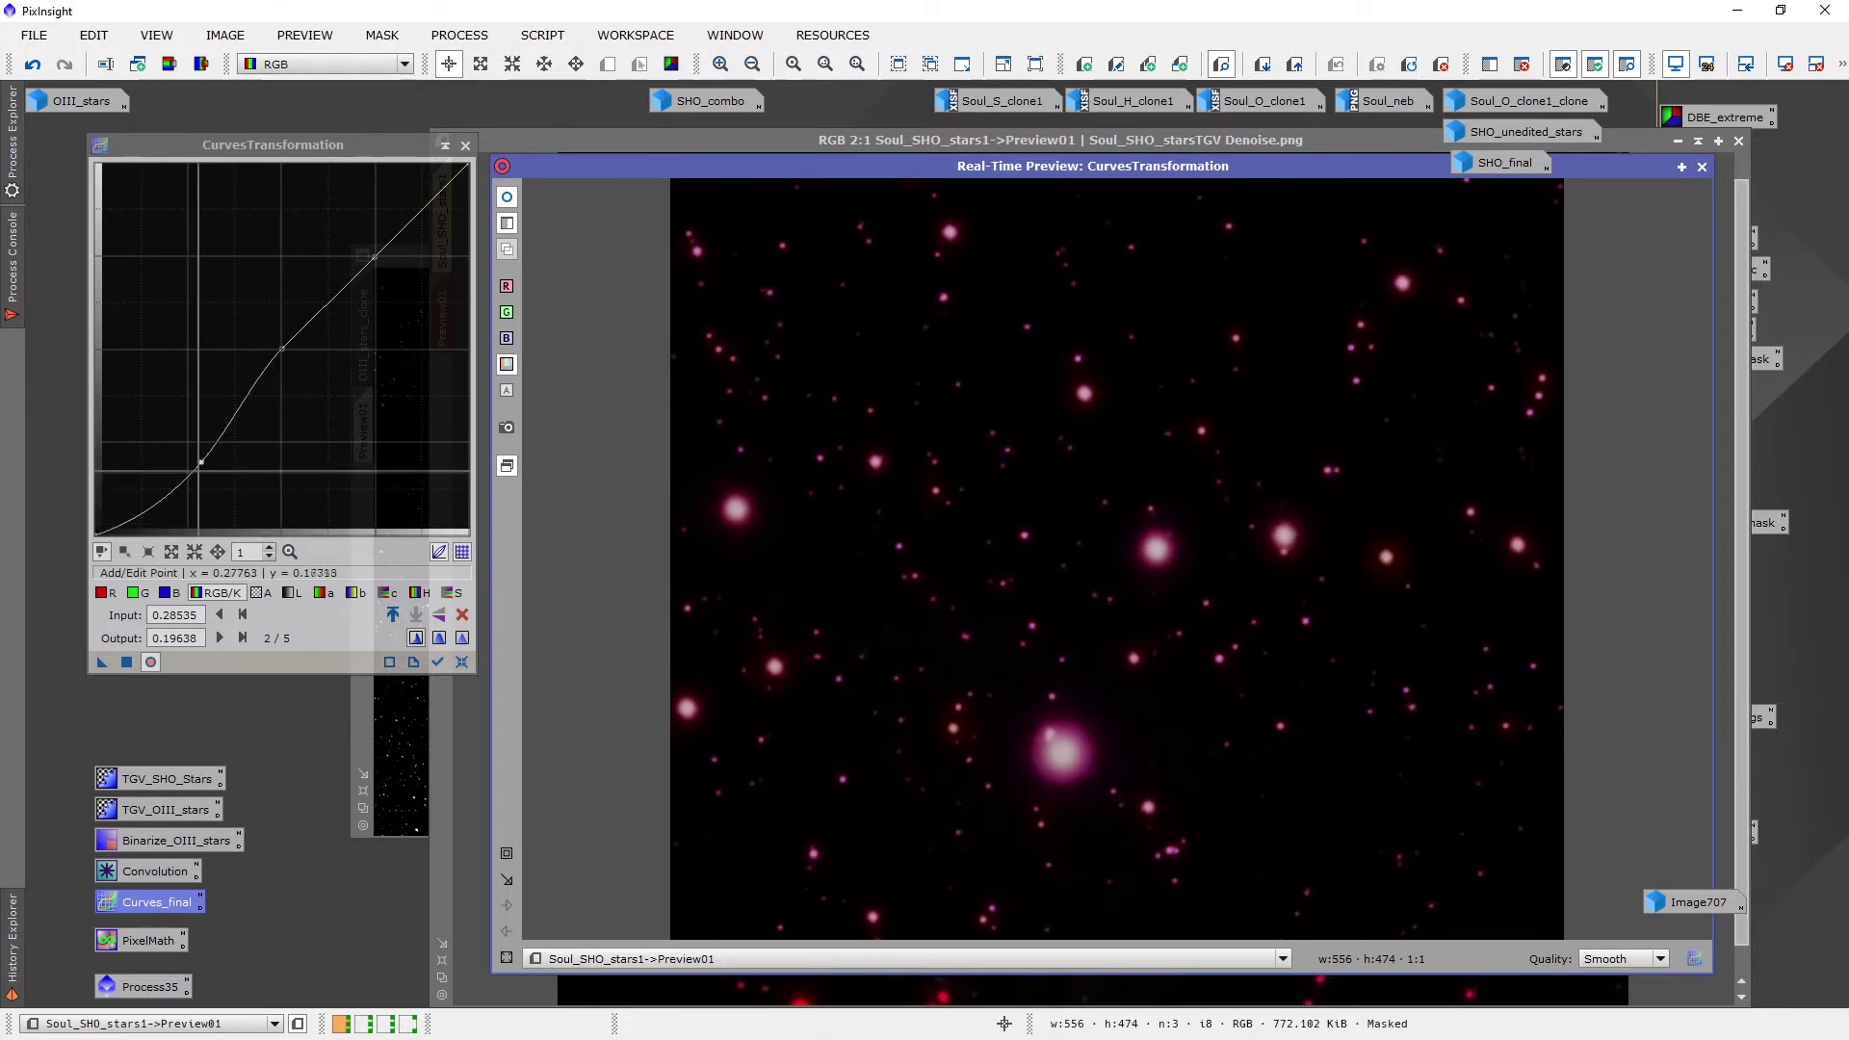
left_click_drag(200, 462, 201, 466)
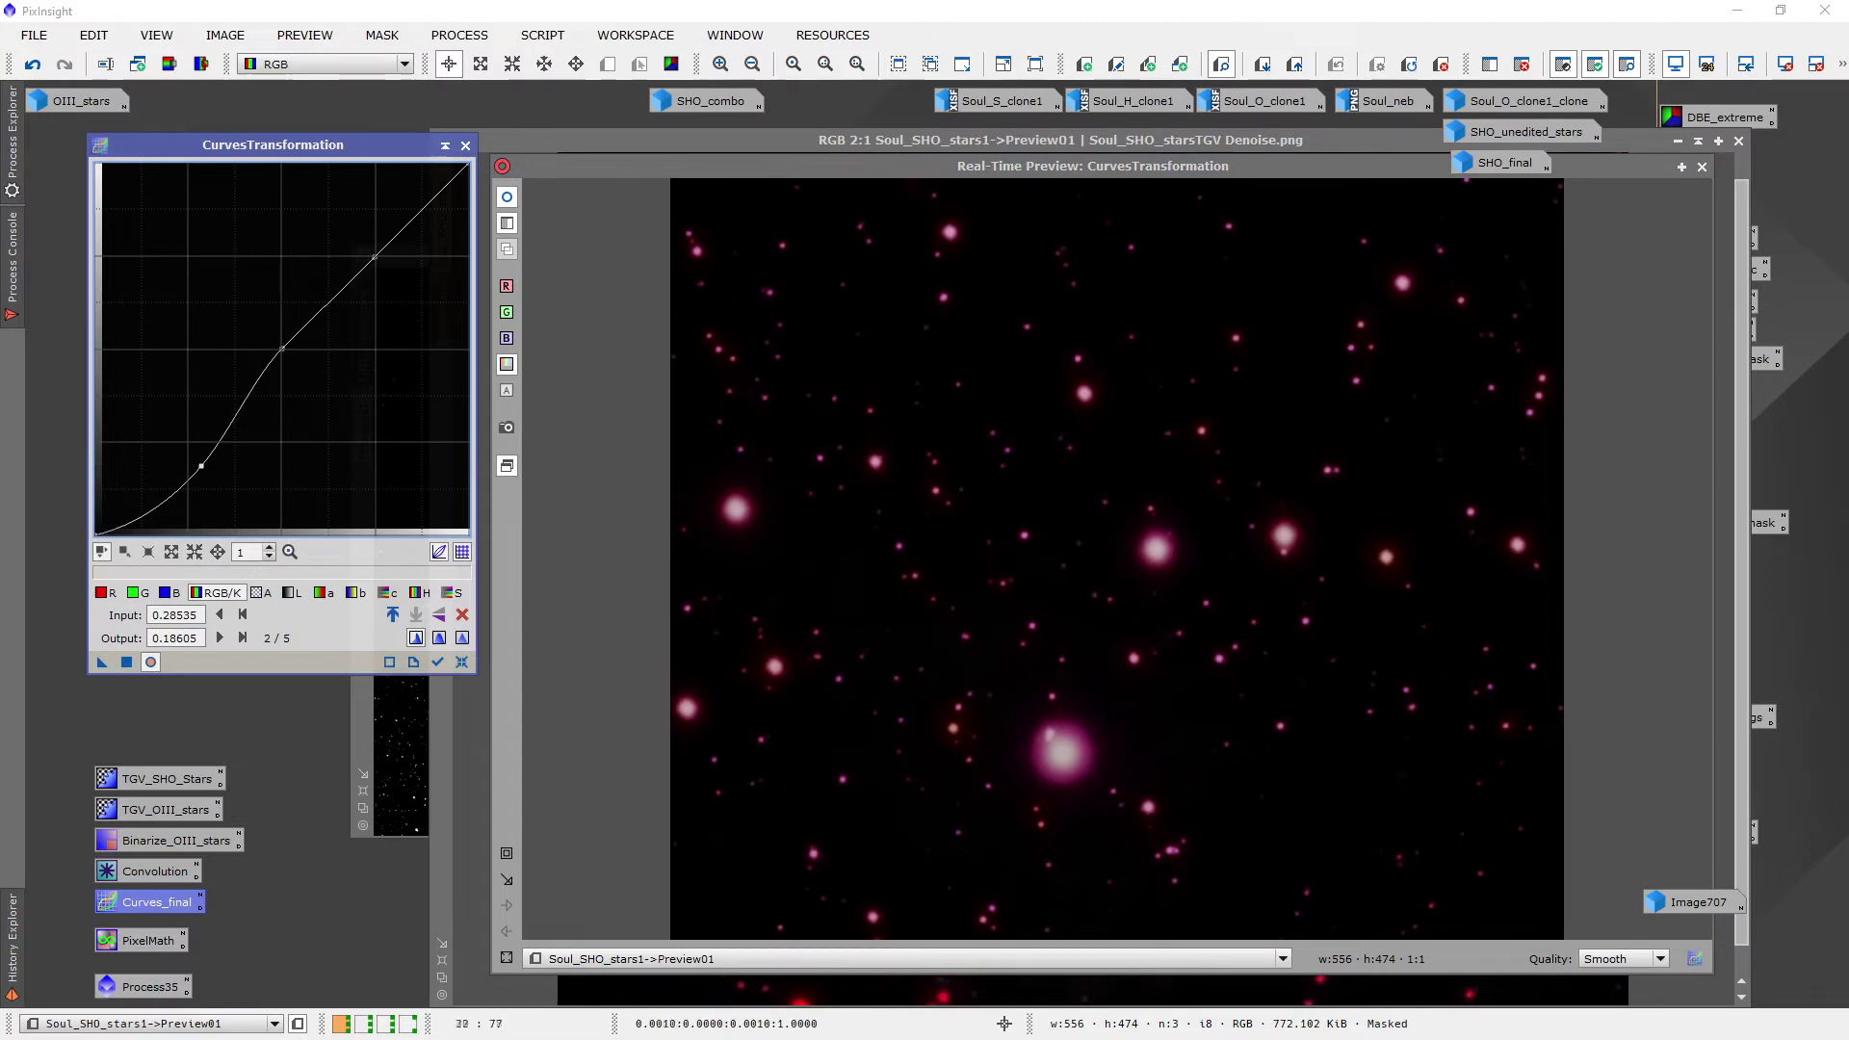
Close the real-time preview, apply the curve to the full Soul_SHO_stars1 image and hide the mask overlay
left_click(1702, 169)
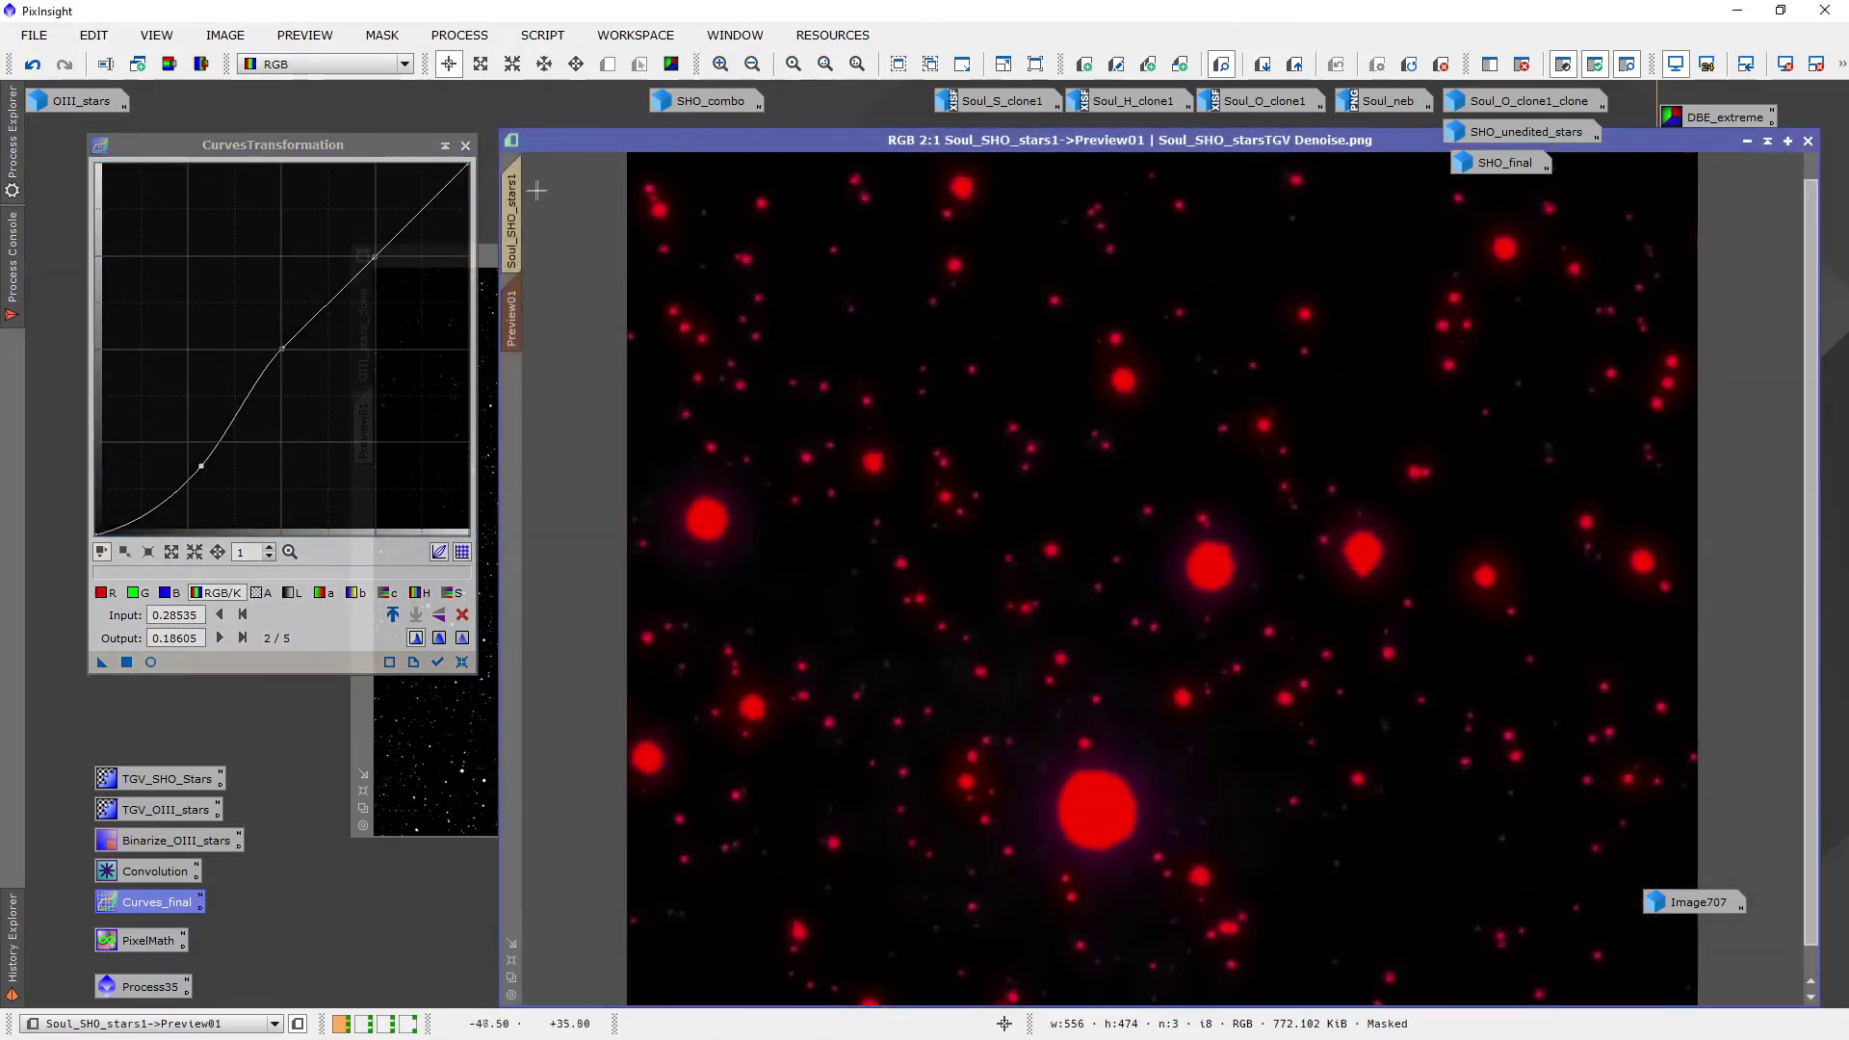
left_click(512, 193)
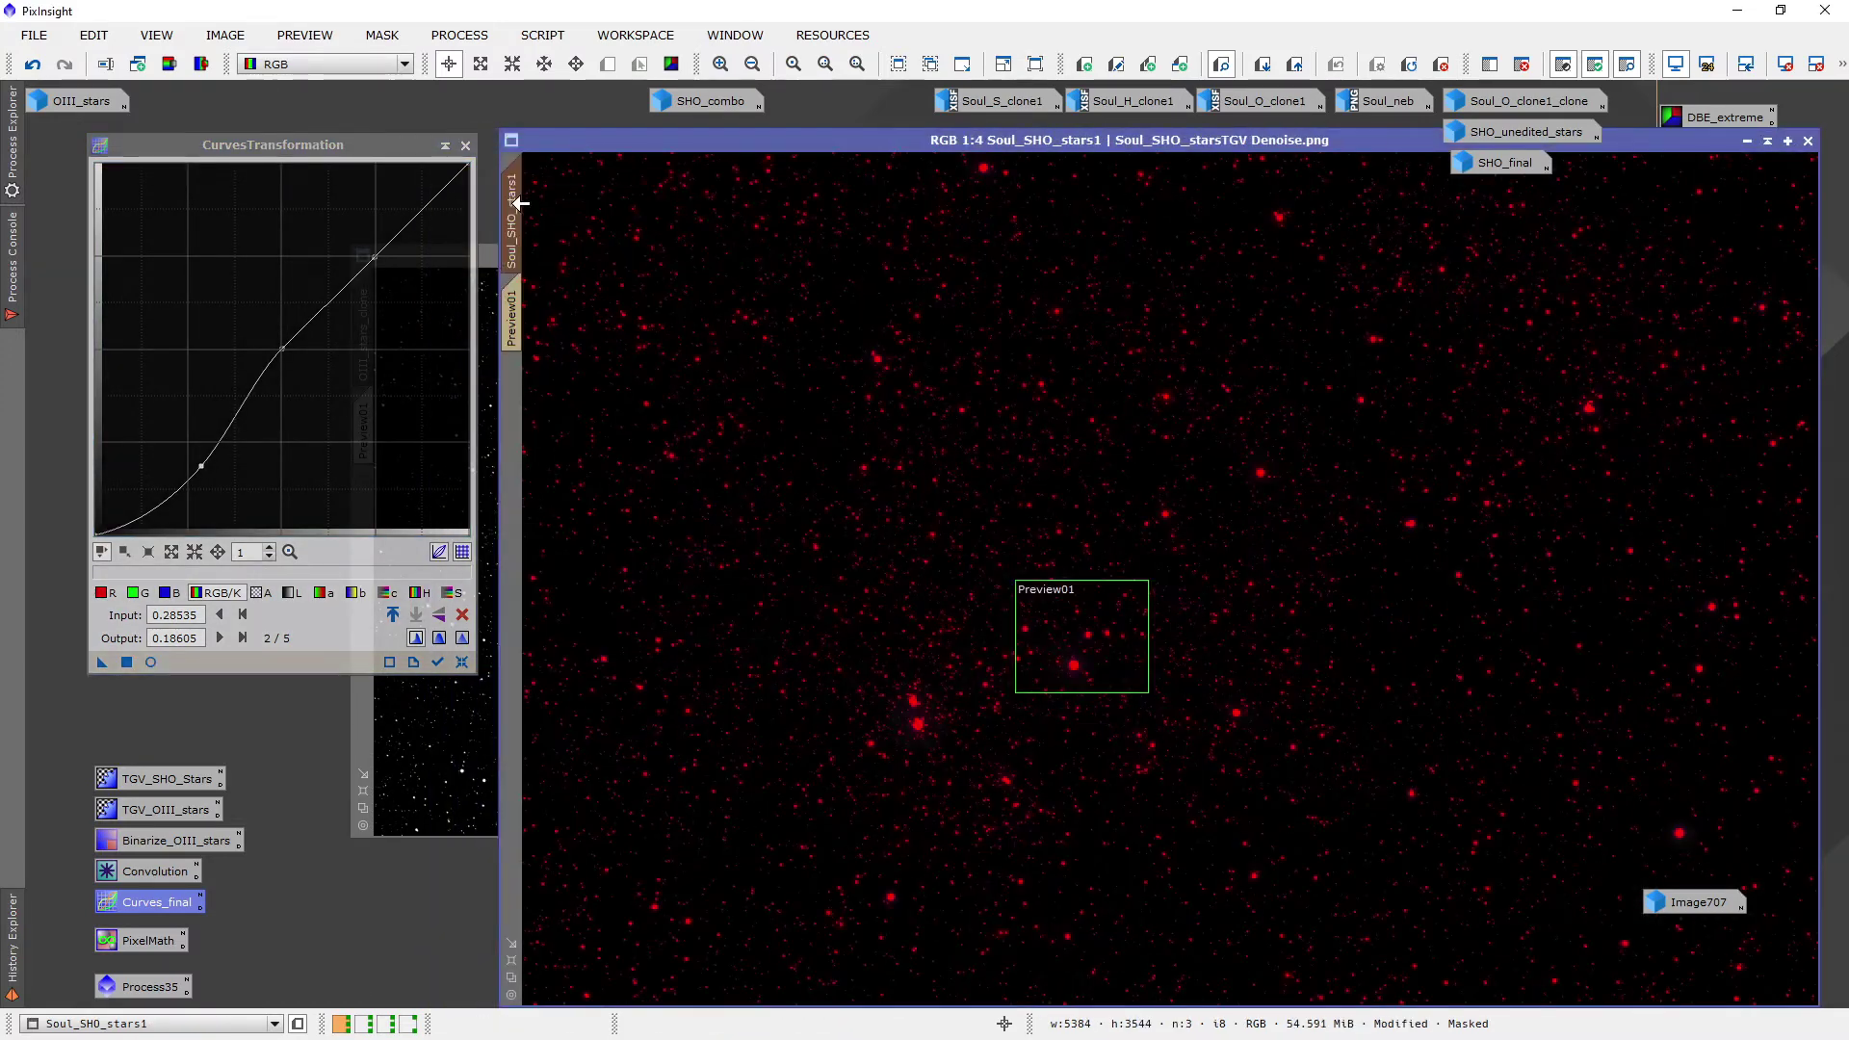
left_click(123, 663)
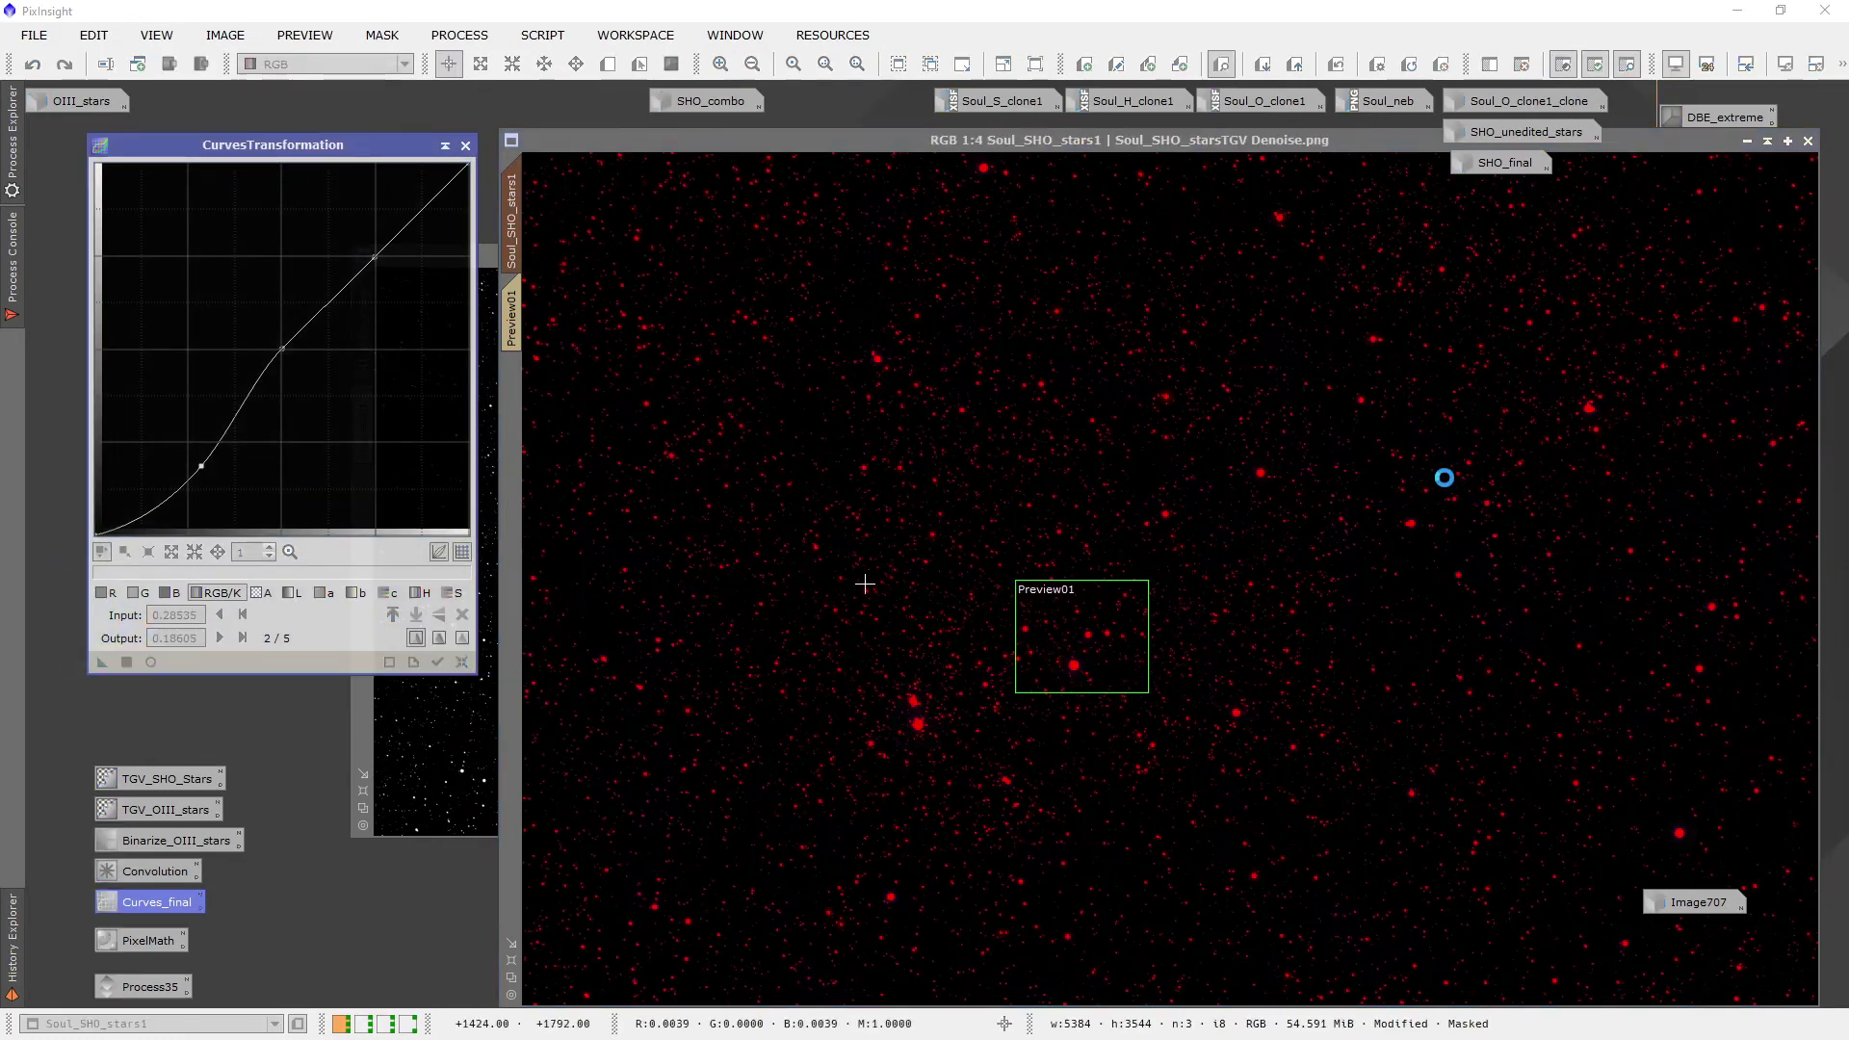
left_click(1627, 64)
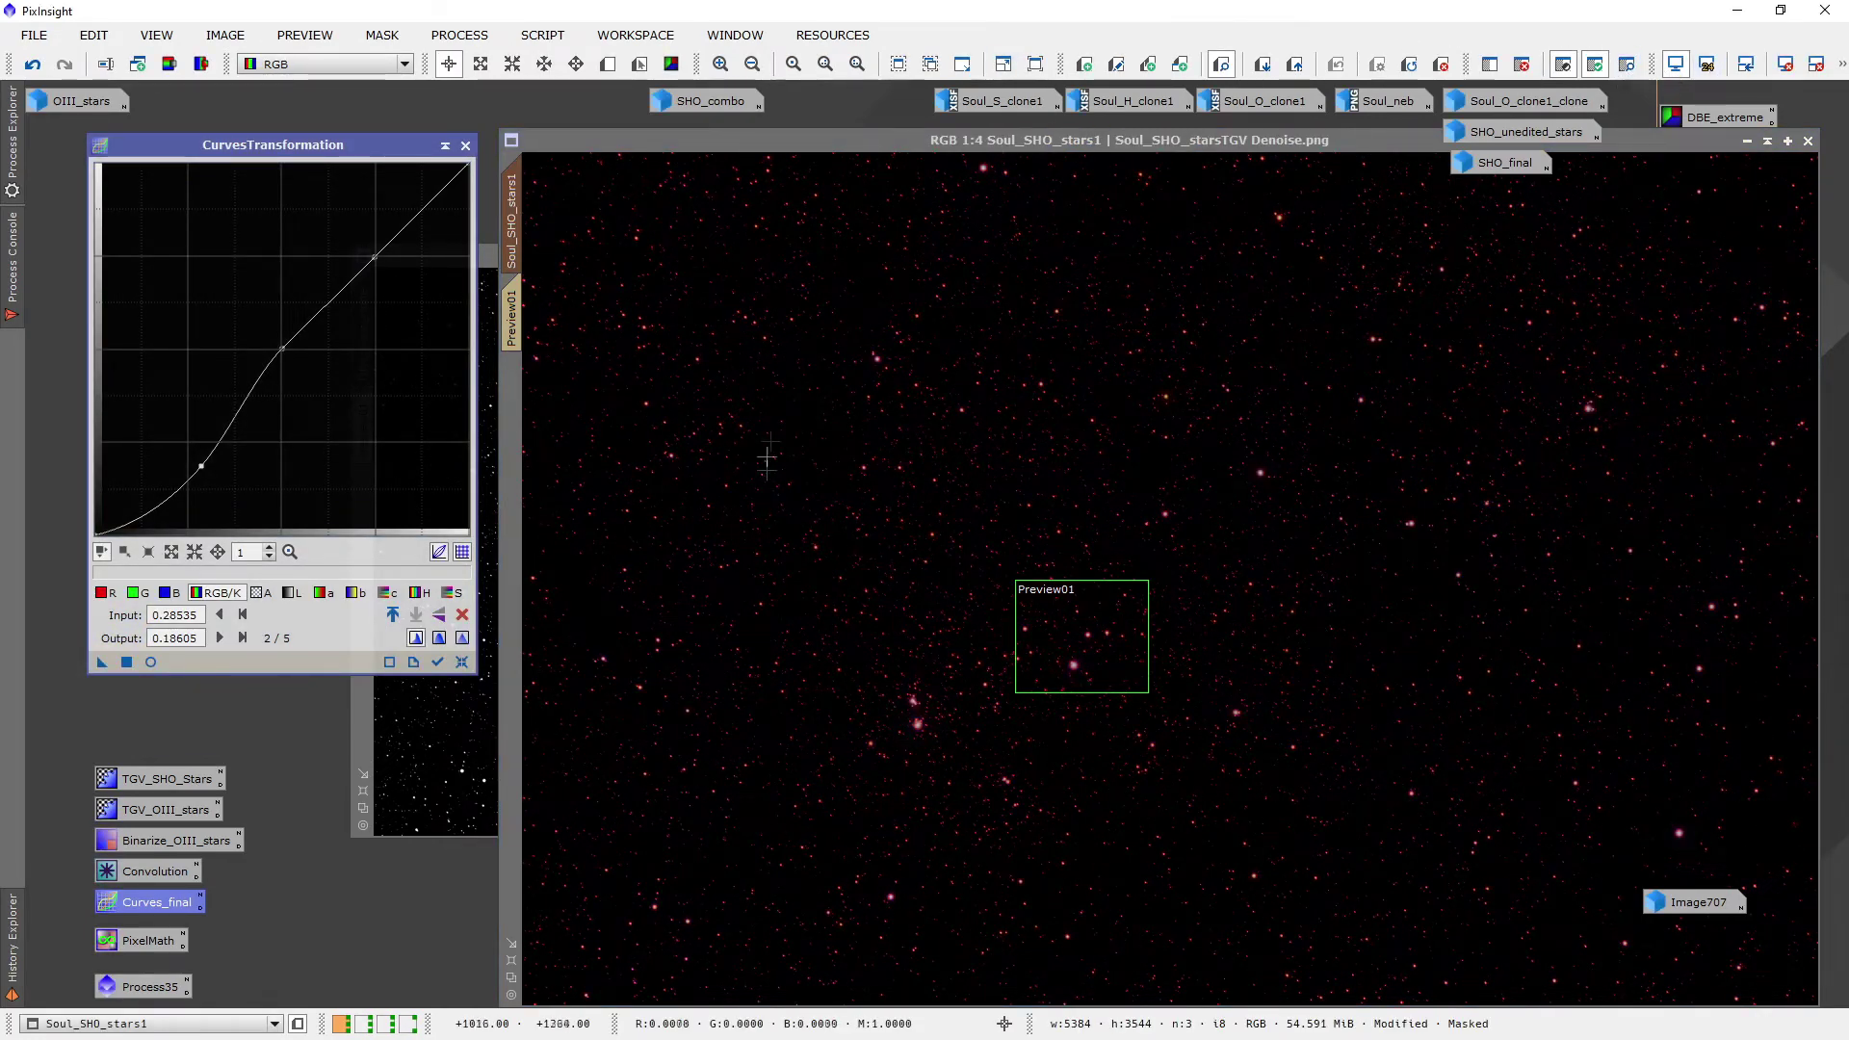
Compare the star halos on Soul_SHO_stars1 with and without the applied curve, keep the curve and close CurvesTransformation
scroll(771, 462, "up", 3)
scroll(1195, 572, "down", 4)
scroll(1417, 520, "up", 4)
scroll(1366, 360, "up", 1)
left_click(31, 64)
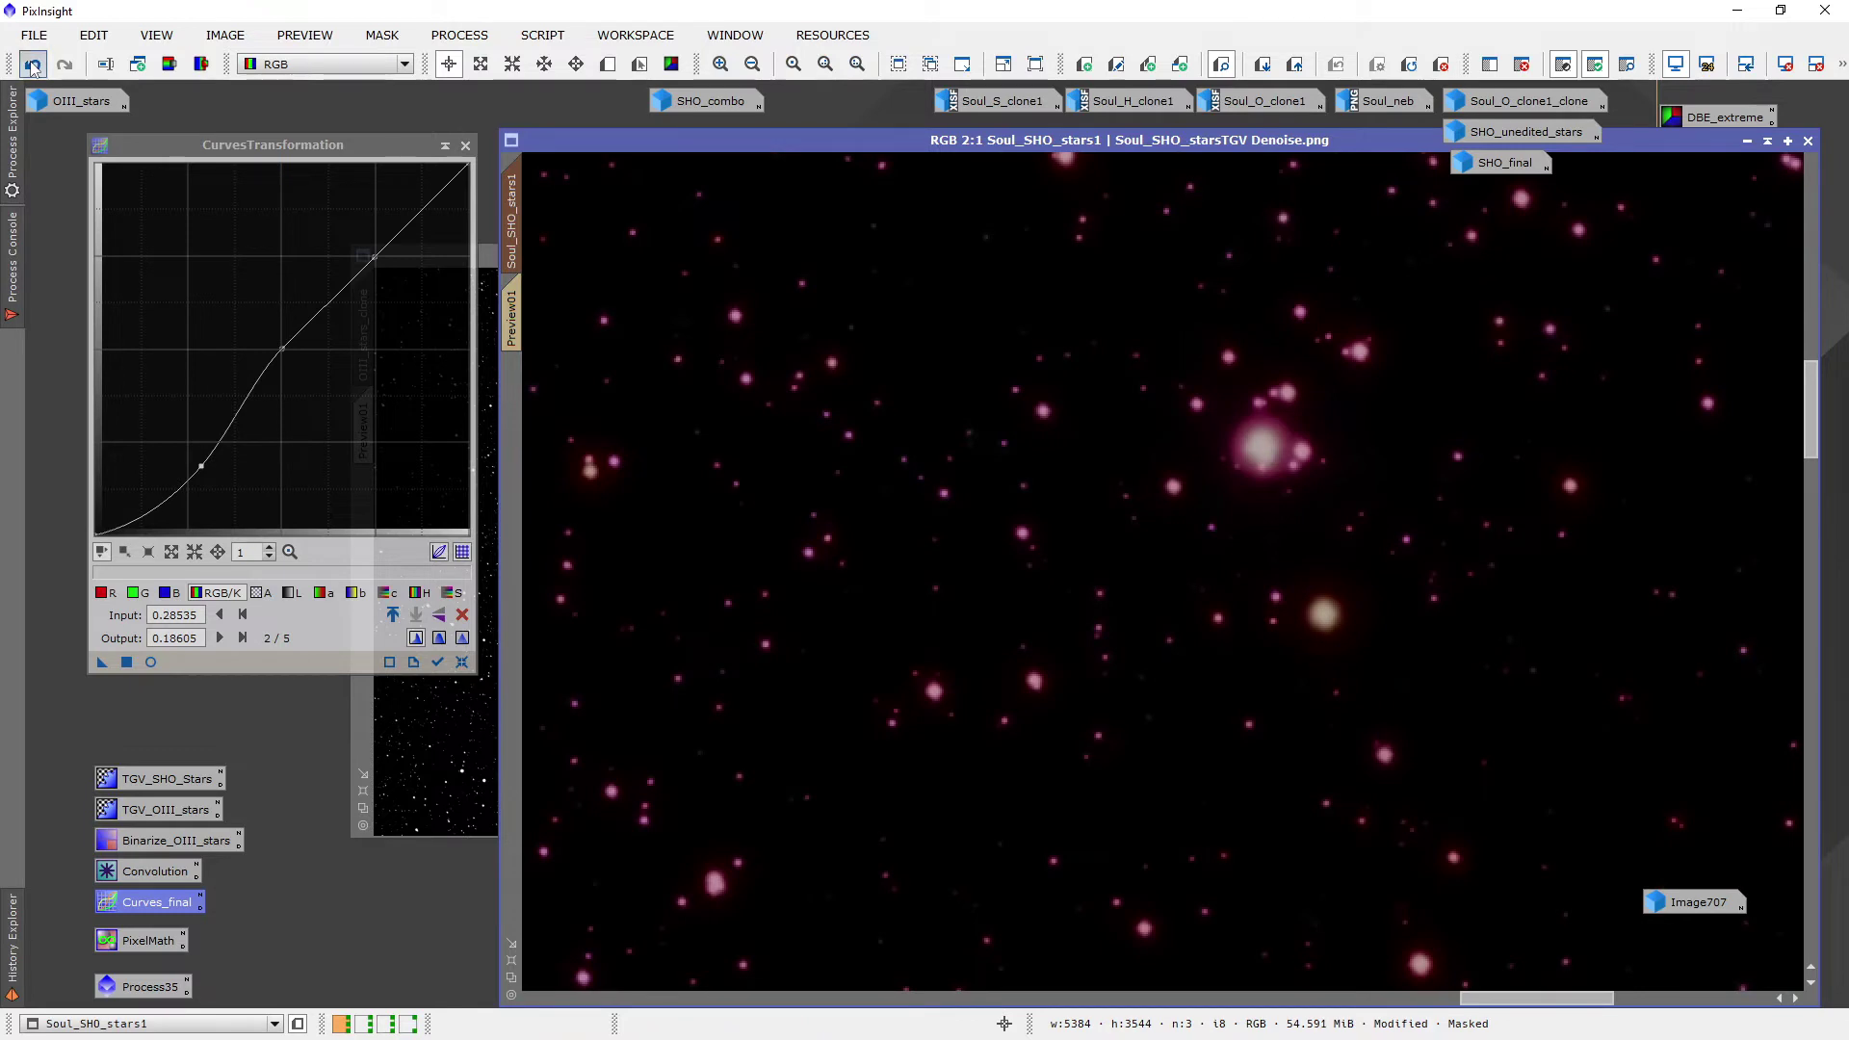
left_click(65, 64)
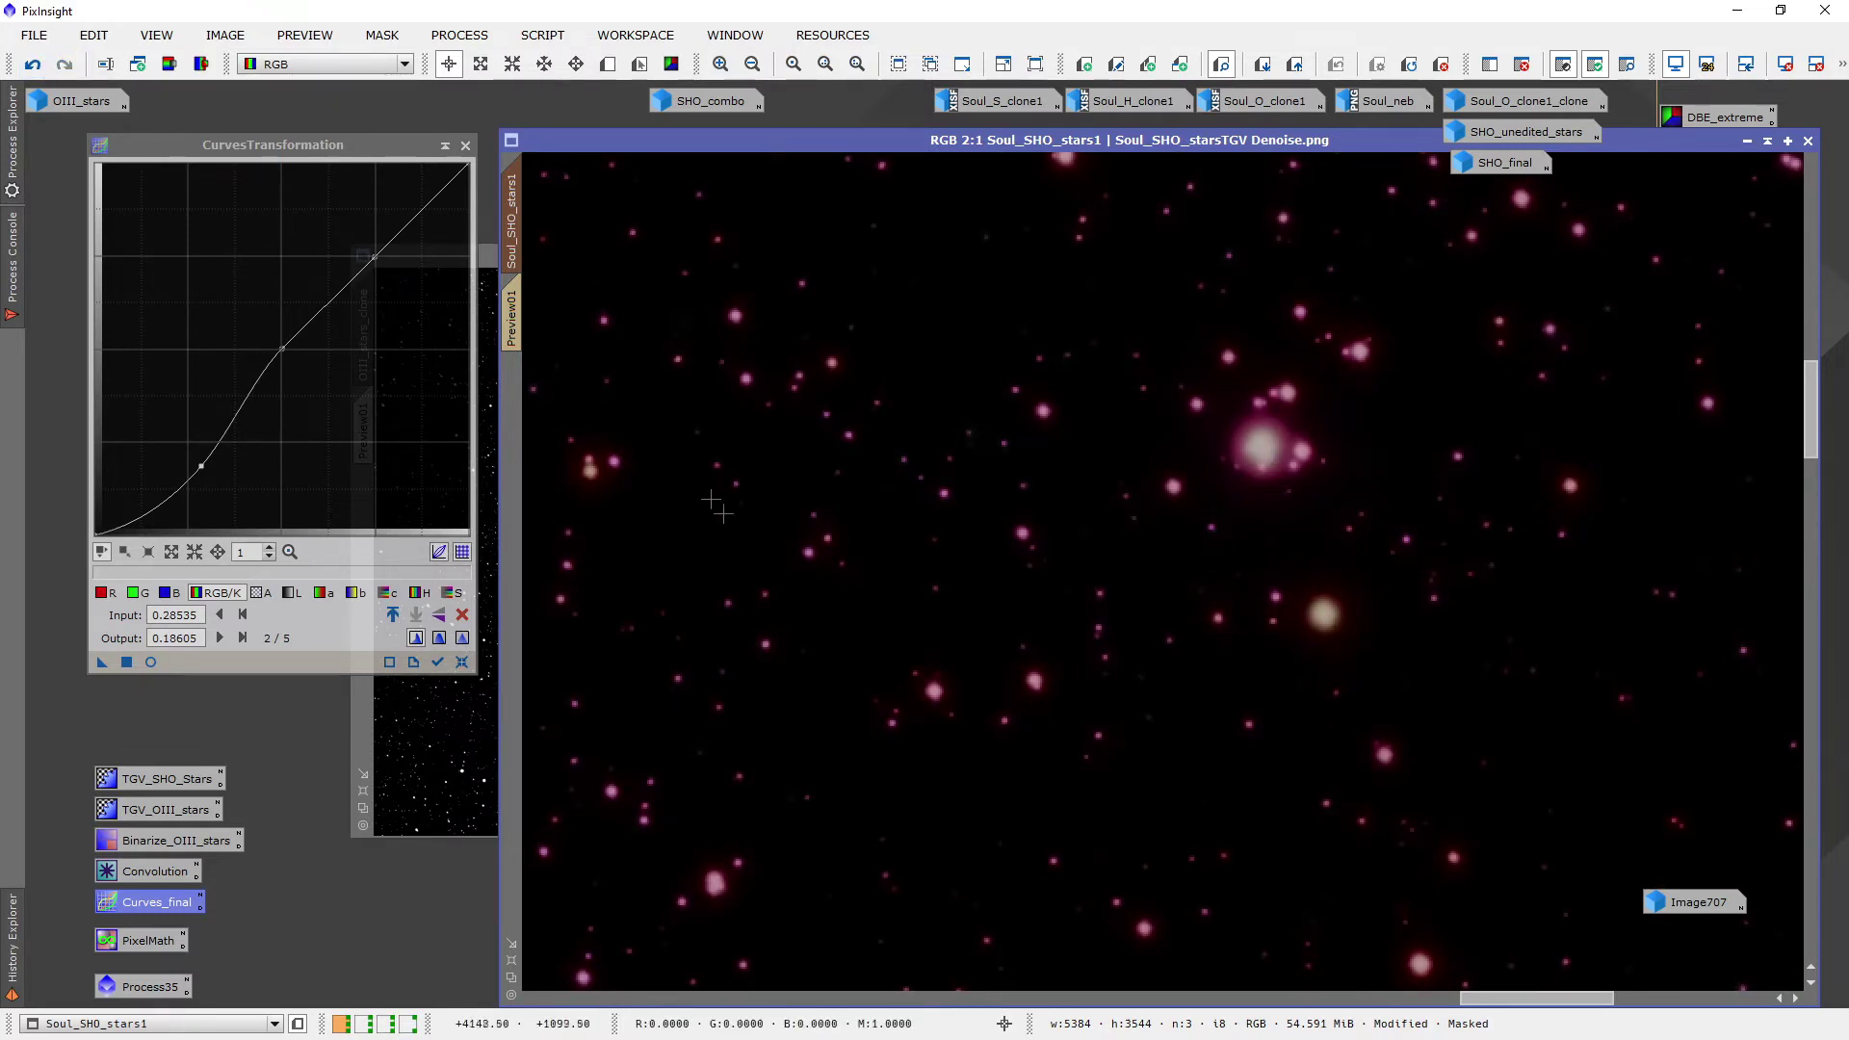
left_click_drag(1125, 710, 750, 533)
scroll(750, 532, "down", 4)
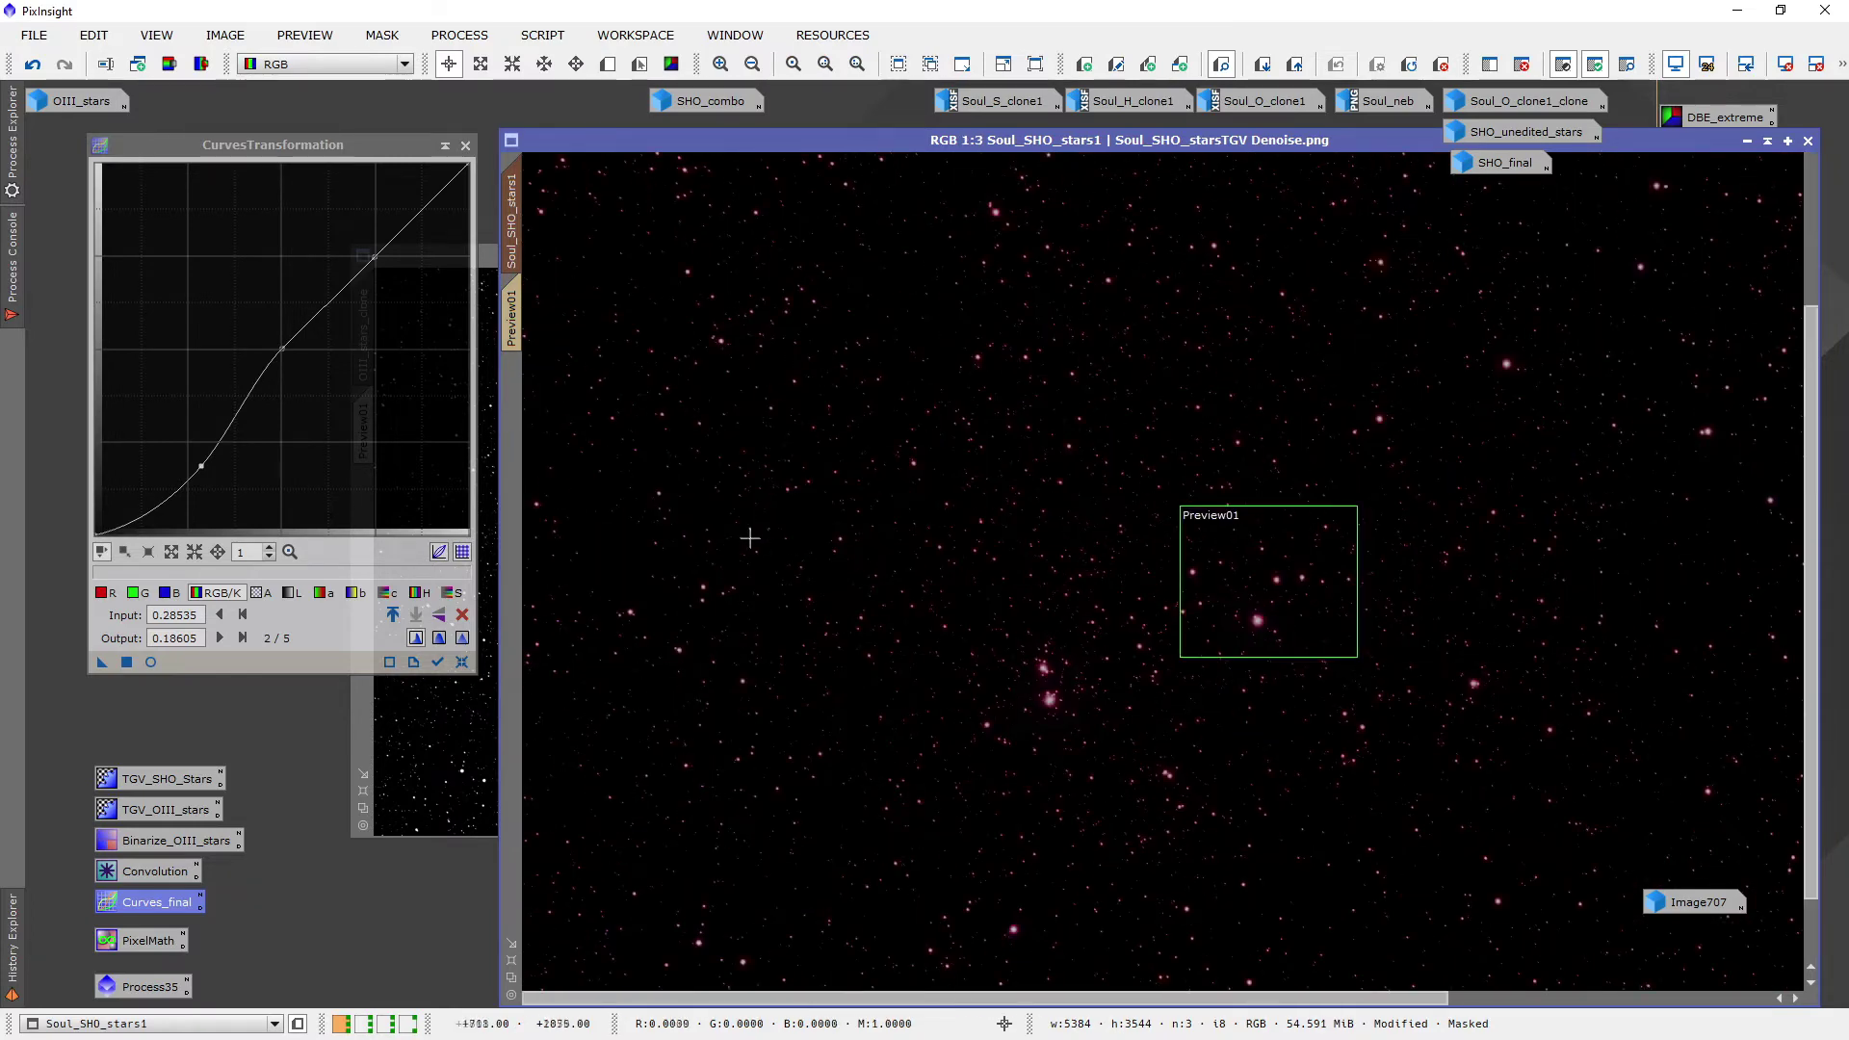
left_click(466, 145)
left_click_drag(725, 146, 434, 133)
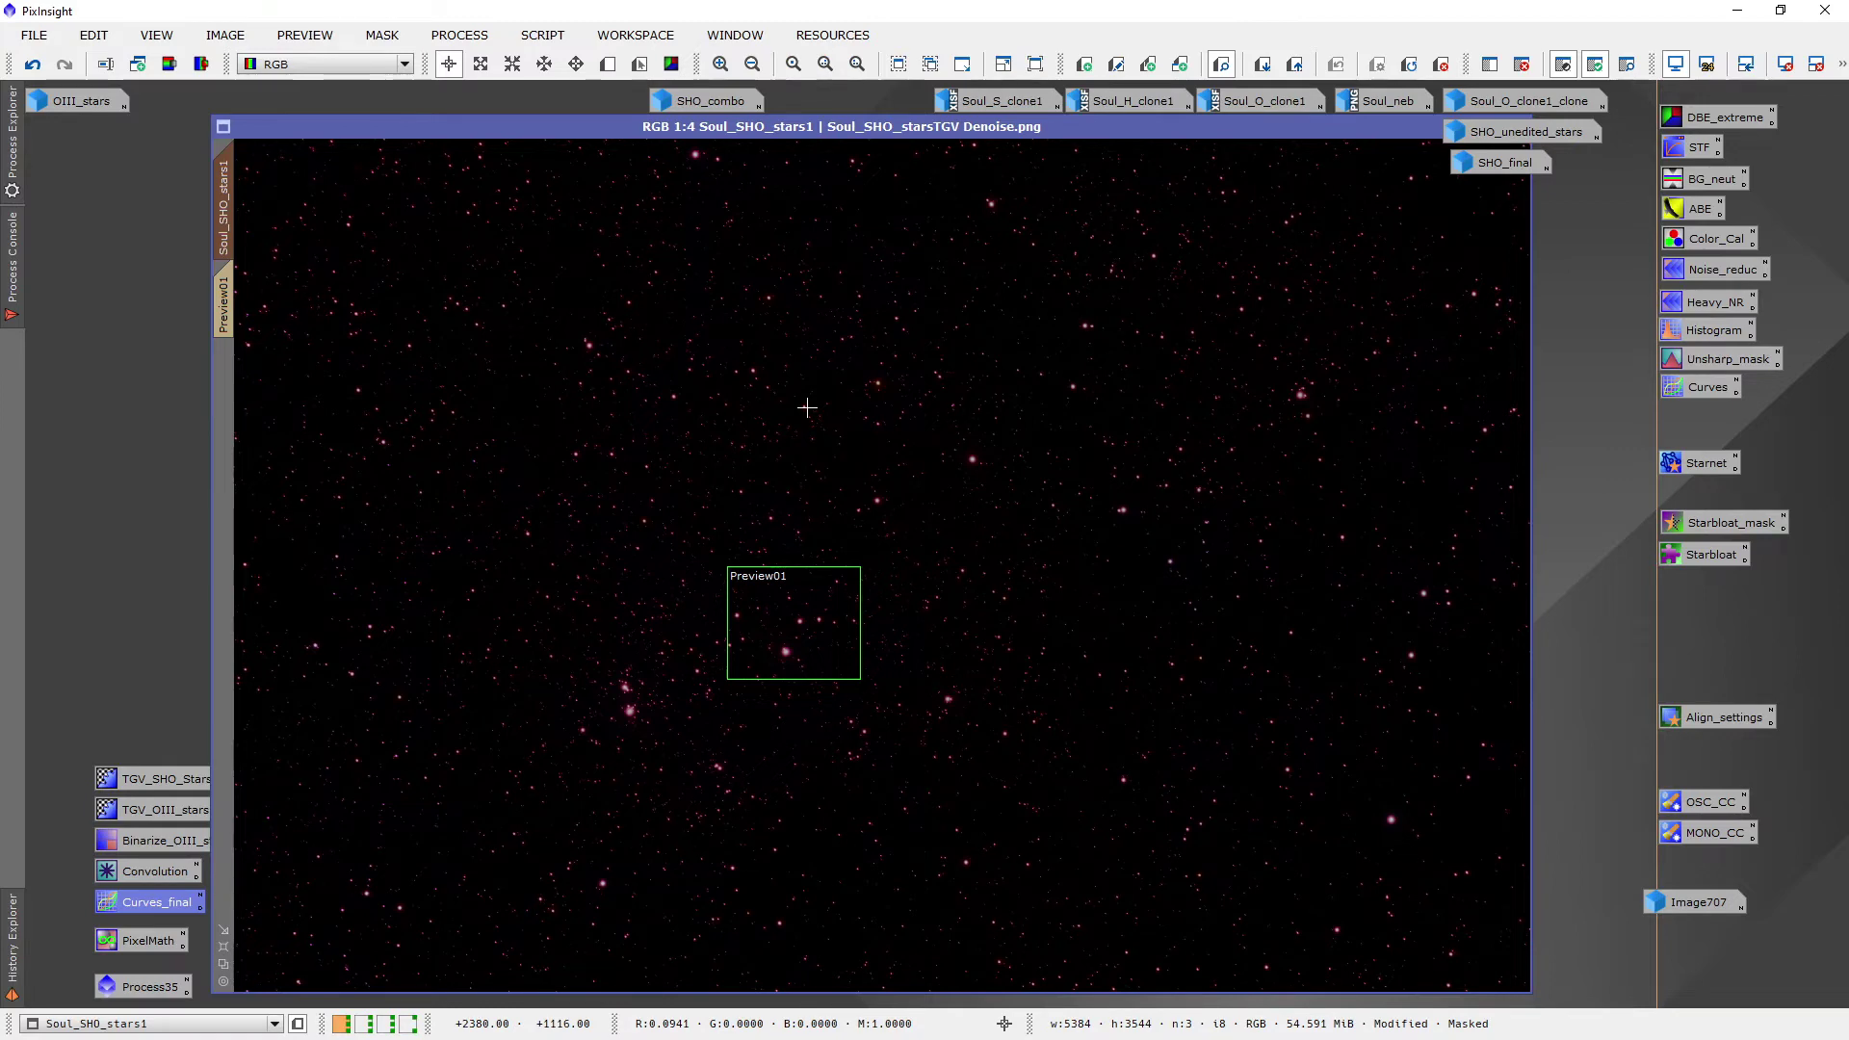
Check the remaining magenta in the stars, remove the mask from Soul_SHO_stars1 and invert the image
scroll(832, 452, "up", 2)
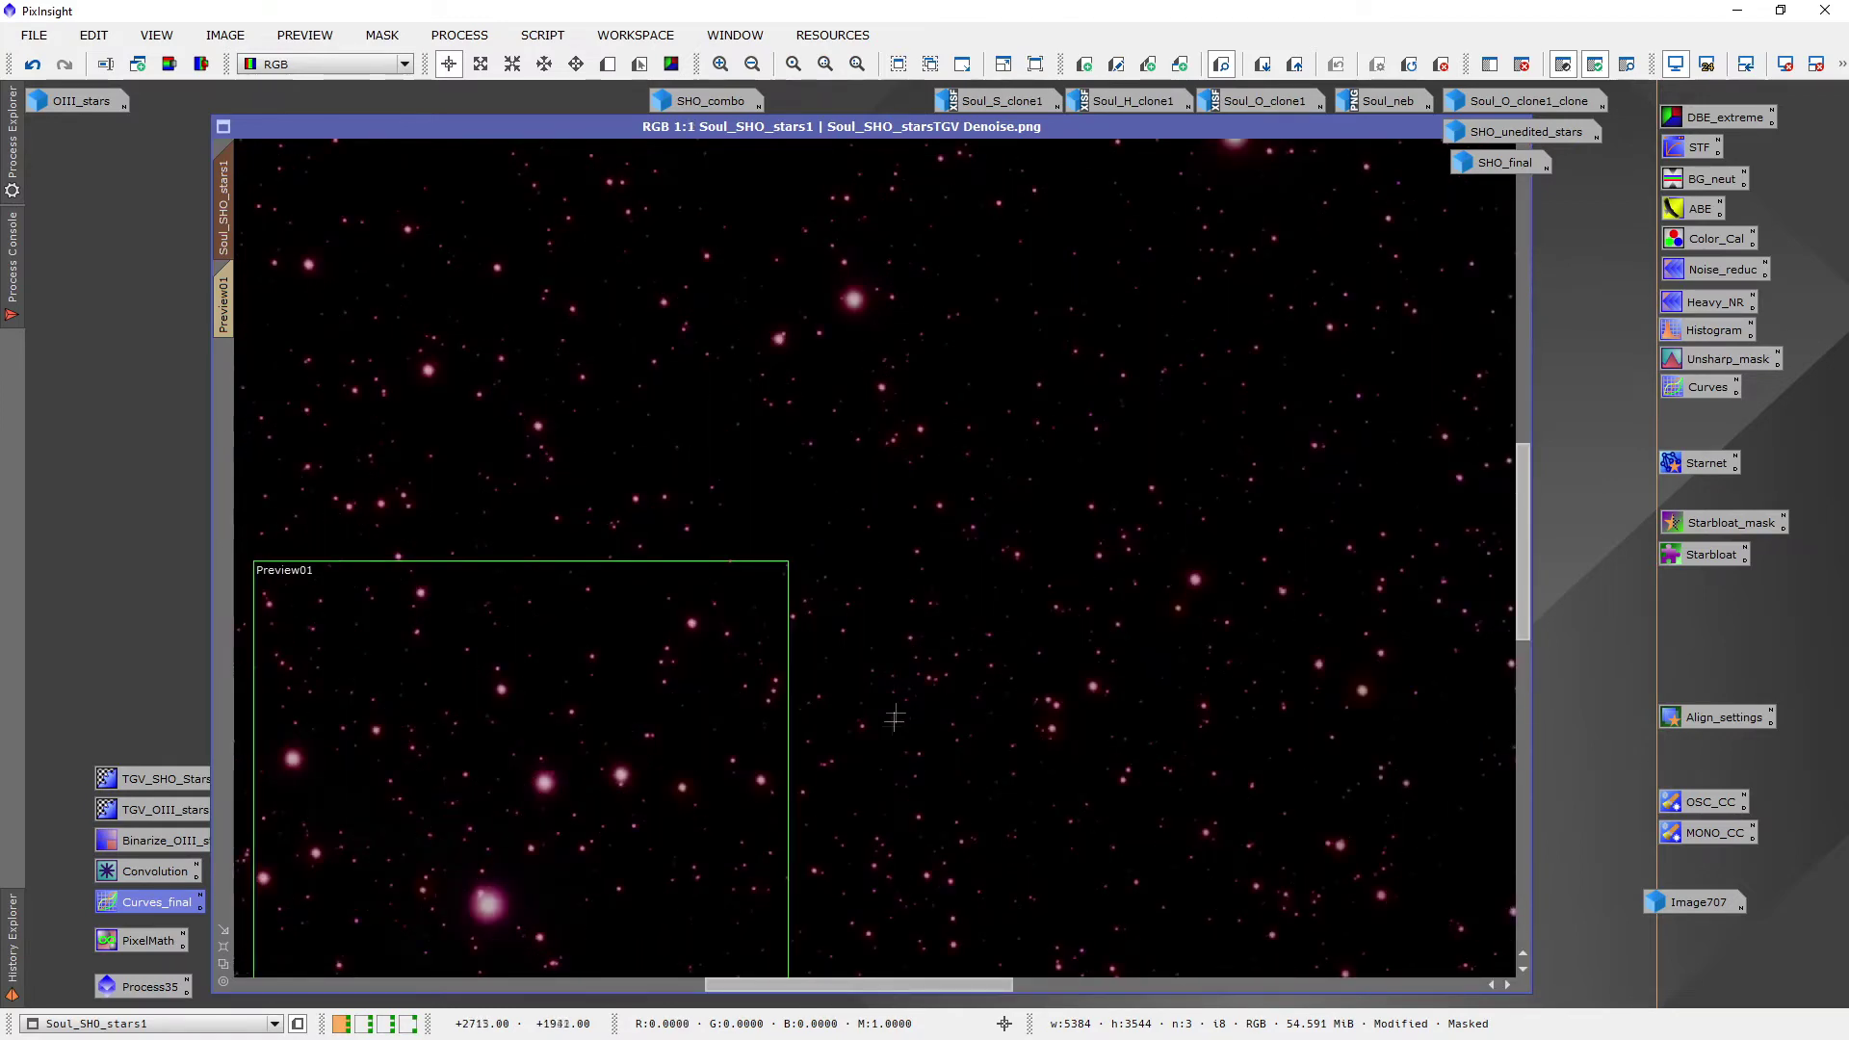
scroll(892, 726, "down", 2)
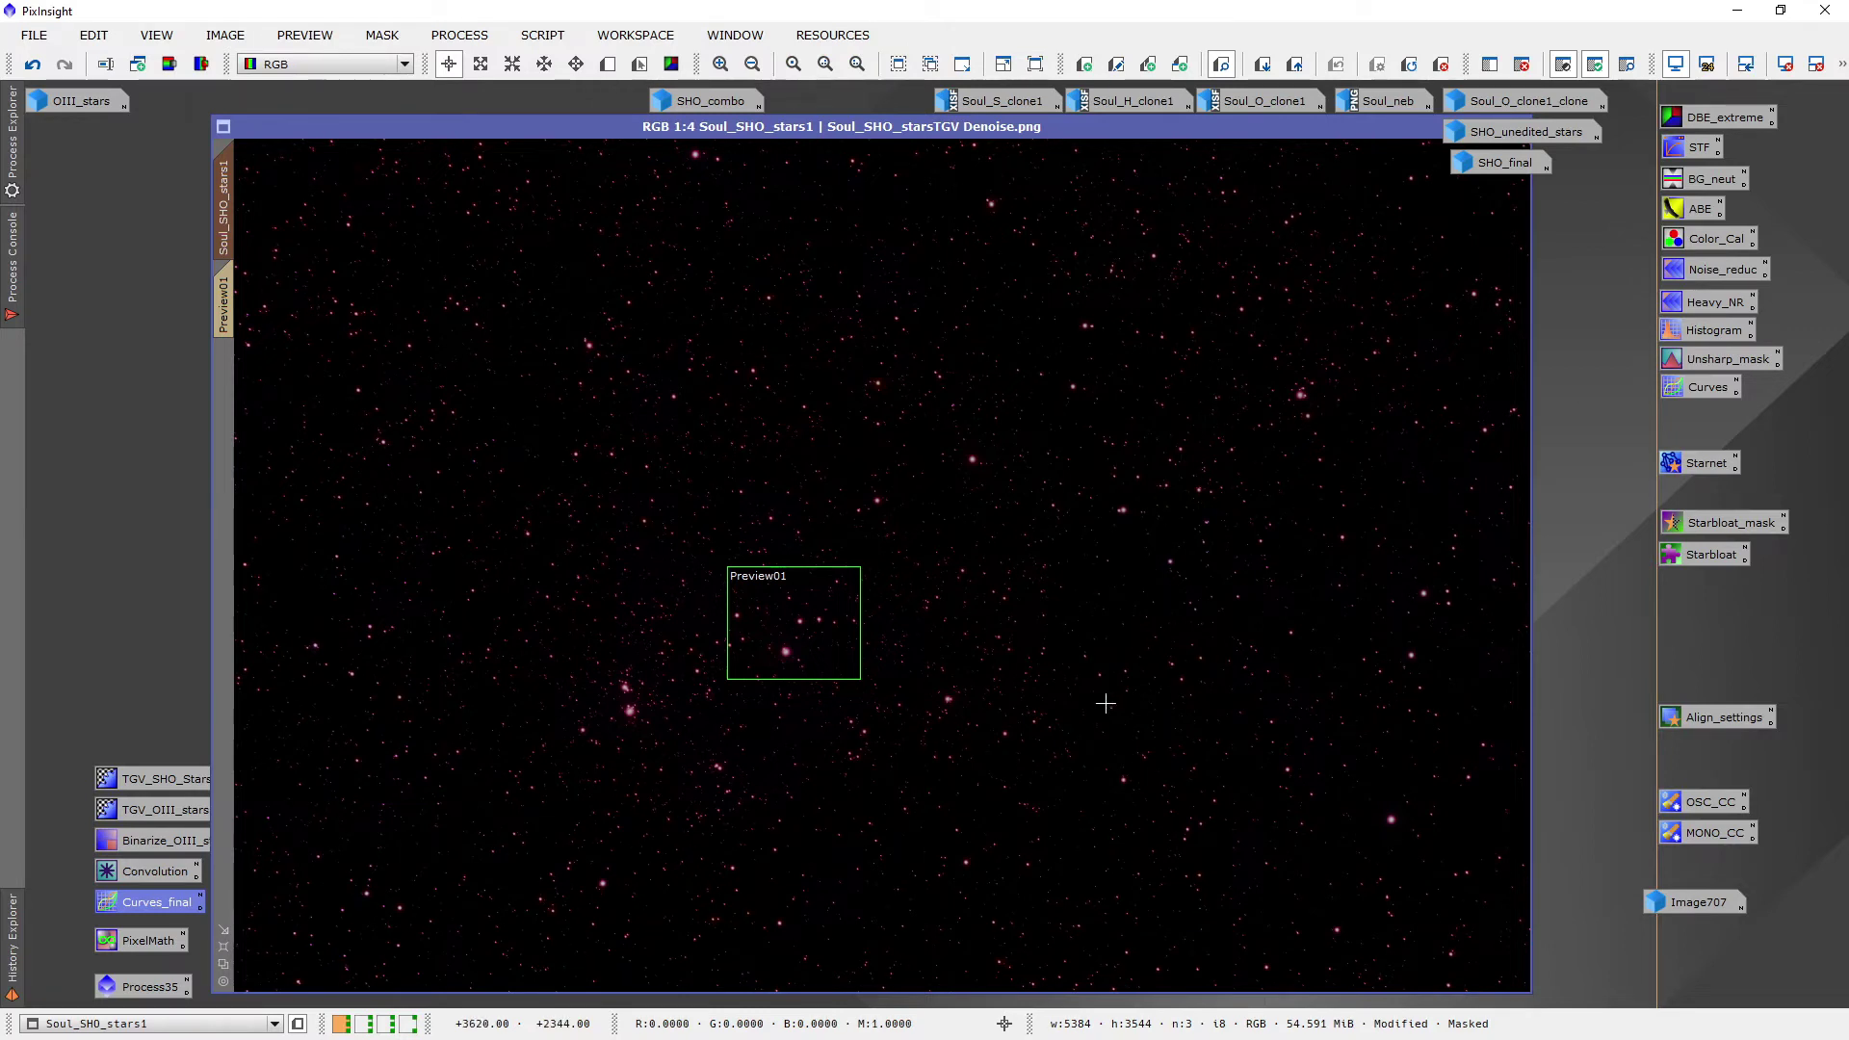
scroll(944, 627, "up", 4)
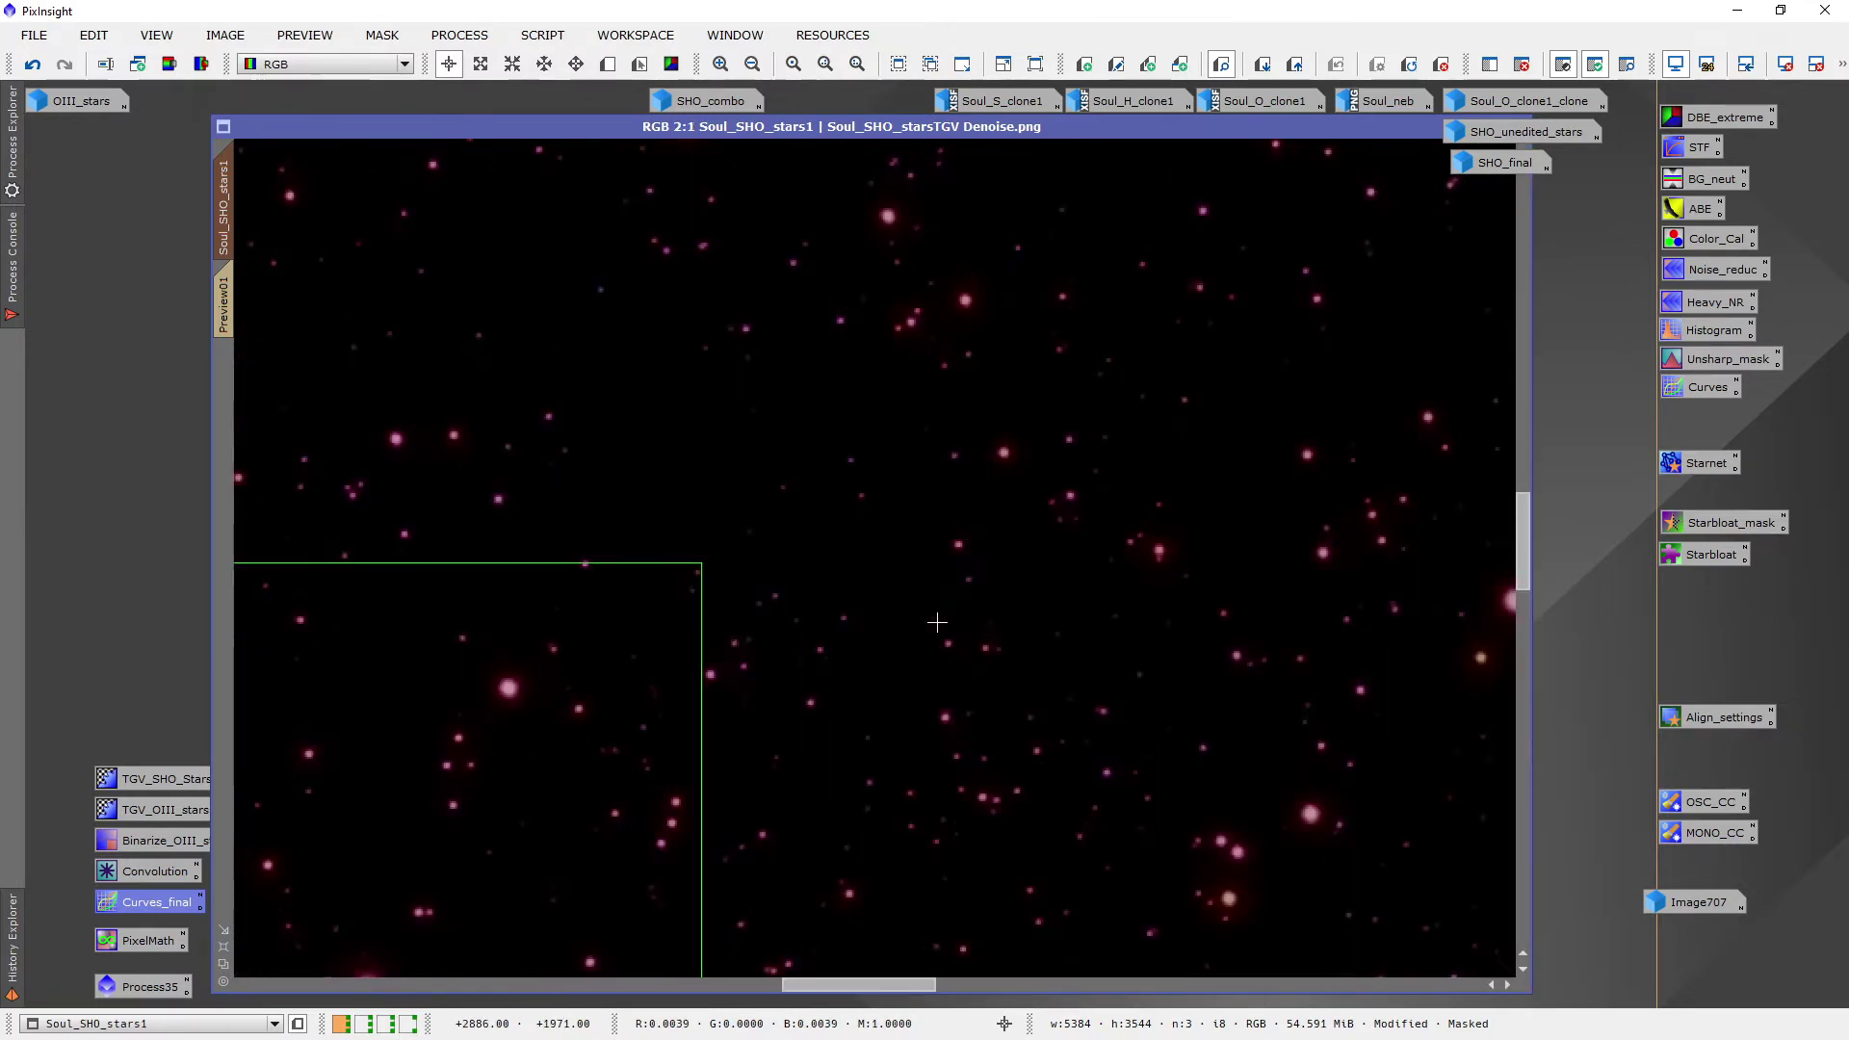
left_click(1522, 67)
scroll(702, 605, "down", 5)
scroll(698, 540, "up", 1)
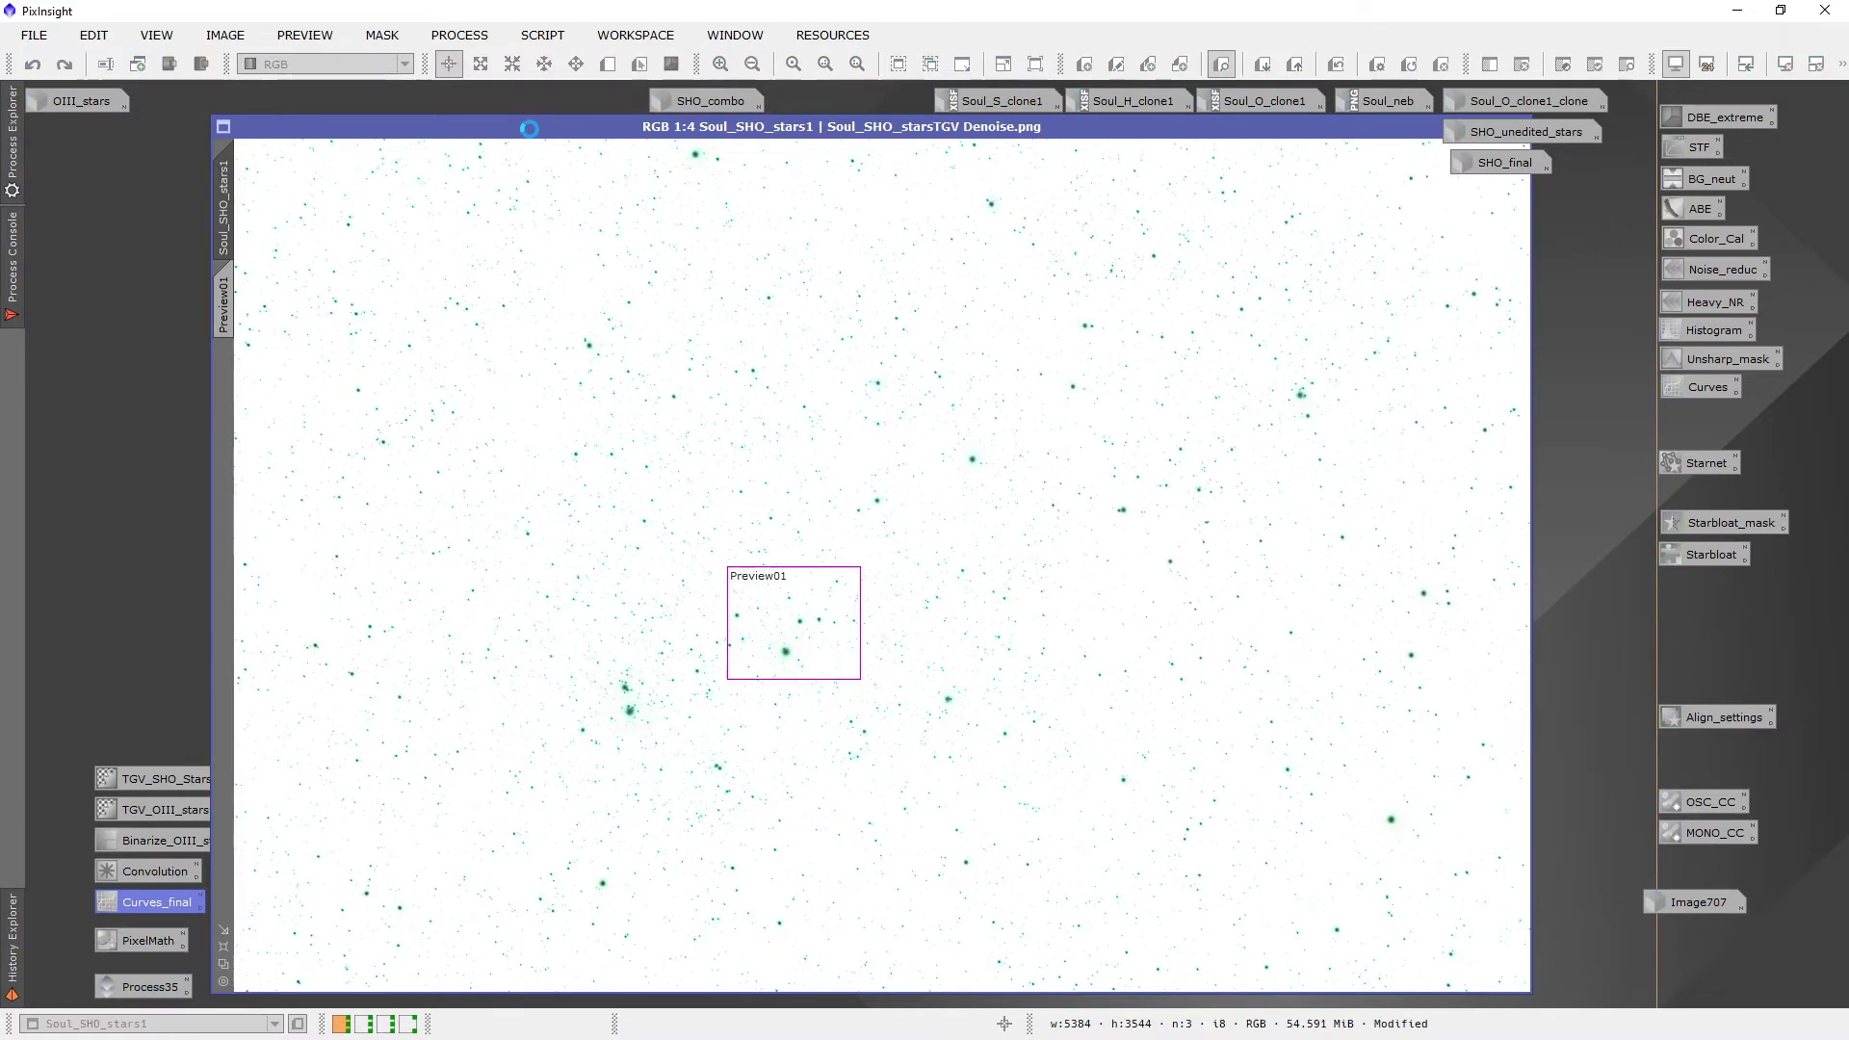
key("ctrl+i")
Remove green from the inverted stars using SCNR with Average Neutral protection and amount 1.00, and invert the image back
left_click(459, 32)
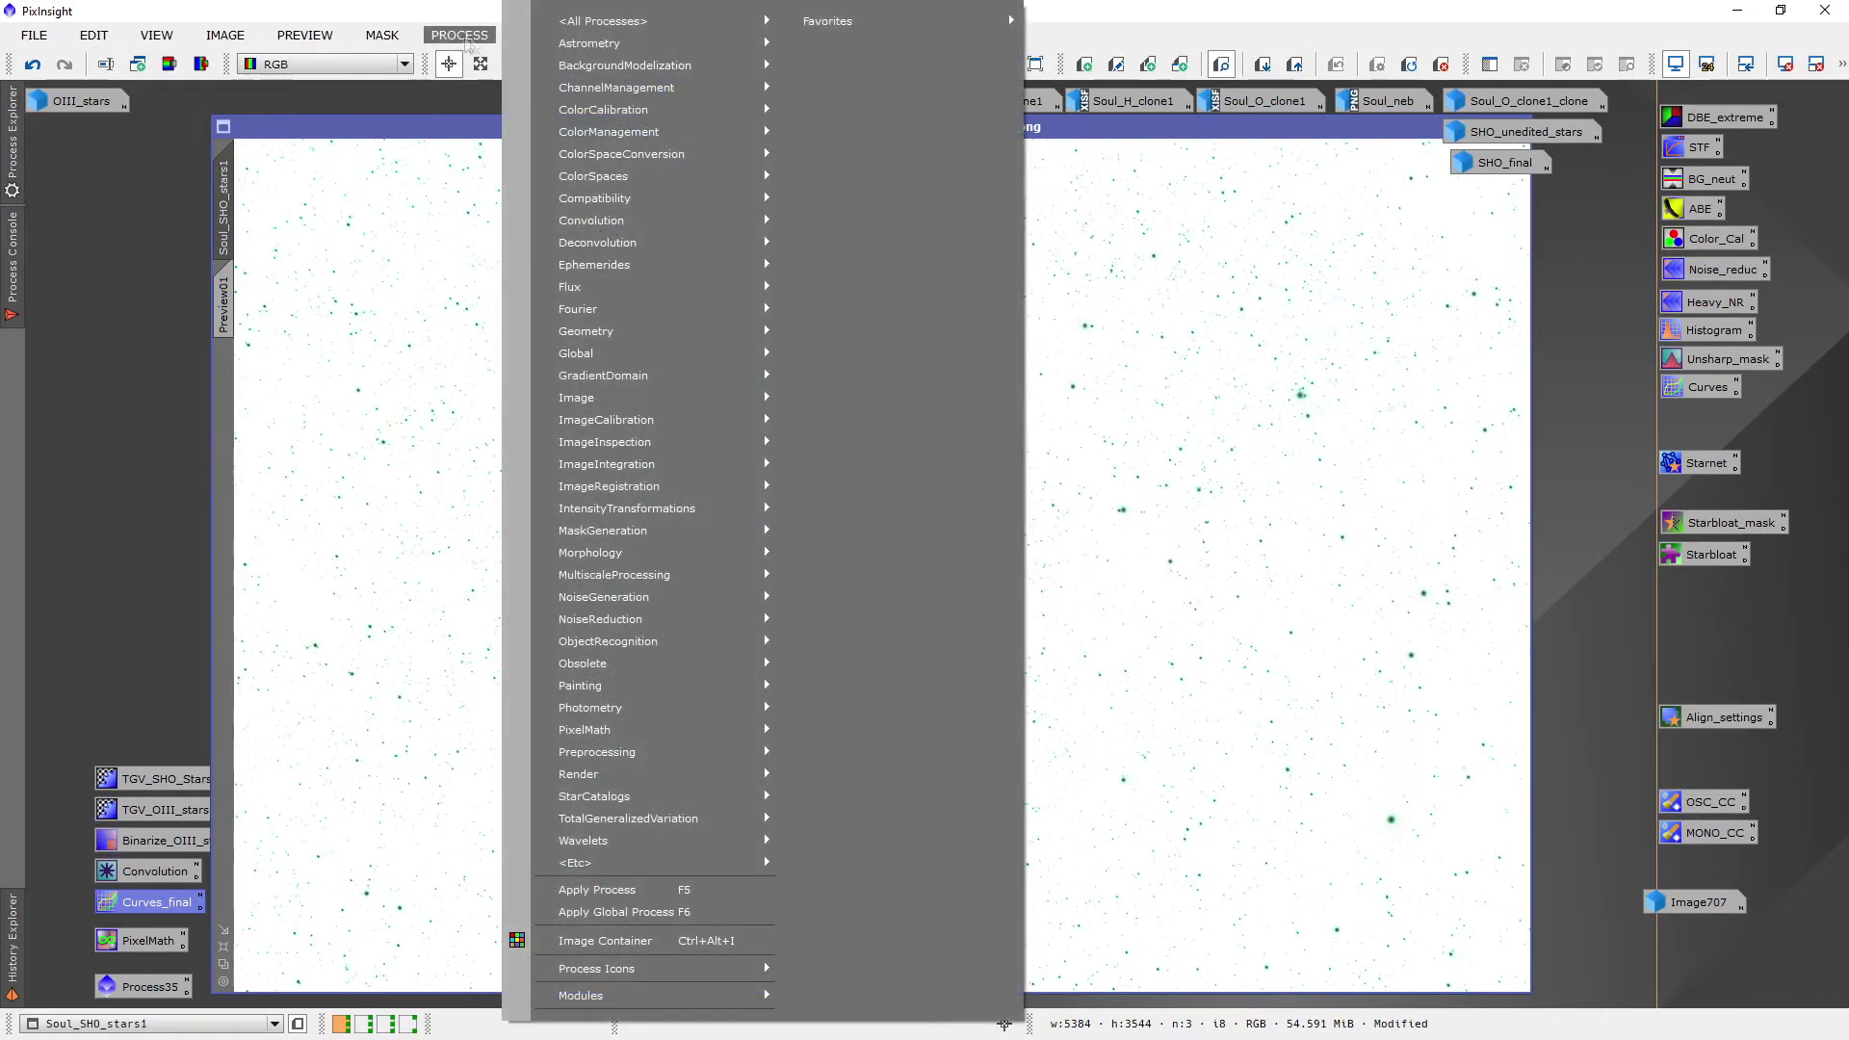
mouse_move(621, 23)
left_click(1384, 180)
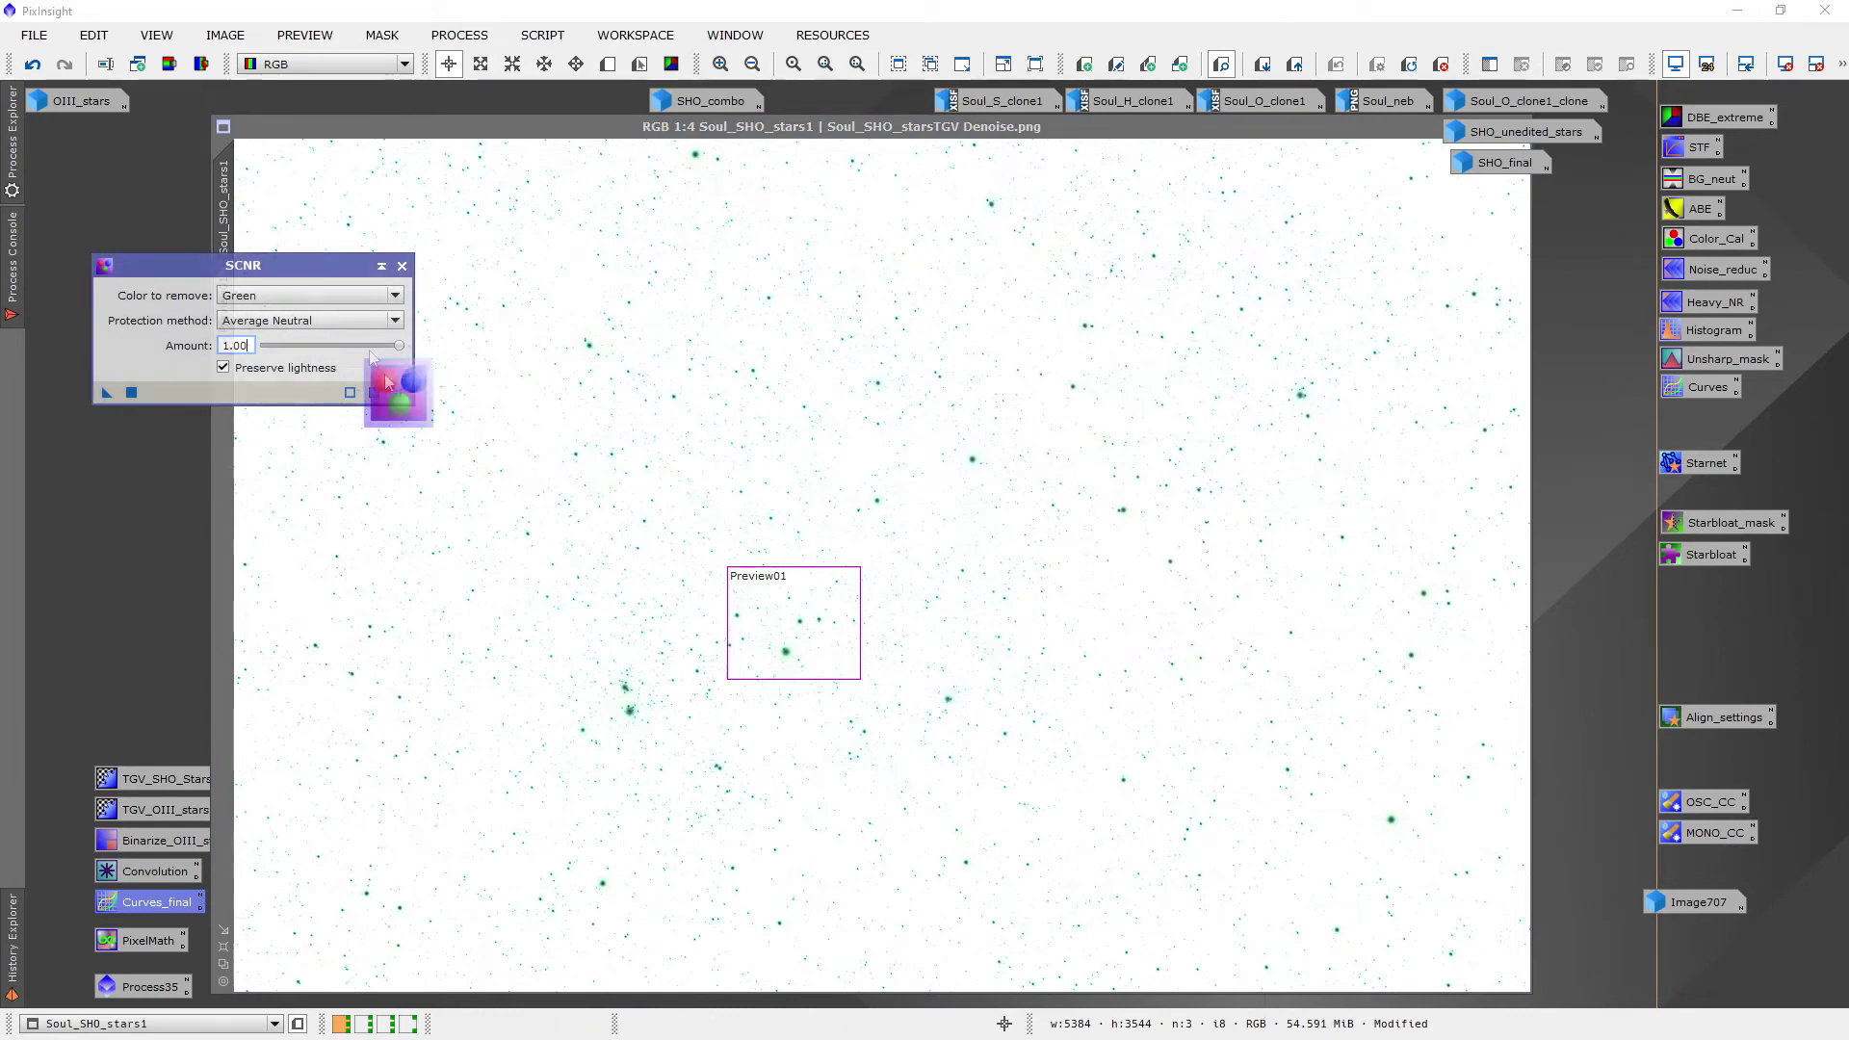
left_click_drag(417, 397, 879, 627)
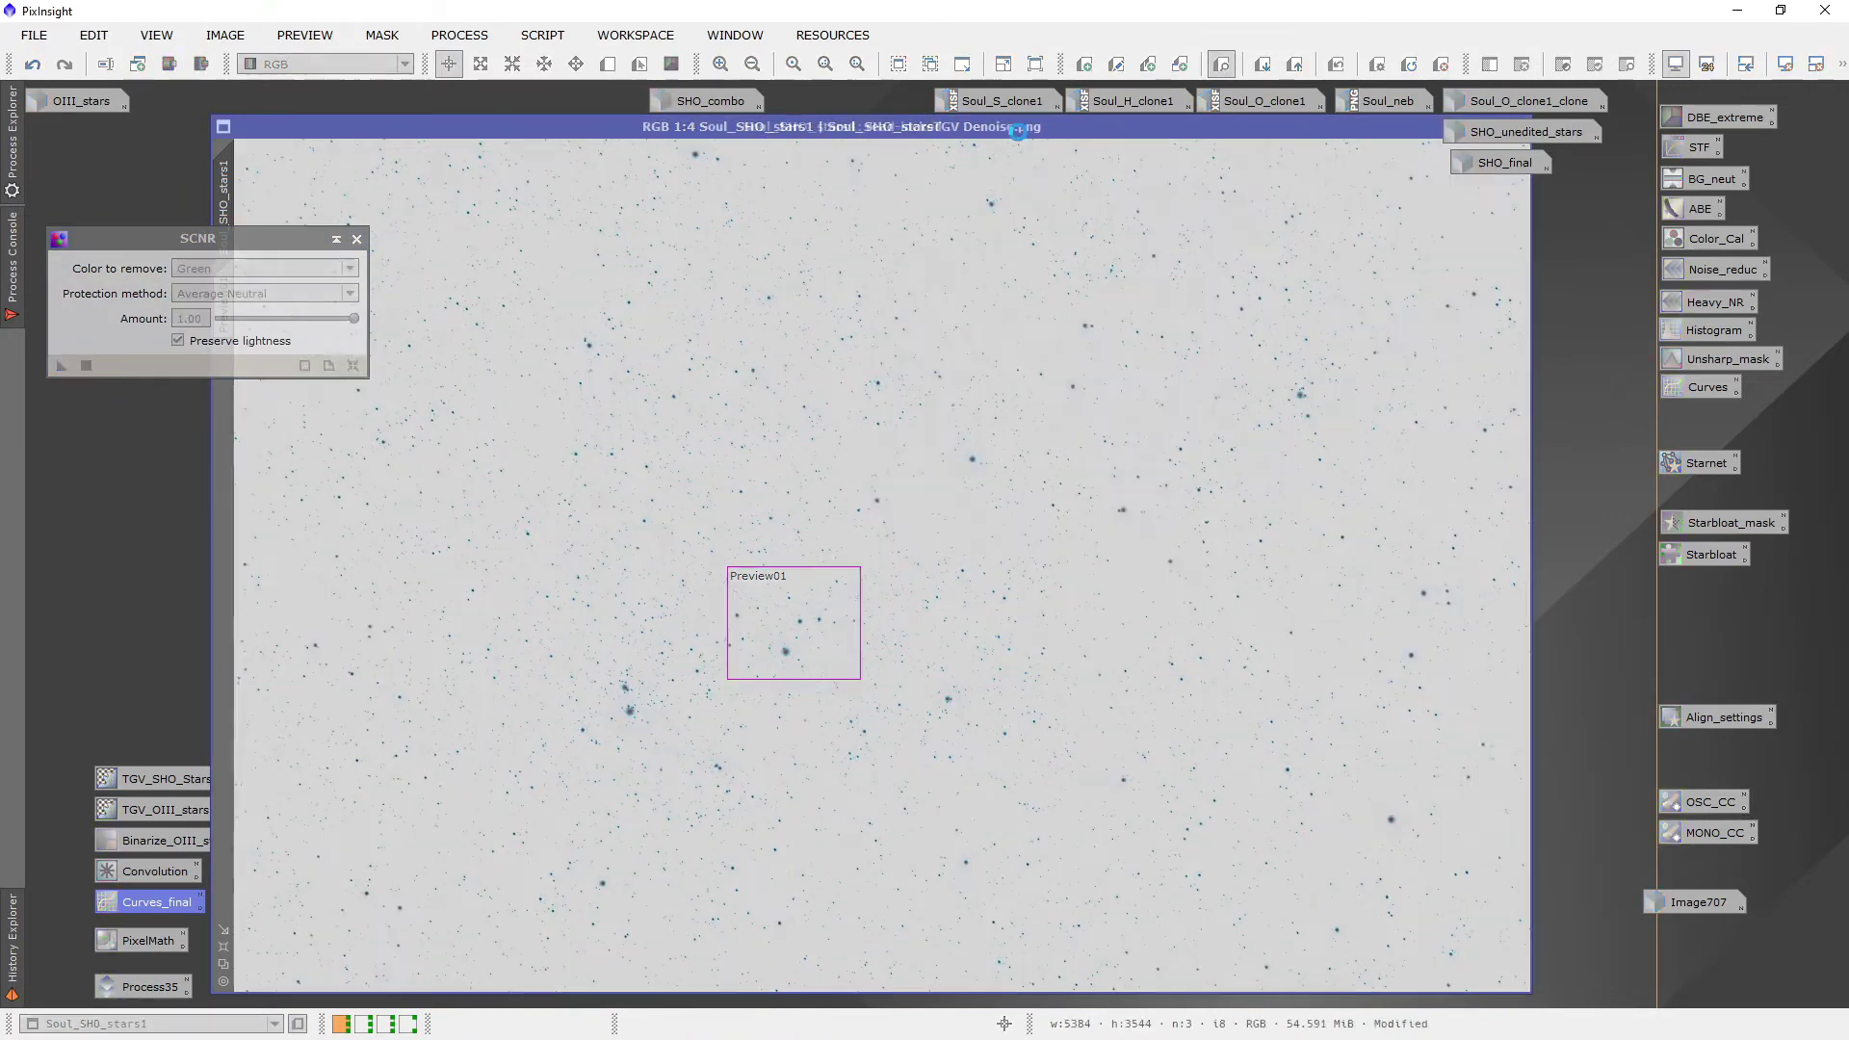
scroll(767, 608, "up", 1)
scroll(766, 607, "up", 1)
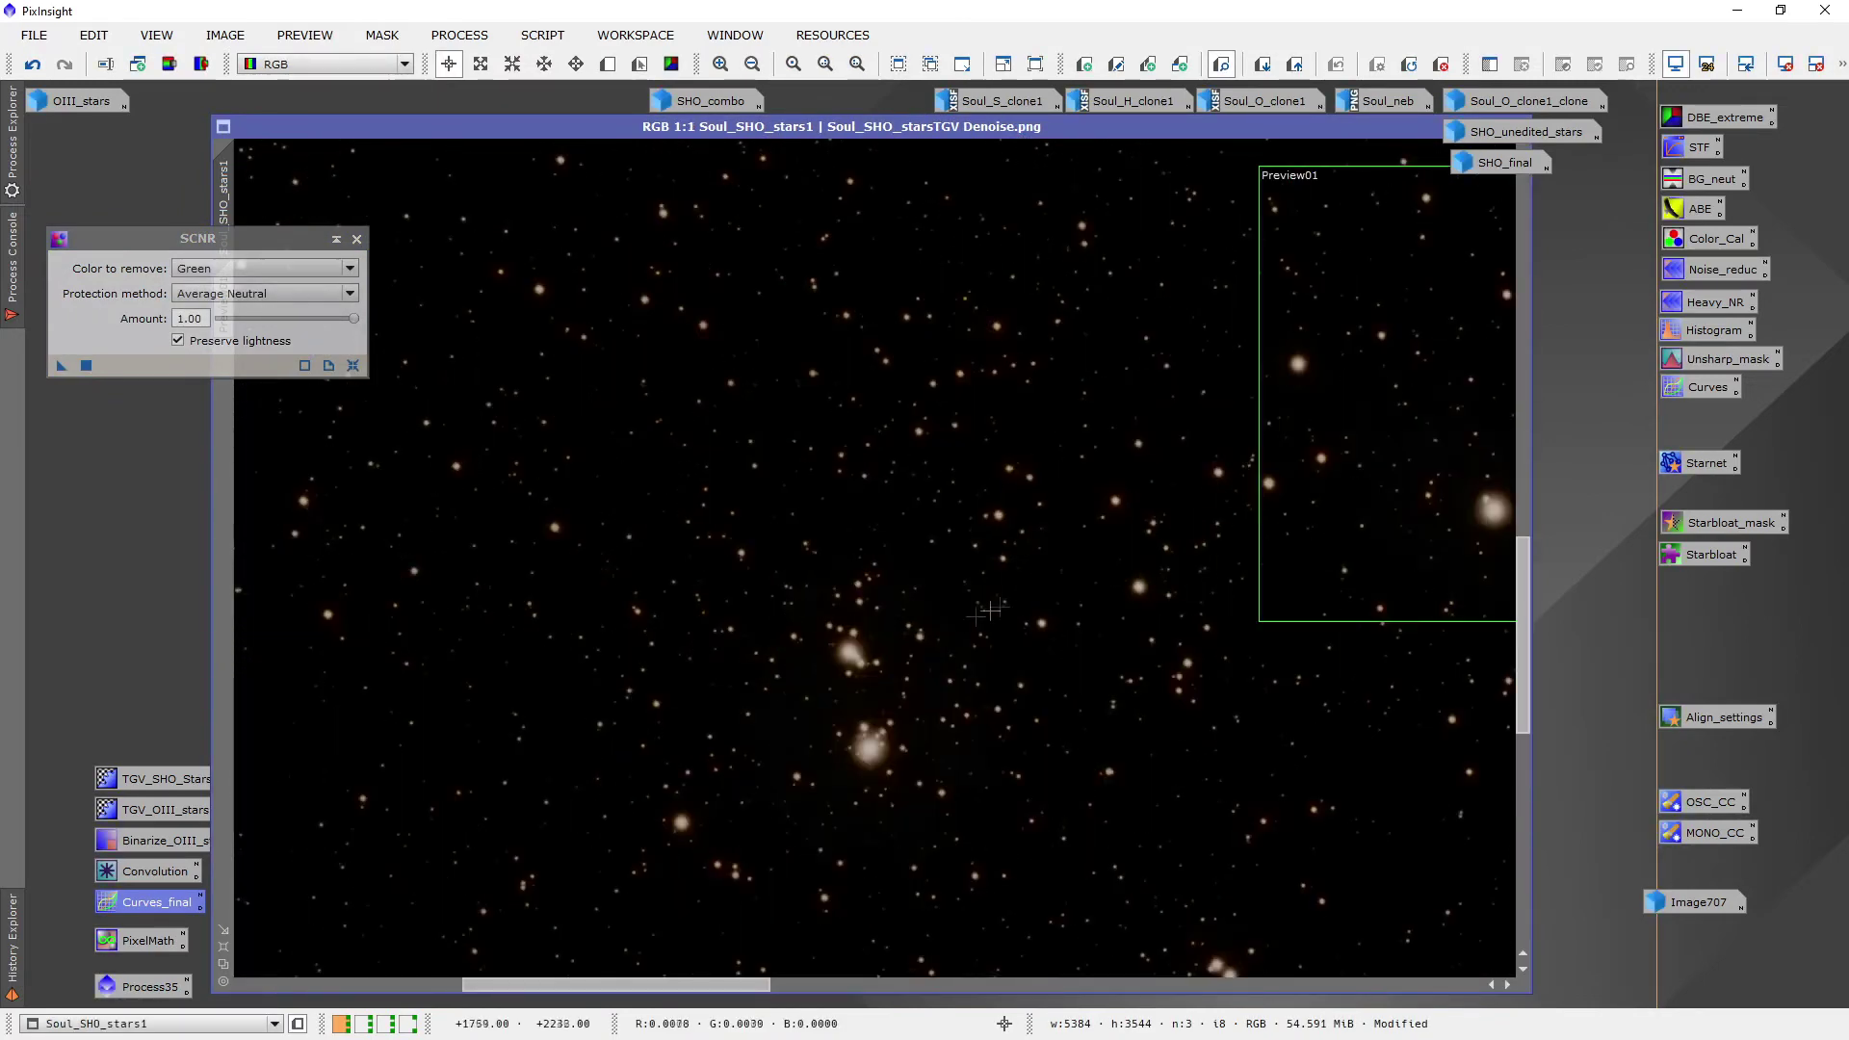
scroll(1022, 596, "up", 2)
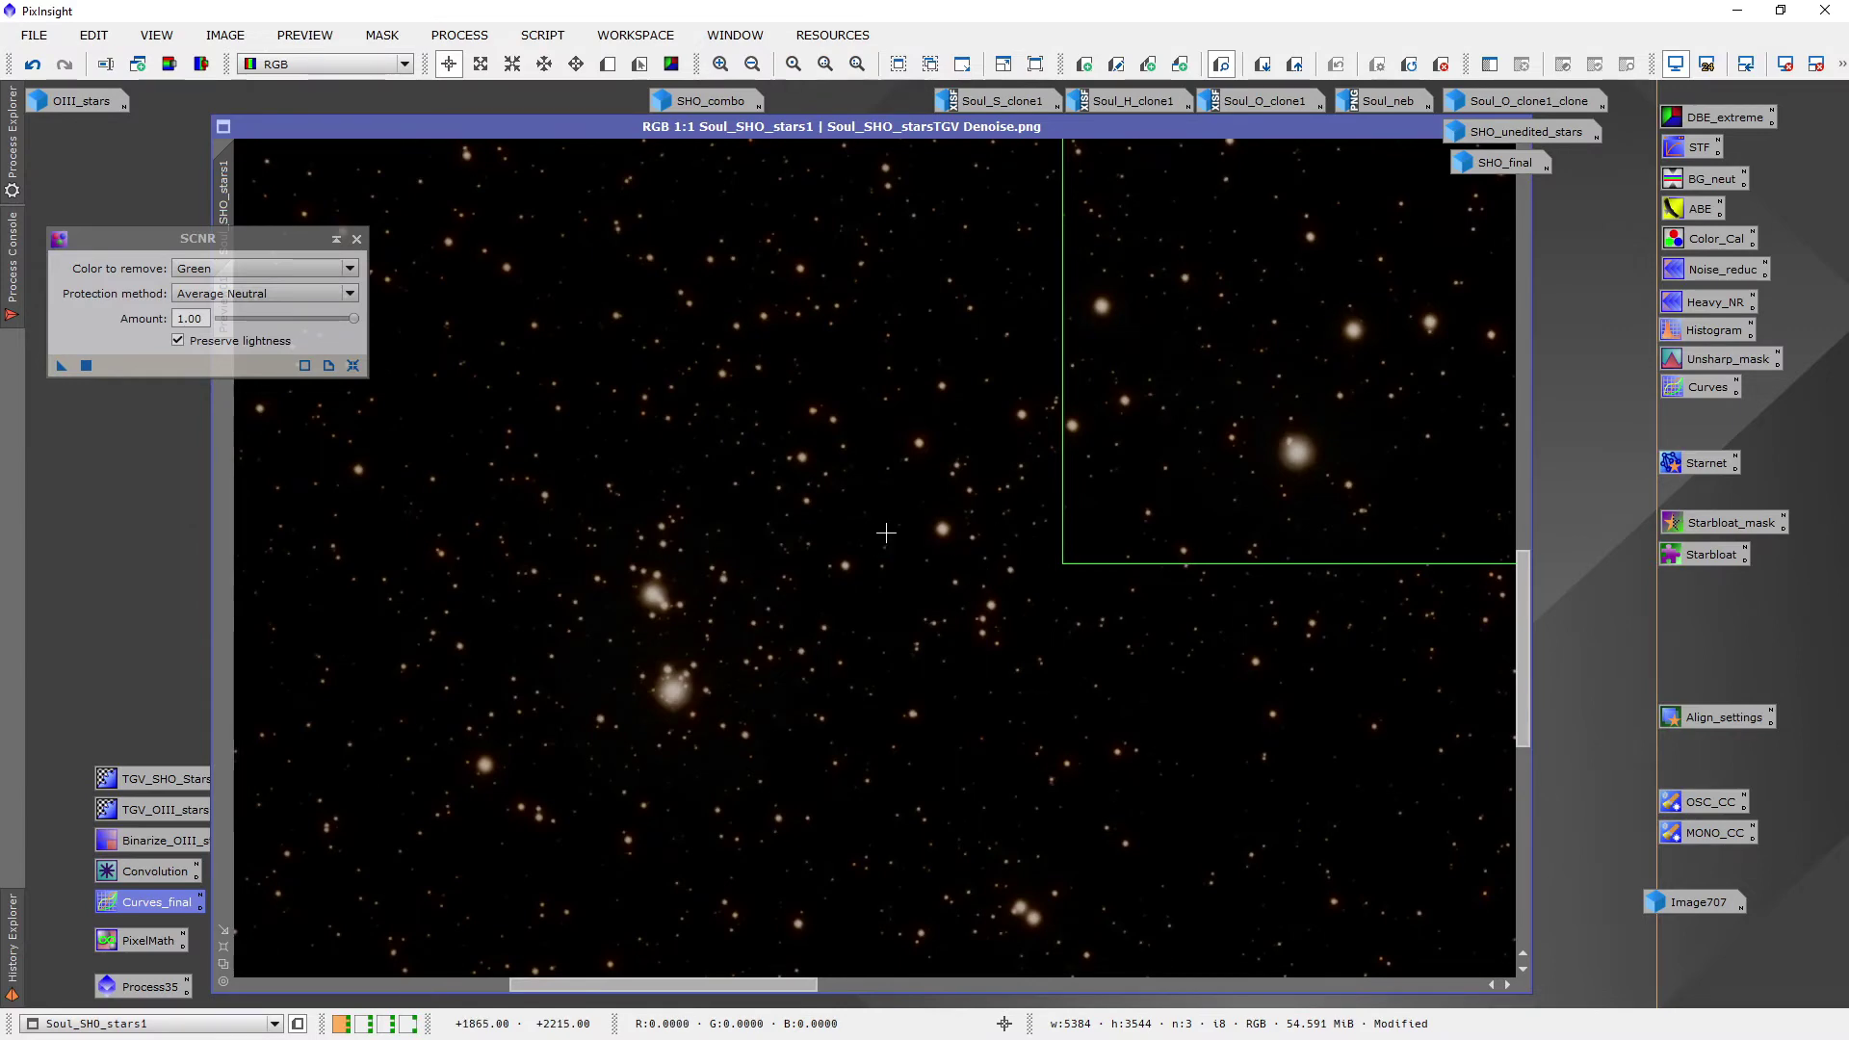
scroll(886, 533, "down", 3)
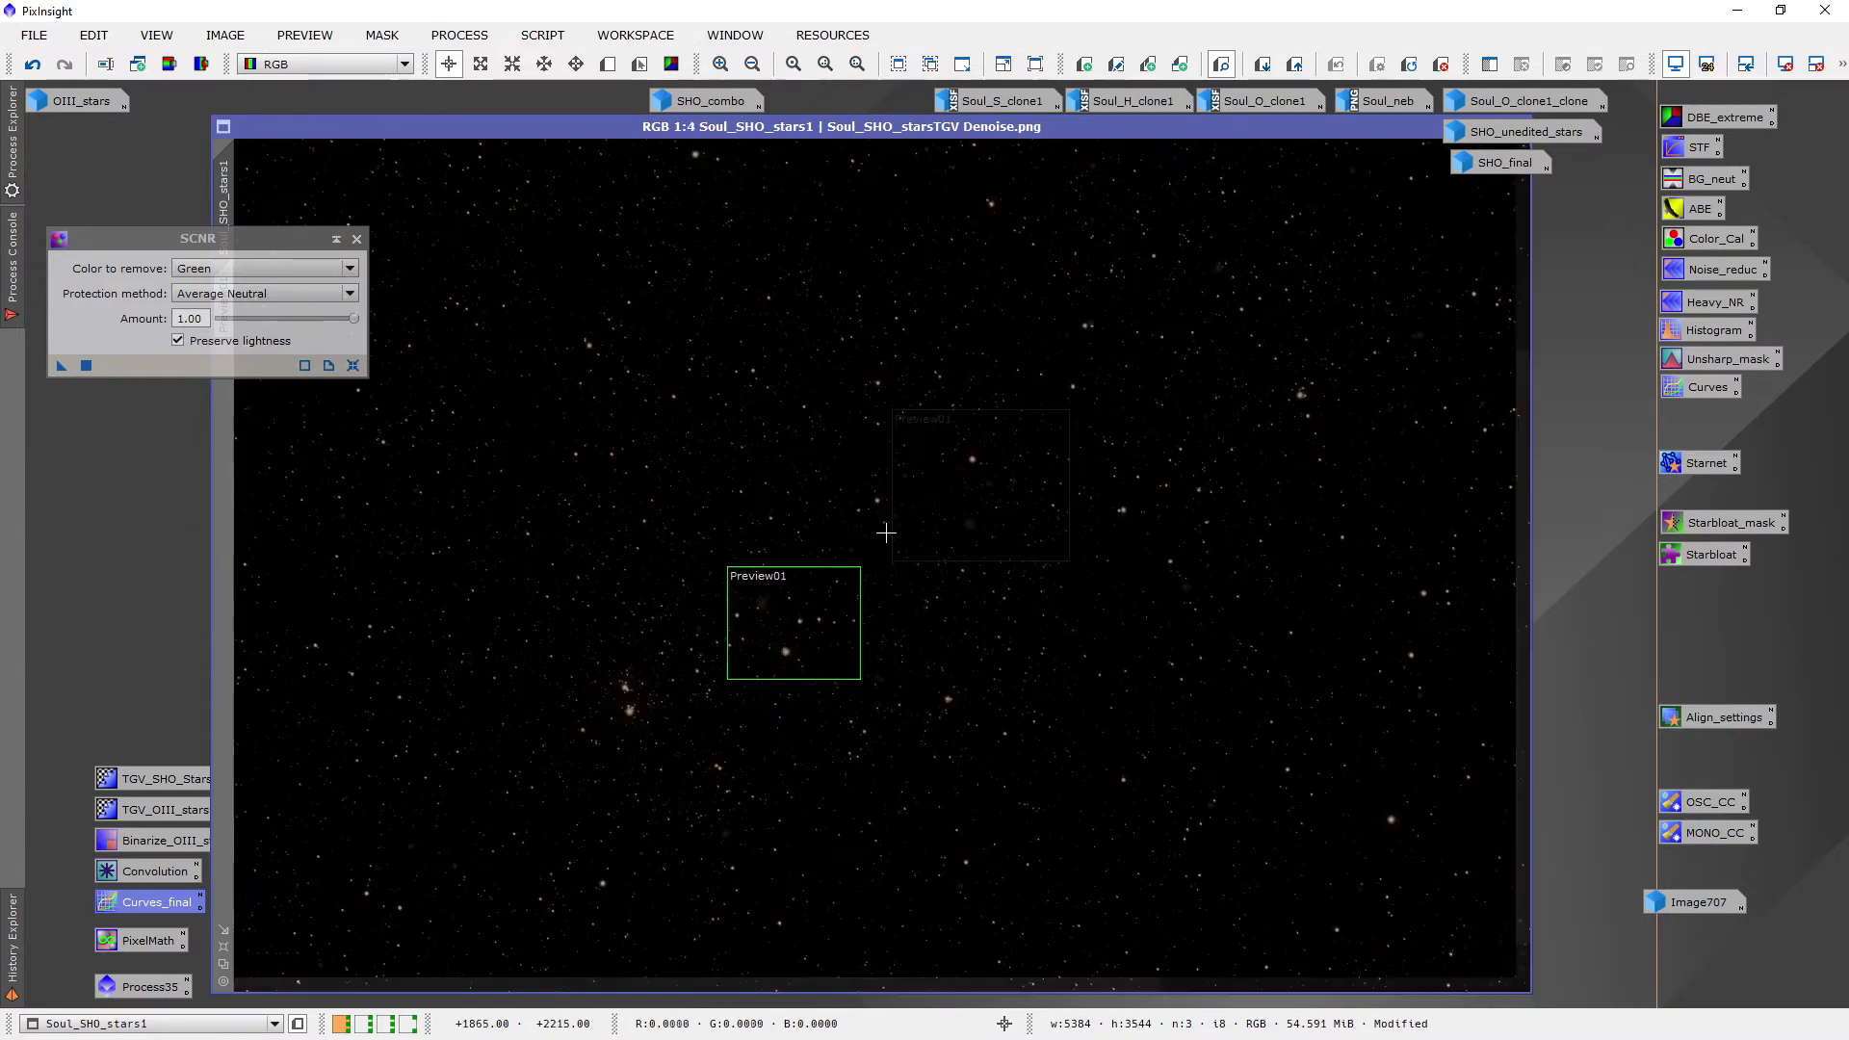
left_click(358, 239)
Set ColorSaturation to 1.20 across all hues, checking the effect on Preview01 of Soul_SHO_stars1 in the real-time preview
left_click(460, 35)
mouse_move(613, 21)
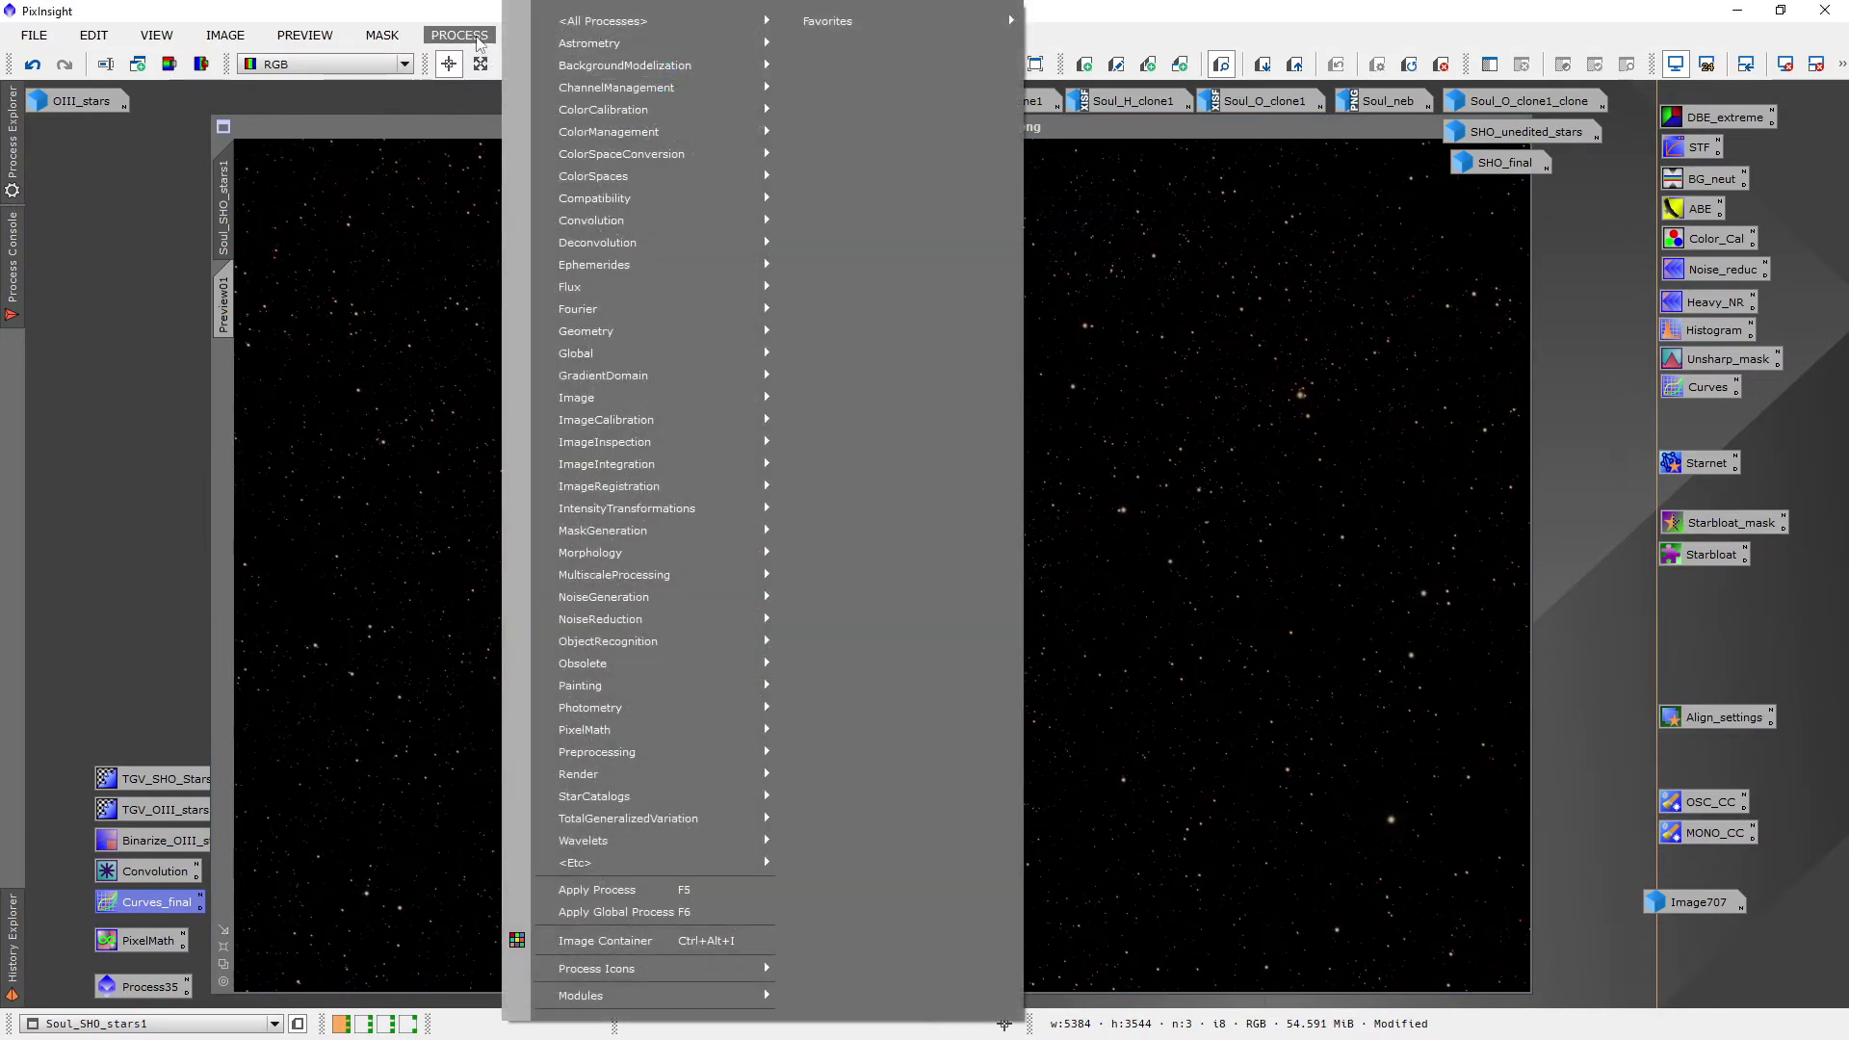
mouse_move(673, 511)
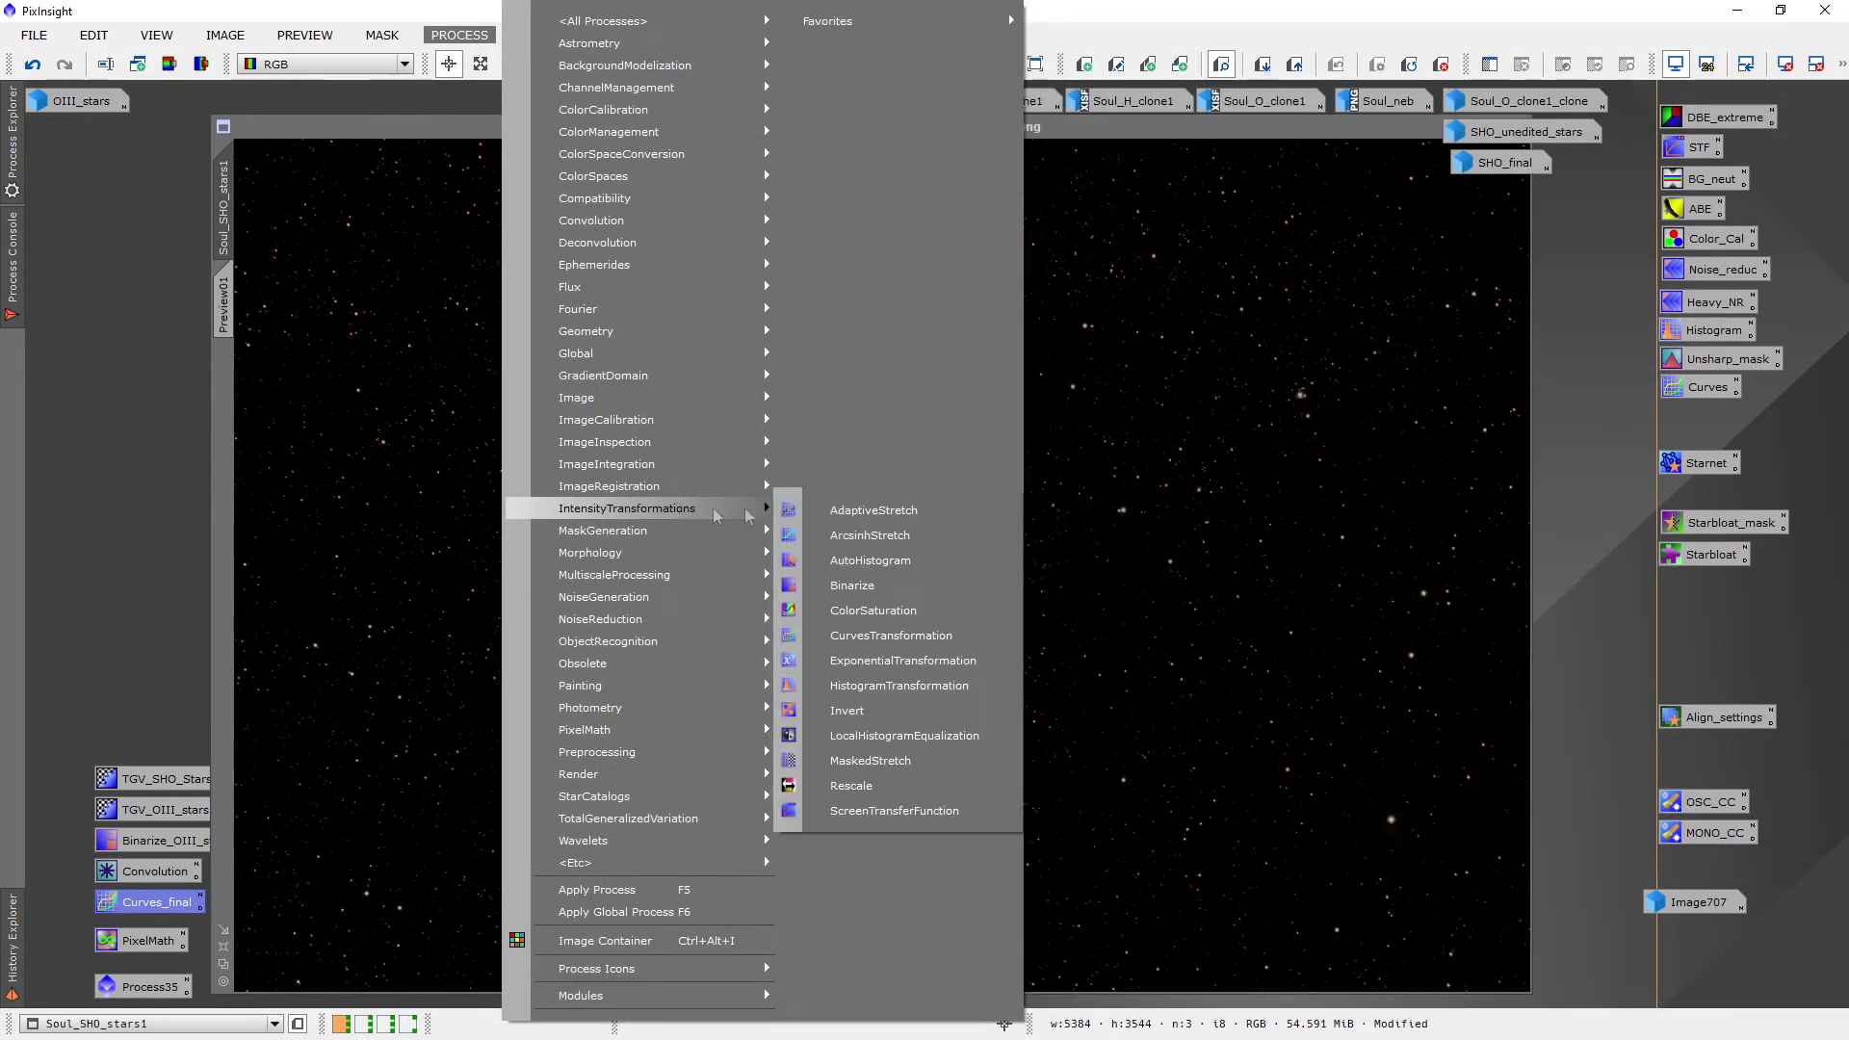
left_click(886, 613)
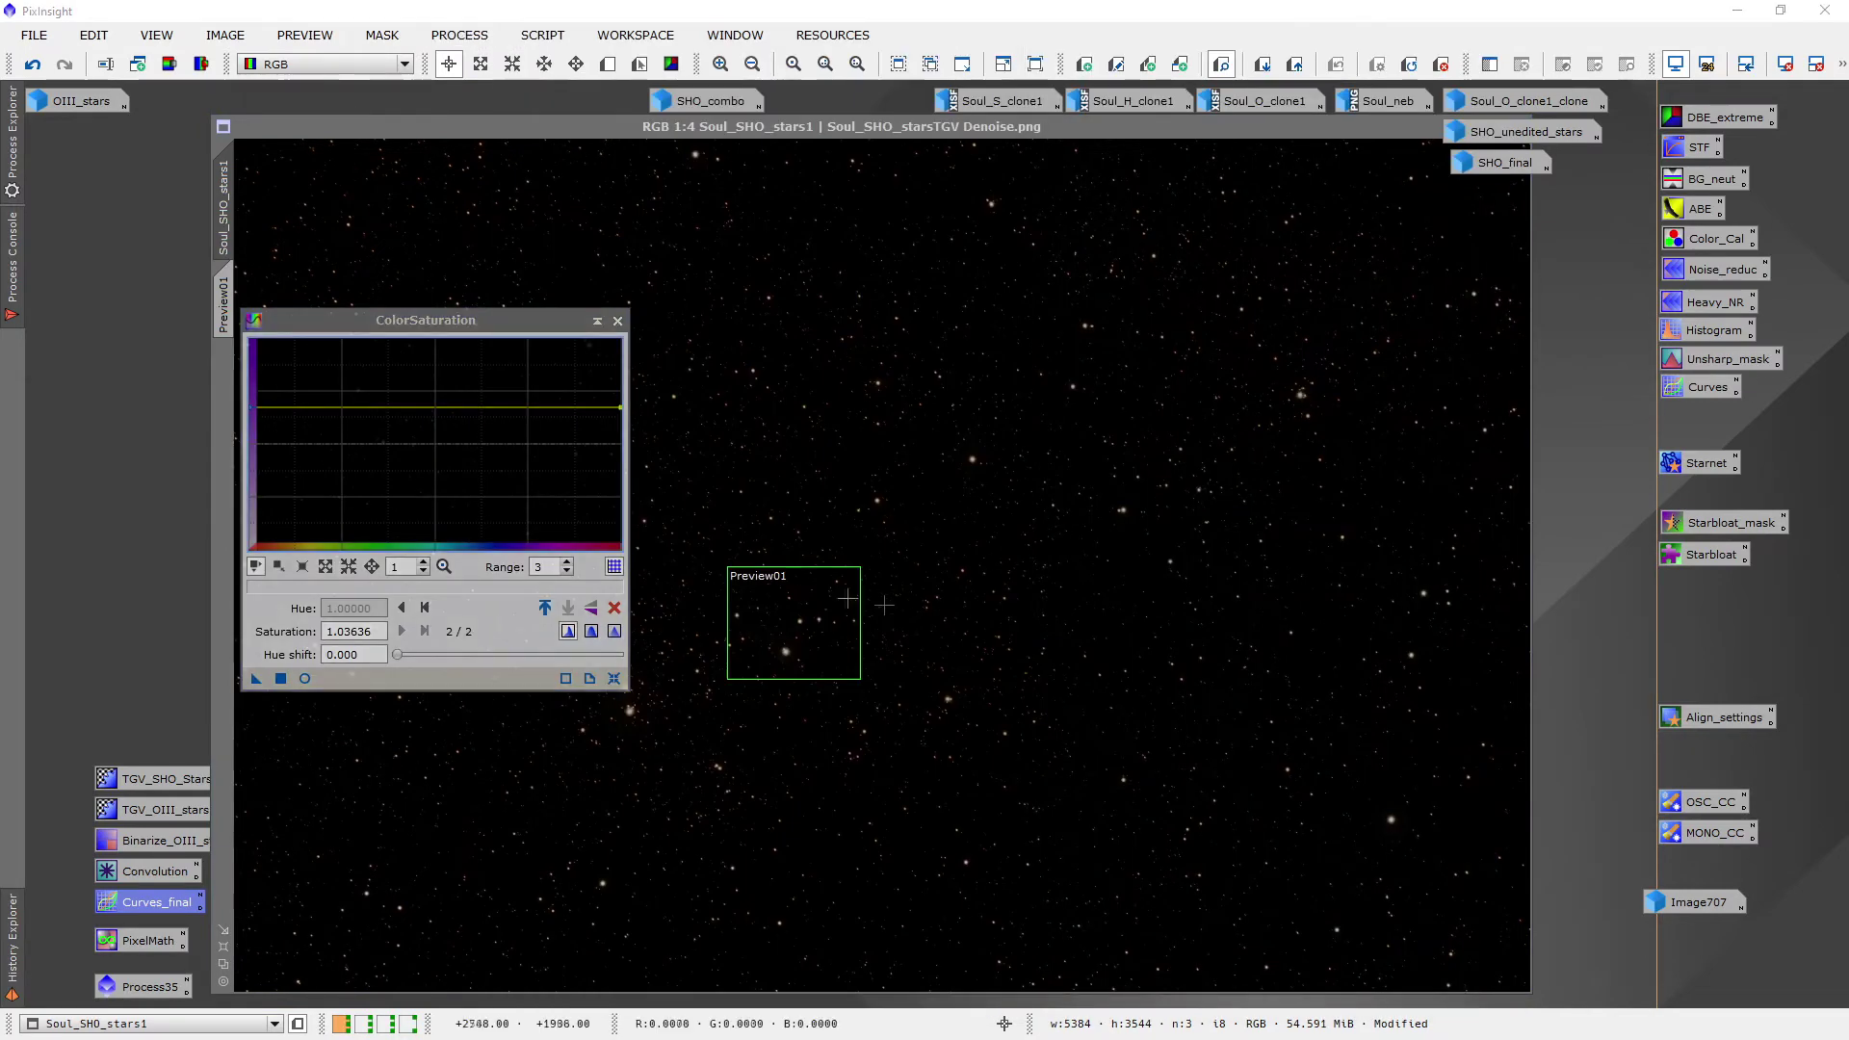
left_click(223, 303)
left_click_drag(370, 333, 258, 289)
left_click(188, 645)
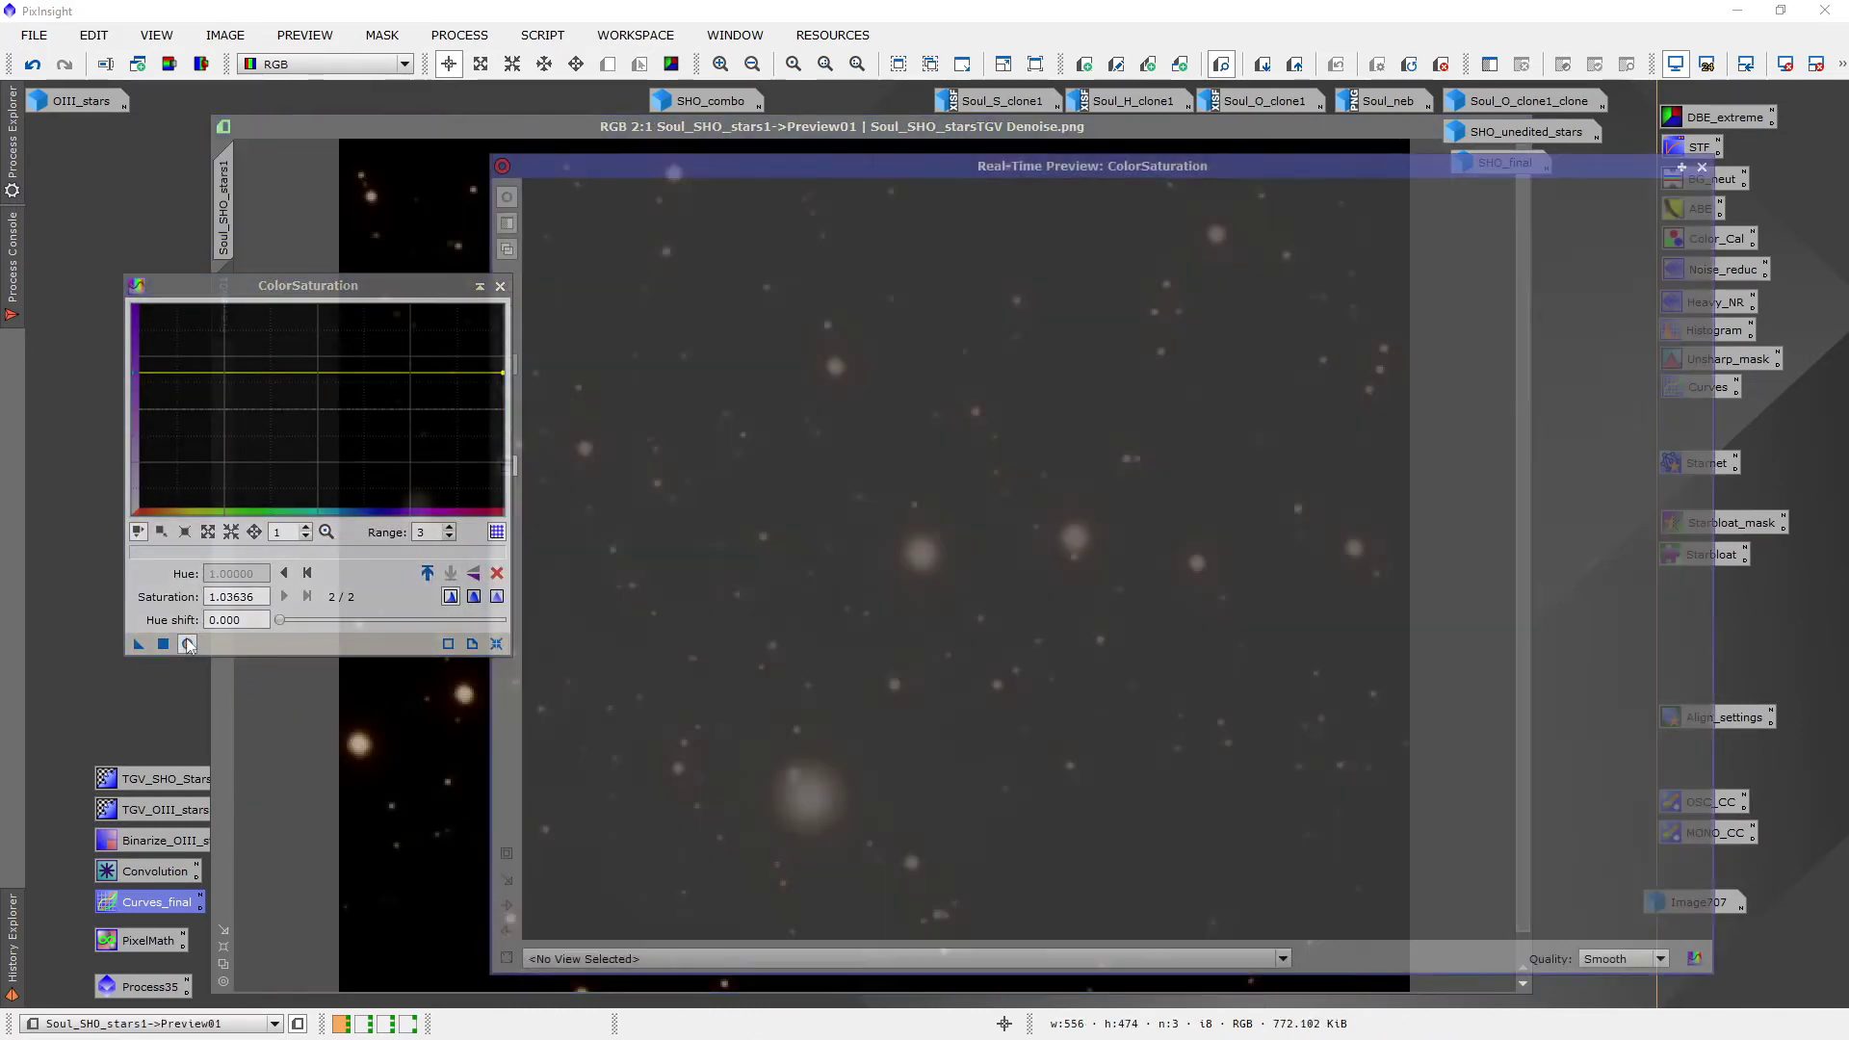
mouse_move(503, 372)
left_mouse_down()
mouse_move(503, 393)
mouse_move(503, 366)
left_mouse_up()
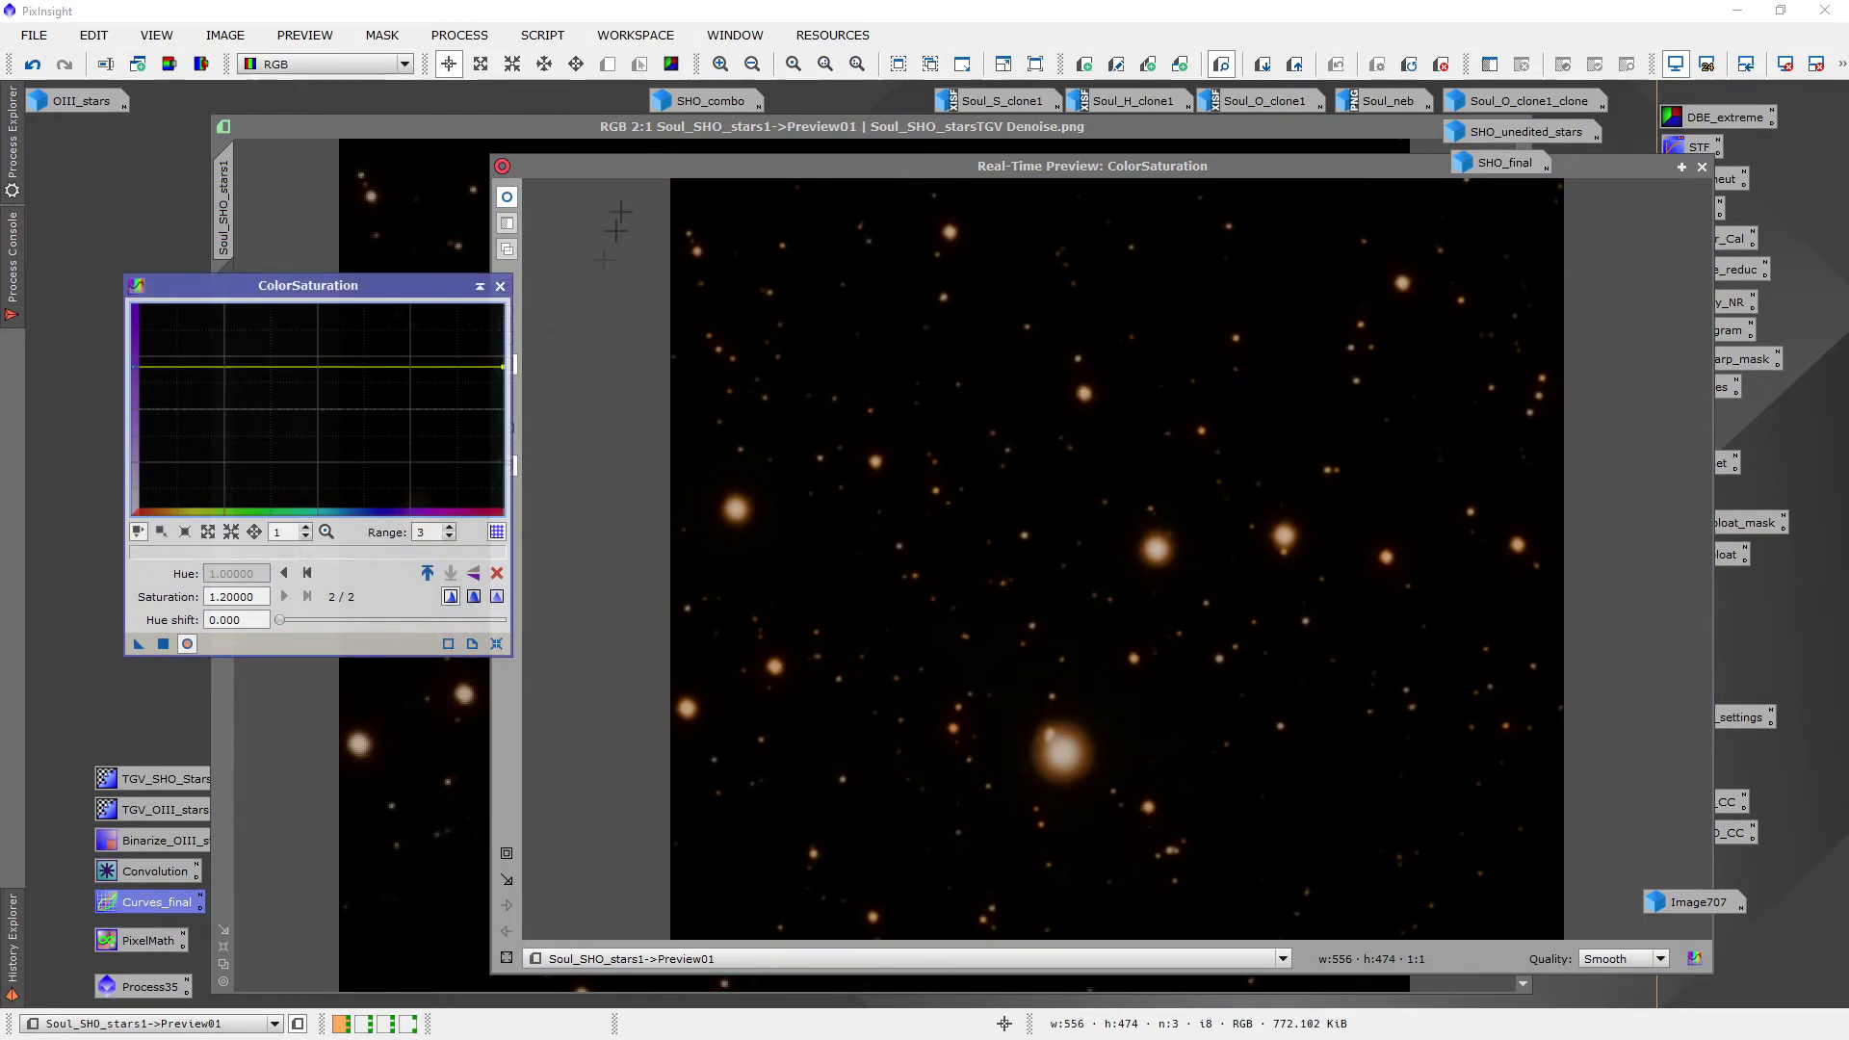
left_click(508, 202)
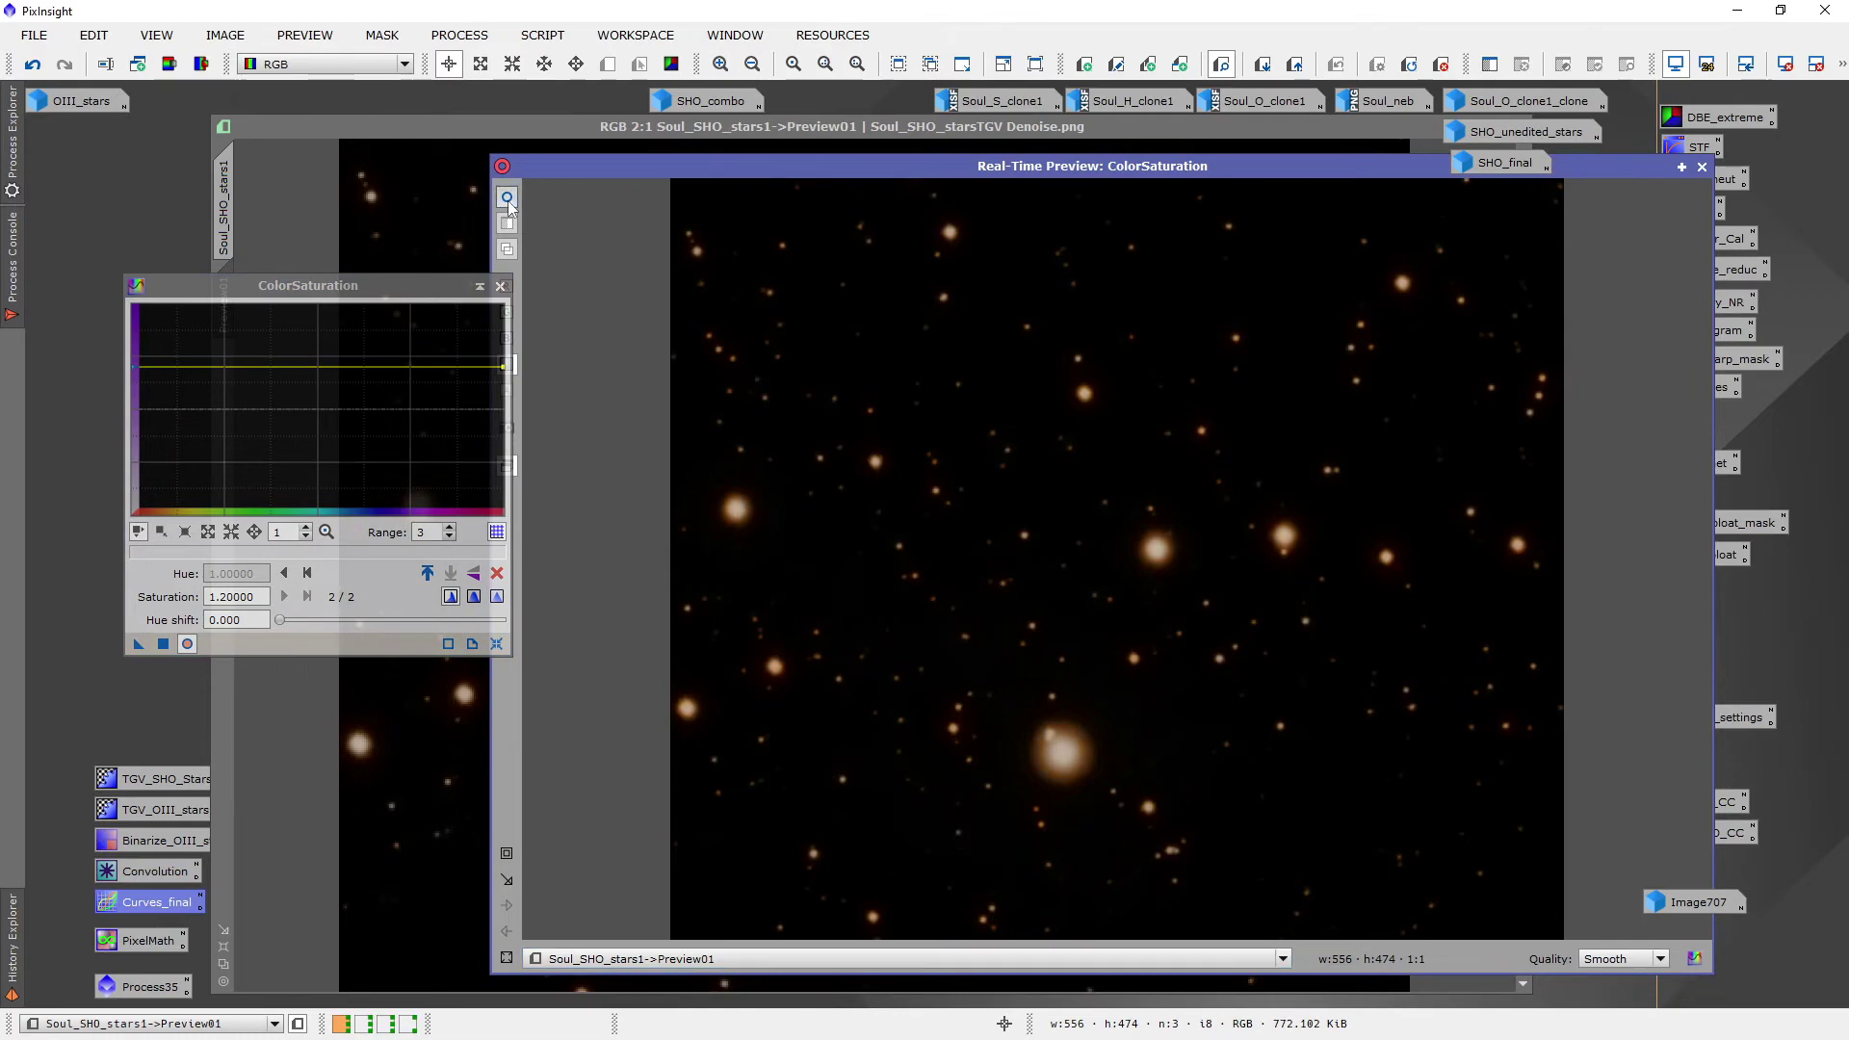
left_click(1702, 167)
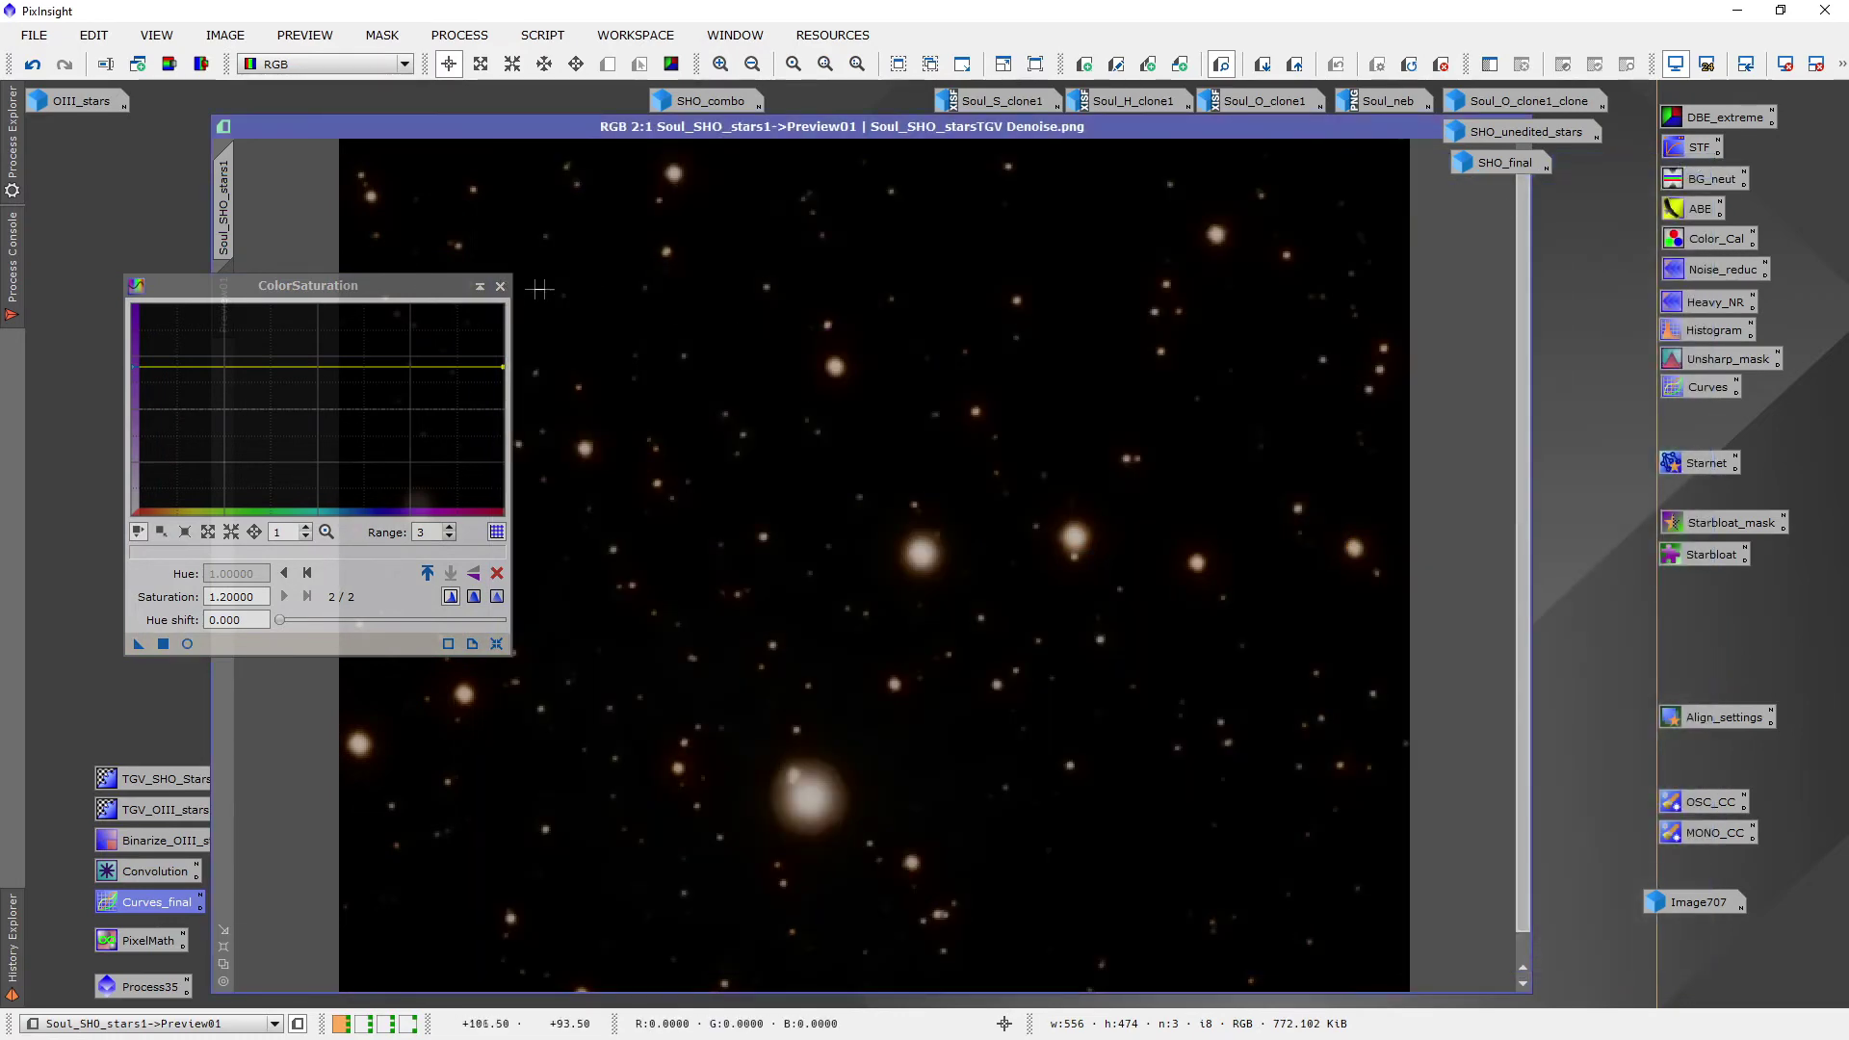
Apply the ColorSaturation adjustment to the full Soul_SHO_stars1 image, inspect the star colours and close the process
left_click(227, 208)
left_click(188, 621)
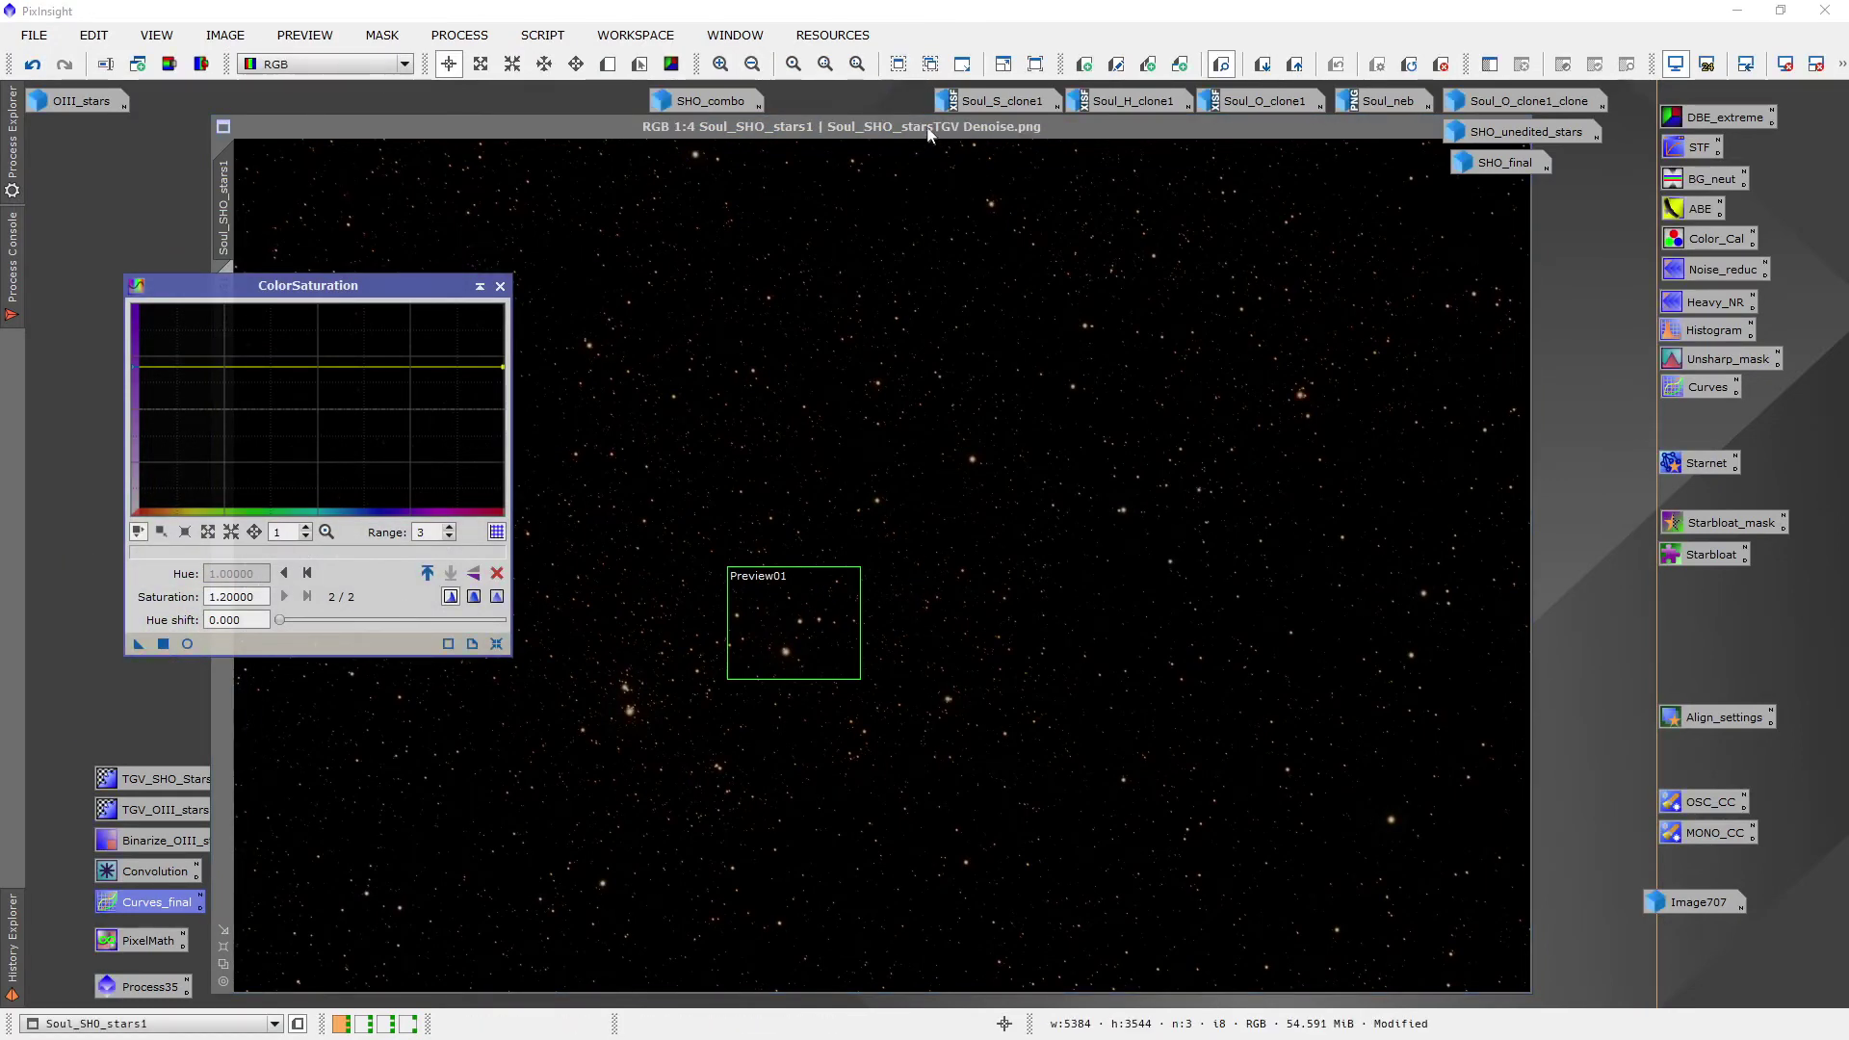
left_click_drag(939, 127, 1016, 123)
scroll(827, 418, "up", 4)
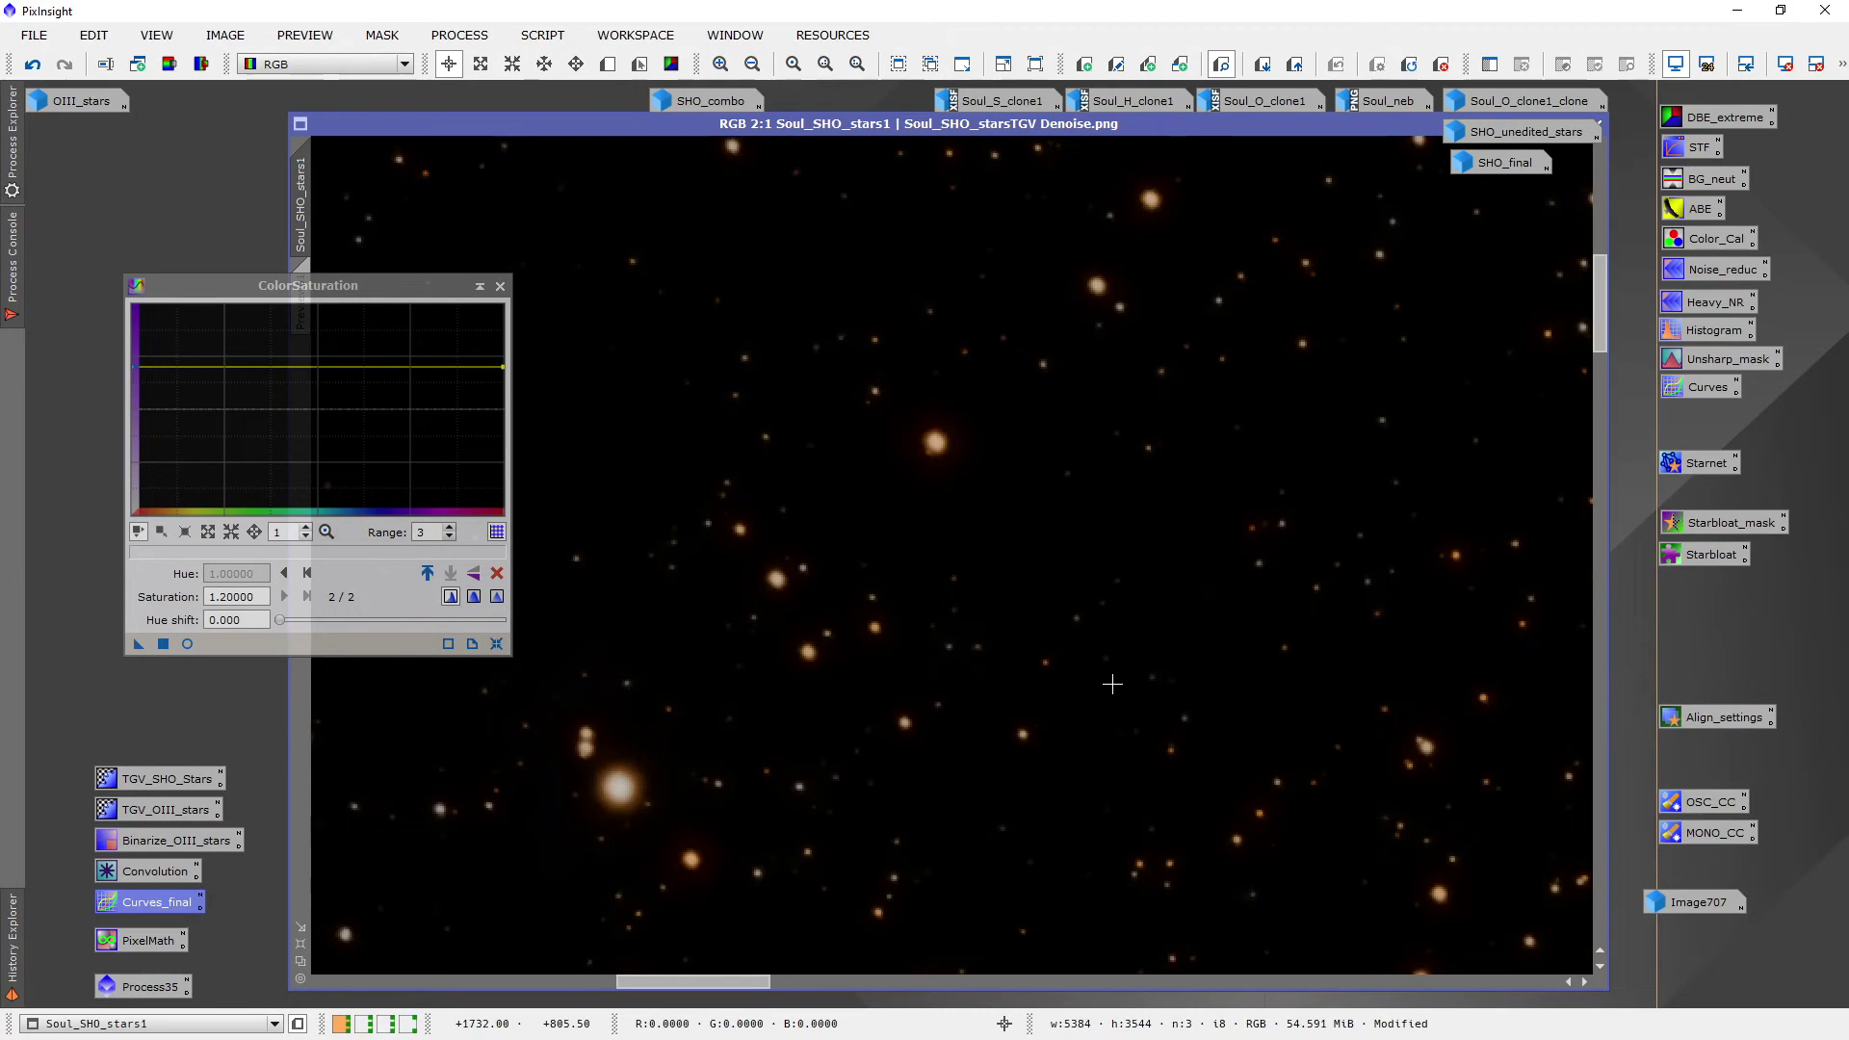
scroll(1113, 683, "down", 5)
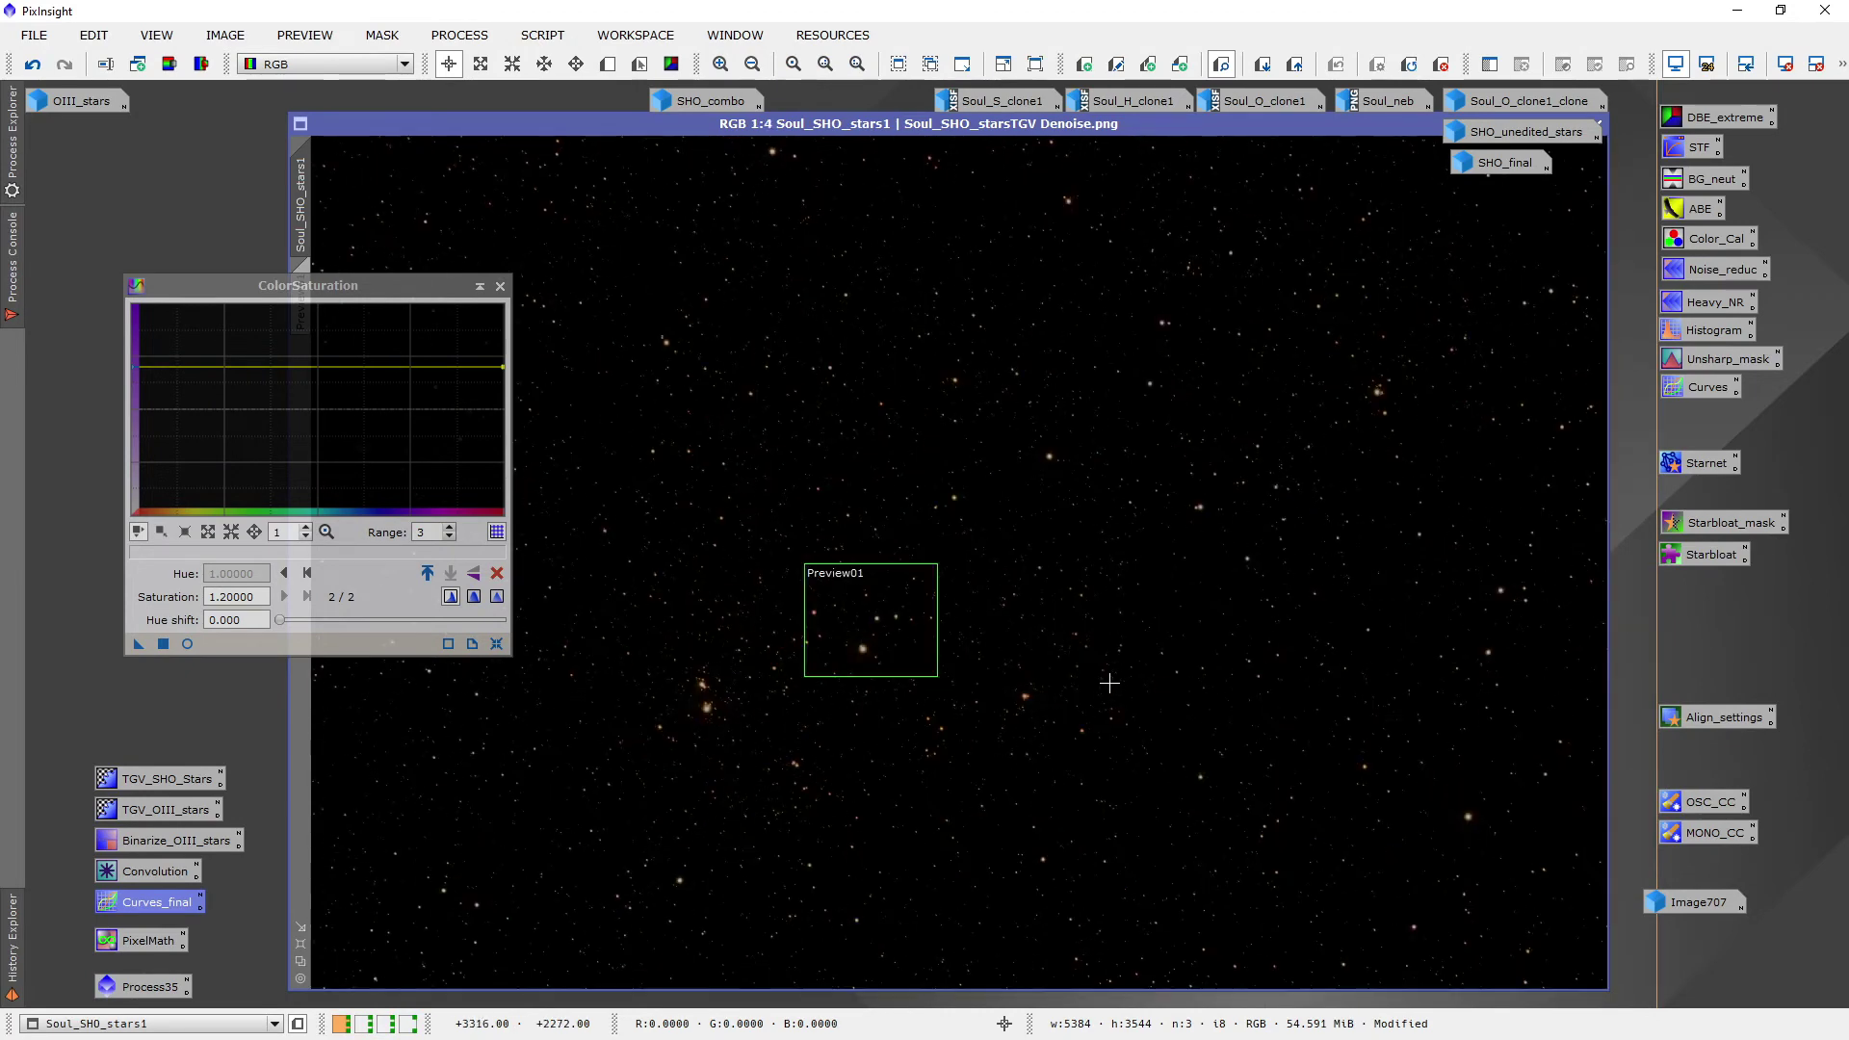
left_click(500, 288)
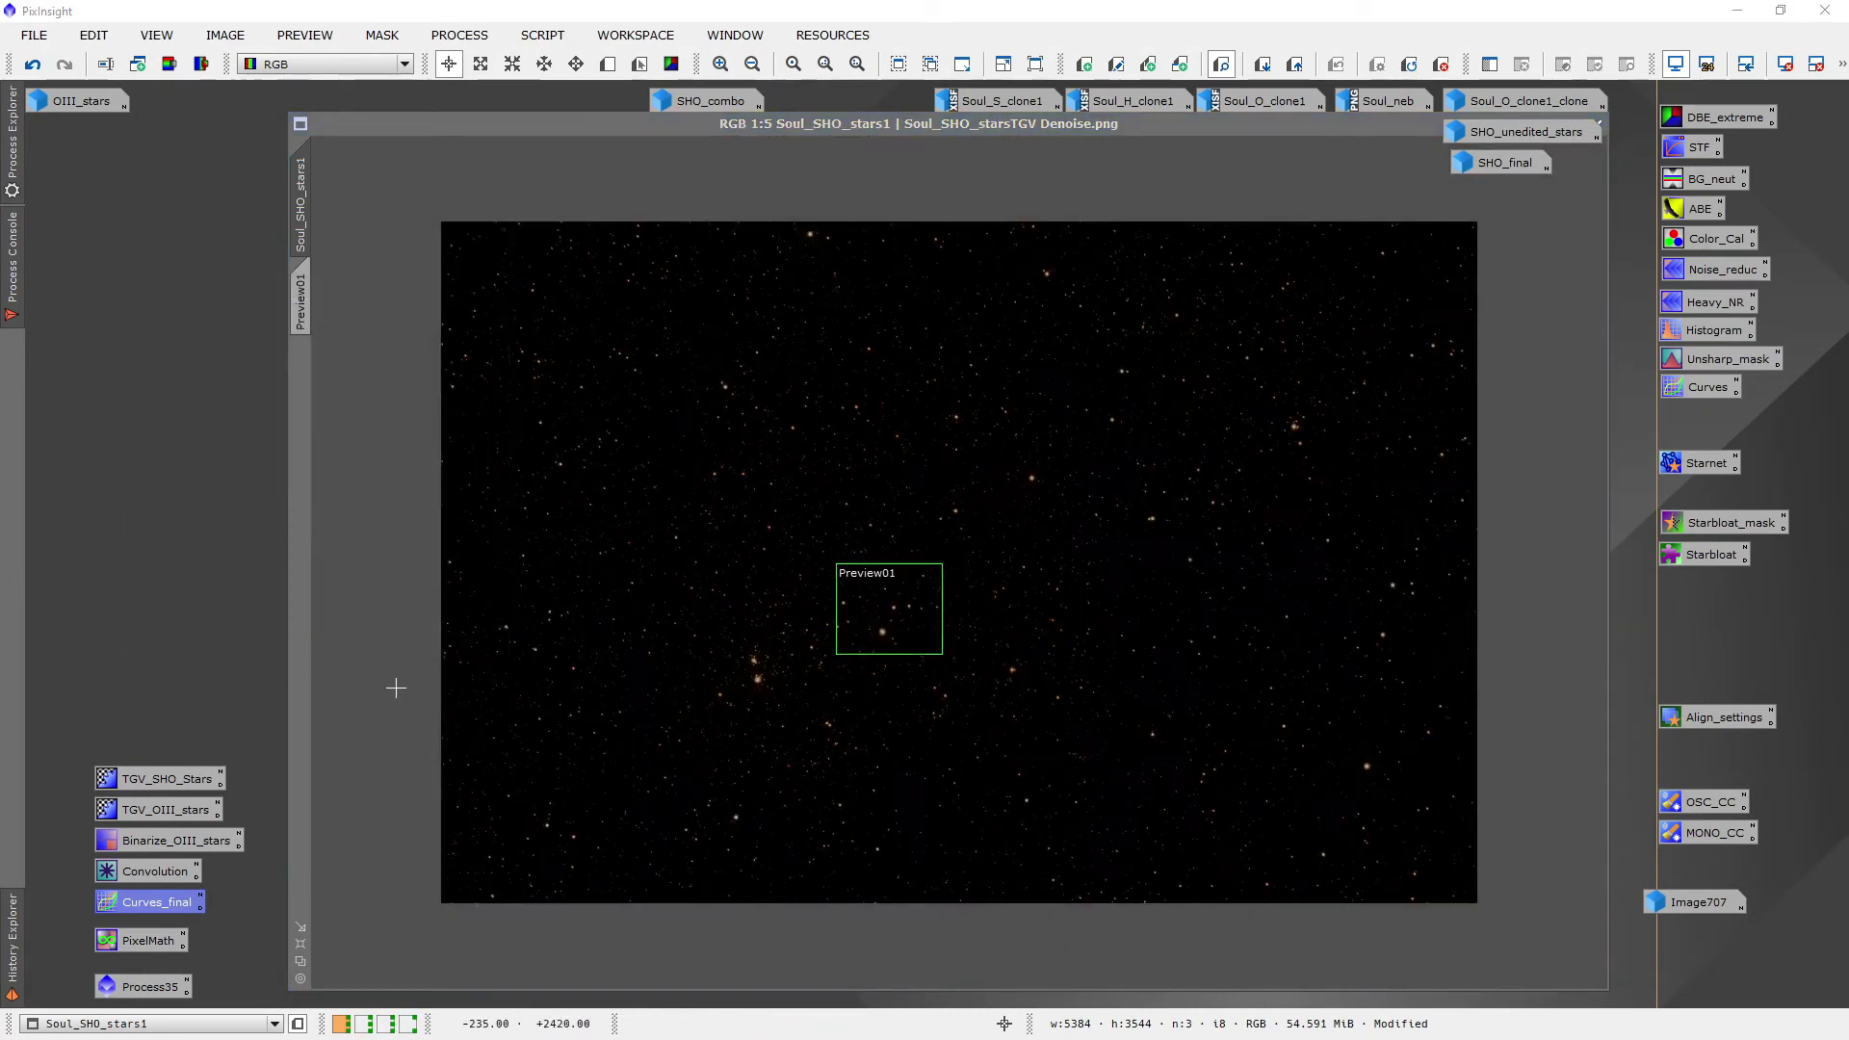
Load the saved PixelMath process, run Soul_neb+Soul_SHO_stars1 as a new image and inspect the stars in the combined result
left_click(142, 945)
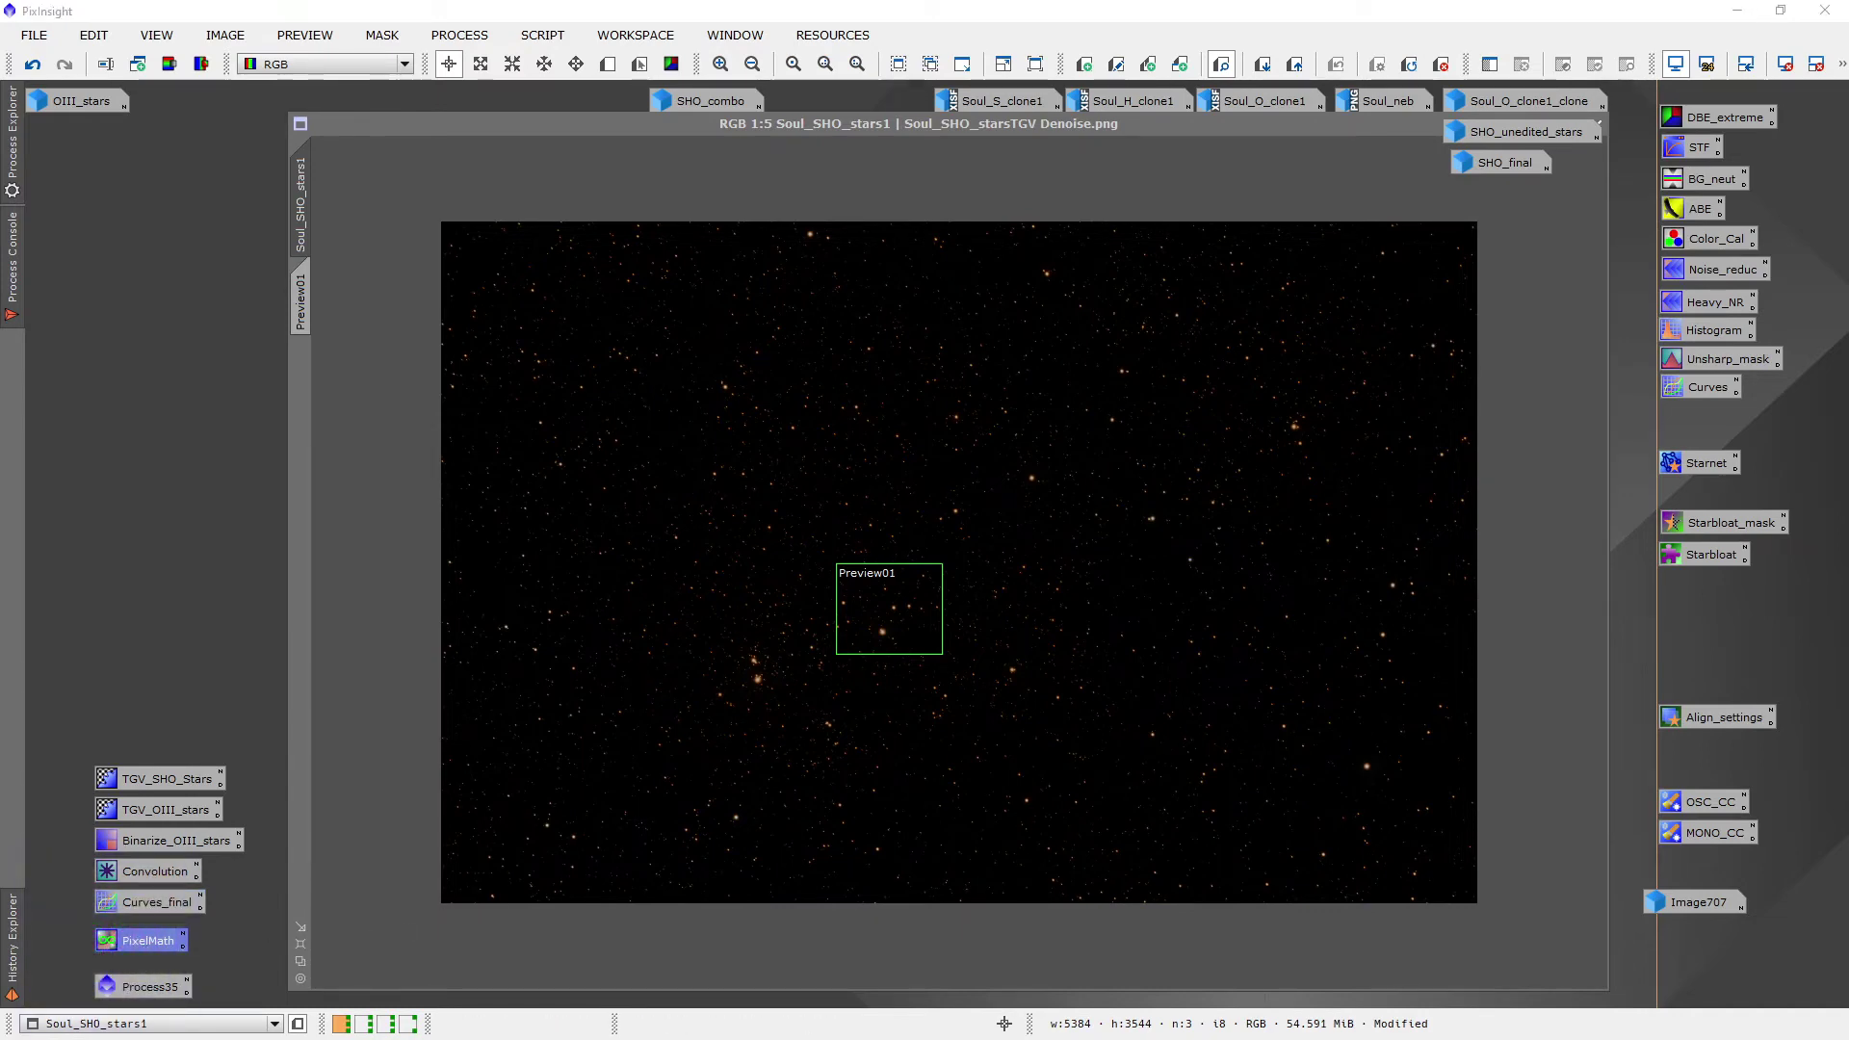
double_click(142, 941)
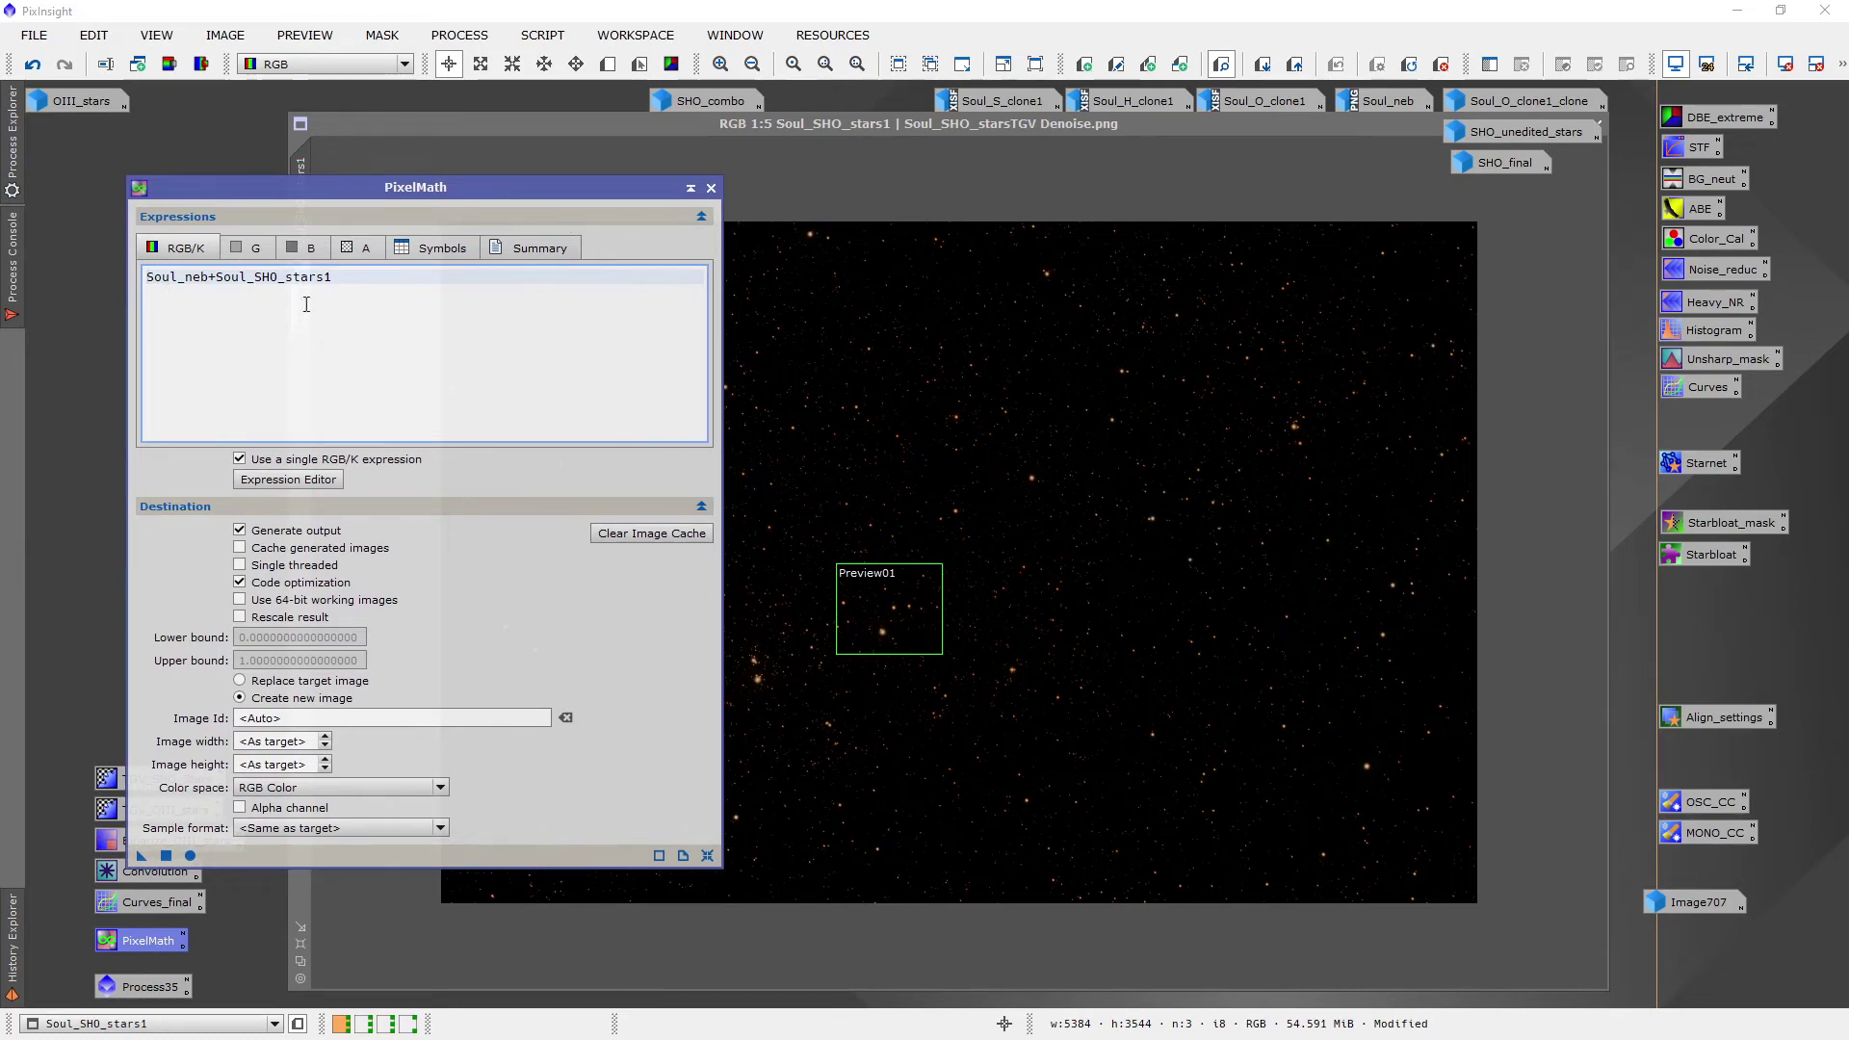
left_click_drag(393, 199, 351, 165)
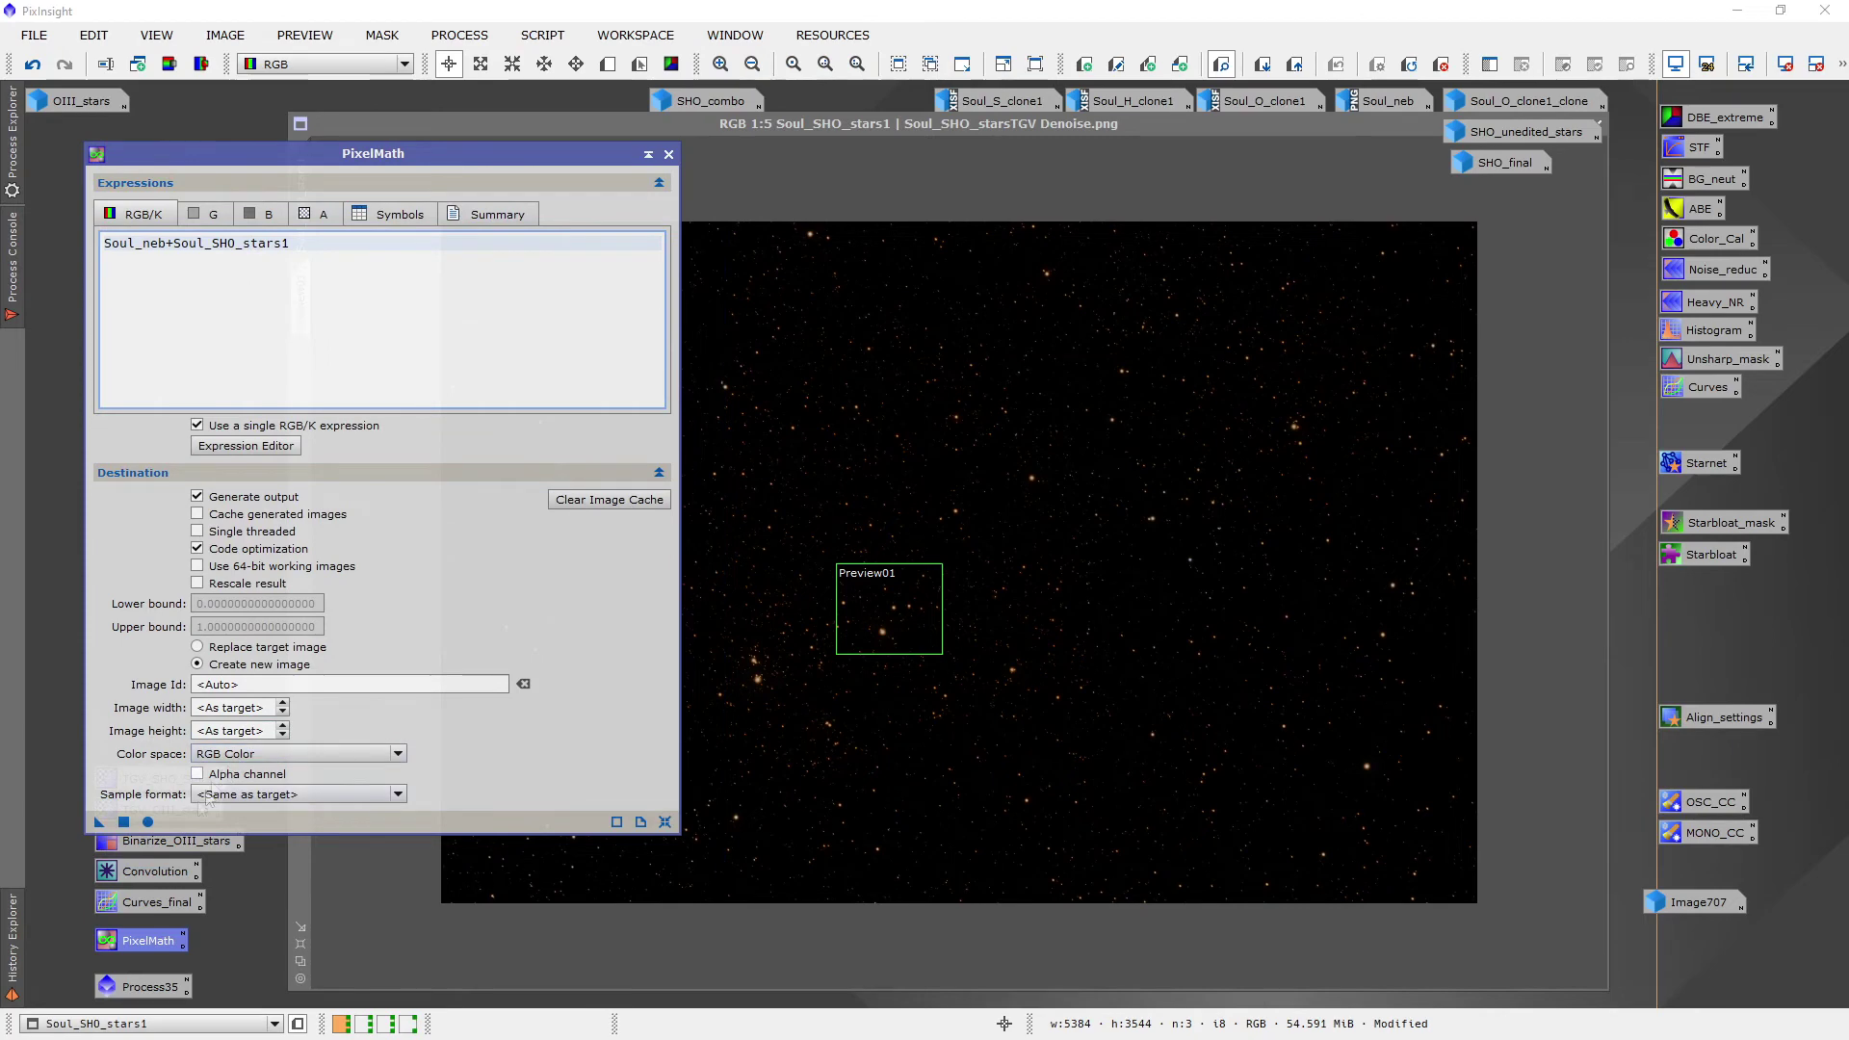
left_click_drag(99, 822, 1082, 534)
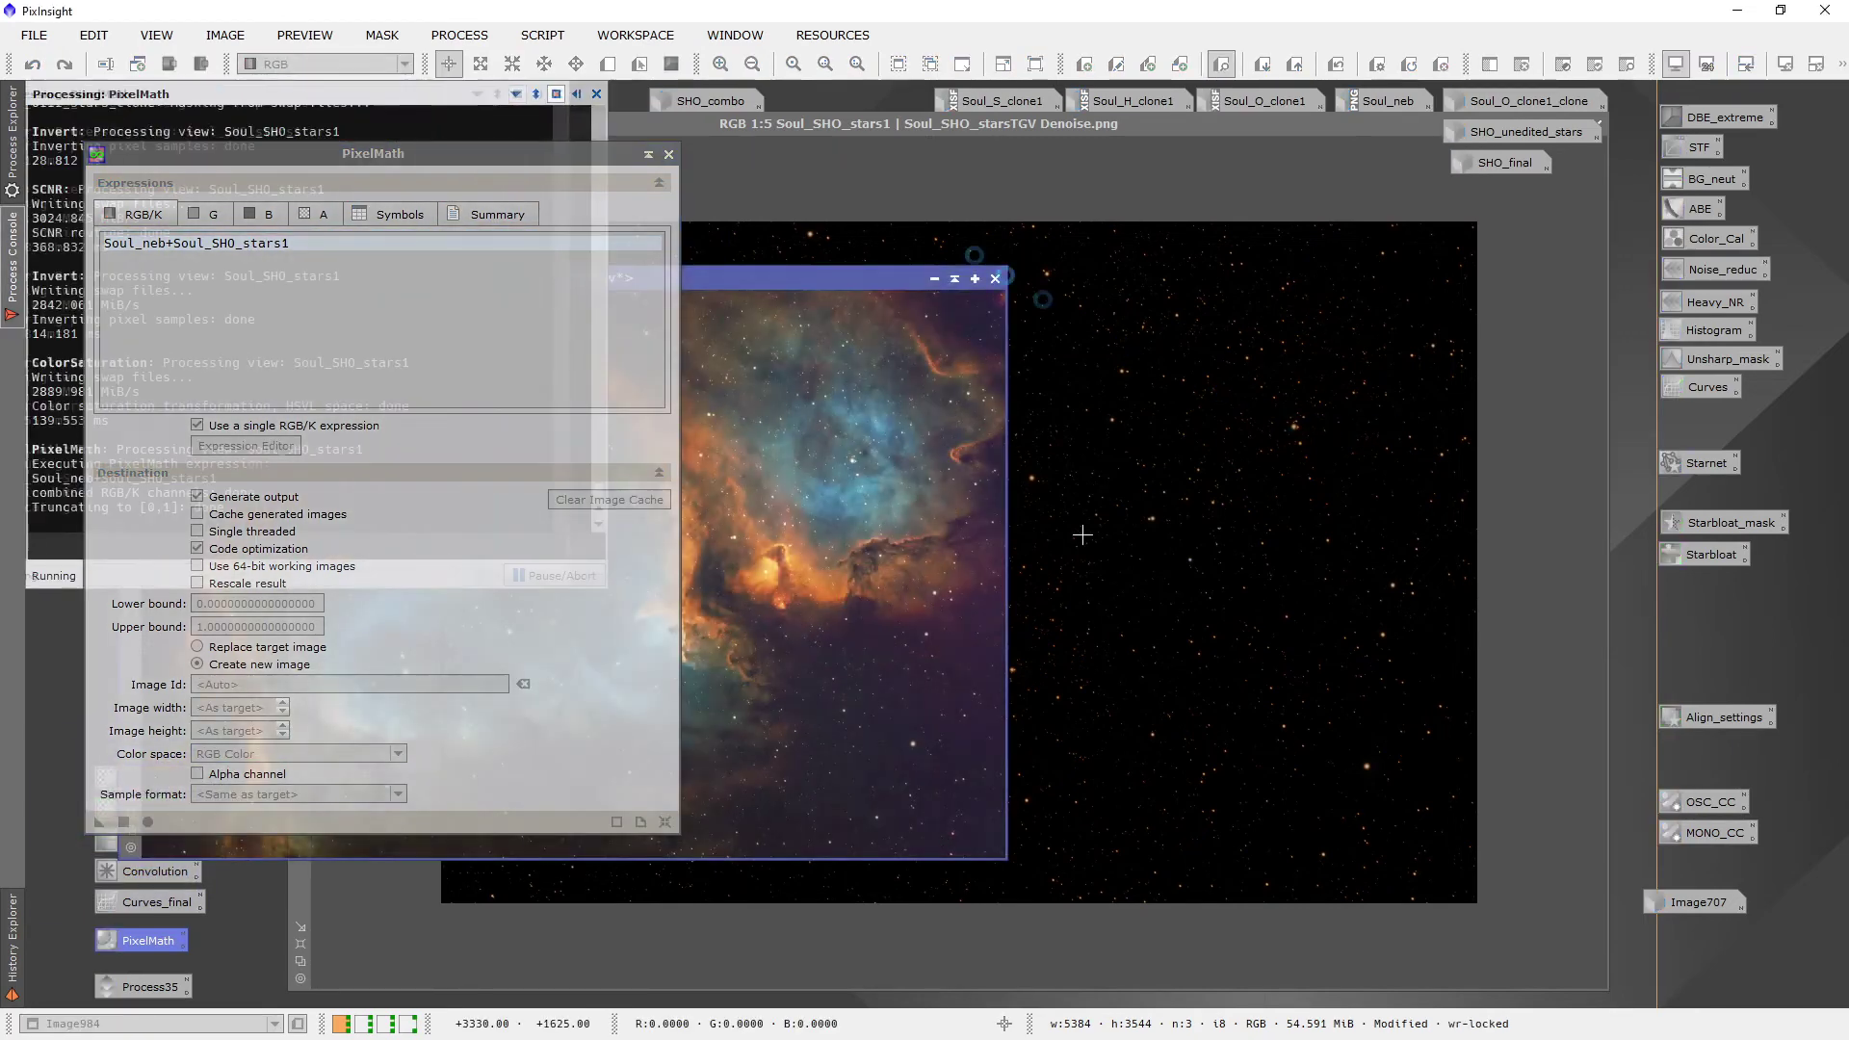
left_click(669, 154)
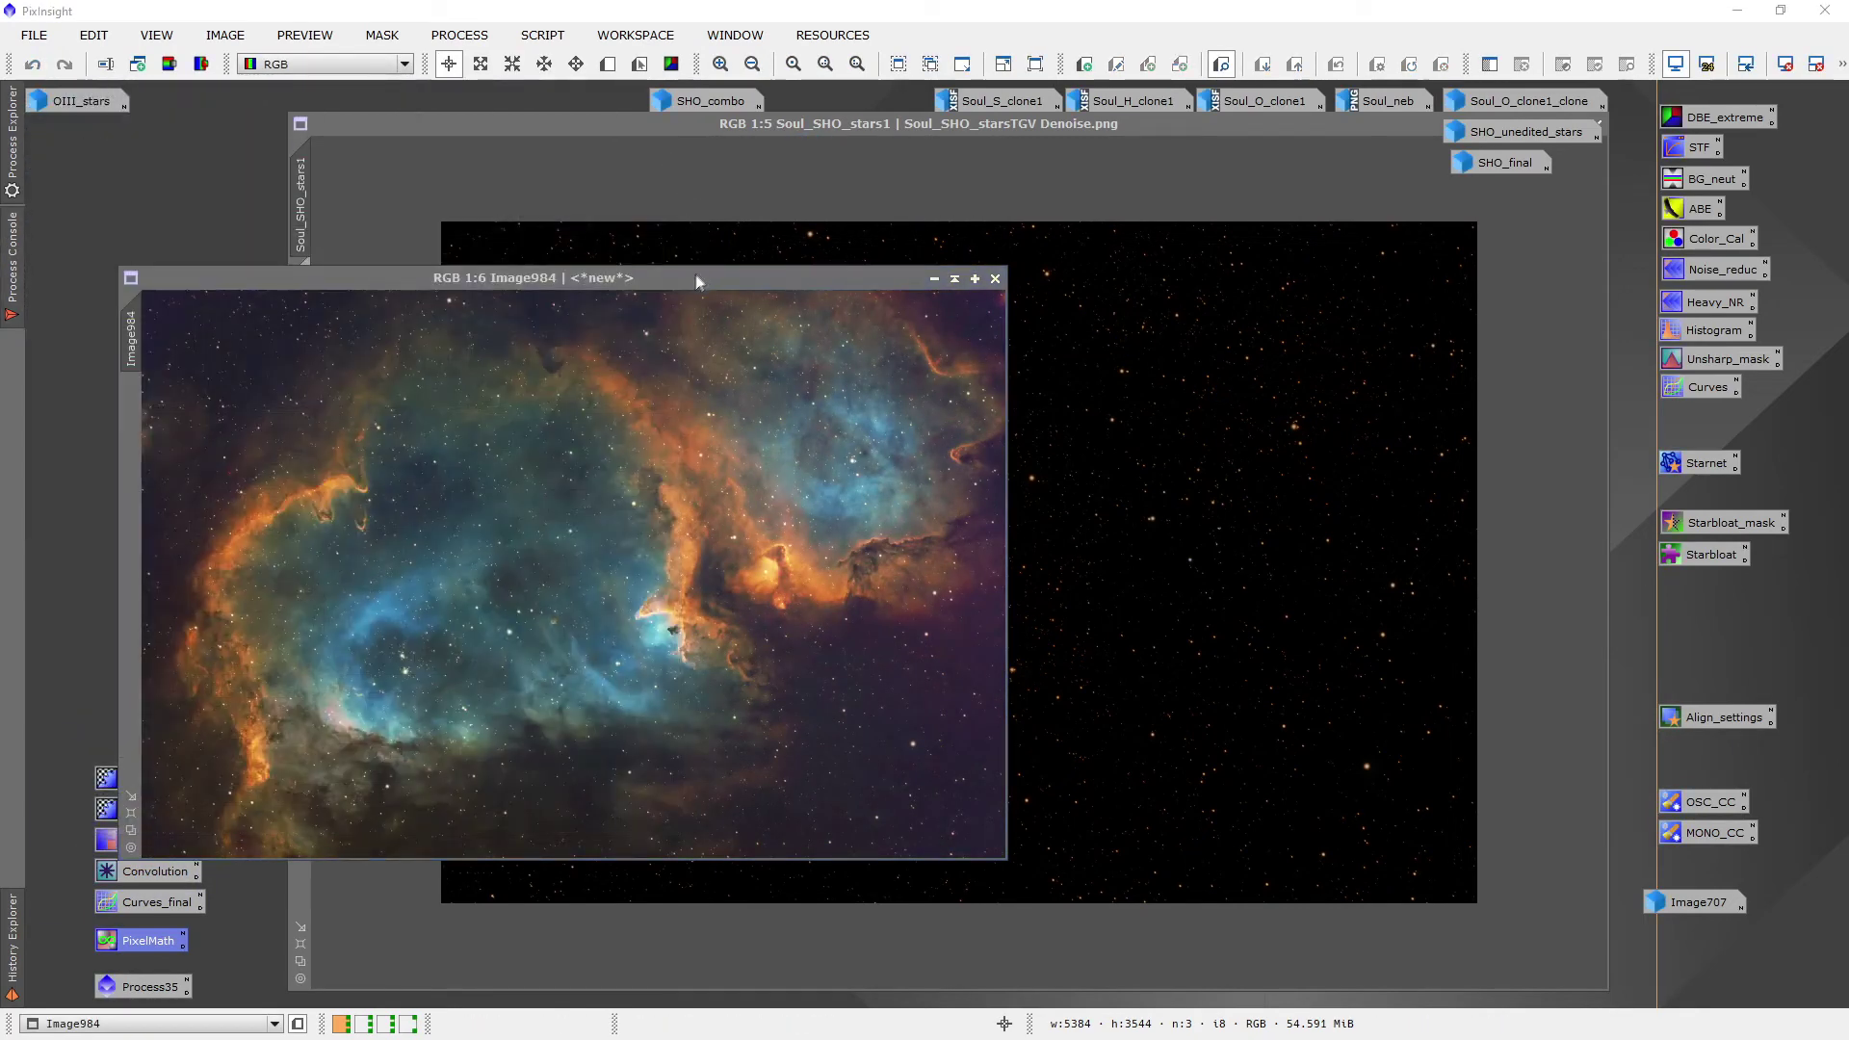
left_click_drag(698, 281, 858, 187)
scroll(756, 574, "up", 4)
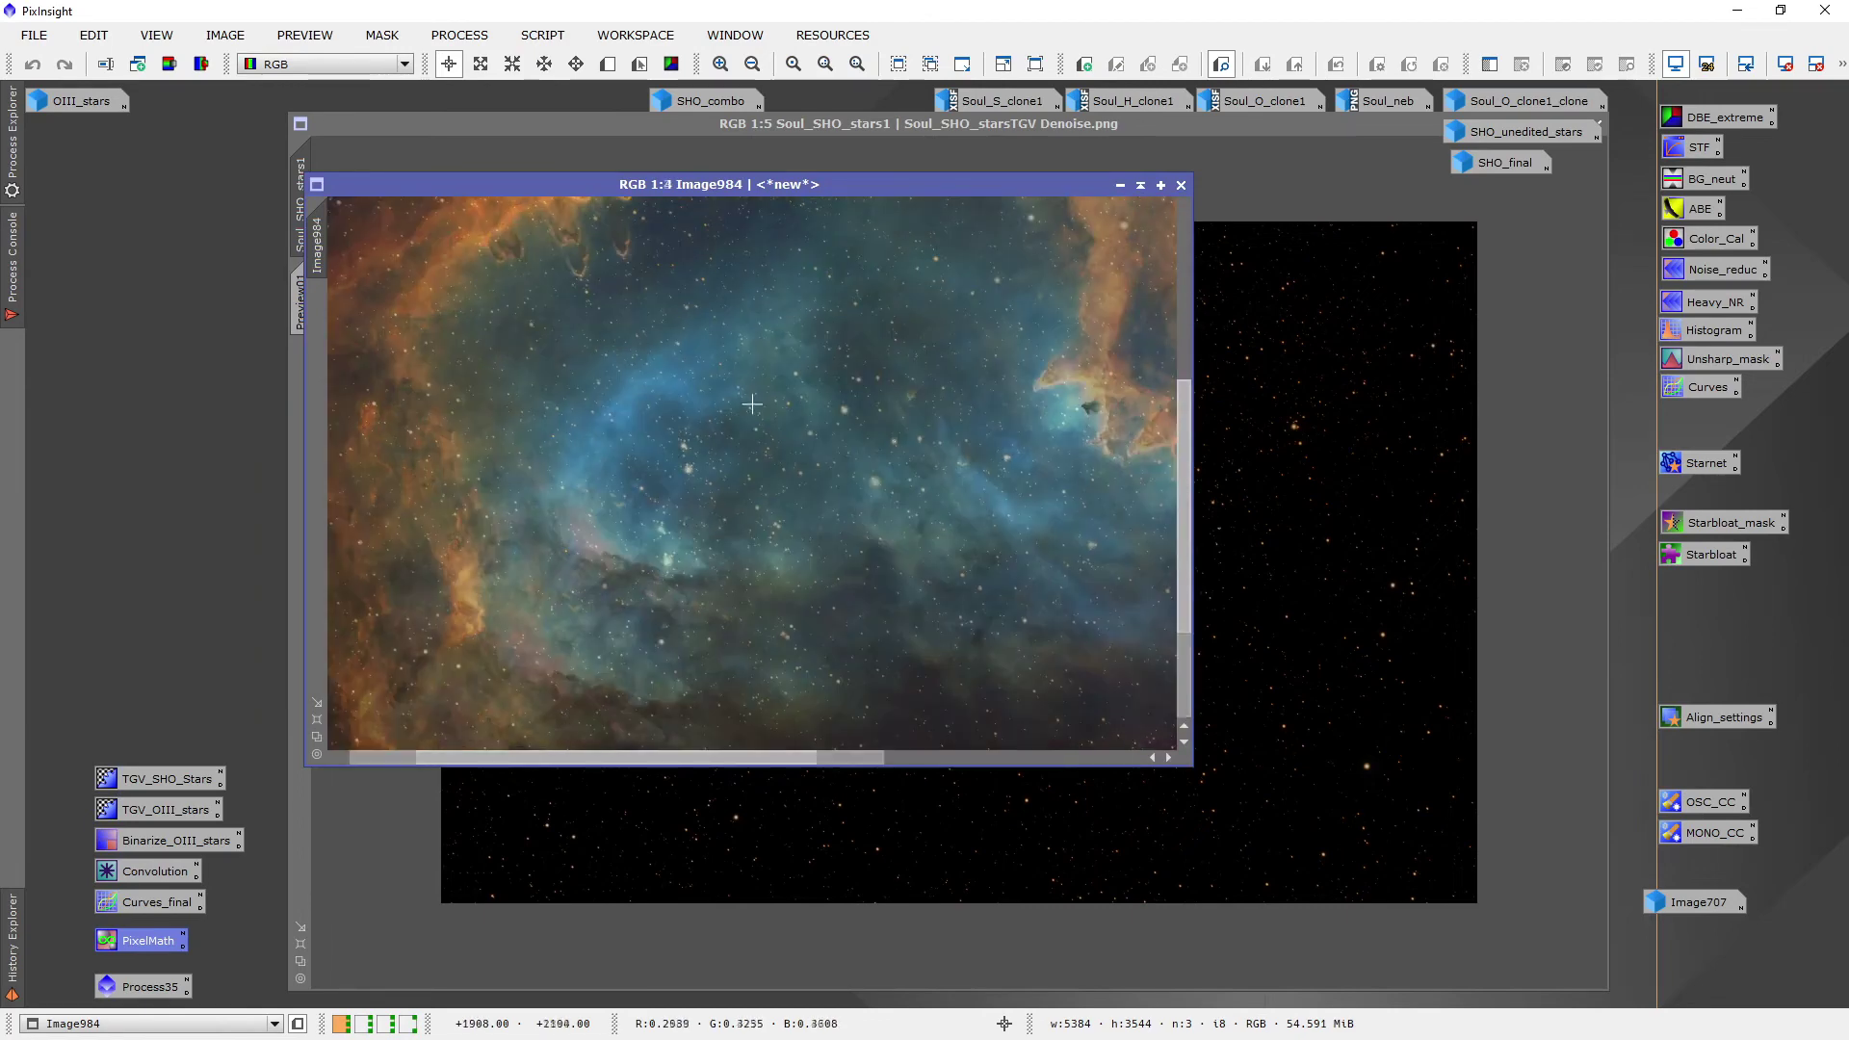
Examine the star colours and halos at several magnifications across the blue and orange nebula regions of the combined image
scroll(821, 500, "up", 1)
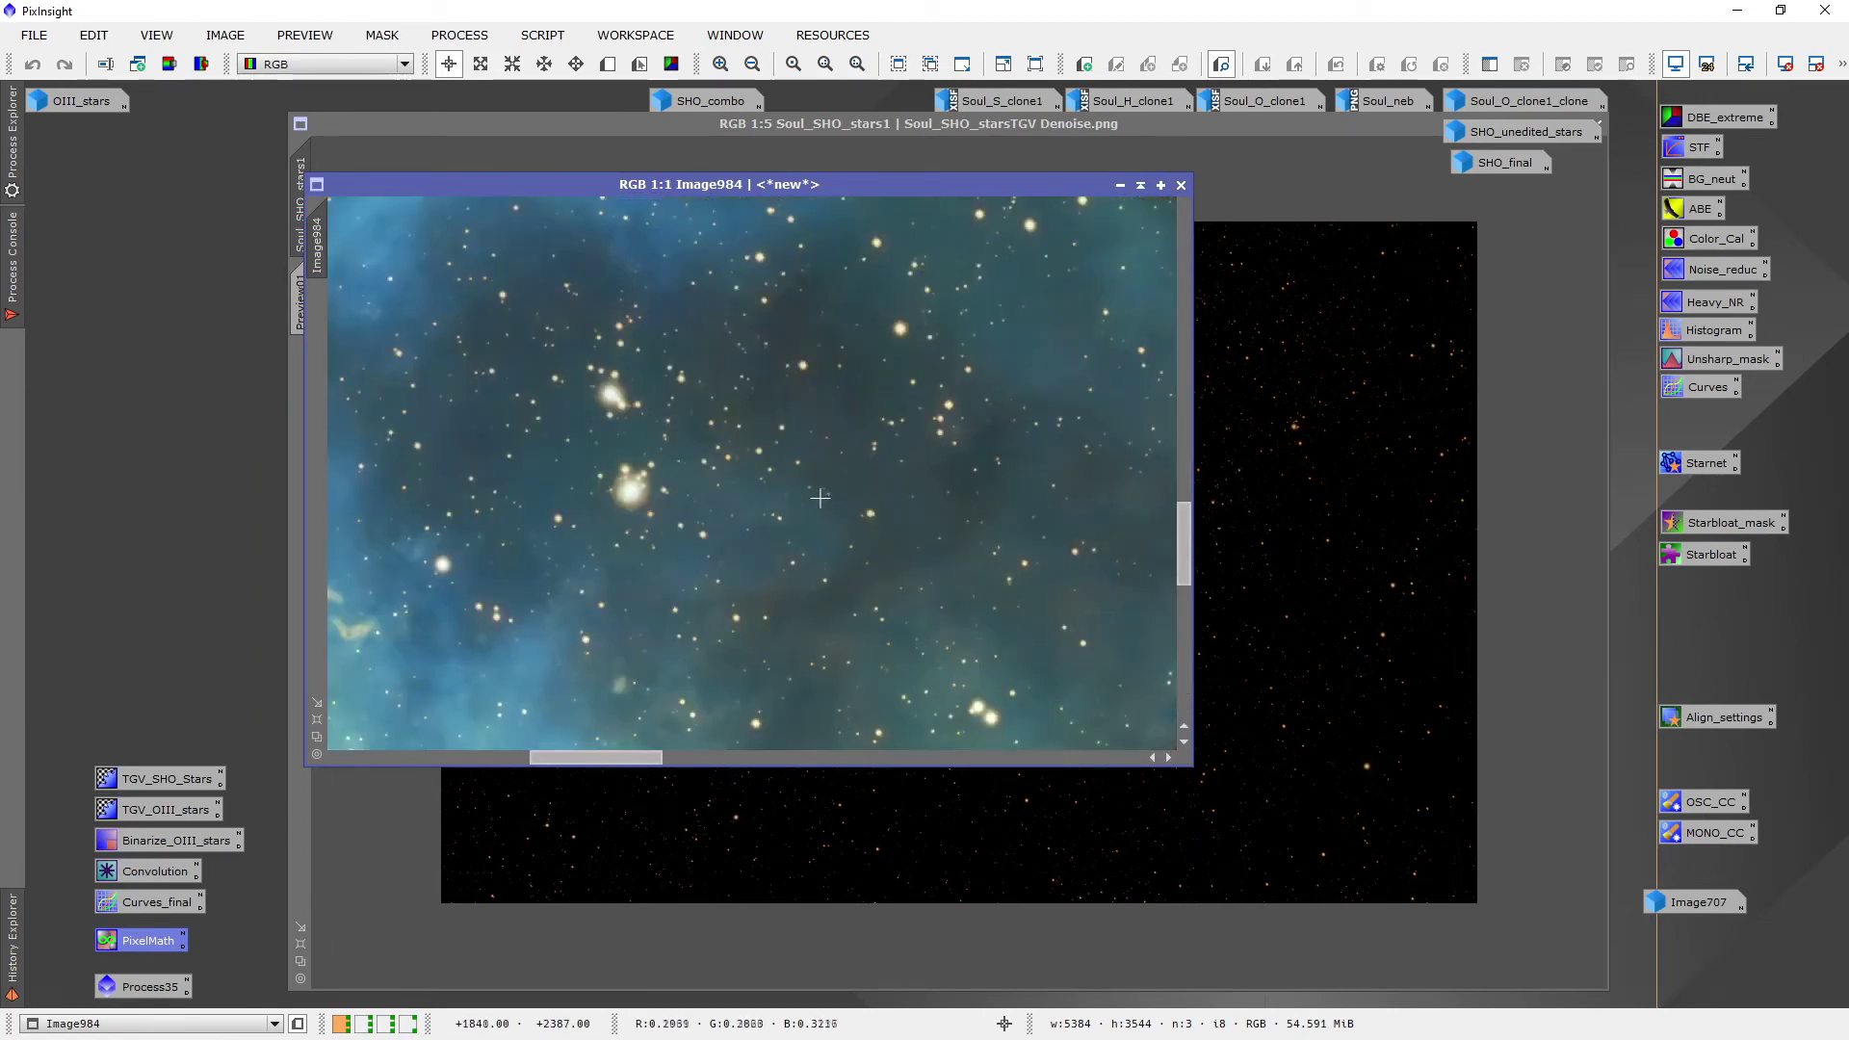
scroll(901, 464, "up", 1)
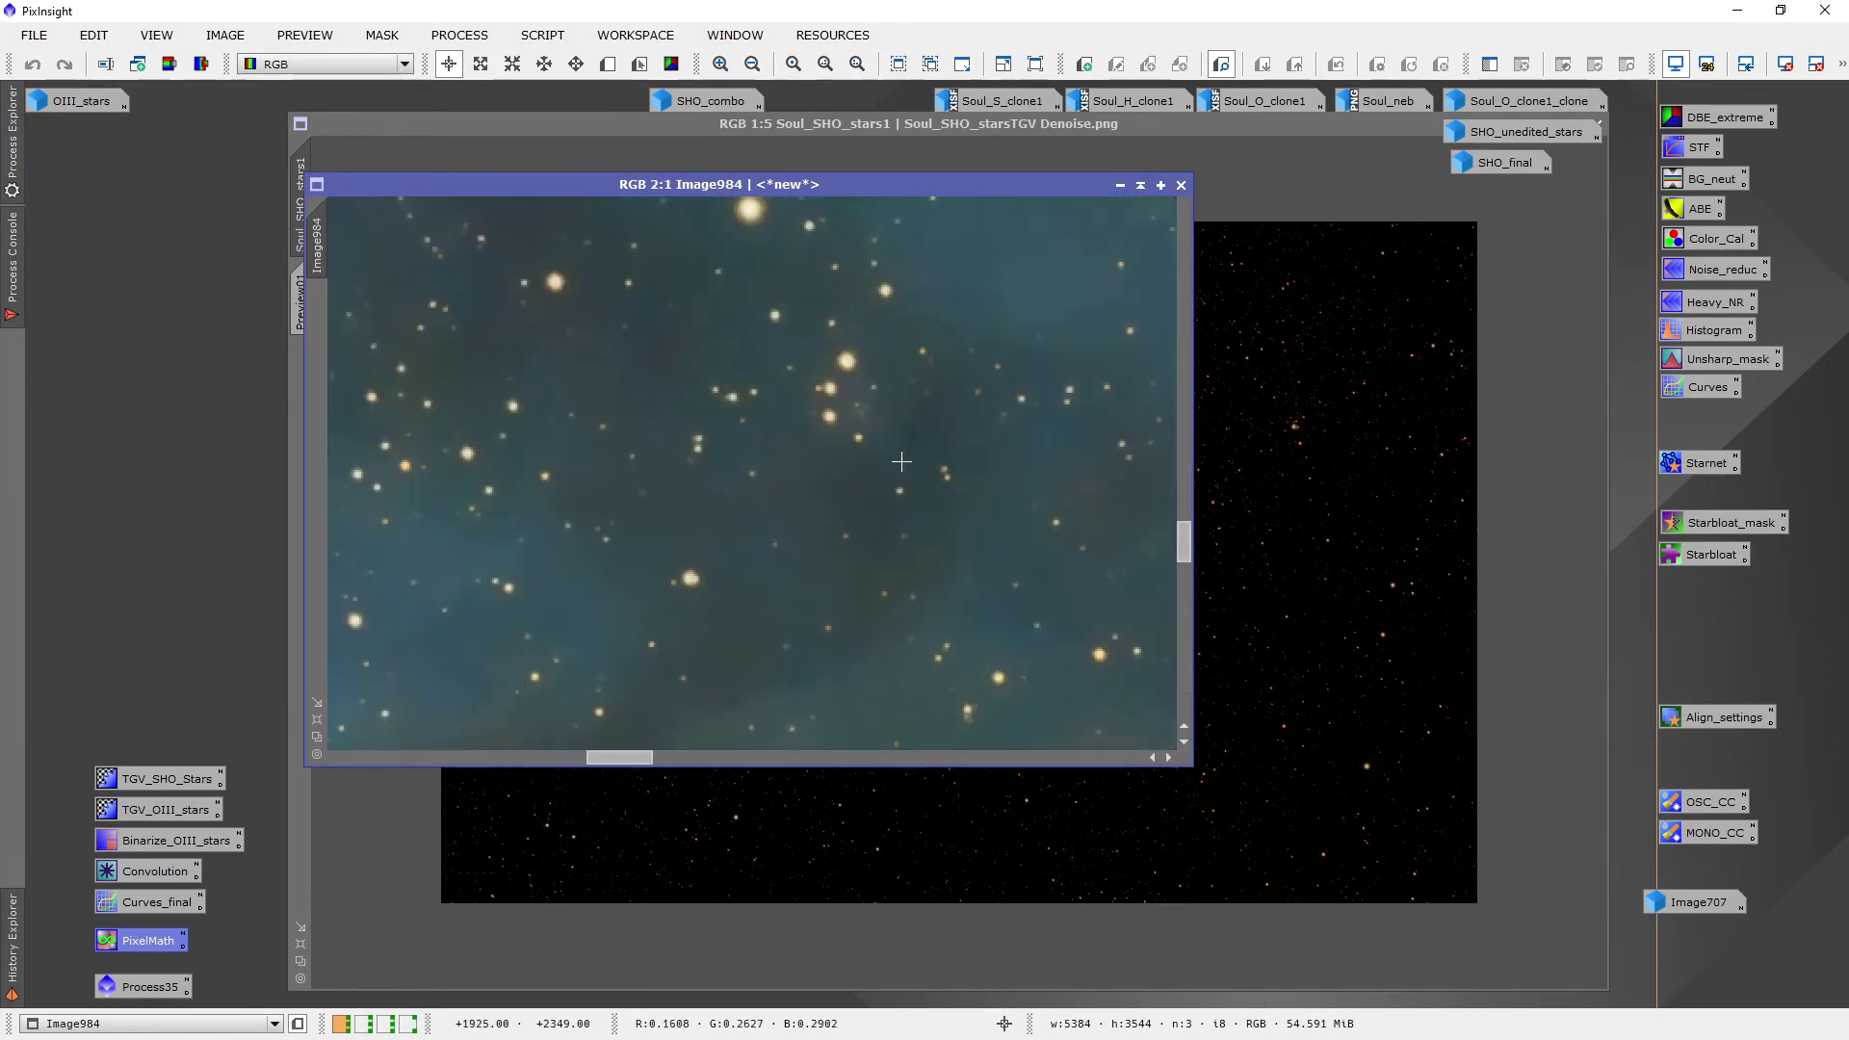
scroll(902, 462, "down", 4)
scroll(764, 409, "up", 3)
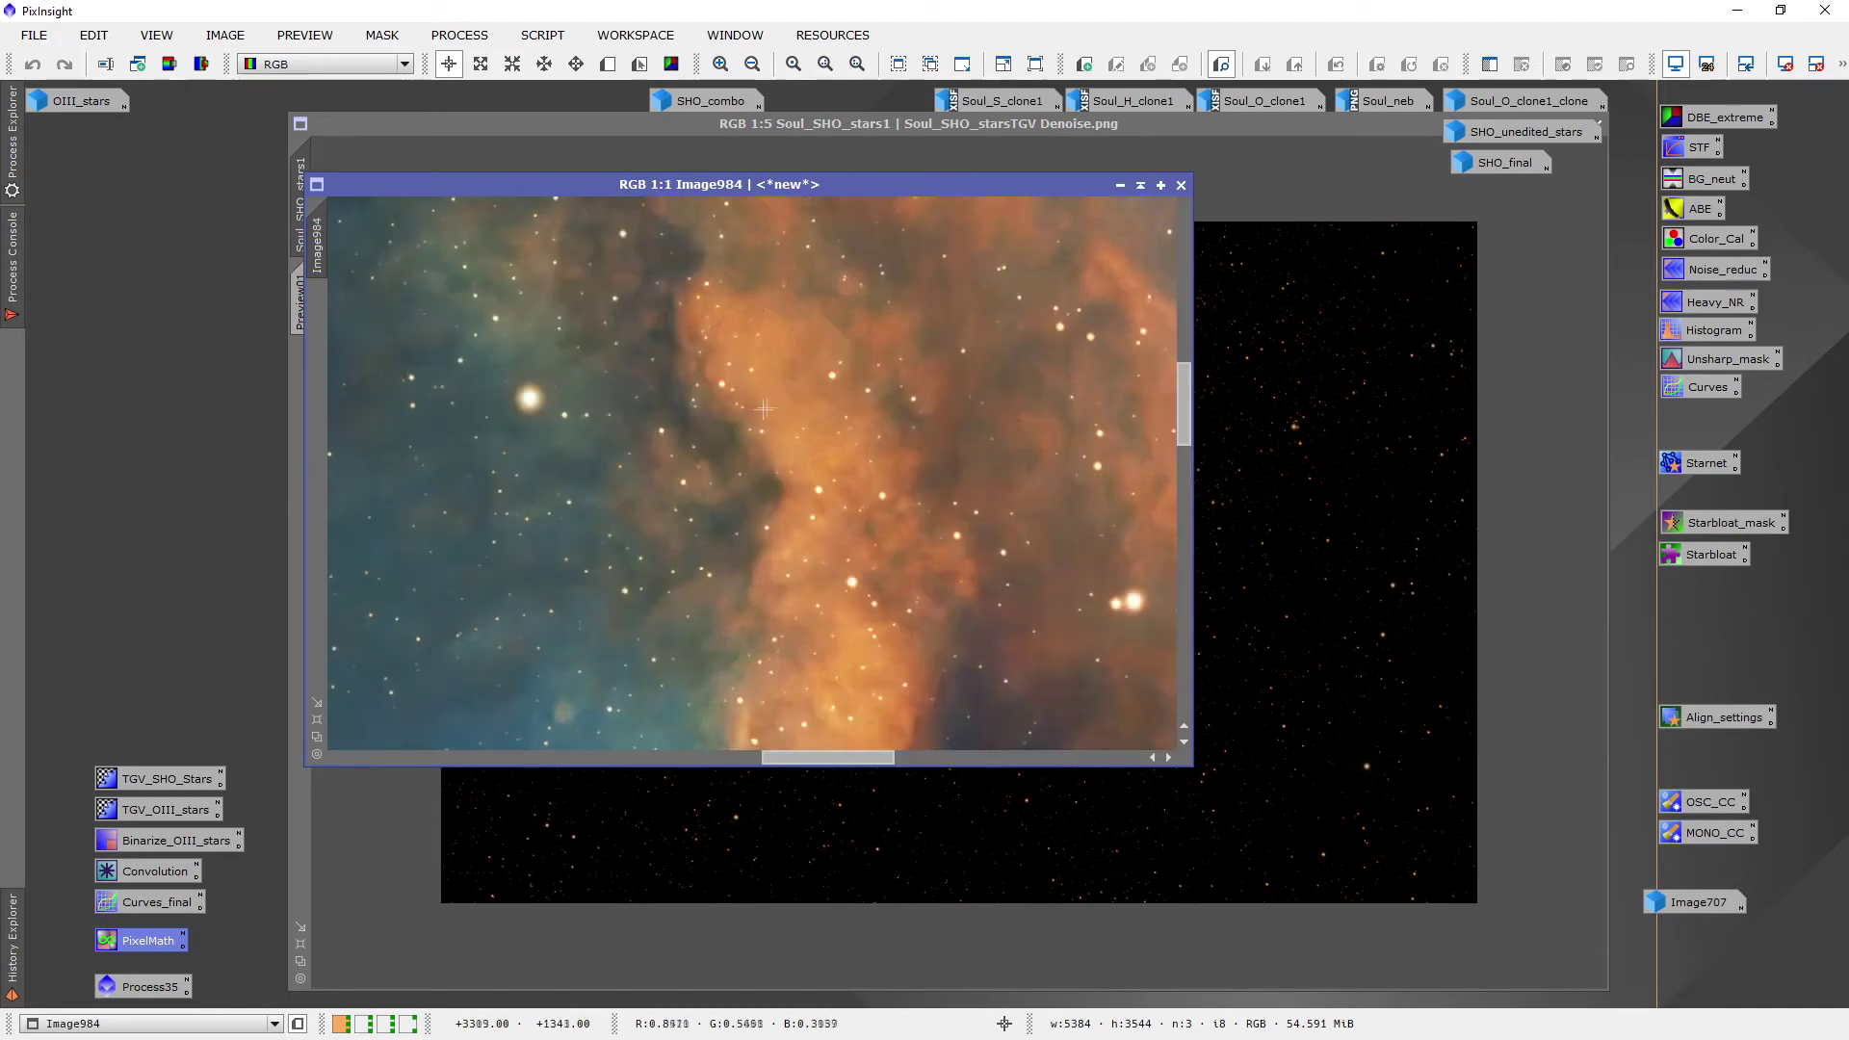
scroll(764, 409, "down", 1)
scroll(670, 370, "up", 1)
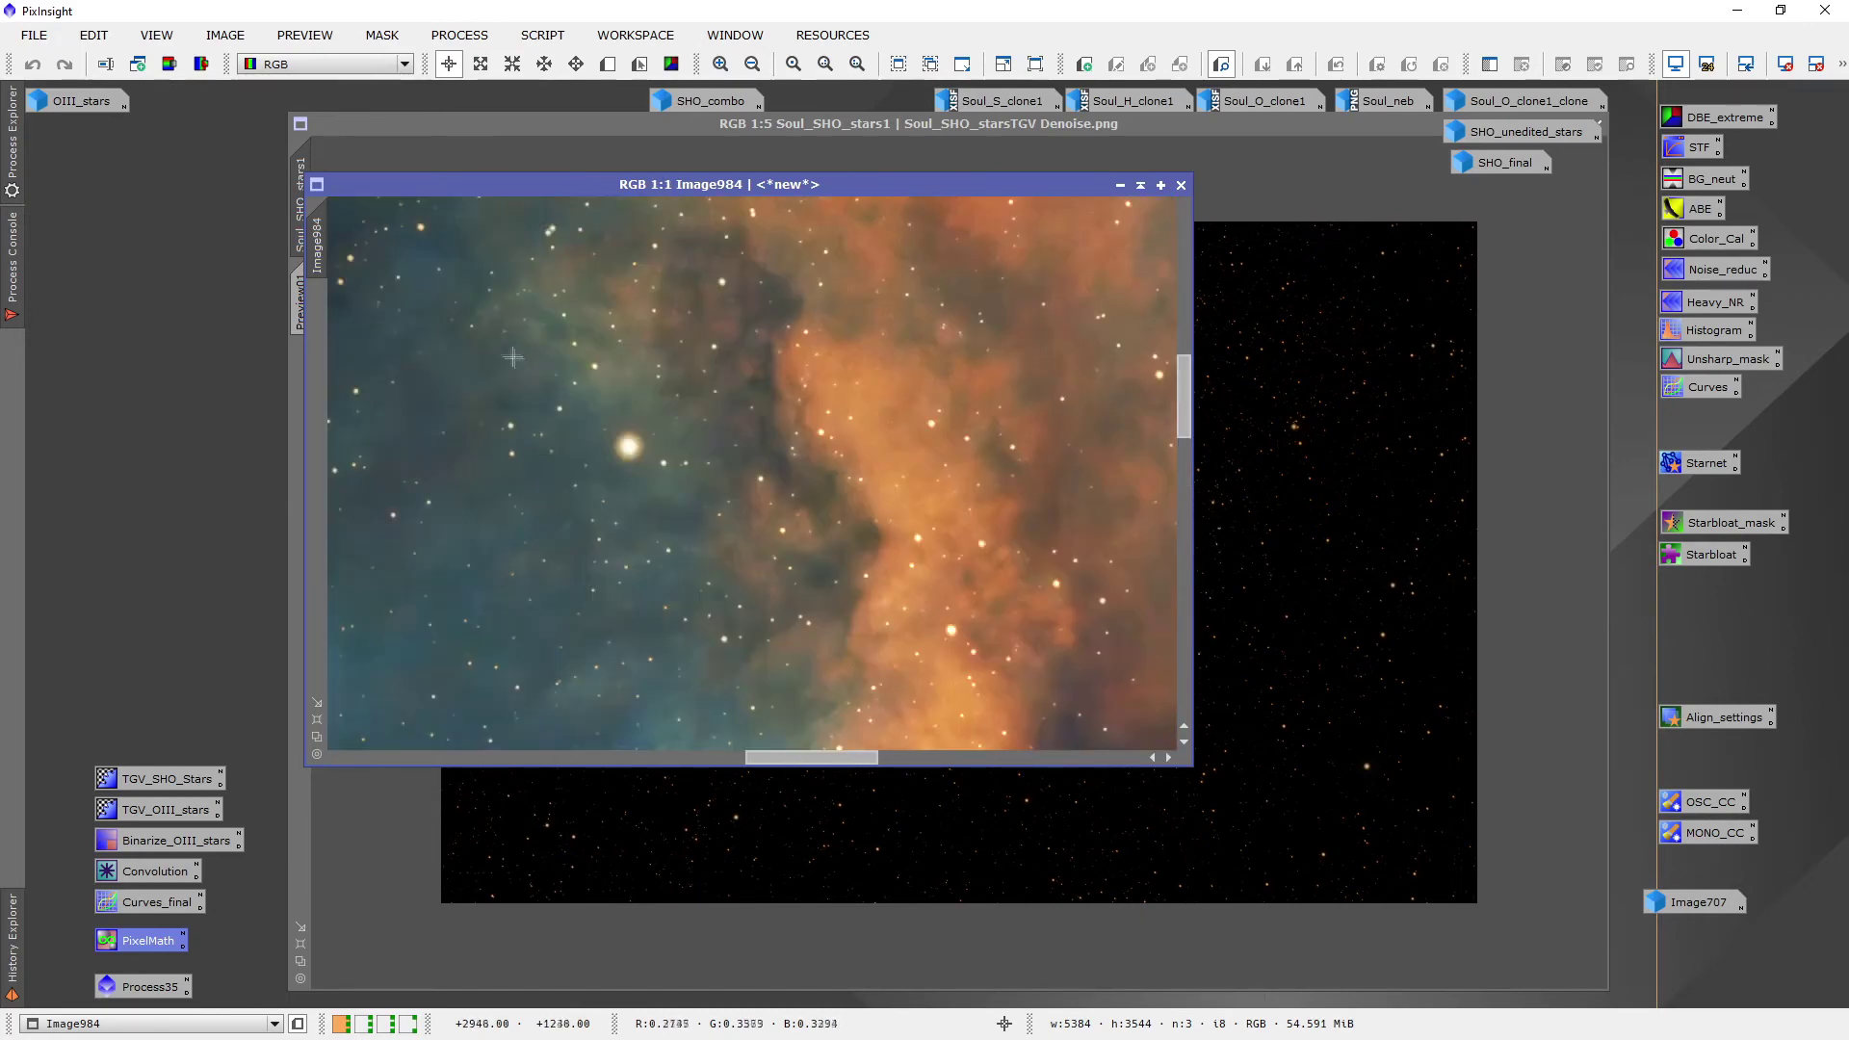
scroll(514, 357, "up", 2)
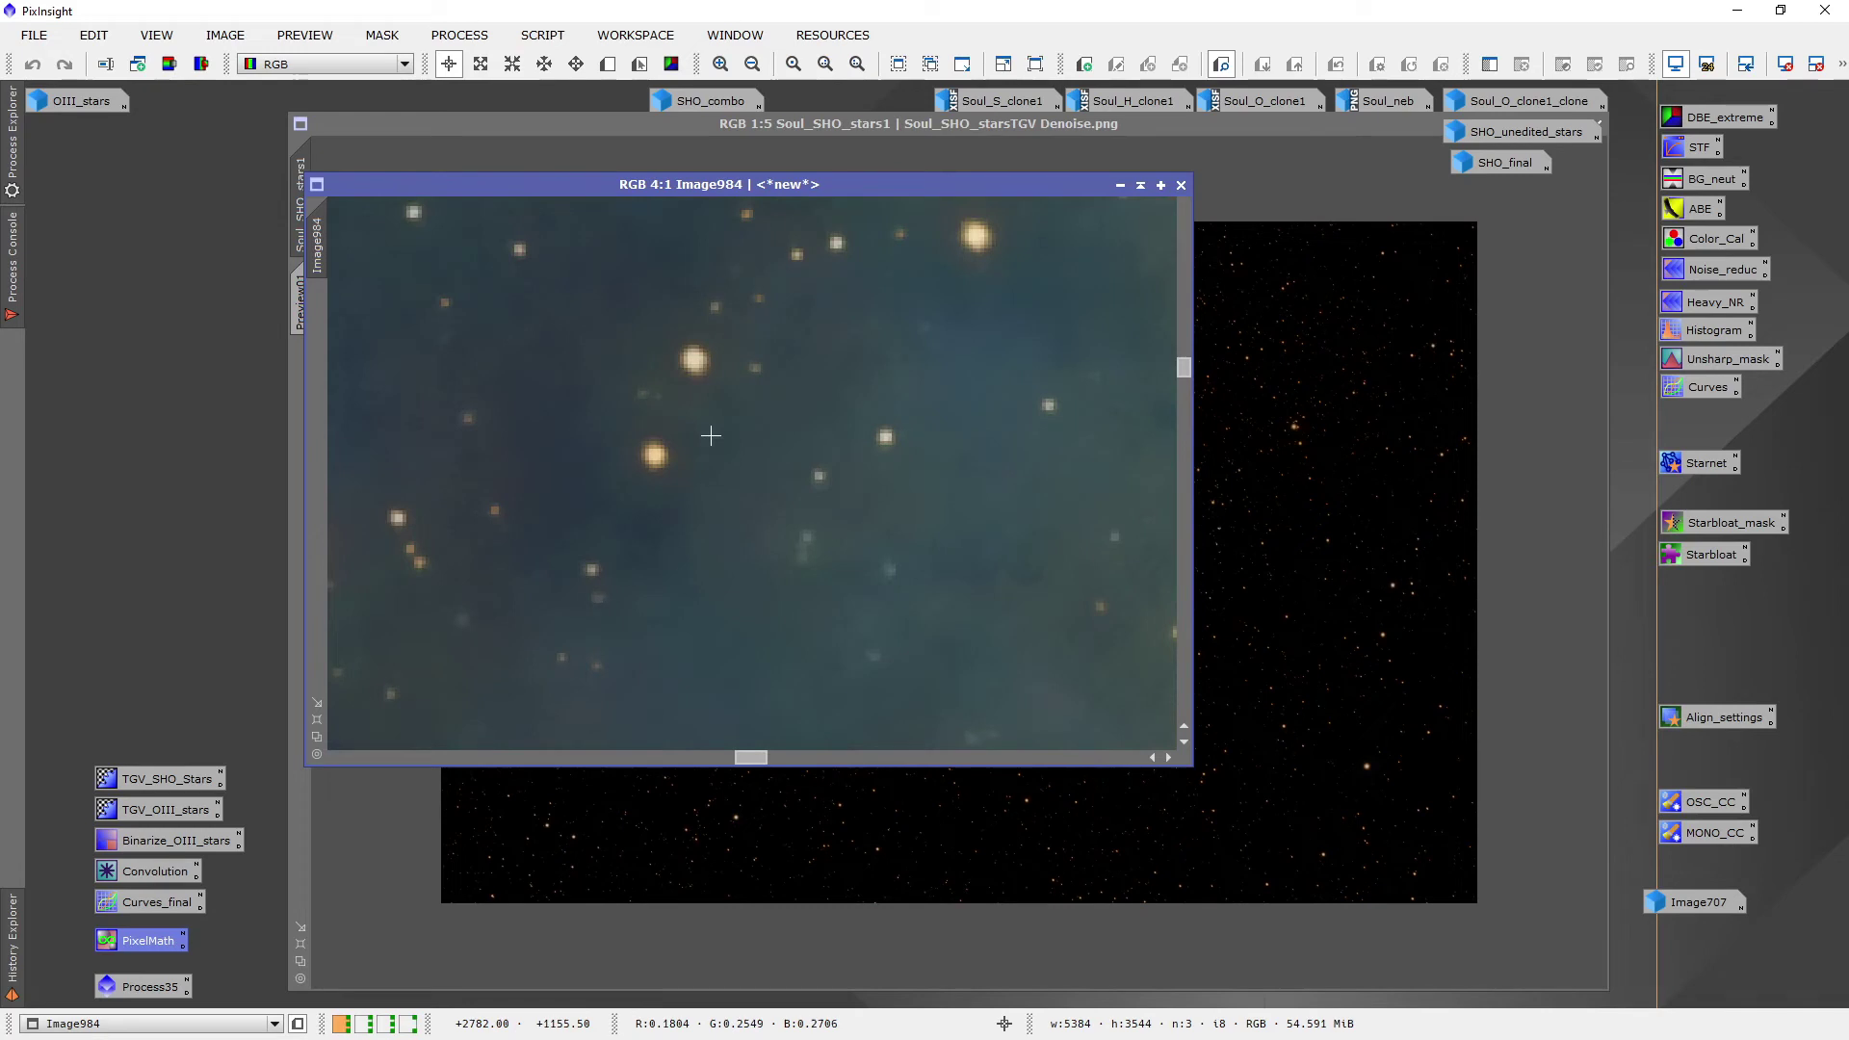
scroll(706, 456, "down", 2)
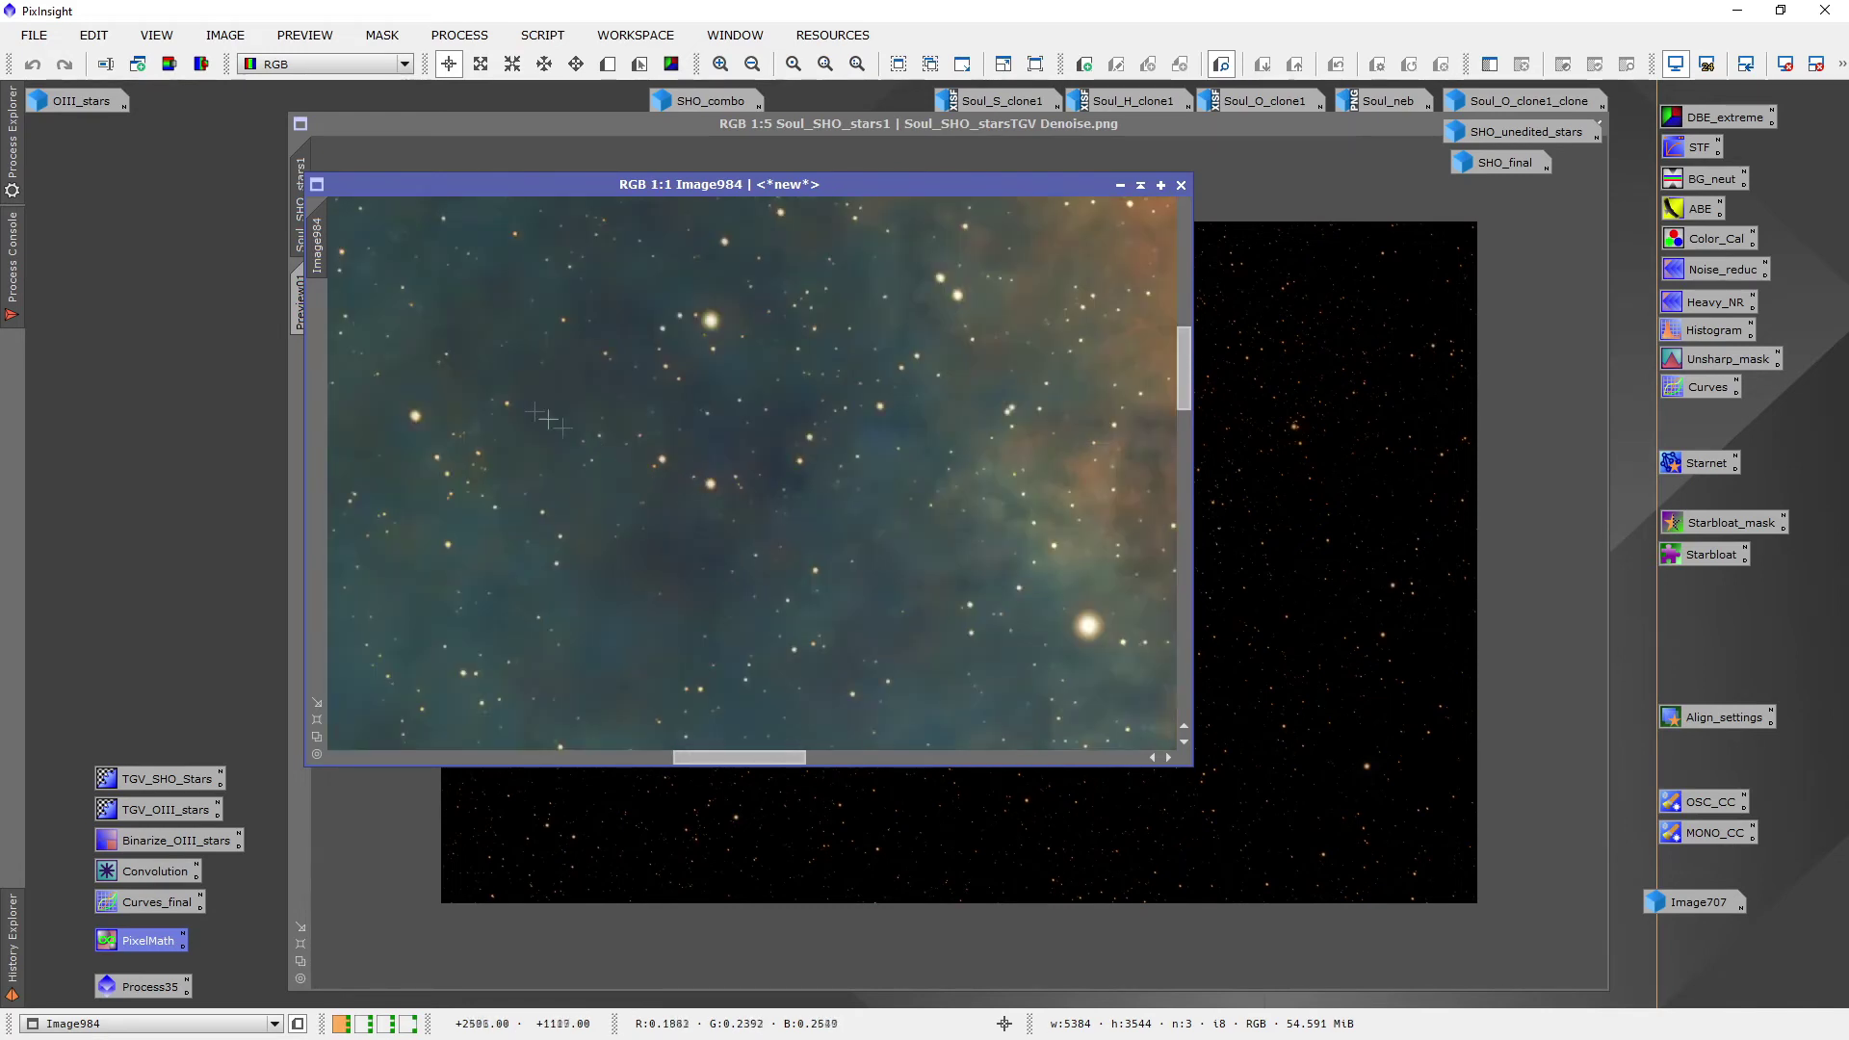
scroll(500, 419, "up", 1)
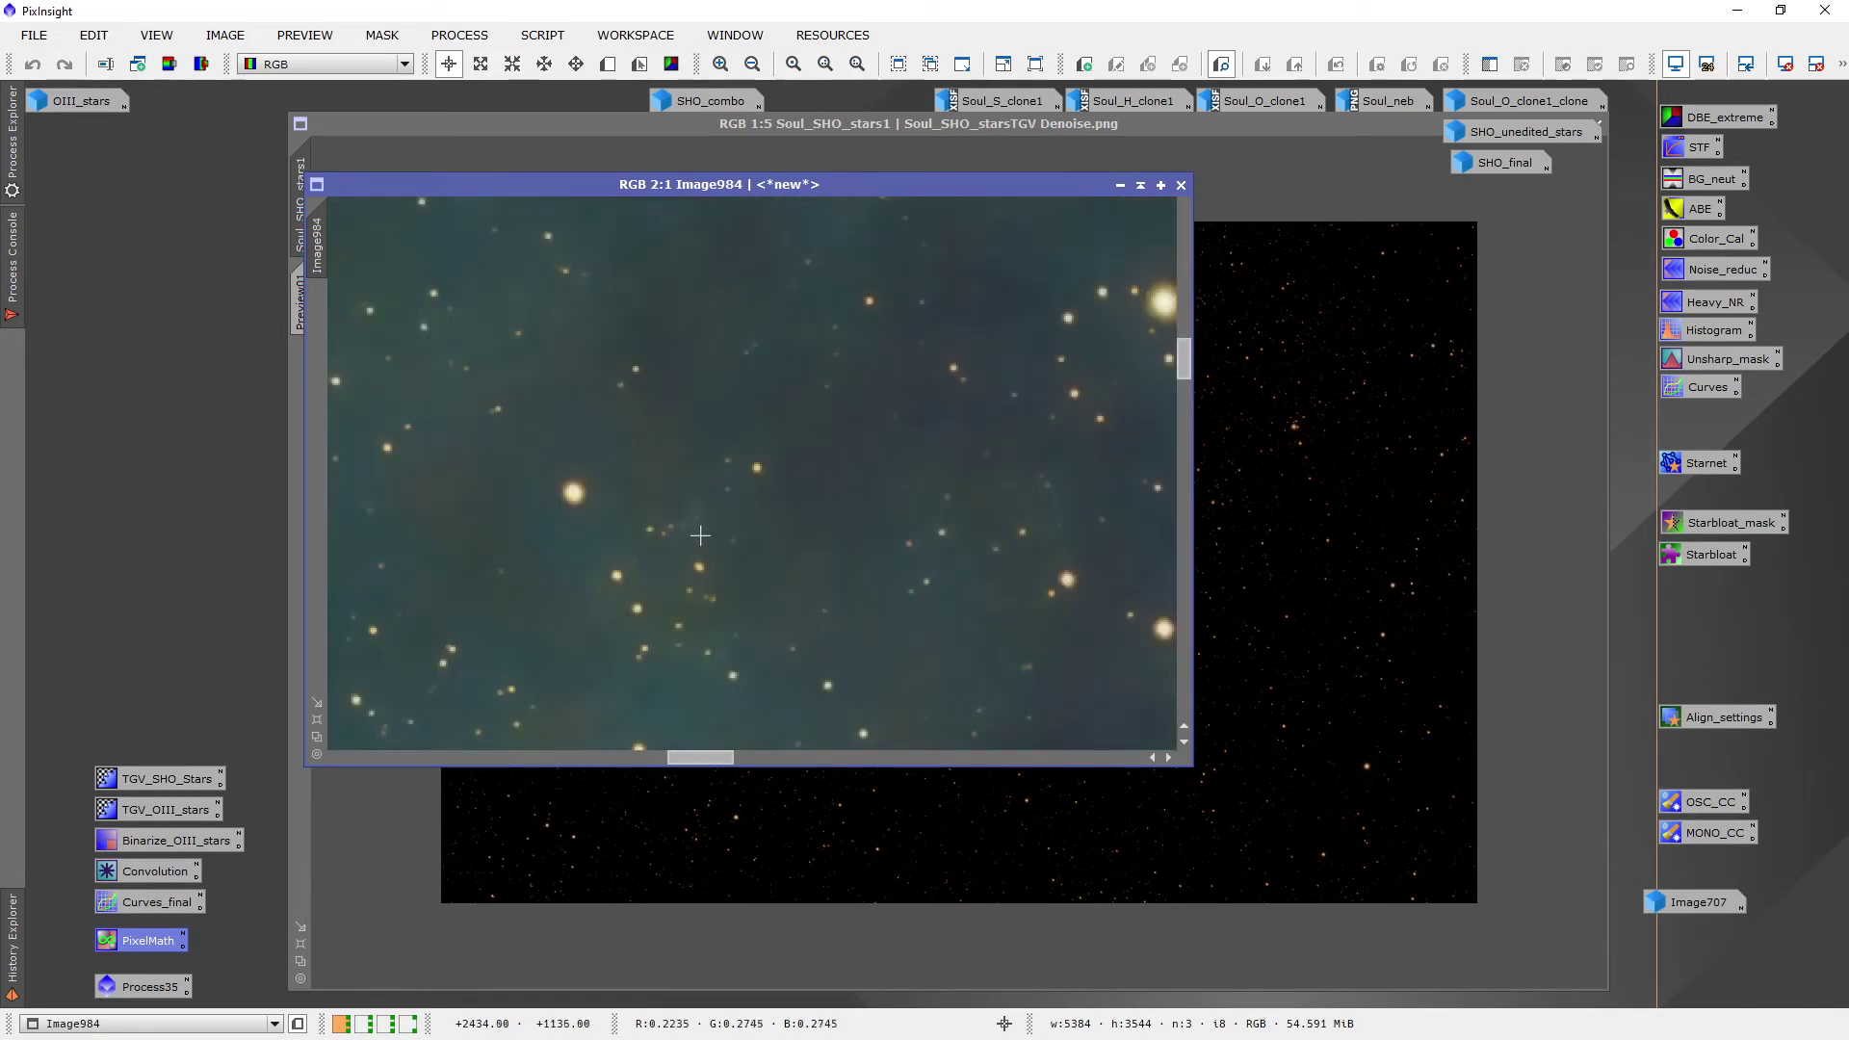
scroll(663, 552, "down", 8)
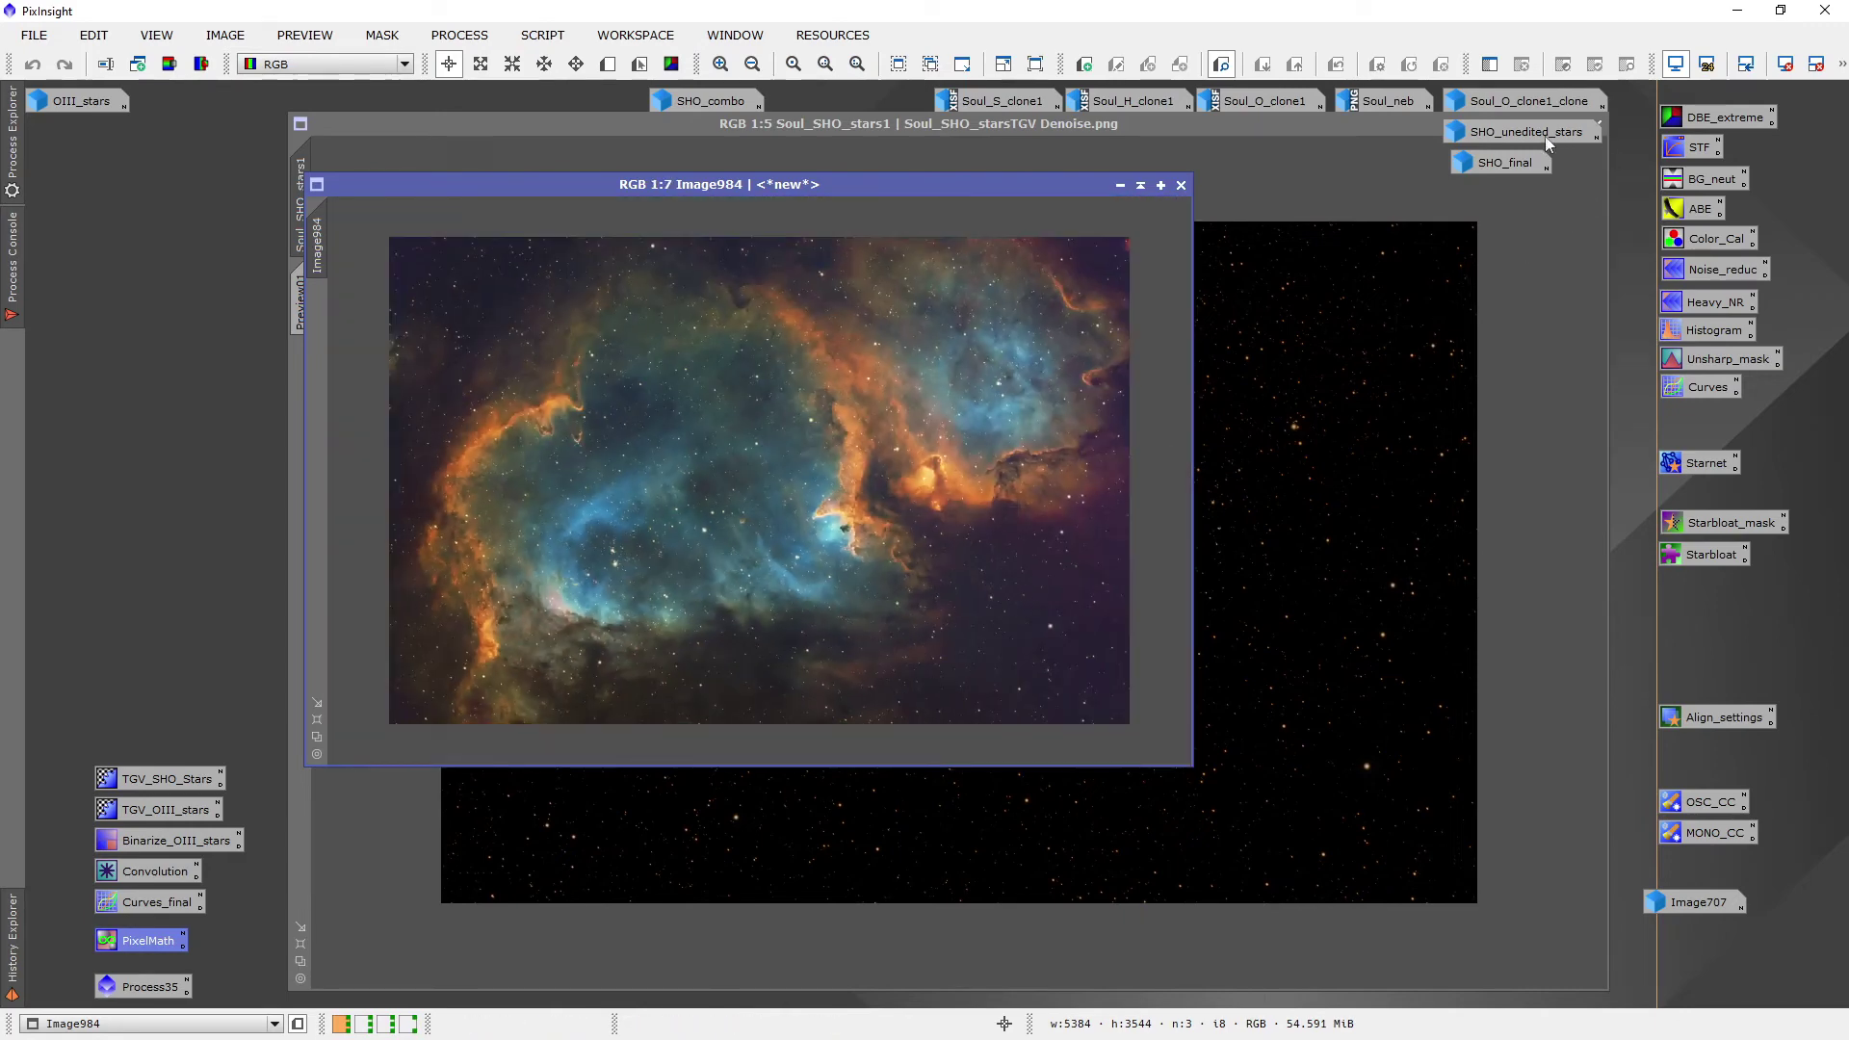
Open SHO_unedited_stars, examine its stars close up for comparison, and minimise both it and Soul_SHO_stars1
double_click(1543, 133)
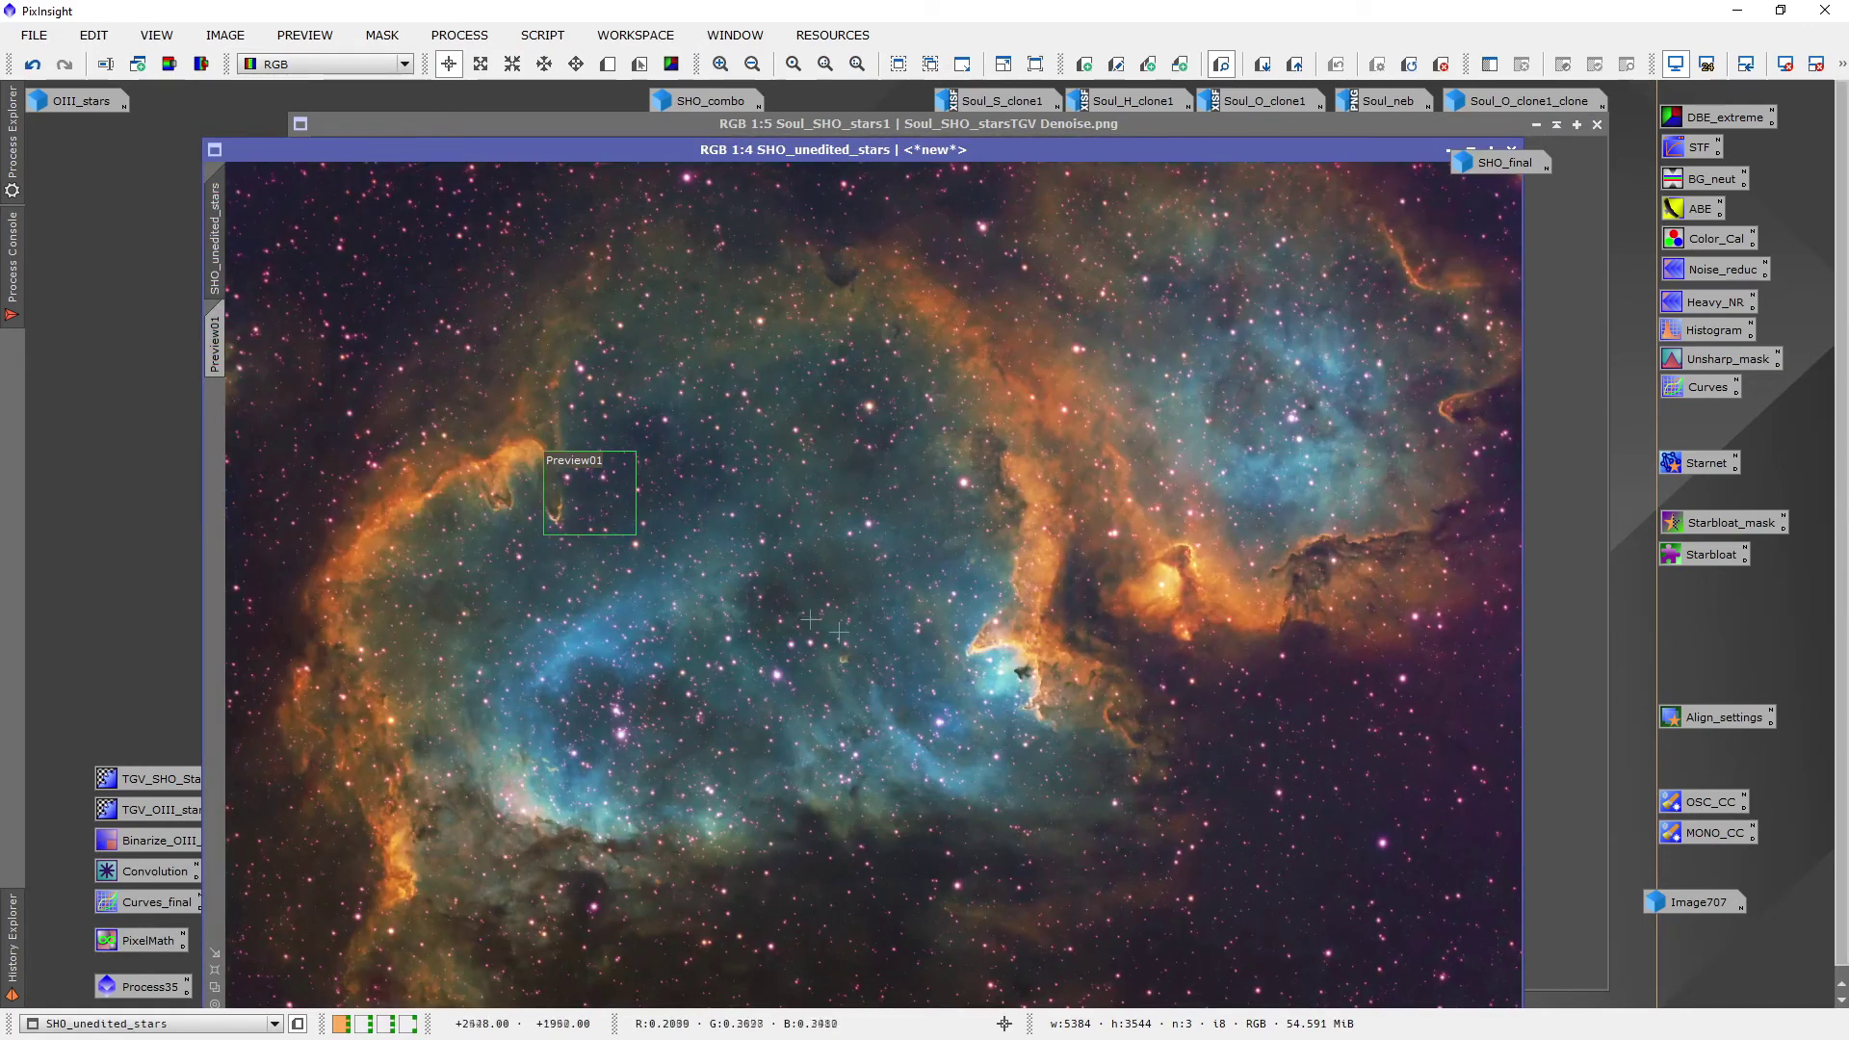
scroll(736, 562, "up", 4)
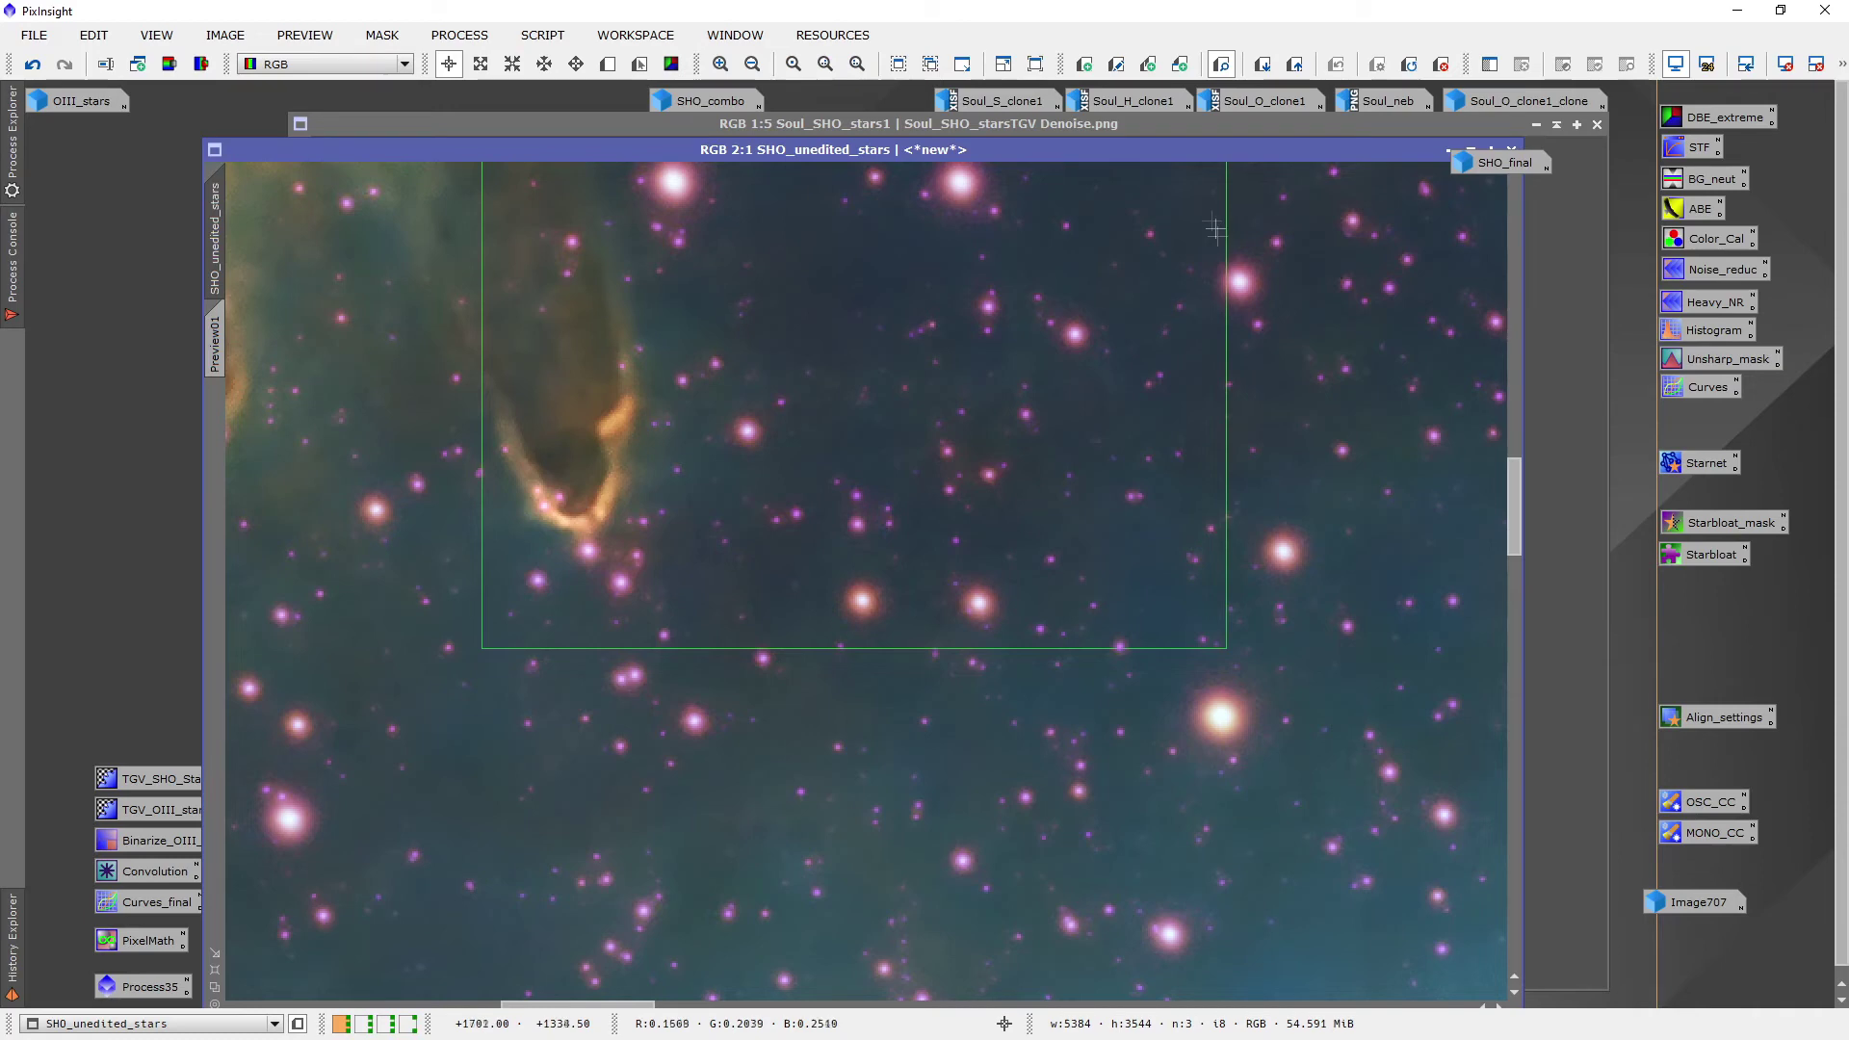
left_click(1122, 128)
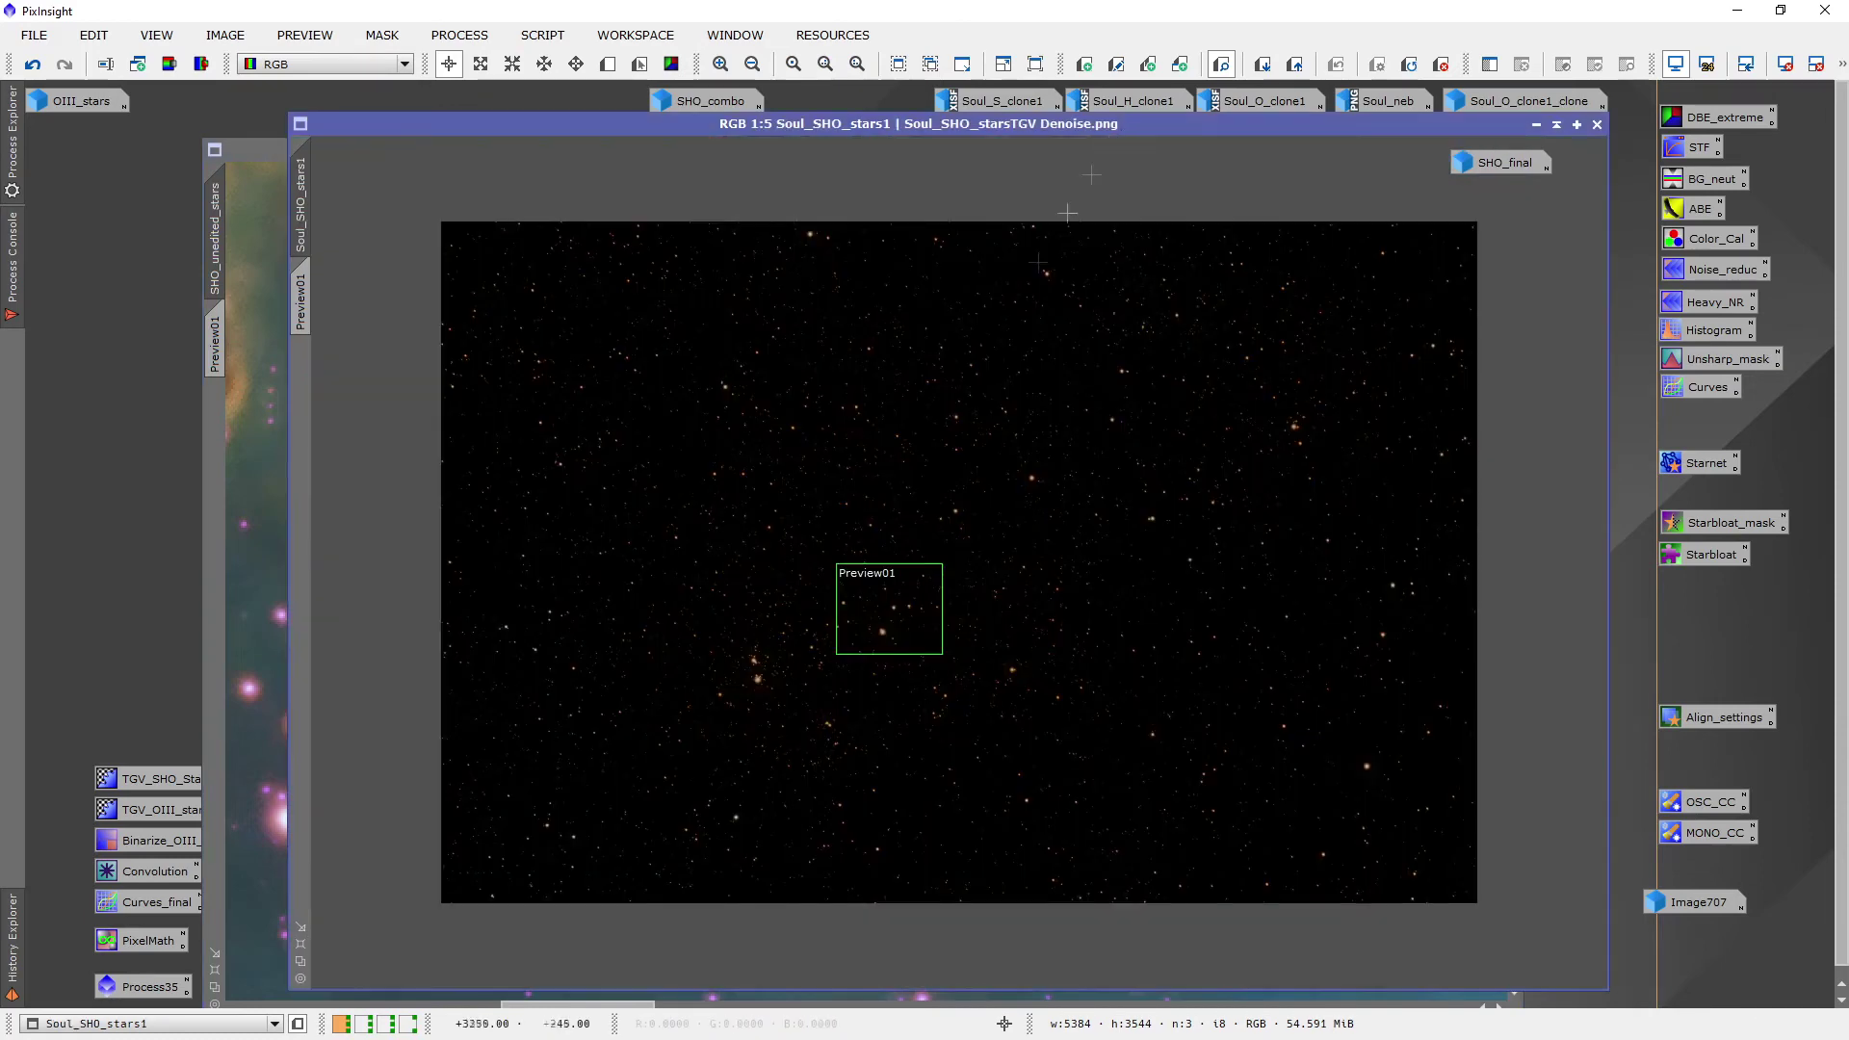
left_click(1536, 126)
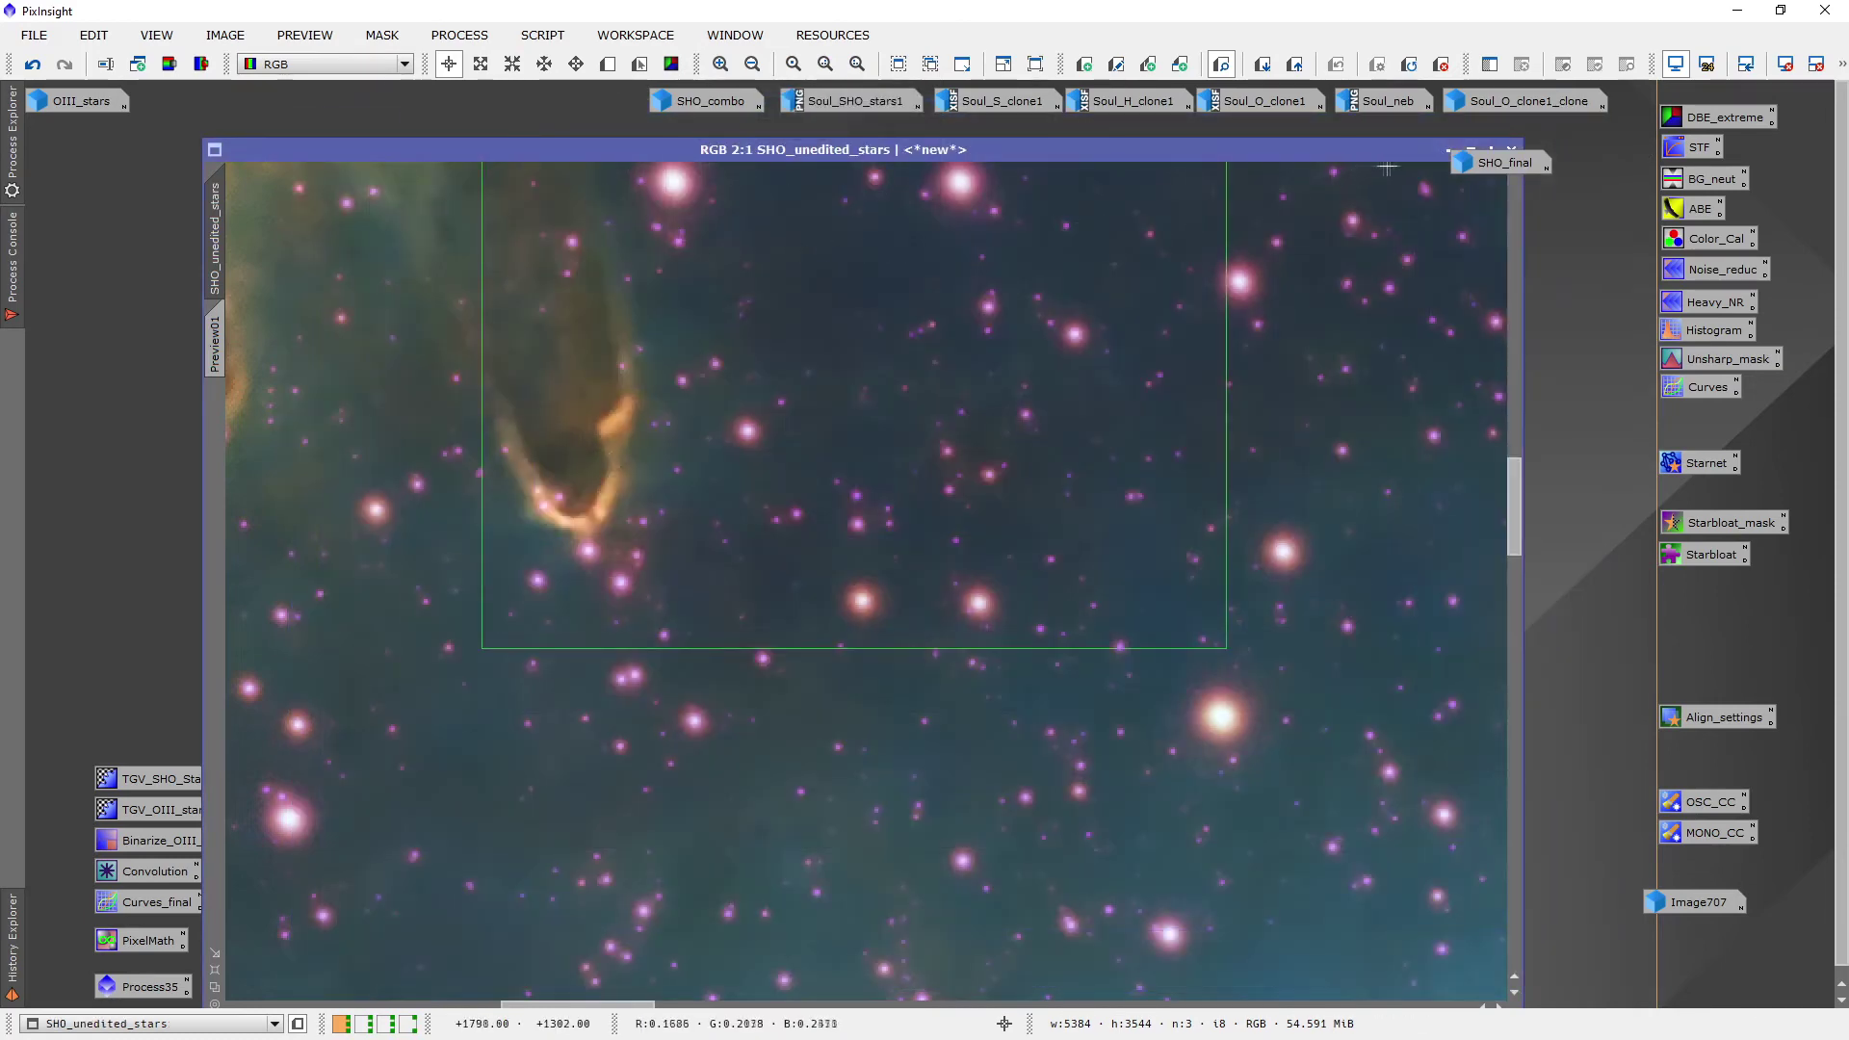
left_click_drag(1455, 153, 1356, 149)
left_click(1354, 149)
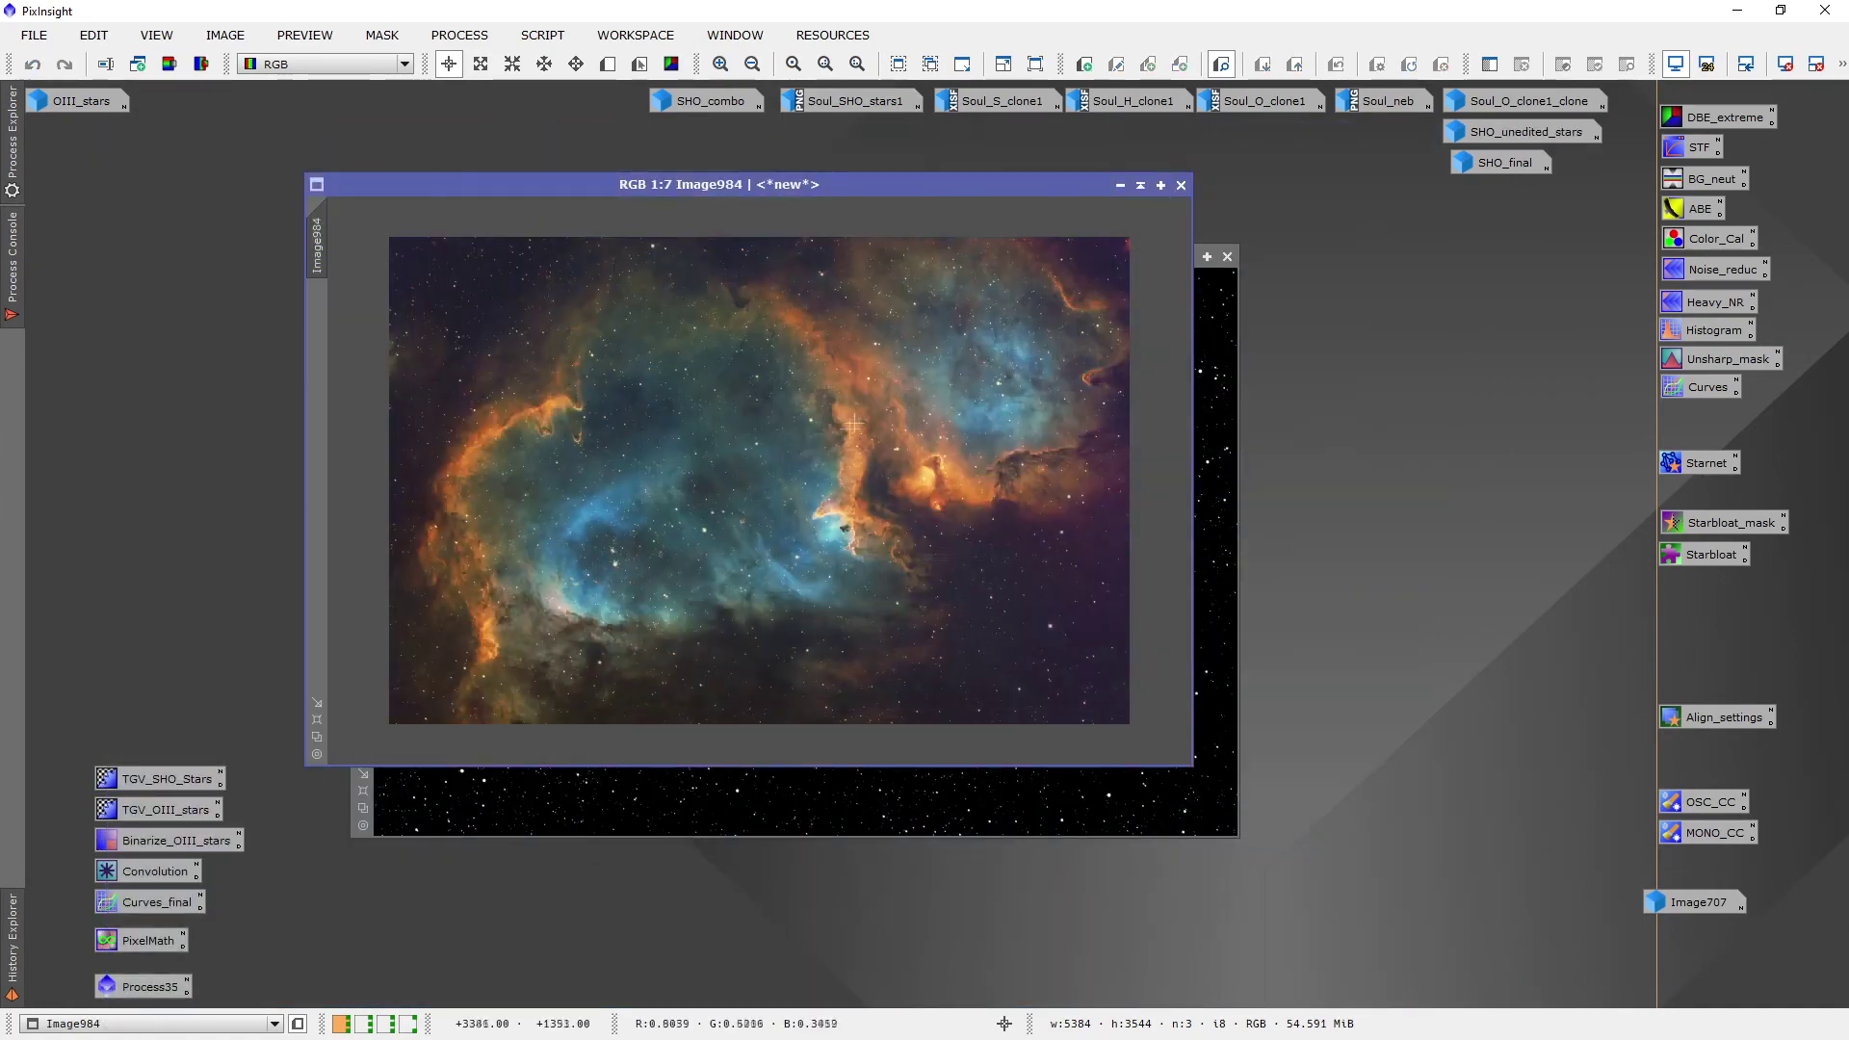
Enlarge the combined image's window and examine its stars around the orange ridge and the dark central nebula
left_click(316, 721)
scroll(813, 502, "up", 2)
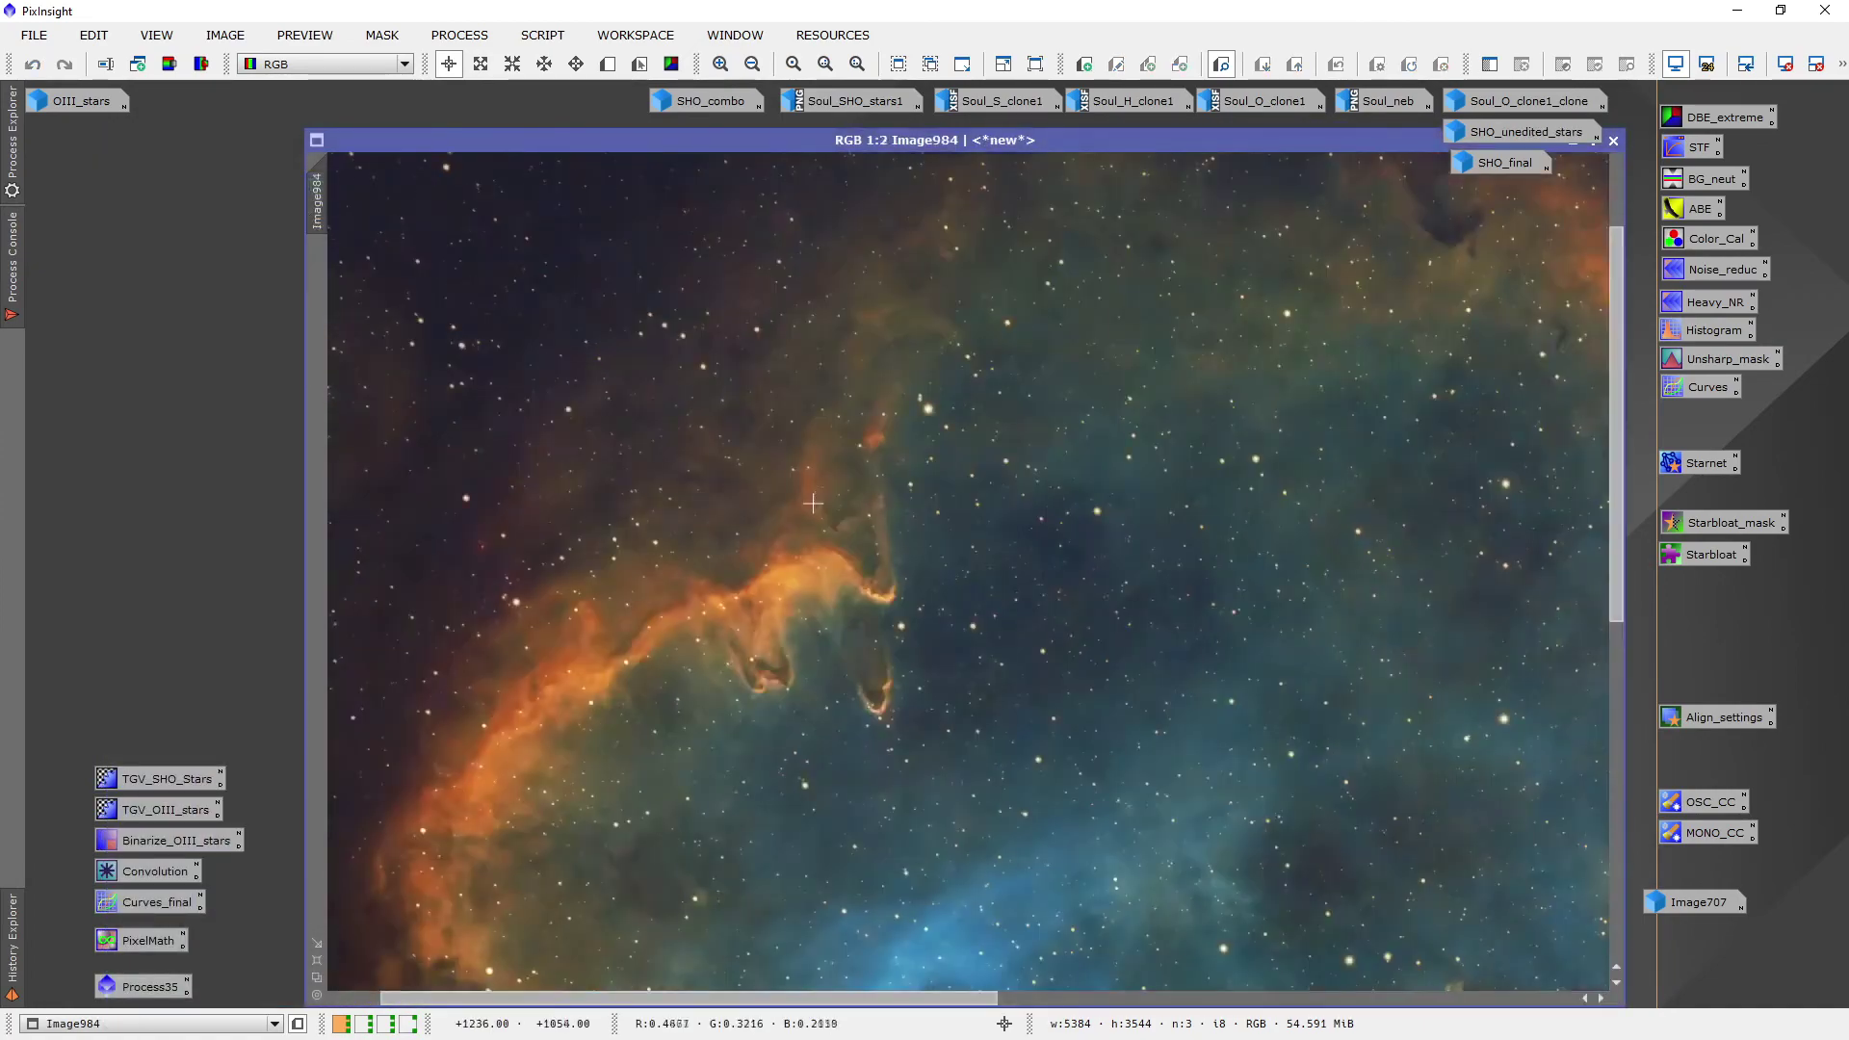
scroll(813, 503, "up", 1)
scroll(1207, 511, "up", 1)
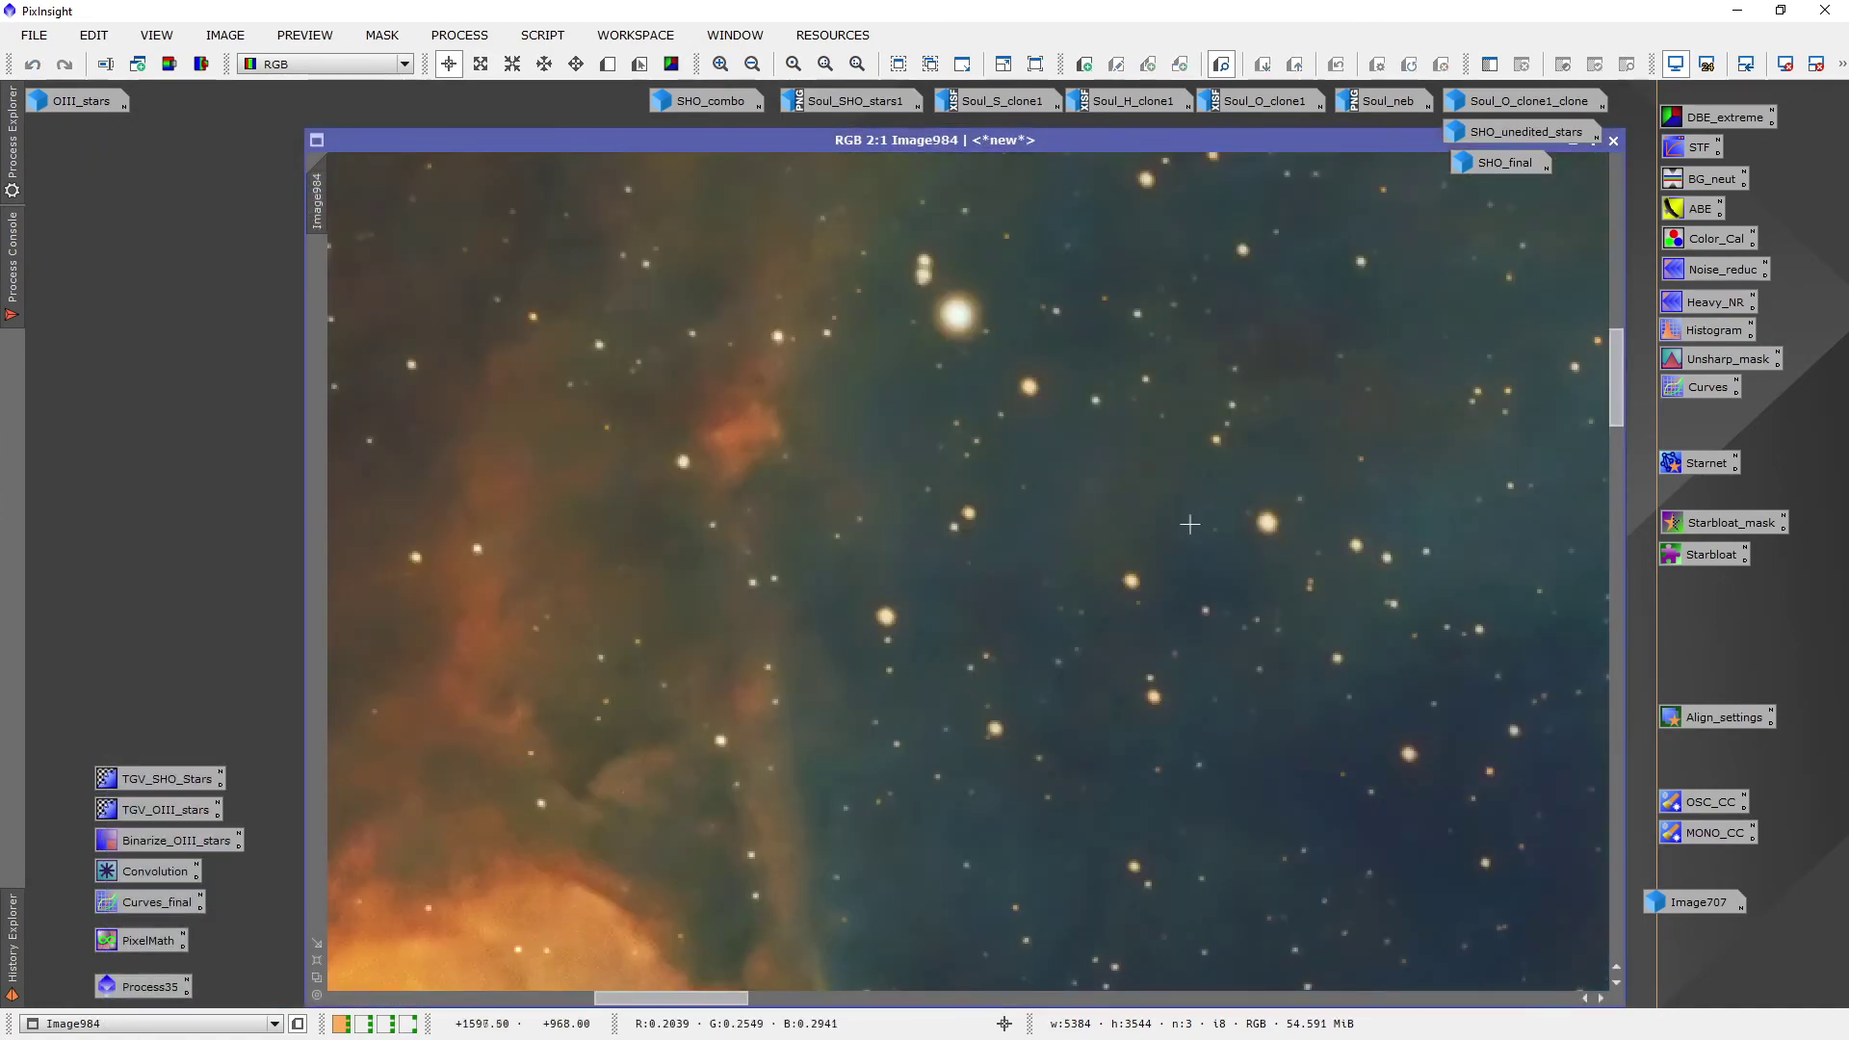
scroll(1188, 525, "down", 3)
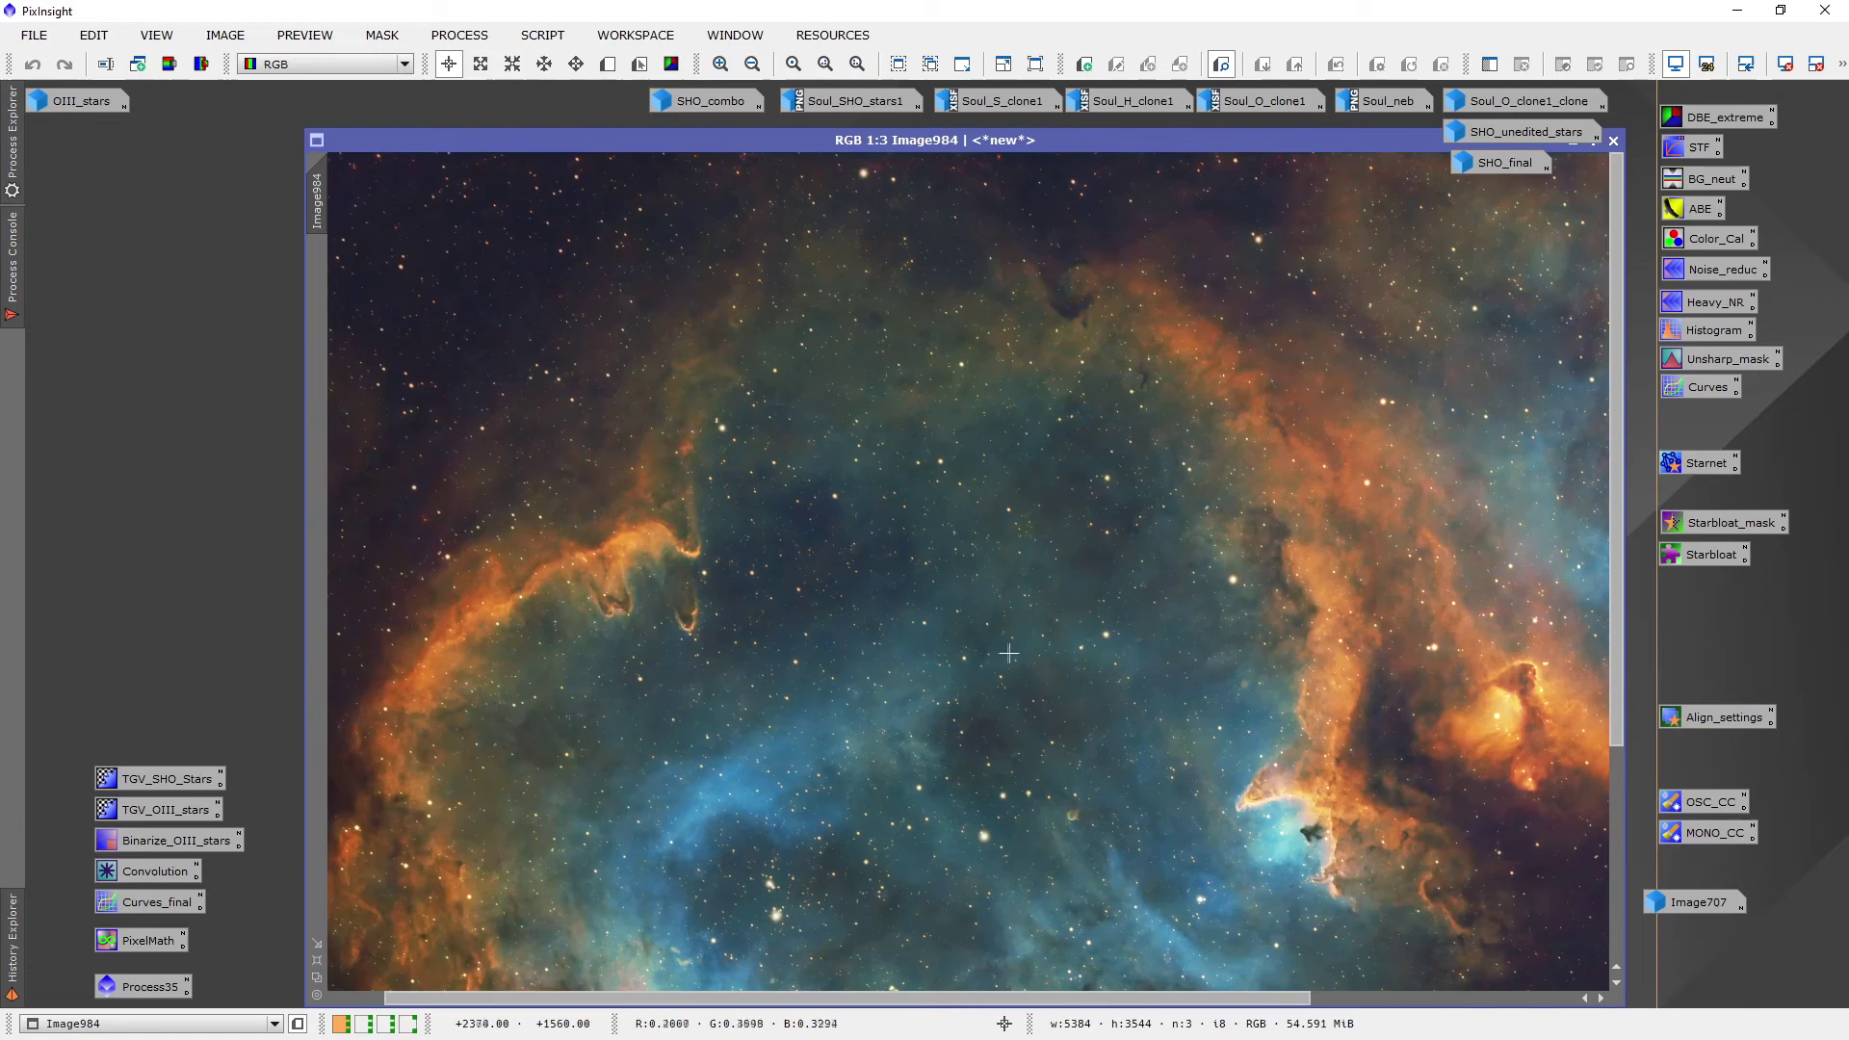
scroll(1029, 644, "up", 1)
scroll(997, 464, "up", 1)
scroll(943, 501, "down", 1)
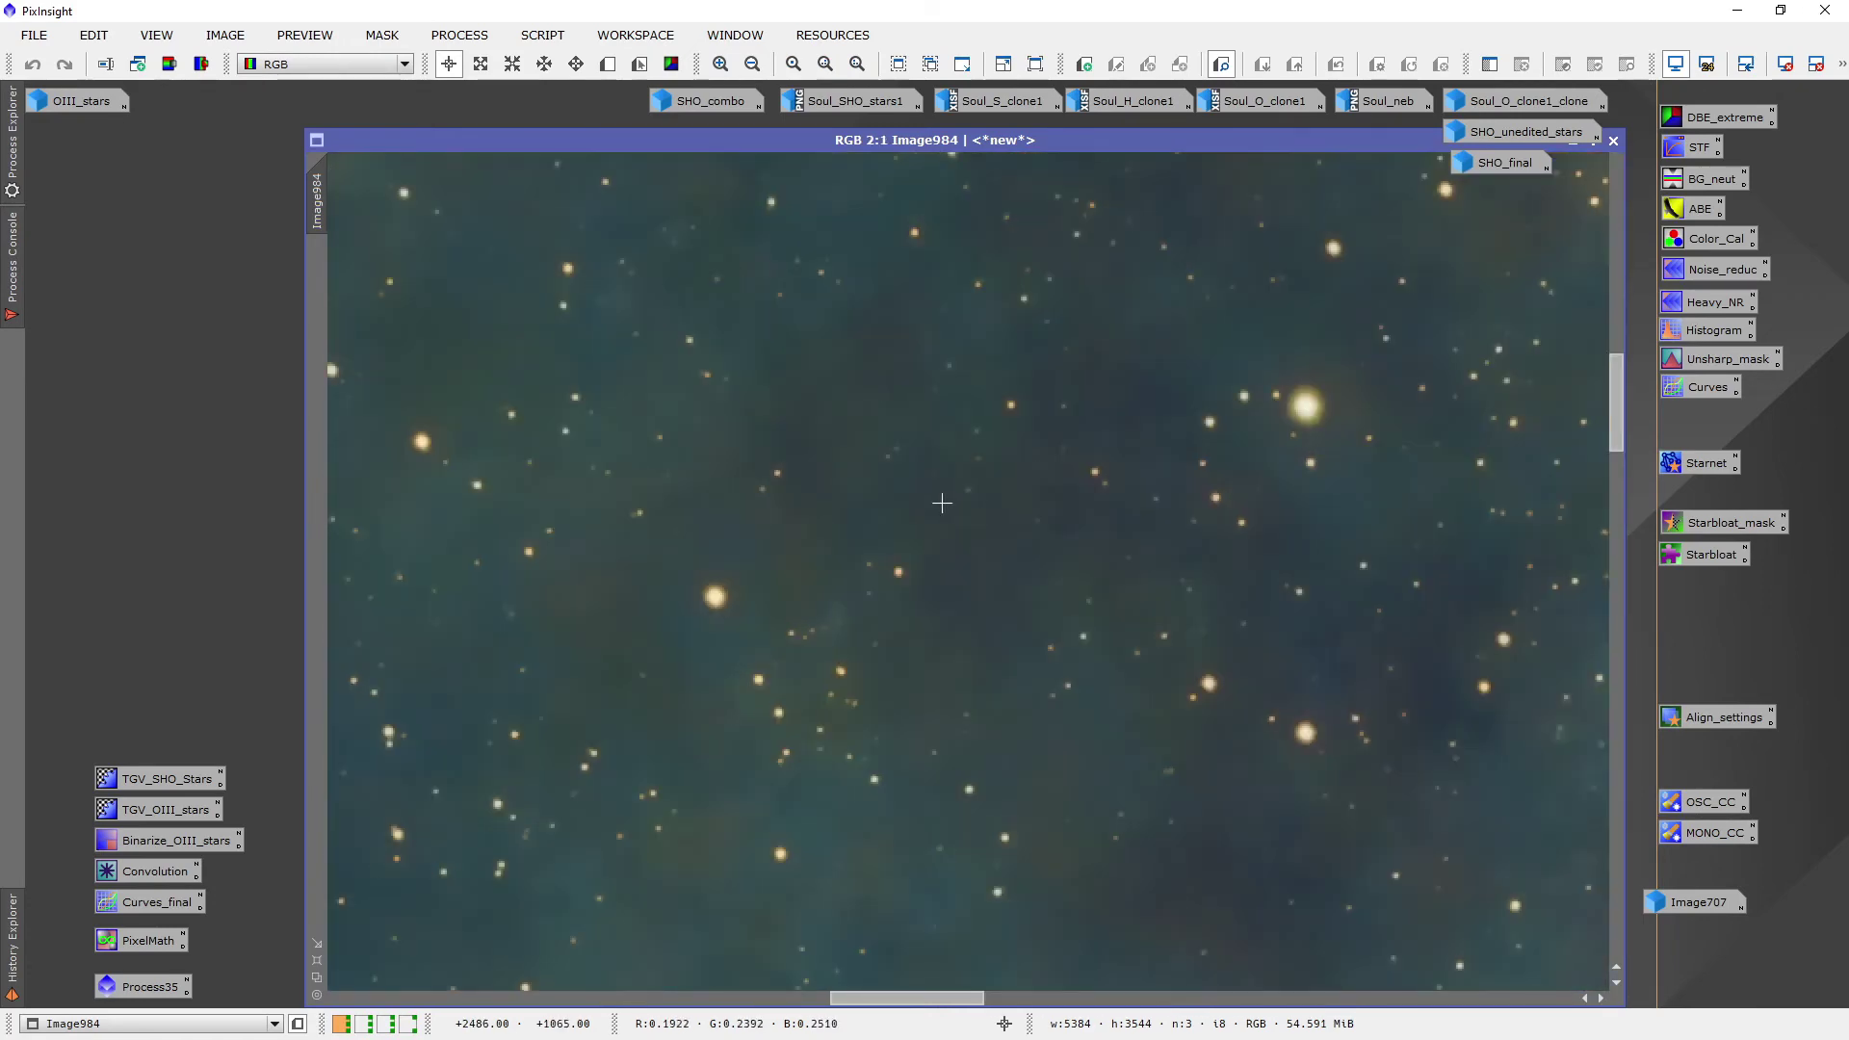
scroll(863, 577, "down", 2)
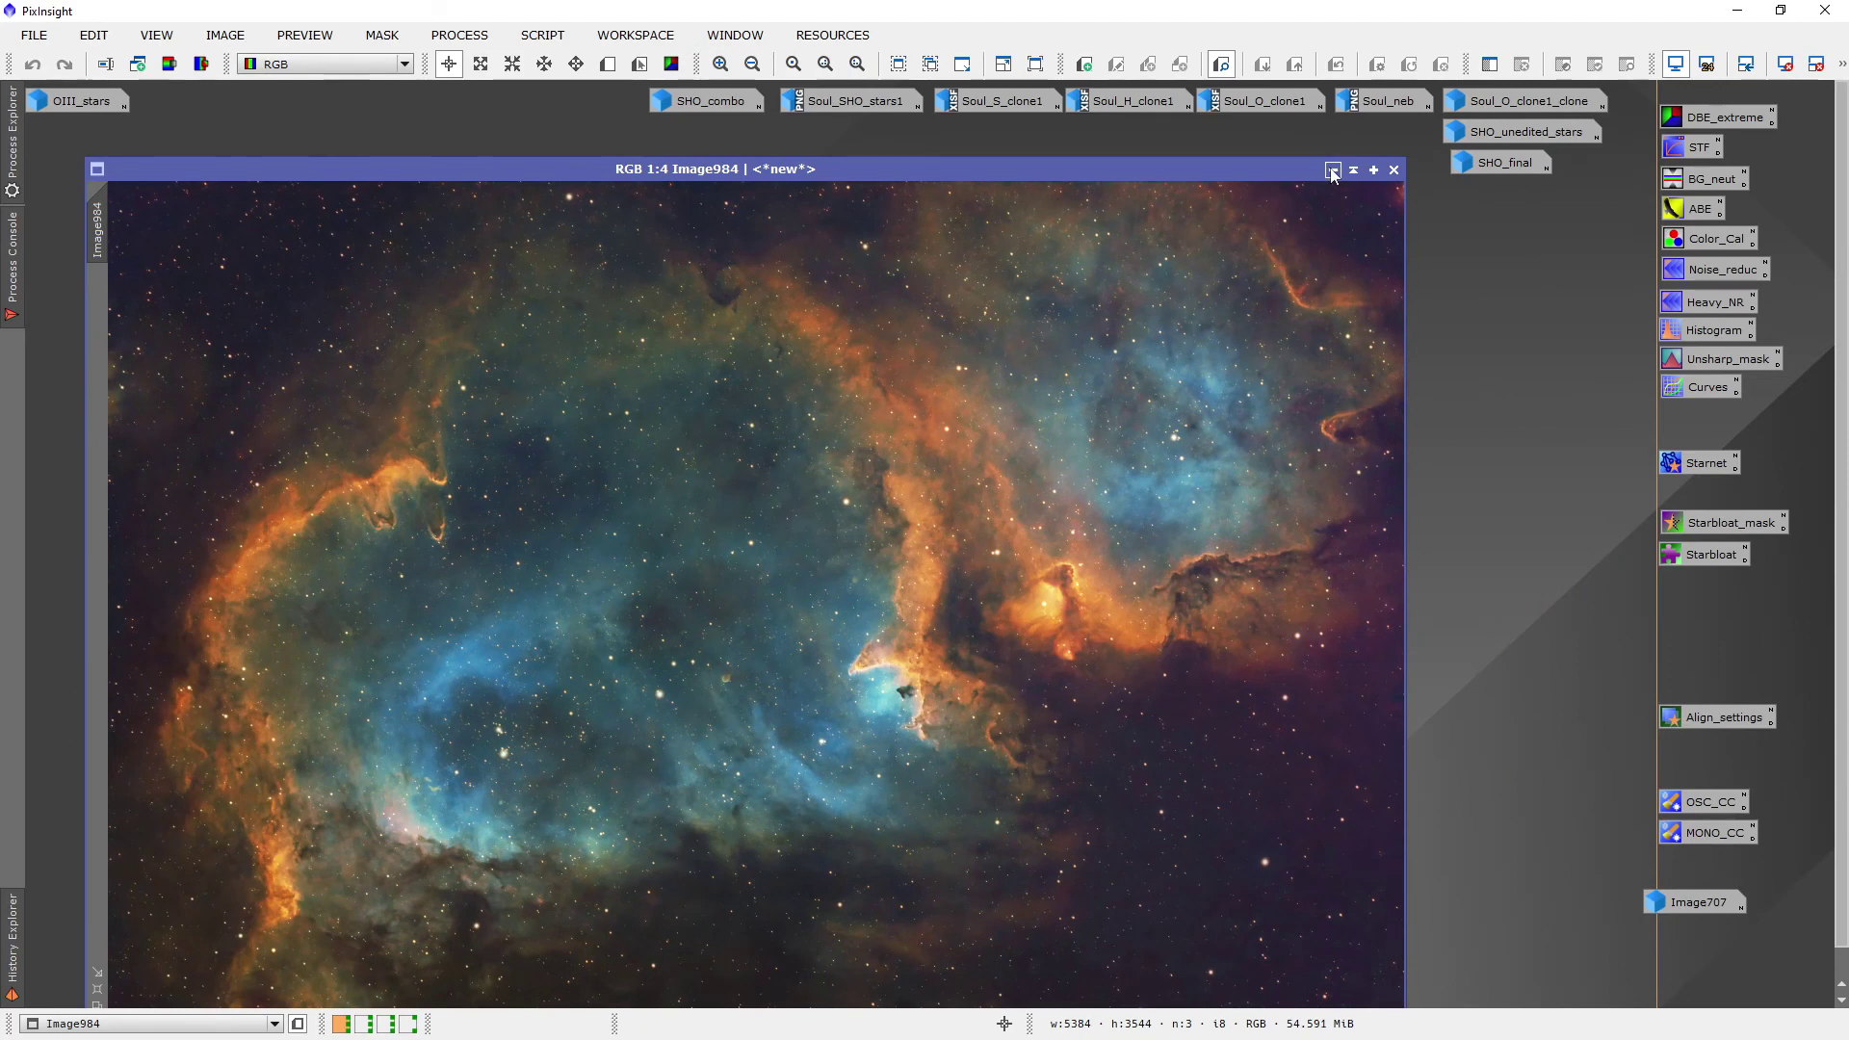
Minimise the combined image and OIII_stars_clone, park the clone's icon beside the other stored images, and restore the combined image
left_click(1332, 170)
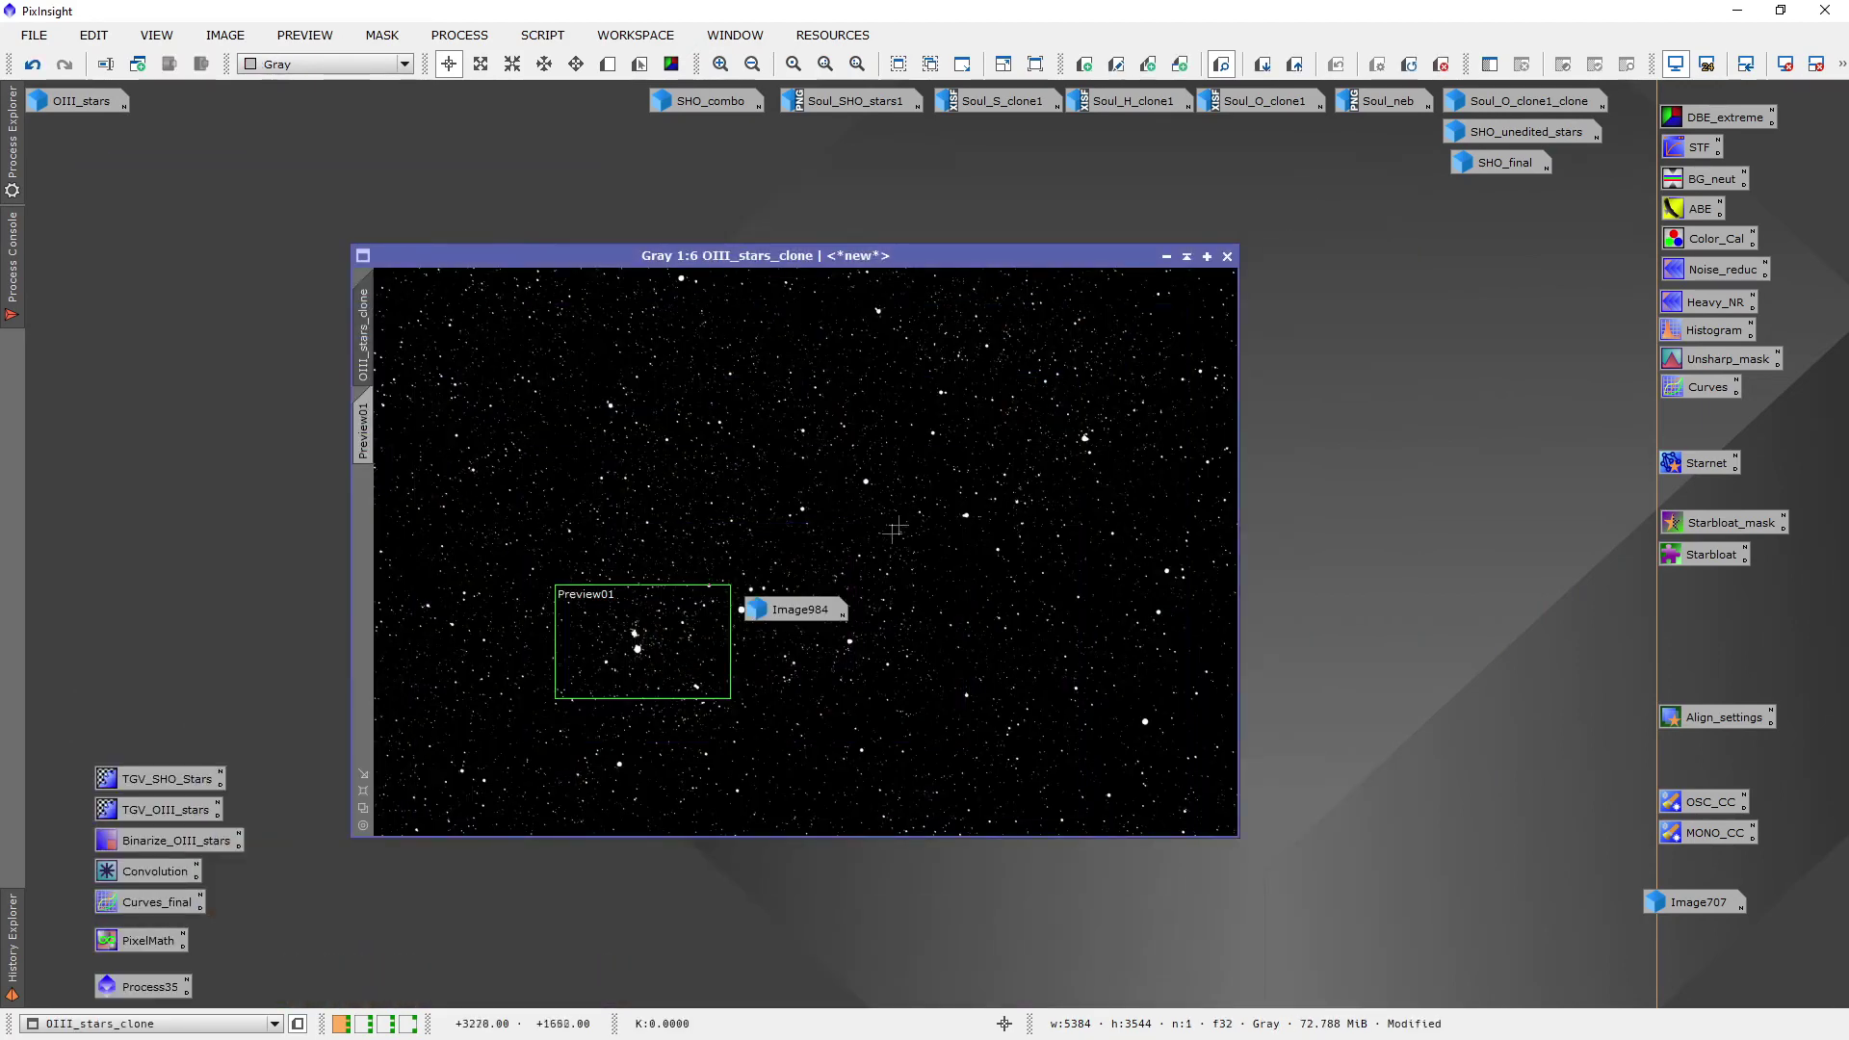
left_click(1167, 255)
left_click_drag(929, 470, 1372, 141)
double_click(1449, 264)
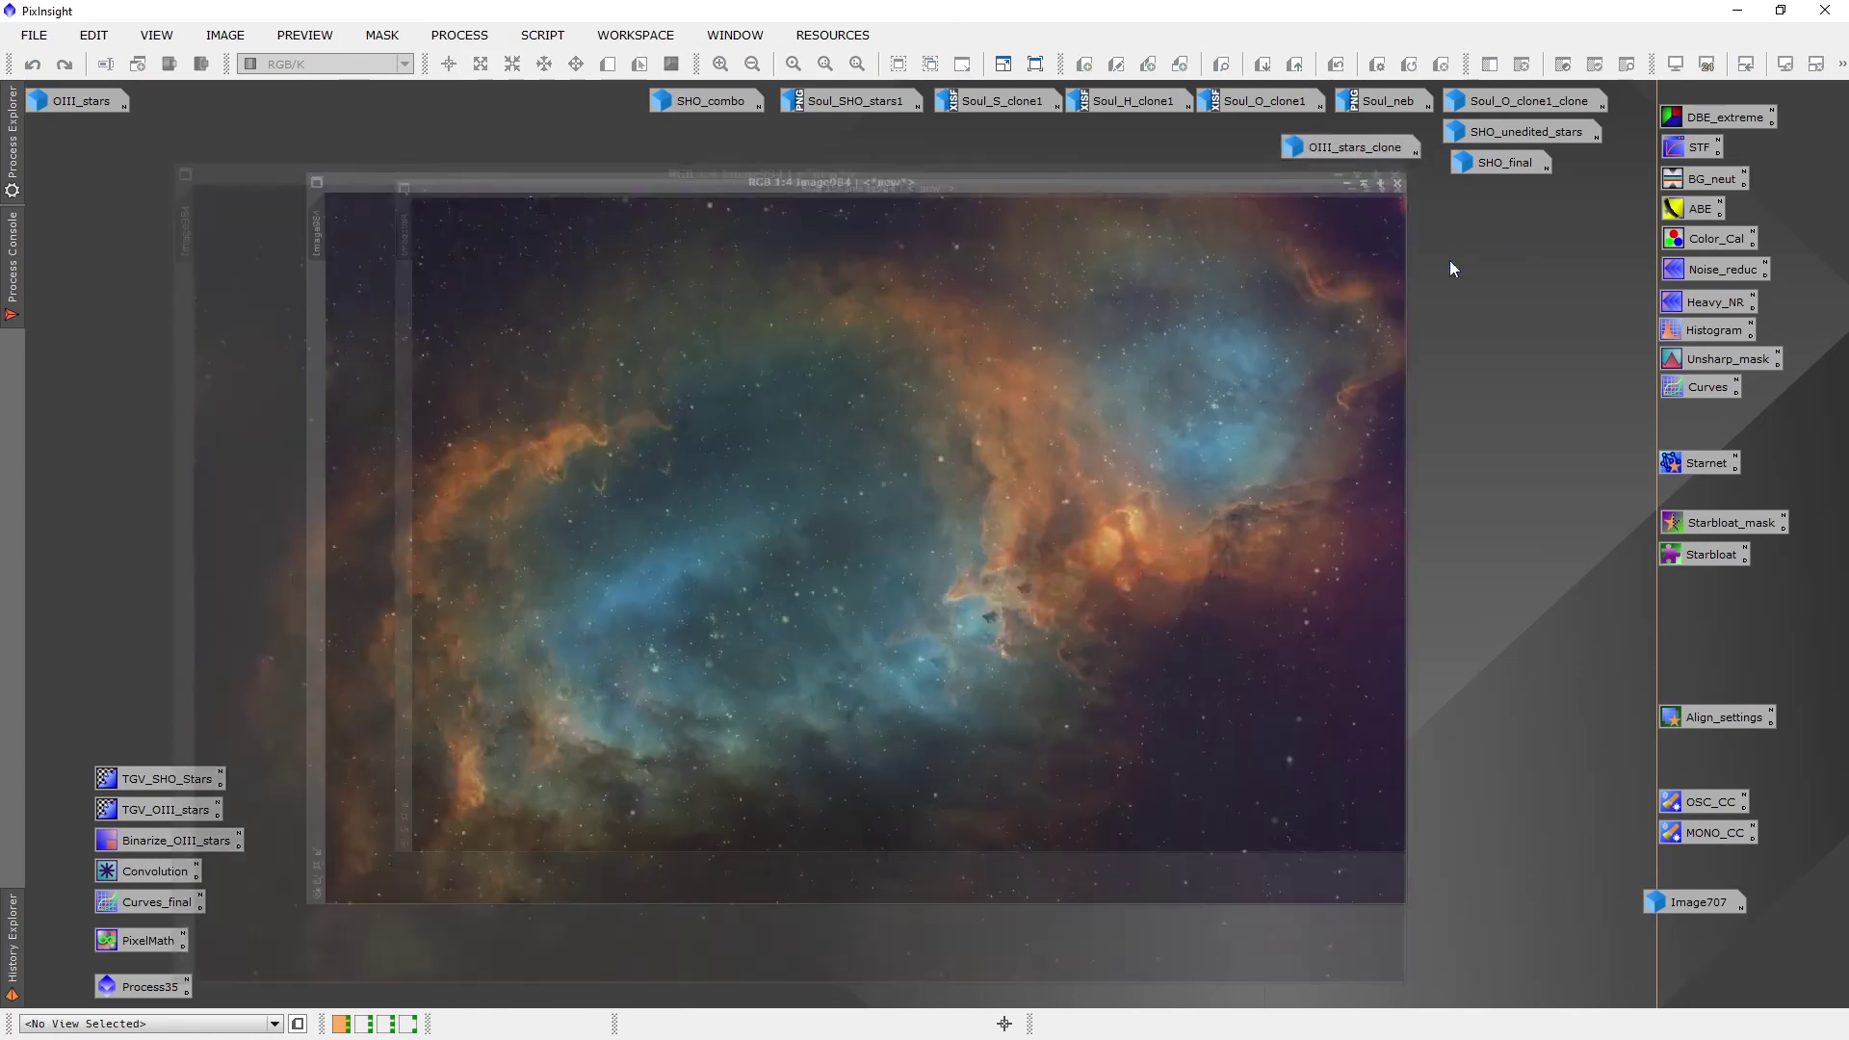
left_click_drag(1030, 169, 1233, 167)
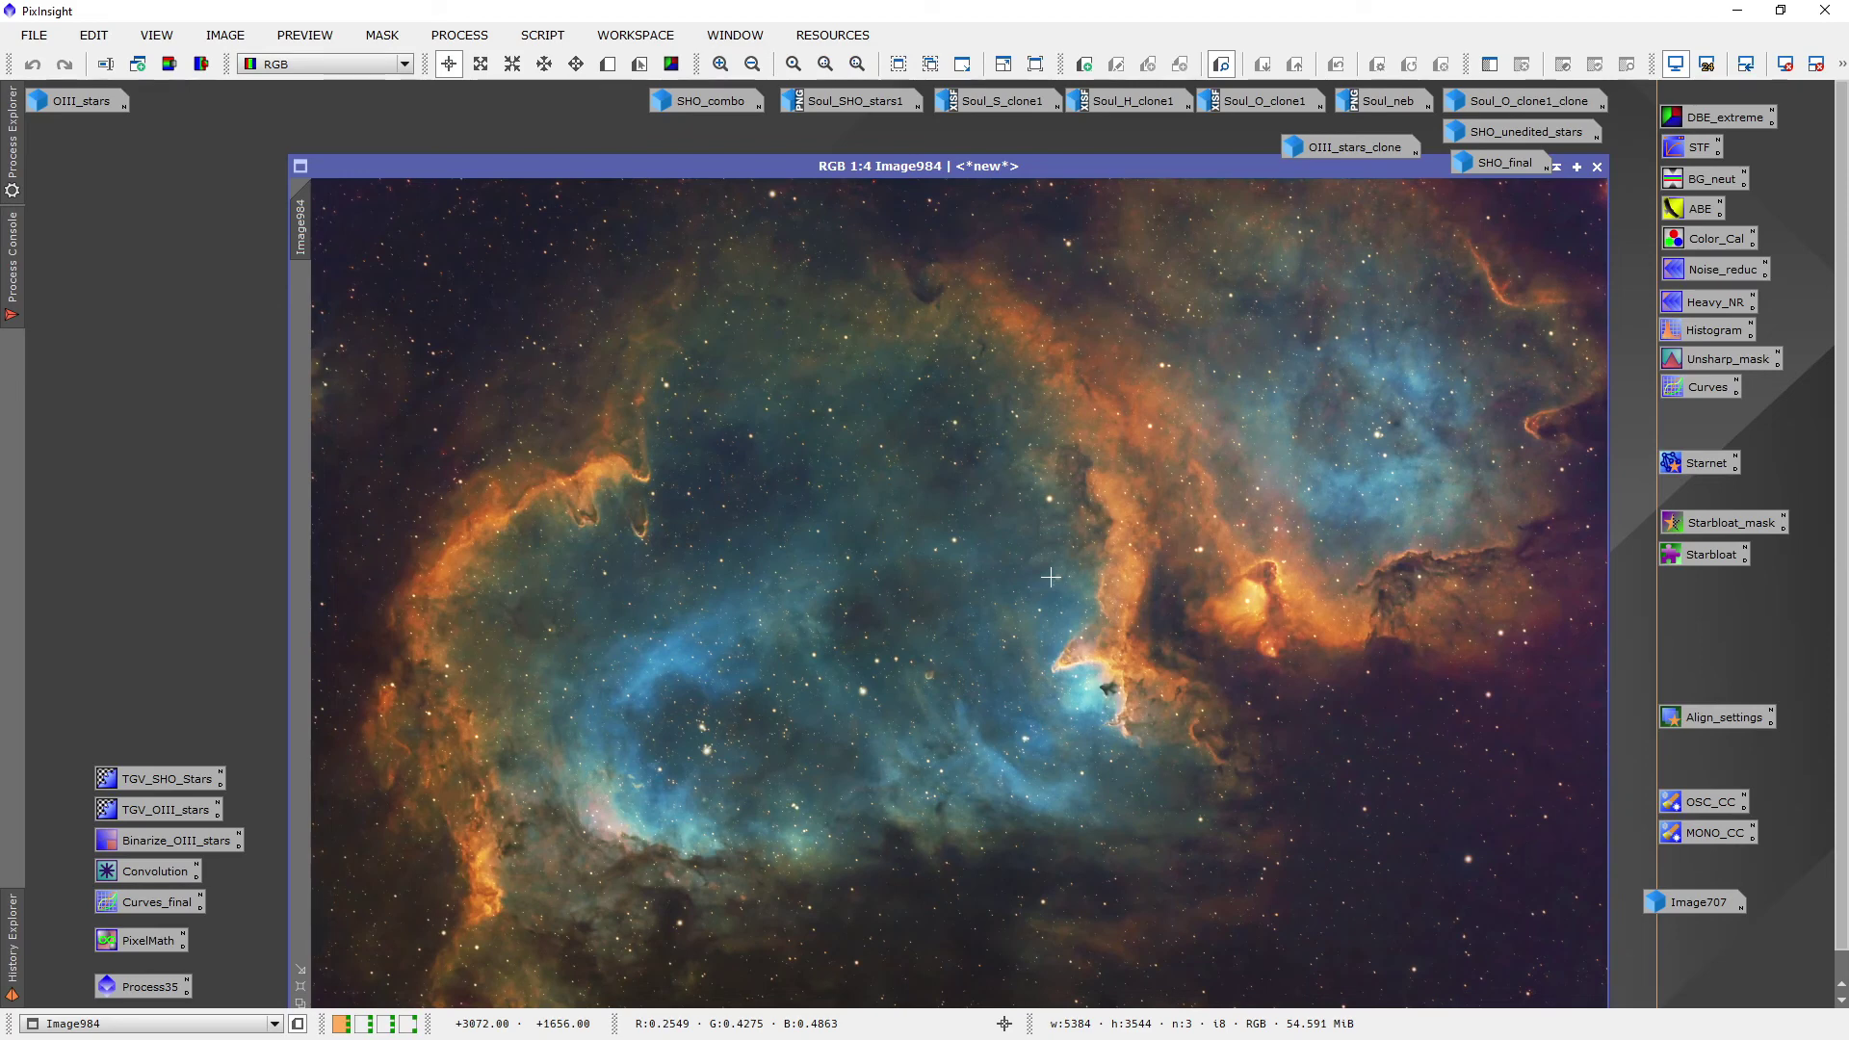
Reposition the combined image's window and examine the corrected stars close up and across the whole nebula
left_click_drag(1199, 170, 1044, 171)
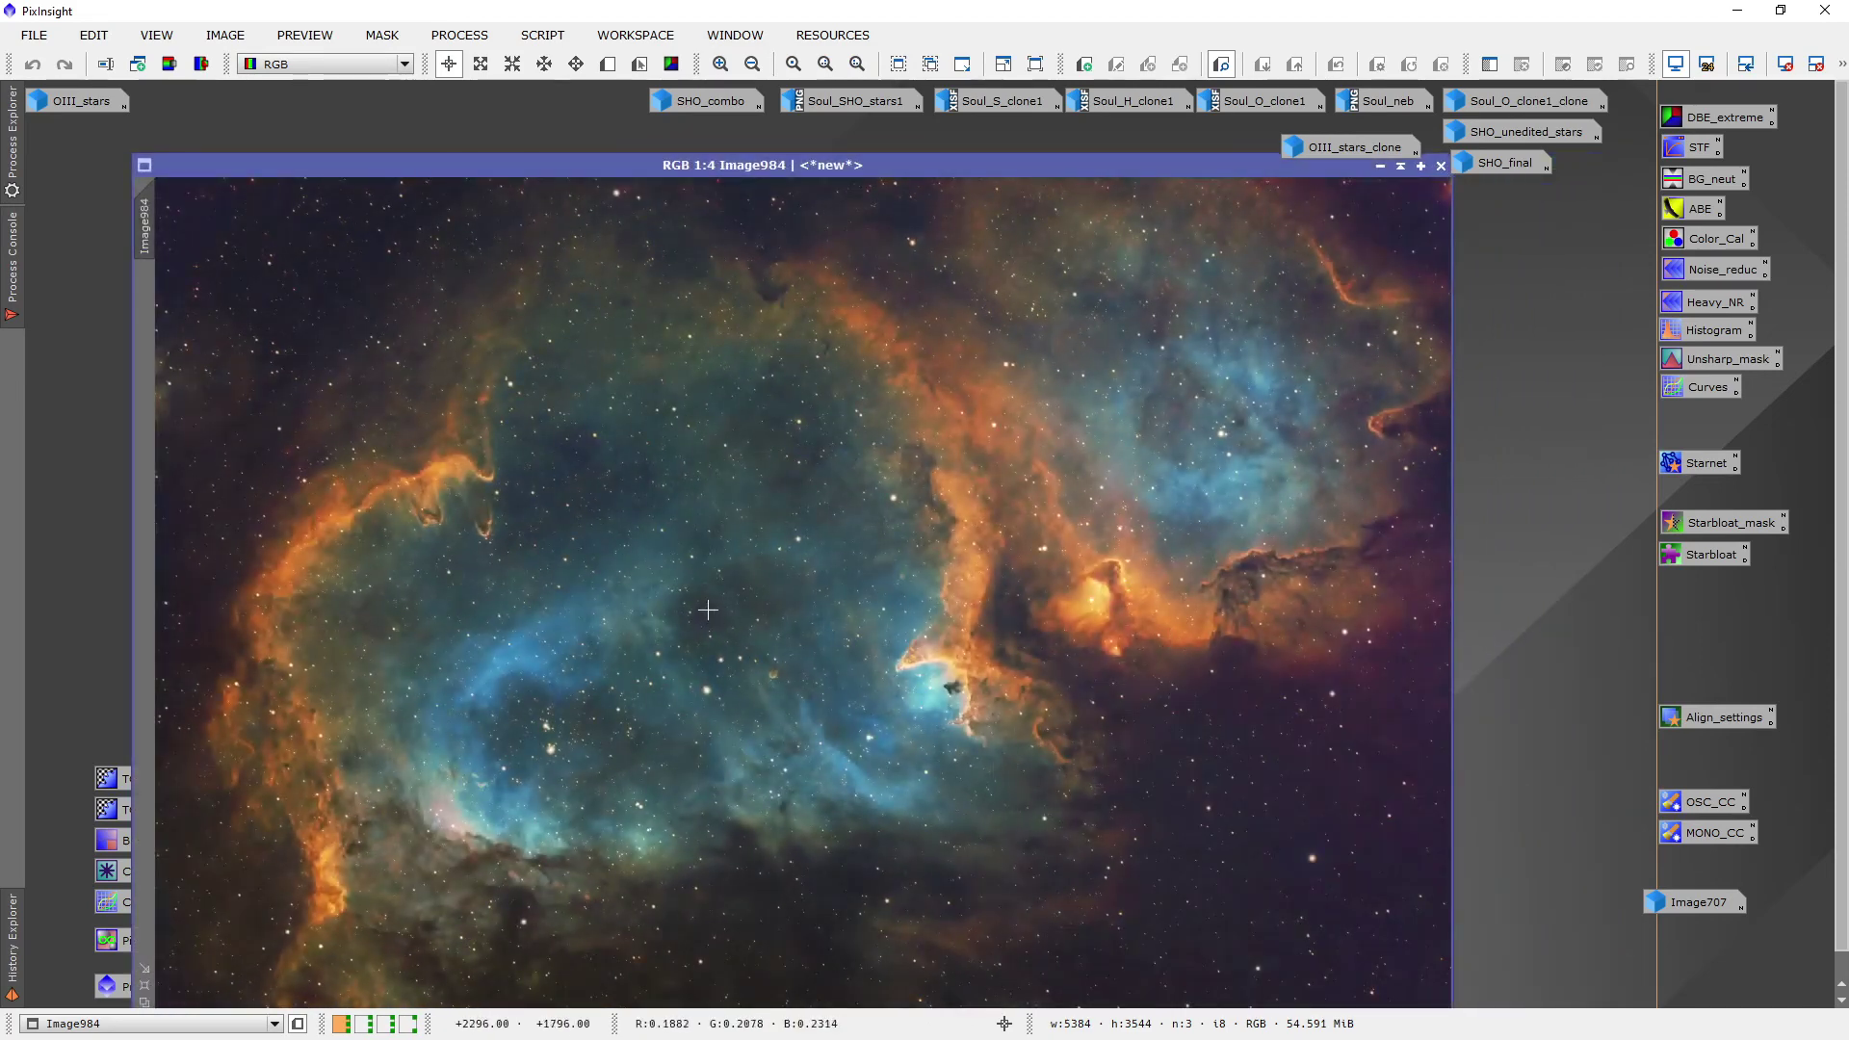
scroll(626, 525, "up", 2)
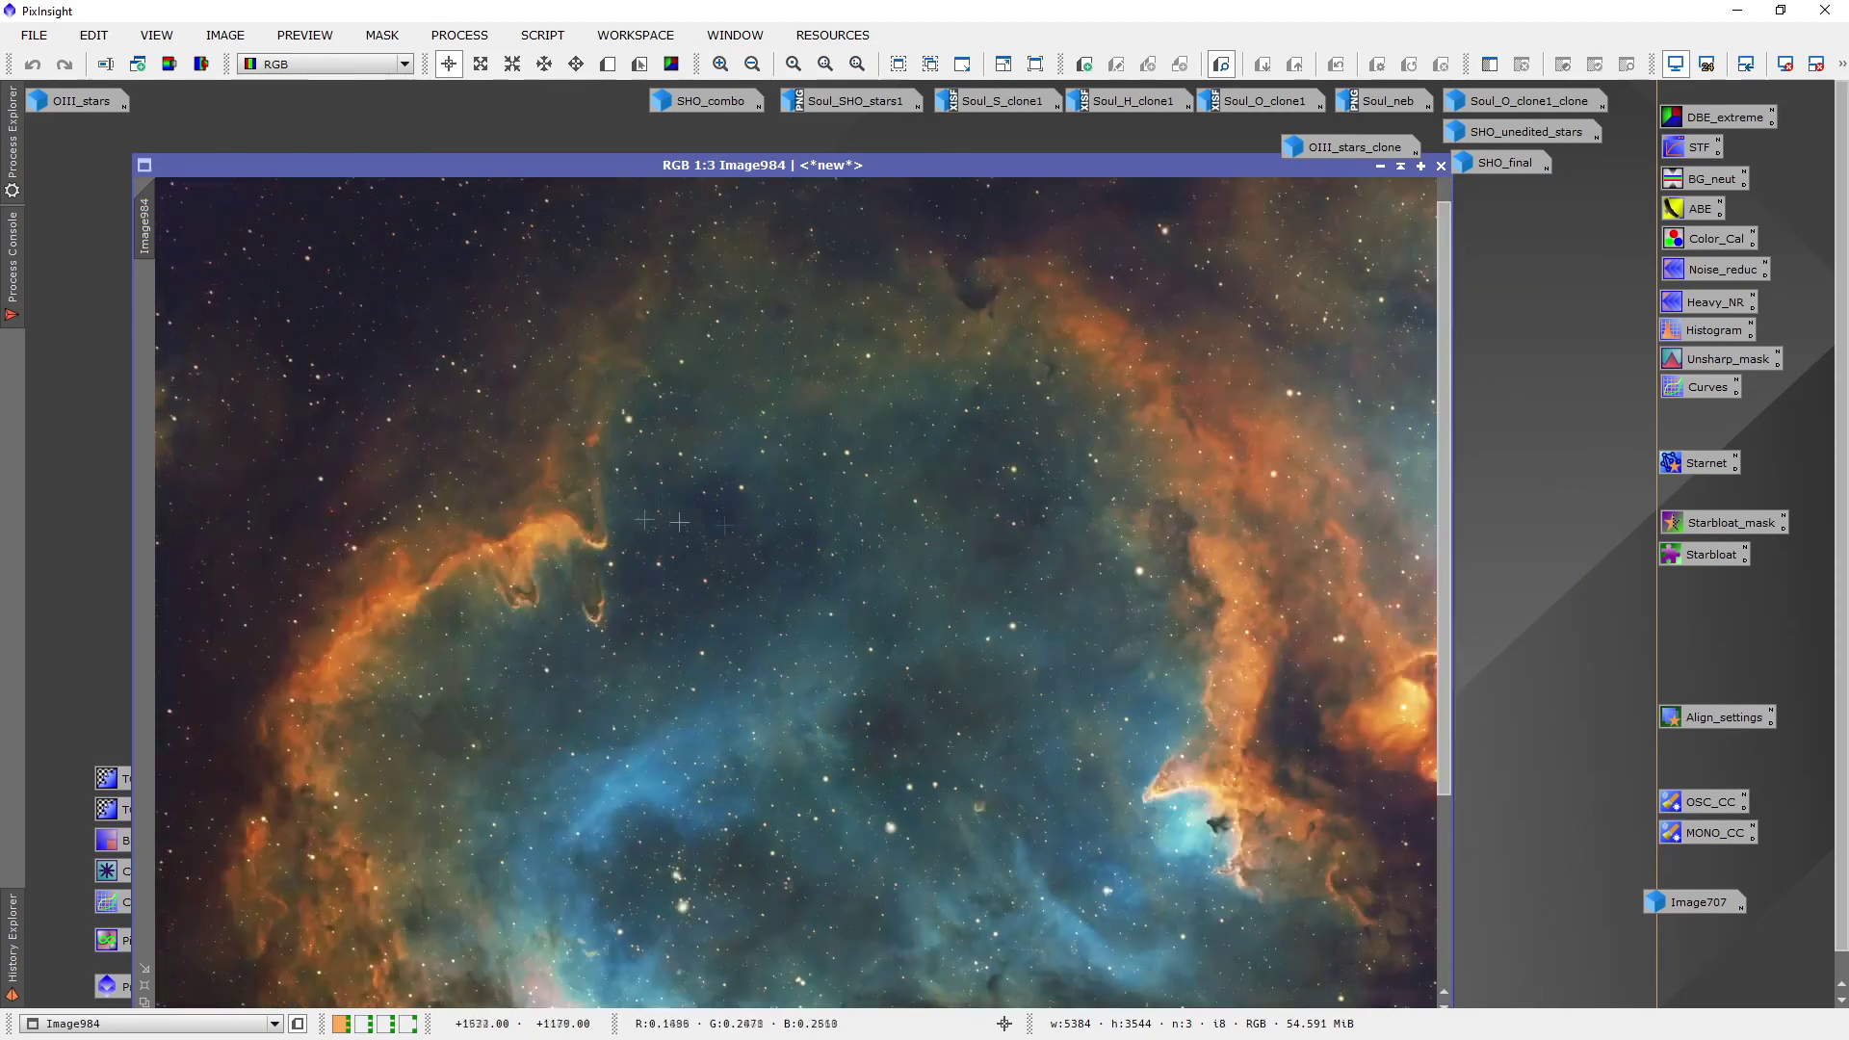
scroll(814, 573, "up", 1)
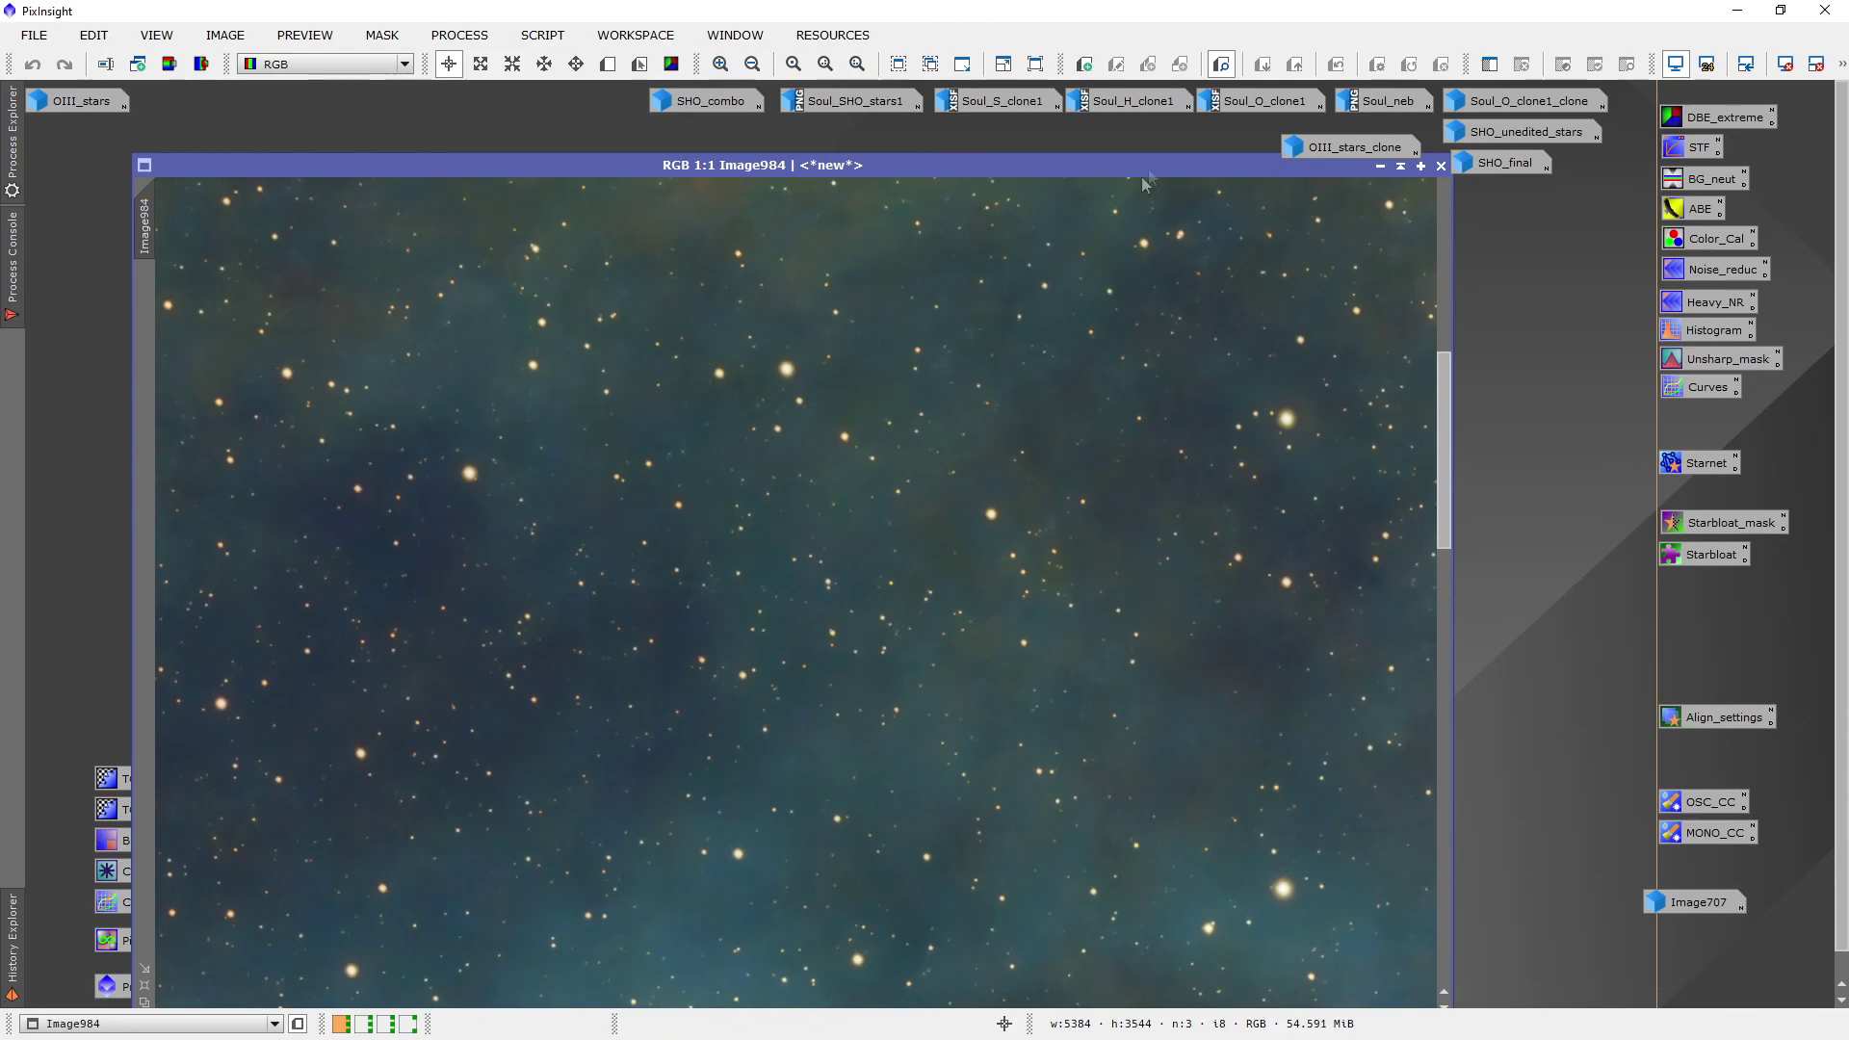
scroll(914, 541, "down", 2)
scroll(914, 541, "down", 1)
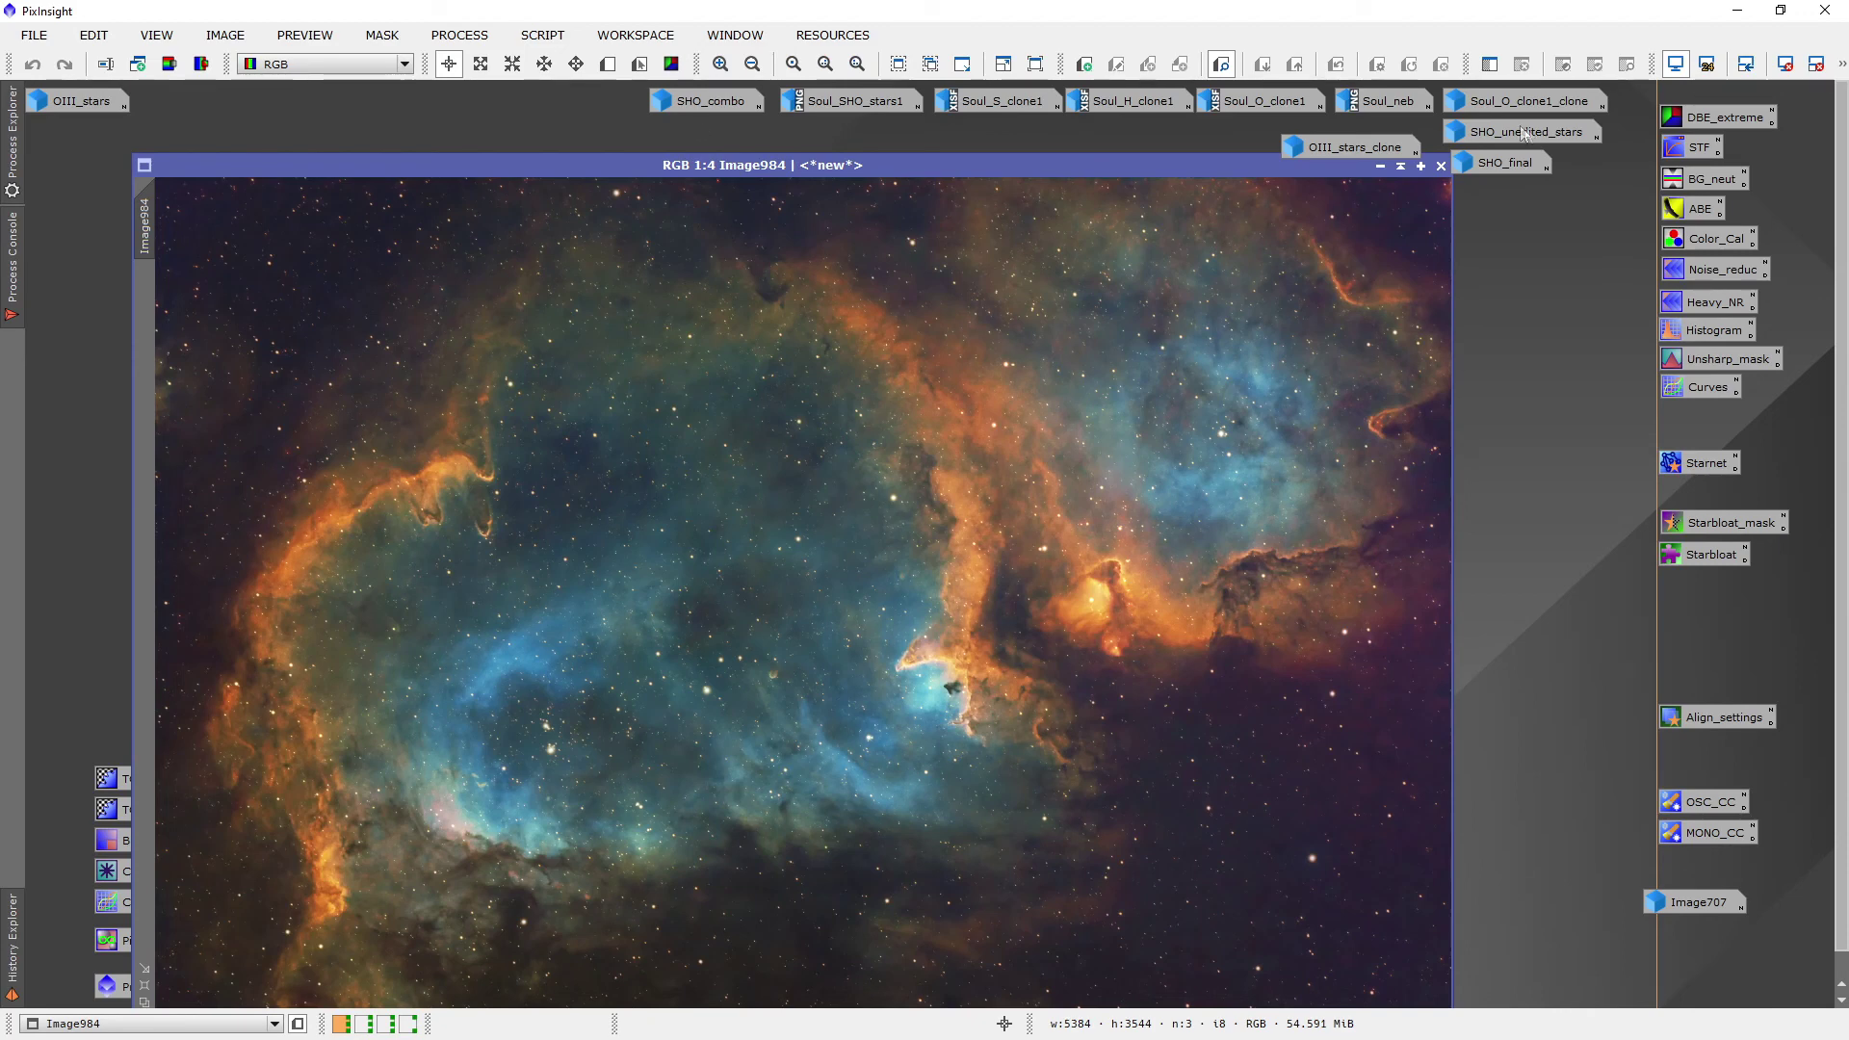
left_click_drag(1240, 170, 1283, 205)
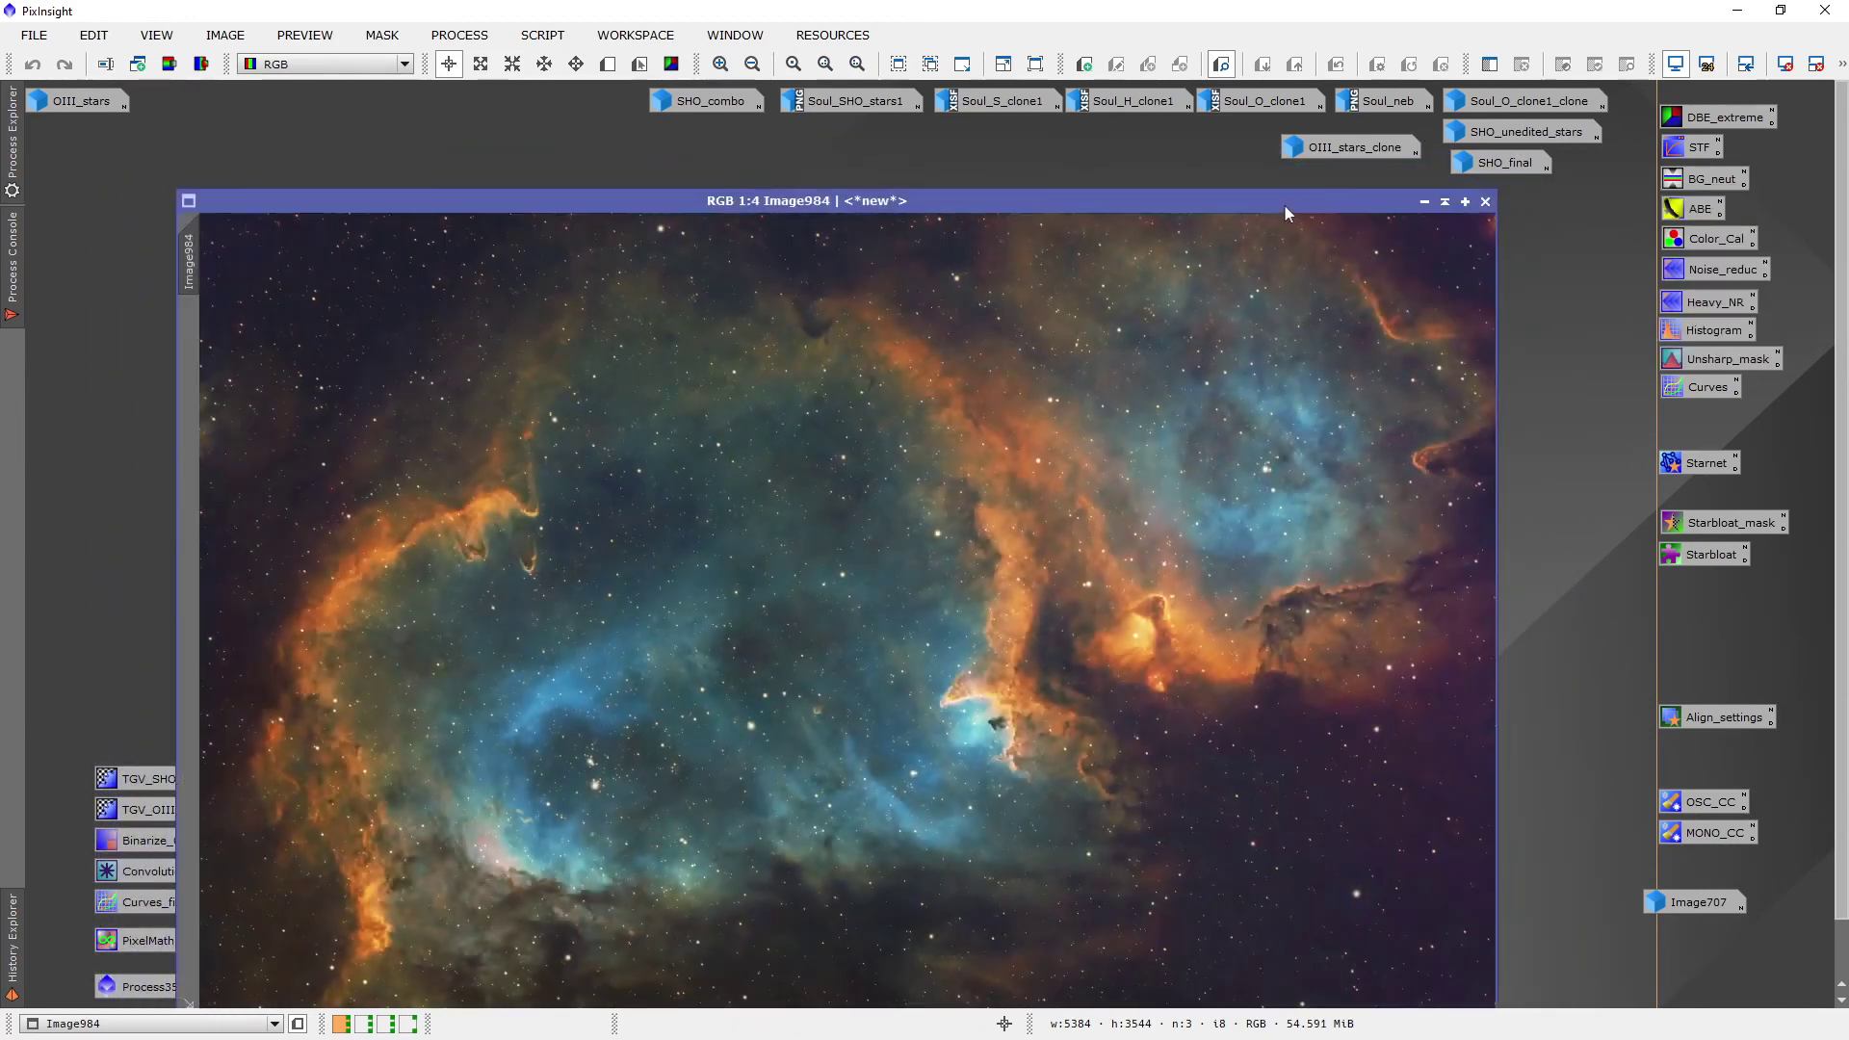